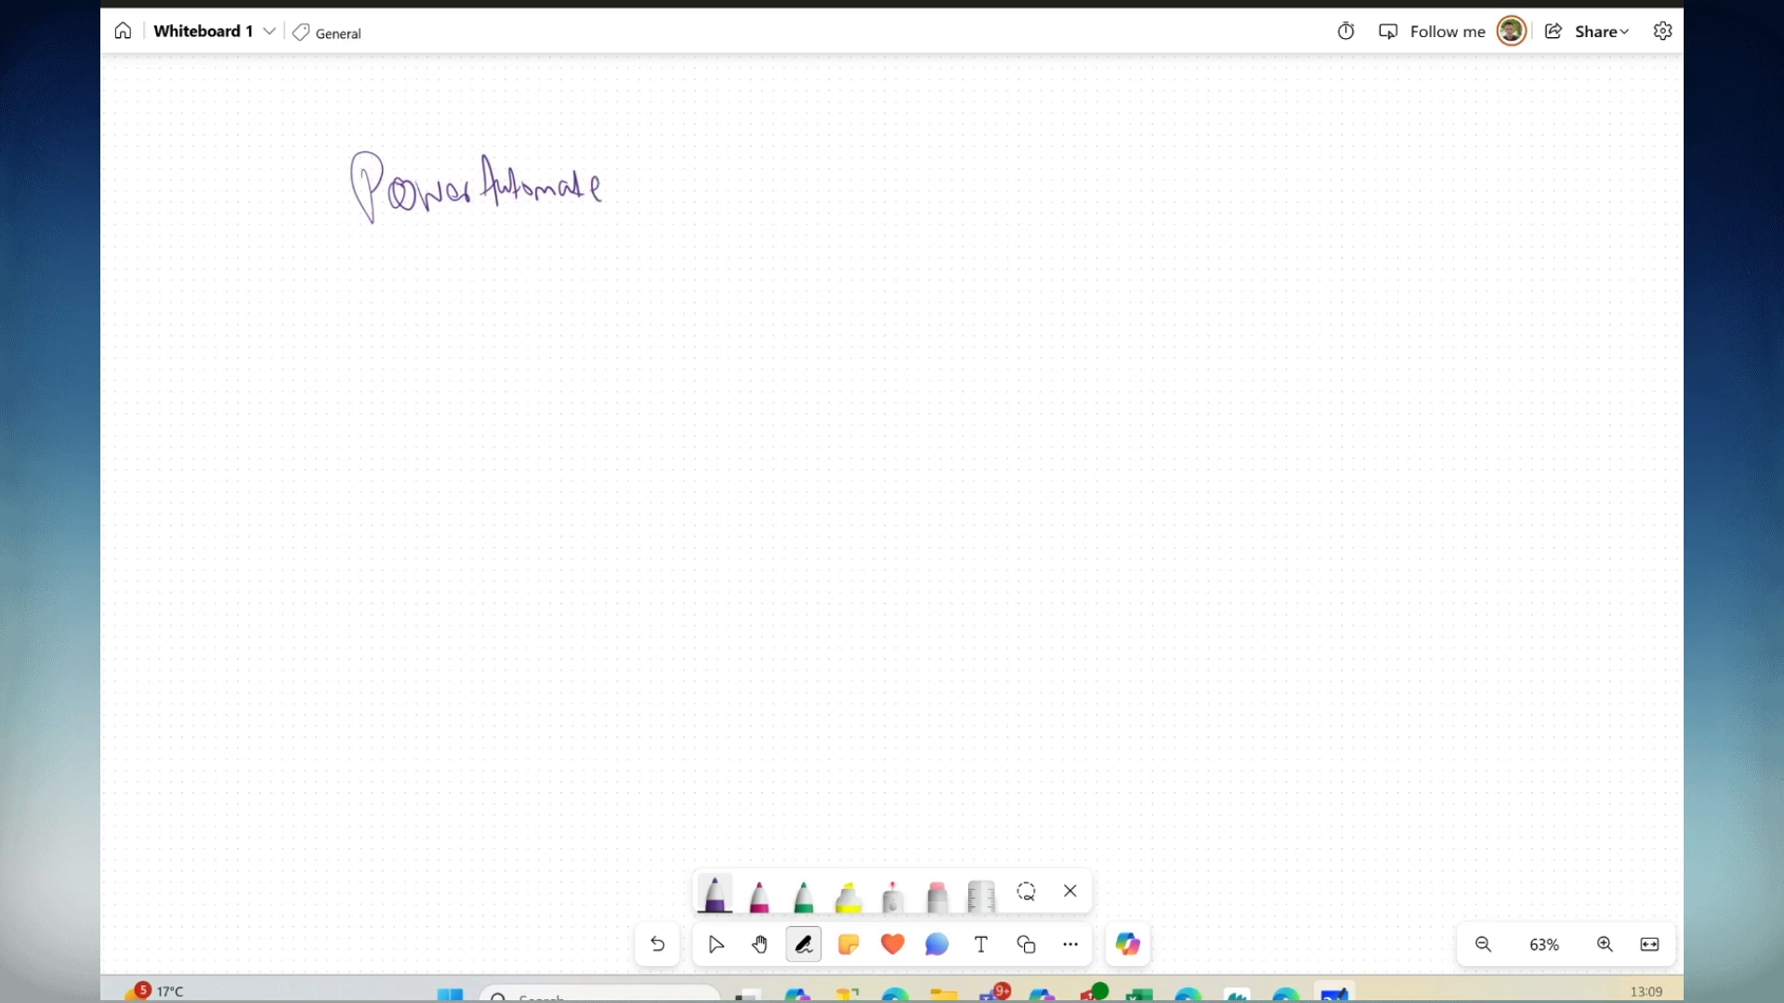
Sketch a square labelled PDF with Invoices written beneath it, and draw four short horizontal lines beside it
{"action": "mouse_move", "coordinate": [285, 312]}
{"action": "left_mouse_down"}
{"action": "mouse_move", "coordinate": [363, 420]}
{"action": "mouse_move", "coordinate": [397, 304]}
{"action": "mouse_move", "coordinate": [287, 304]}
{"action": "mouse_move", "coordinate": [283, 393]}
{"action": "mouse_move", "coordinate": [334, 346]}
{"action": "mouse_move", "coordinate": [353, 353]}
{"action": "left_mouse_up"}
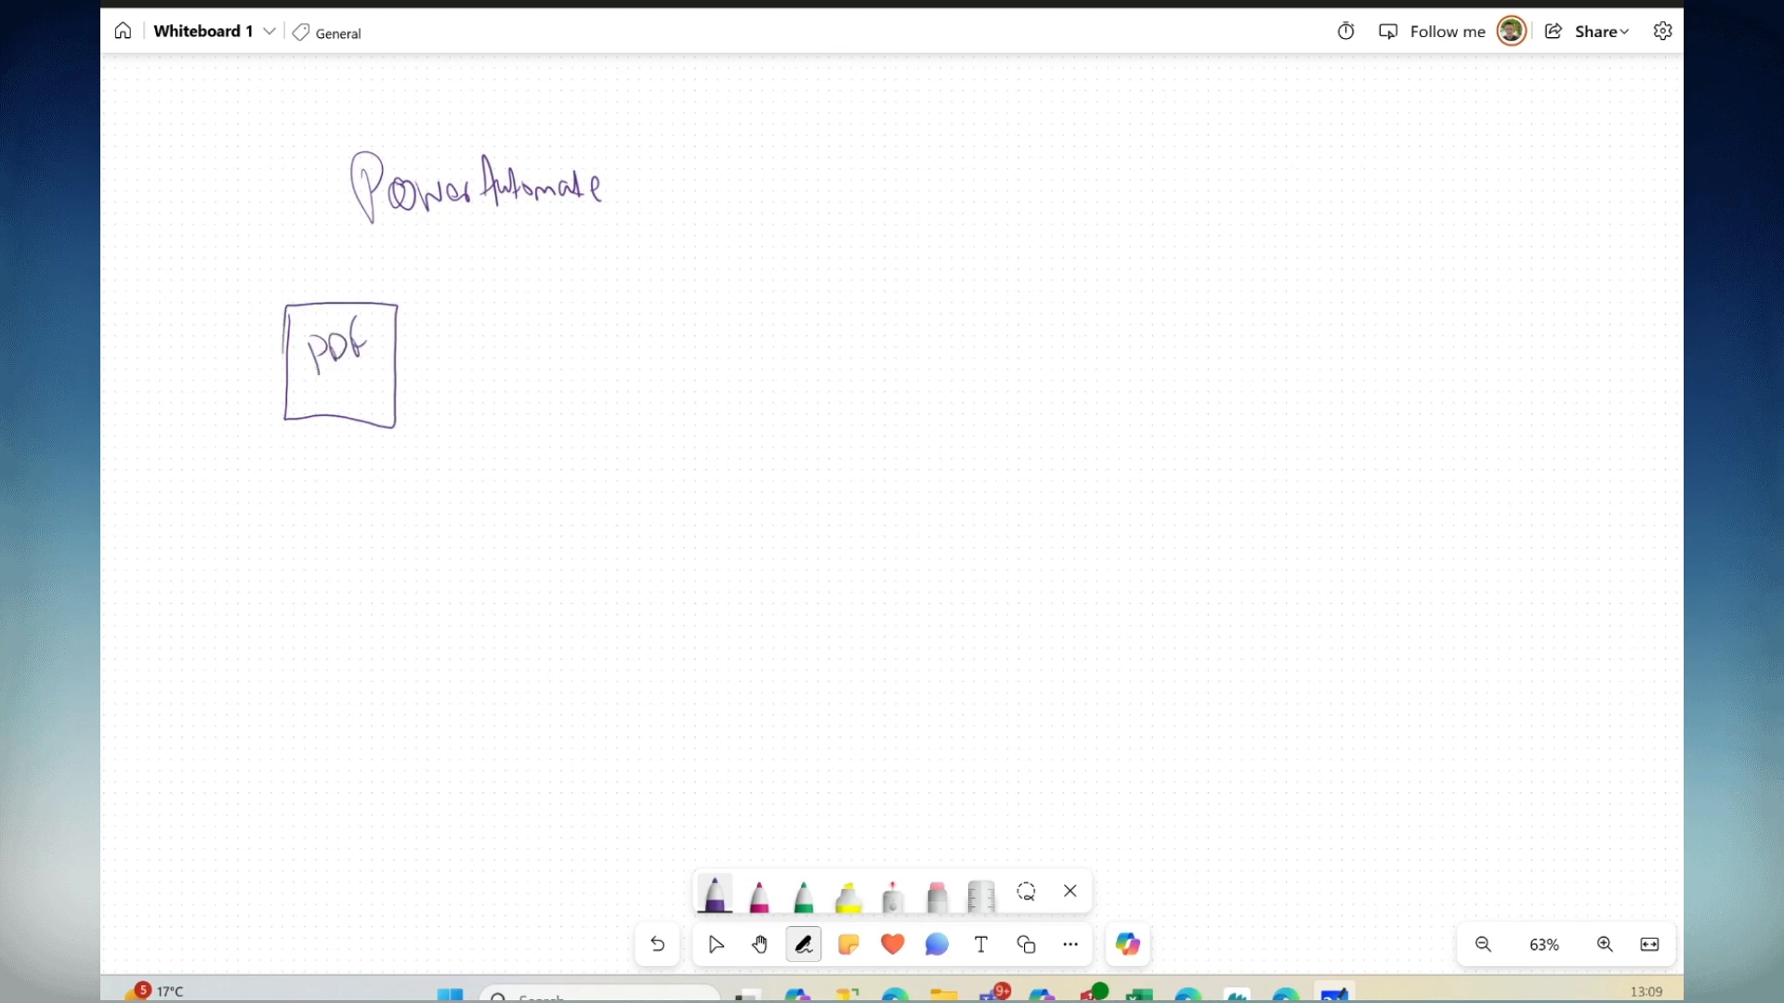
{"action": "mouse_move", "coordinate": [298, 457]}
{"action": "left_mouse_down"}
{"action": "mouse_move", "coordinate": [299, 483]}
{"action": "mouse_move", "coordinate": [377, 450]}
{"action": "mouse_move", "coordinate": [379, 467]}
{"action": "left_mouse_up"}
{"action": "mouse_move", "coordinate": [442, 332]}
{"action": "left_mouse_down"}
{"action": "mouse_move", "coordinate": [519, 331]}
{"action": "mouse_move", "coordinate": [514, 369]}
{"action": "left_mouse_up"}
{"action": "left_click_drag", "start_coordinate": [442, 391], "coordinate": [509, 391]}
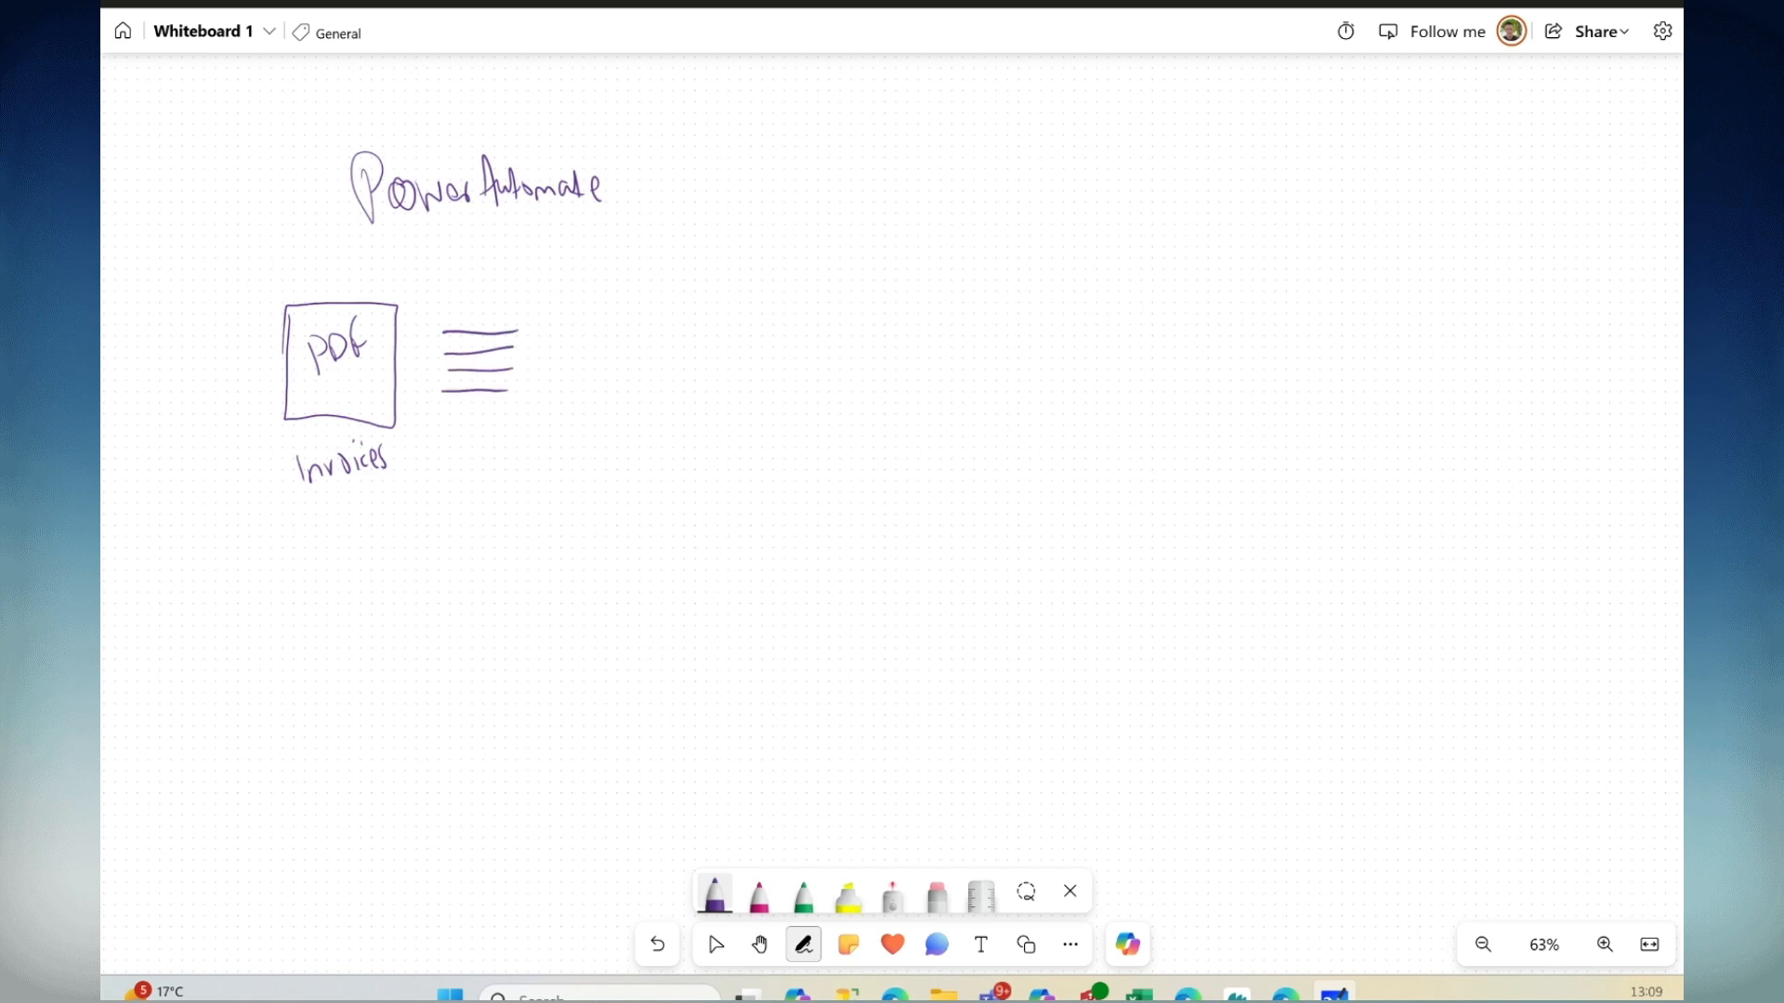
Label the short lines beside the PDF square ITEM, unit price and amount, and write PO Number below them
{"action": "left_click_drag", "start_coordinate": [532, 319], "coordinate": [533, 335]}
{"action": "left_click_drag", "start_coordinate": [537, 319], "coordinate": [548, 319]}
{"action": "left_click_drag", "start_coordinate": [542, 320], "coordinate": [542, 335]}
{"action": "mouse_move", "coordinate": [558, 317]}
{"action": "left_mouse_down"}
{"action": "mouse_move", "coordinate": [552, 335]}
{"action": "mouse_move", "coordinate": [580, 331]}
{"action": "left_mouse_up"}
{"action": "left_click_drag", "start_coordinate": [552, 326], "coordinate": [557, 361]}
{"action": "mouse_move", "coordinate": [561, 345]}
{"action": "left_mouse_down"}
{"action": "mouse_move", "coordinate": [561, 360]}
{"action": "mouse_move", "coordinate": [588, 349]}
{"action": "left_mouse_up"}
{"action": "mouse_move", "coordinate": [594, 343]}
{"action": "left_mouse_down"}
{"action": "mouse_move", "coordinate": [616, 359]}
{"action": "mouse_move", "coordinate": [538, 395]}
{"action": "mouse_move", "coordinate": [606, 401]}
{"action": "left_mouse_up"}
{"action": "left_click", "coordinate": [609, 327]}
{"action": "left_click_drag", "start_coordinate": [600, 390], "coordinate": [610, 388]}
{"action": "left_click_drag", "start_coordinate": [510, 435], "coordinate": [536, 428]}
{"action": "left_click_drag", "start_coordinate": [556, 450], "coordinate": [575, 429]}
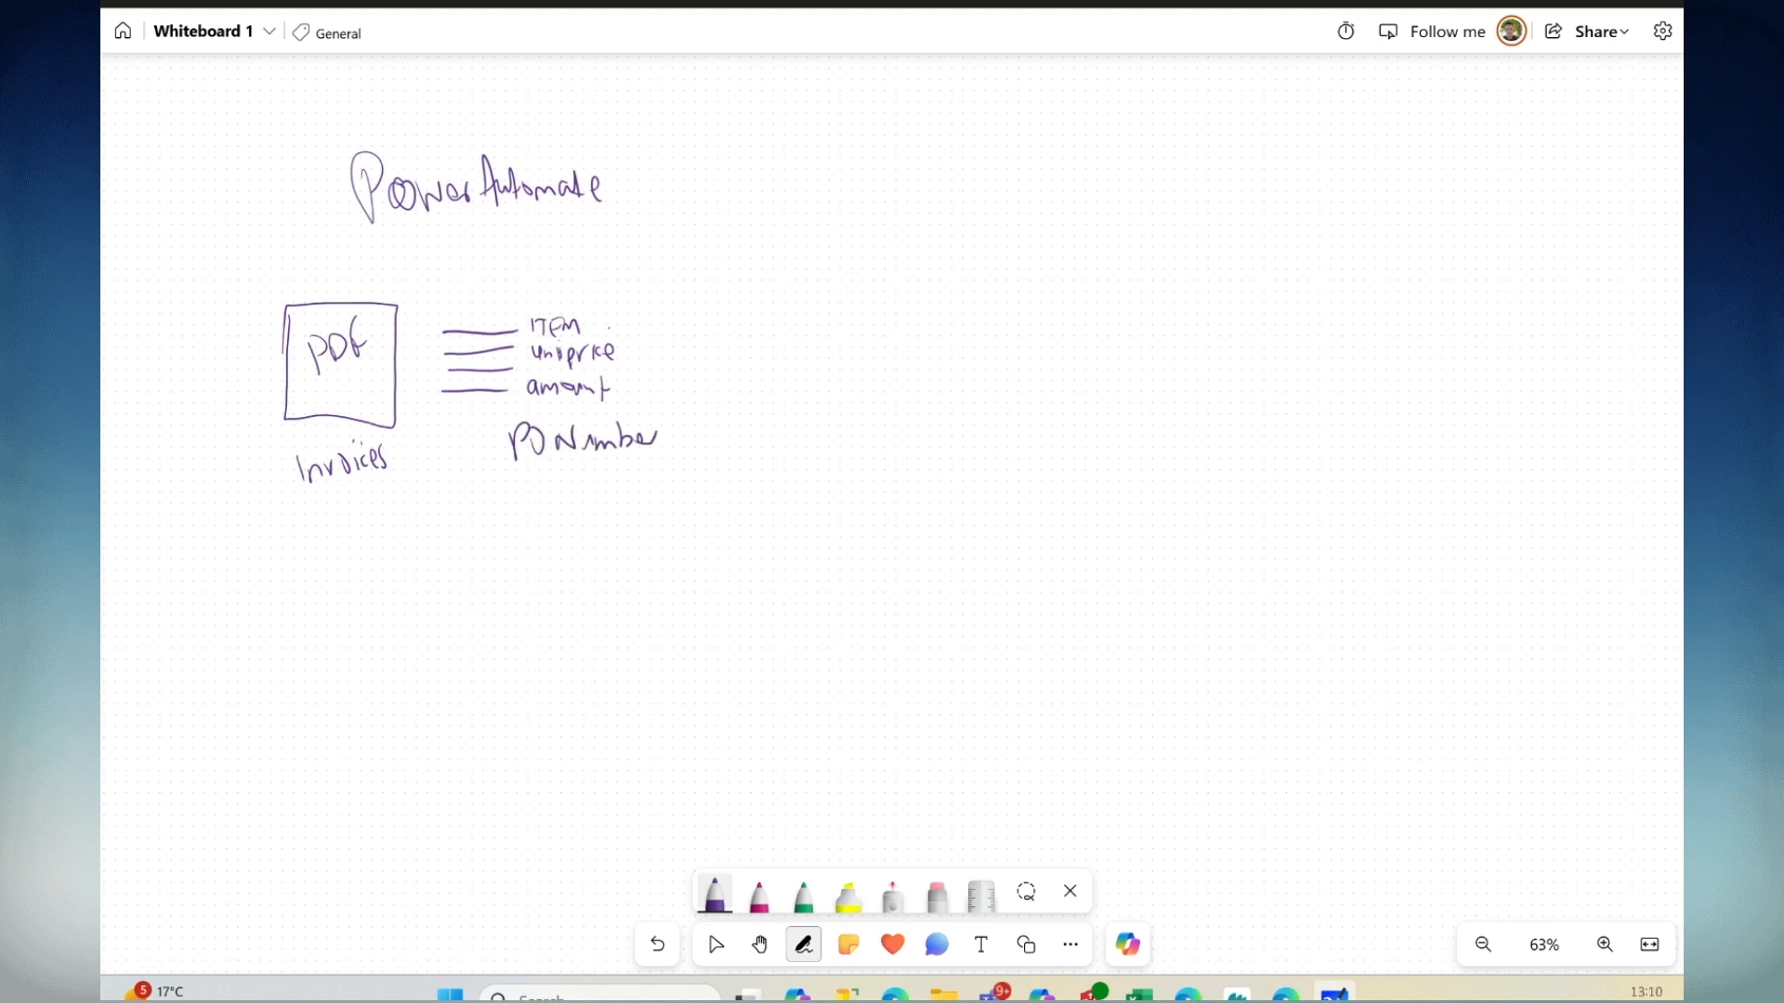
Draw a large frame around the PDF and invoice fields sketch, and write AI Model underneath it
{"action": "mouse_move", "coordinate": [256, 274]}
{"action": "left_mouse_down"}
{"action": "mouse_move", "coordinate": [682, 249]}
{"action": "mouse_move", "coordinate": [602, 525]}
{"action": "mouse_move", "coordinate": [278, 556]}
{"action": "mouse_move", "coordinate": [267, 299]}
{"action": "left_mouse_up"}
{"action": "mouse_move", "coordinate": [374, 664]}
{"action": "left_mouse_down"}
{"action": "mouse_move", "coordinate": [370, 600]}
{"action": "mouse_move", "coordinate": [400, 650]}
{"action": "left_mouse_up"}
{"action": "left_click_drag", "start_coordinate": [373, 637], "coordinate": [391, 632]}
{"action": "mouse_move", "coordinate": [404, 612]}
{"action": "left_mouse_down"}
{"action": "mouse_move", "coordinate": [415, 641]}
{"action": "mouse_move", "coordinate": [512, 578]}
{"action": "mouse_move", "coordinate": [554, 602]}
{"action": "left_mouse_up"}
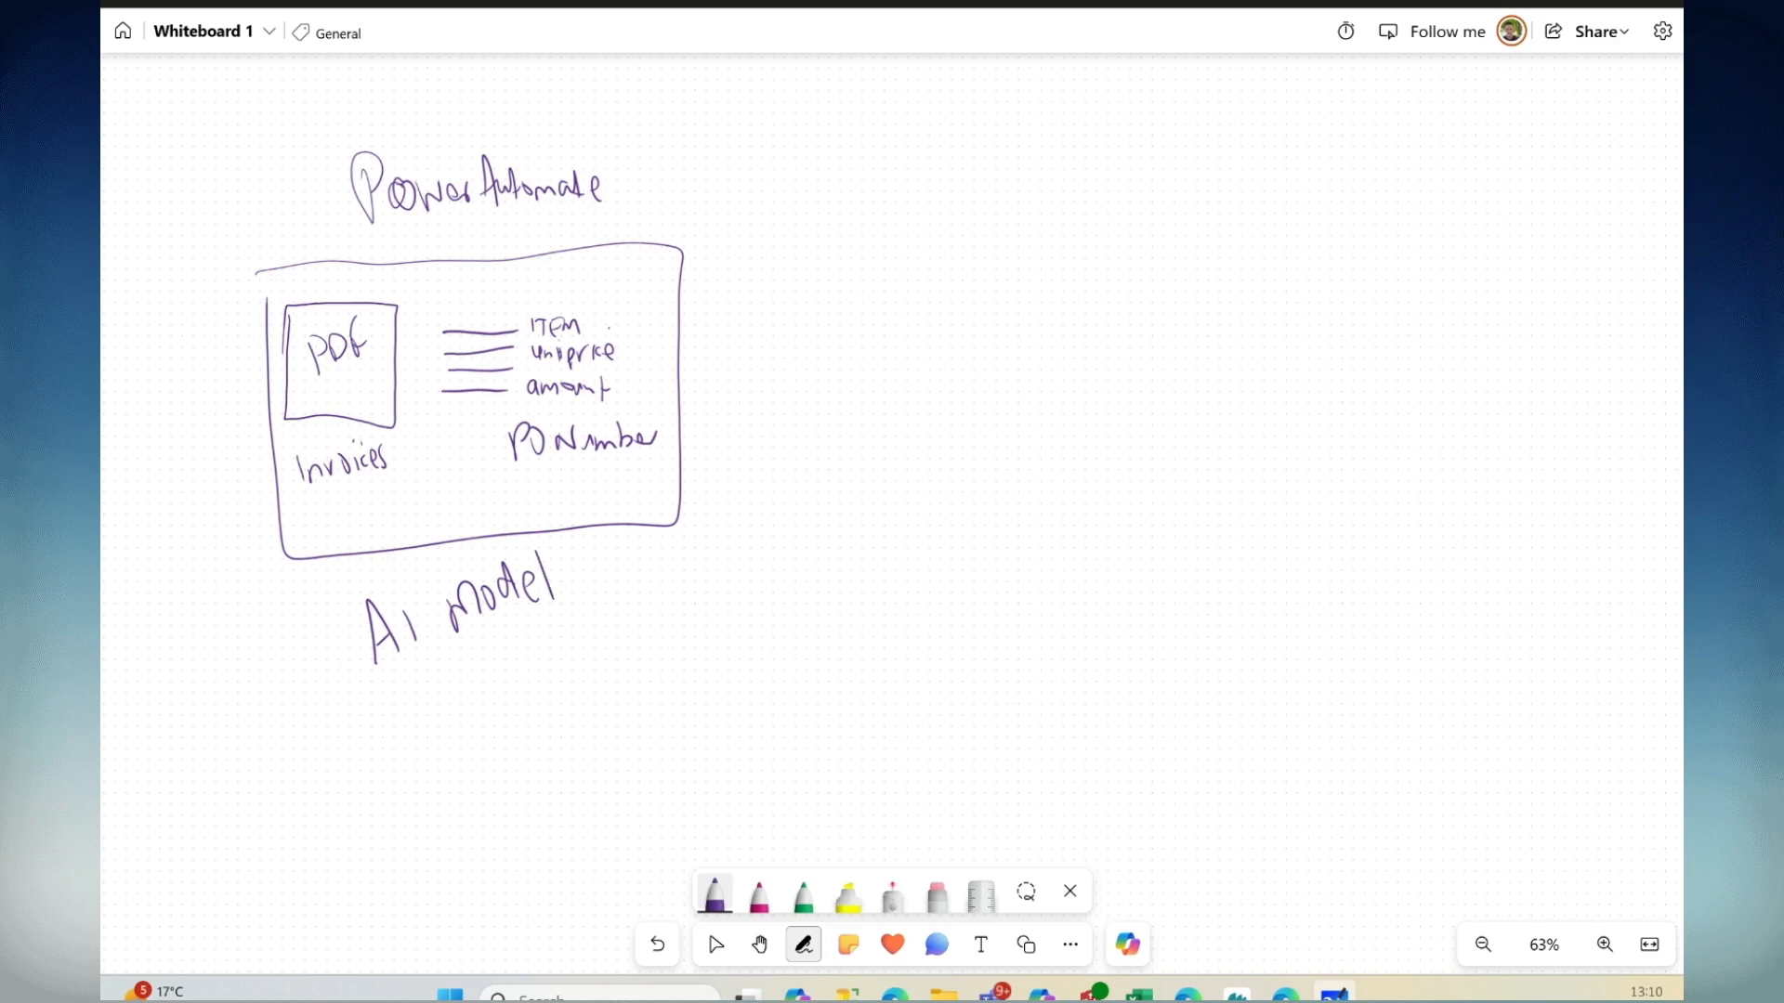
{"action": "left_click_drag", "start_coordinate": [386, 610], "coordinate": [399, 607]}
{"action": "left_click_drag", "start_coordinate": [402, 643], "coordinate": [428, 635]}
{"action": "left_click_drag", "start_coordinate": [257, 268], "coordinate": [259, 305]}
Draw a double-headed arrow outward from the AI Model frame, and sketch a large green box titled Excel at its far end
{"action": "mouse_move", "coordinate": [688, 384]}
{"action": "left_mouse_down"}
{"action": "mouse_move", "coordinate": [848, 388]}
{"action": "mouse_move", "coordinate": [764, 402]}
{"action": "mouse_move", "coordinate": [836, 418]}
{"action": "left_mouse_up"}
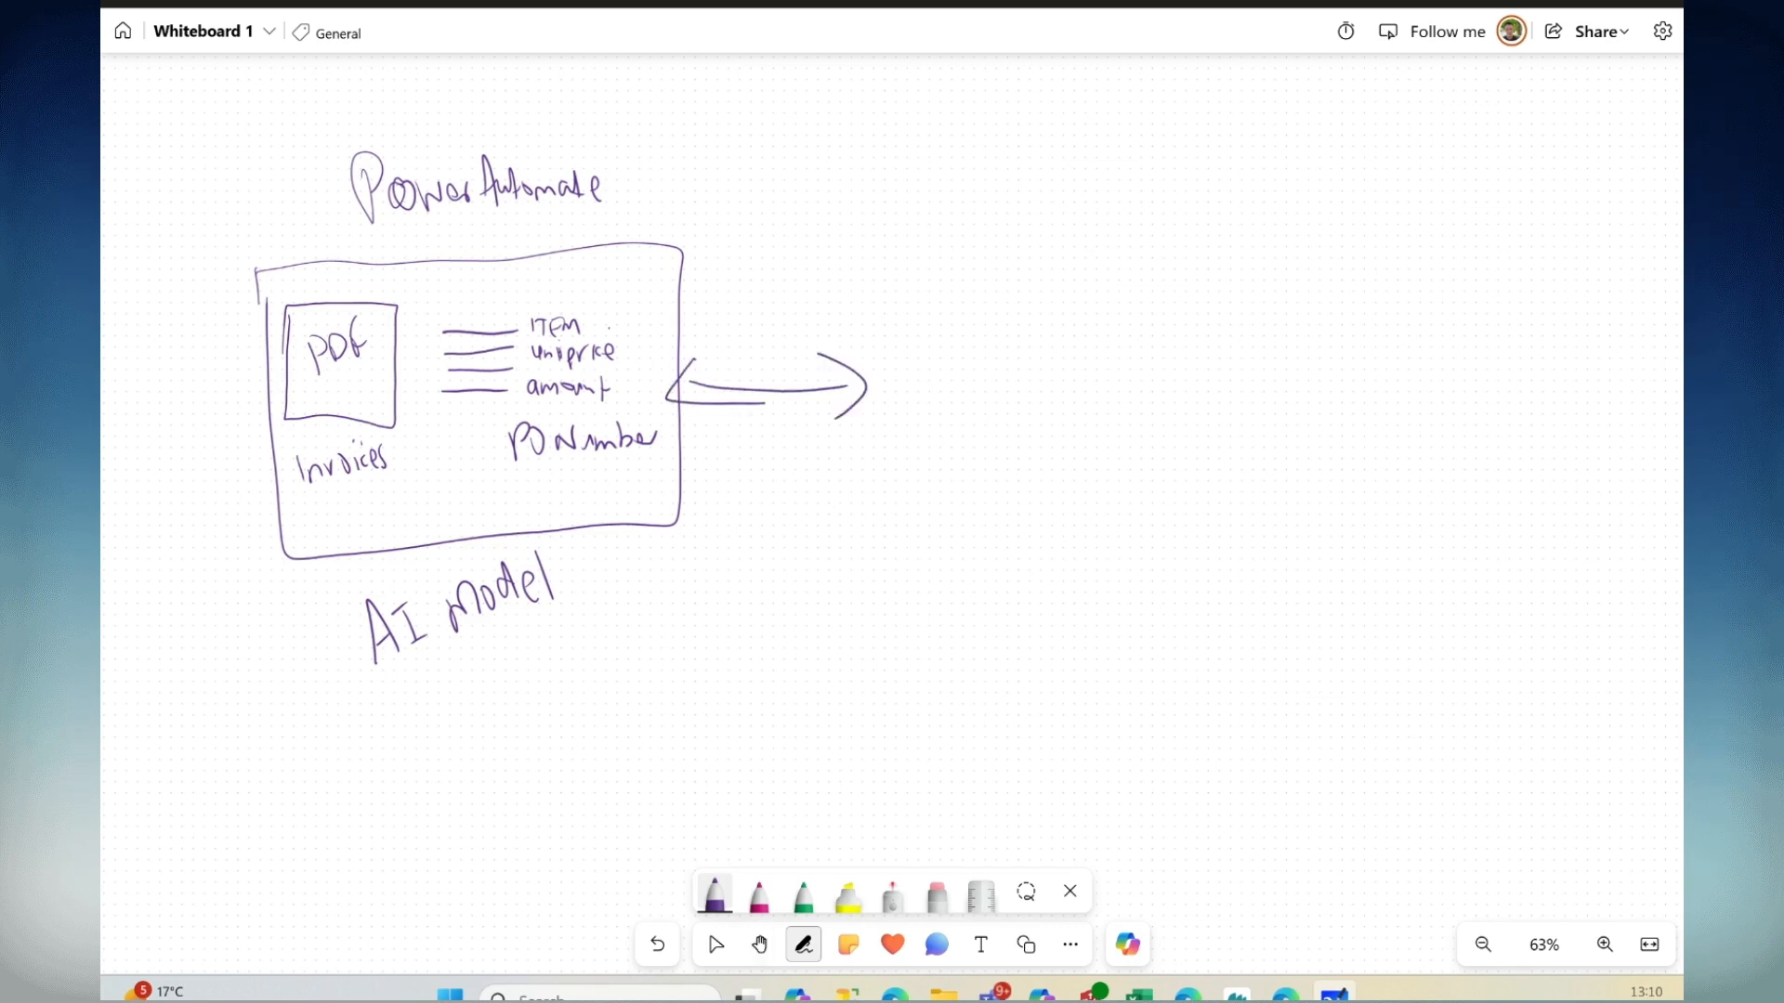
{"action": "left_click", "coordinate": [804, 896]}
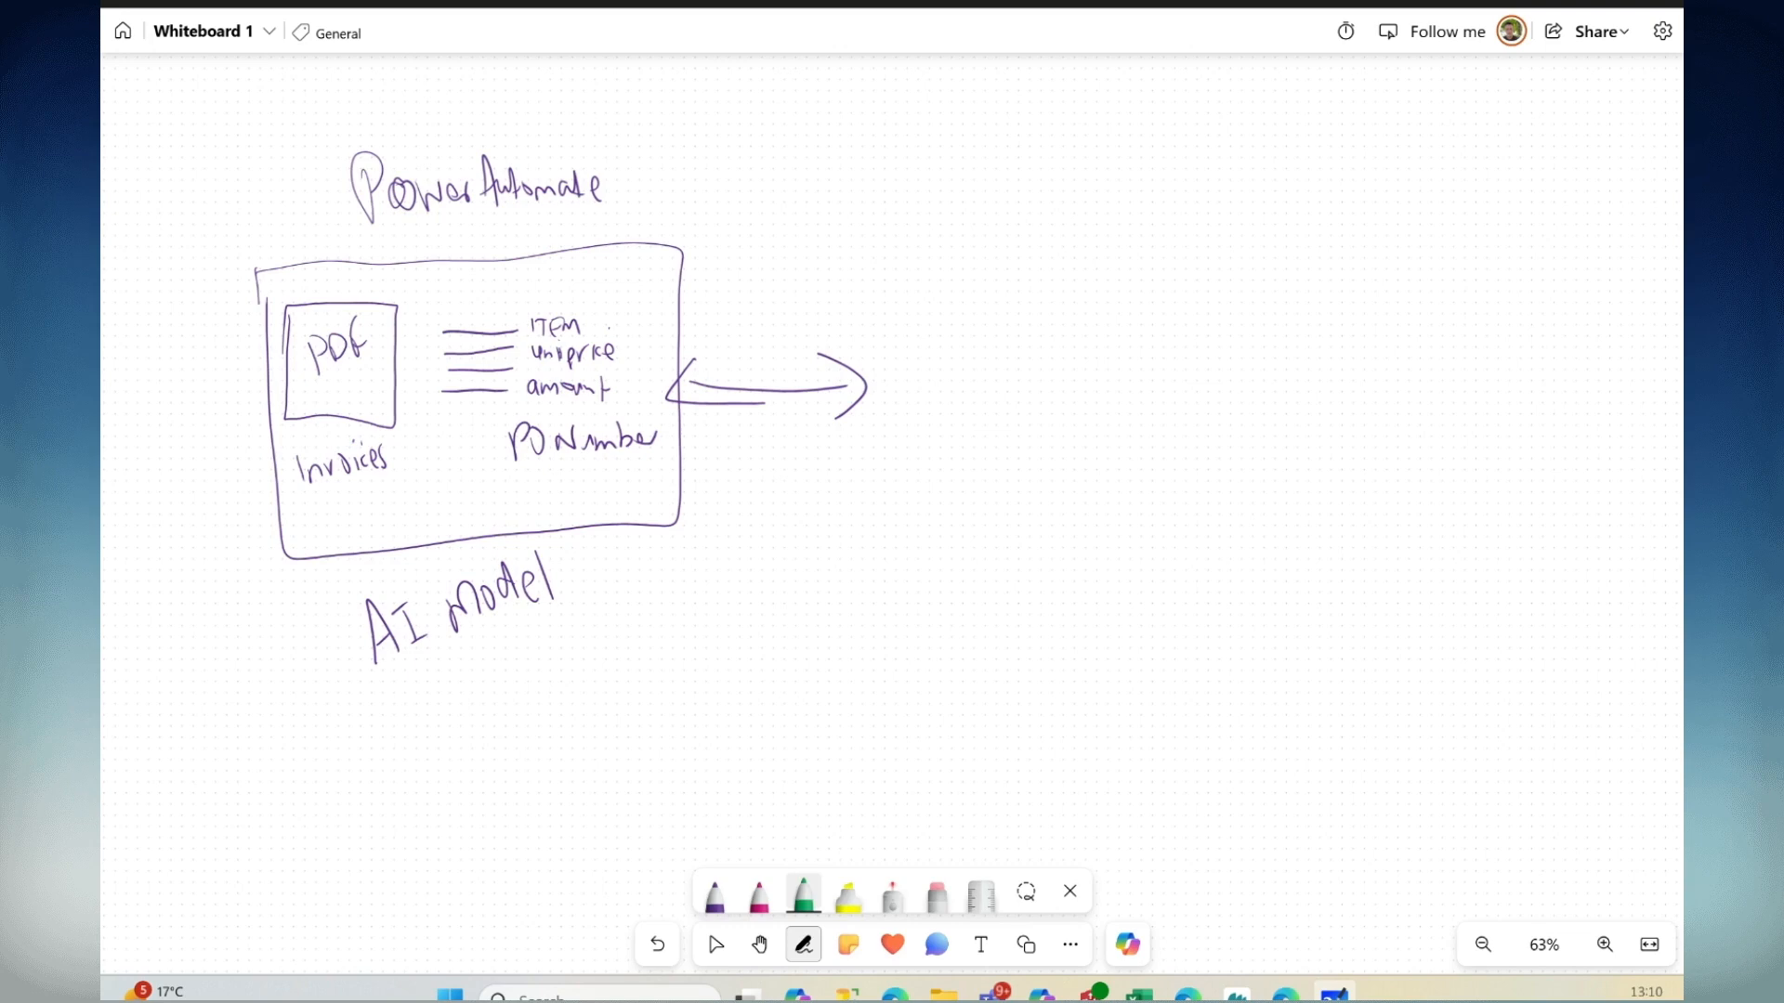
{"action": "mouse_move", "coordinate": [888, 251]}
{"action": "left_mouse_down"}
{"action": "mouse_move", "coordinate": [934, 514]}
{"action": "mouse_move", "coordinate": [1191, 297]}
{"action": "mouse_move", "coordinate": [1162, 200]}
{"action": "mouse_move", "coordinate": [867, 224]}
{"action": "left_mouse_up"}
{"action": "mouse_move", "coordinate": [966, 162]}
{"action": "left_mouse_down"}
{"action": "mouse_move", "coordinate": [986, 185]}
{"action": "mouse_move", "coordinate": [986, 171]}
{"action": "left_mouse_up"}
{"action": "mouse_move", "coordinate": [967, 161]}
{"action": "left_mouse_down"}
{"action": "mouse_move", "coordinate": [987, 154]}
{"action": "mouse_move", "coordinate": [1017, 179]}
{"action": "left_mouse_up"}
{"action": "left_click_drag", "start_coordinate": [1019, 156], "coordinate": [1009, 190]}
{"action": "mouse_move", "coordinate": [1029, 178]}
{"action": "left_mouse_down"}
{"action": "mouse_move", "coordinate": [1042, 163]}
{"action": "mouse_move", "coordinate": [1046, 188]}
{"action": "left_mouse_up"}
{"action": "left_click_drag", "start_coordinate": [1050, 177], "coordinate": [1076, 188]}
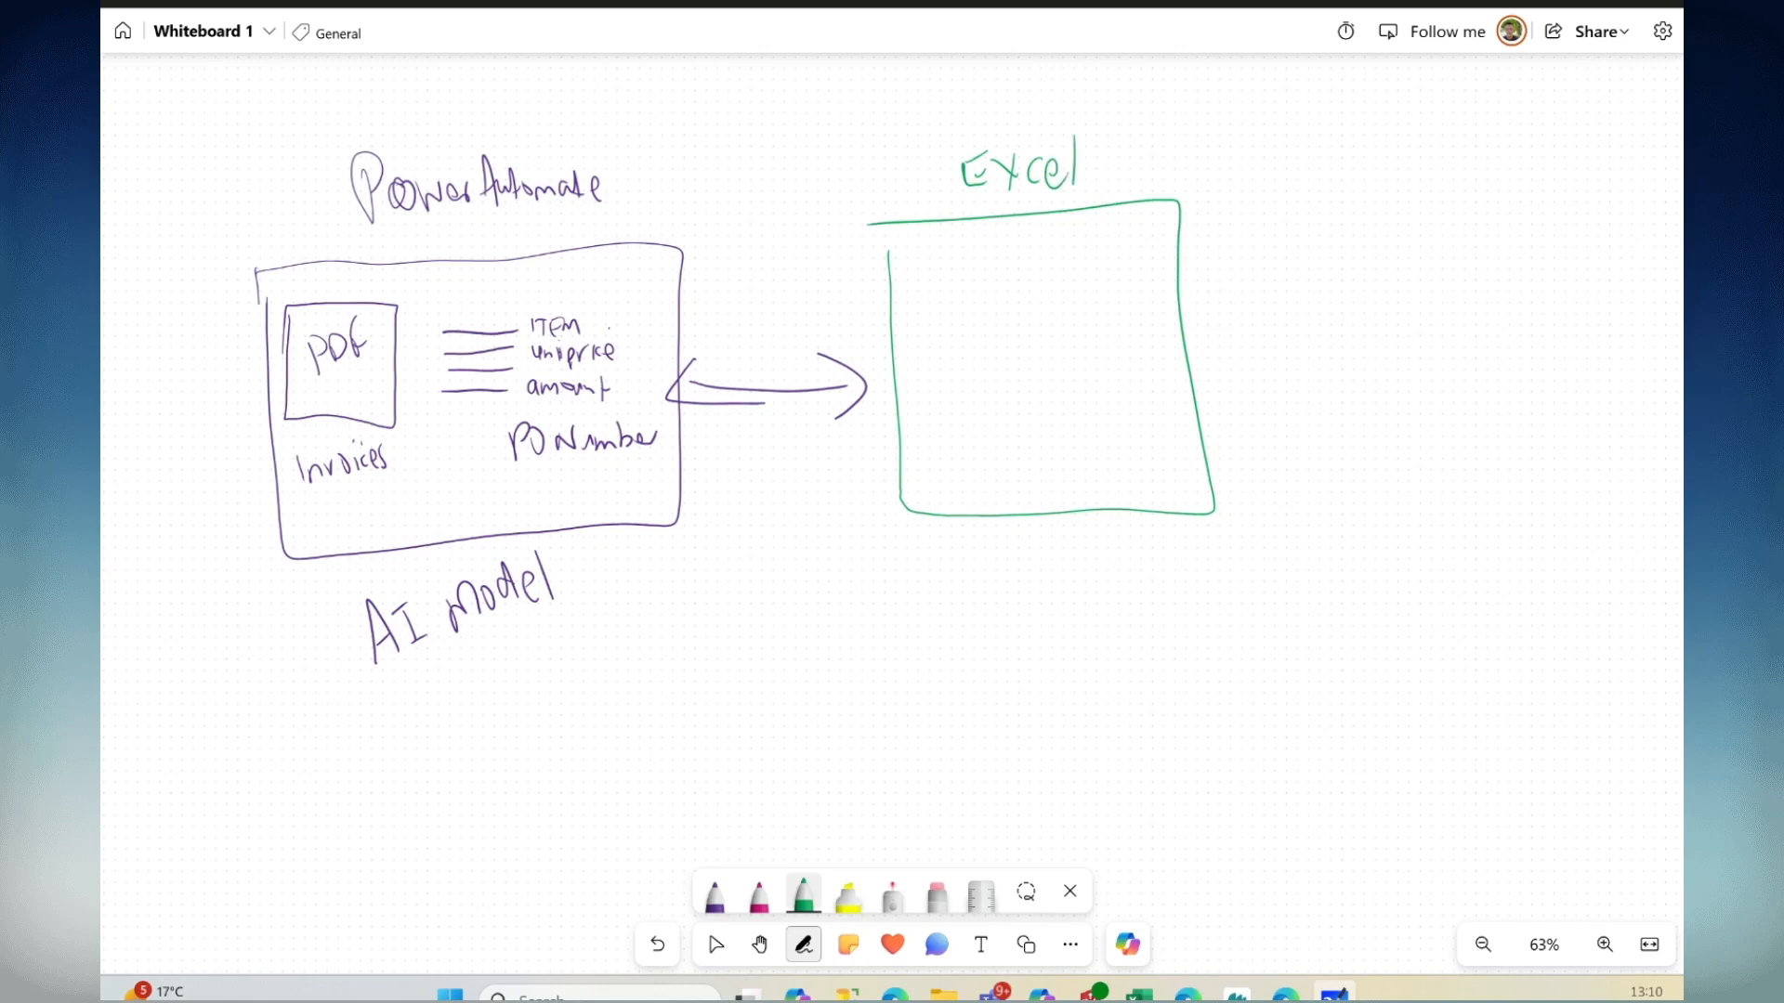
Draw a green table grid of five vertical and three horizontal lines inside the Excel box
{"action": "left_click_drag", "start_coordinate": [899, 259], "coordinate": [1159, 244]}
{"action": "left_click_drag", "start_coordinate": [942, 240], "coordinate": [962, 415]}
{"action": "left_click_drag", "start_coordinate": [986, 251], "coordinate": [1008, 434]}
{"action": "mouse_move", "coordinate": [1041, 225]}
{"action": "left_mouse_down"}
{"action": "mouse_move", "coordinate": [1048, 403]}
{"action": "mouse_move", "coordinate": [1101, 375]}
{"action": "left_mouse_up"}
{"action": "left_click_drag", "start_coordinate": [1116, 224], "coordinate": [1132, 376]}
{"action": "left_click_drag", "start_coordinate": [885, 317], "coordinate": [1139, 287]}
{"action": "left_click_drag", "start_coordinate": [906, 370], "coordinate": [1136, 341]}
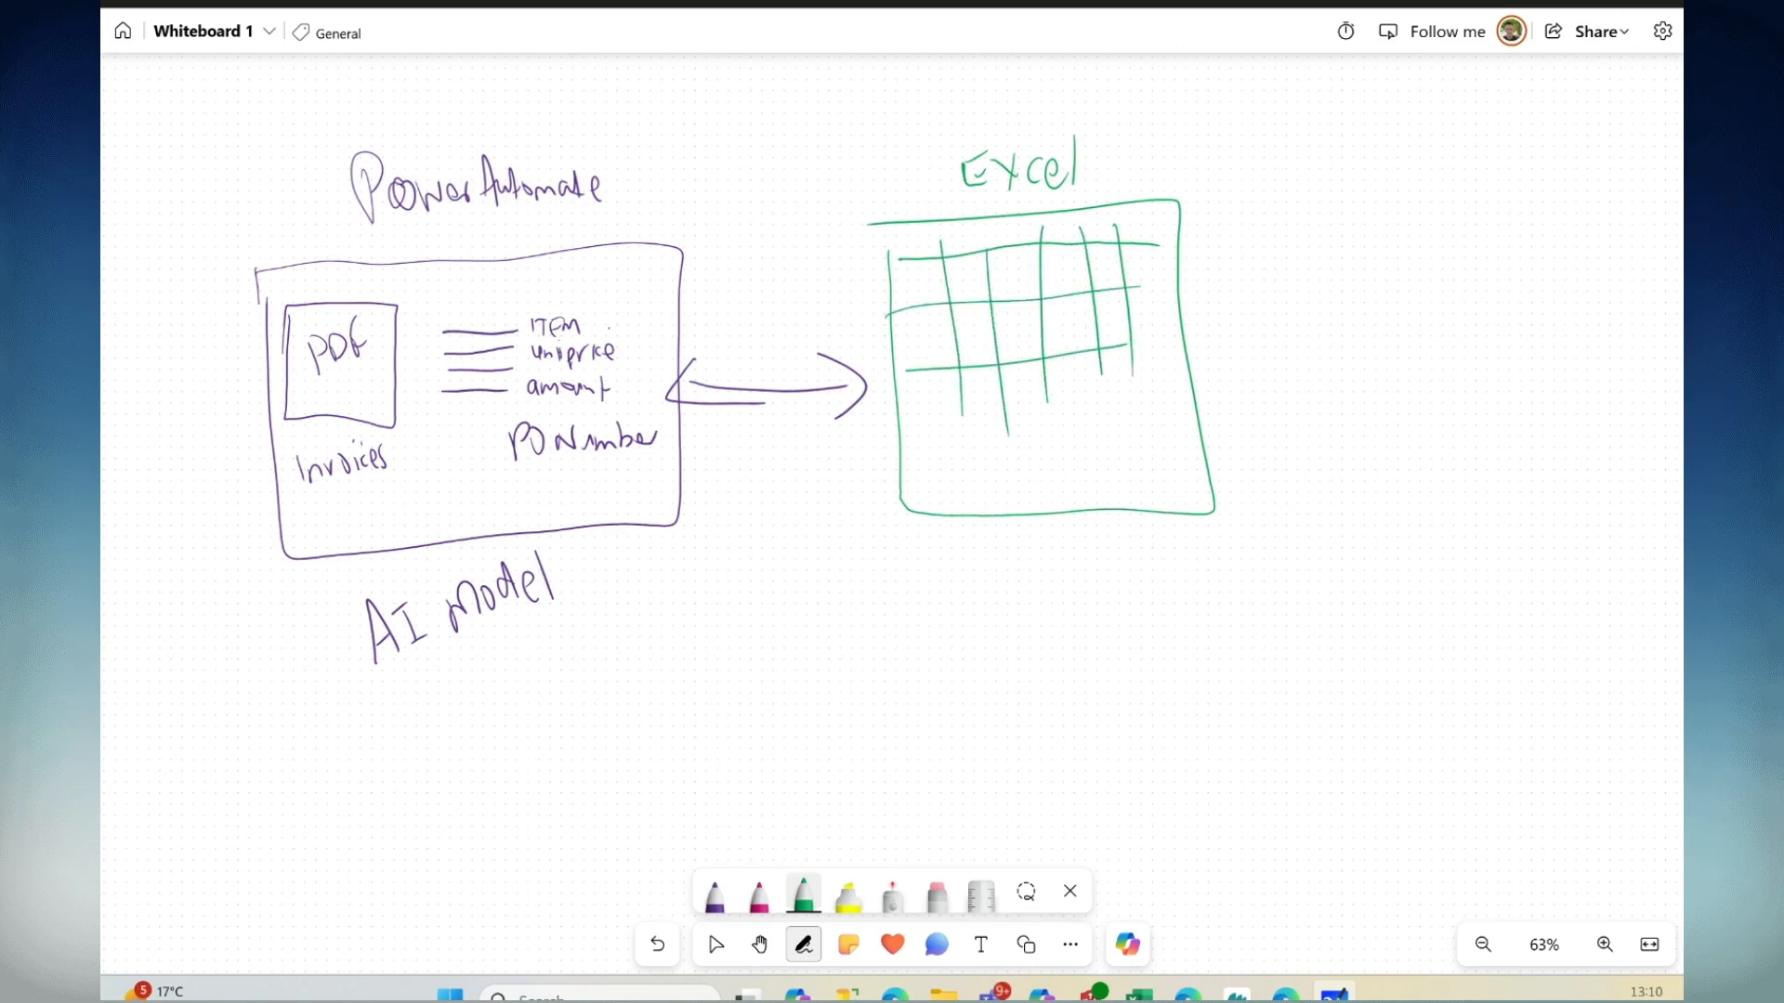
Write the column headings Item, EXP Price, EXP QTY and PO Num above the Excel grid
{"action": "mouse_move", "coordinate": [900, 236]}
{"action": "left_mouse_down"}
{"action": "mouse_move", "coordinate": [898, 259]}
{"action": "mouse_move", "coordinate": [973, 248]}
{"action": "left_mouse_up"}
{"action": "mouse_move", "coordinate": [972, 233]}
{"action": "left_mouse_down"}
{"action": "mouse_move", "coordinate": [963, 249]}
{"action": "mouse_move", "coordinate": [1075, 219]}
{"action": "mouse_move", "coordinate": [1117, 237]}
{"action": "left_mouse_up"}
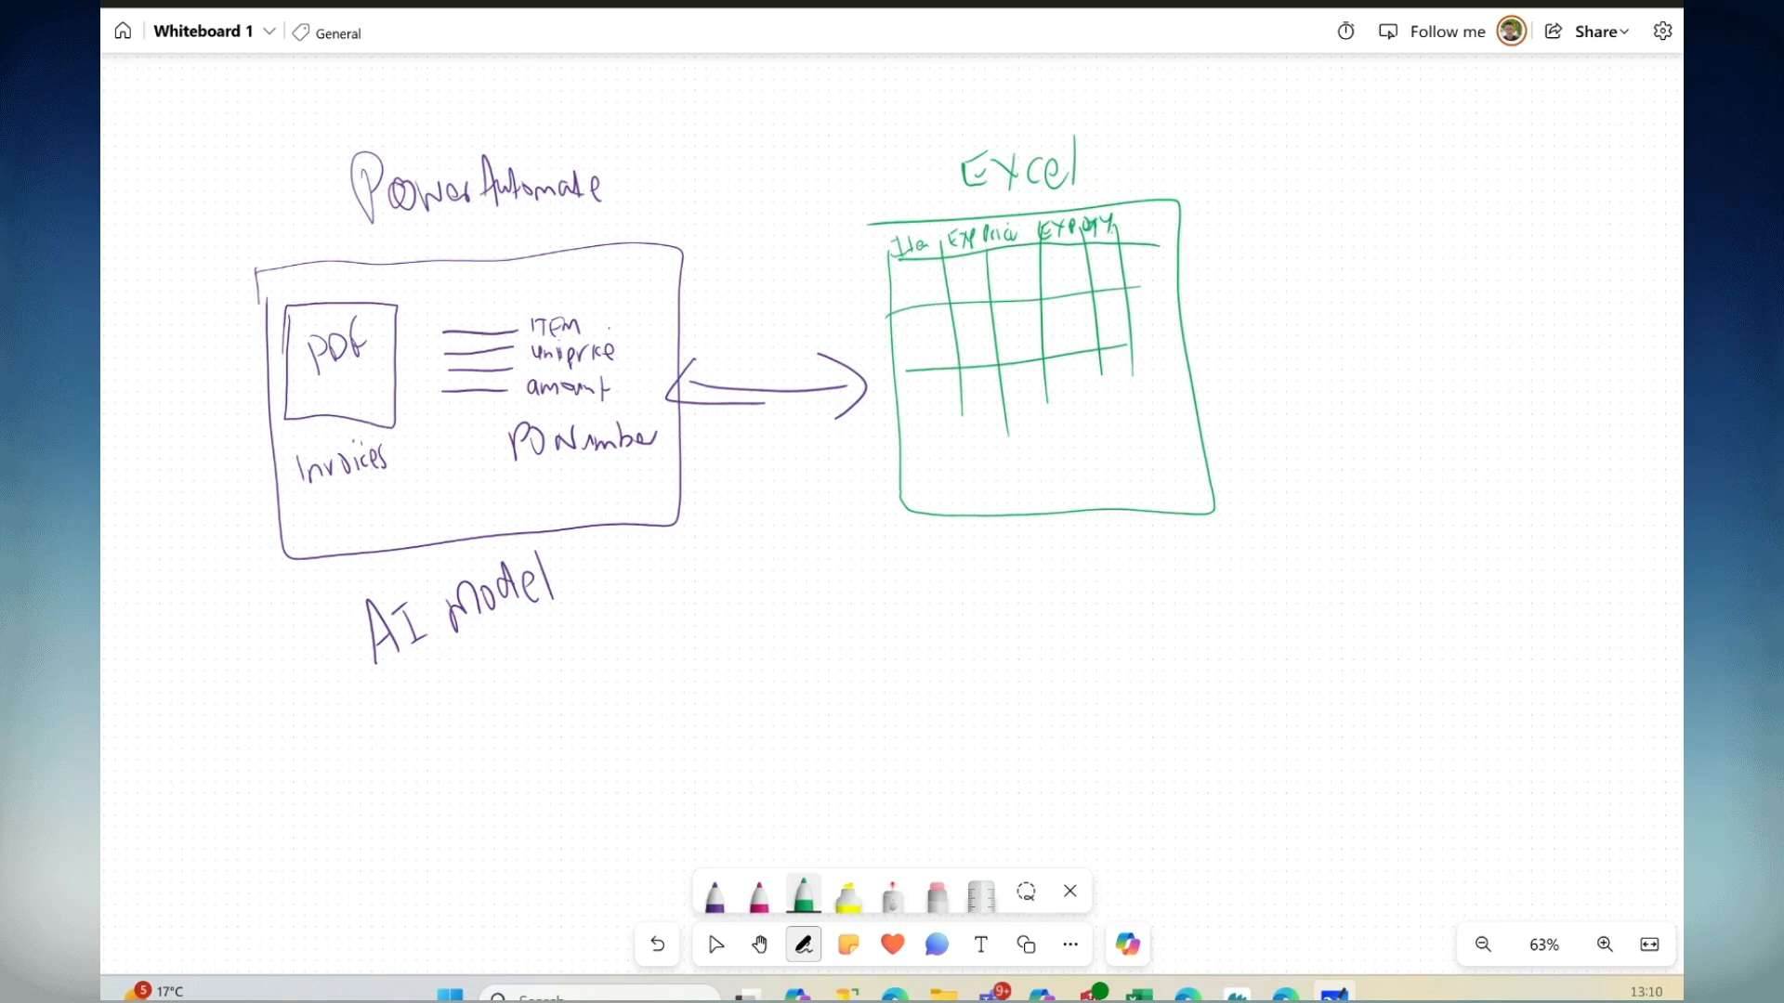
{"action": "left_click_drag", "start_coordinate": [1126, 217], "coordinate": [1134, 223]}
{"action": "left_click_drag", "start_coordinate": [1140, 219], "coordinate": [1163, 222]}
Fill the Excel grid with 1 in three PO rows and A100, 5.5 and 300 in the first row
{"action": "left_click_drag", "start_coordinate": [1132, 260], "coordinate": [1140, 319]}
{"action": "left_click_drag", "start_coordinate": [1142, 352], "coordinate": [1147, 383]}
{"action": "mouse_move", "coordinate": [1049, 263]}
{"action": "left_mouse_down"}
{"action": "mouse_move", "coordinate": [1050, 288]}
{"action": "mouse_move", "coordinate": [1064, 264]}
{"action": "left_mouse_up"}
{"action": "left_click_drag", "start_coordinate": [1077, 261], "coordinate": [1076, 263]}
{"action": "left_click_drag", "start_coordinate": [900, 302], "coordinate": [913, 291]}
{"action": "left_click_drag", "start_coordinate": [919, 280], "coordinate": [920, 296]}
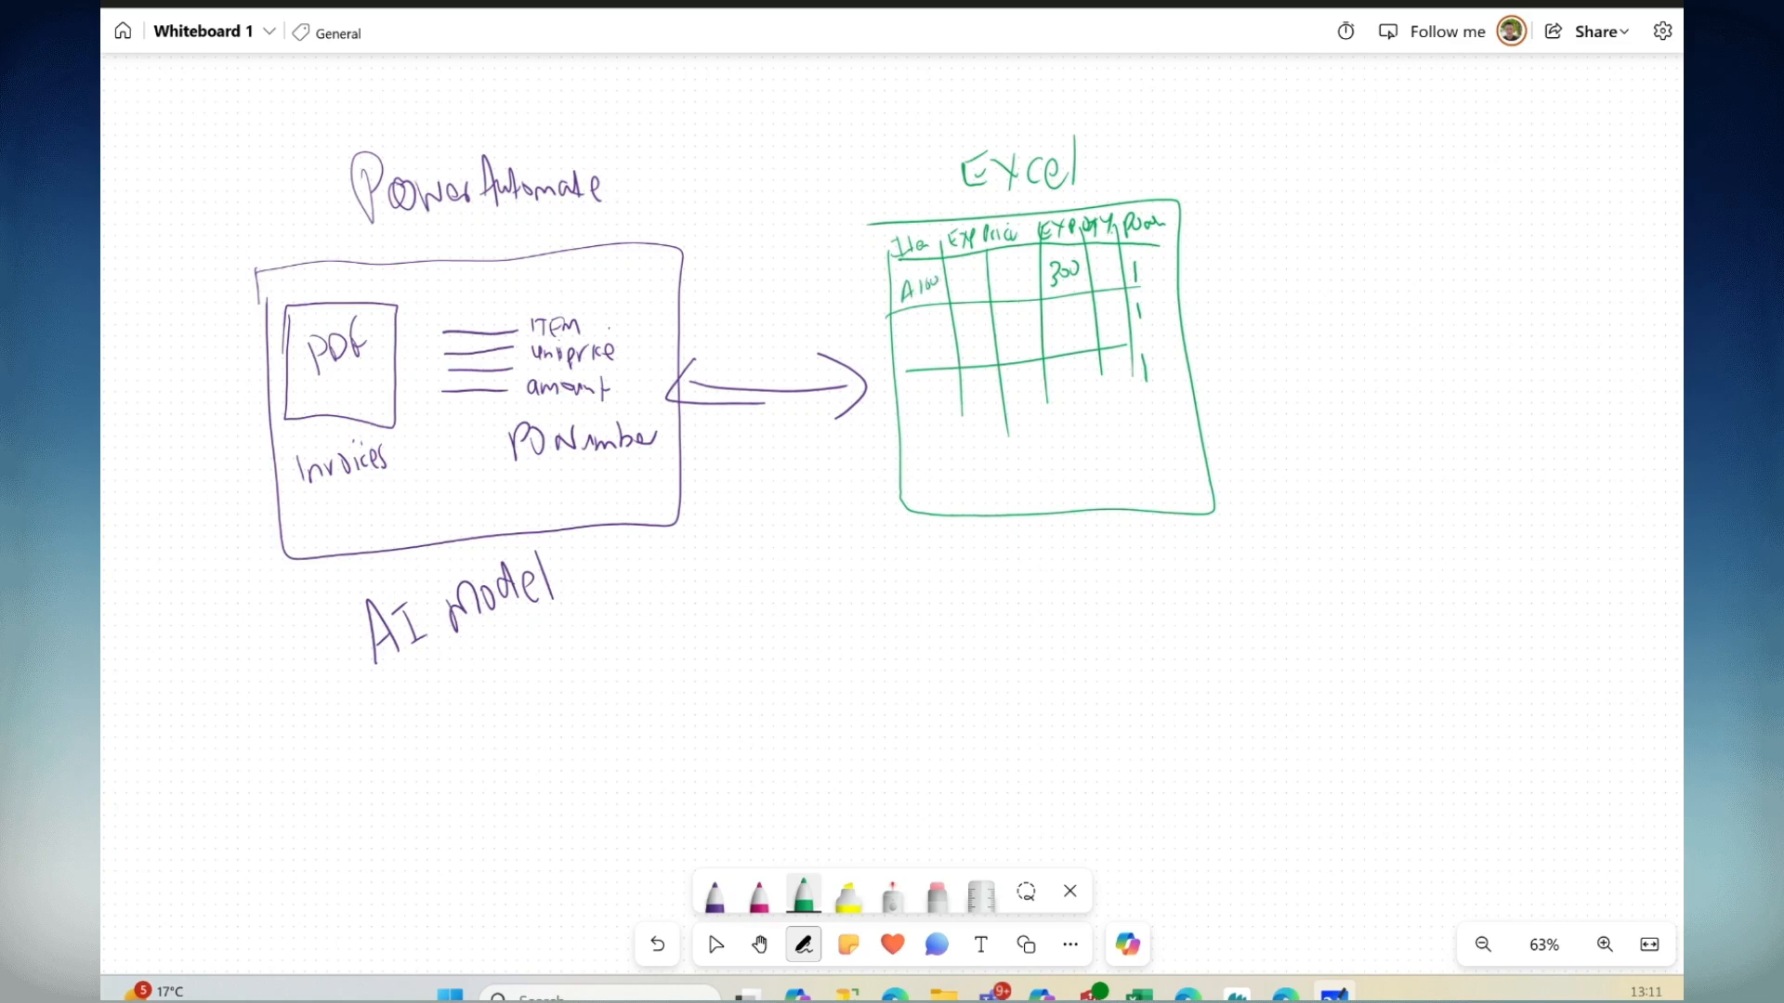
{"action": "left_click", "coordinate": [1013, 280]}
{"action": "mouse_move", "coordinate": [999, 268]}
{"action": "left_mouse_down"}
{"action": "mouse_move", "coordinate": [996, 287]}
{"action": "mouse_move", "coordinate": [1015, 289]}
{"action": "left_mouse_up"}
Underline PowerAutomate in green, and draw an arrow under AI Model up to its frame, labelled Scan
{"action": "left_click_drag", "start_coordinate": [389, 238], "coordinate": [530, 229]}
{"action": "mouse_move", "coordinate": [378, 712]}
{"action": "left_mouse_down"}
{"action": "mouse_move", "coordinate": [614, 627]}
{"action": "mouse_move", "coordinate": [600, 548]}
{"action": "mouse_move", "coordinate": [608, 562]}
{"action": "left_mouse_up"}
{"action": "mouse_move", "coordinate": [488, 690]}
{"action": "left_mouse_down"}
{"action": "mouse_move", "coordinate": [485, 742]}
{"action": "mouse_move", "coordinate": [521, 694]}
{"action": "mouse_move", "coordinate": [523, 719]}
{"action": "left_mouse_up"}
{"action": "left_click_drag", "start_coordinate": [533, 709], "coordinate": [549, 706]}
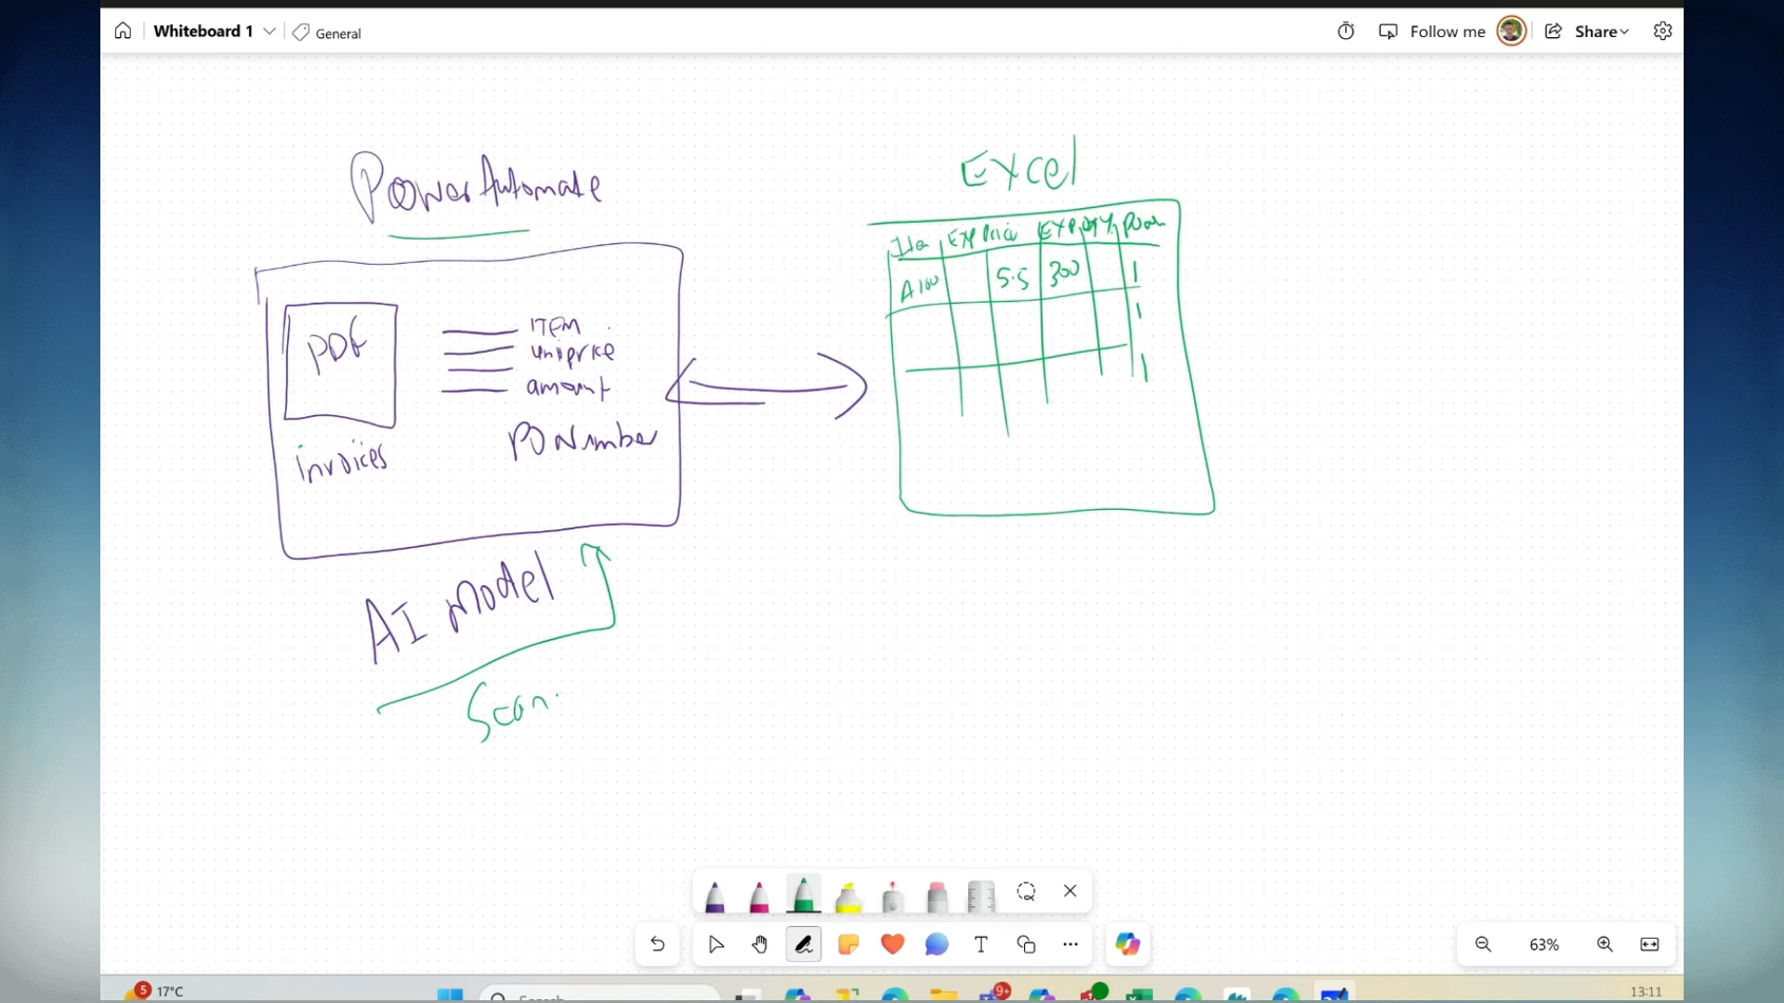
Sketch a green box titled CSV beside the Excel box, with an arrow pointing down from it
{"action": "mouse_move", "coordinate": [1271, 225]}
{"action": "left_mouse_down"}
{"action": "mouse_move", "coordinate": [1280, 502]}
{"action": "mouse_move", "coordinate": [1525, 401]}
{"action": "mouse_move", "coordinate": [1363, 197]}
{"action": "mouse_move", "coordinate": [1240, 226]}
{"action": "left_mouse_up"}
{"action": "mouse_move", "coordinate": [1353, 113]}
{"action": "left_mouse_down"}
{"action": "mouse_move", "coordinate": [1338, 145]}
{"action": "mouse_move", "coordinate": [1362, 141]}
{"action": "left_mouse_up"}
{"action": "left_click_drag", "start_coordinate": [1377, 115], "coordinate": [1389, 119]}
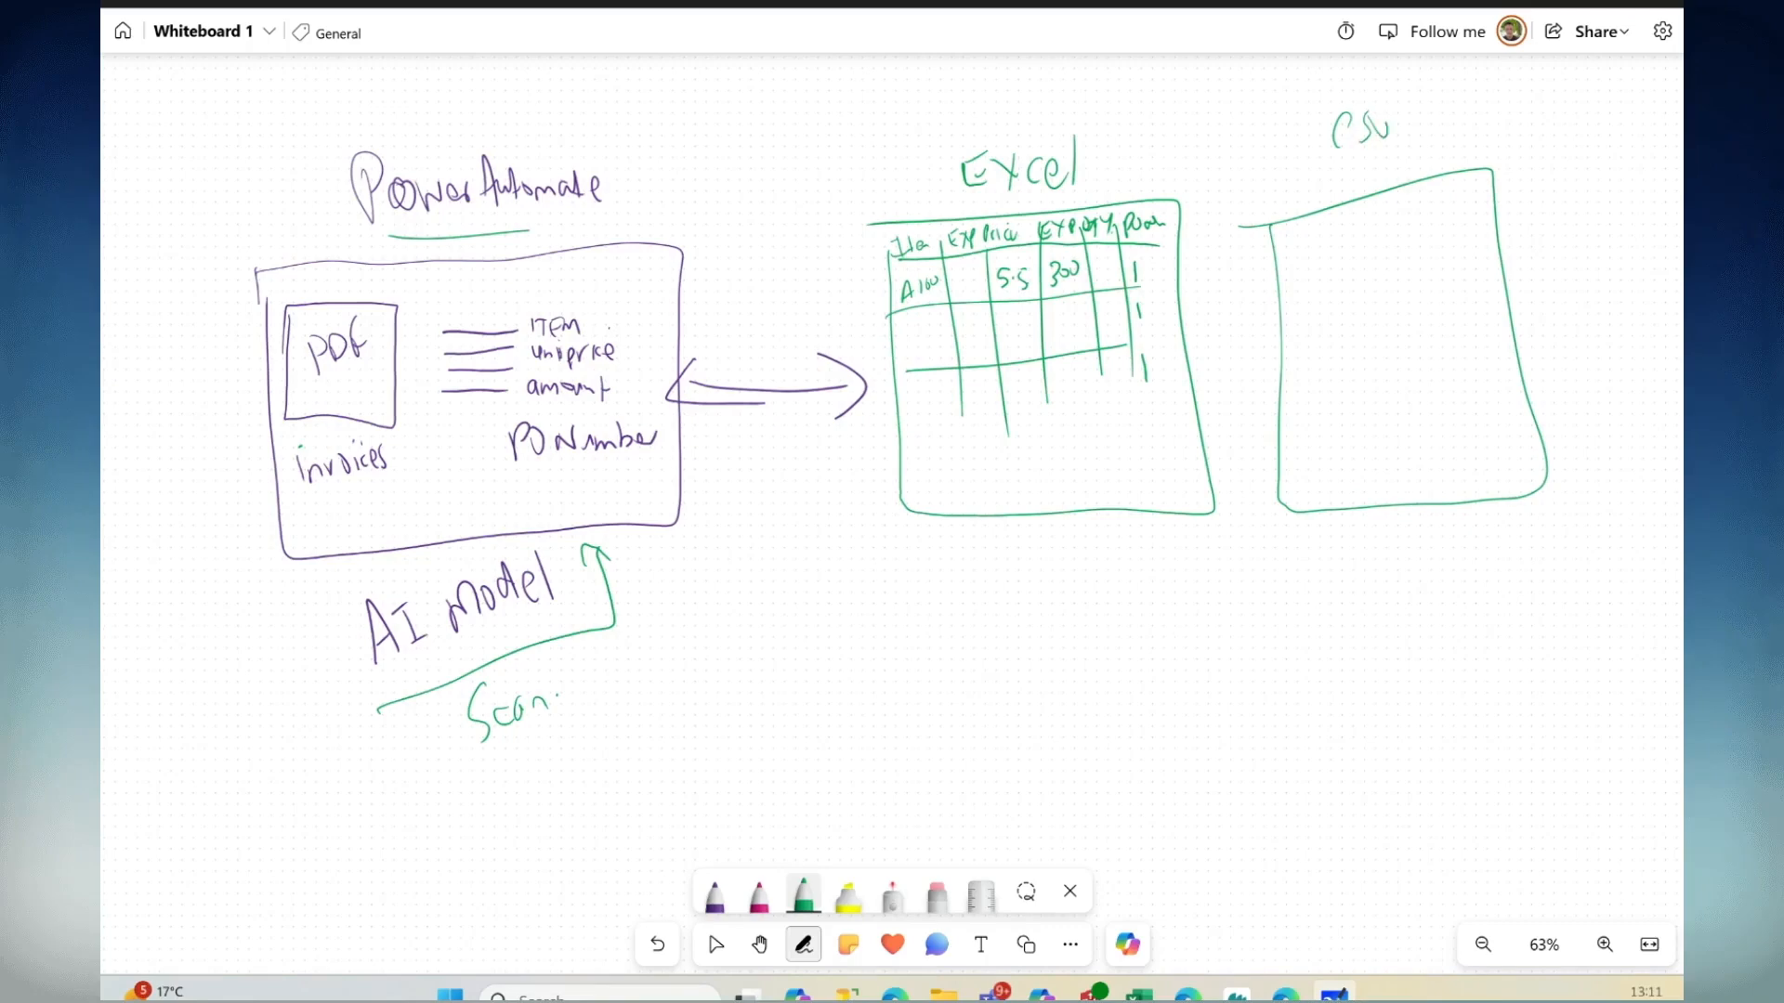
{"action": "mouse_move", "coordinate": [1398, 526]}
{"action": "left_mouse_down"}
{"action": "mouse_move", "coordinate": [1403, 656]}
{"action": "mouse_move", "coordinate": [1431, 657]}
{"action": "left_mouse_up"}
Change the green pen to yellow and draw a rectangle labelled POWER BI below the CSV box's arrow
{"action": "left_click", "coordinate": [803, 894]}
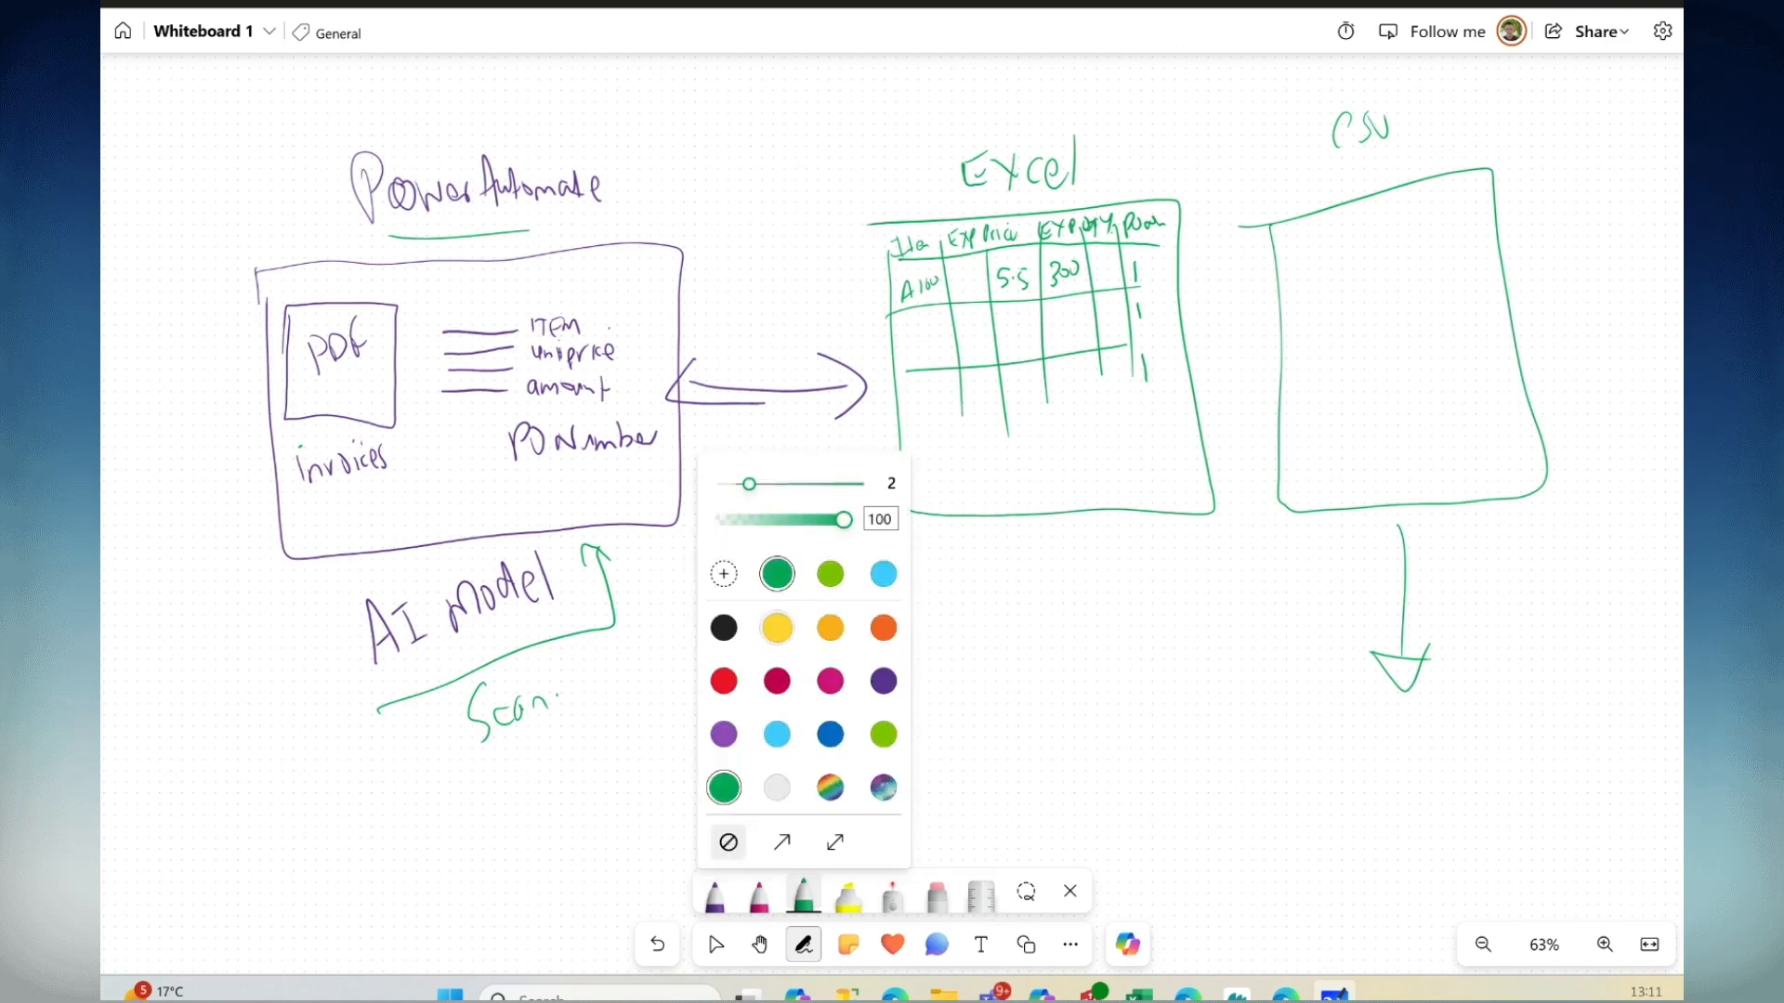
{"action": "left_click", "coordinate": [777, 628]}
{"action": "mouse_move", "coordinate": [1280, 732]}
{"action": "left_mouse_down"}
{"action": "mouse_move", "coordinate": [1352, 866]}
{"action": "mouse_move", "coordinate": [1507, 873]}
{"action": "mouse_move", "coordinate": [1525, 739]}
{"action": "left_mouse_up"}
{"action": "left_click_drag", "start_coordinate": [1525, 739], "coordinate": [1282, 732]}
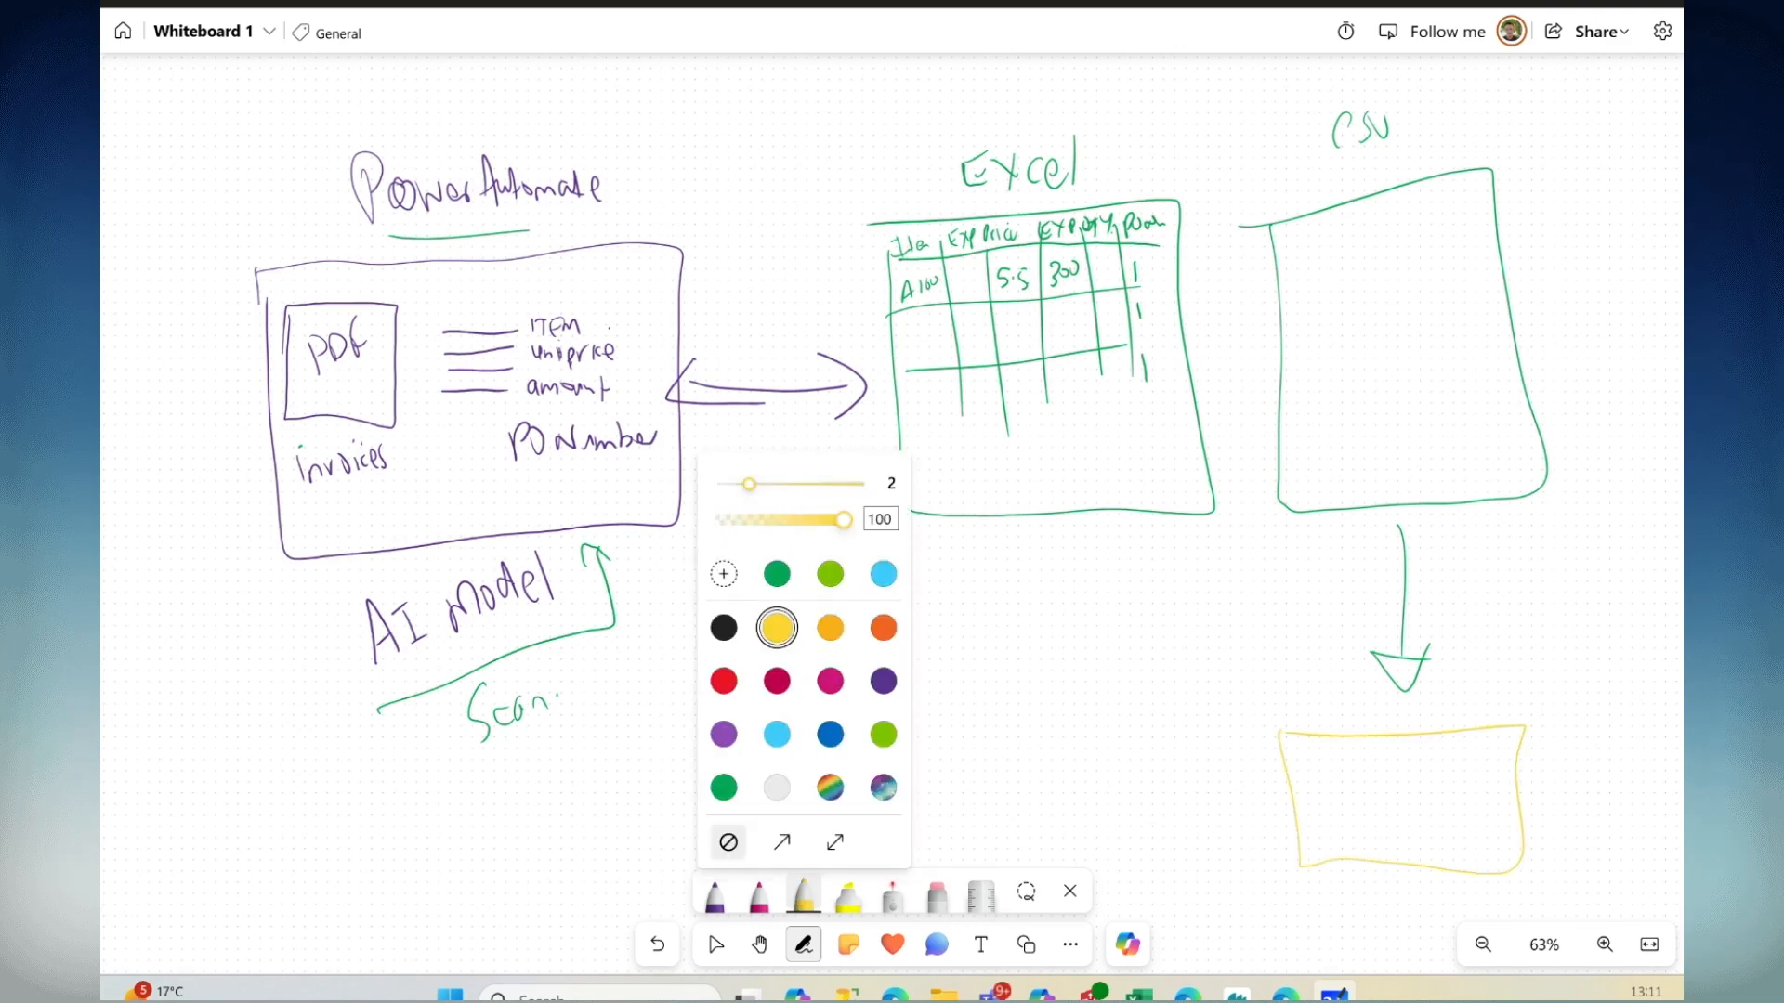
{"action": "mouse_move", "coordinate": [1334, 829]}
{"action": "left_mouse_down"}
{"action": "mouse_move", "coordinate": [1346, 770]}
{"action": "mouse_move", "coordinate": [1369, 801]}
{"action": "mouse_move", "coordinate": [1454, 771]}
{"action": "left_mouse_up"}
{"action": "mouse_move", "coordinate": [1463, 753]}
{"action": "left_mouse_down"}
{"action": "mouse_move", "coordinate": [1464, 797]}
{"action": "mouse_move", "coordinate": [1477, 743]}
{"action": "mouse_move", "coordinate": [1468, 795]}
{"action": "mouse_move", "coordinate": [1497, 760]}
{"action": "left_mouse_up"}
{"action": "left_click_drag", "start_coordinate": [1492, 762], "coordinate": [1491, 795]}
{"action": "left_click_drag", "start_coordinate": [1477, 799], "coordinate": [1516, 790]}
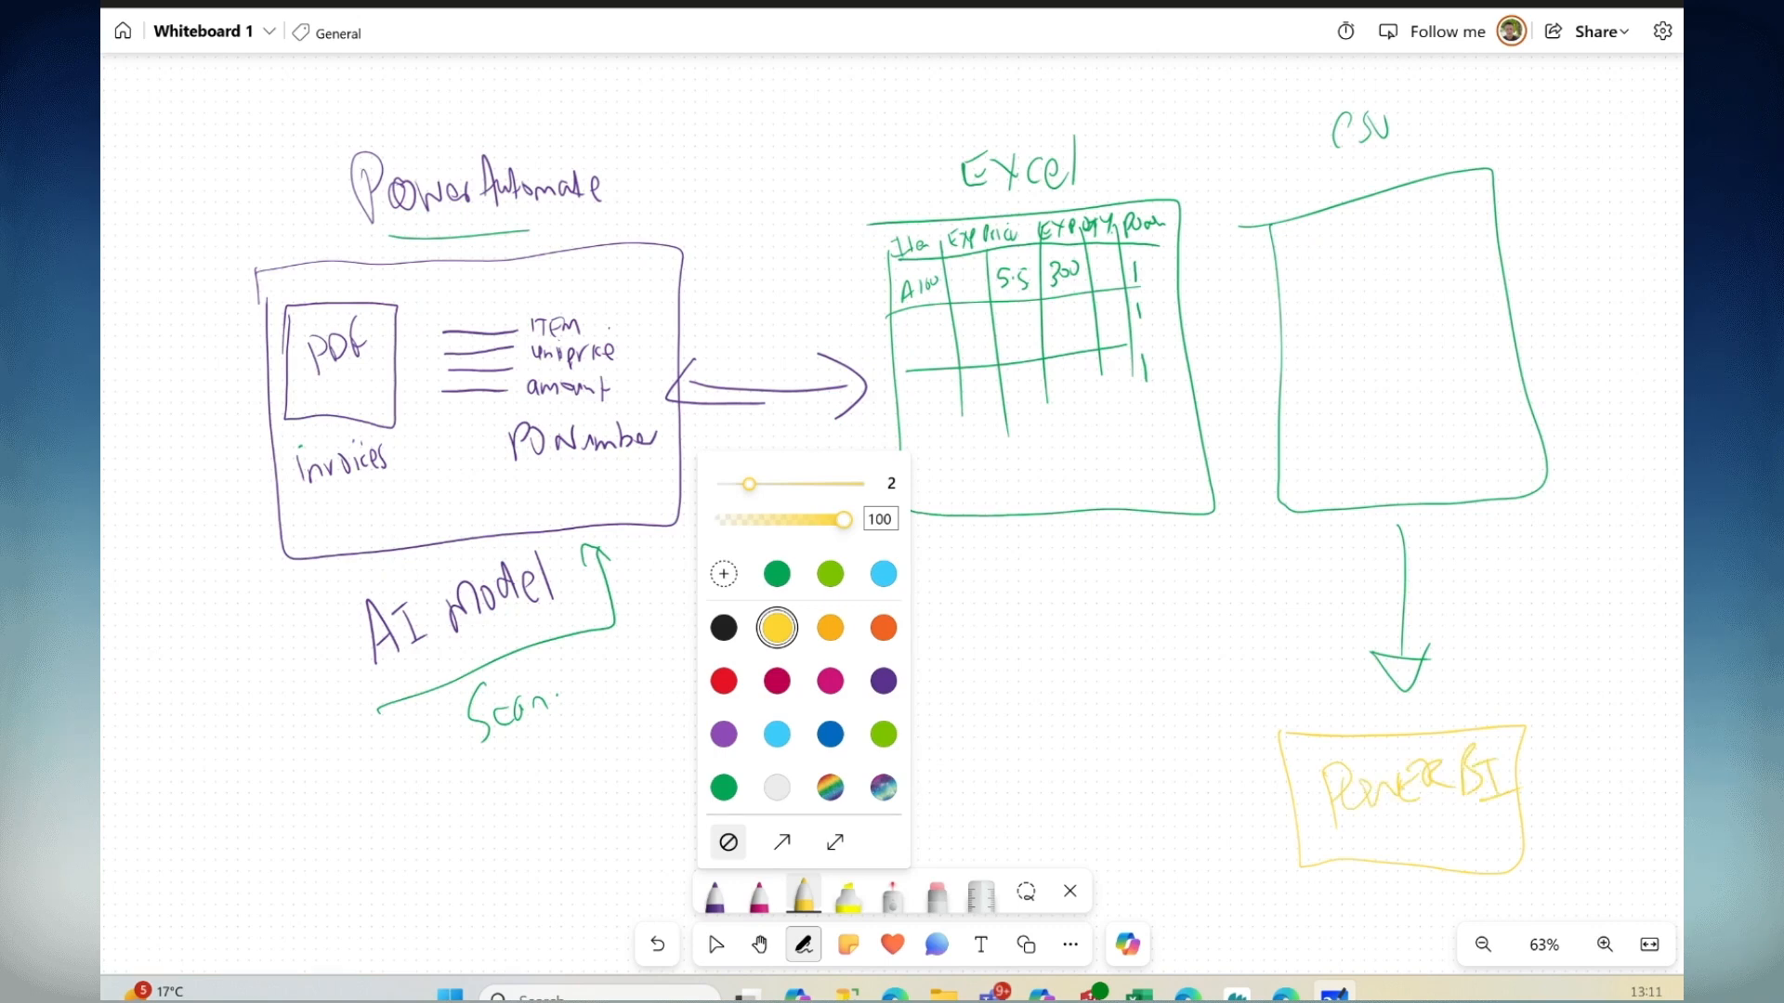
Change the pen to black, draw four record lines in the CSV box and mark them MATCH and NOT MATCH
{"action": "left_click", "coordinate": [724, 628]}
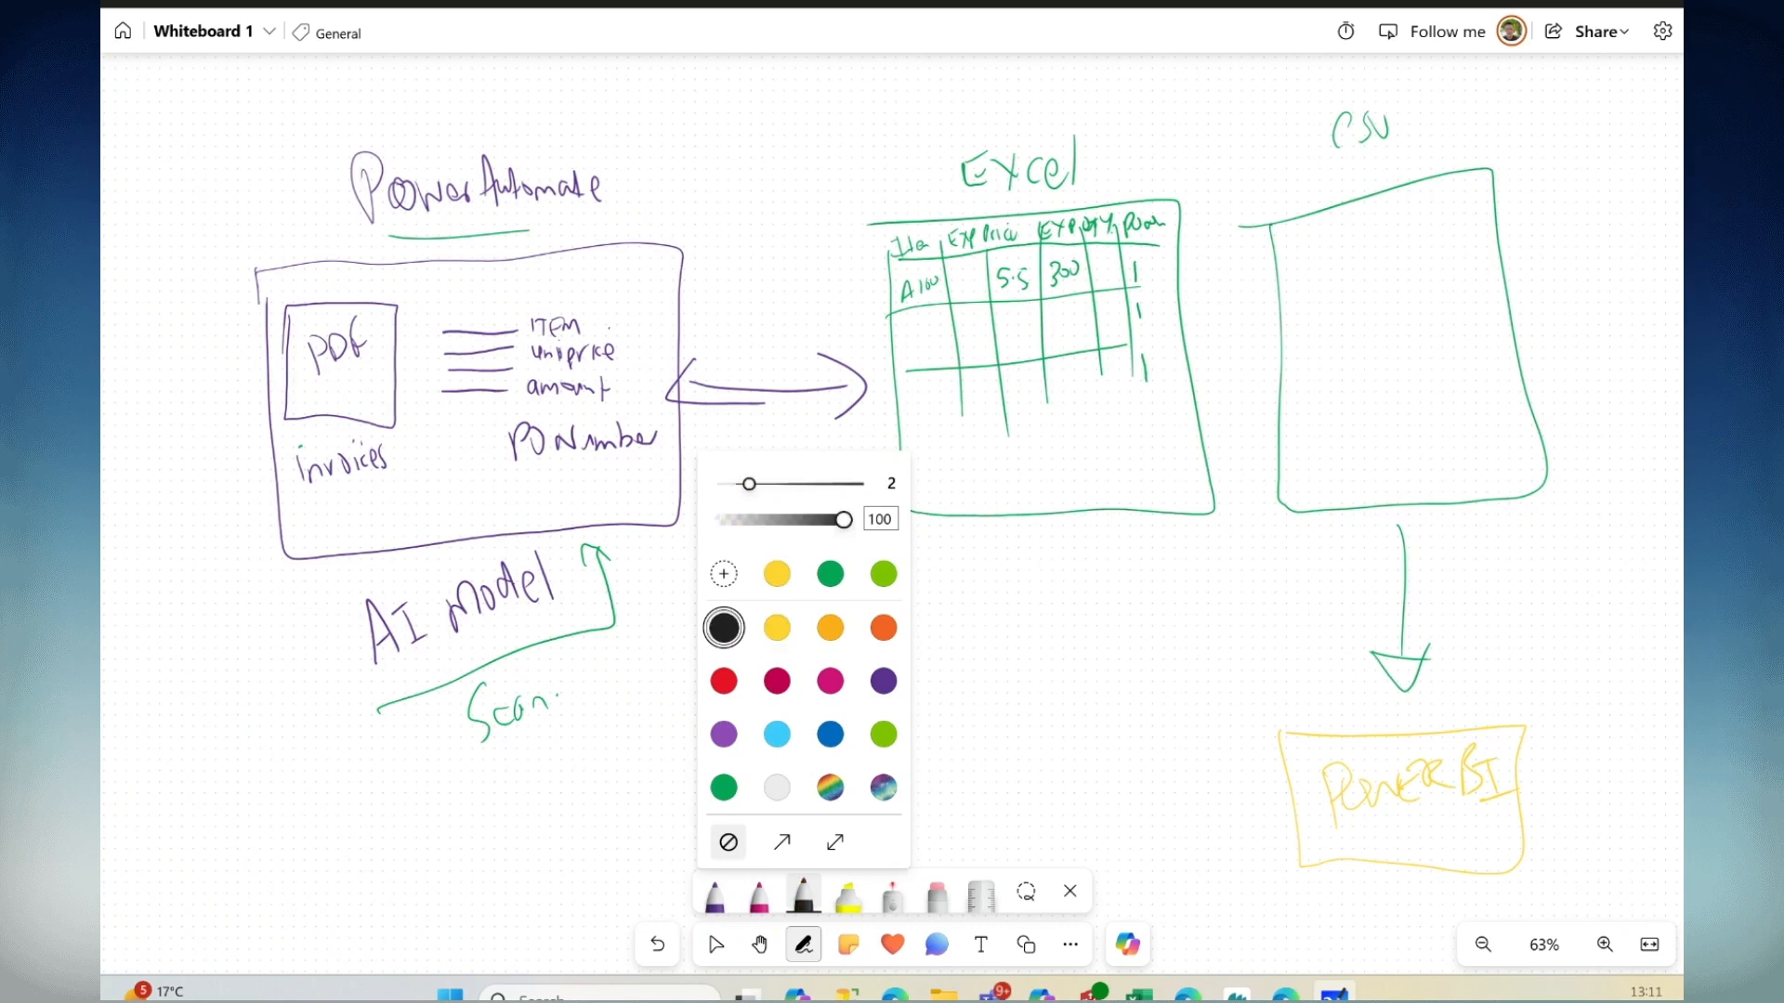
{"action": "left_click_drag", "start_coordinate": [1281, 262], "coordinate": [1437, 232]}
{"action": "left_click_drag", "start_coordinate": [1298, 303], "coordinate": [1454, 258]}
{"action": "left_click_drag", "start_coordinate": [1313, 320], "coordinate": [1386, 314]}
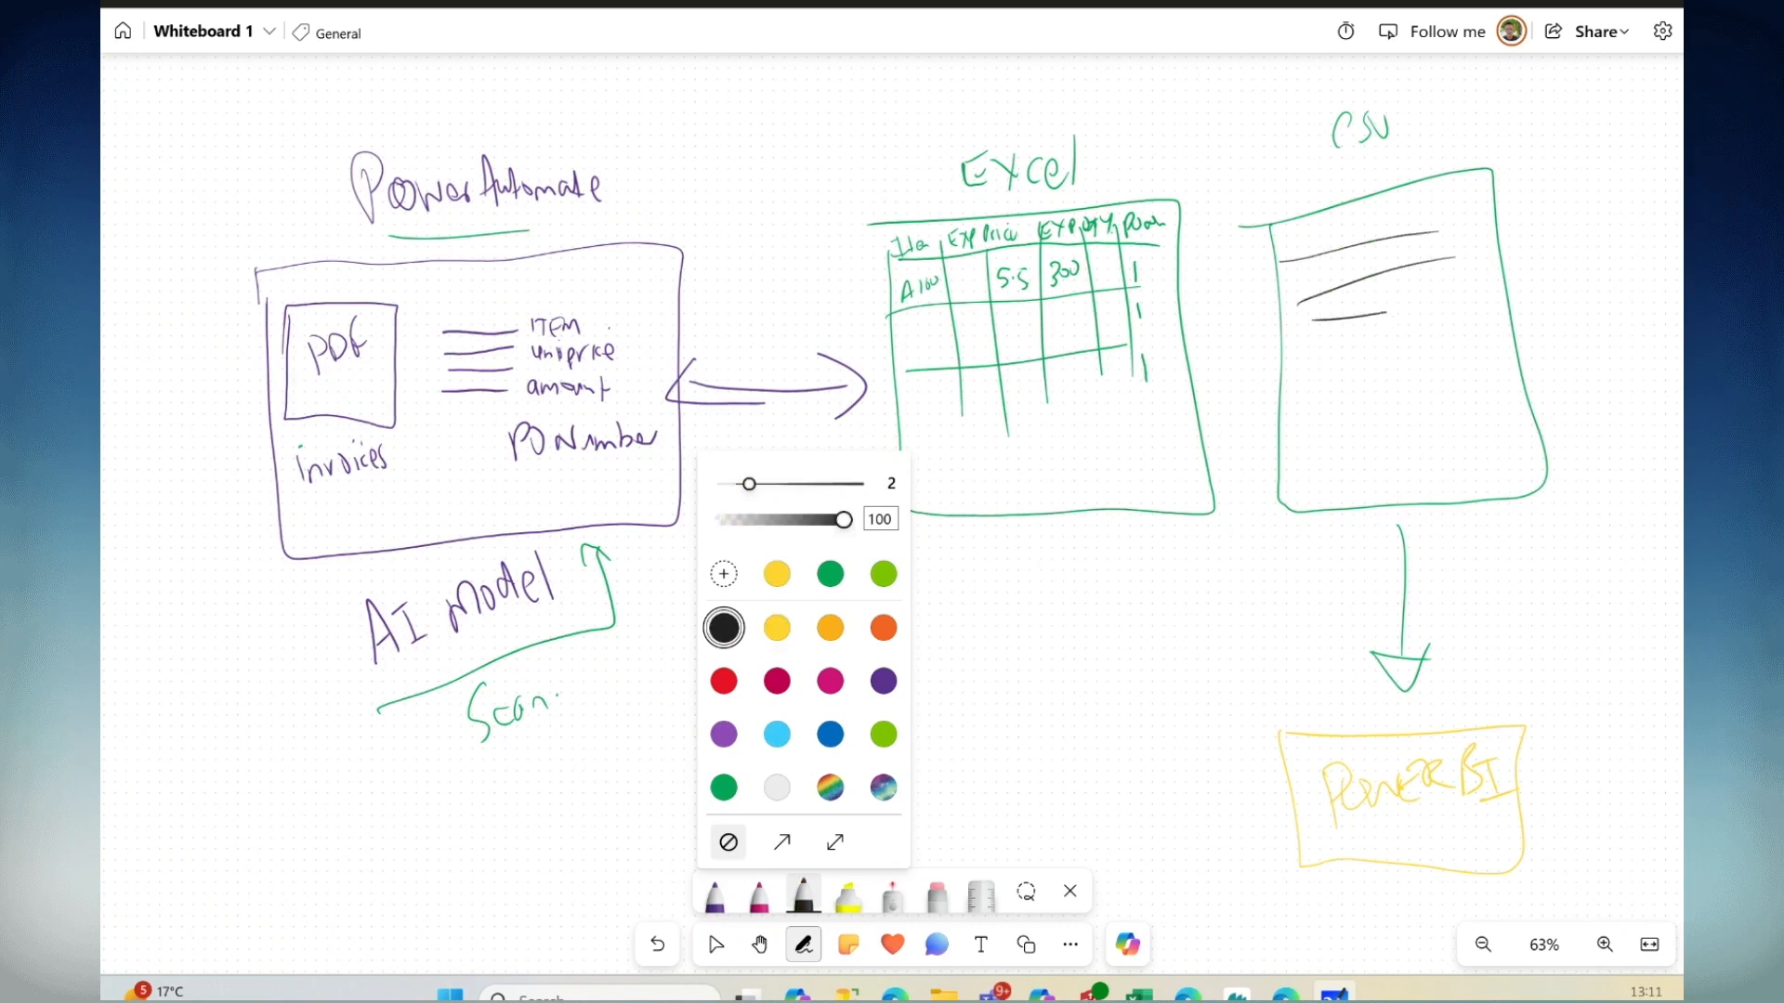
{"action": "left_click_drag", "start_coordinate": [1313, 359], "coordinate": [1382, 348]}
{"action": "mouse_move", "coordinate": [1426, 213]}
{"action": "left_mouse_down"}
{"action": "mouse_move", "coordinate": [1428, 245]}
{"action": "mouse_move", "coordinate": [1473, 232]}
{"action": "left_mouse_up"}
{"action": "left_click_drag", "start_coordinate": [1481, 209], "coordinate": [1481, 232]}
{"action": "mouse_move", "coordinate": [1422, 297]}
{"action": "left_mouse_down"}
{"action": "mouse_move", "coordinate": [1440, 269]}
{"action": "mouse_move", "coordinate": [1451, 290]}
{"action": "mouse_move", "coordinate": [1535, 256]}
{"action": "left_mouse_up"}
{"action": "left_click_drag", "start_coordinate": [1534, 277], "coordinate": [1545, 247]}
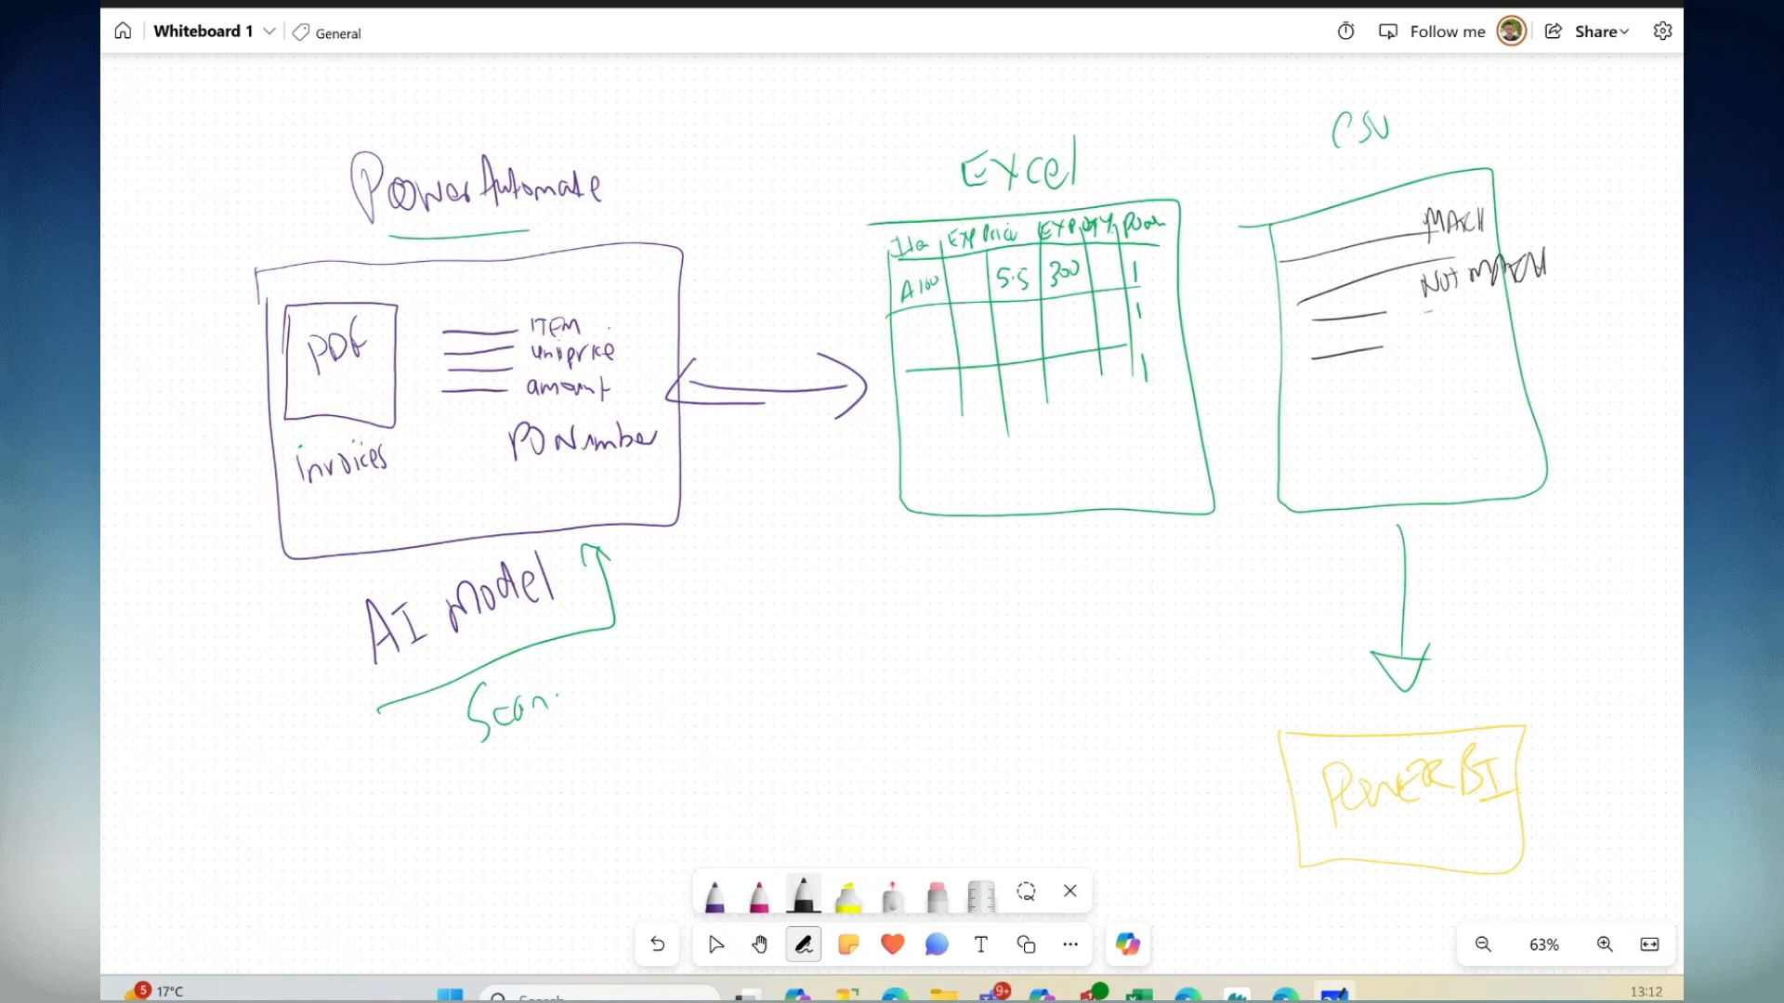
Write A100, 5.6 and 120 in black below the diagram, with an arrow from A100 to the AI Model frame
{"action": "left_click_drag", "start_coordinate": [758, 658], "coordinate": [782, 652]}
{"action": "mouse_move", "coordinate": [761, 640]}
{"action": "left_mouse_down"}
{"action": "mouse_move", "coordinate": [788, 648]}
{"action": "mouse_move", "coordinate": [823, 611]}
{"action": "left_mouse_up"}
{"action": "mouse_move", "coordinate": [701, 537]}
{"action": "left_mouse_down"}
{"action": "mouse_move", "coordinate": [761, 585]}
{"action": "mouse_move", "coordinate": [727, 532]}
{"action": "left_mouse_up"}
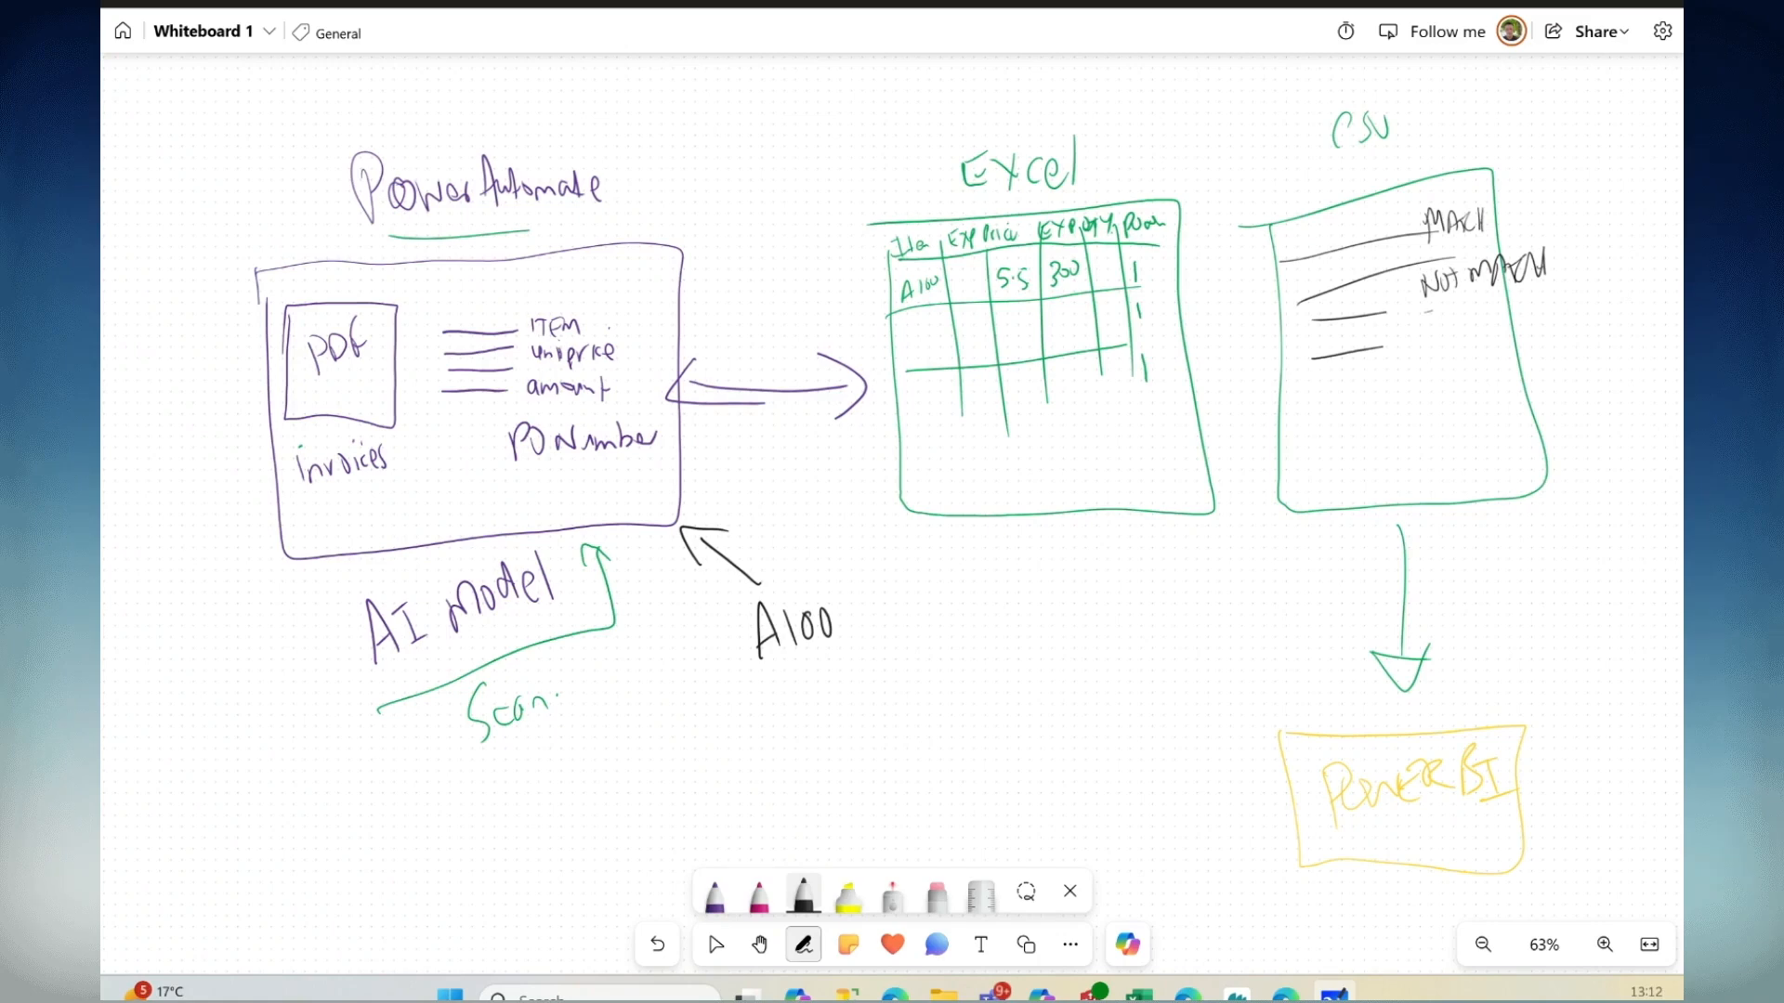
{"action": "mouse_move", "coordinate": [895, 610]}
{"action": "left_mouse_down"}
{"action": "mouse_move", "coordinate": [872, 638]}
{"action": "mouse_move", "coordinate": [987, 624]}
{"action": "mouse_move", "coordinate": [1004, 599]}
{"action": "mouse_move", "coordinate": [953, 577]}
{"action": "mouse_move", "coordinate": [981, 563]}
{"action": "left_mouse_up"}
{"action": "left_click_drag", "start_coordinate": [991, 541], "coordinate": [1004, 565]}
Draw an arrow up to the Excel box with 121 beside it, and write MISMATCH underneath
{"action": "mouse_move", "coordinate": [1059, 641]}
{"action": "left_mouse_down"}
{"action": "mouse_move", "coordinate": [1101, 543]}
{"action": "mouse_move", "coordinate": [1185, 641]}
{"action": "mouse_move", "coordinate": [1115, 603]}
{"action": "mouse_move", "coordinate": [1130, 639]}
{"action": "left_mouse_up"}
{"action": "left_click_drag", "start_coordinate": [1139, 610], "coordinate": [1163, 634]}
{"action": "left_click_drag", "start_coordinate": [961, 723], "coordinate": [994, 717]}
{"action": "left_click_drag", "start_coordinate": [1004, 699], "coordinate": [1025, 717]}
{"action": "left_click_drag", "start_coordinate": [1031, 717], "coordinate": [1052, 708]}
{"action": "mouse_move", "coordinate": [1054, 716]}
{"action": "left_mouse_down"}
{"action": "mouse_move", "coordinate": [1069, 690]}
{"action": "mouse_move", "coordinate": [1085, 711]}
{"action": "left_mouse_up"}
{"action": "left_click_drag", "start_coordinate": [1069, 703], "coordinate": [1087, 701]}
{"action": "mouse_move", "coordinate": [1083, 689]}
{"action": "left_mouse_down"}
{"action": "mouse_move", "coordinate": [1108, 685]}
{"action": "mouse_move", "coordinate": [1096, 713]}
{"action": "left_mouse_up"}
{"action": "left_click_drag", "start_coordinate": [1113, 687], "coordinate": [1114, 715]}
{"action": "left_click_drag", "start_coordinate": [1128, 680], "coordinate": [1128, 717]}
{"action": "left_click_drag", "start_coordinate": [1114, 703], "coordinate": [1130, 699]}
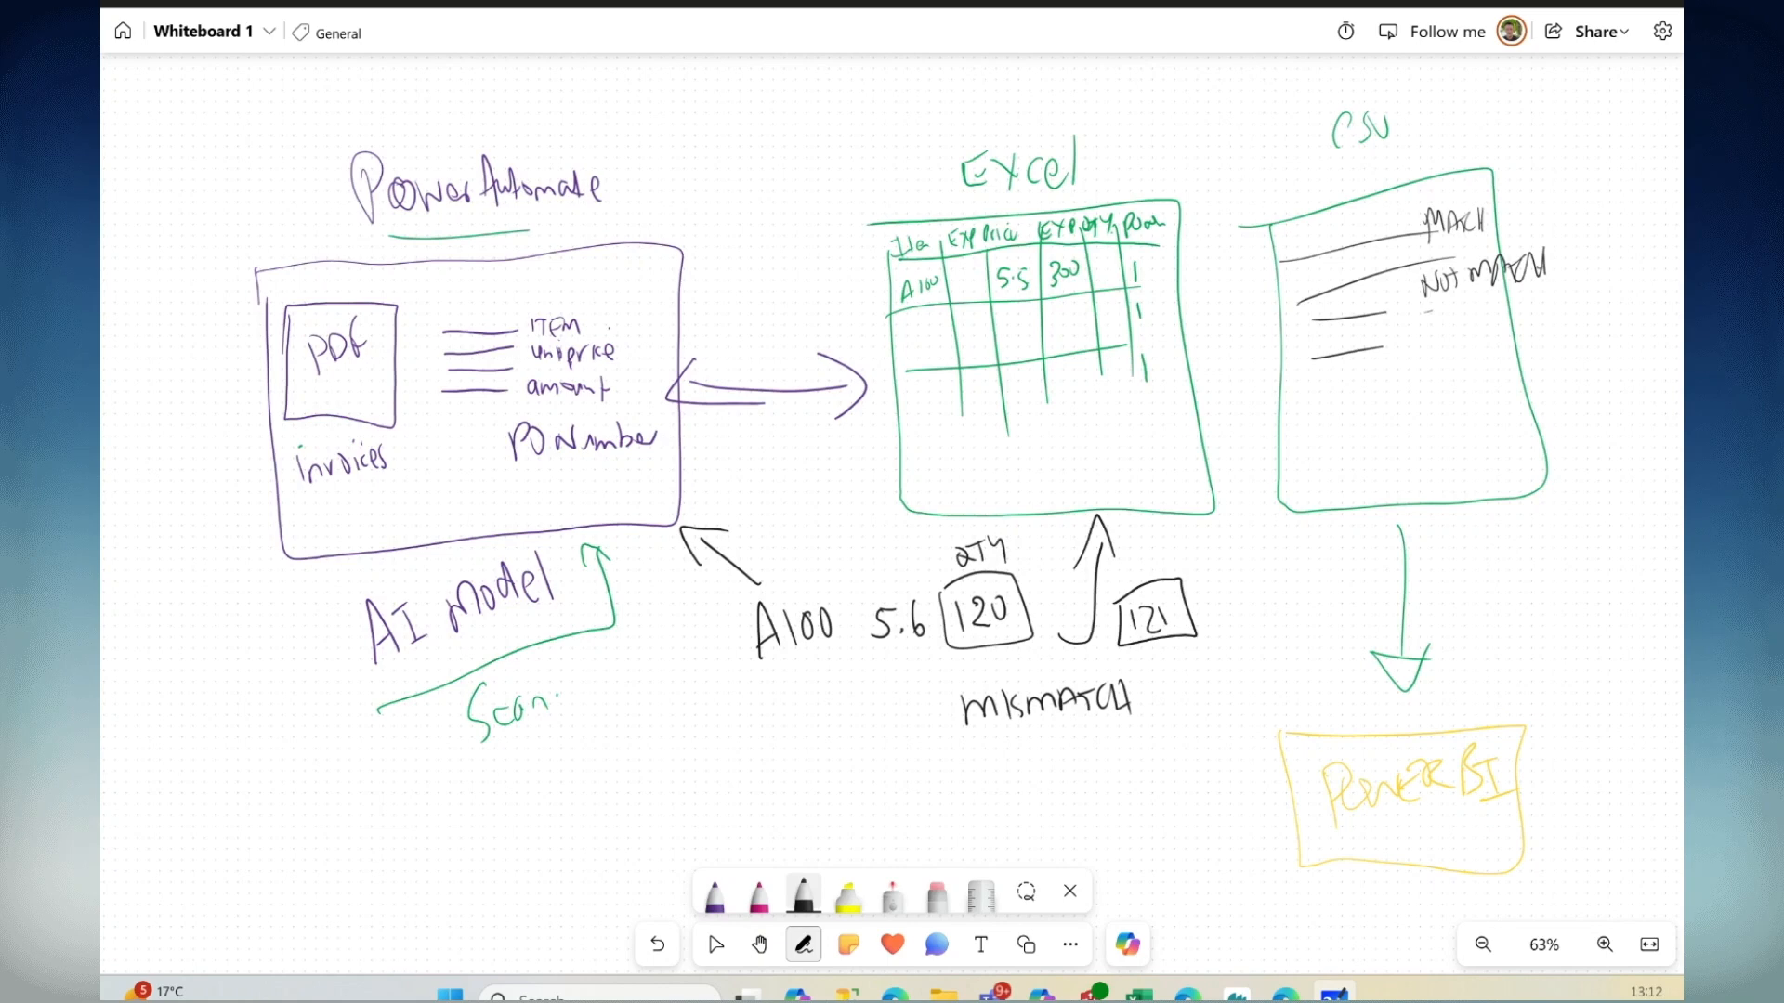
{"action": "left_click_drag", "start_coordinate": [489, 751], "coordinate": [584, 699]}
{"action": "left_click_drag", "start_coordinate": [706, 450], "coordinate": [822, 437]}
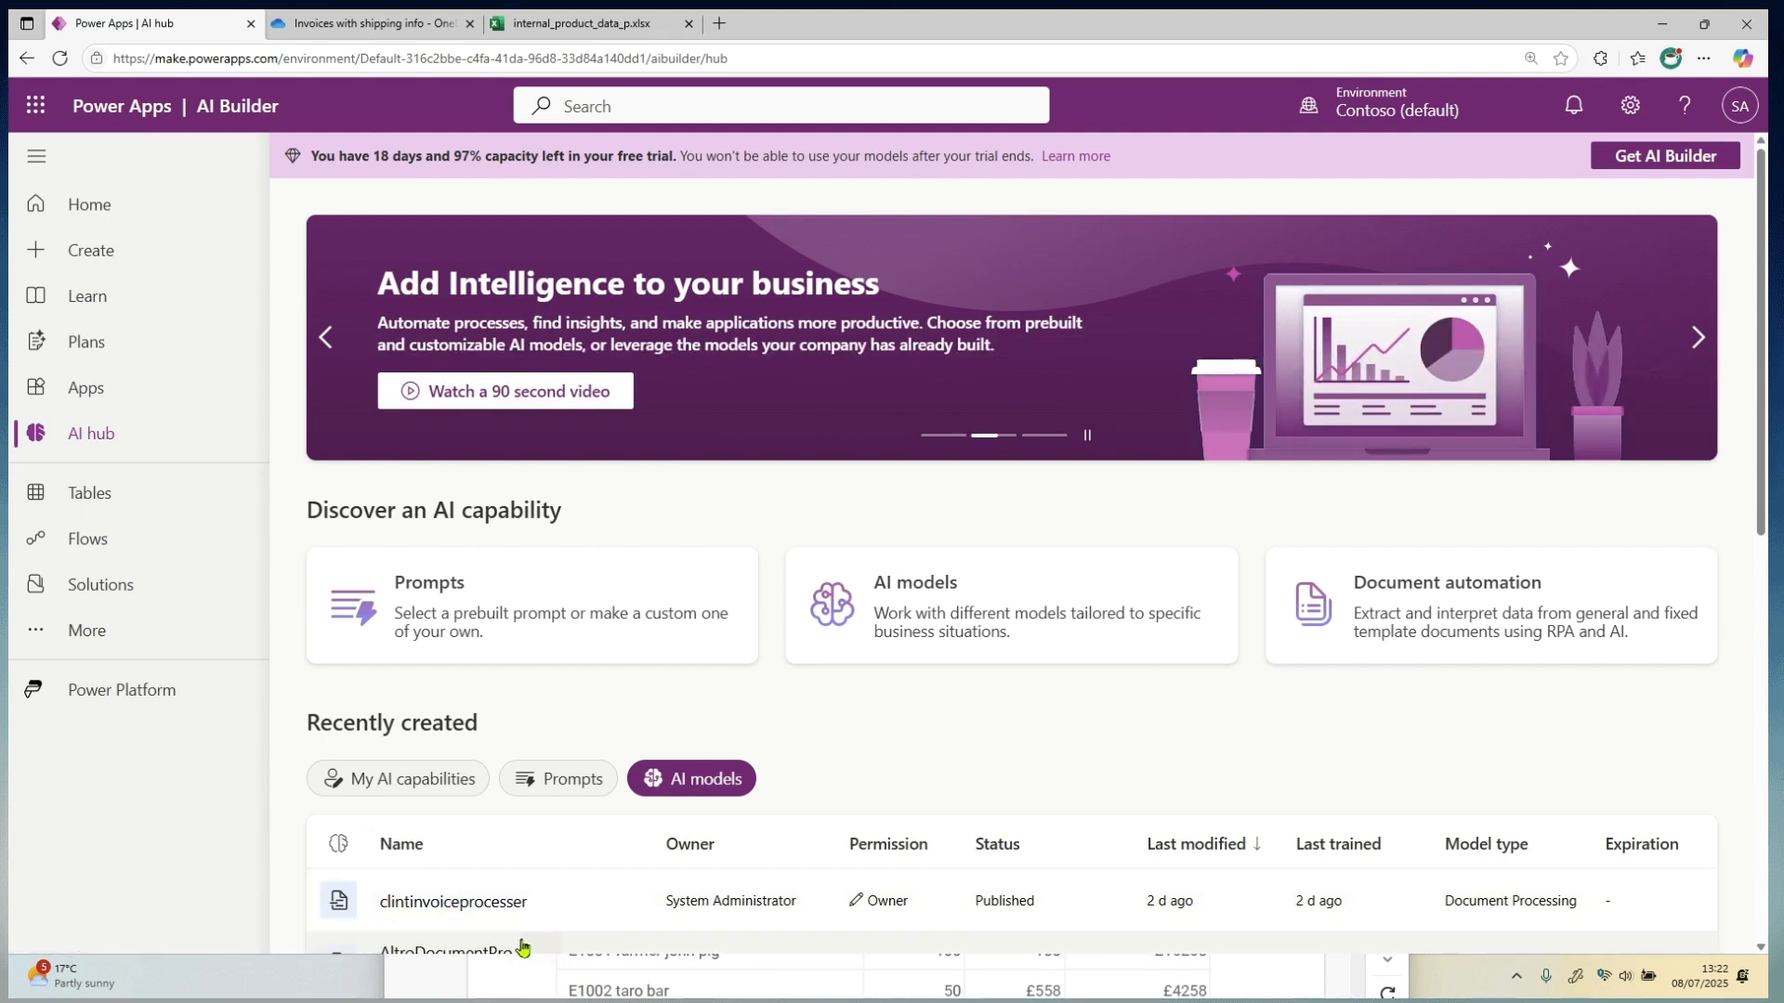
Bring up the sales invoice PDF over Power Apps and examine its PO number, item rows and totals
{"action": "left_click", "coordinate": [1148, 991]}
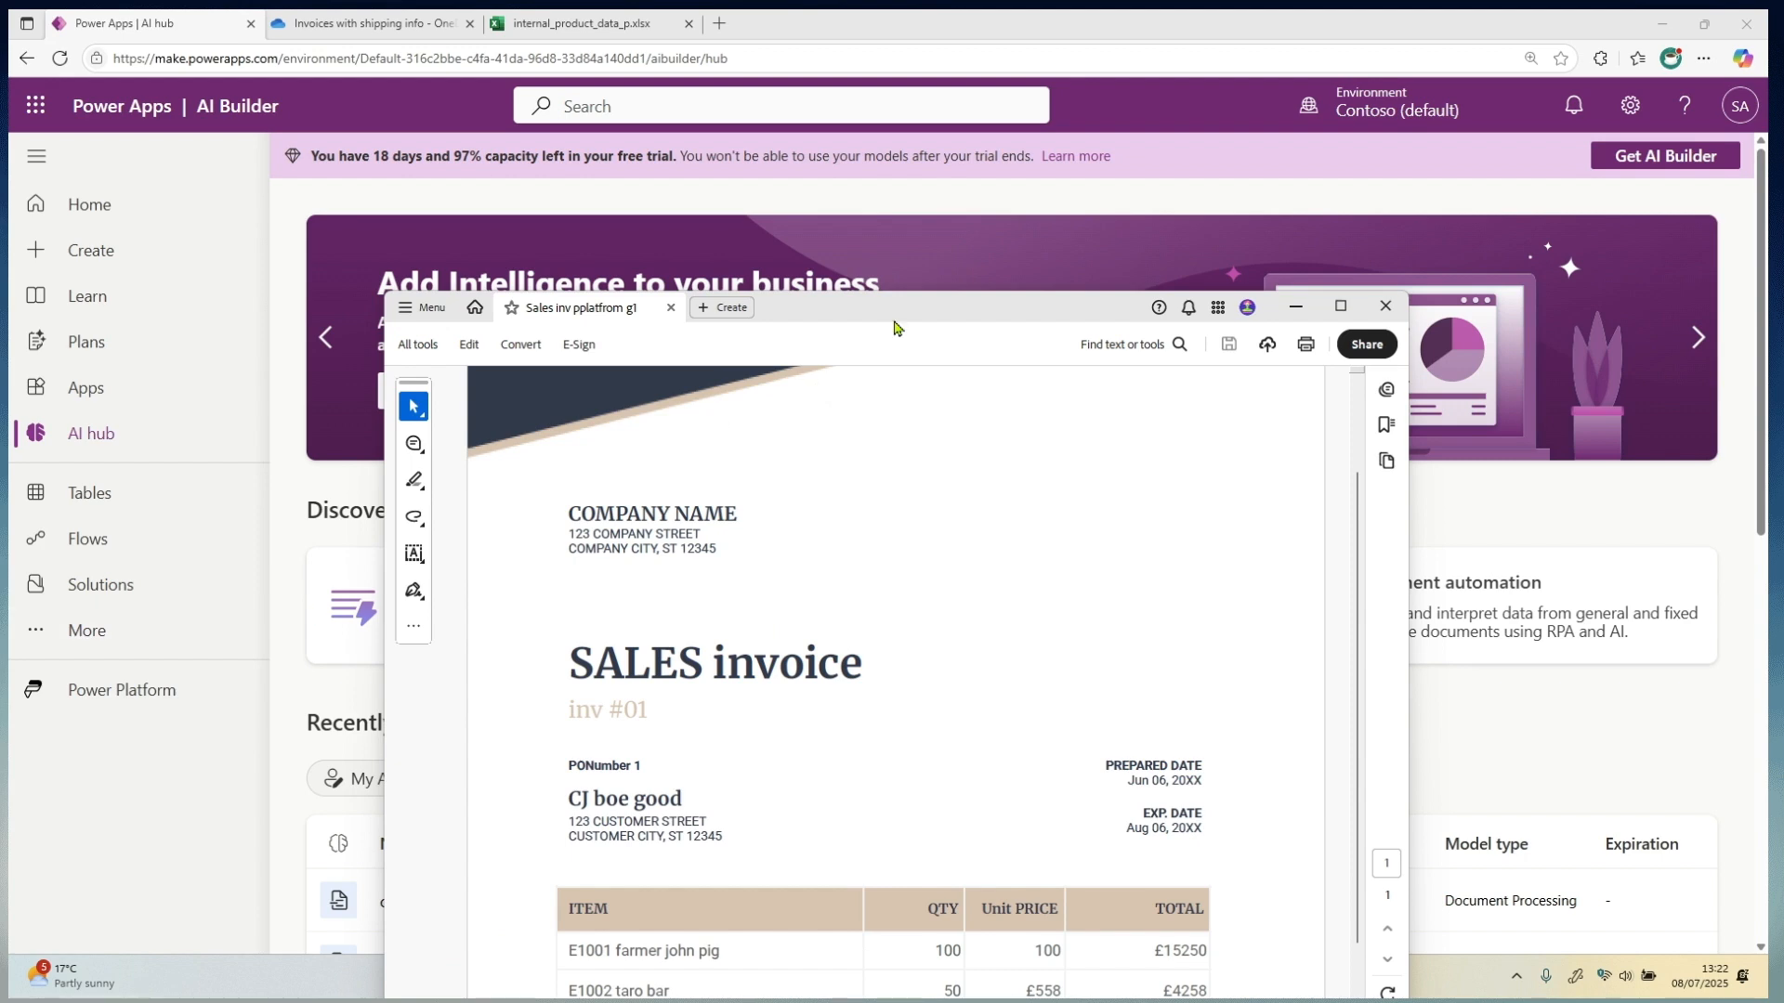
{"action": "left_click_drag", "start_coordinate": [909, 307], "coordinate": [871, 106]}
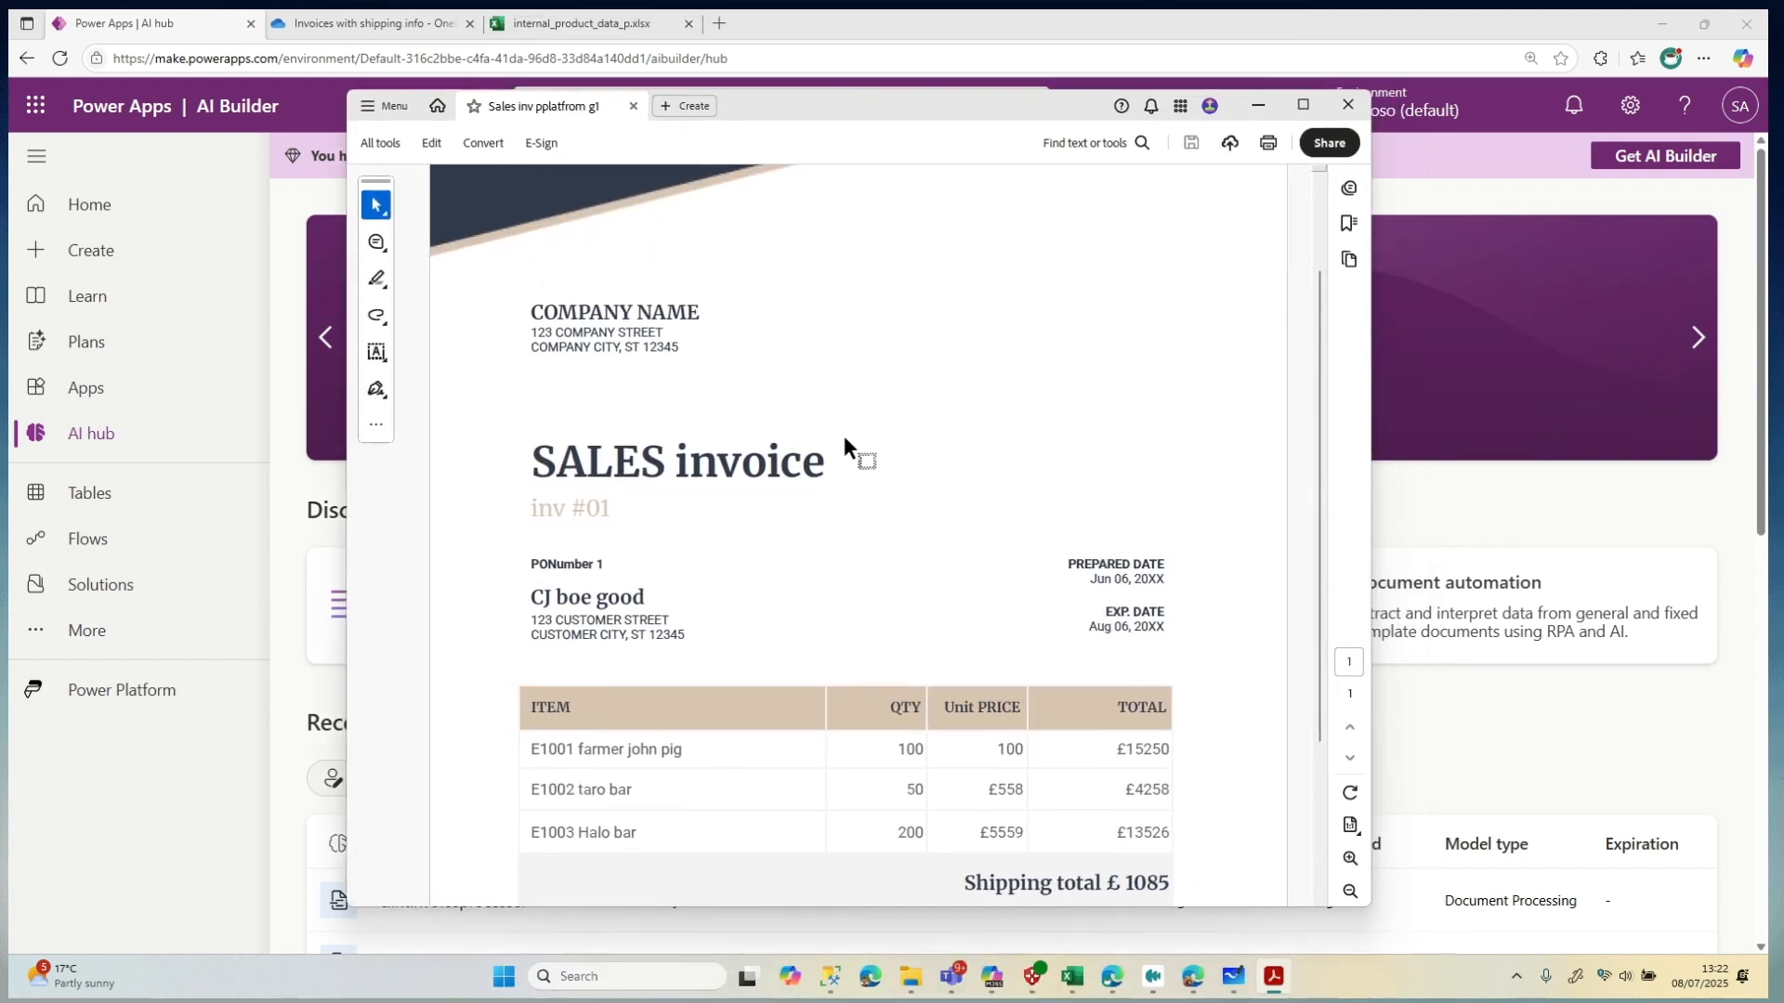
{"action": "scroll", "coordinate": [843, 434], "scroll_direction": "down", "scroll_amount": 1}
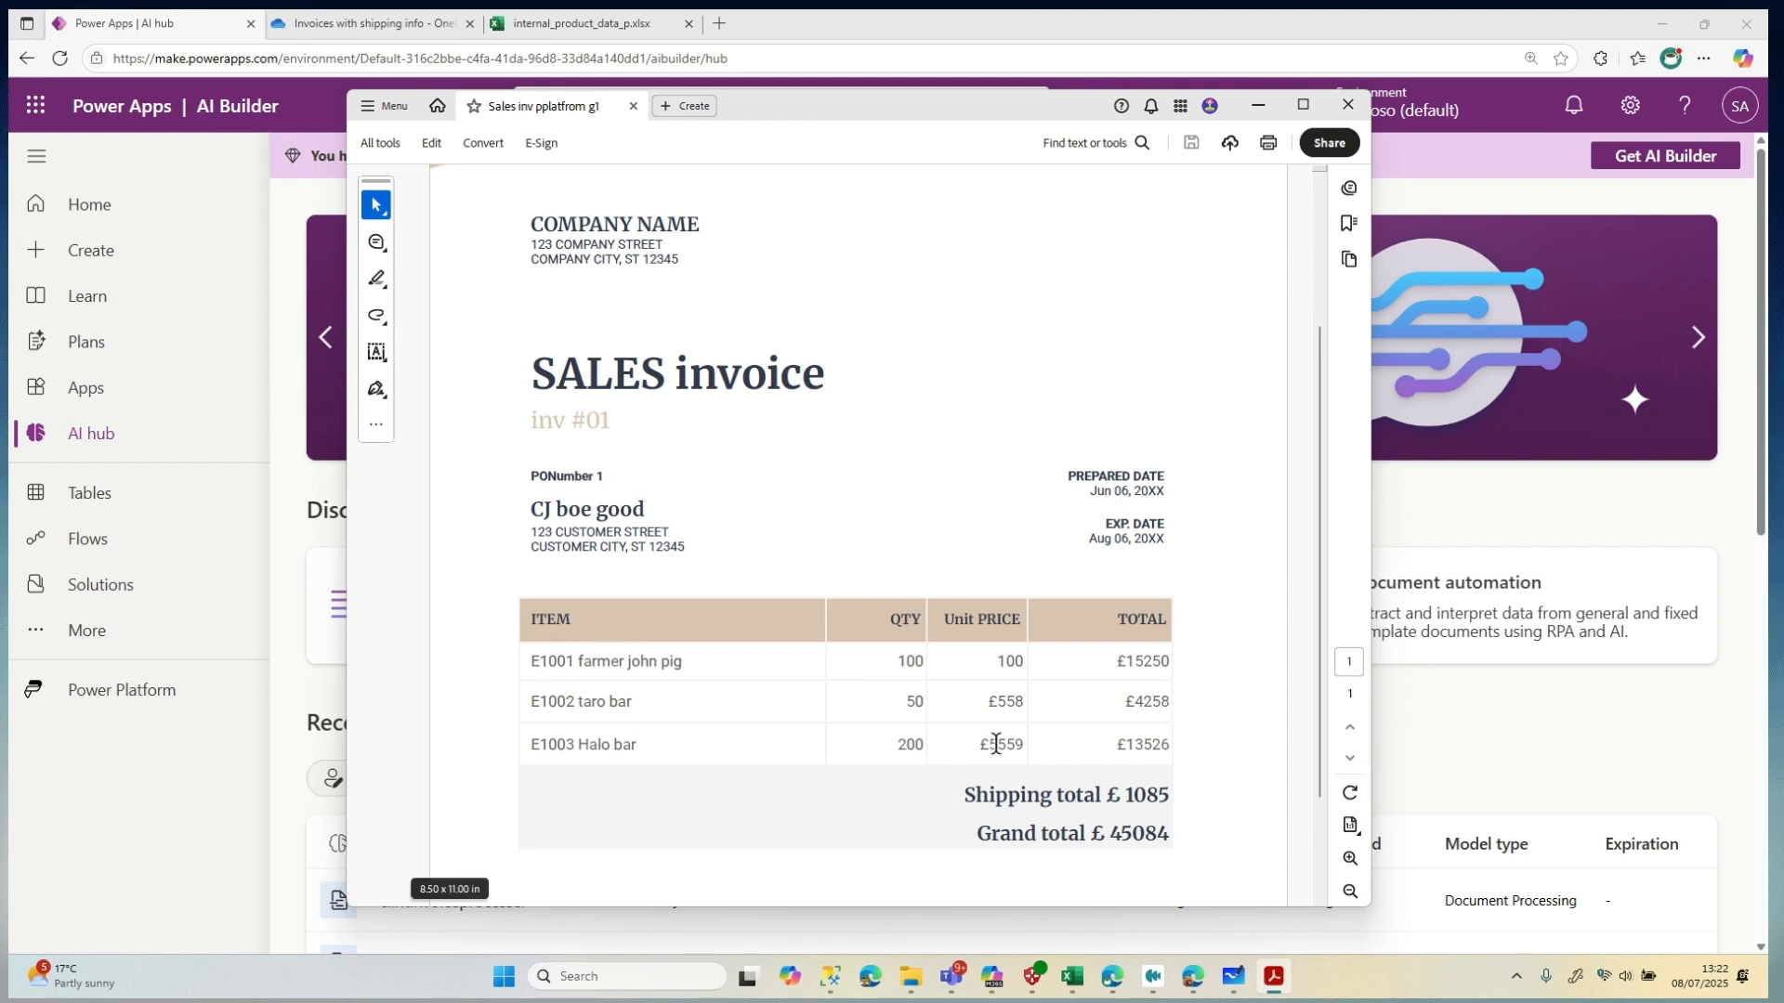
Switch to the internal_product_data_p.xlsx workbook and examine its Product ID and Expected Qty columns
{"action": "left_click", "coordinate": [576, 23]}
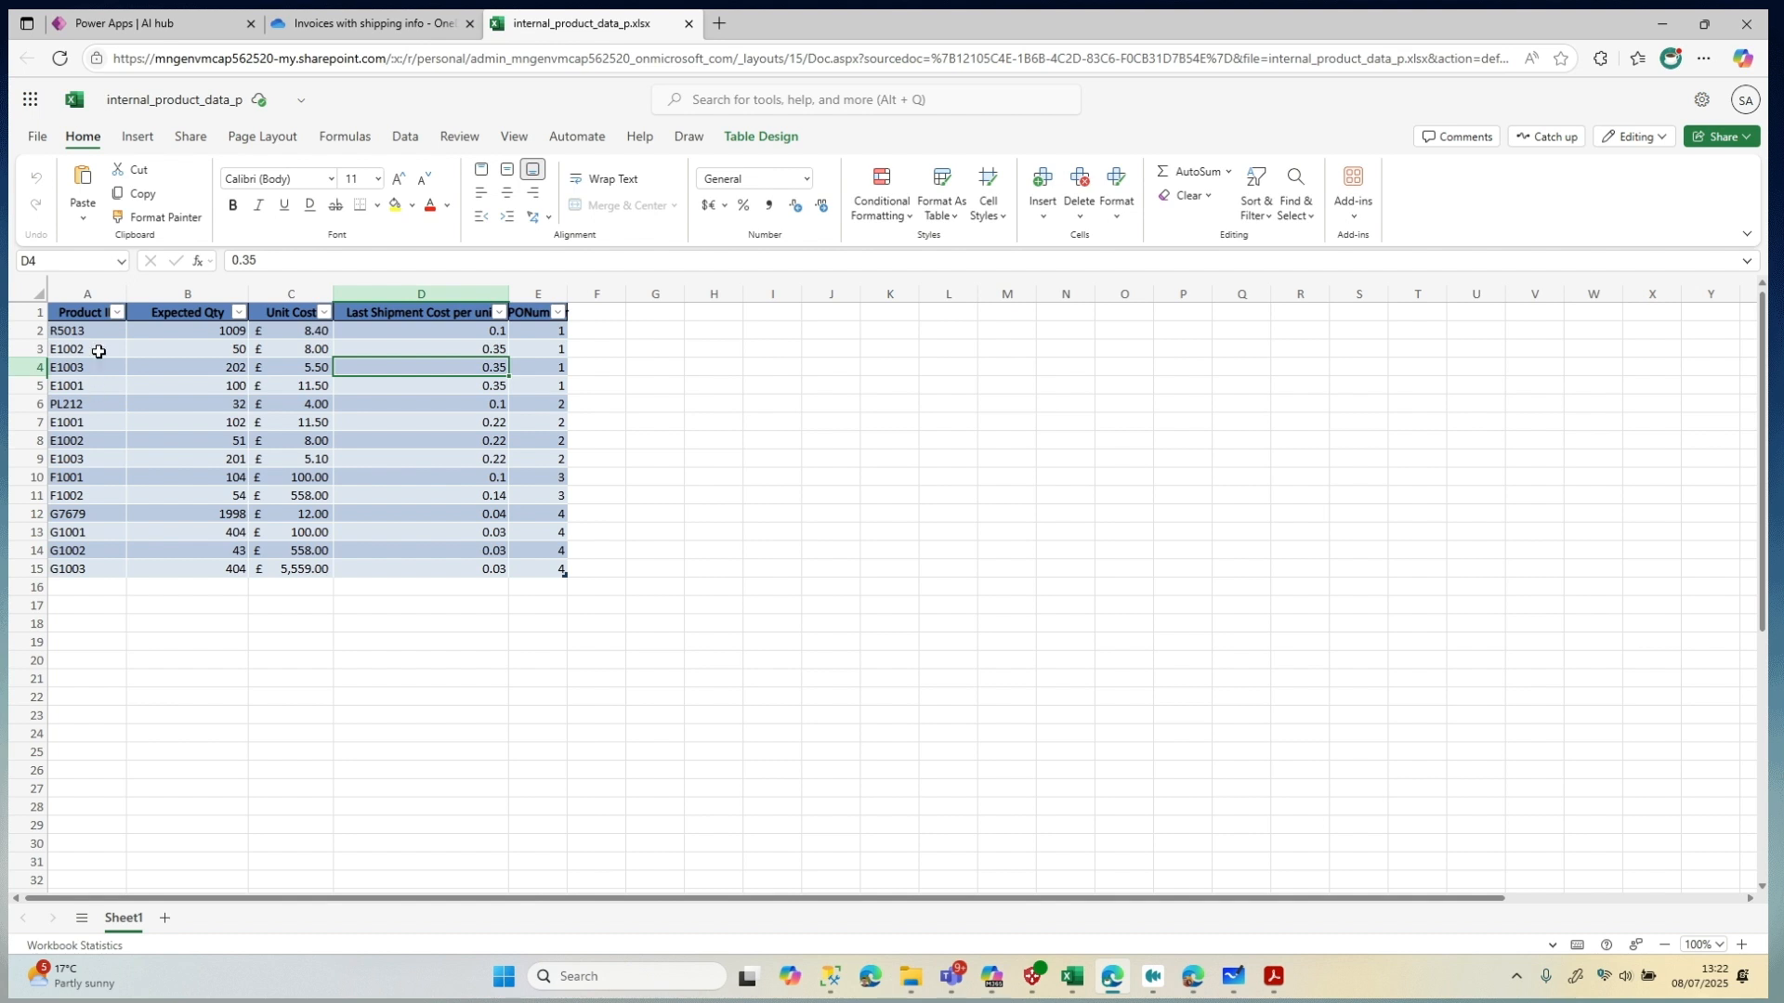
{"action": "left_click", "coordinate": [90, 312]}
{"action": "left_click_drag", "start_coordinate": [87, 569], "coordinate": [82, 331]}
{"action": "left_click_drag", "start_coordinate": [211, 336], "coordinate": [184, 575]}
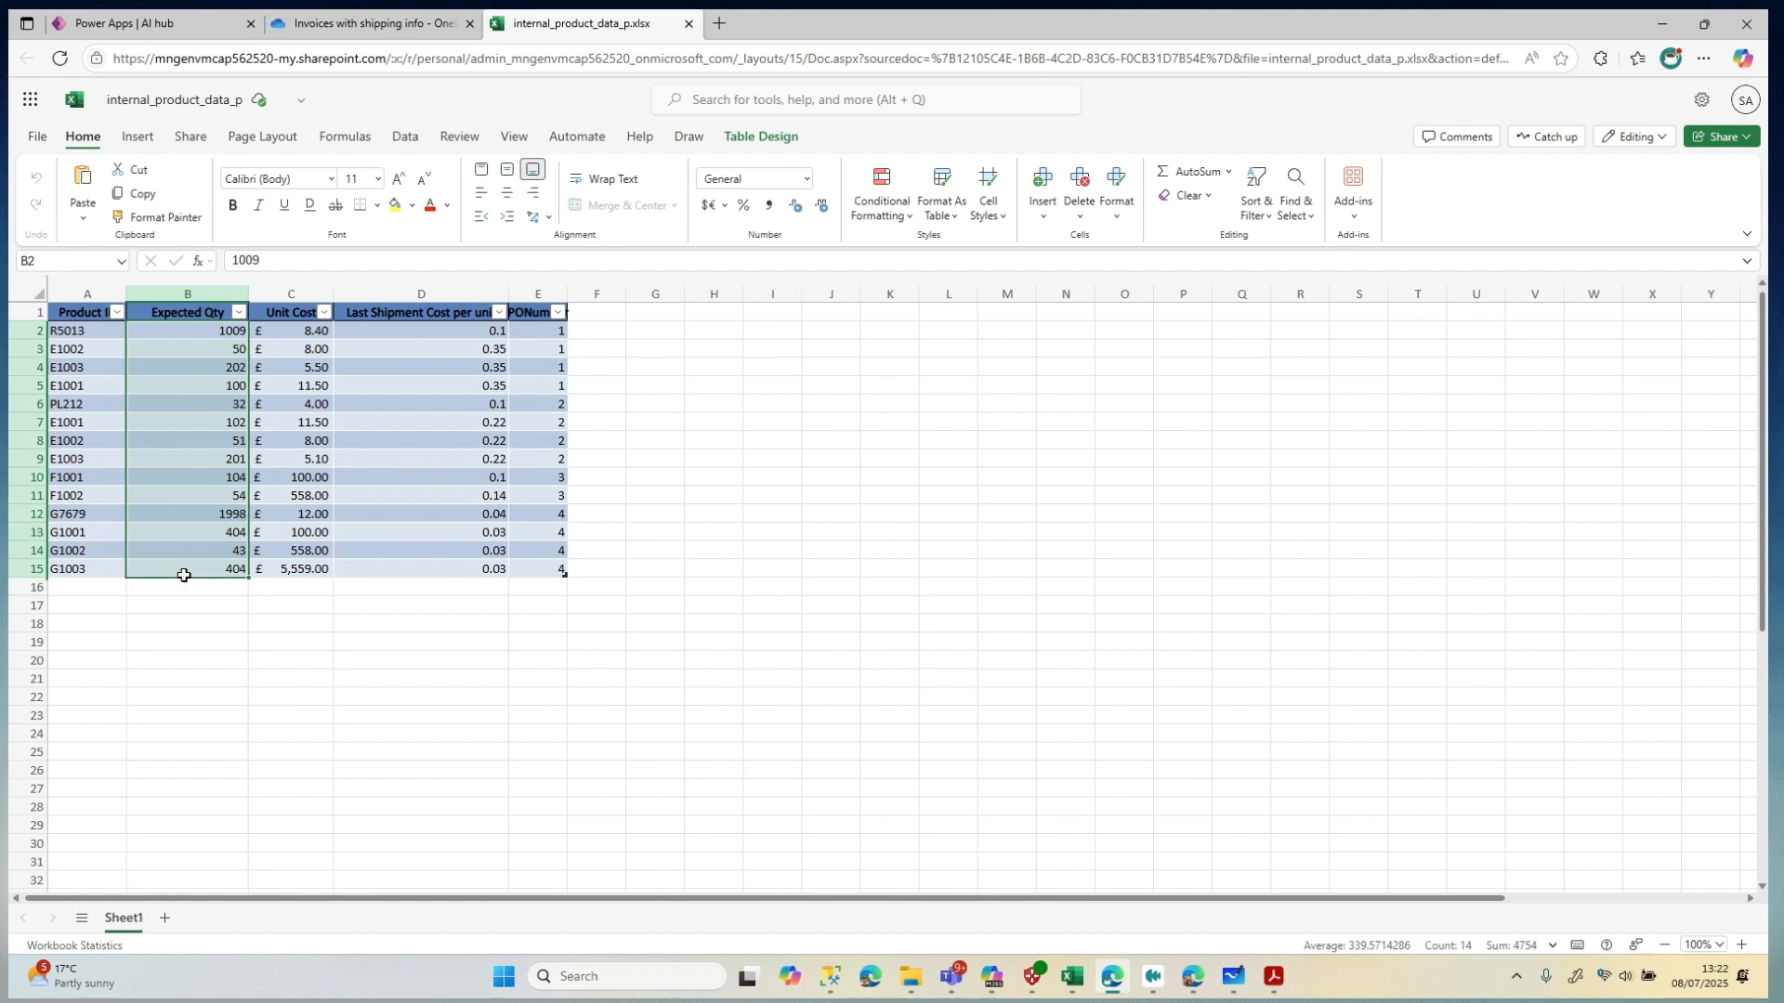
{"action": "left_click", "coordinate": [234, 350]}
{"action": "left_click_drag", "start_coordinate": [226, 332], "coordinate": [186, 570]}
Compare the sales invoice PDF's item rows with the workbook rows for PO number 1
{"action": "left_click", "coordinate": [1273, 976]}
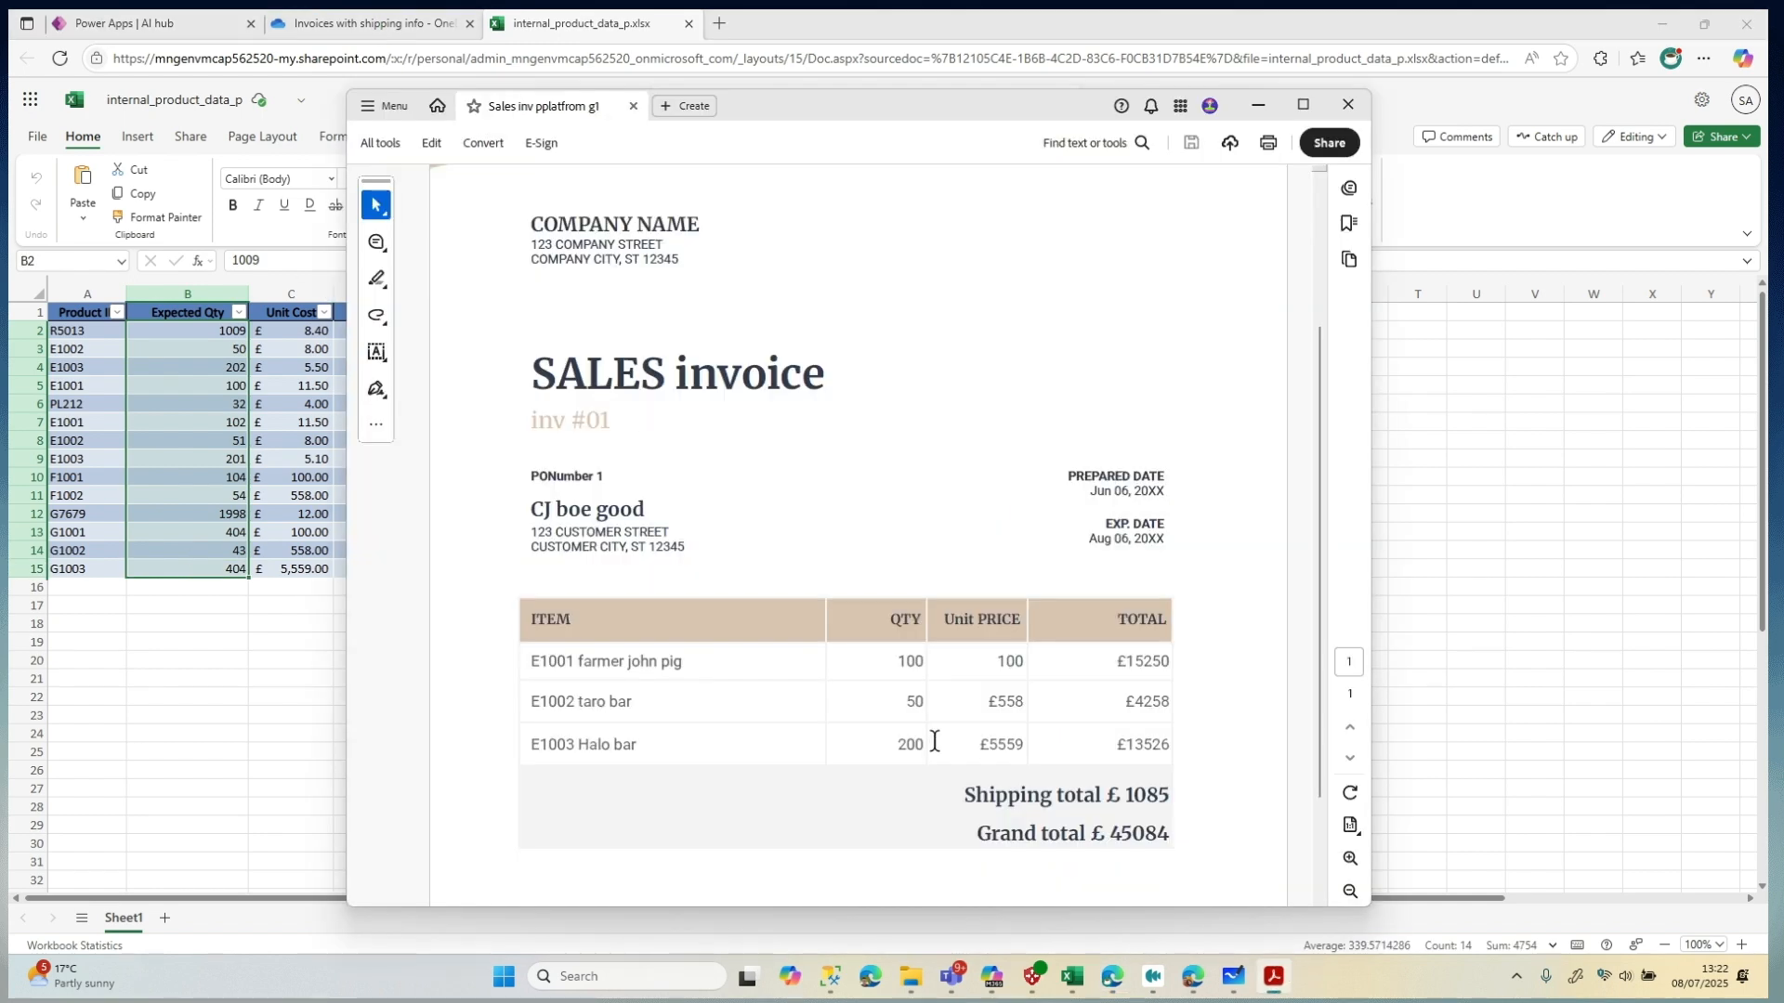
{"action": "left_click", "coordinate": [323, 661]}
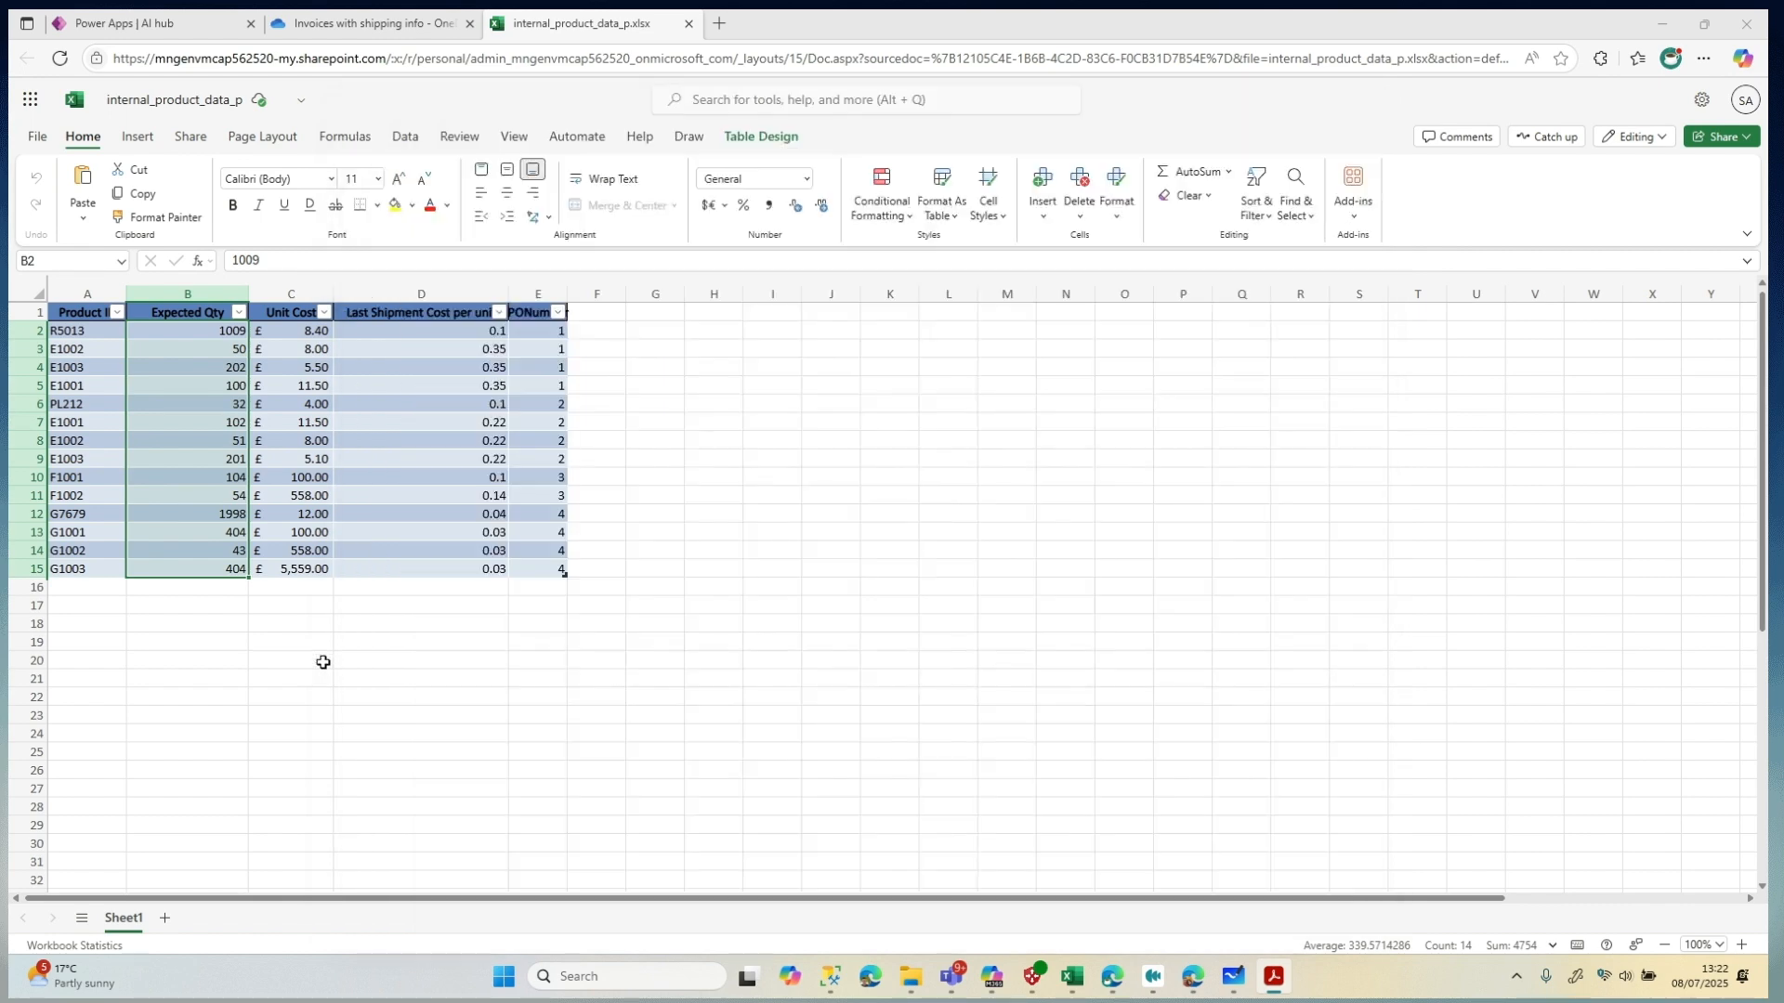
{"action": "left_click_drag", "start_coordinate": [558, 330], "coordinate": [78, 384]}
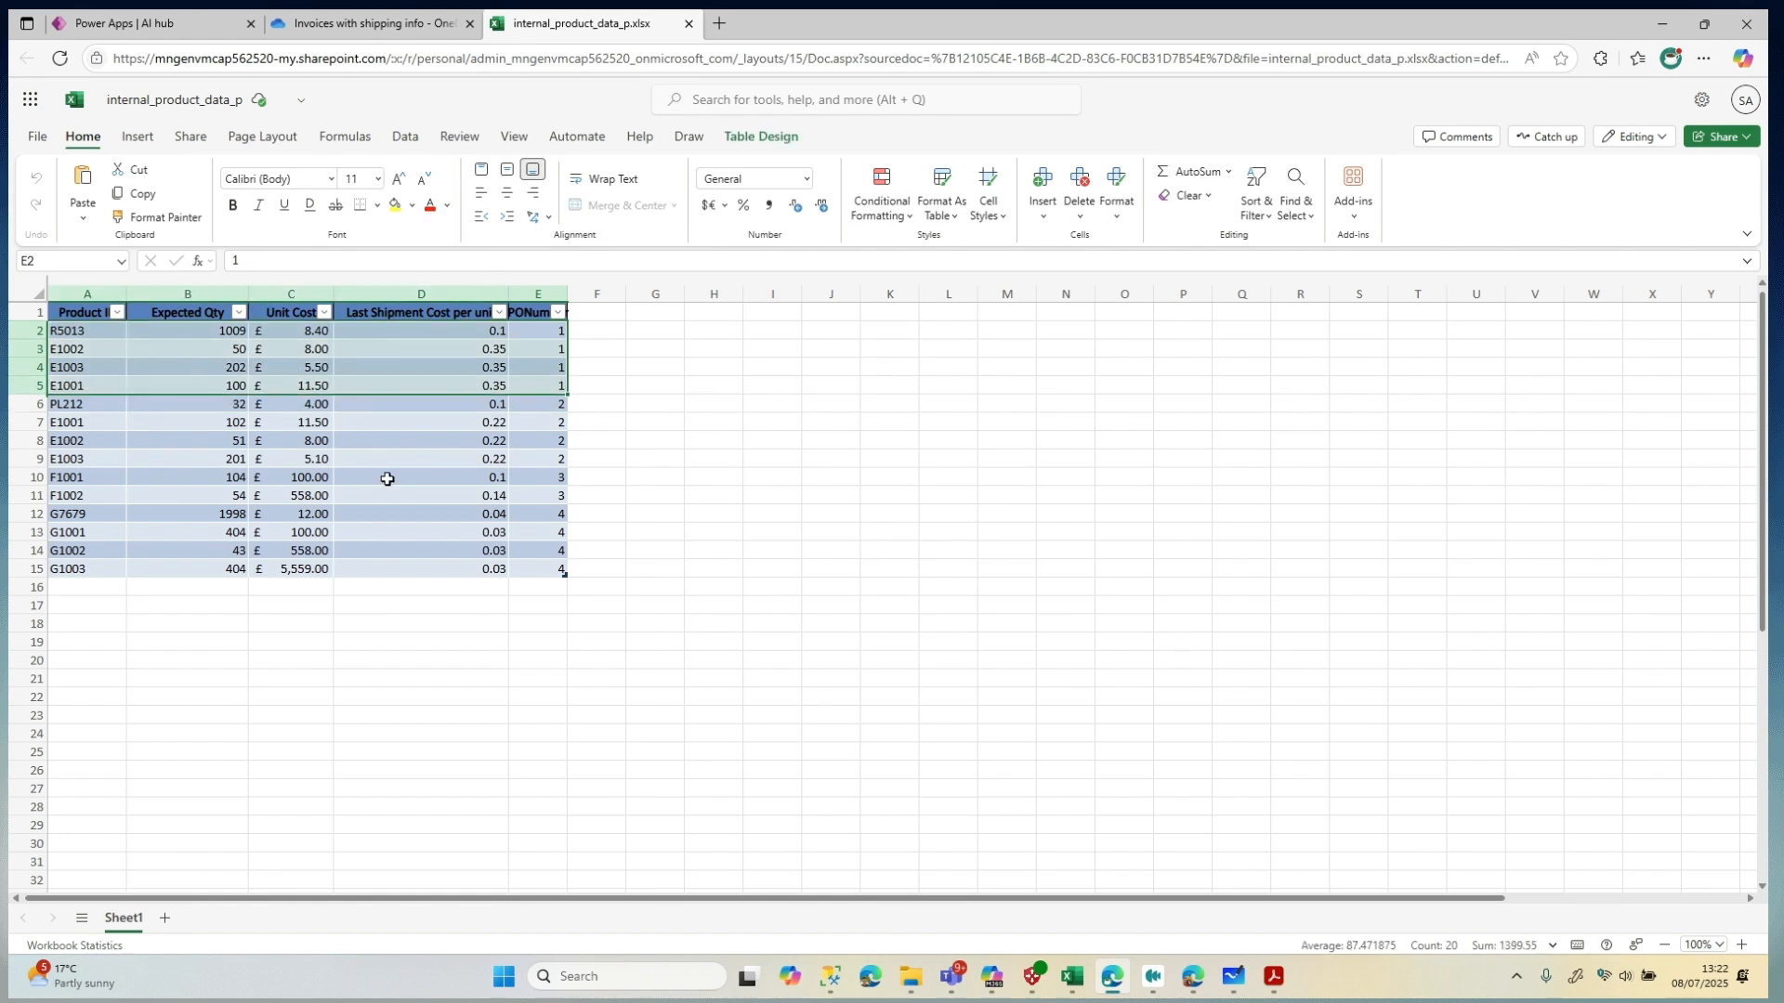
{"action": "left_click", "coordinate": [573, 592]}
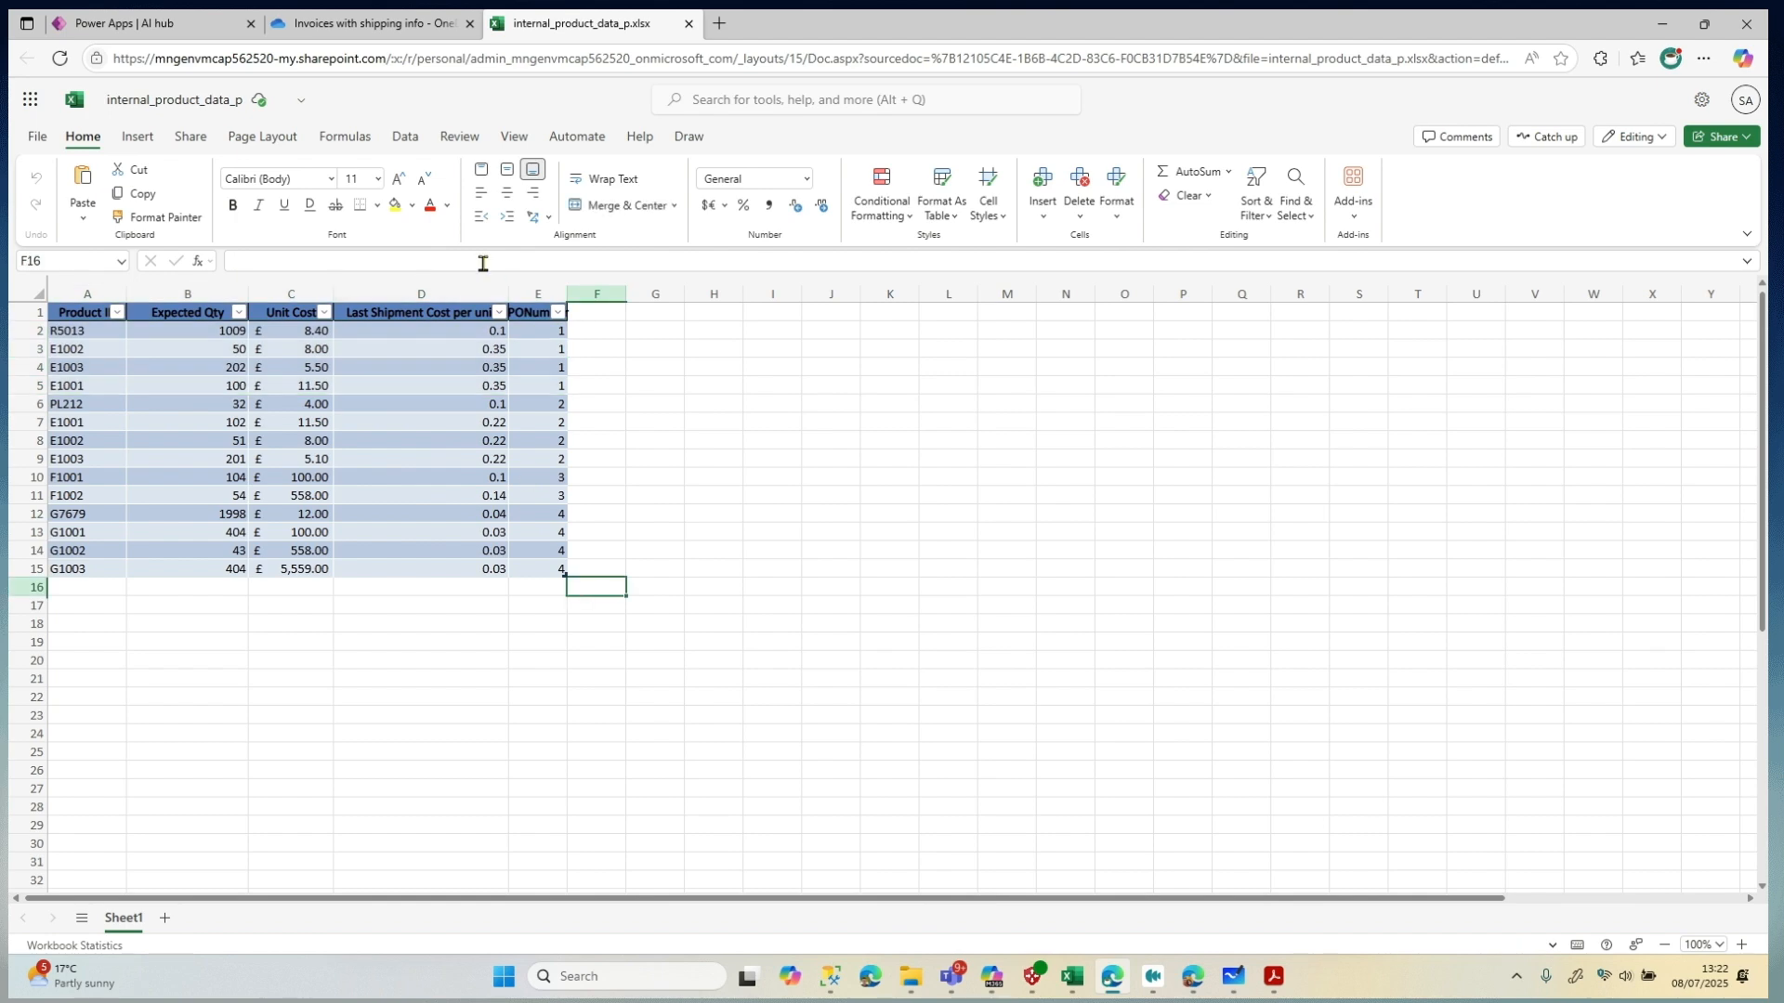
Switch to Power Apps AI hub and open the clintinvoiceprocesser model from the AI models list
{"action": "left_click", "coordinate": [139, 28]}
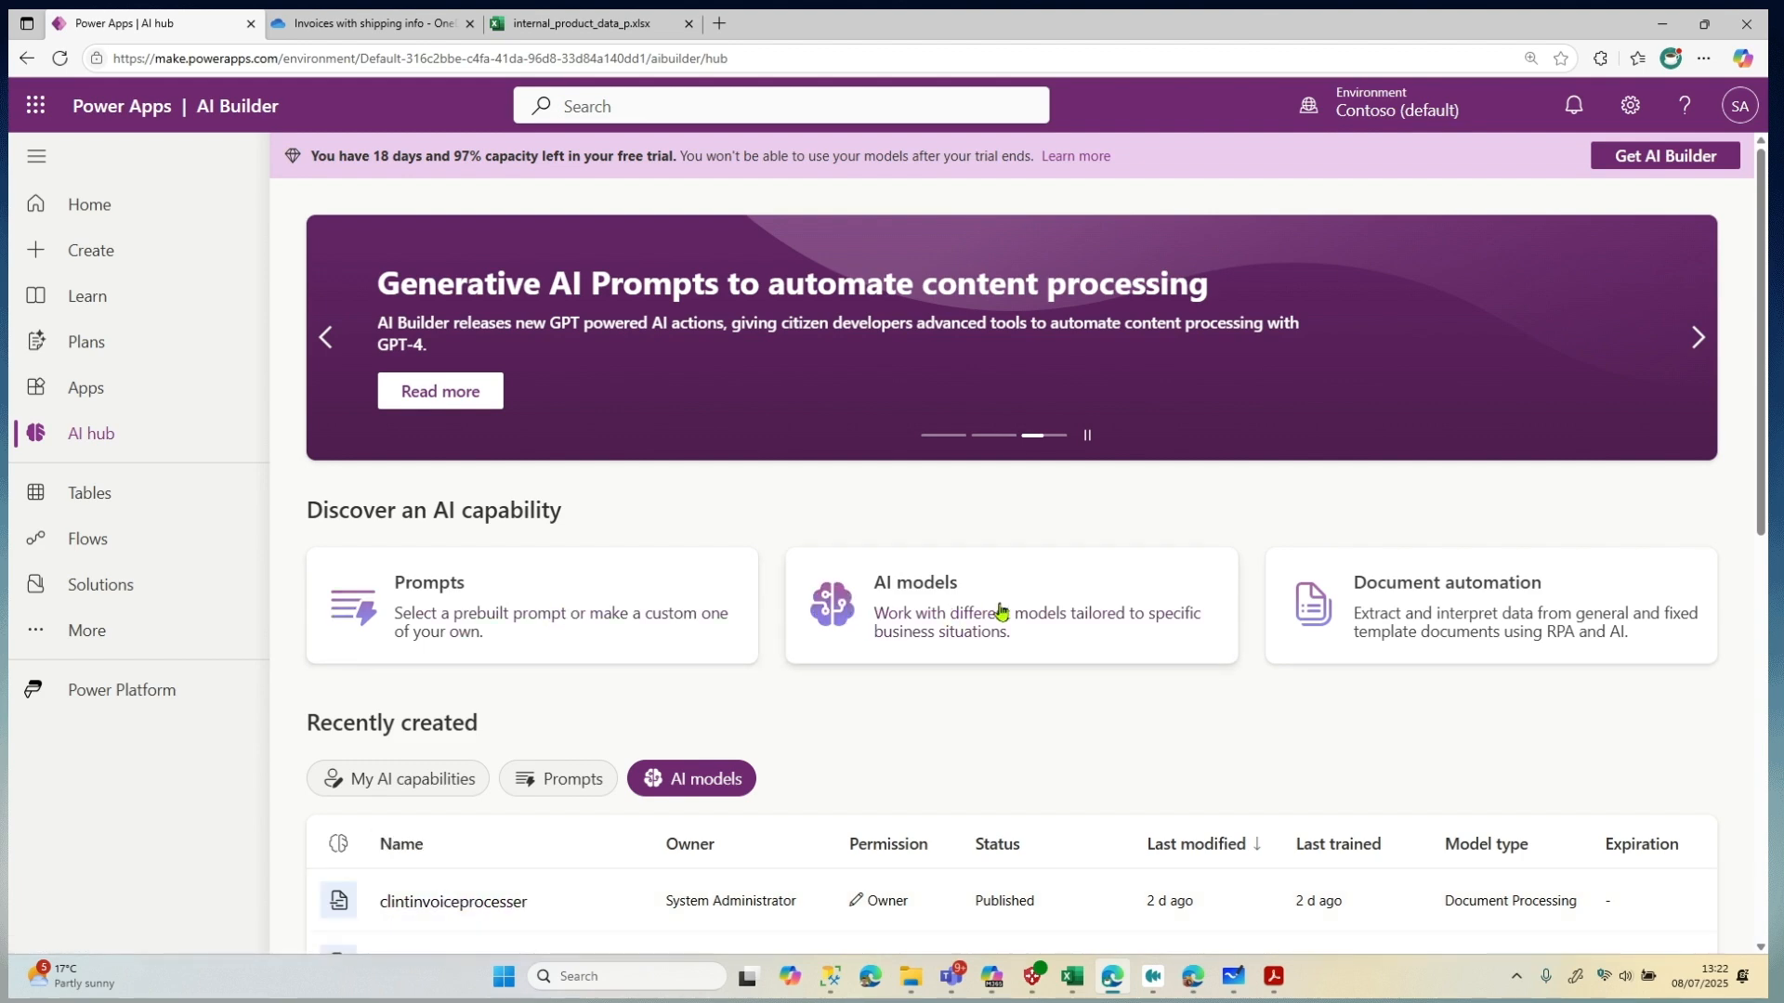
{"action": "left_click", "coordinate": [1086, 589]}
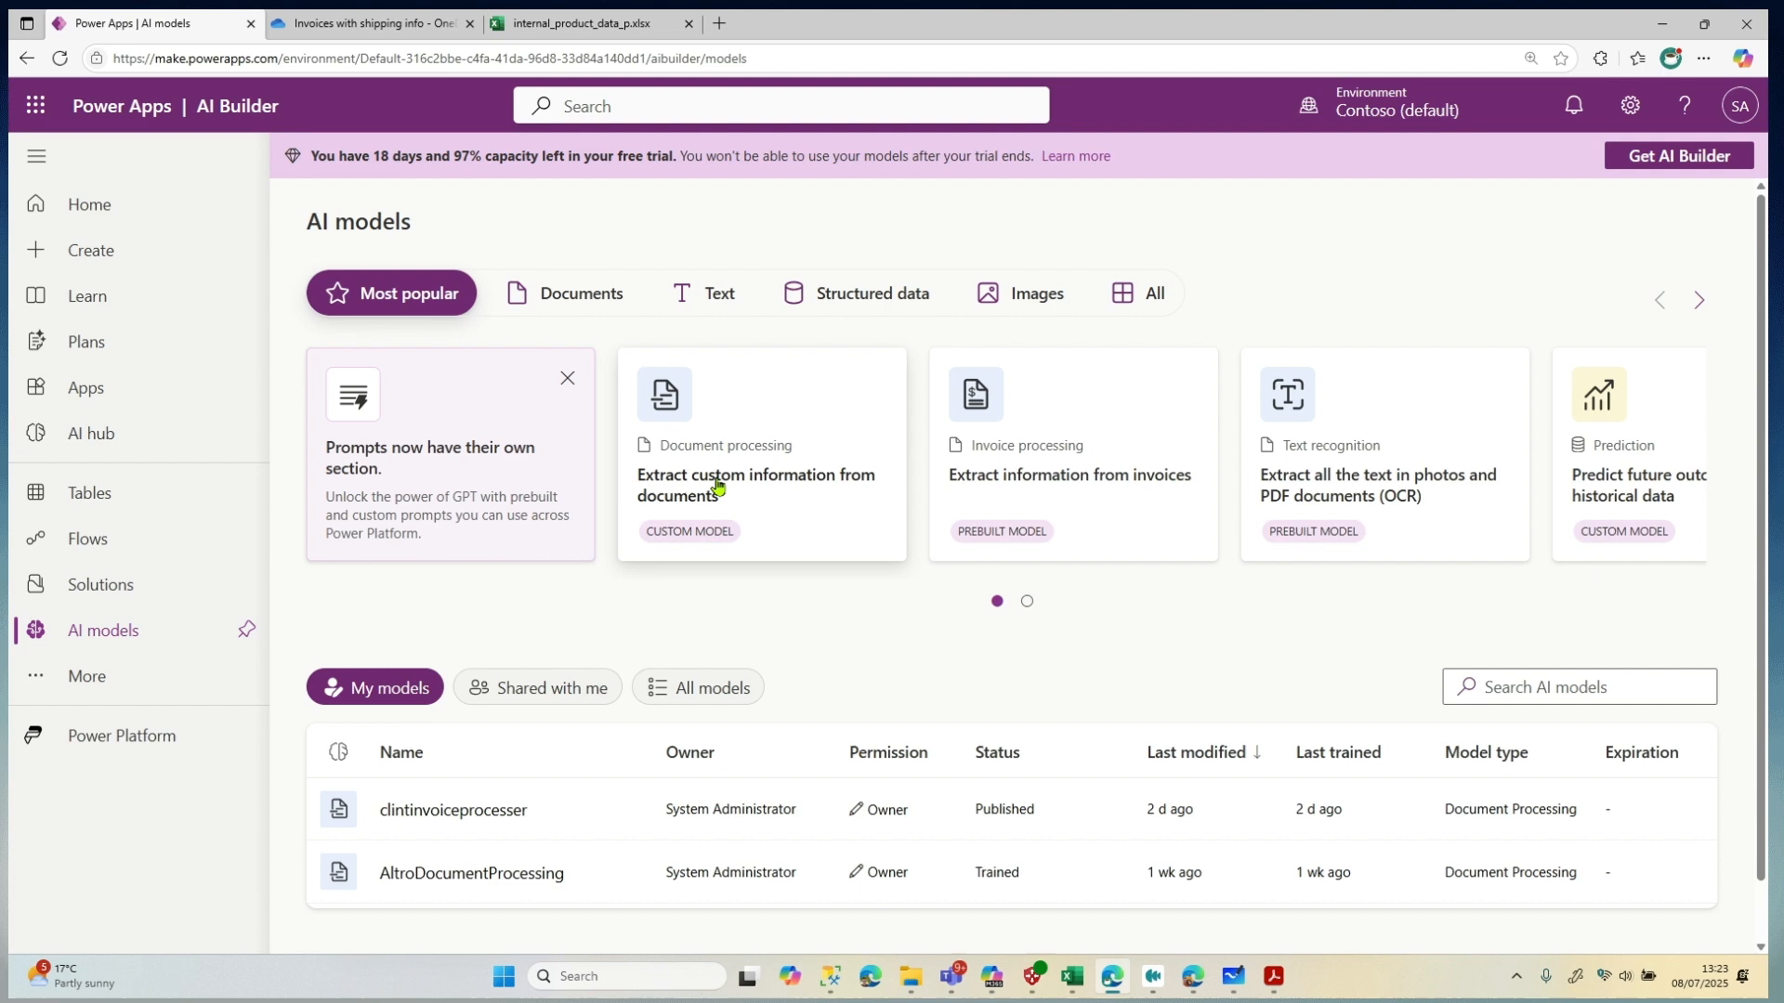
{"action": "left_click", "coordinate": [477, 810]}
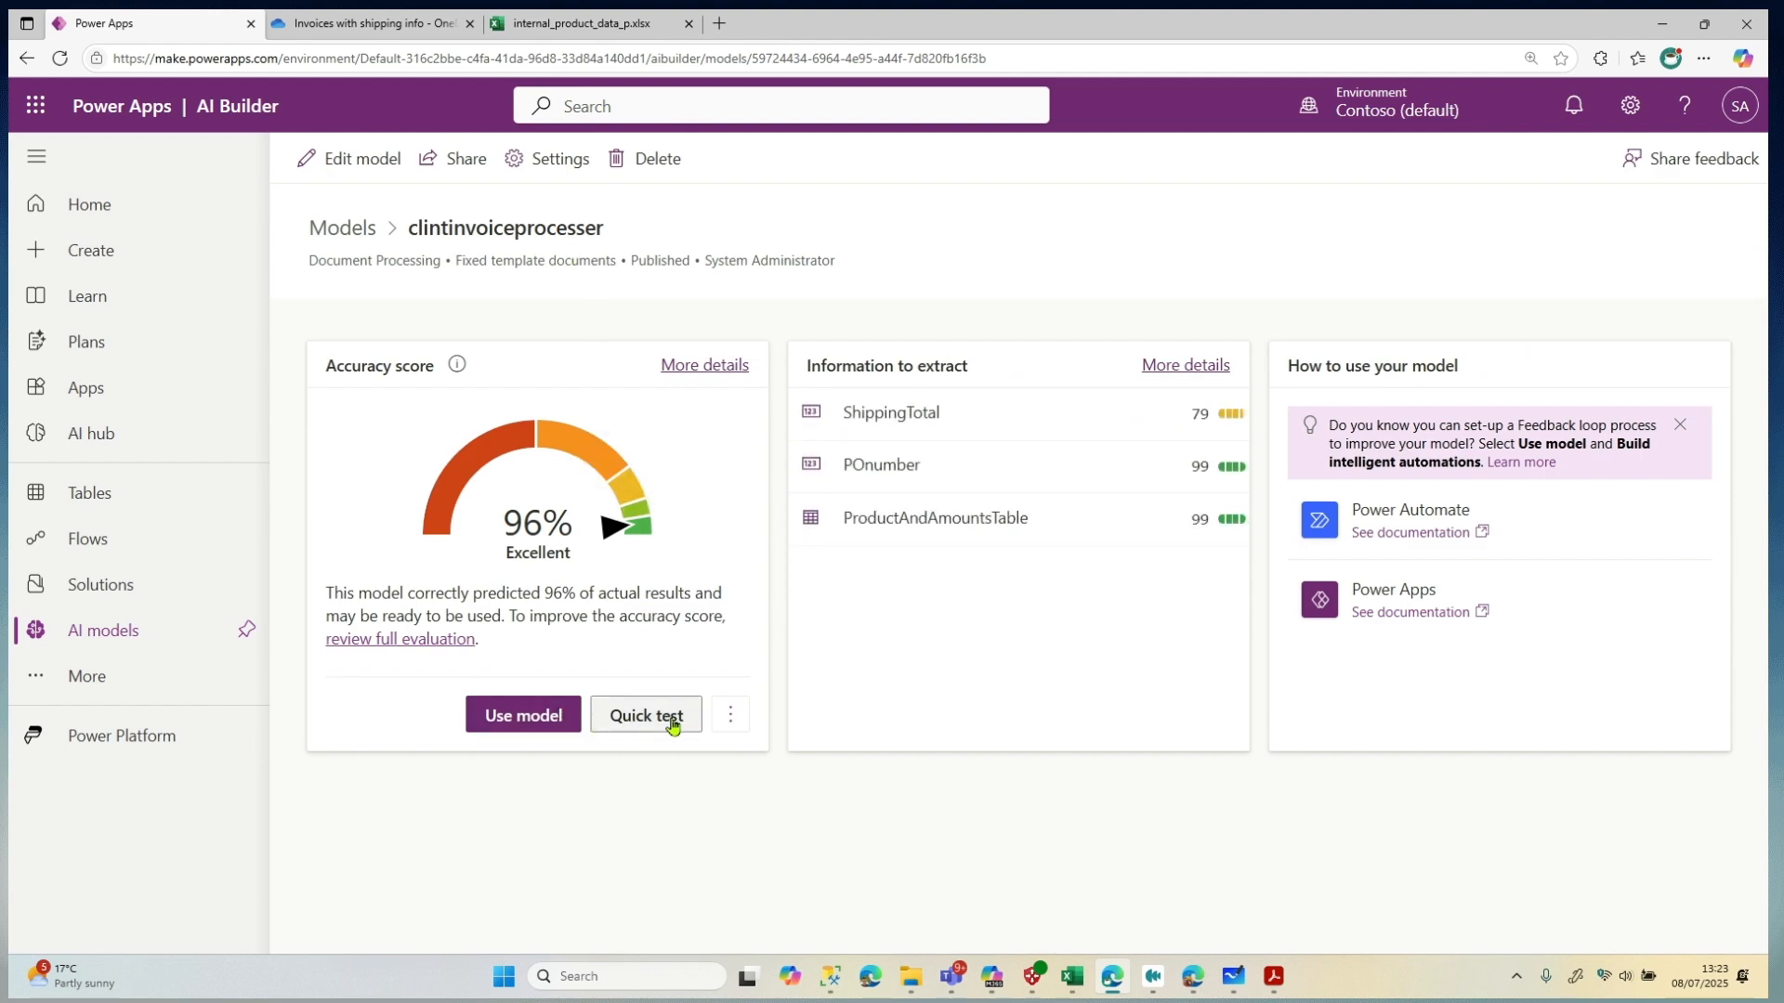
Unpublish the clintinvoiceprocesser model
{"action": "left_click", "coordinate": [737, 724]}
{"action": "left_click", "coordinate": [781, 721]}
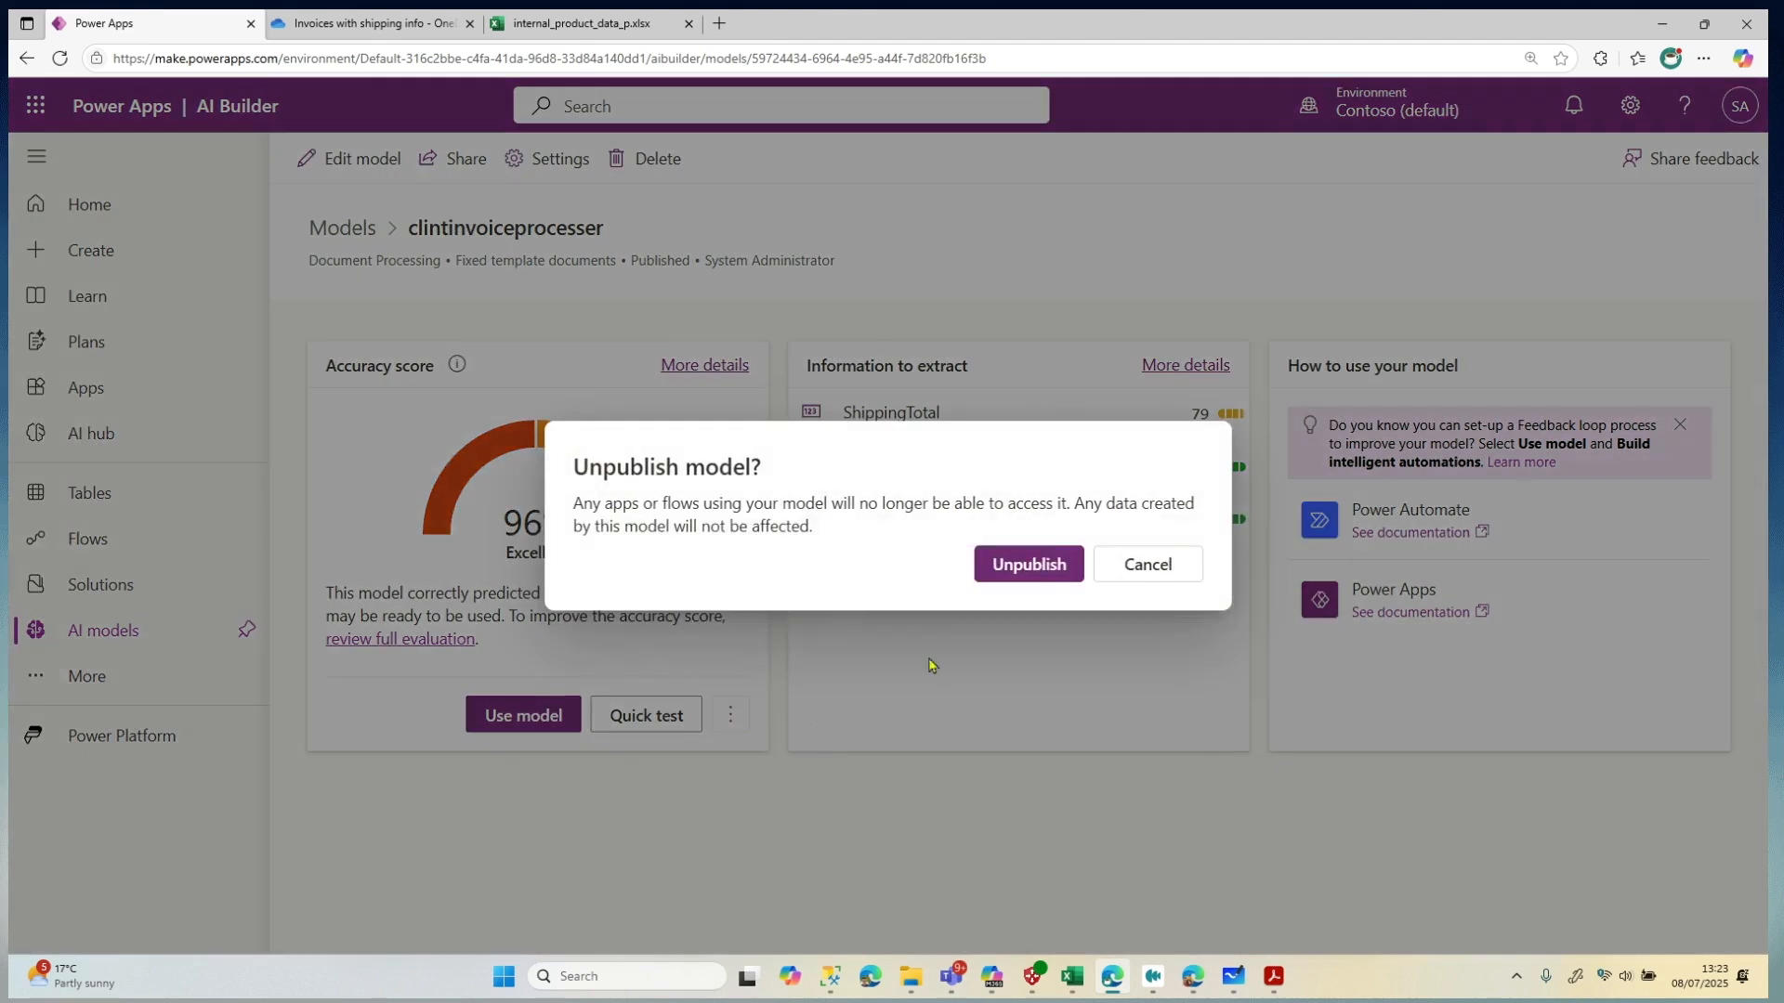
{"action": "left_click", "coordinate": [1055, 568]}
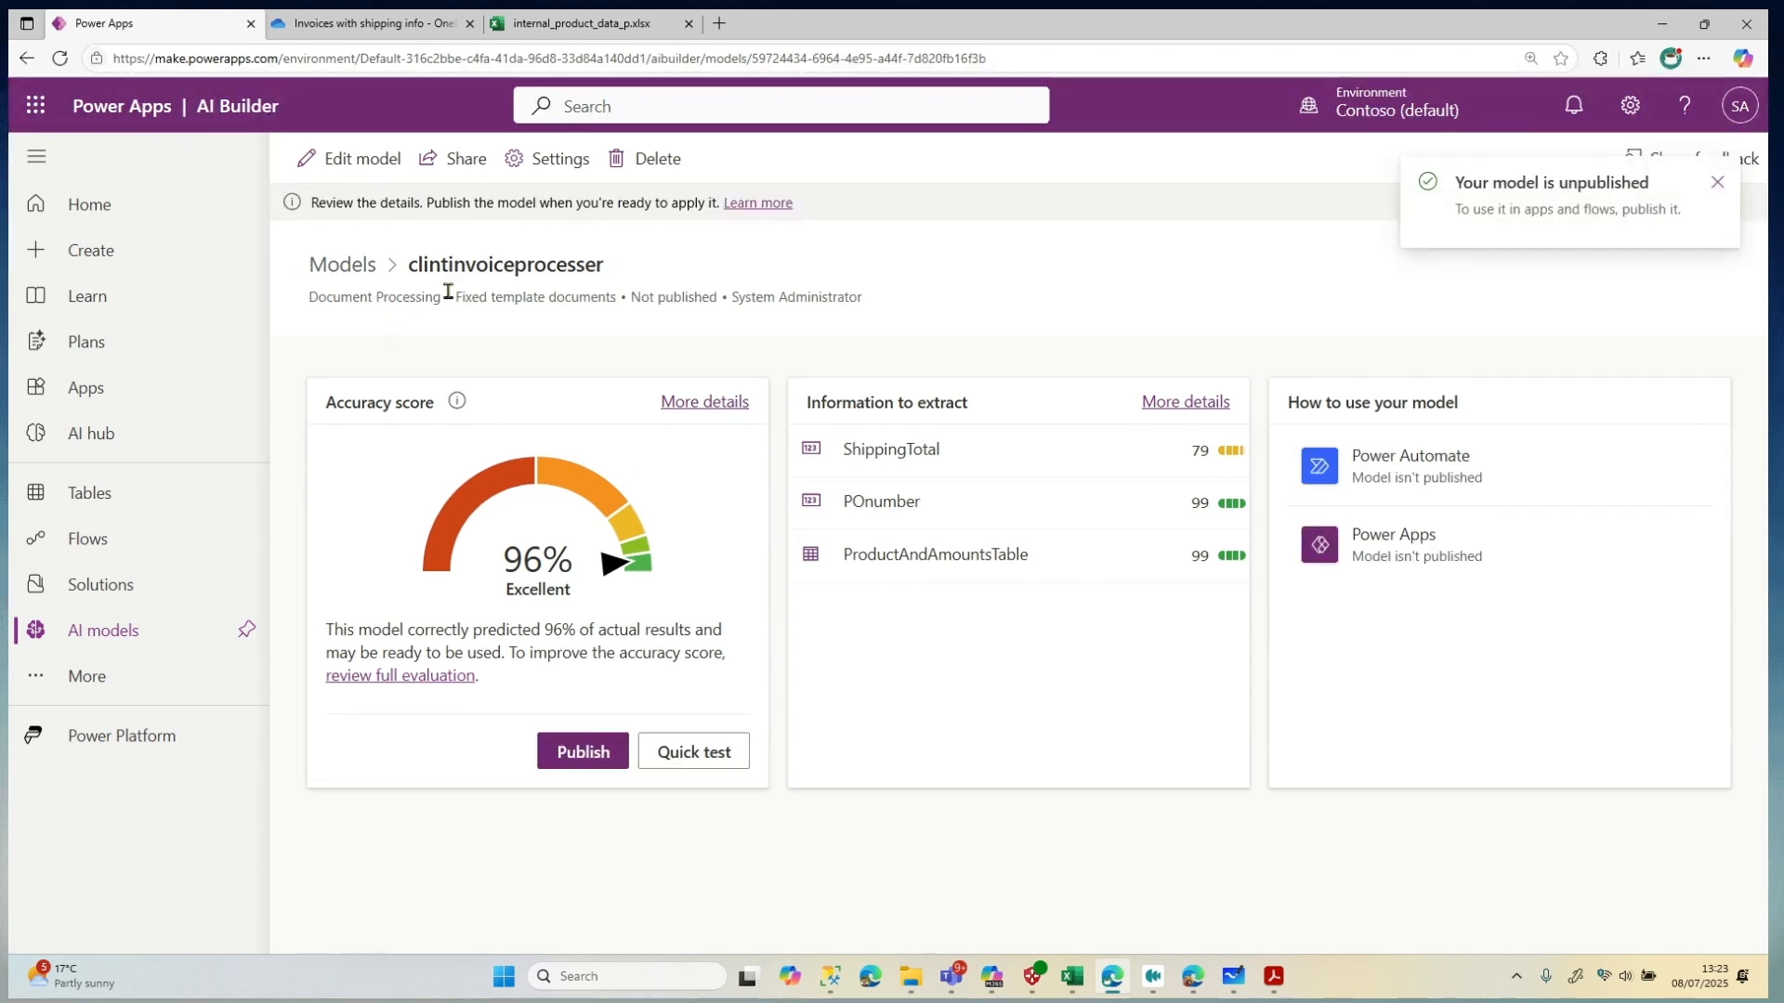
Open the clintinvoiceprocesser model for editing, keep Fixed template documents as document type, and review the field types available for extraction
{"action": "left_click", "coordinate": [378, 167]}
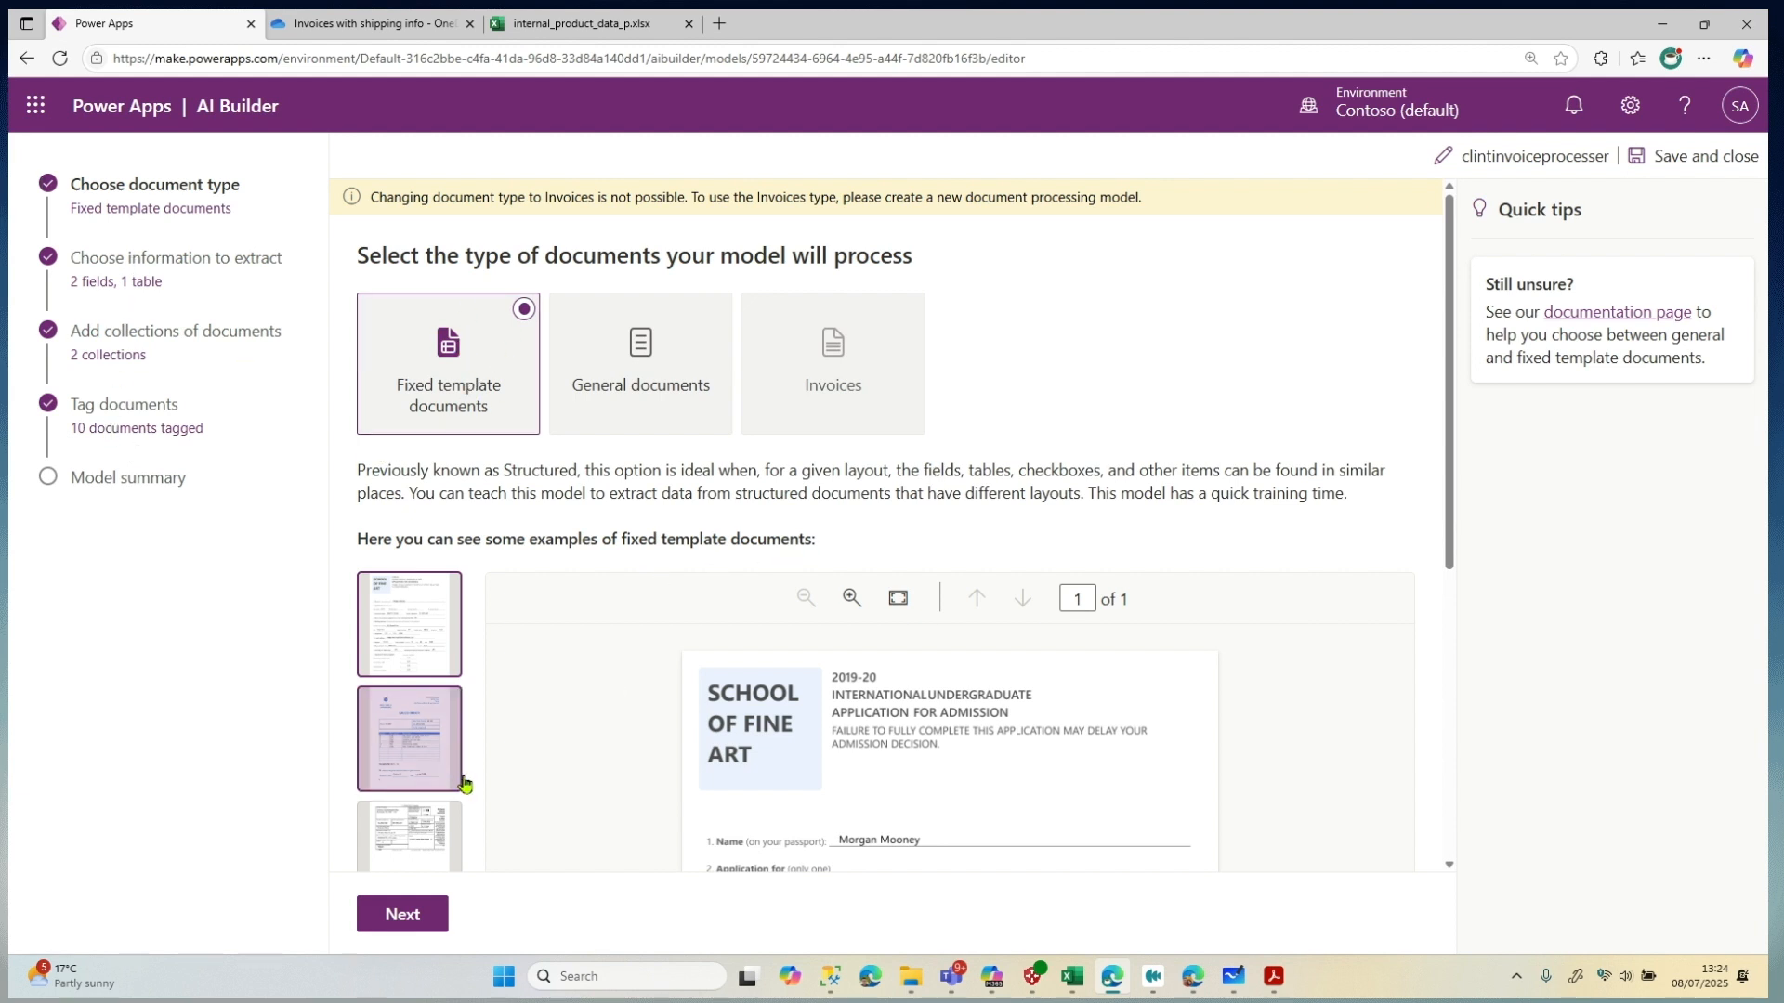
{"action": "left_click", "coordinate": [406, 913]}
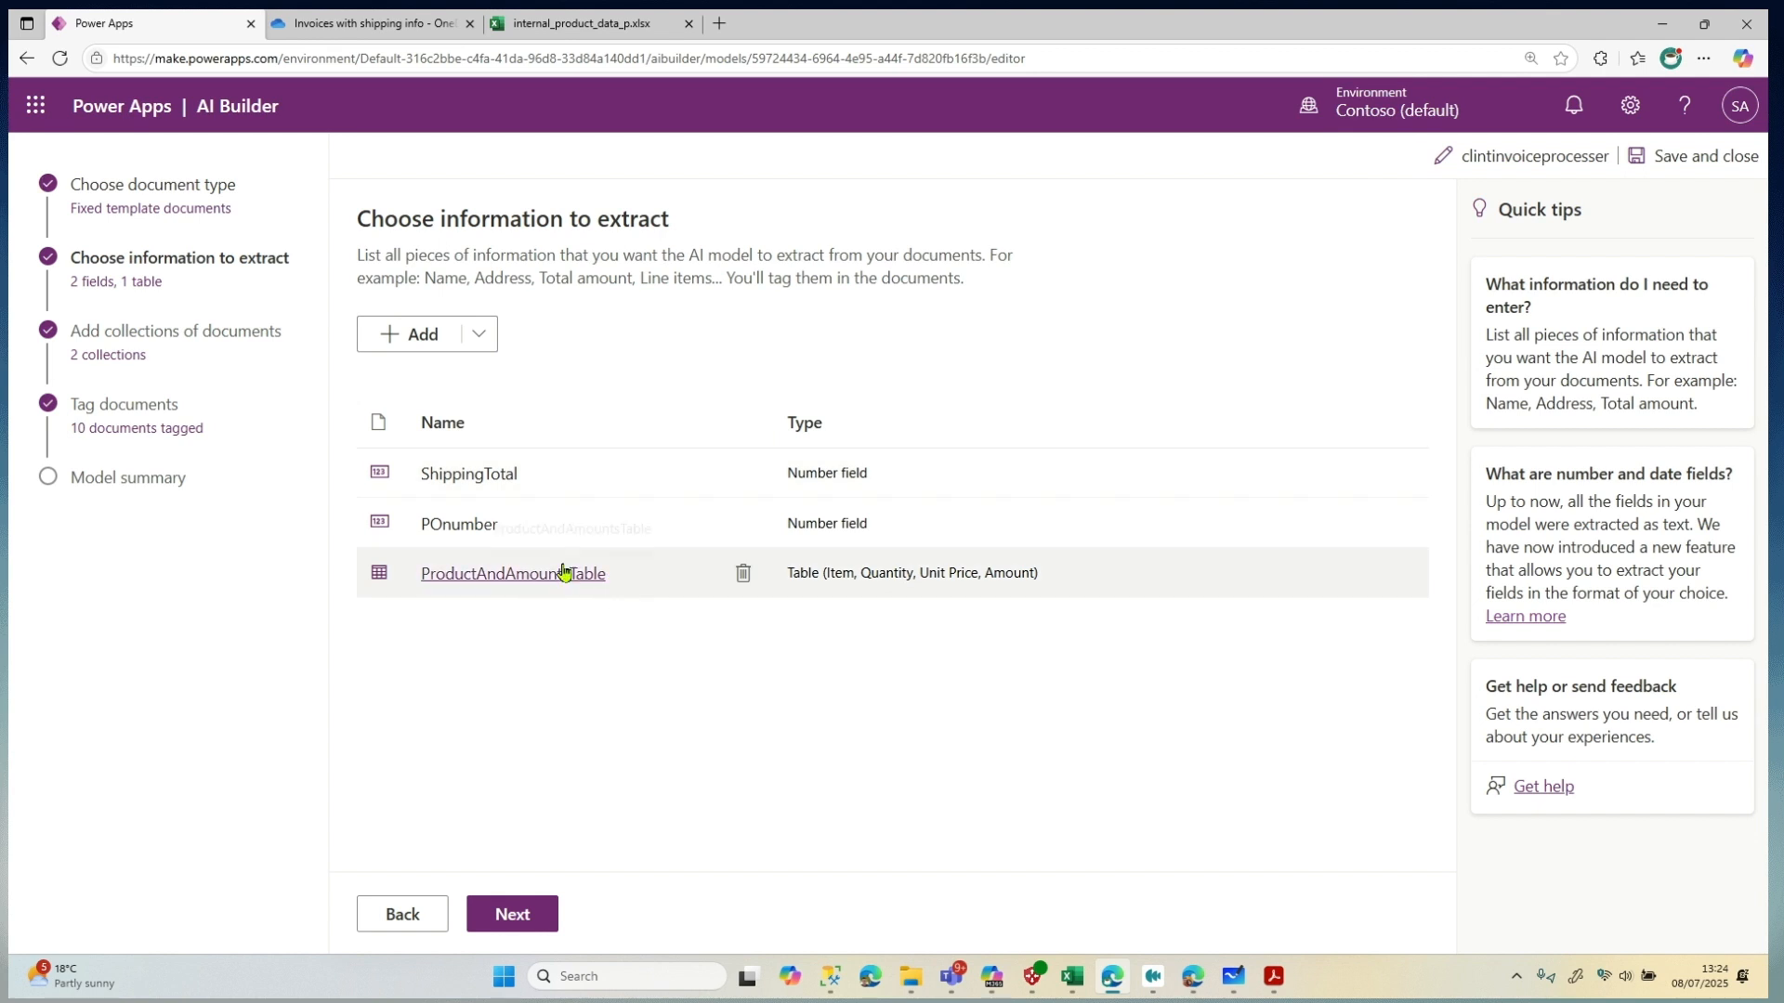
{"action": "left_click", "coordinate": [481, 348]}
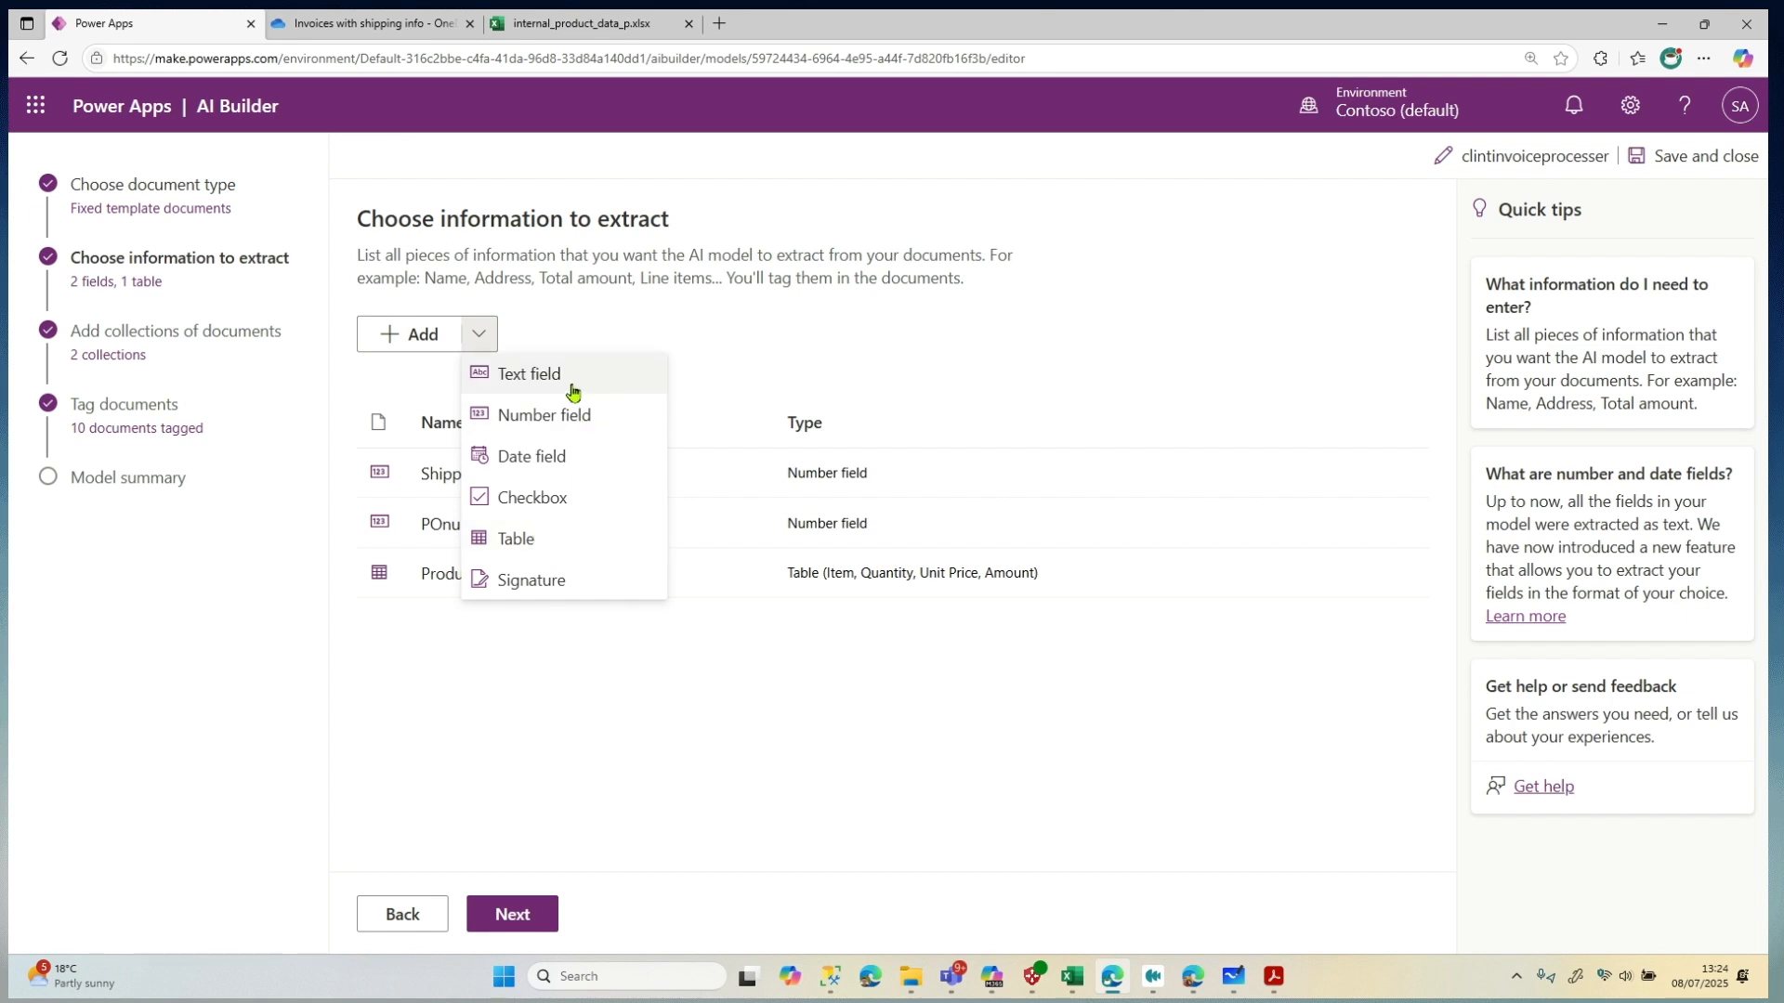
{"action": "left_click", "coordinate": [587, 718]}
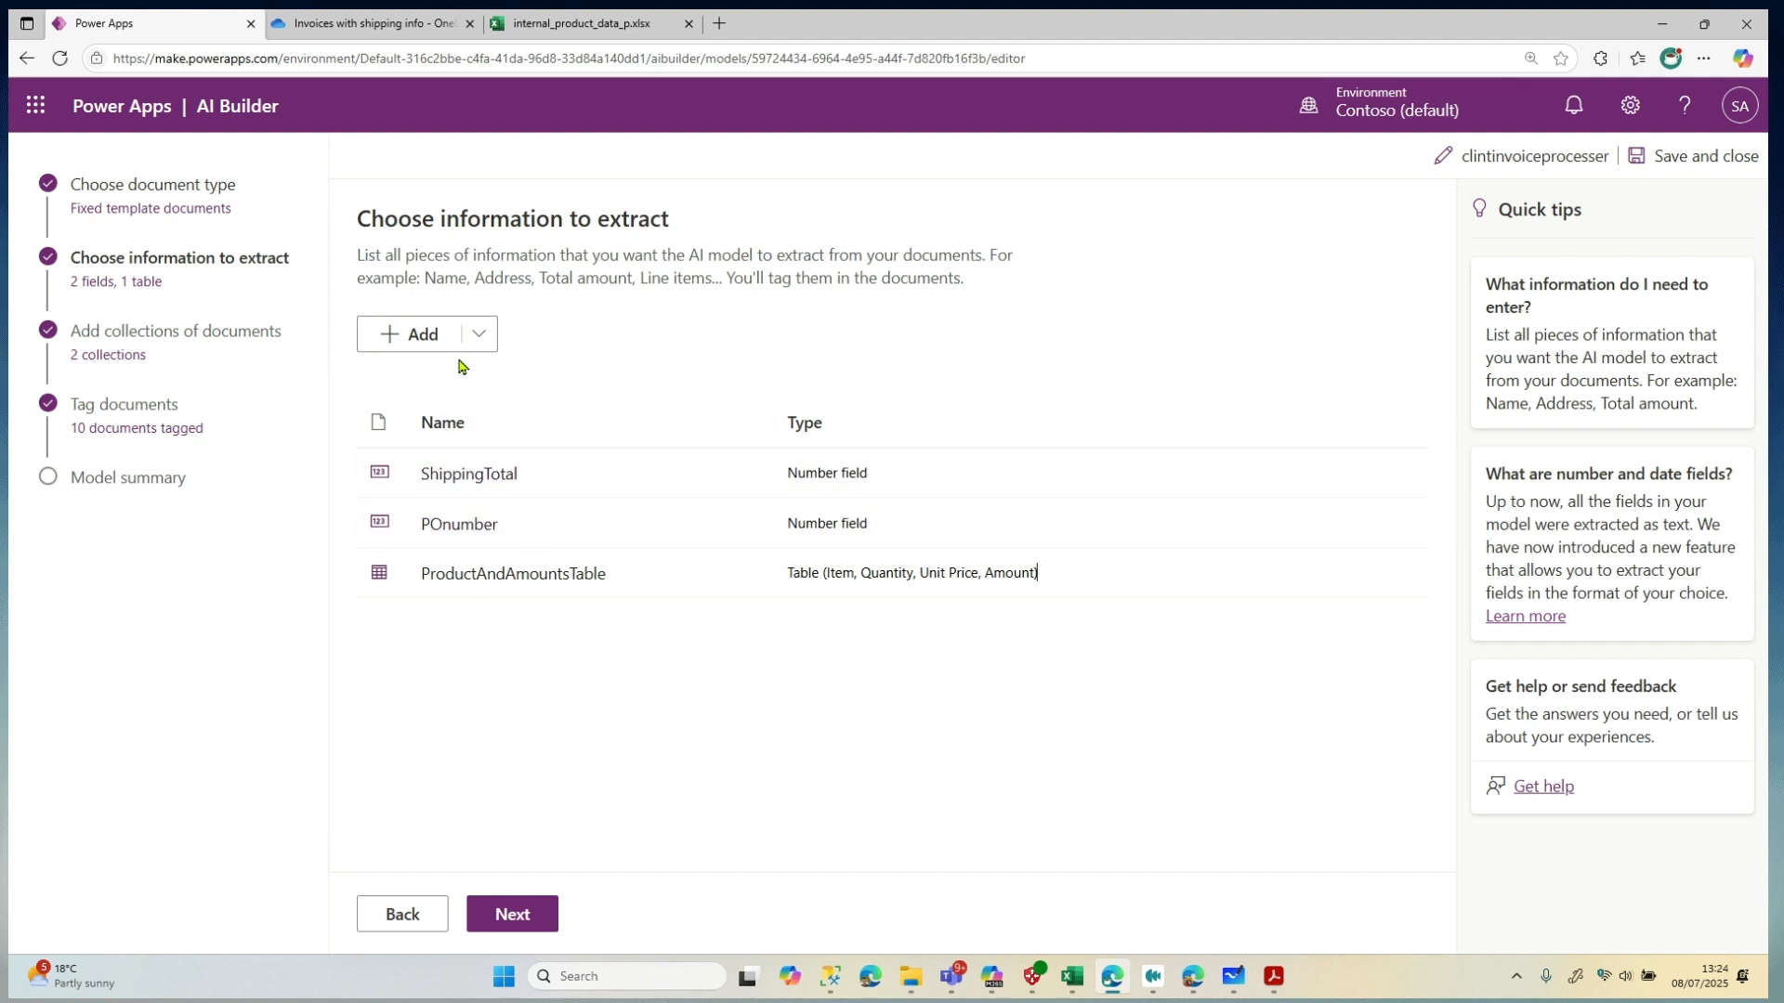
{"action": "left_click", "coordinate": [483, 334]}
{"action": "left_click", "coordinate": [553, 695]}
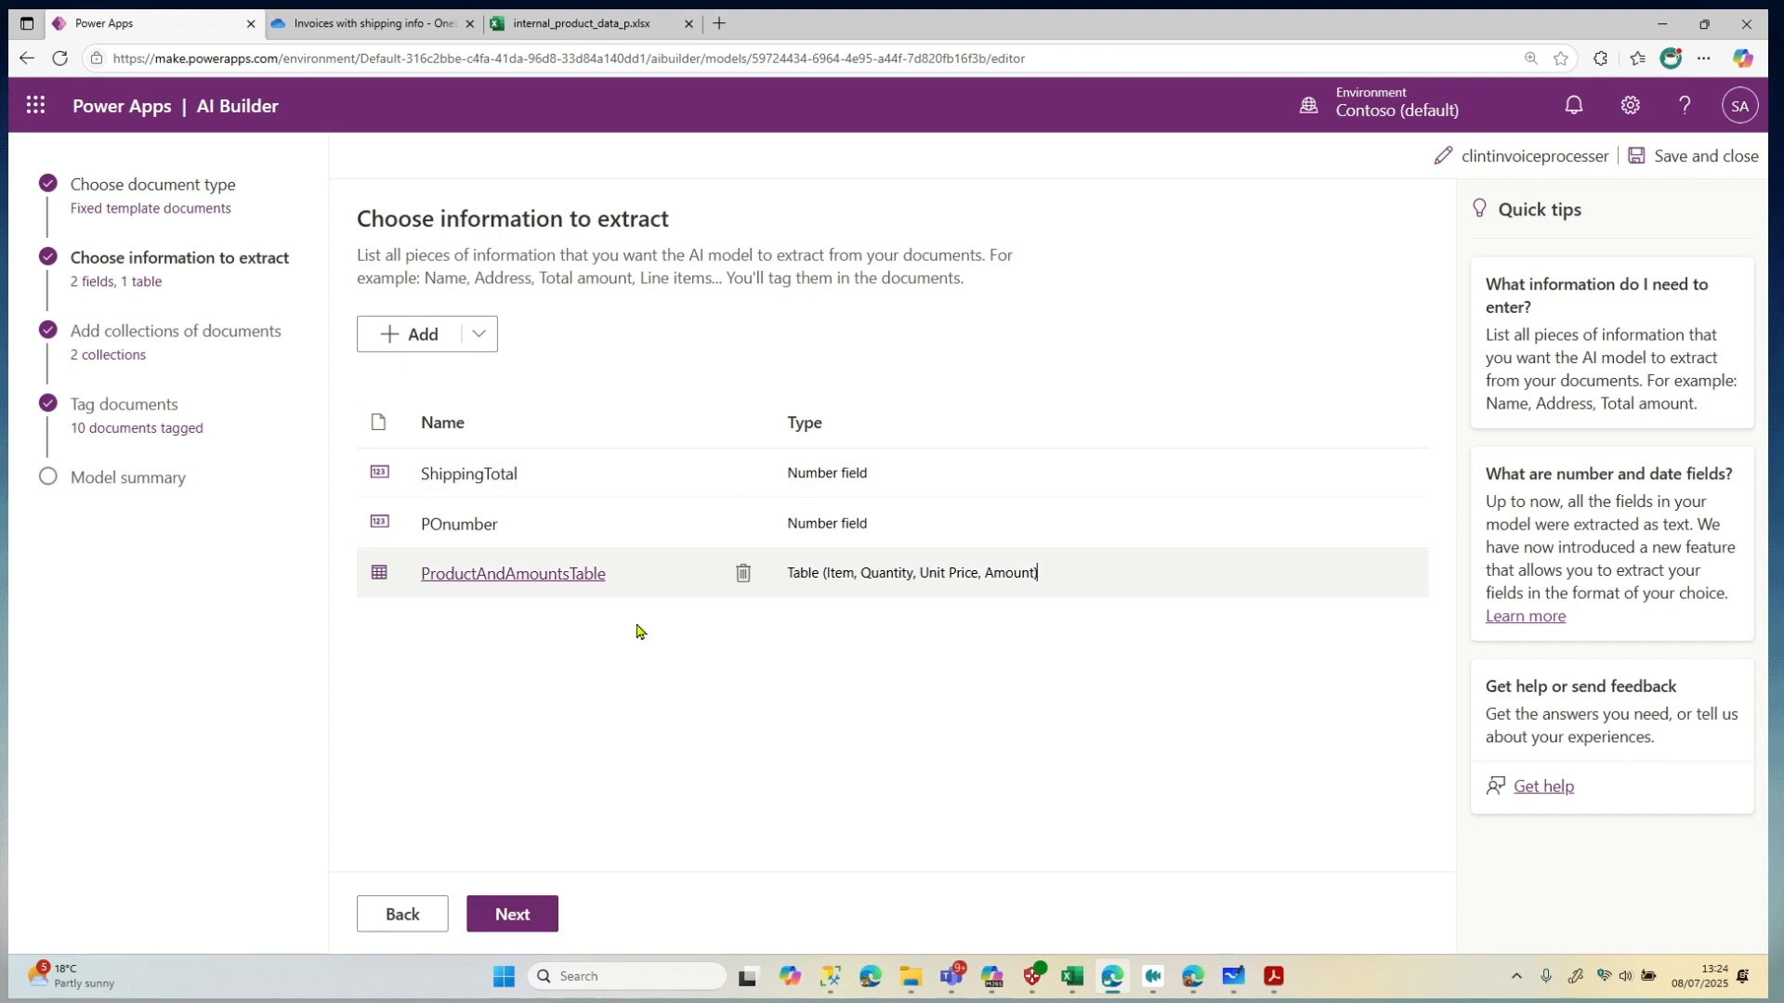
Continue past the document collections to tagging and open the first document of Collection 2
{"action": "left_click", "coordinate": [531, 913]}
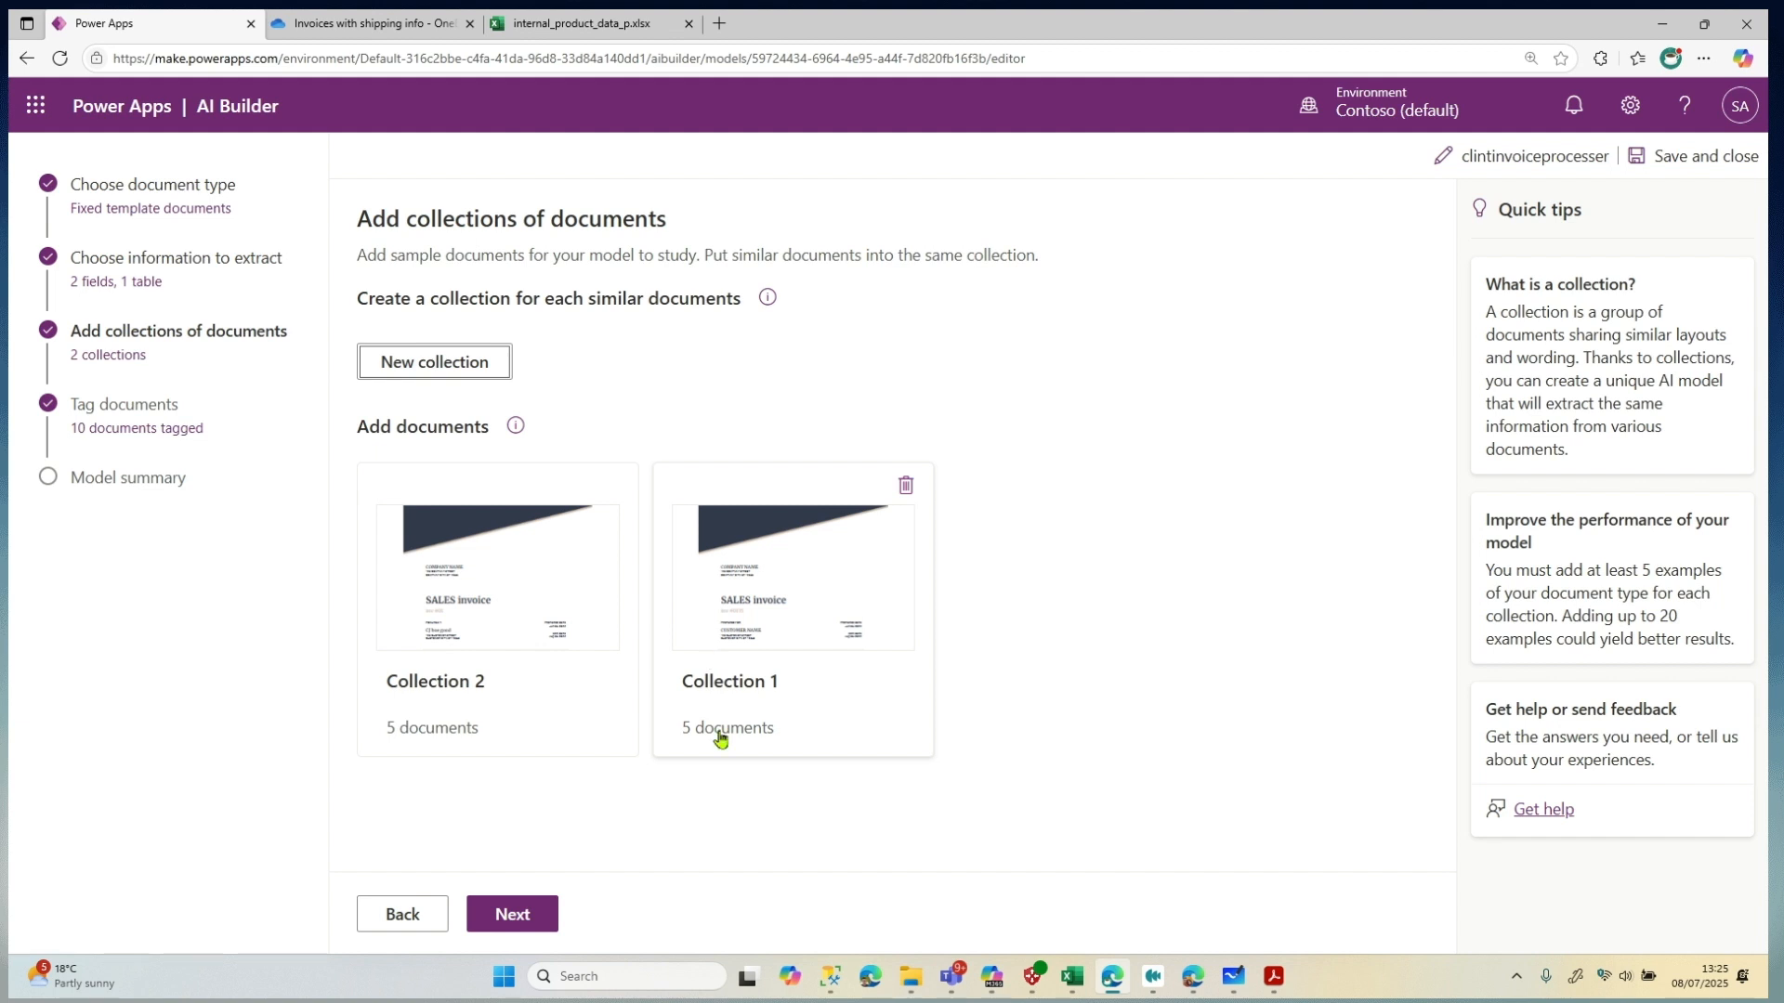
{"action": "left_click", "coordinate": [525, 912]}
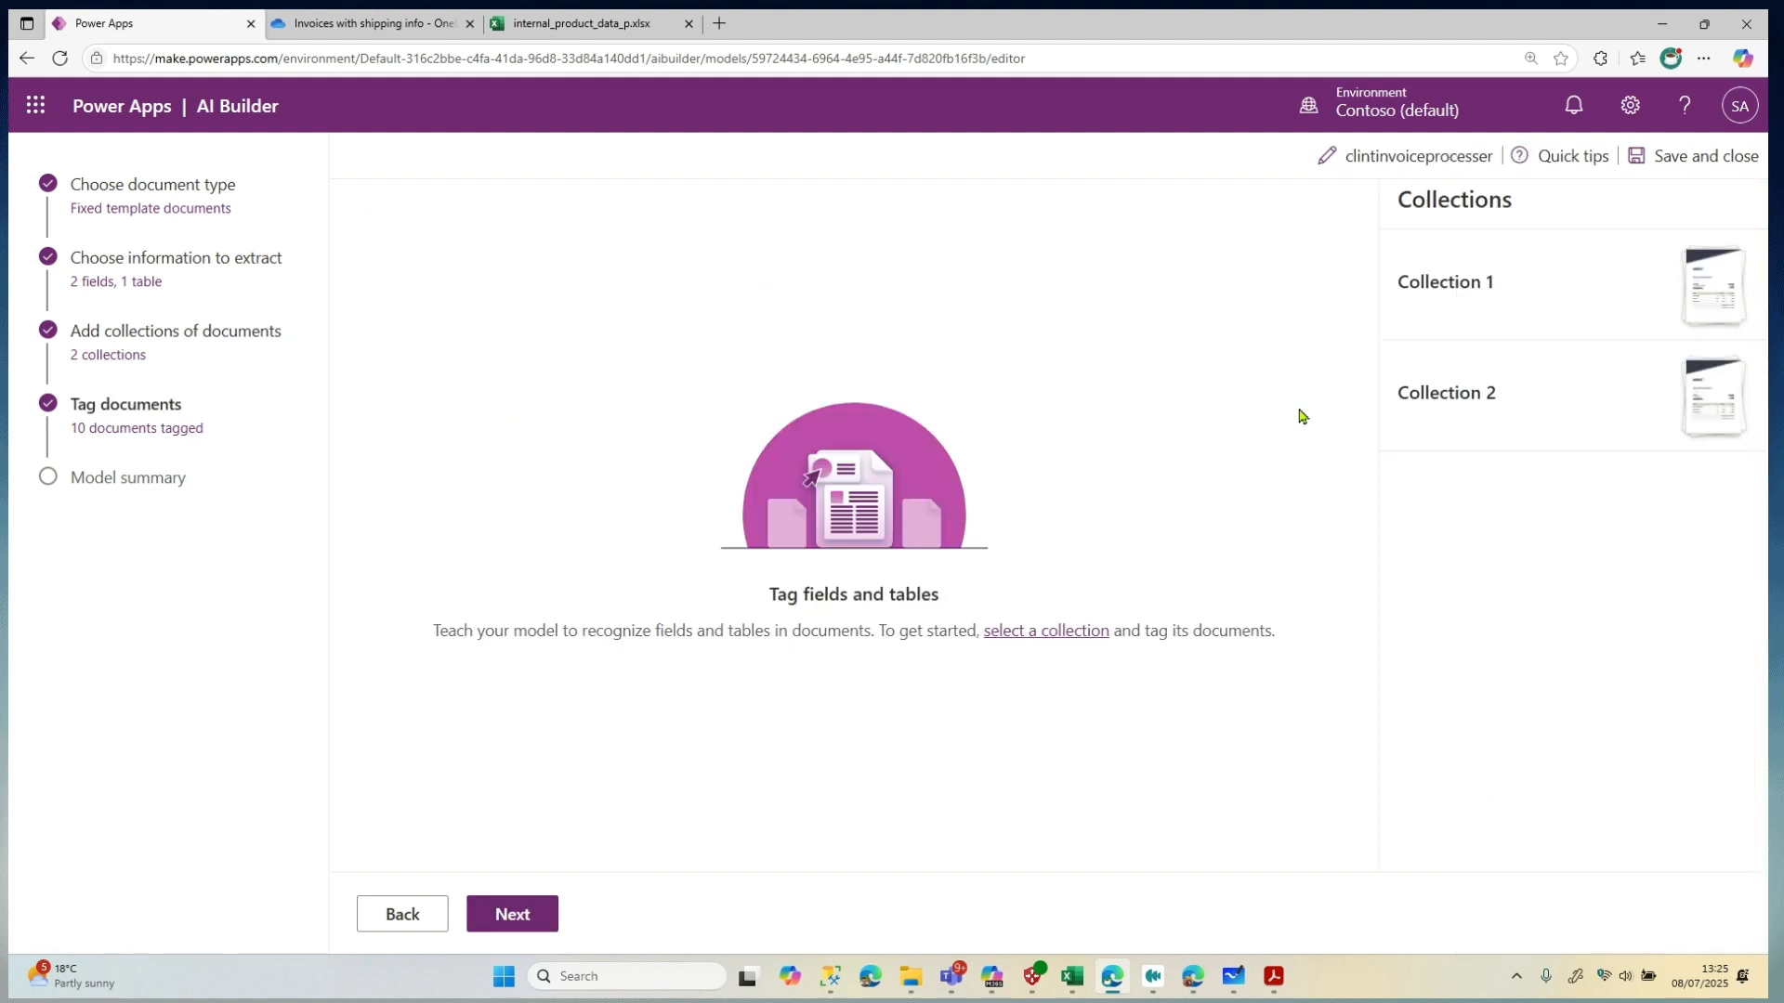
{"action": "left_click", "coordinate": [1543, 394]}
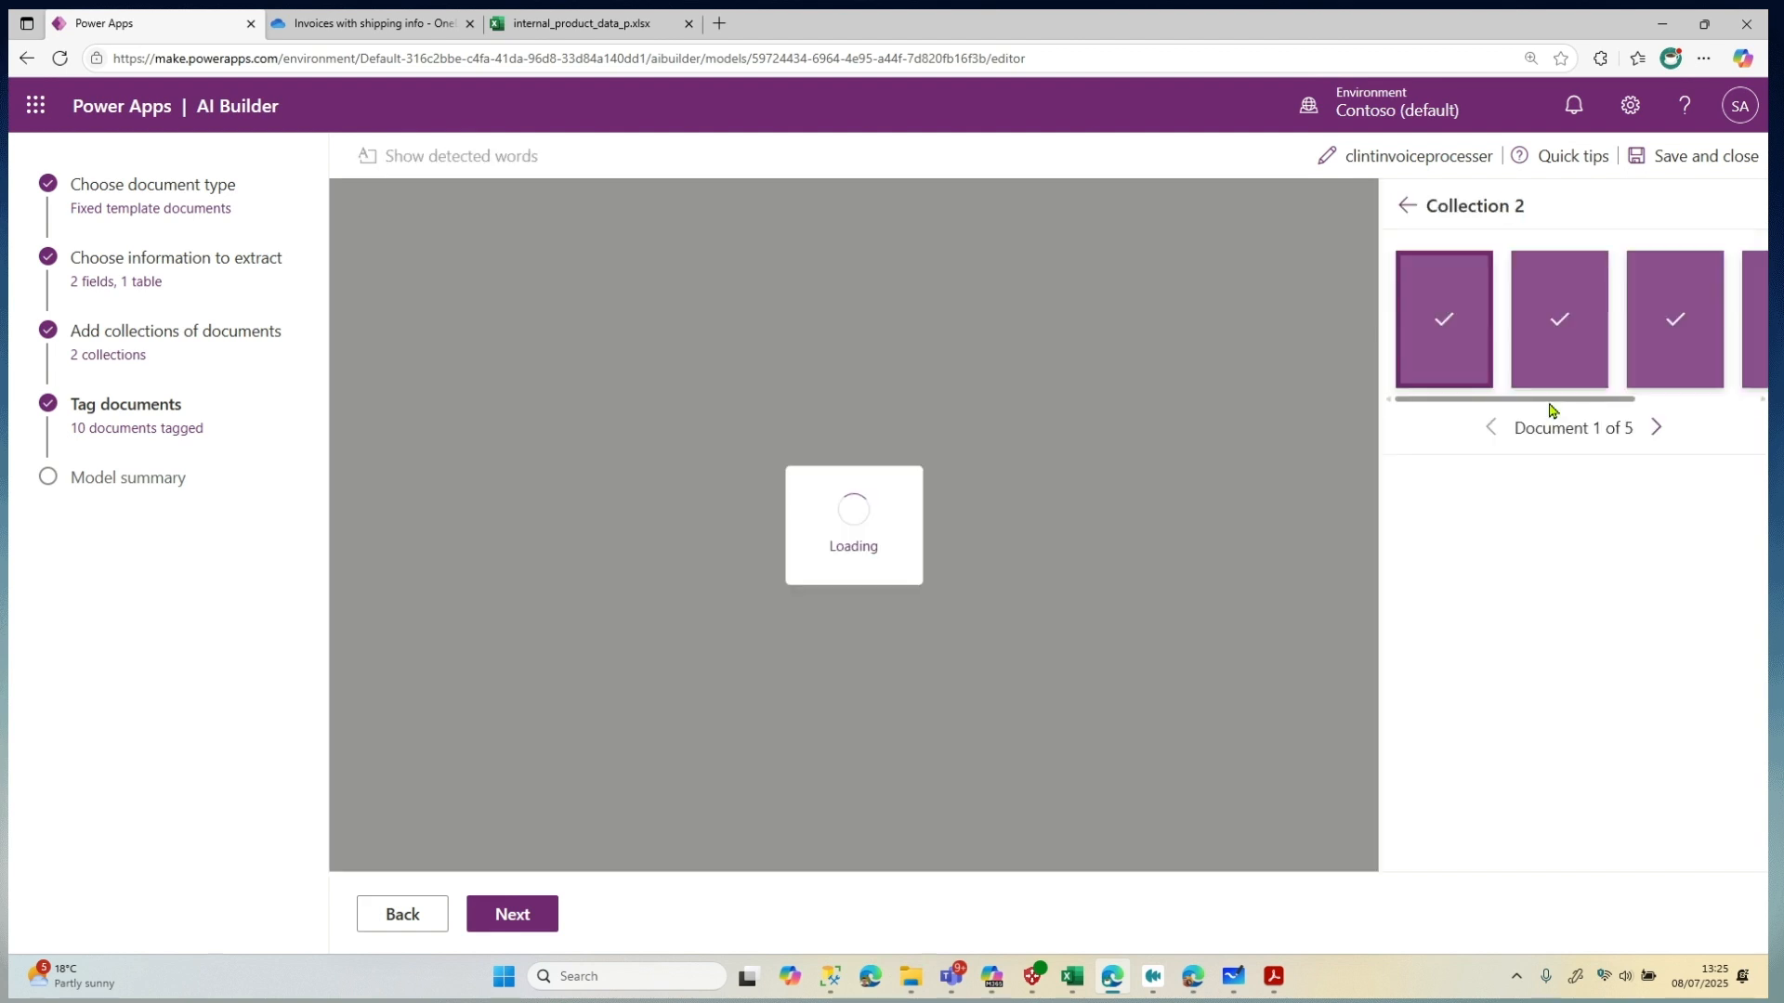
{"action": "scroll", "coordinate": [1073, 594], "scroll_direction": "down", "scroll_amount": 2}
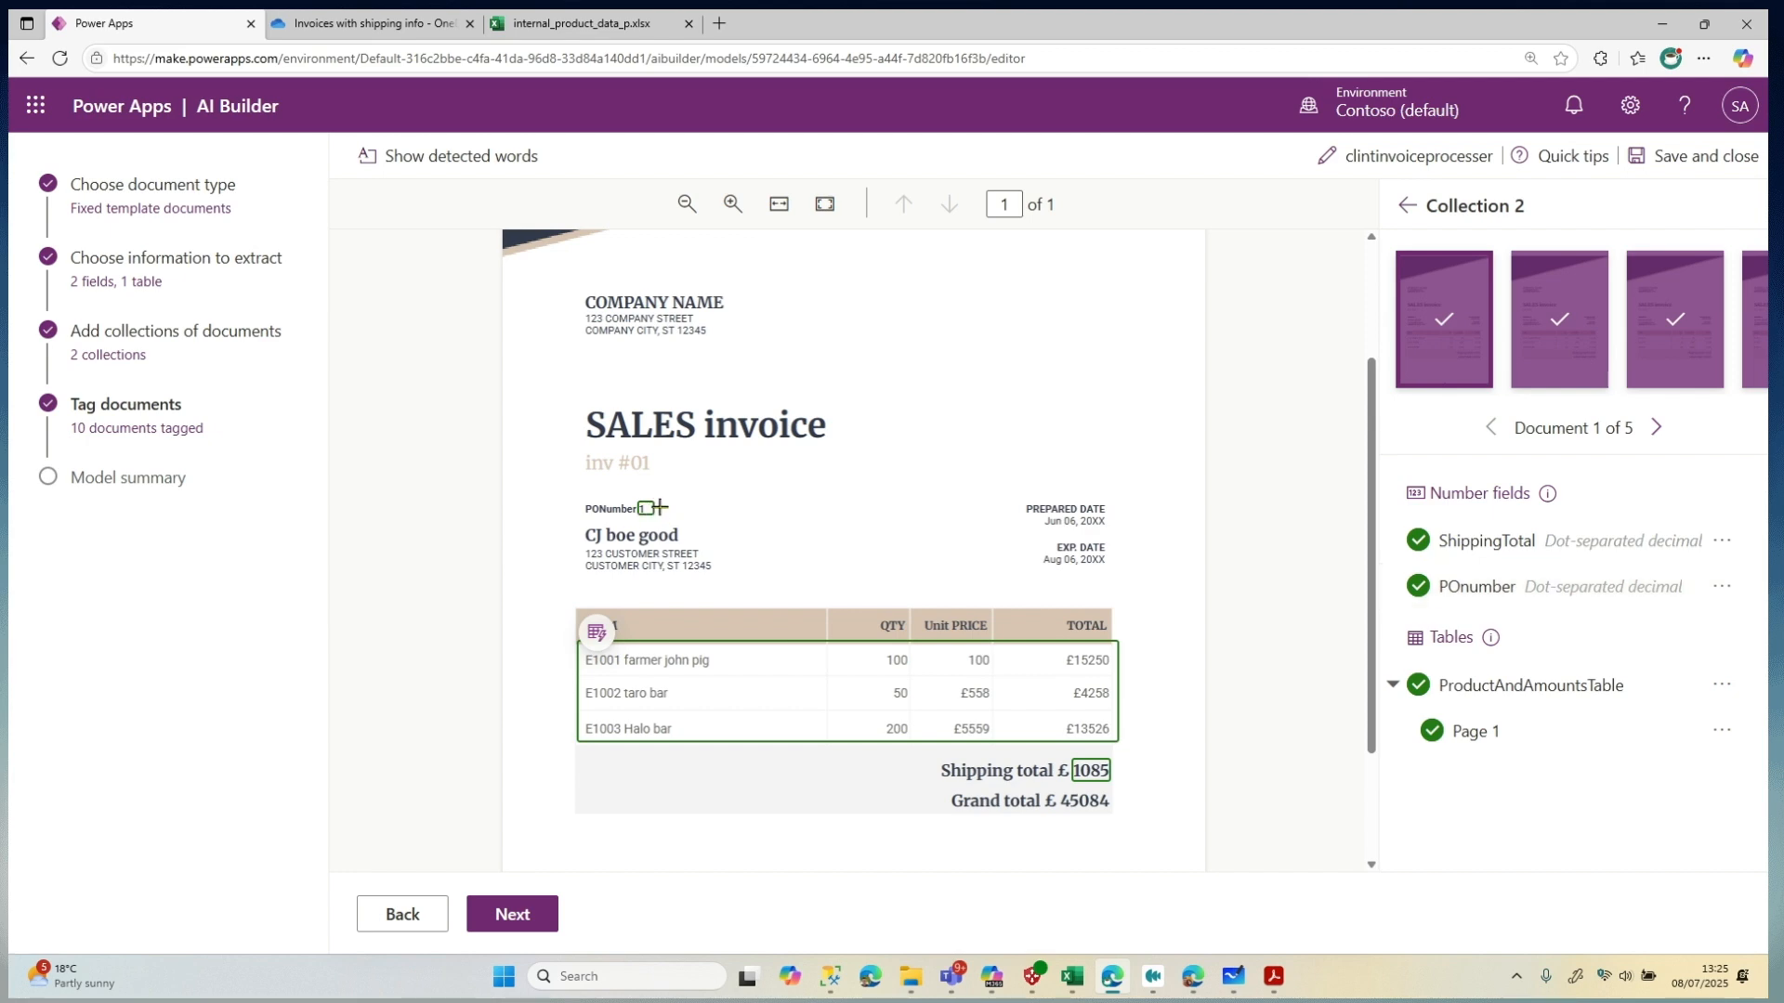
Try marking the PO number value and the word "invoice" for tagging on the sales invoice
{"action": "left_click_drag", "start_coordinate": [675, 488], "coordinate": [628, 526]}
{"action": "left_click_drag", "start_coordinate": [625, 523], "coordinate": [627, 526]}
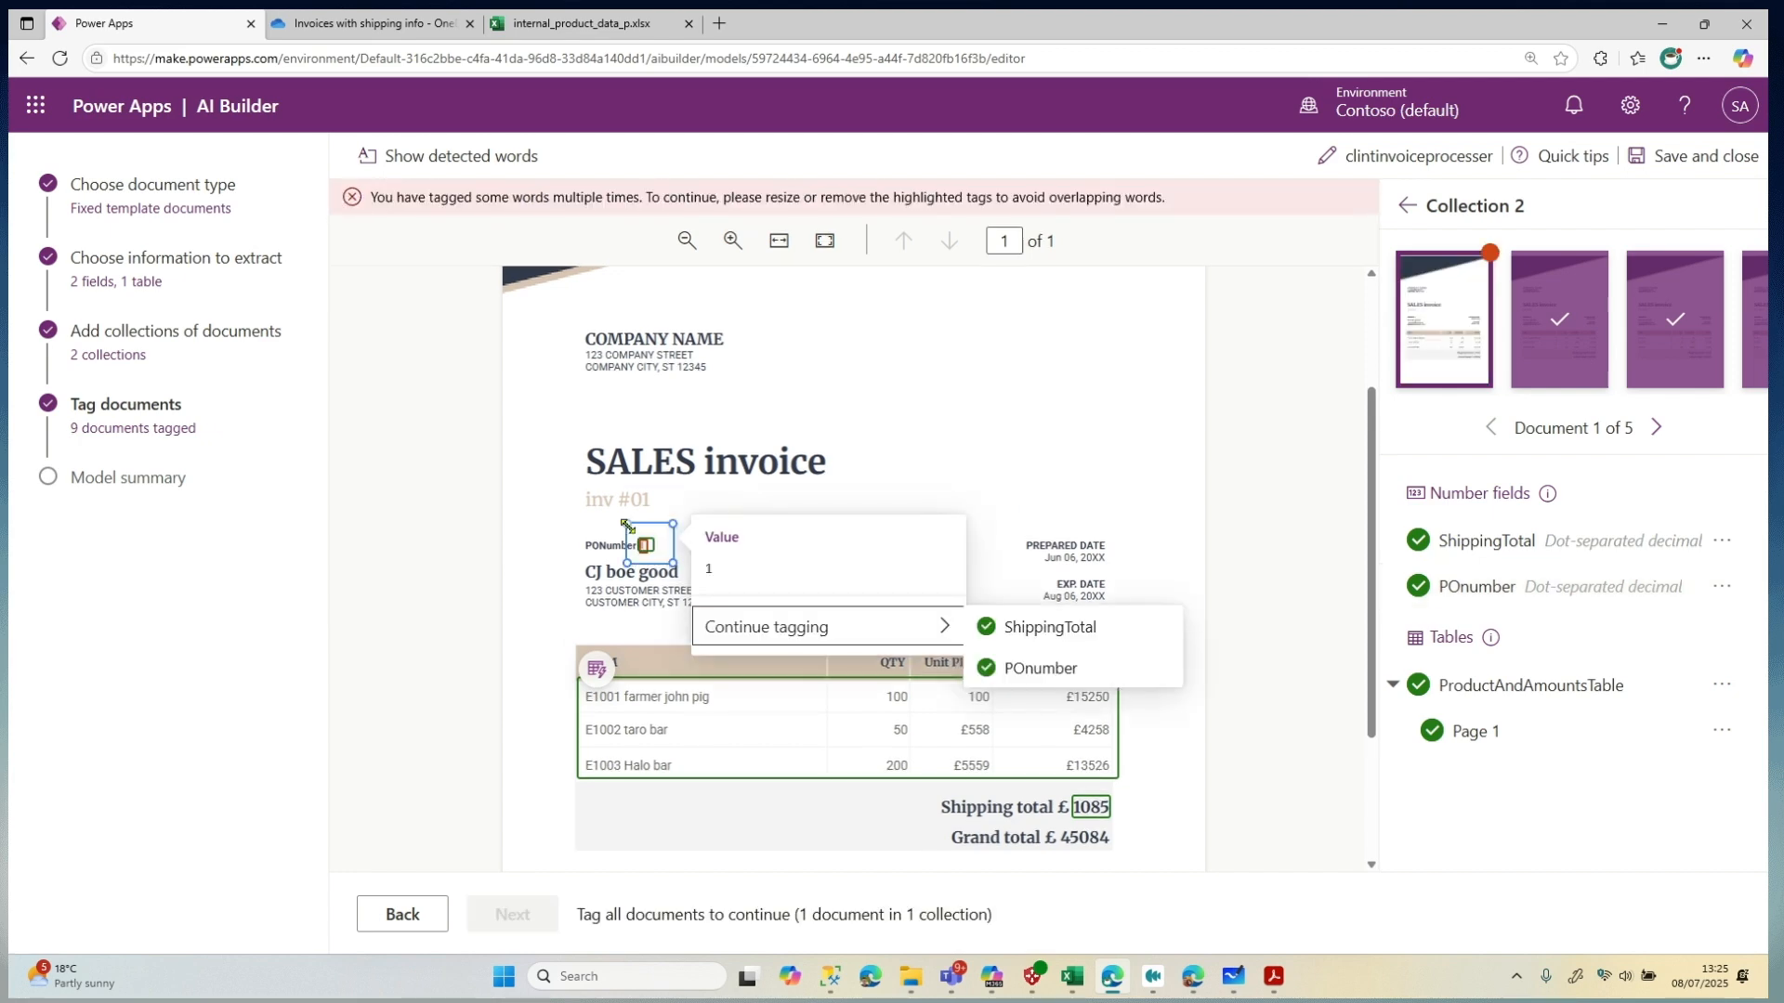
{"action": "left_click", "coordinate": [825, 469]}
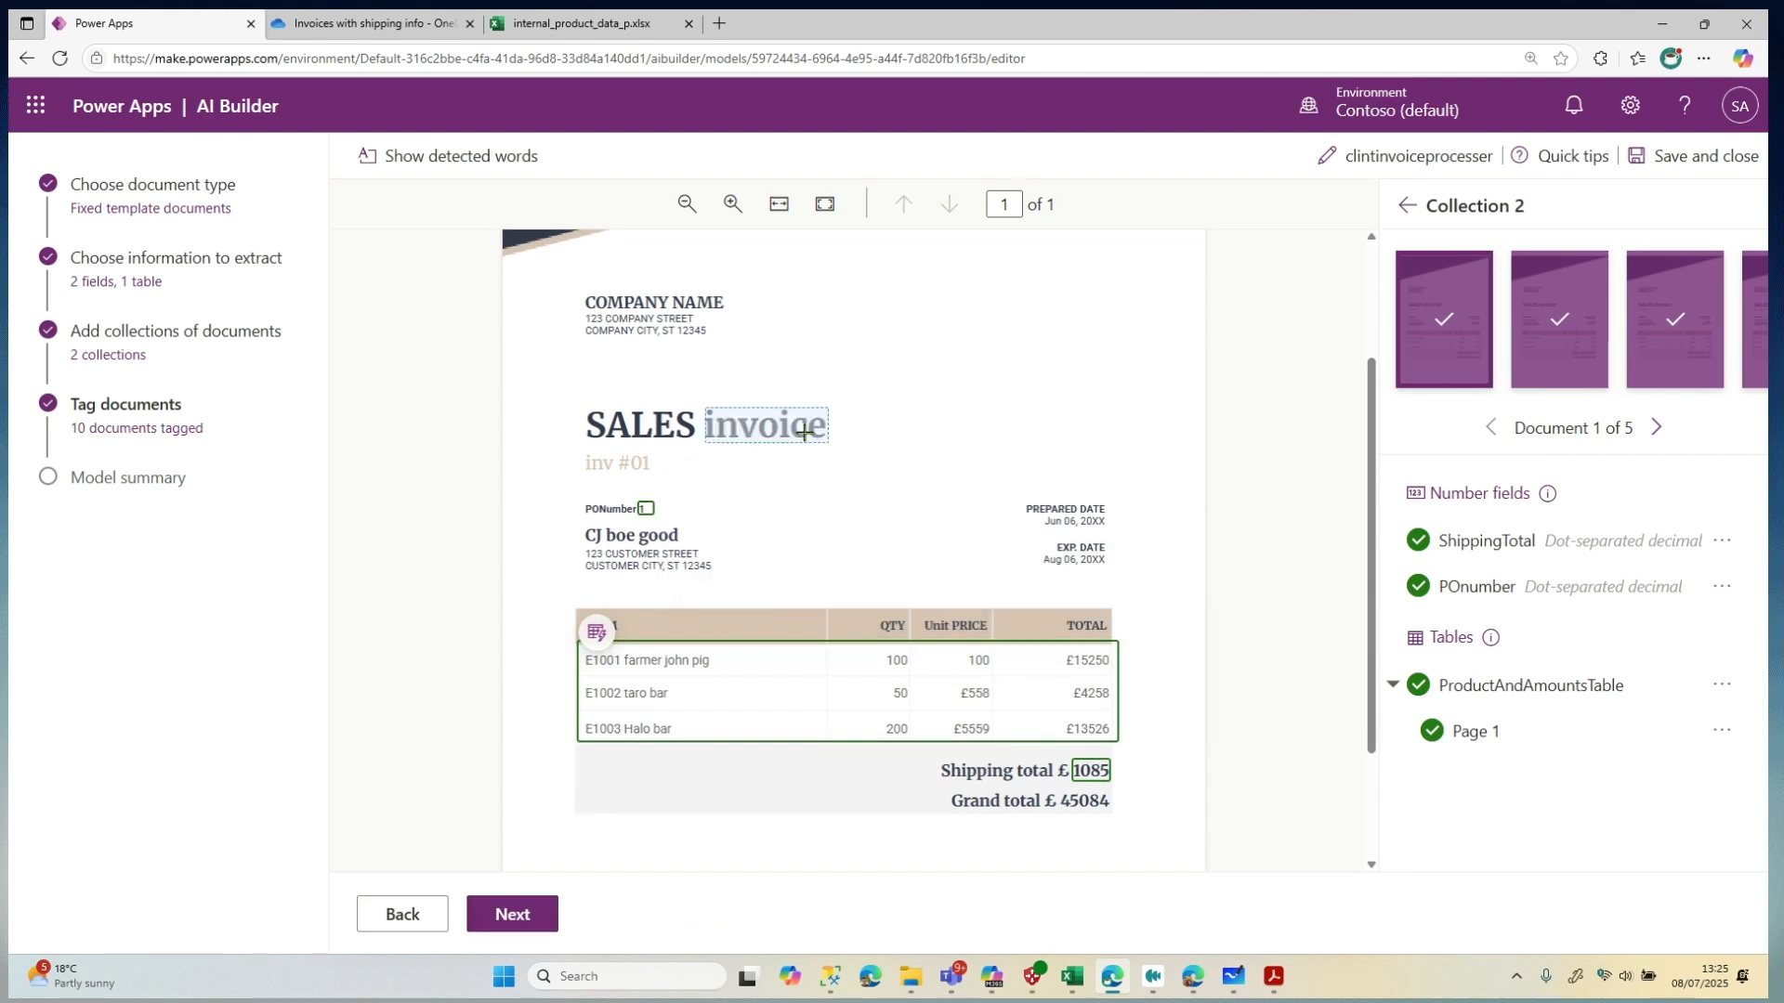
{"action": "left_click", "coordinate": [799, 433]}
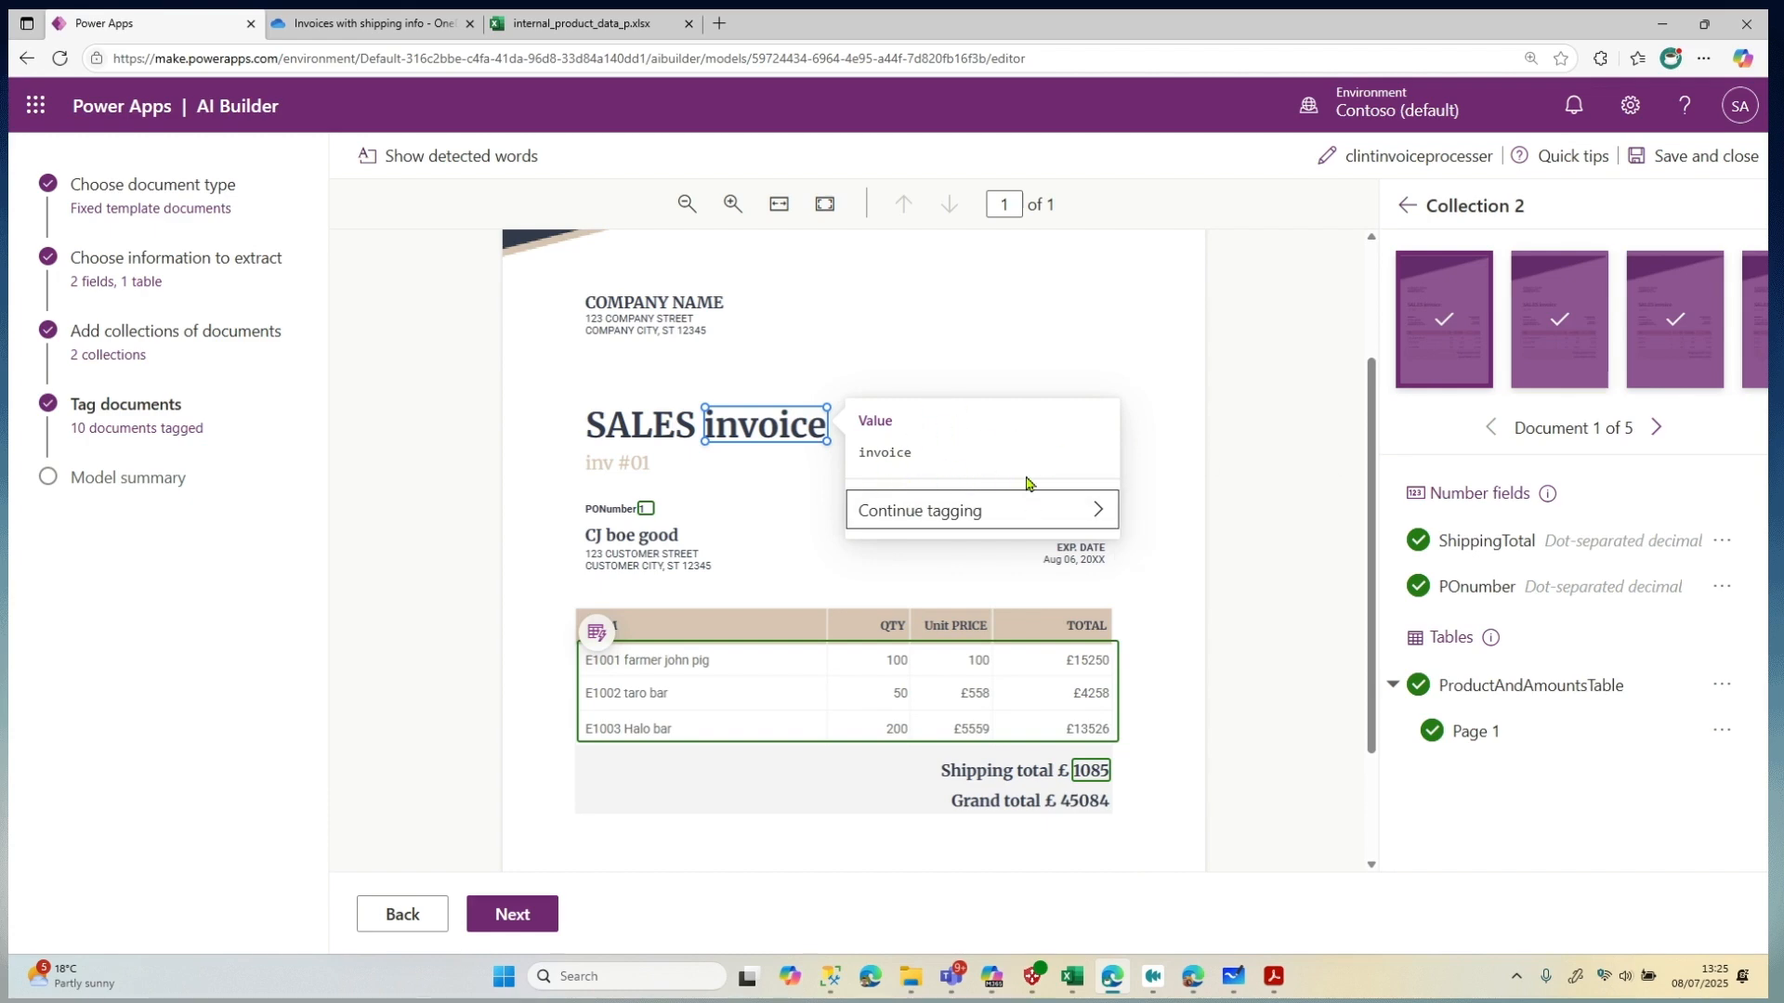
{"action": "mouse_move", "coordinate": [1006, 517]}
{"action": "left_click", "coordinate": [770, 483]}
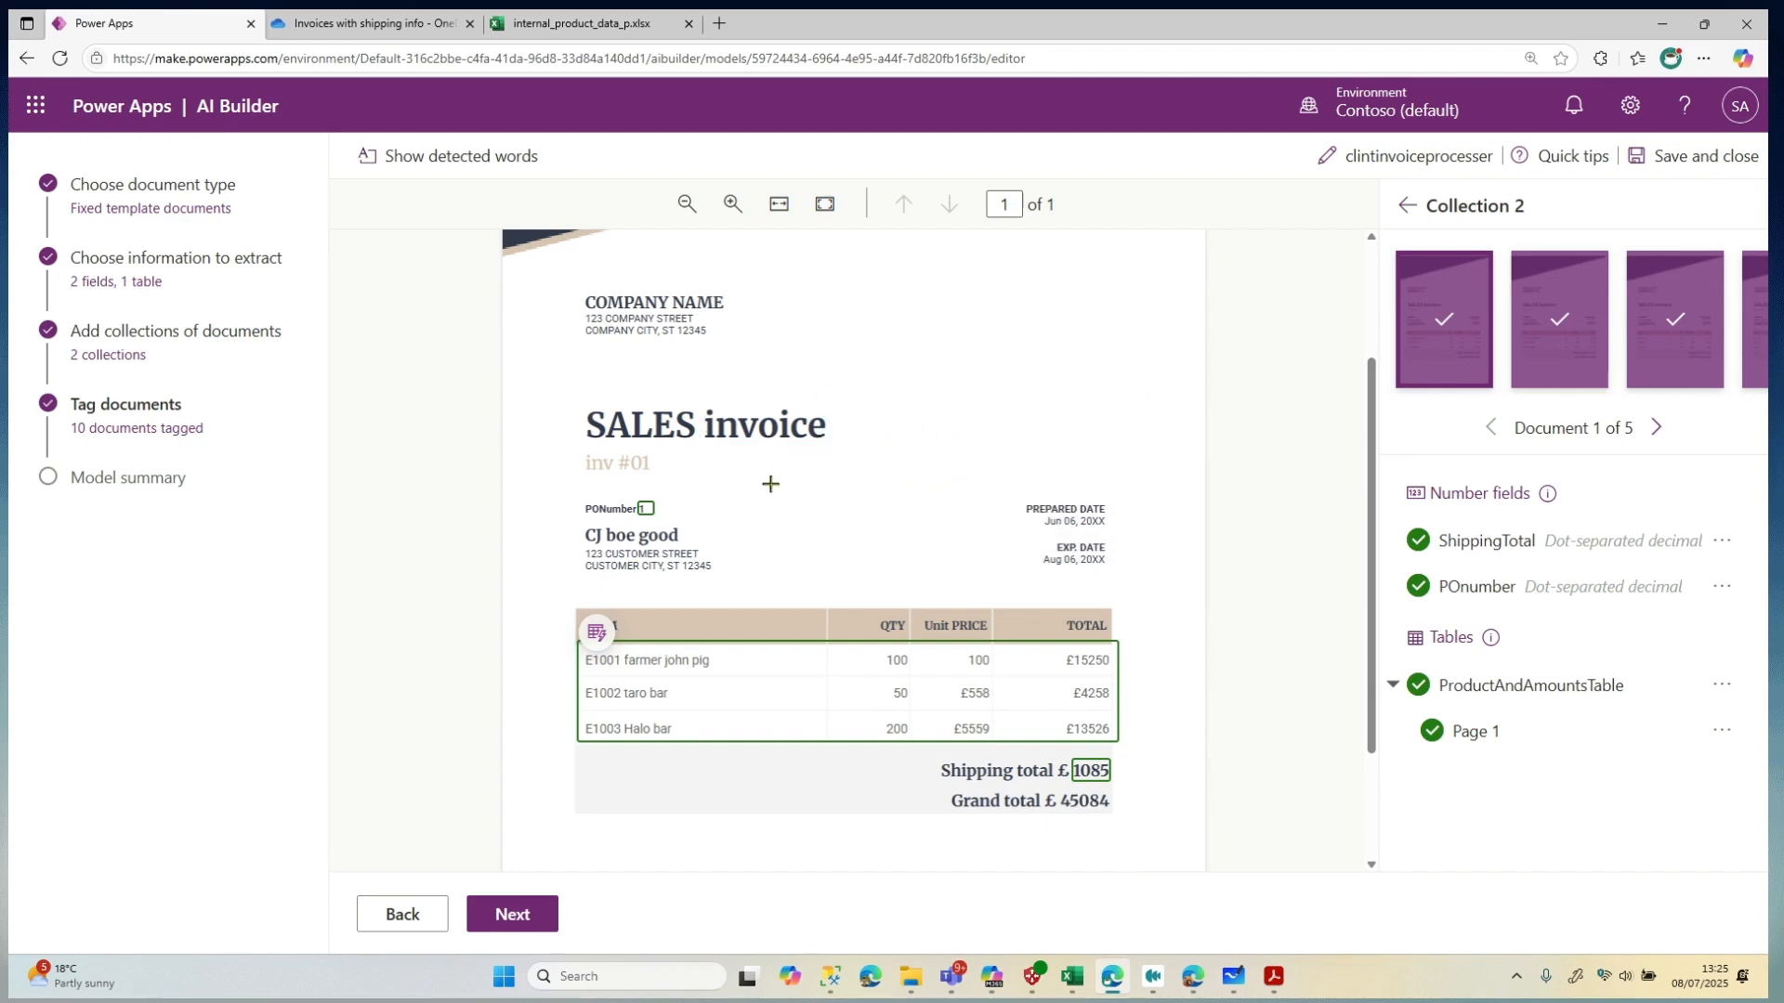
Remove the POnumber tag from the value 1 beside PONumber, and tag that value as POnumber again
{"action": "left_click", "coordinate": [641, 509]}
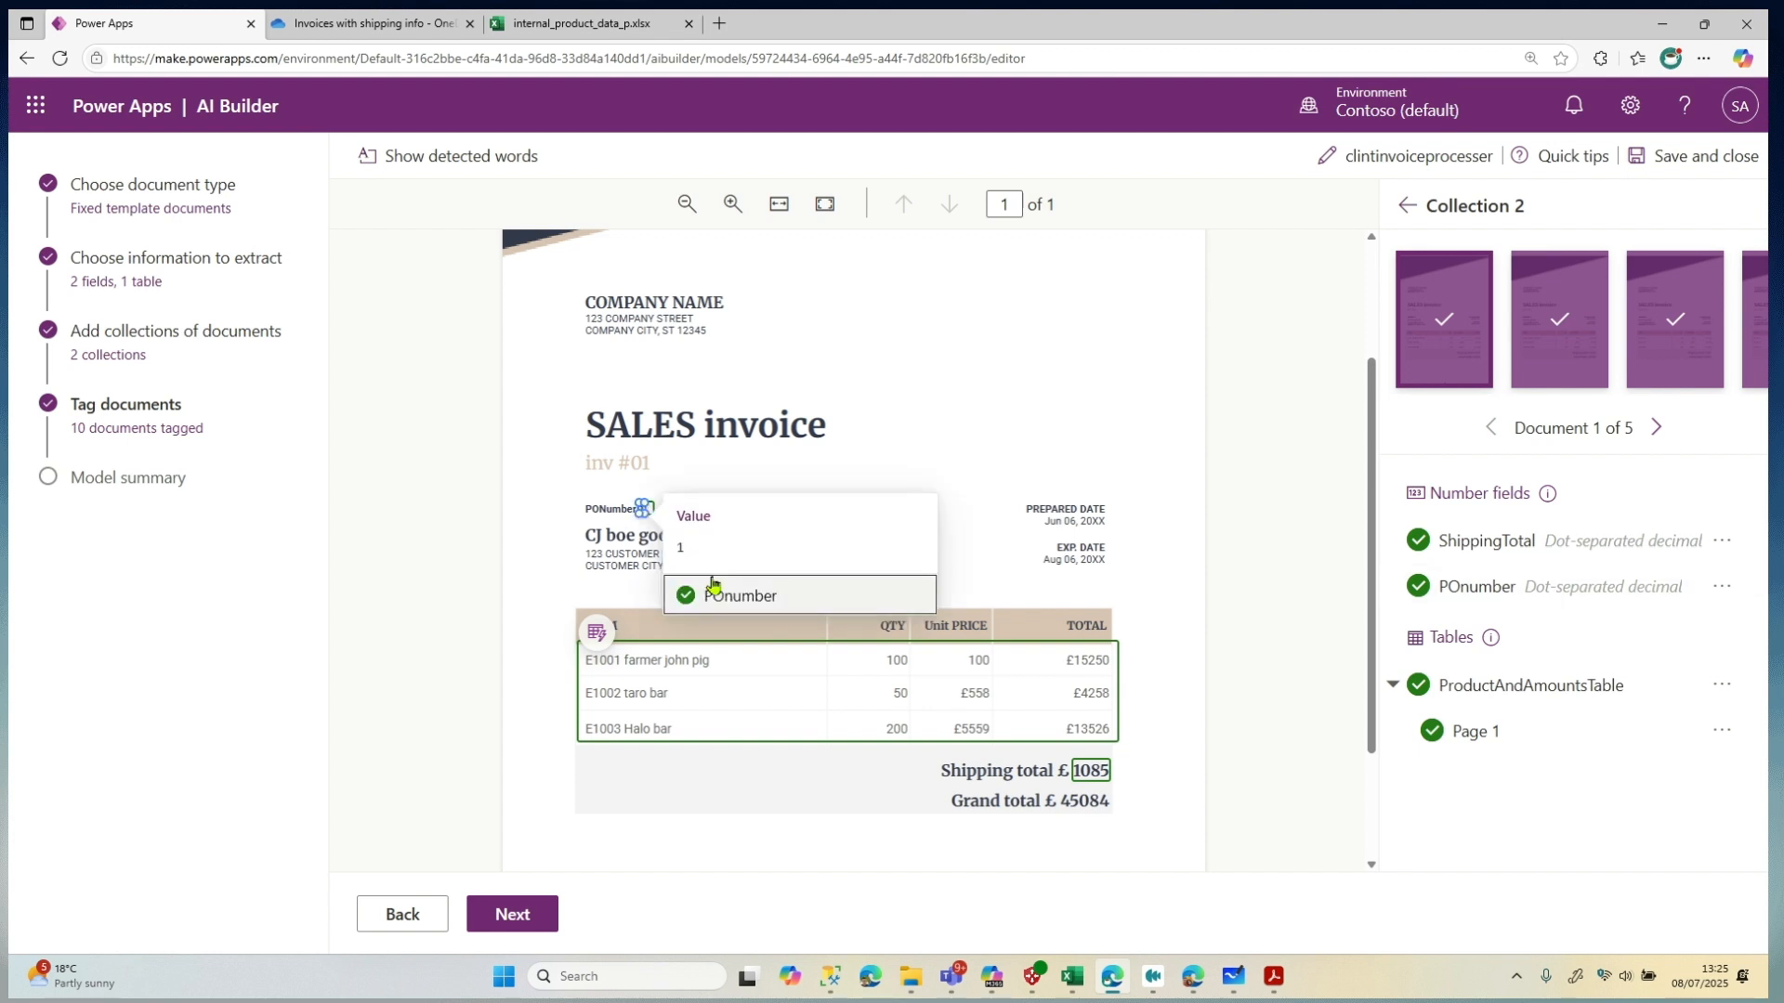
{"action": "left_click", "coordinate": [734, 599]}
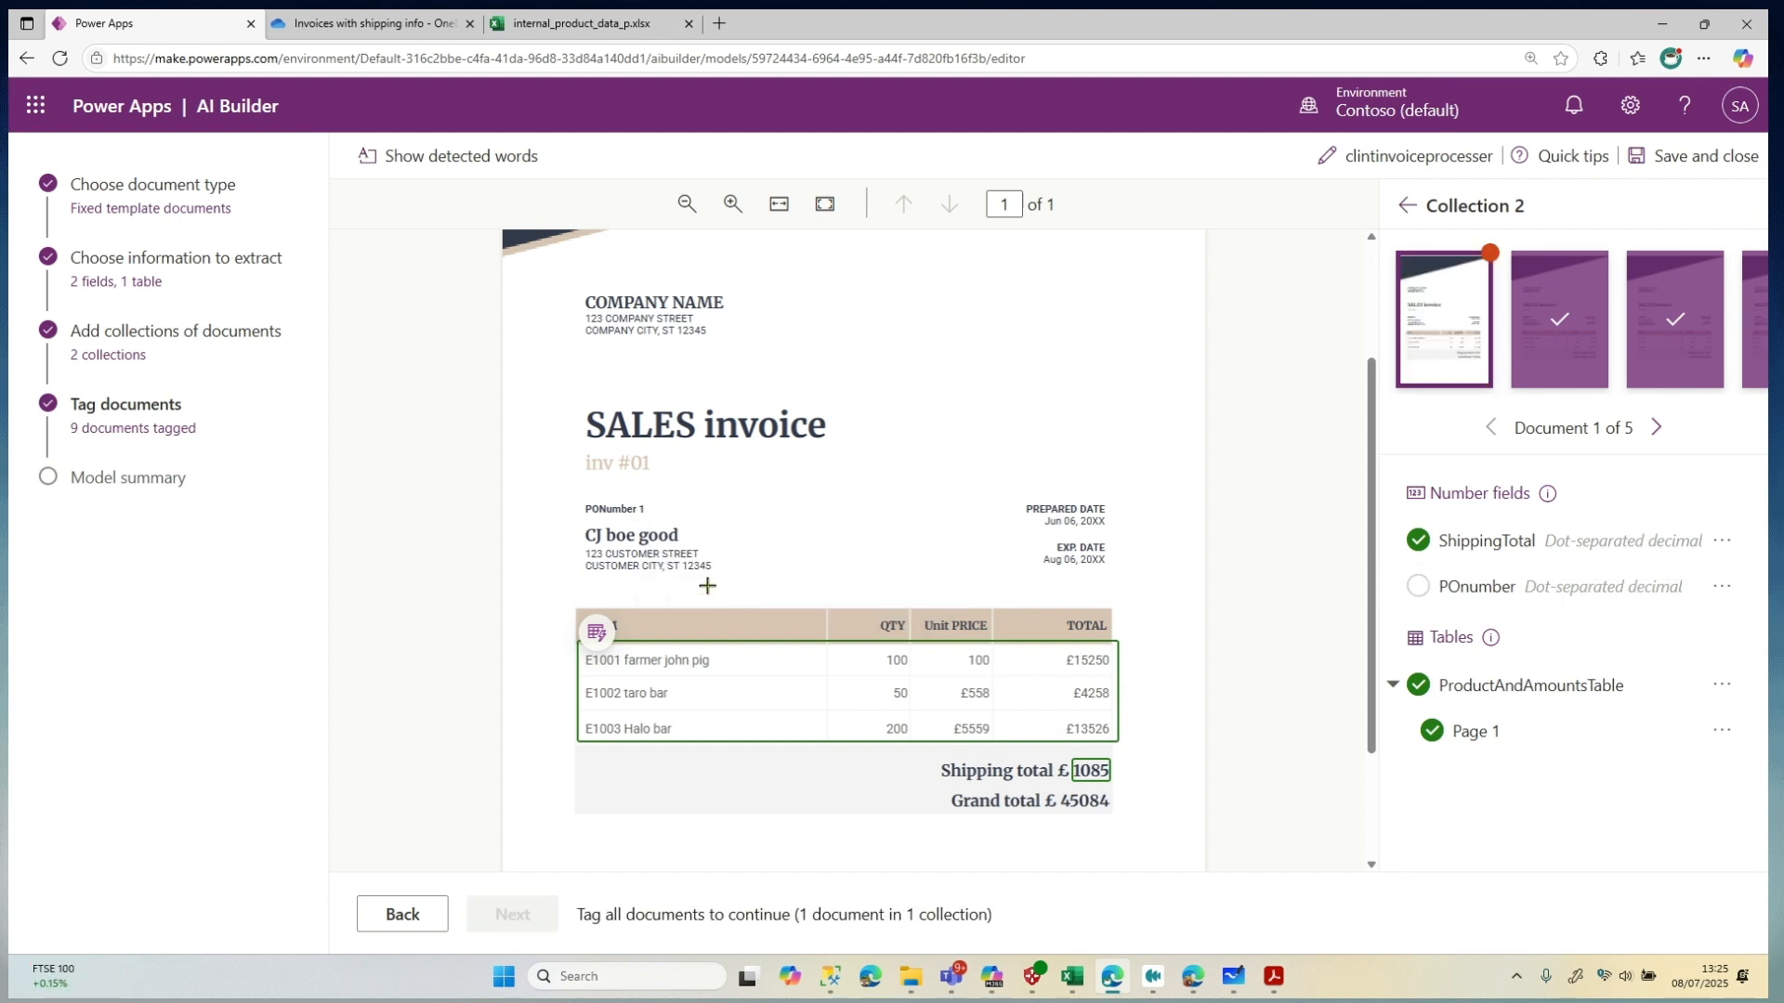
{"action": "left_click", "coordinate": [642, 510]}
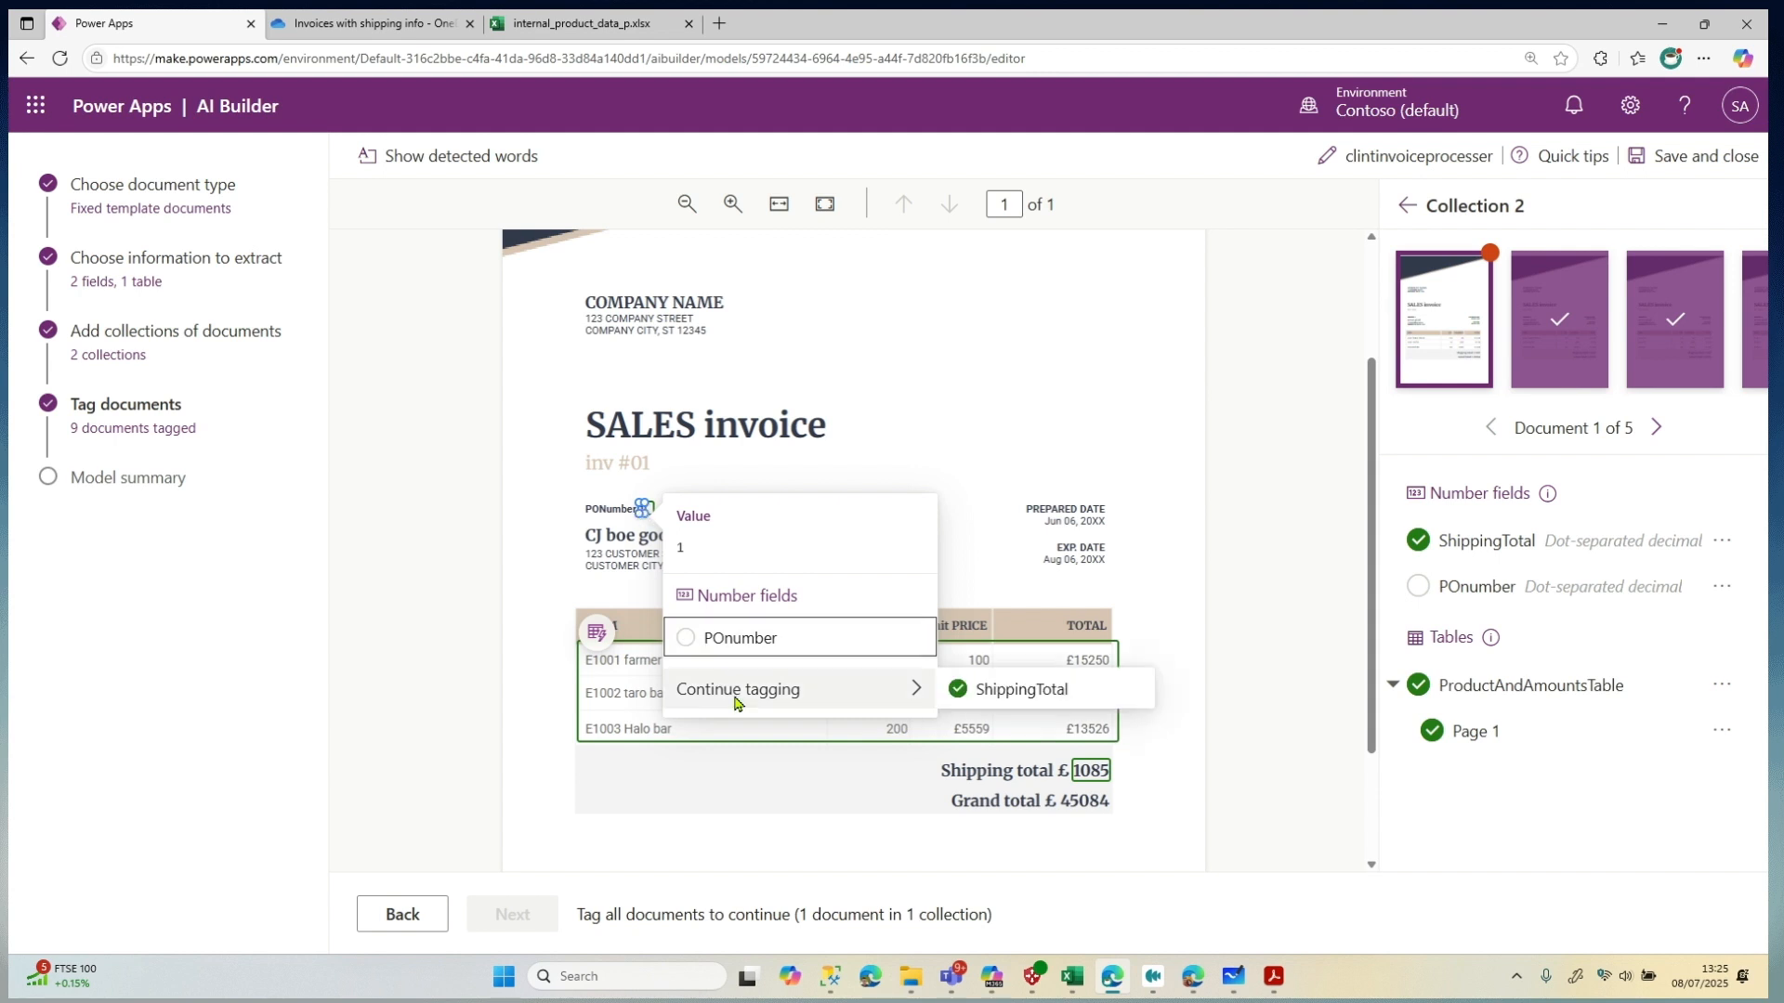
{"action": "left_click", "coordinate": [829, 469]}
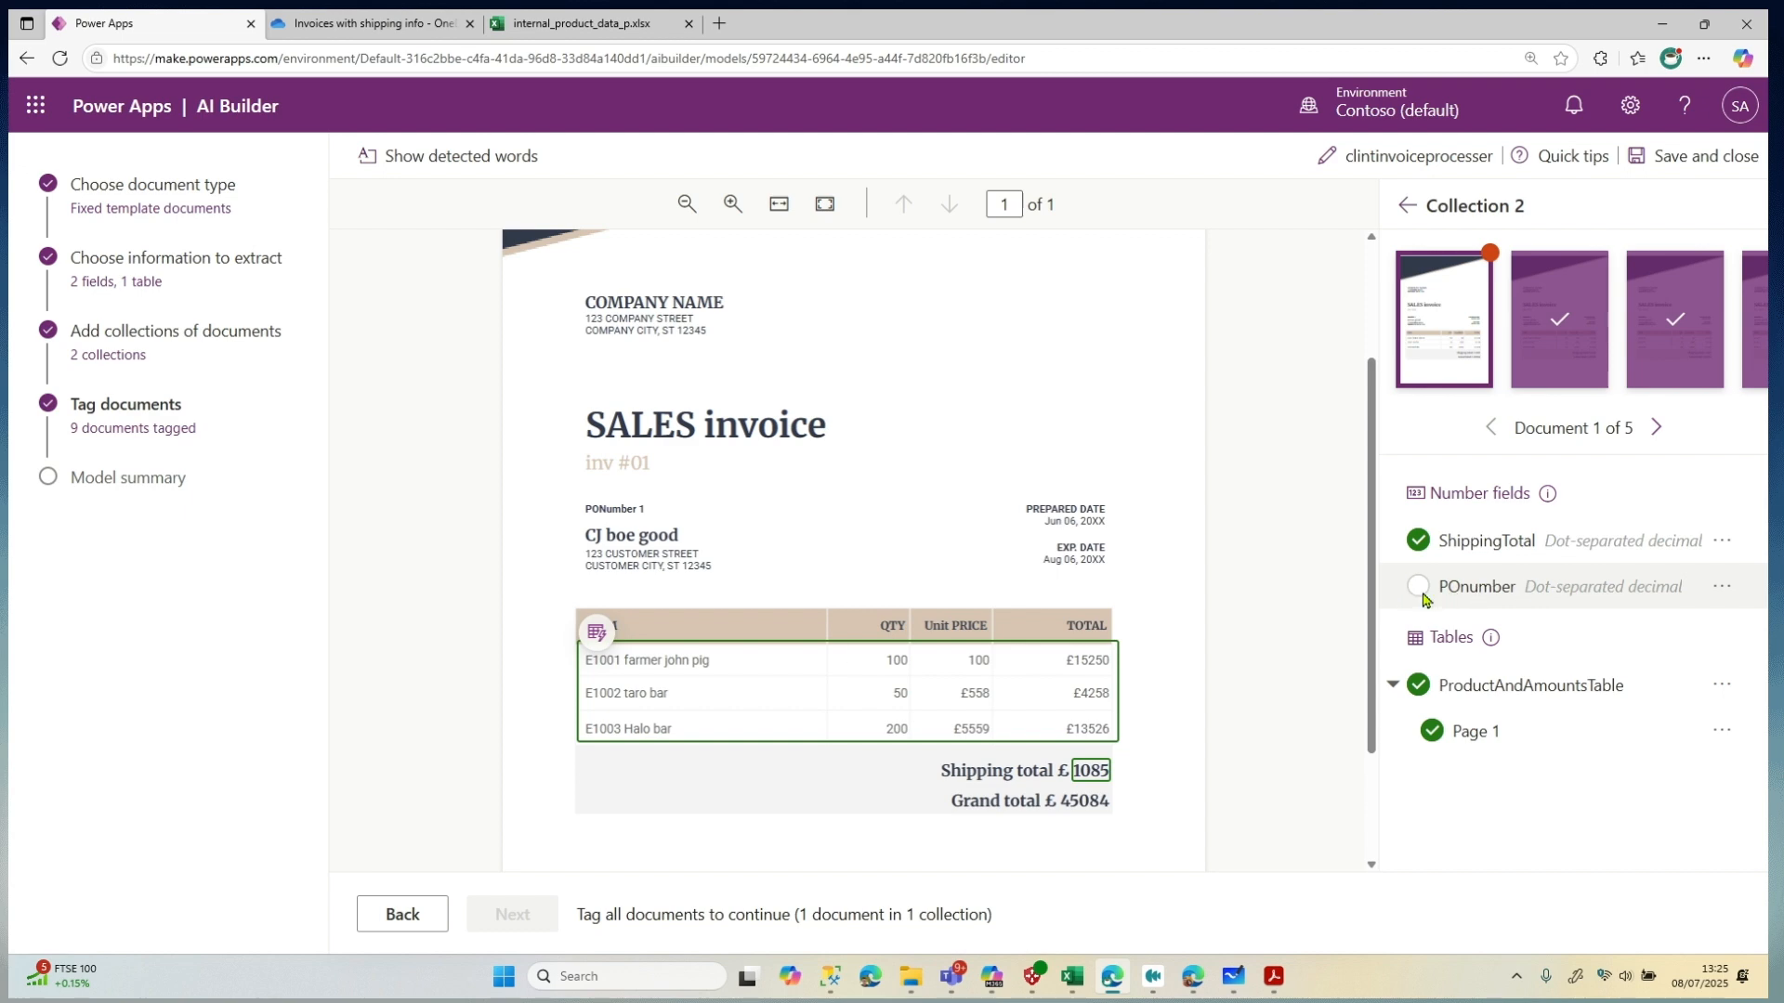
{"action": "left_click", "coordinate": [650, 507]}
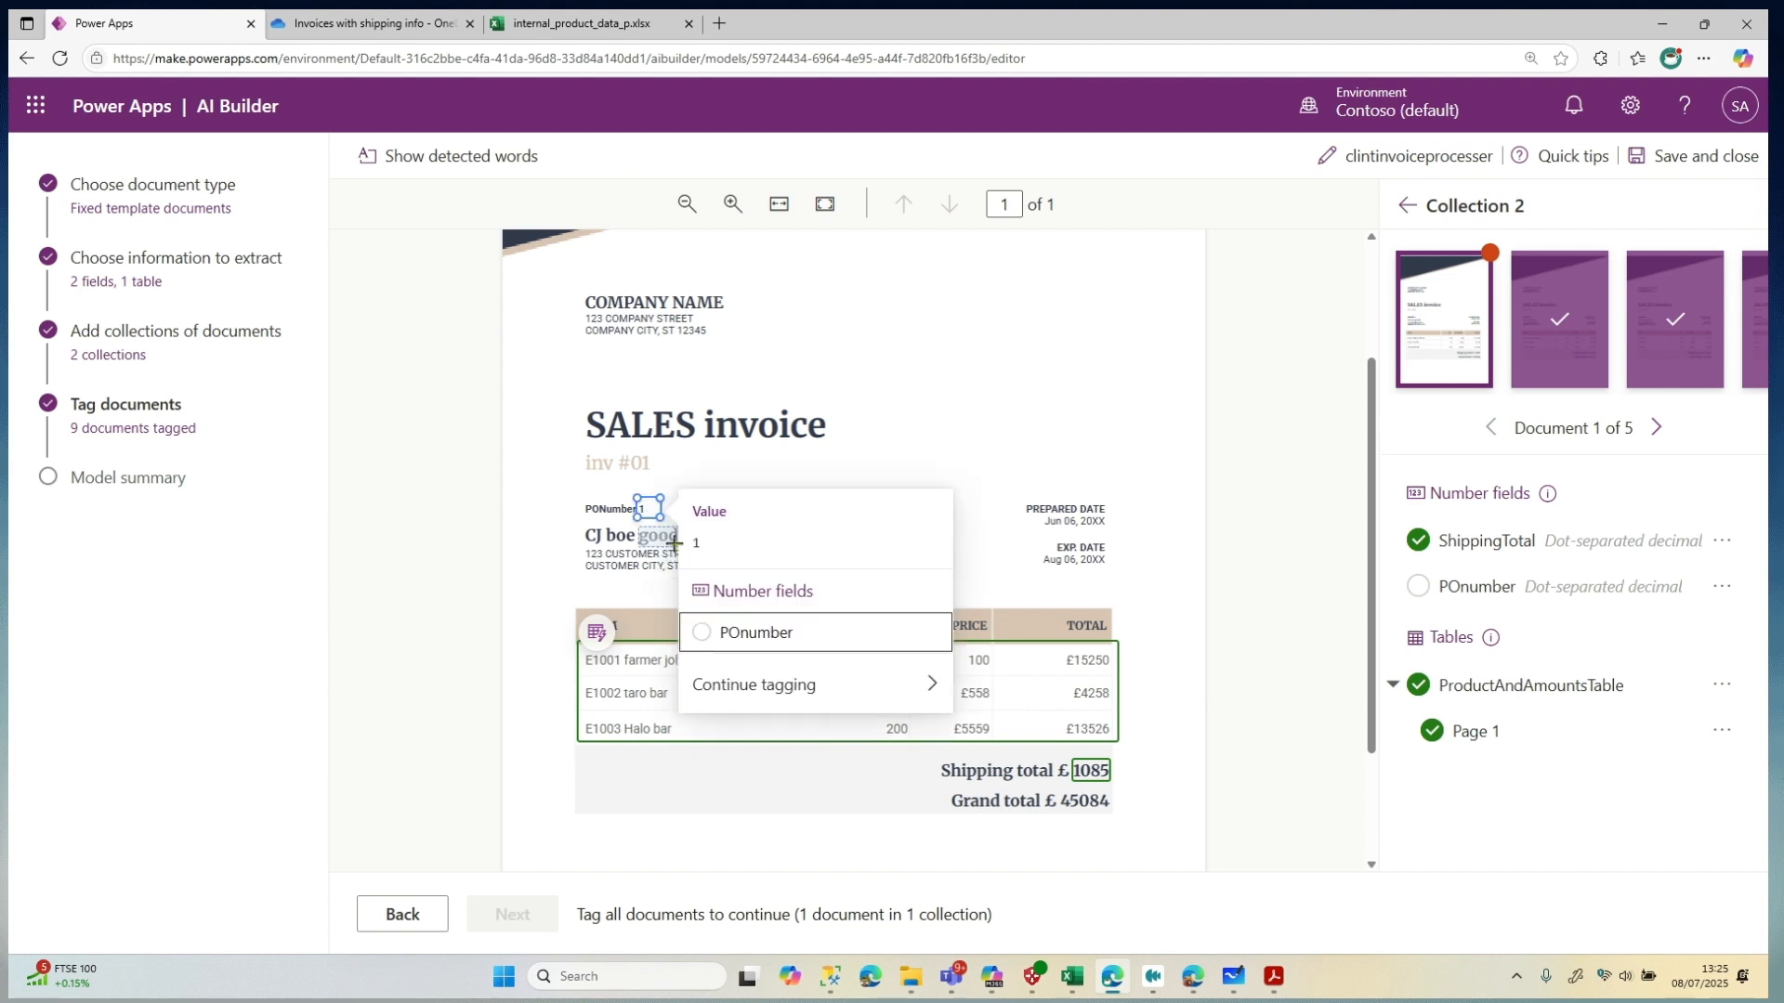
{"action": "left_click", "coordinate": [706, 637]}
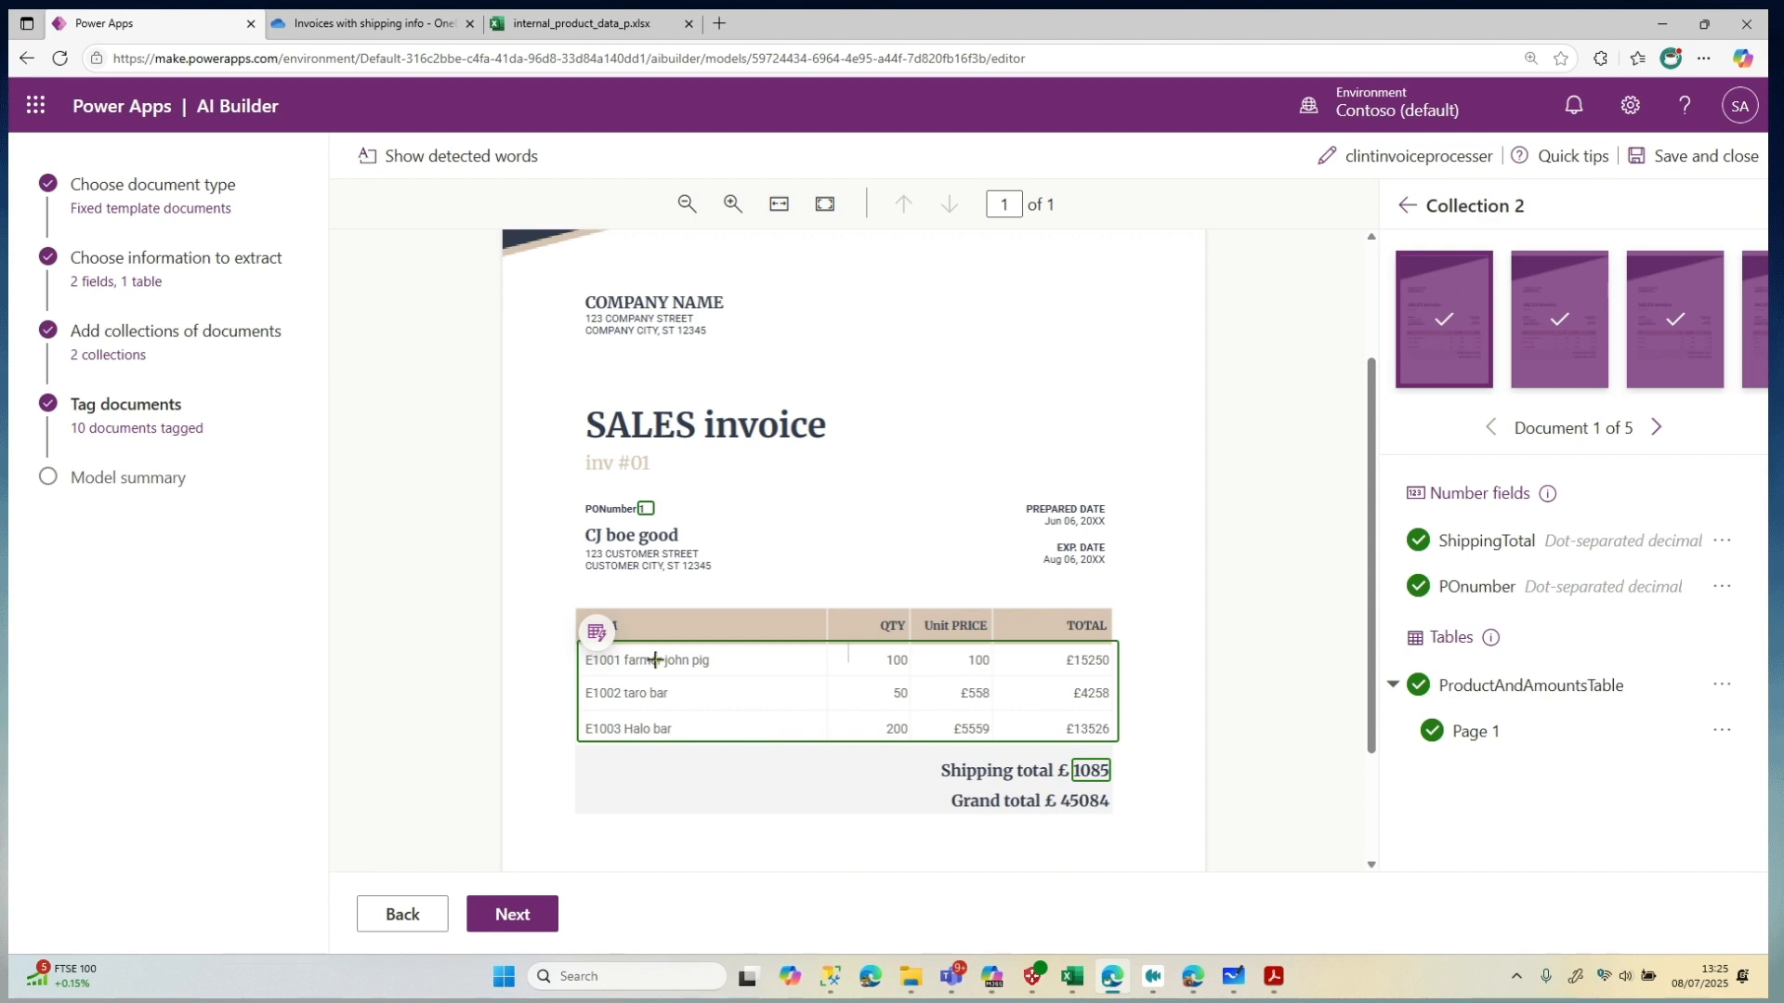
Check the Item, Quantity, Unit Price and Amount column assignments of the ProductAndAmountsTable tag in table editing, and close the table
{"action": "left_click", "coordinate": [599, 639]}
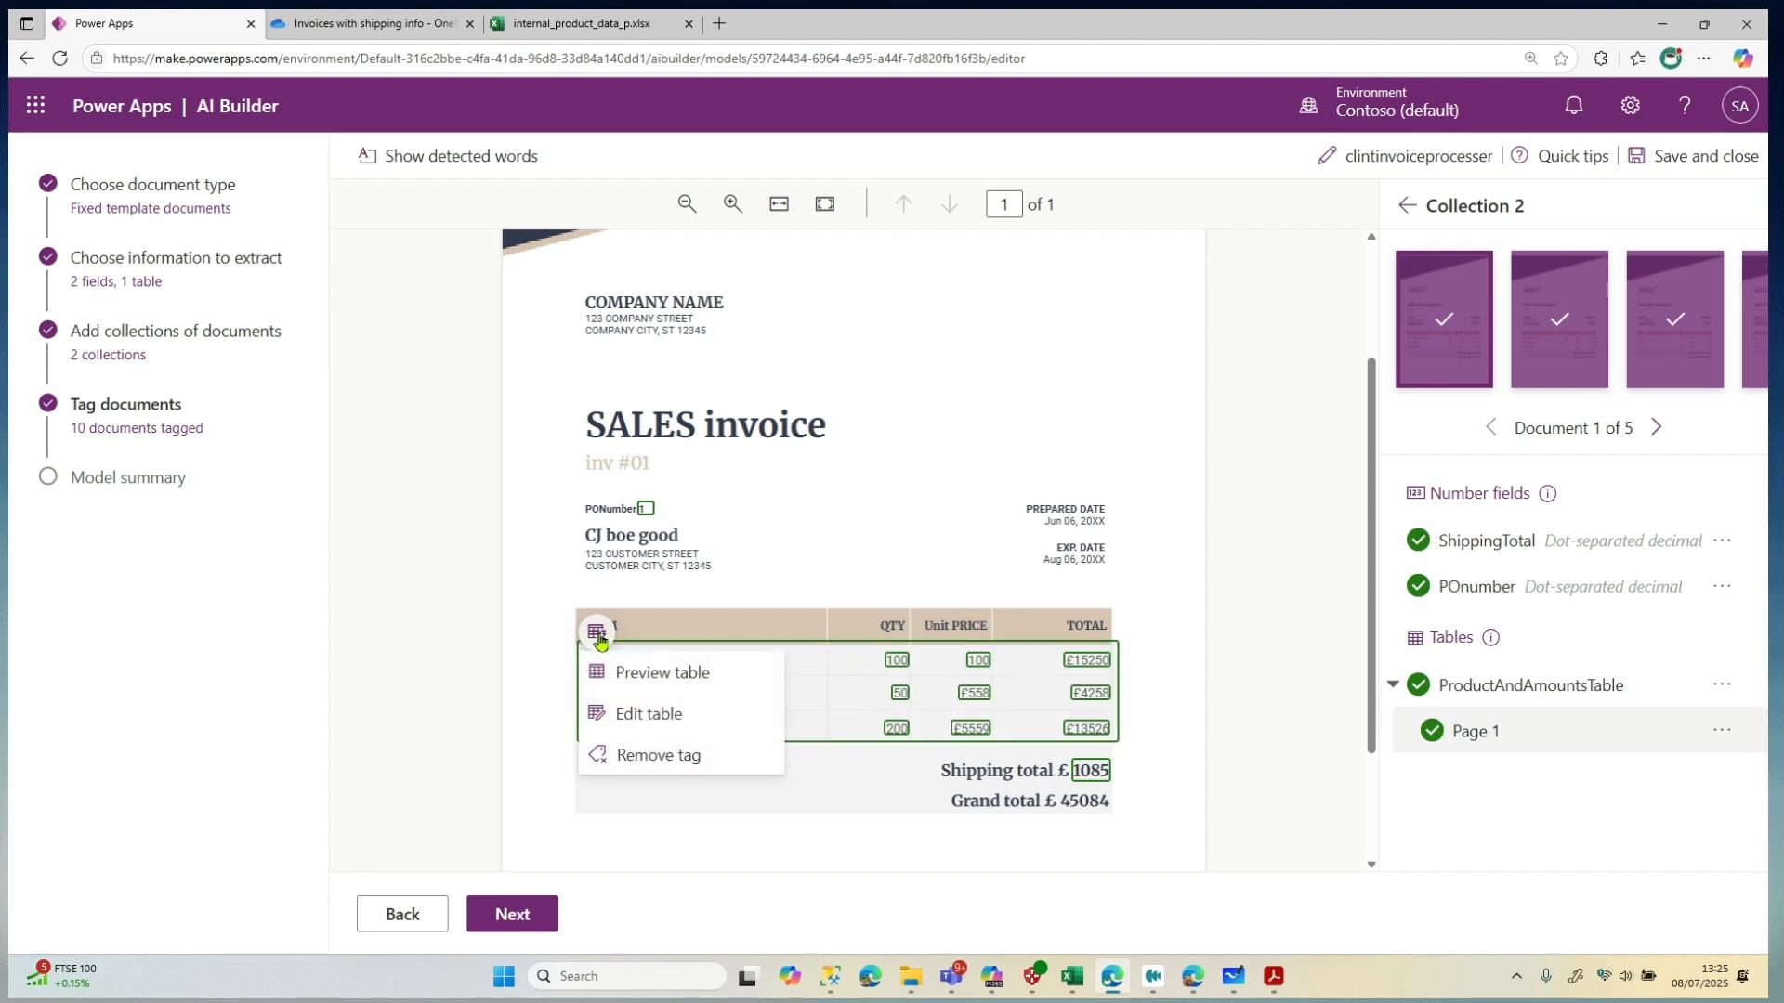
{"action": "left_click", "coordinate": [677, 721]}
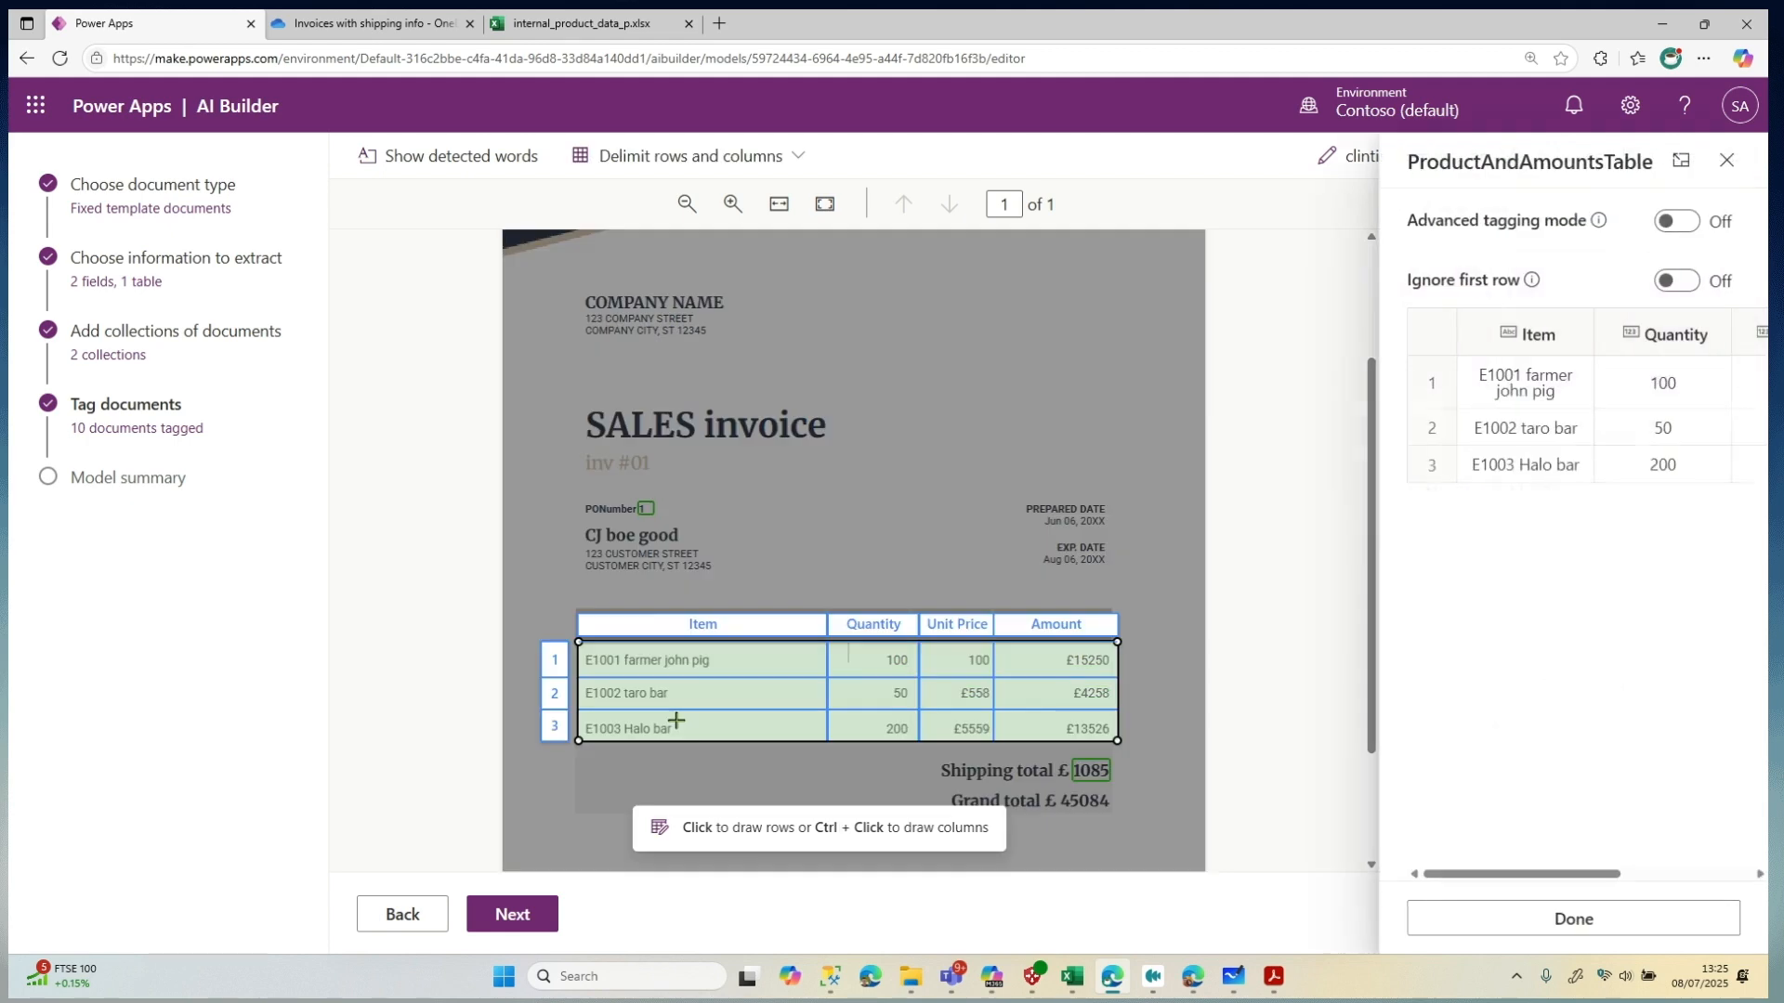
{"action": "left_click", "coordinate": [719, 629]}
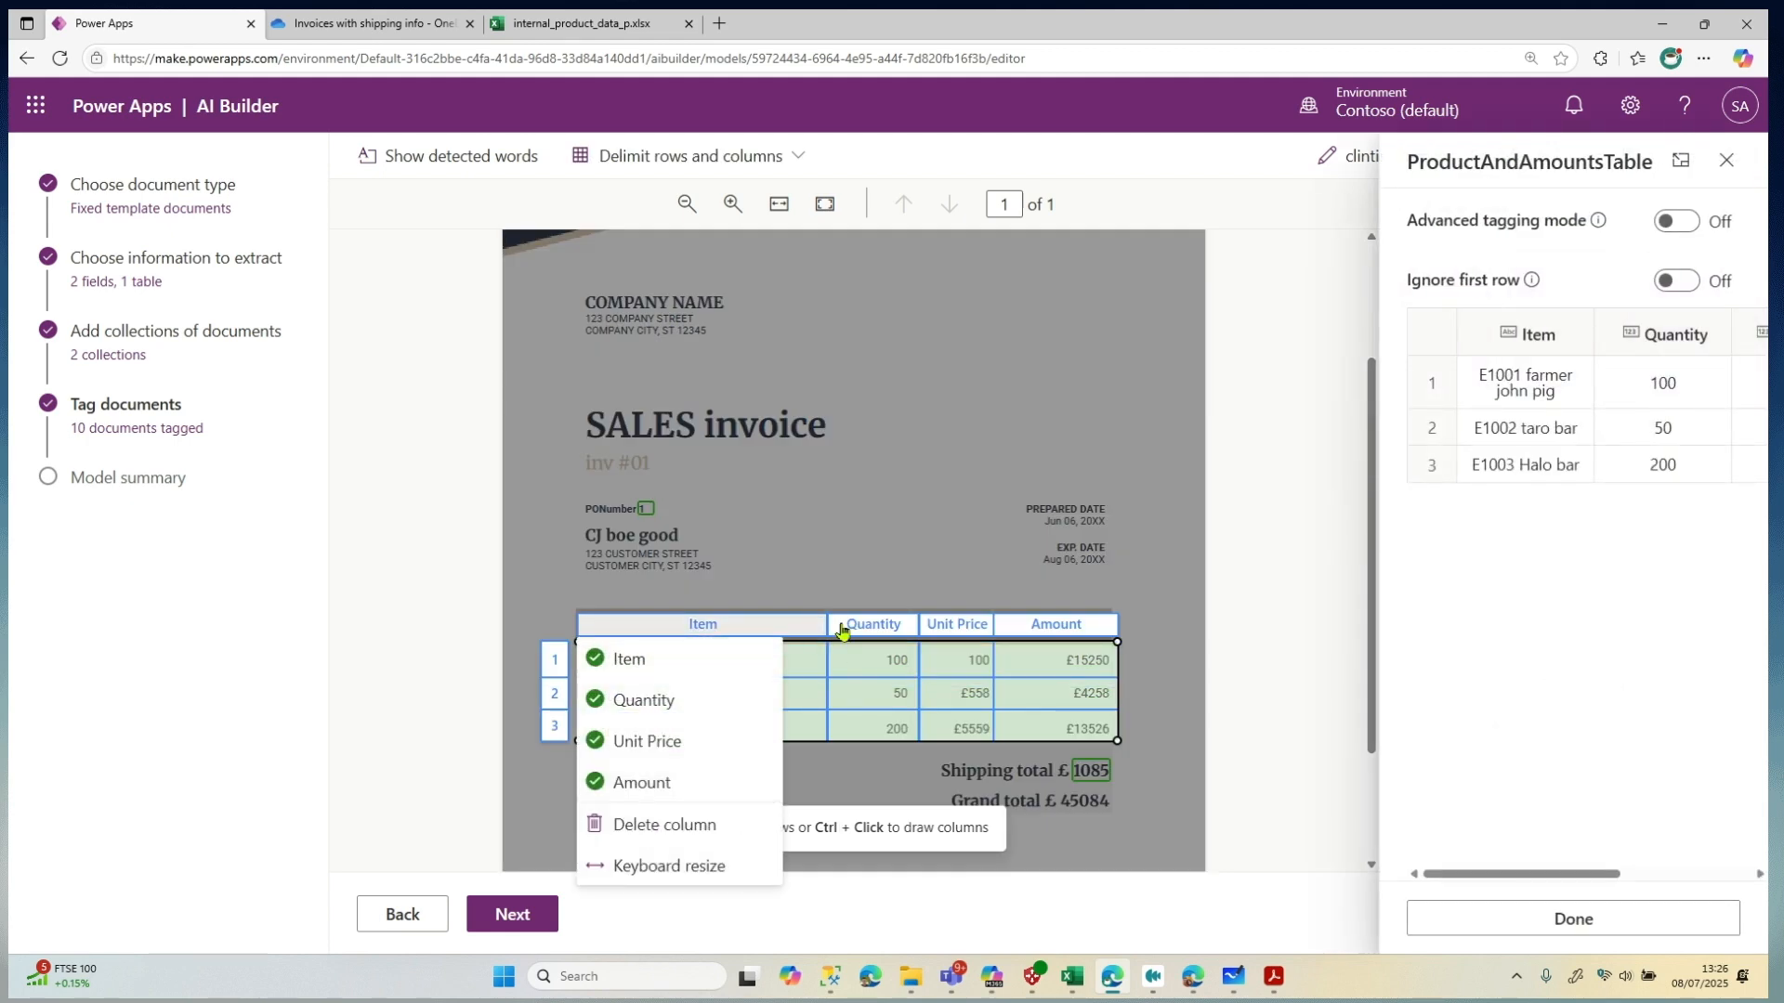
{"action": "left_click", "coordinate": [843, 631]}
{"action": "left_click", "coordinate": [949, 628]}
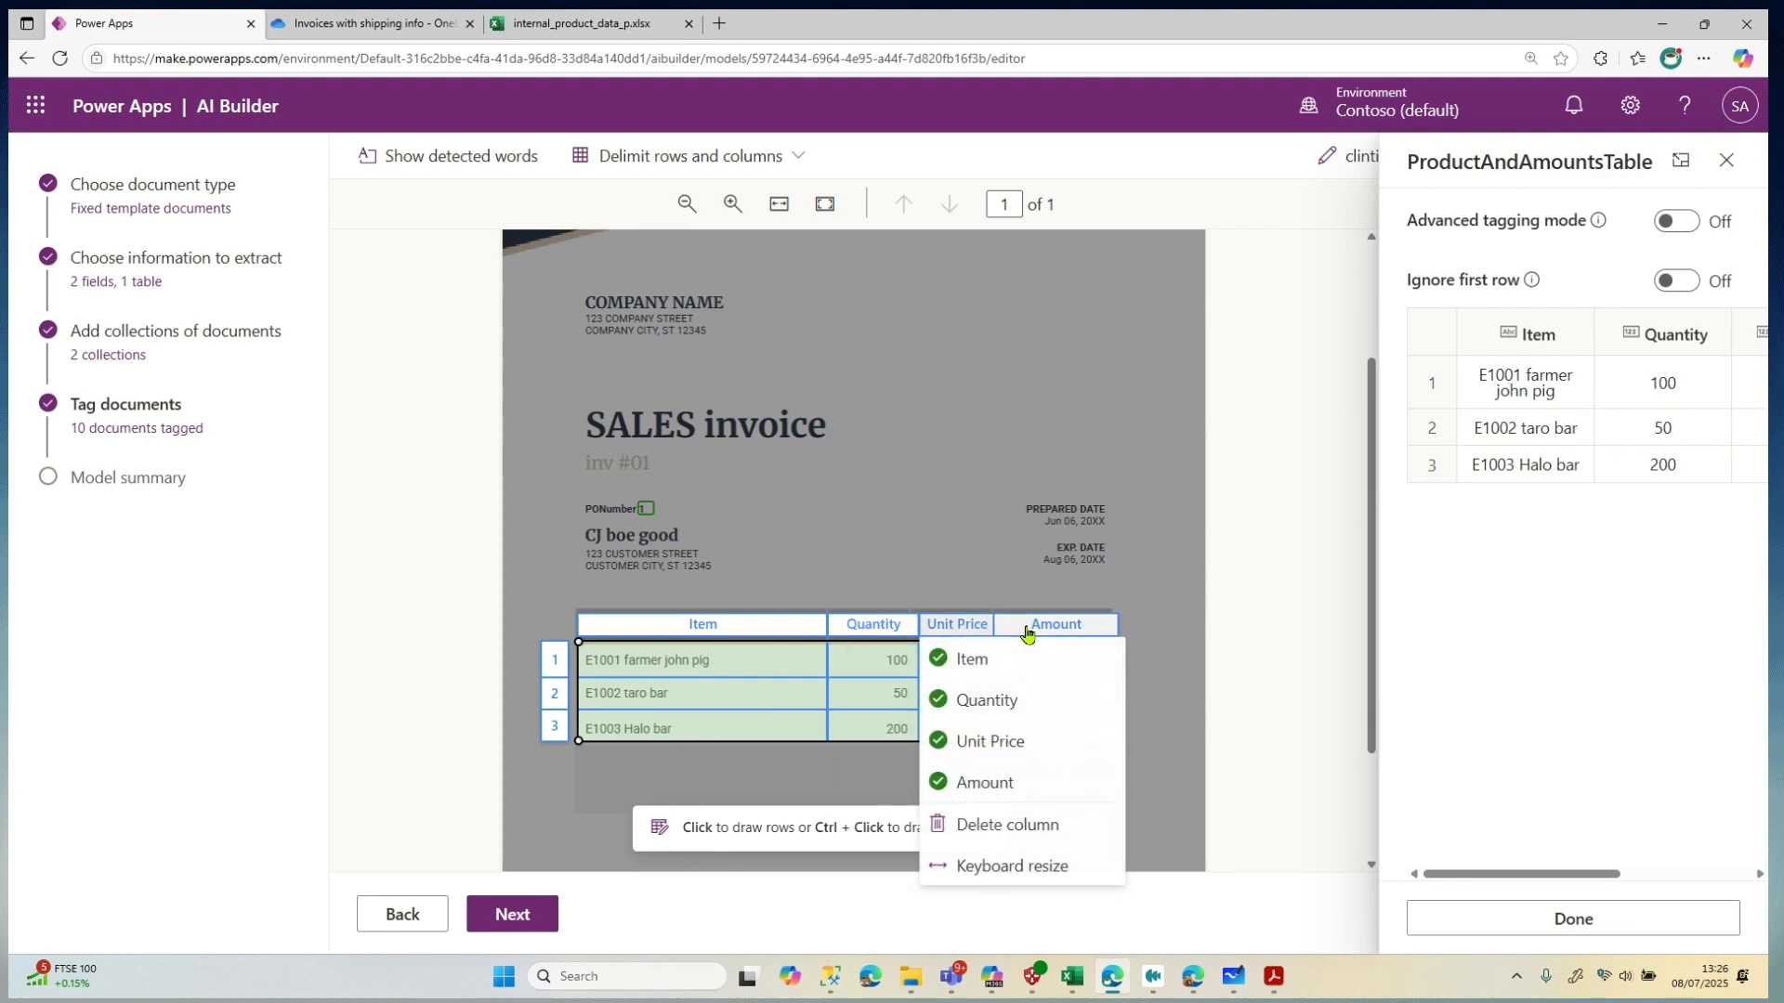
{"action": "left_click", "coordinate": [1026, 632]}
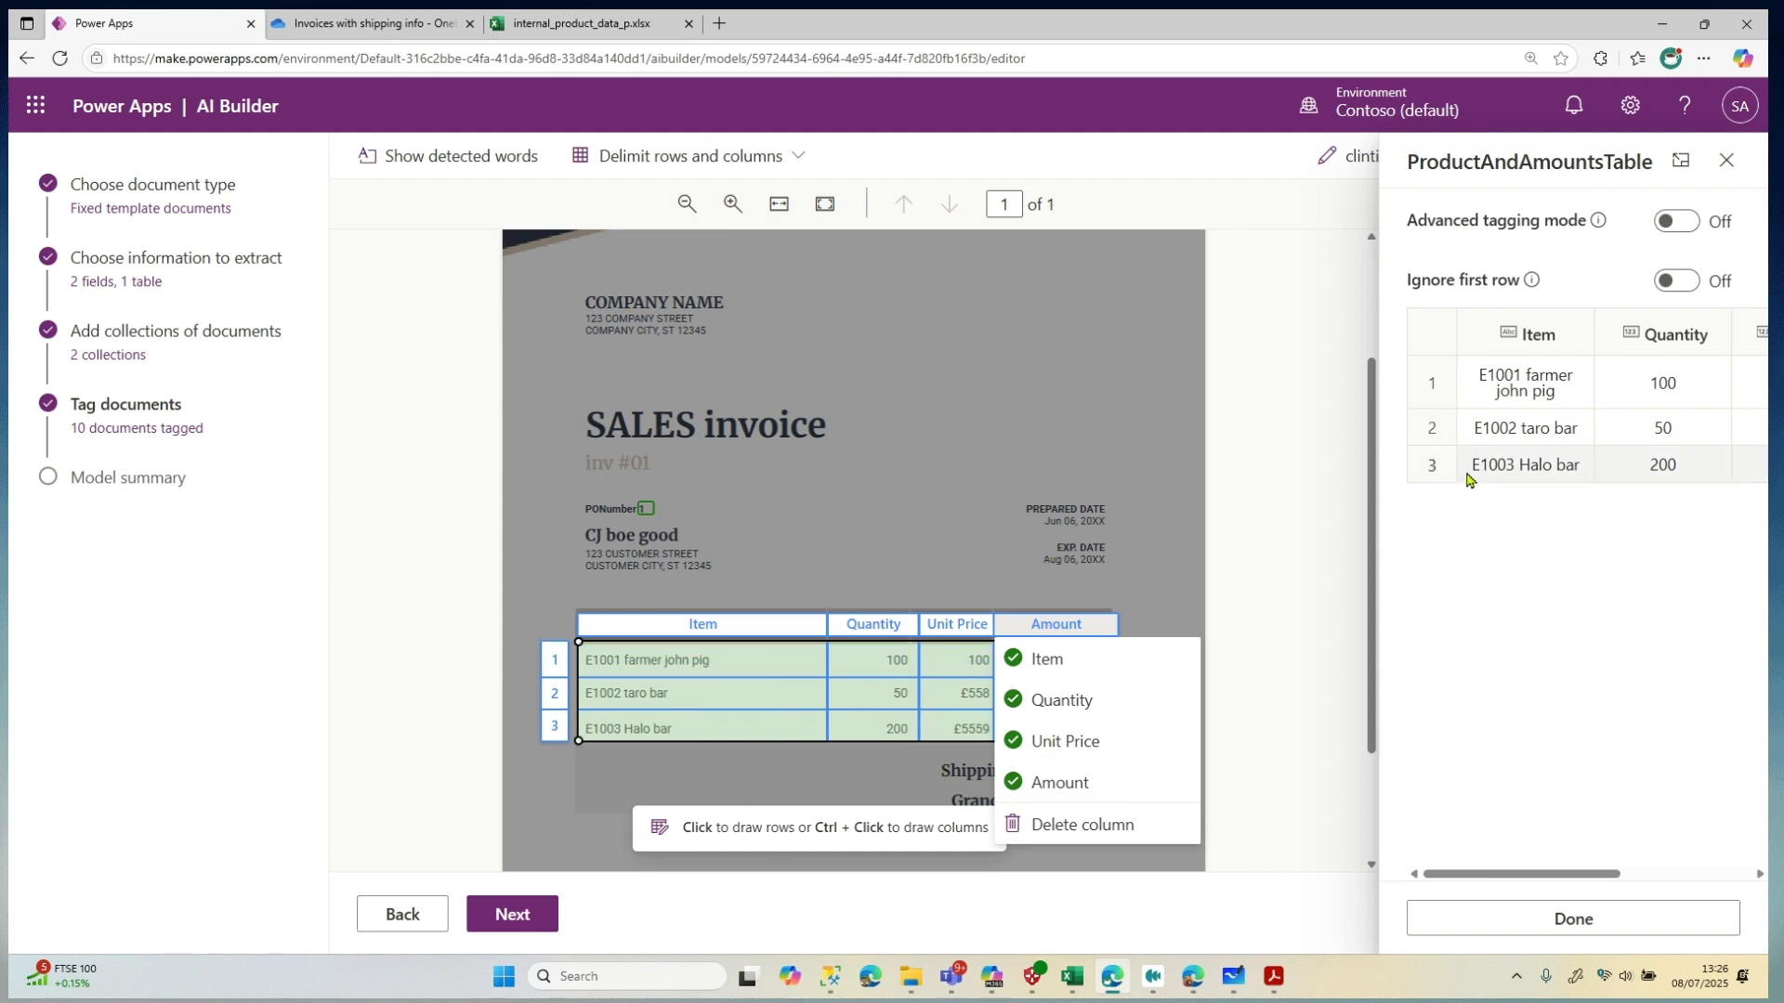
{"action": "mouse_move", "coordinate": [1445, 876]}
{"action": "left_mouse_down"}
{"action": "mouse_move", "coordinate": [1586, 889]}
{"action": "mouse_move", "coordinate": [1419, 887]}
{"action": "left_mouse_up"}
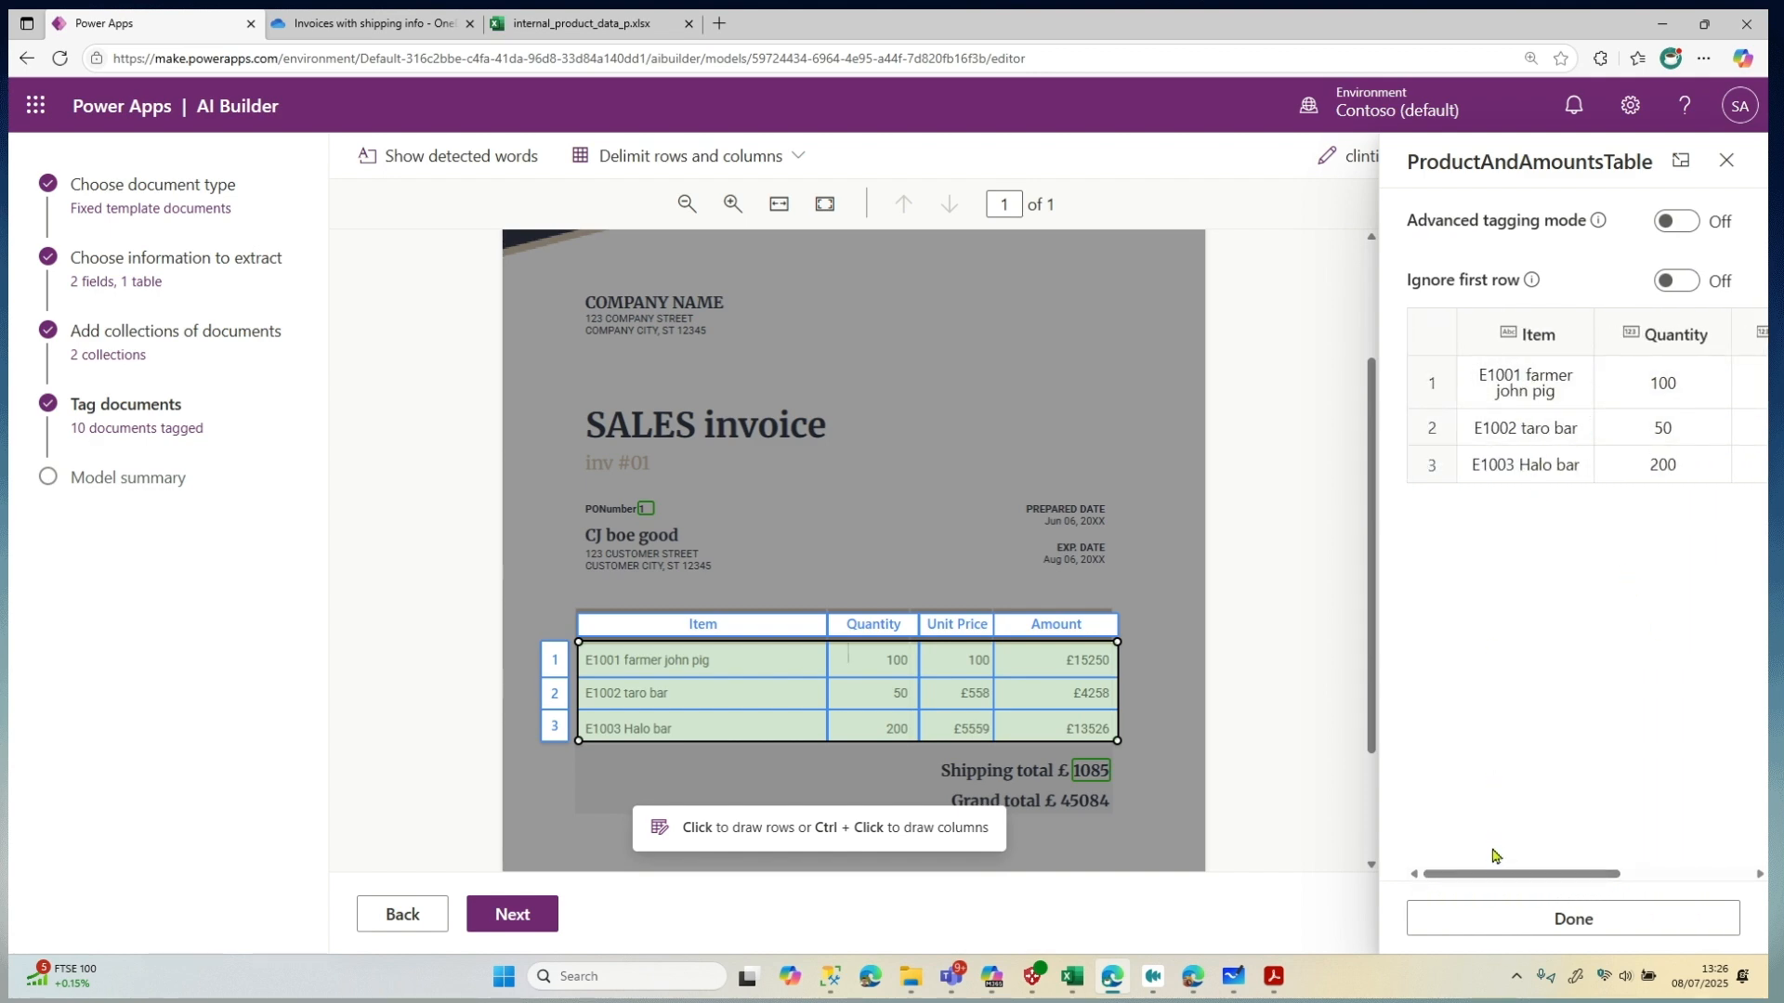
{"action": "left_click", "coordinate": [1573, 918]}
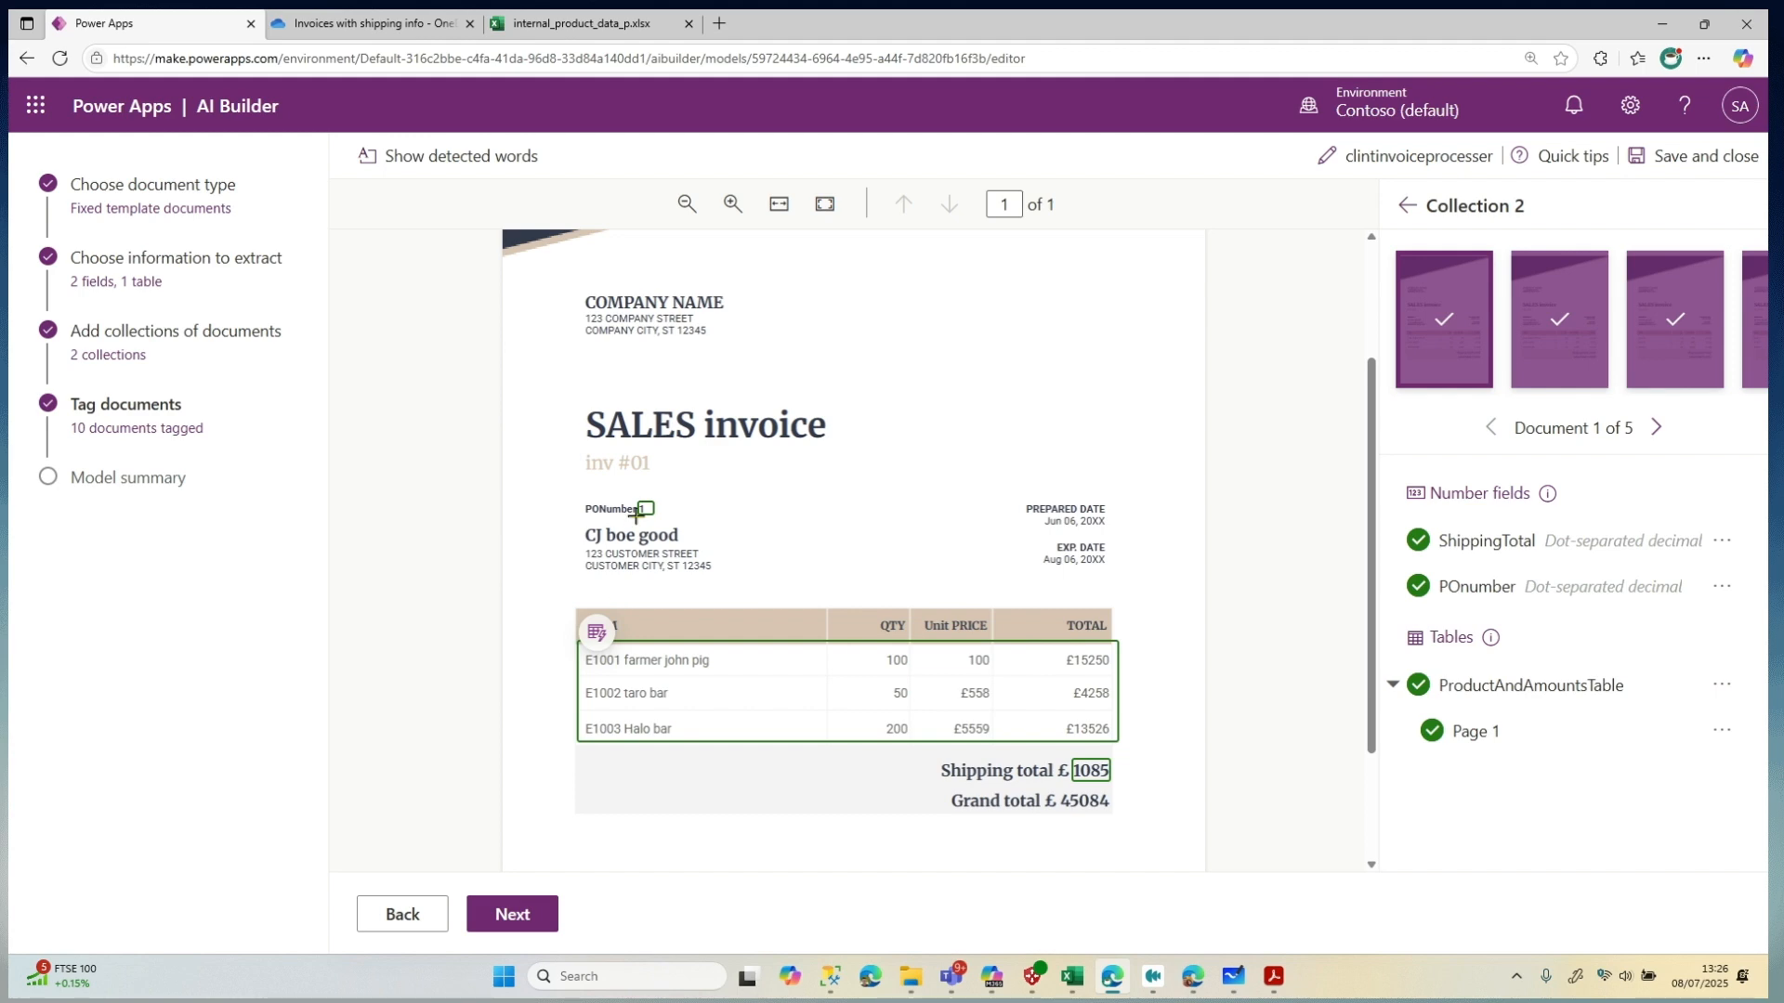
Review the model summary, save and close the draft without training, and publish the clintinvoiceprocesser model
{"action": "left_click", "coordinate": [478, 920]}
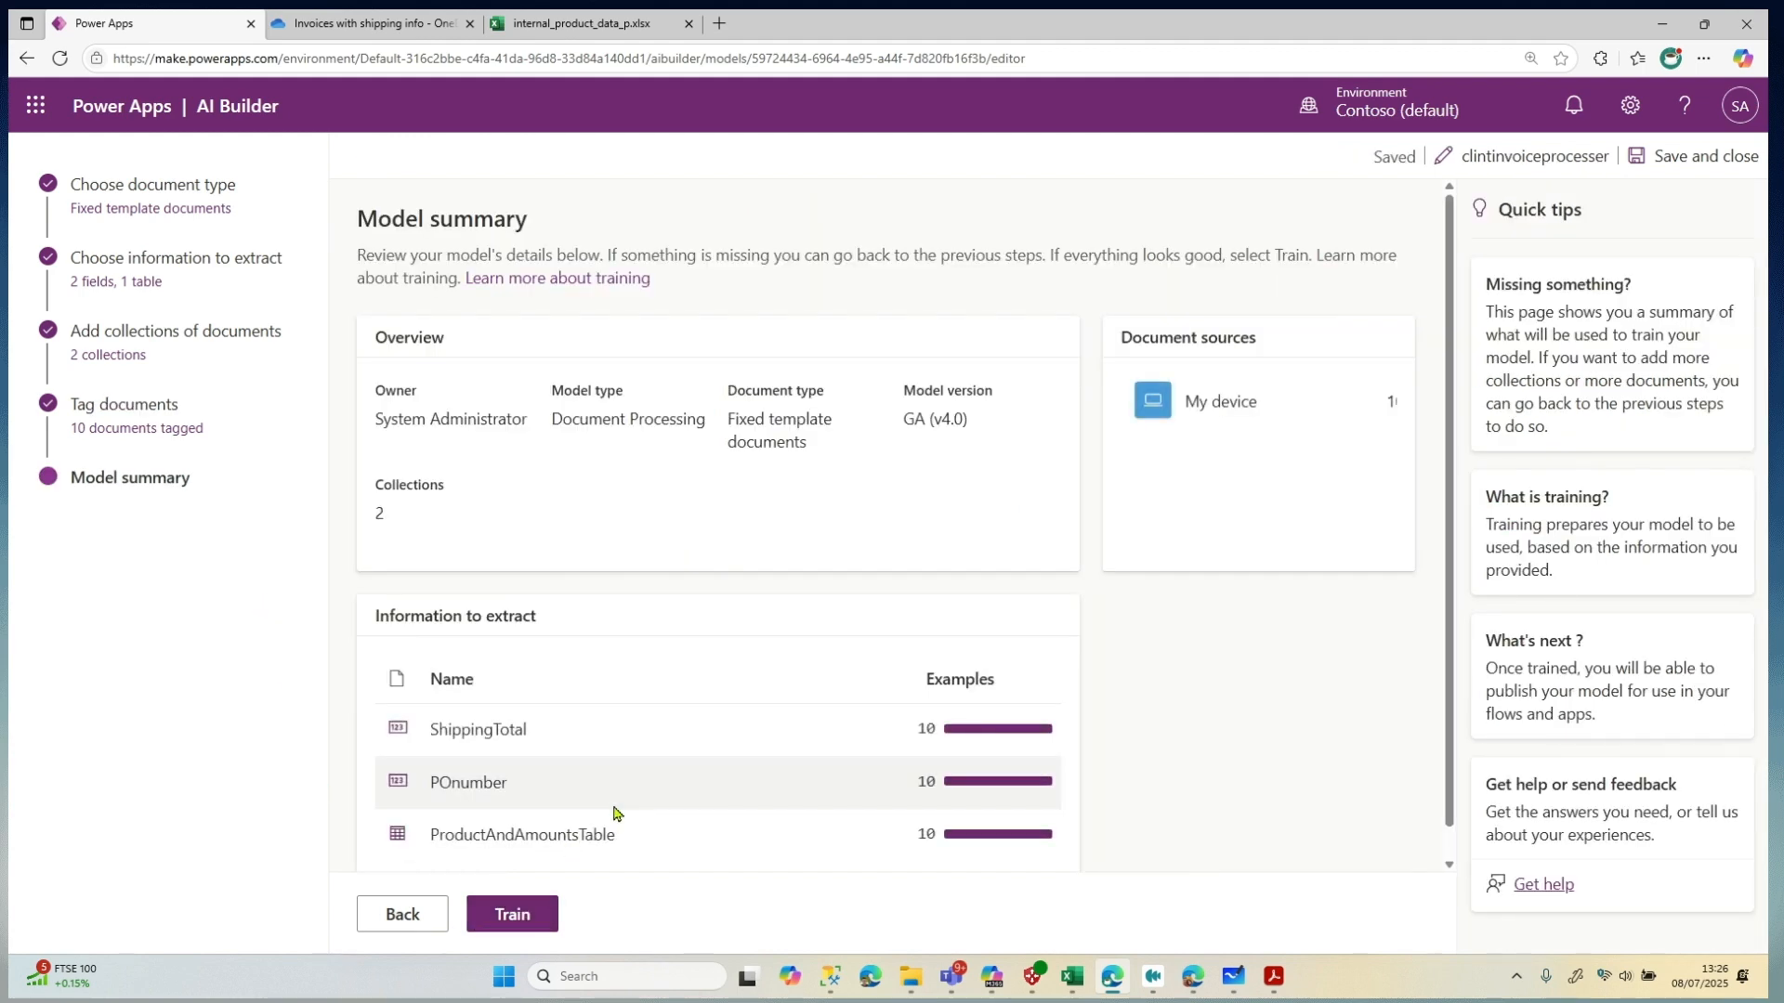
{"action": "scroll", "coordinate": [683, 543], "scroll_direction": "down", "scroll_amount": 1}
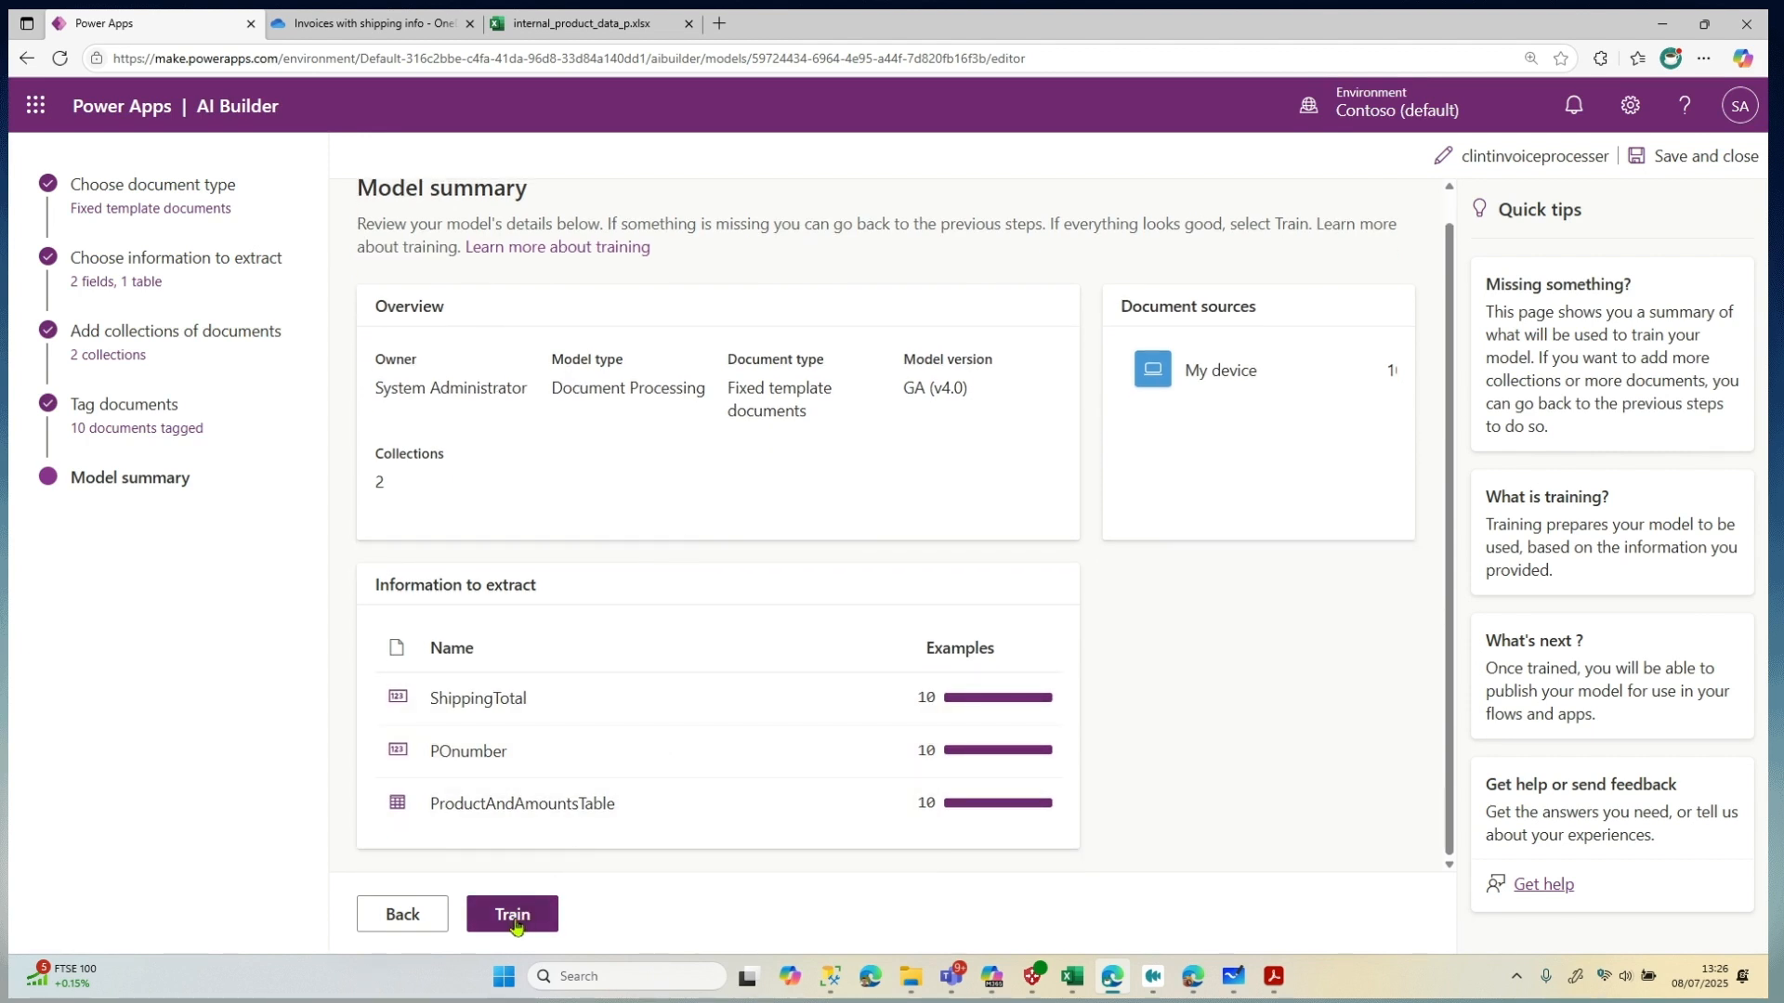
{"action": "left_click", "coordinate": [1708, 158]}
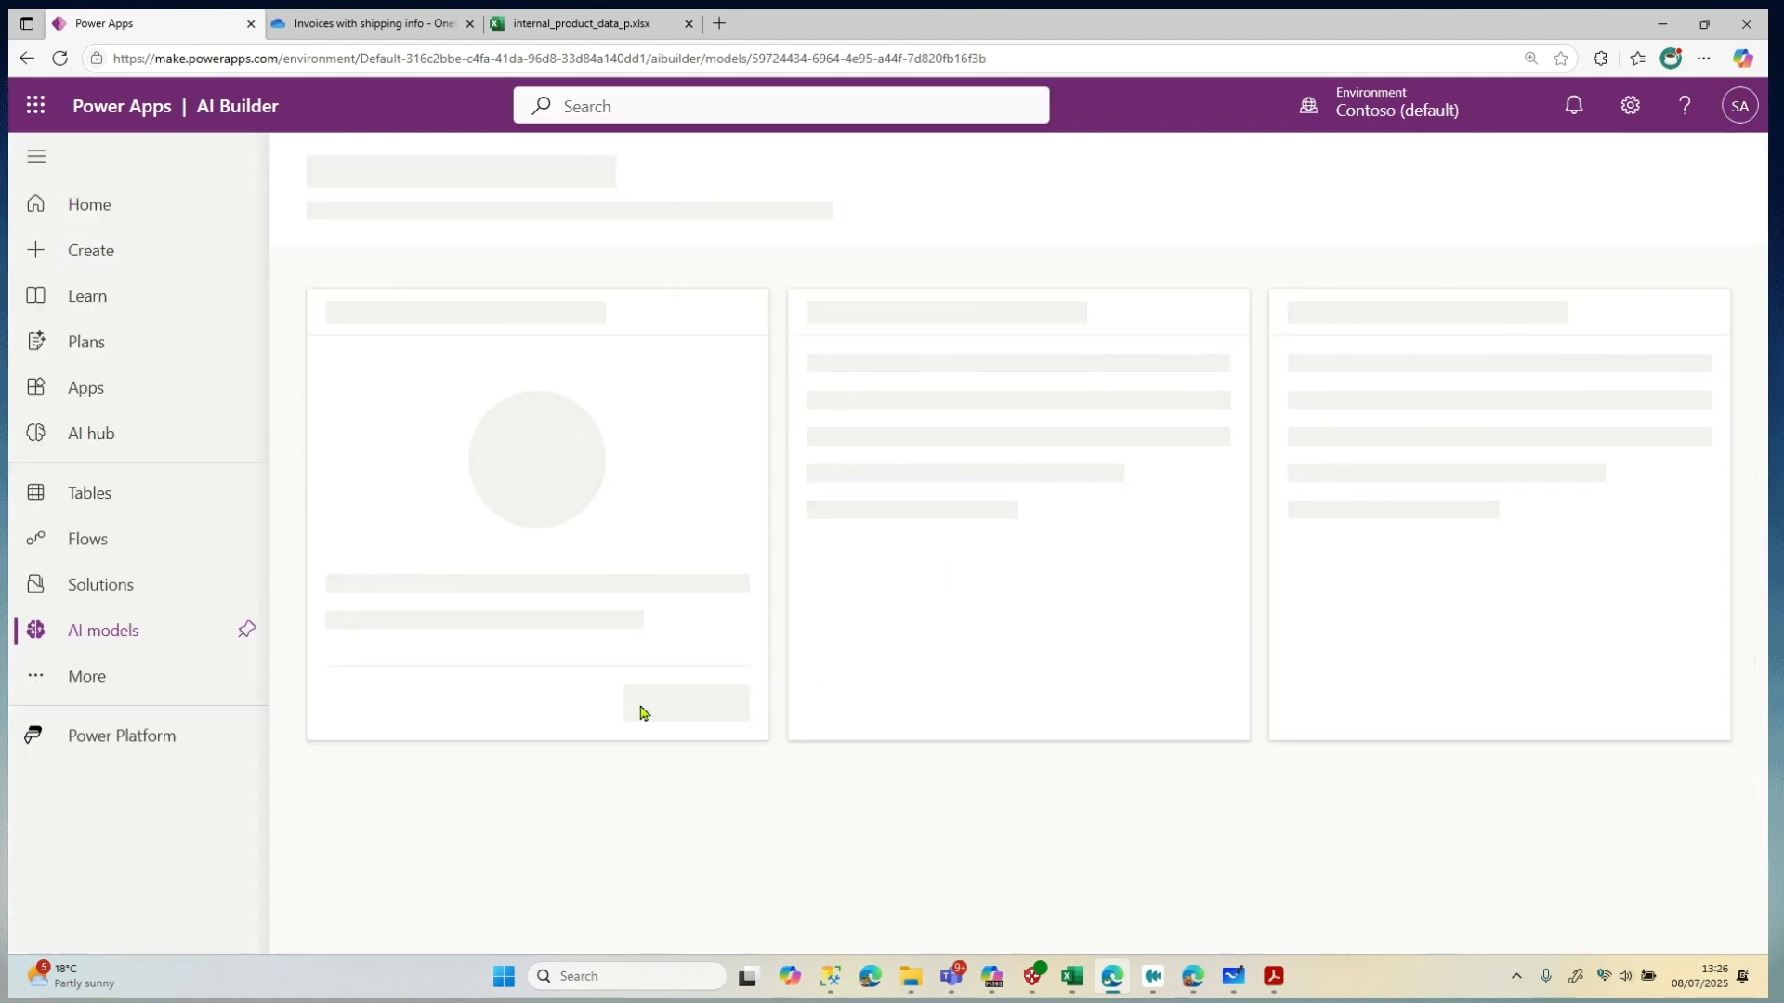
{"action": "left_click", "coordinate": [569, 834]}
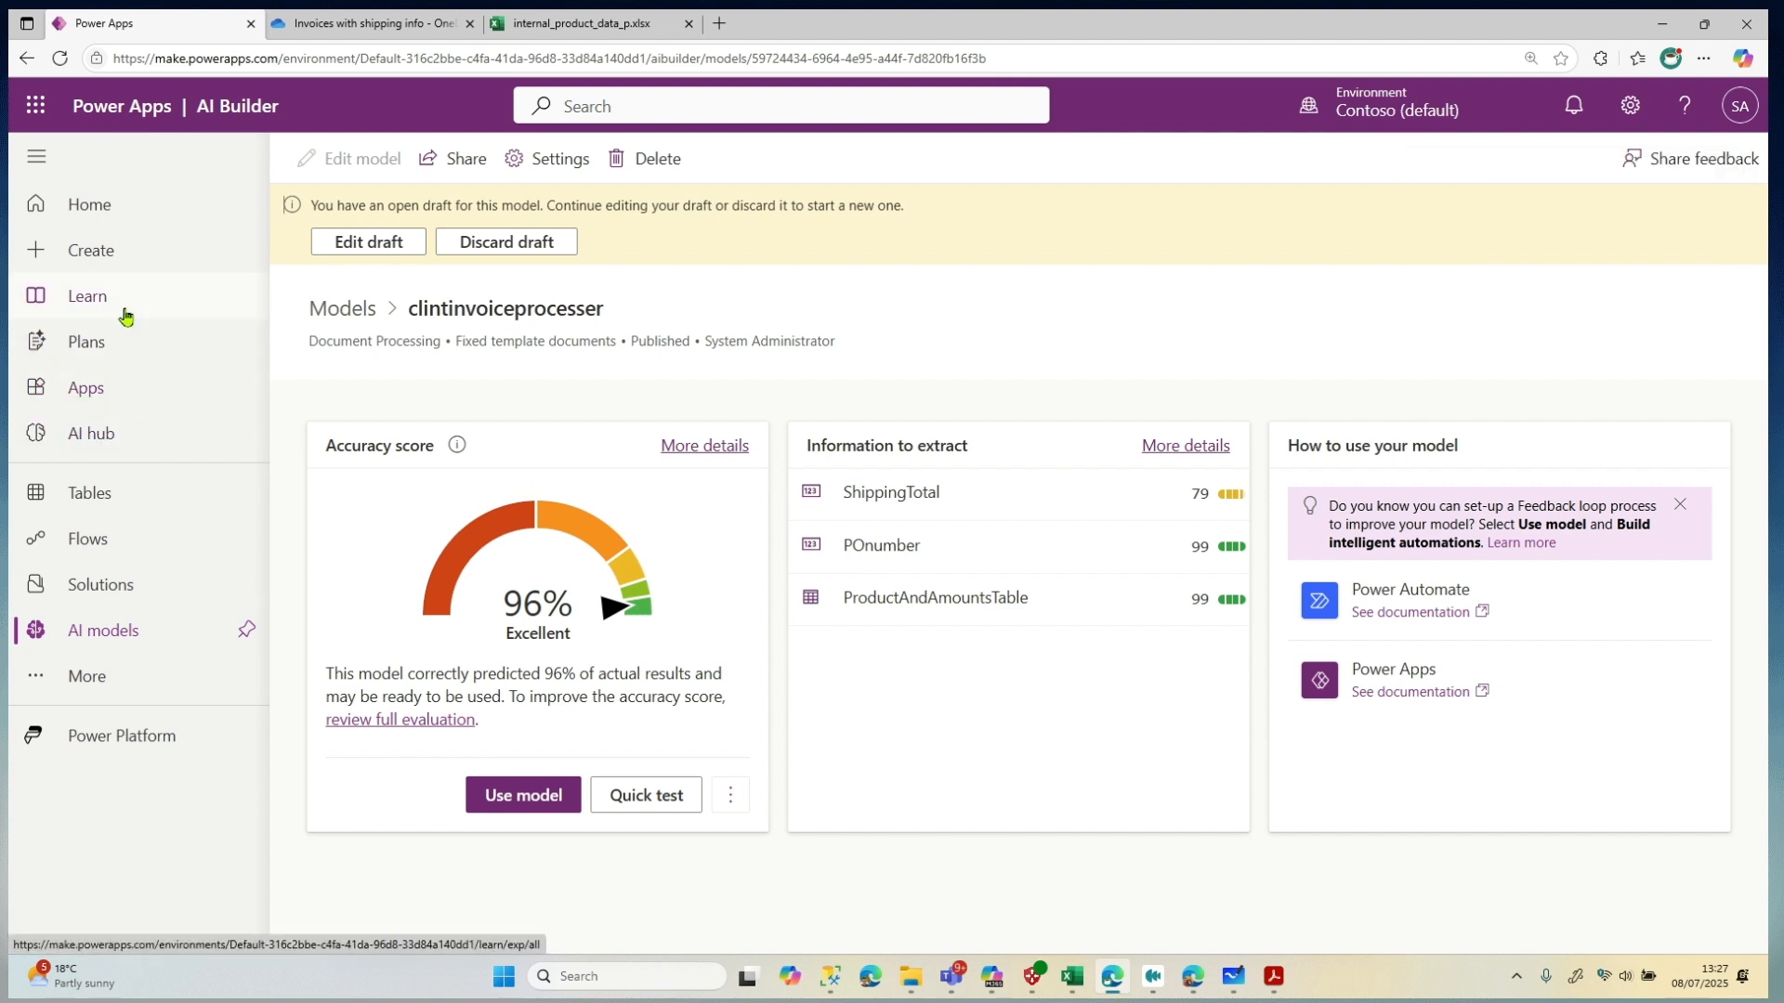
Open Power Automate at make.powerautomate.com in a new browser tab
{"action": "left_click", "coordinate": [719, 23]}
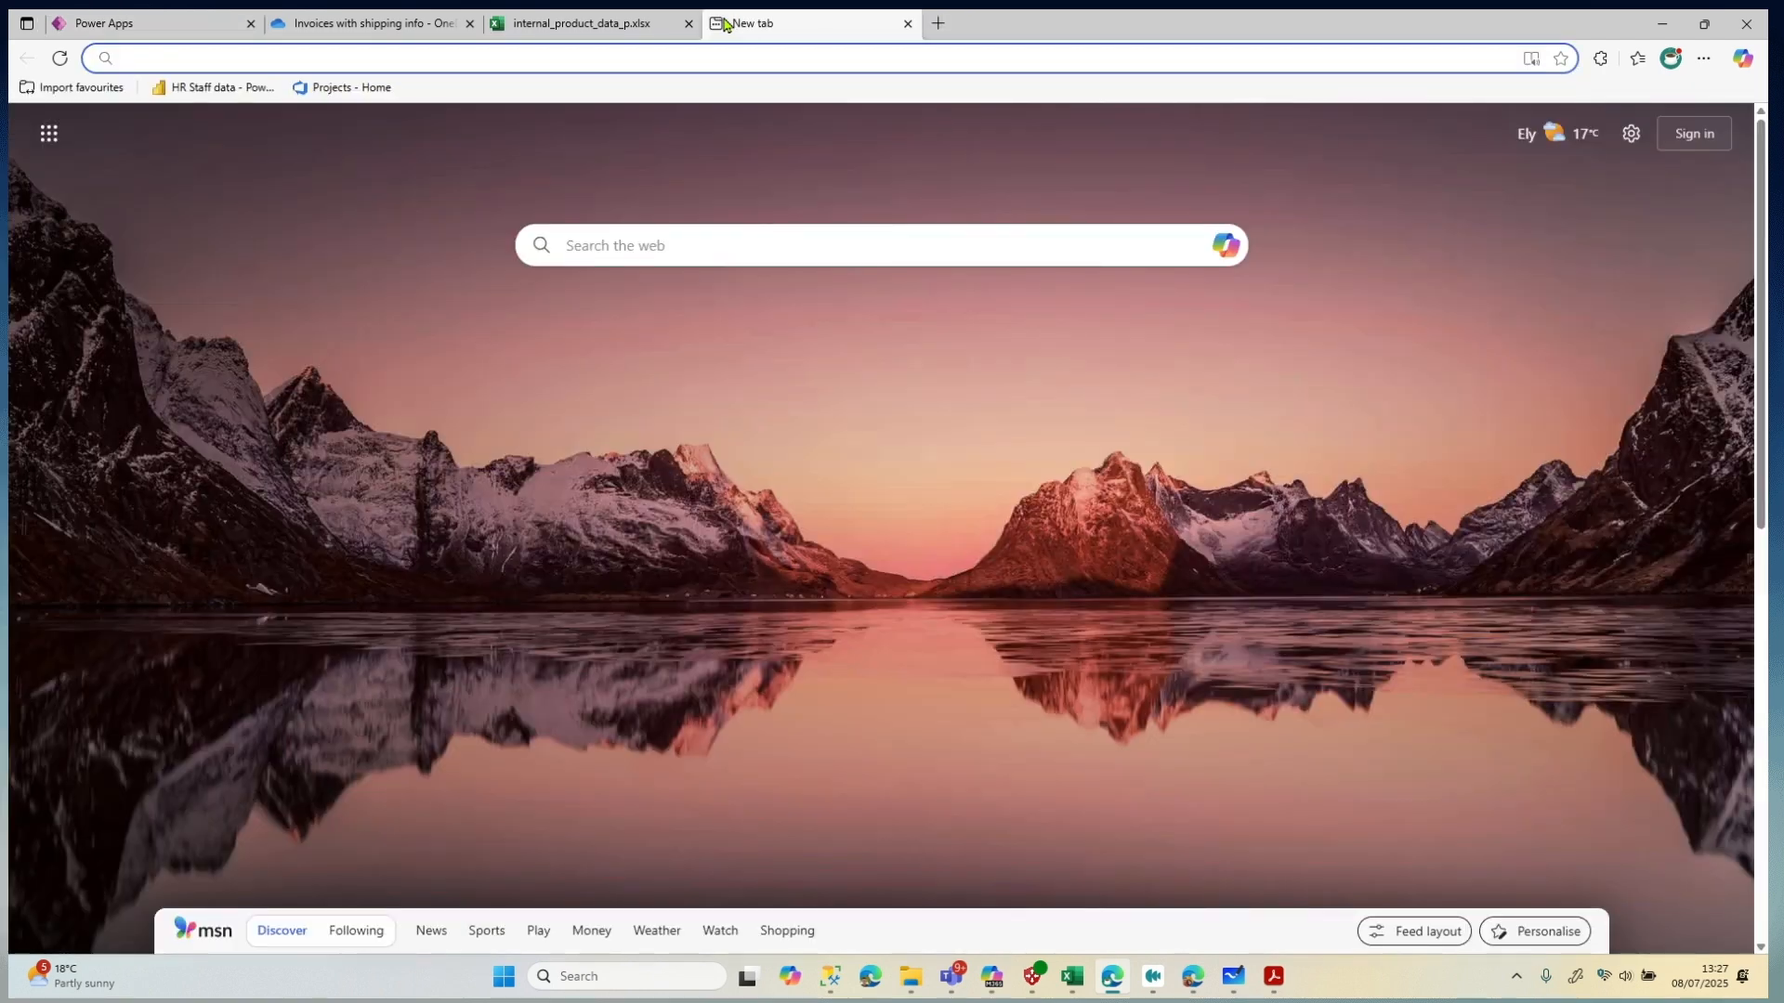
{"action": "type", "text": "make."}
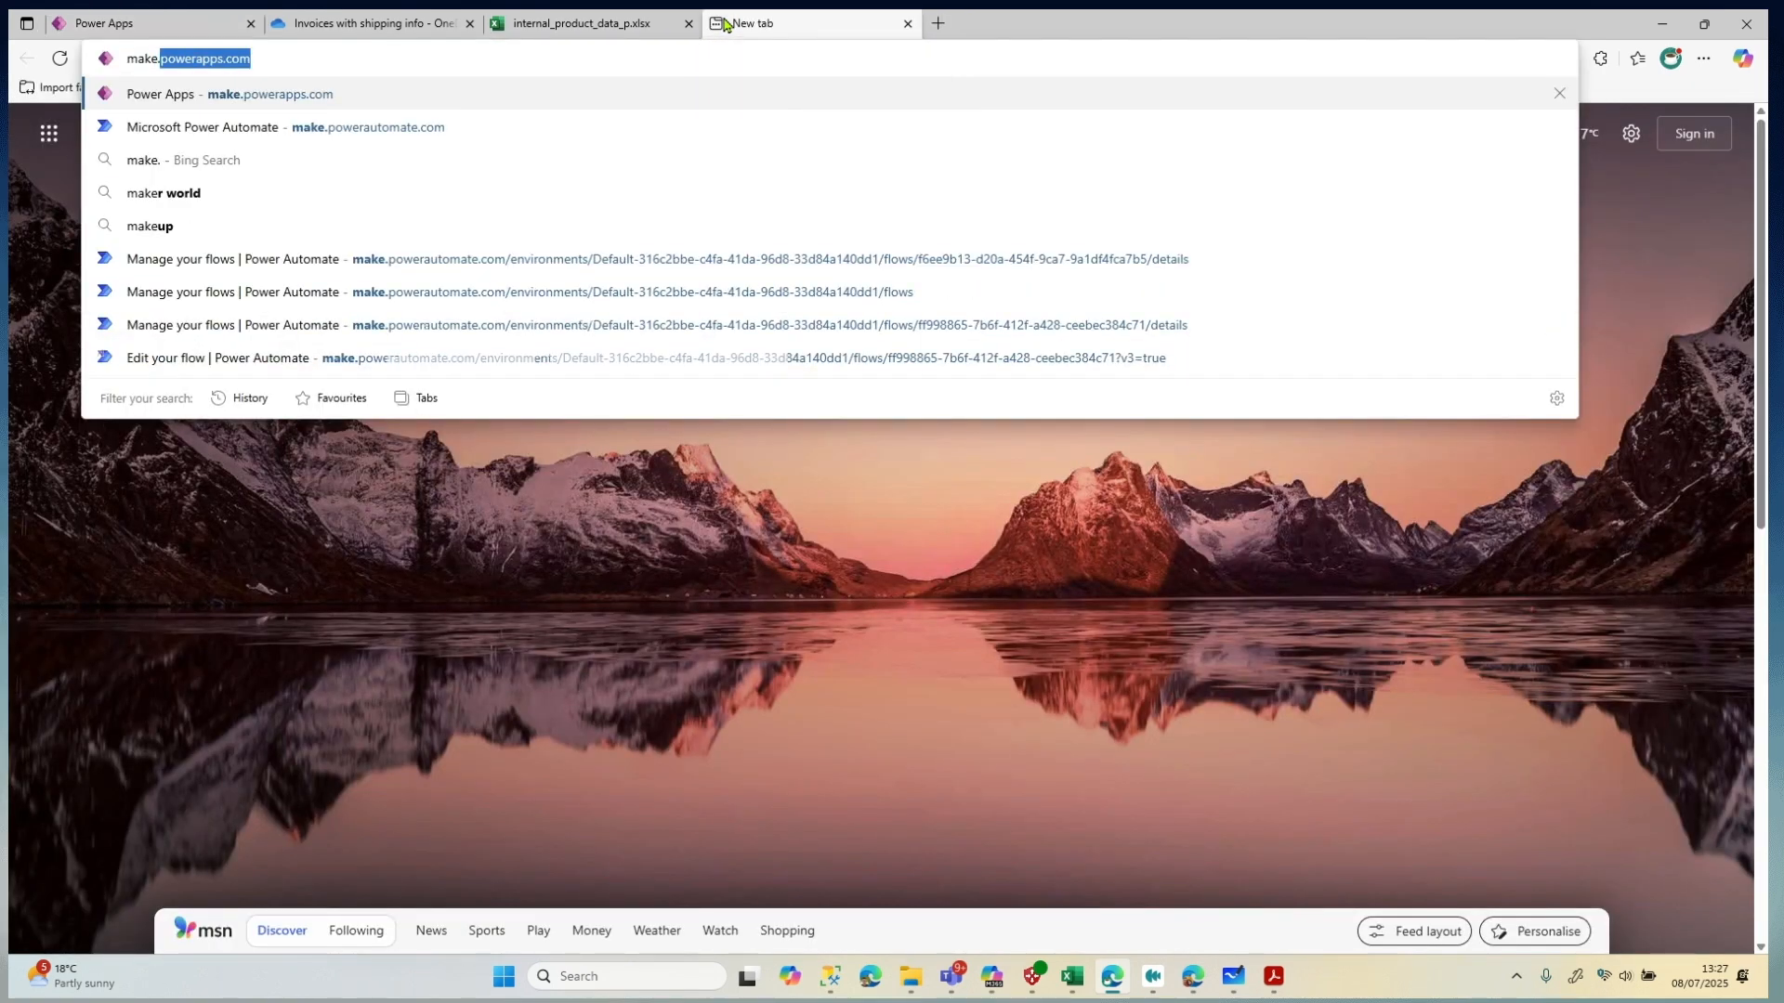
{"action": "type", "text": "poweau"}
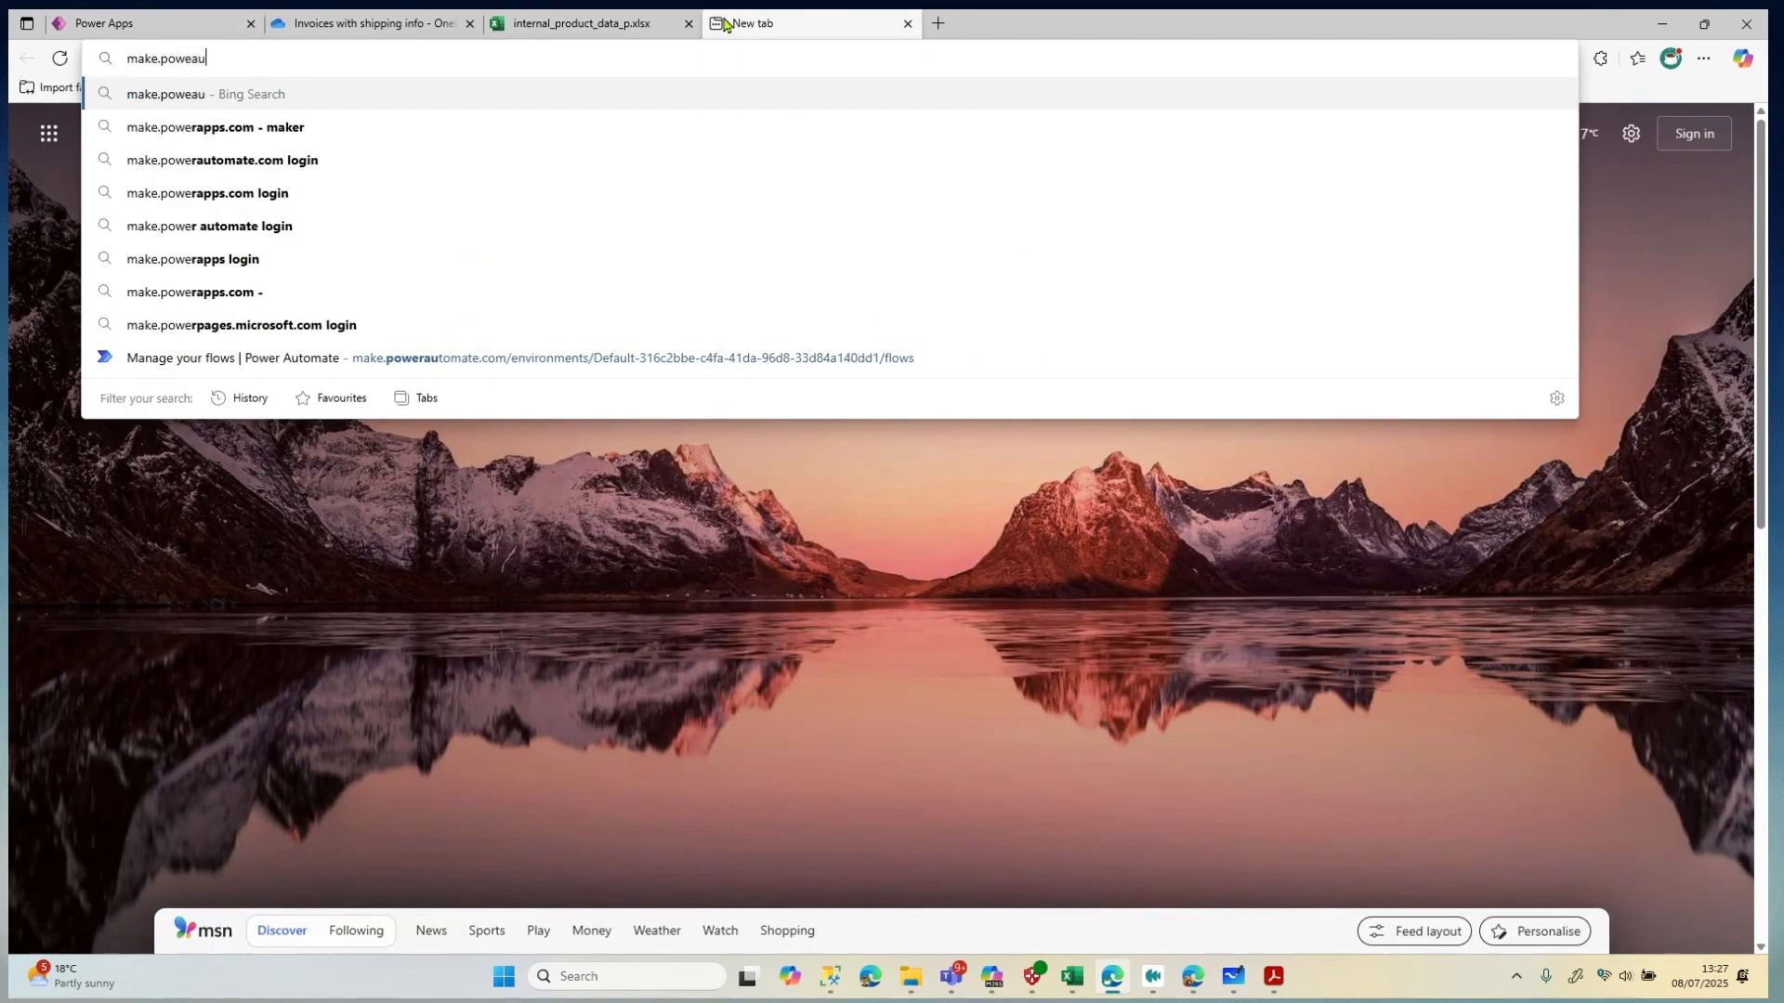
{"action": "type", "text": "tomate.com"}
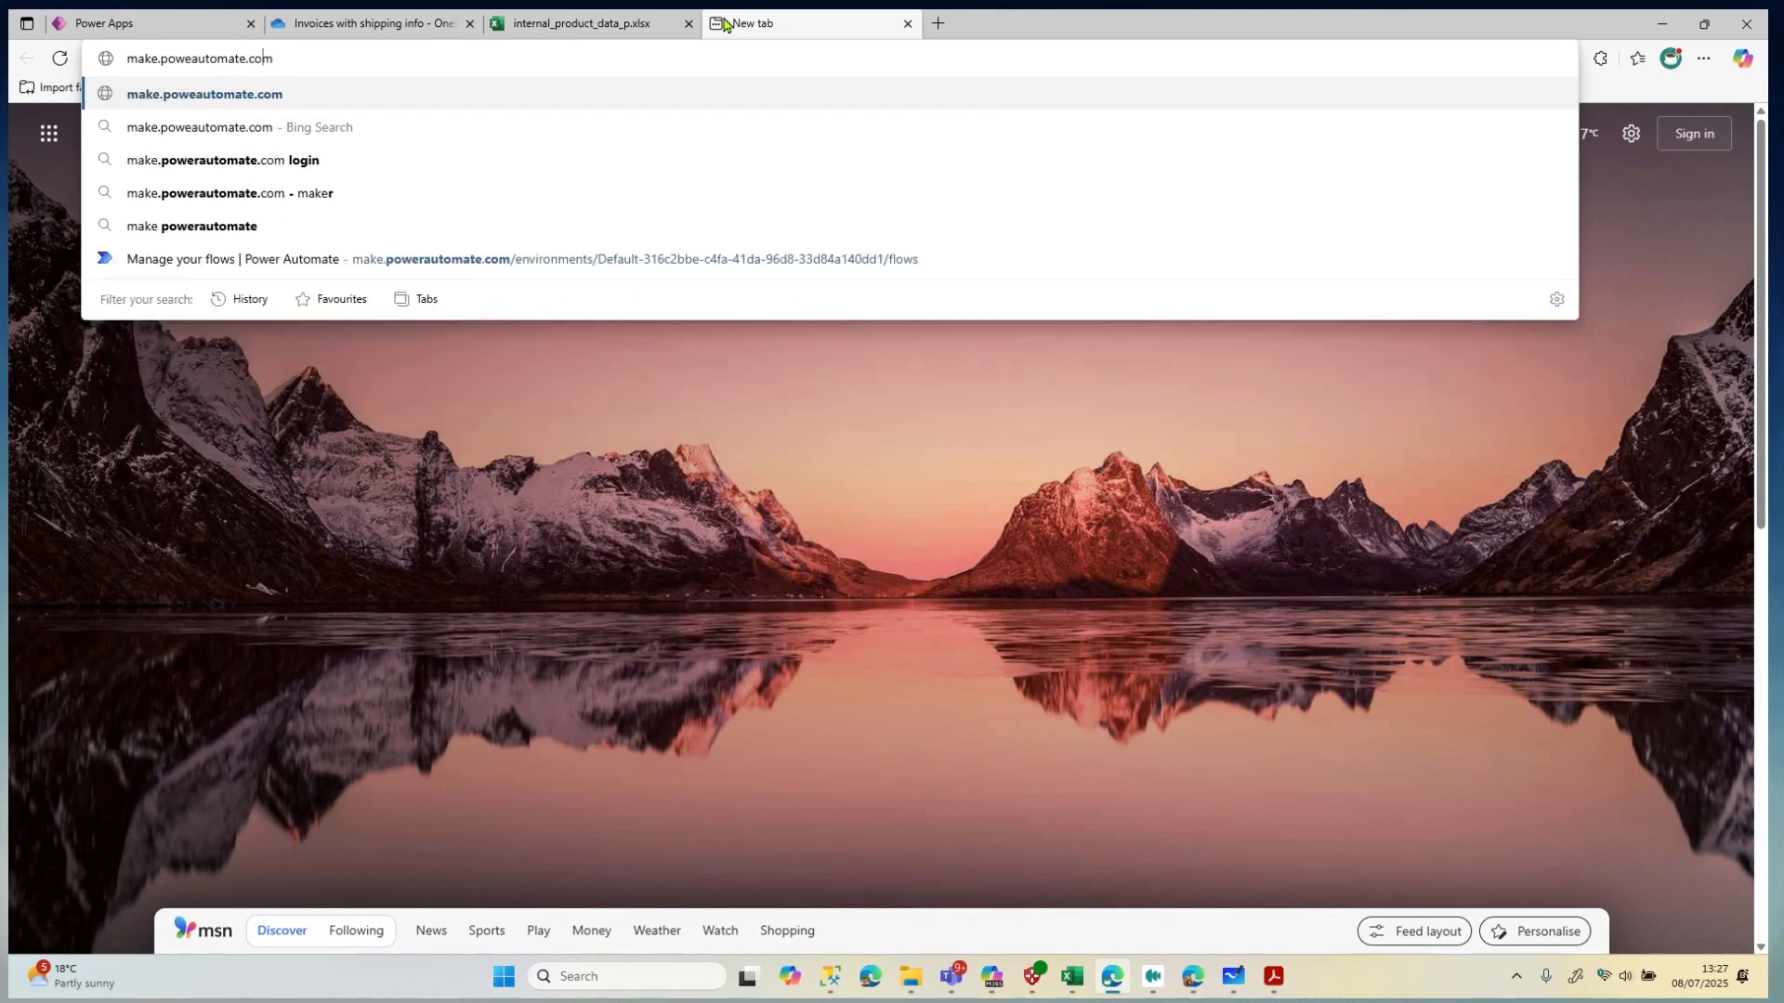
{"action": "type", "text": "r"}
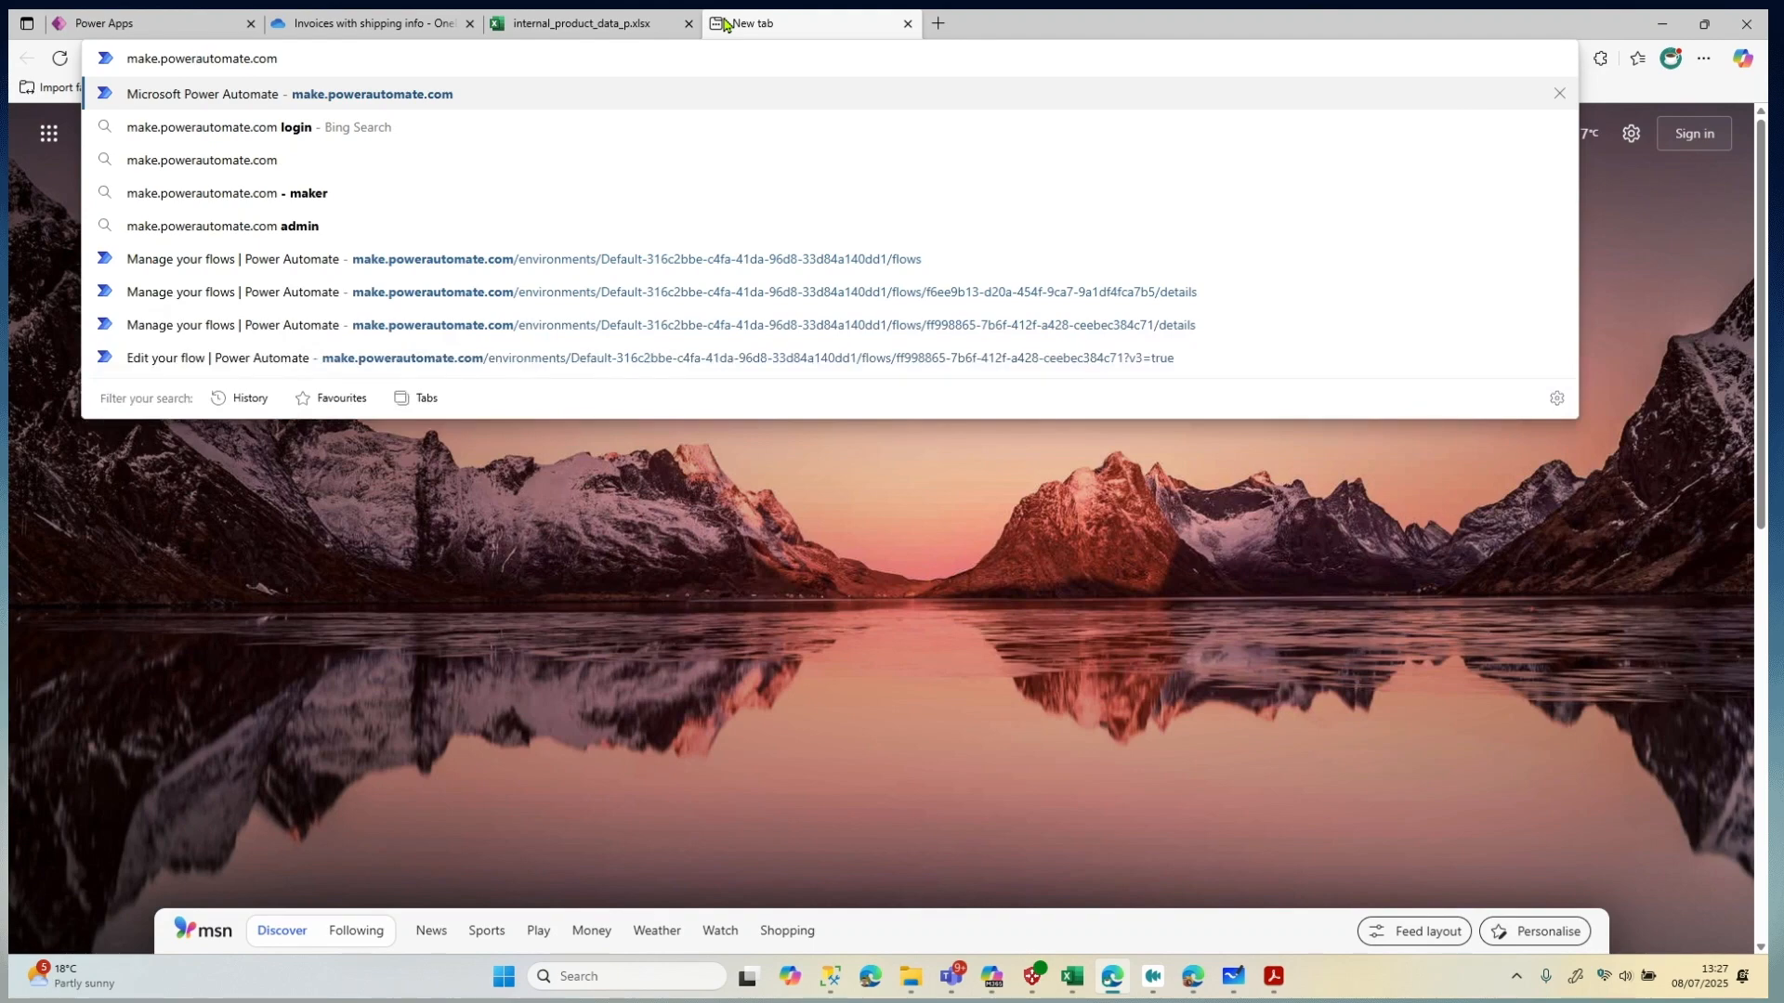
{"action": "key", "text": "Return"}
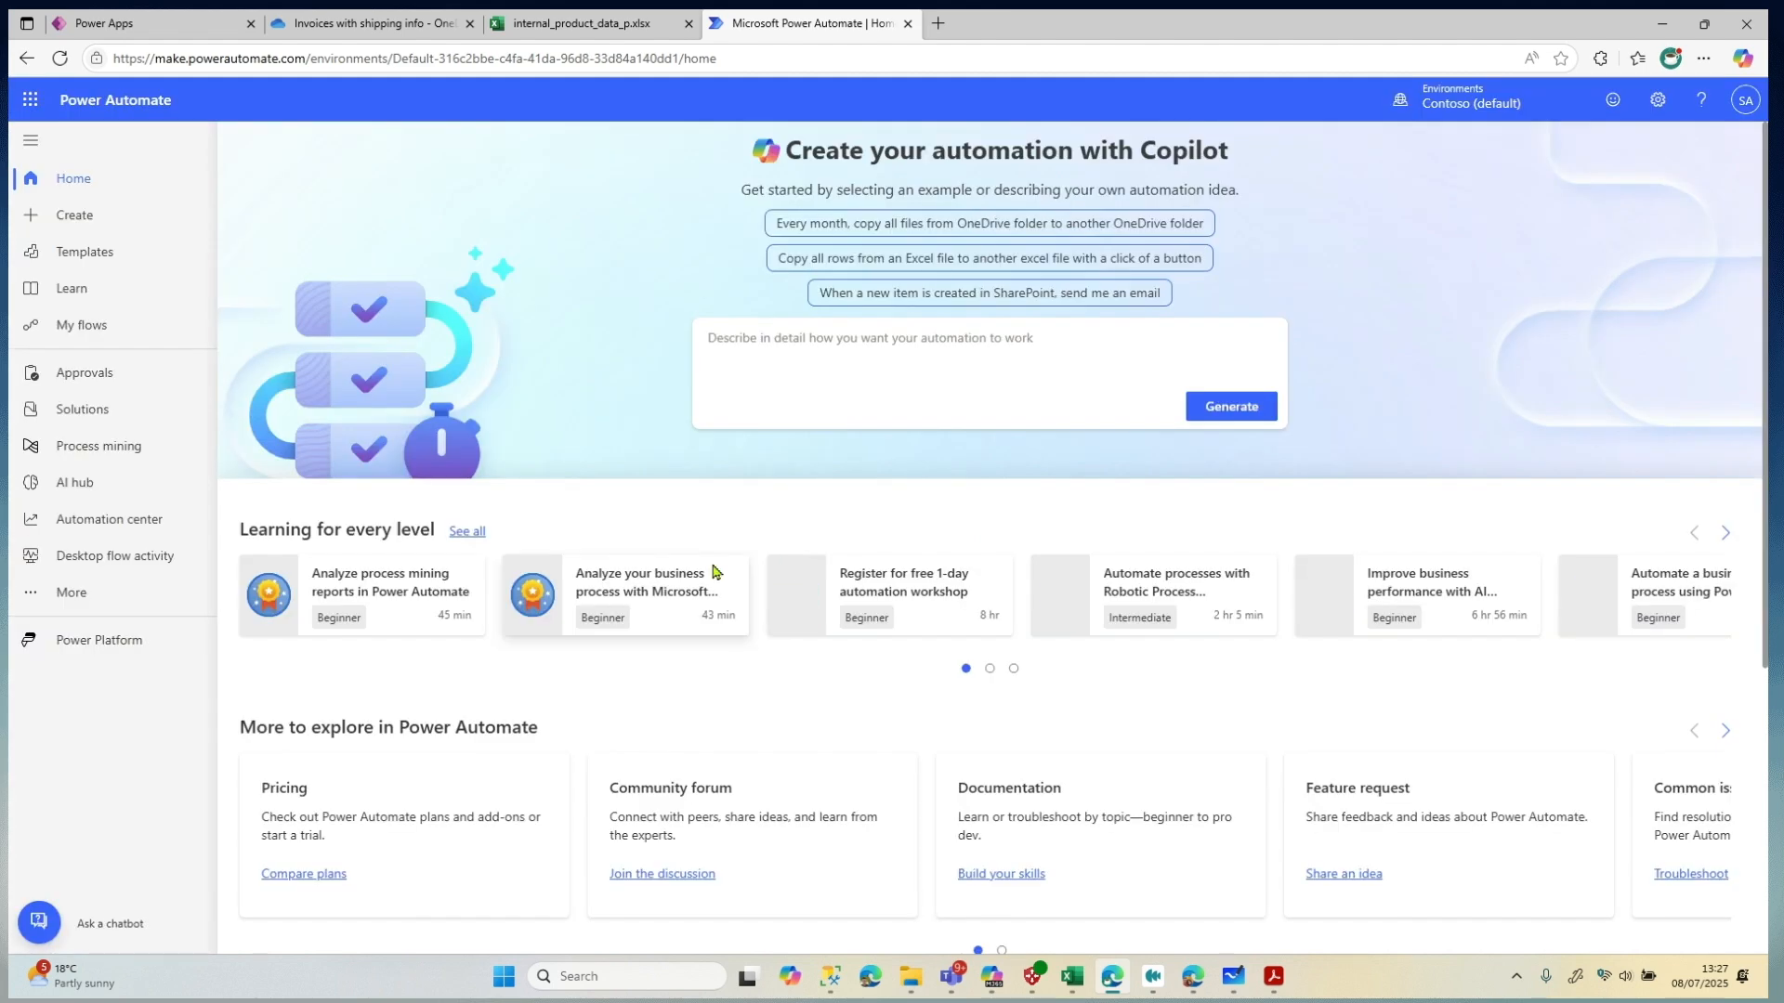
Open the cloud flow "Manual AI builder custom model v2" for editing
{"action": "left_click", "coordinate": [108, 325]}
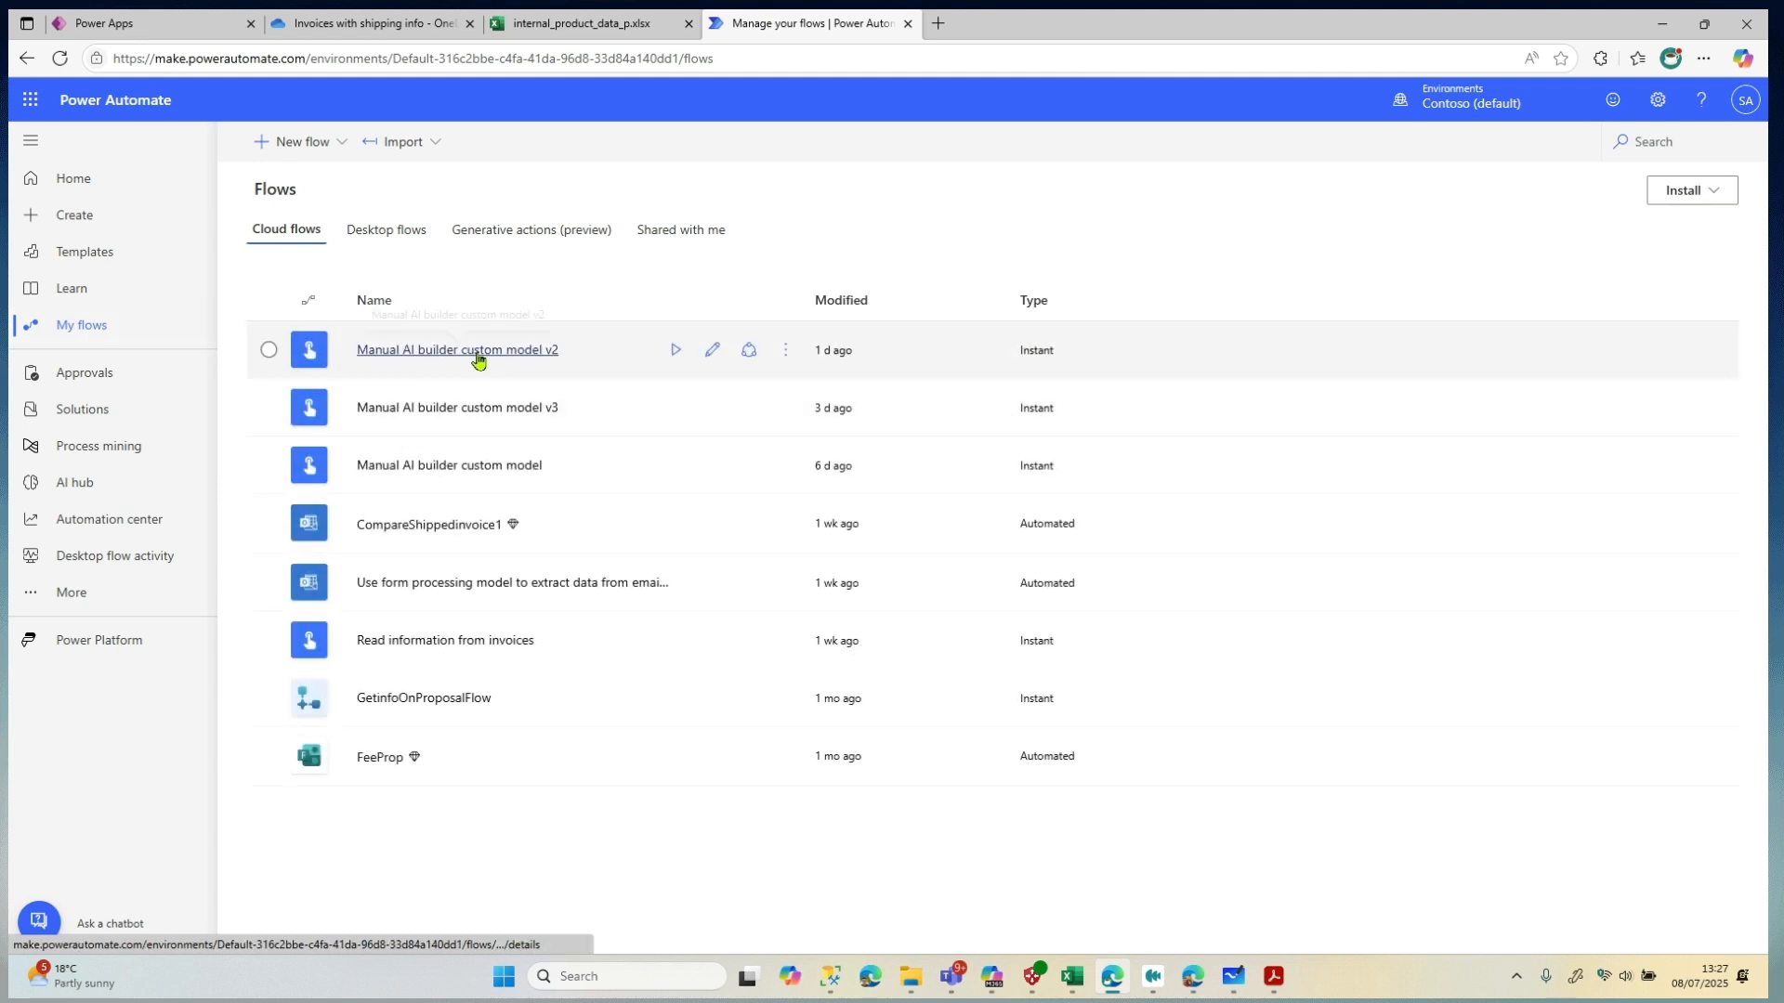
{"action": "left_click", "coordinate": [478, 358]}
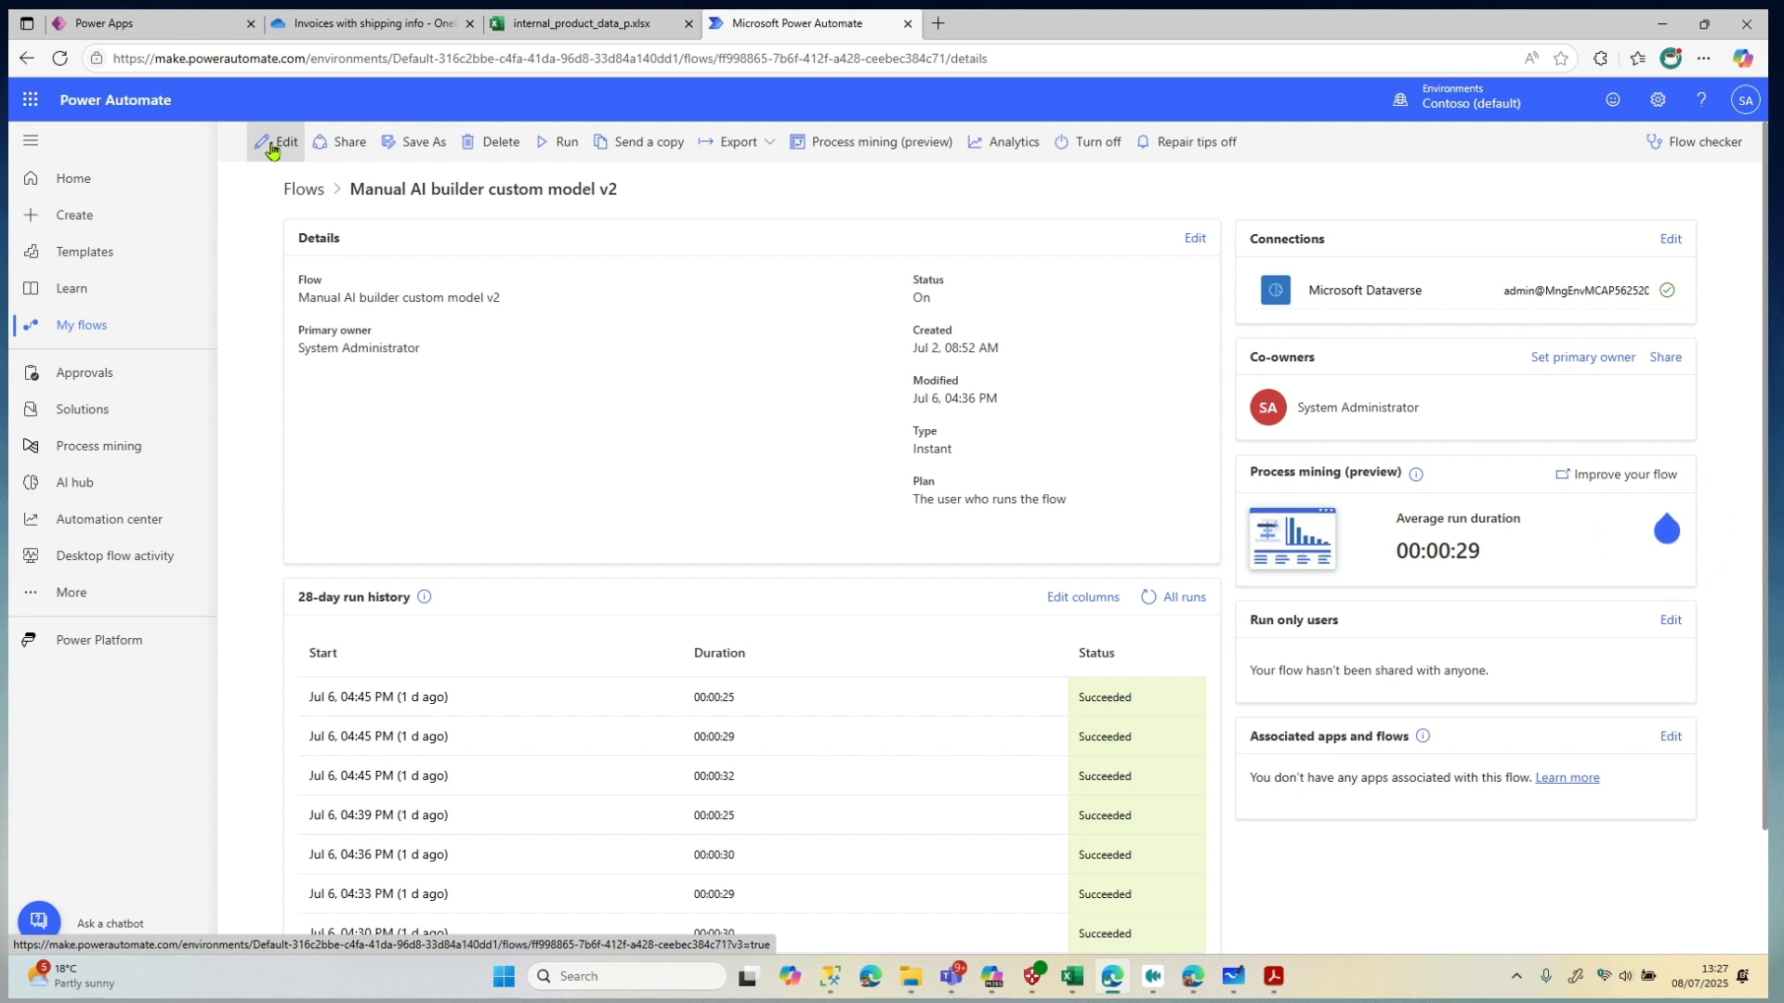
{"action": "left_click", "coordinate": [271, 146]}
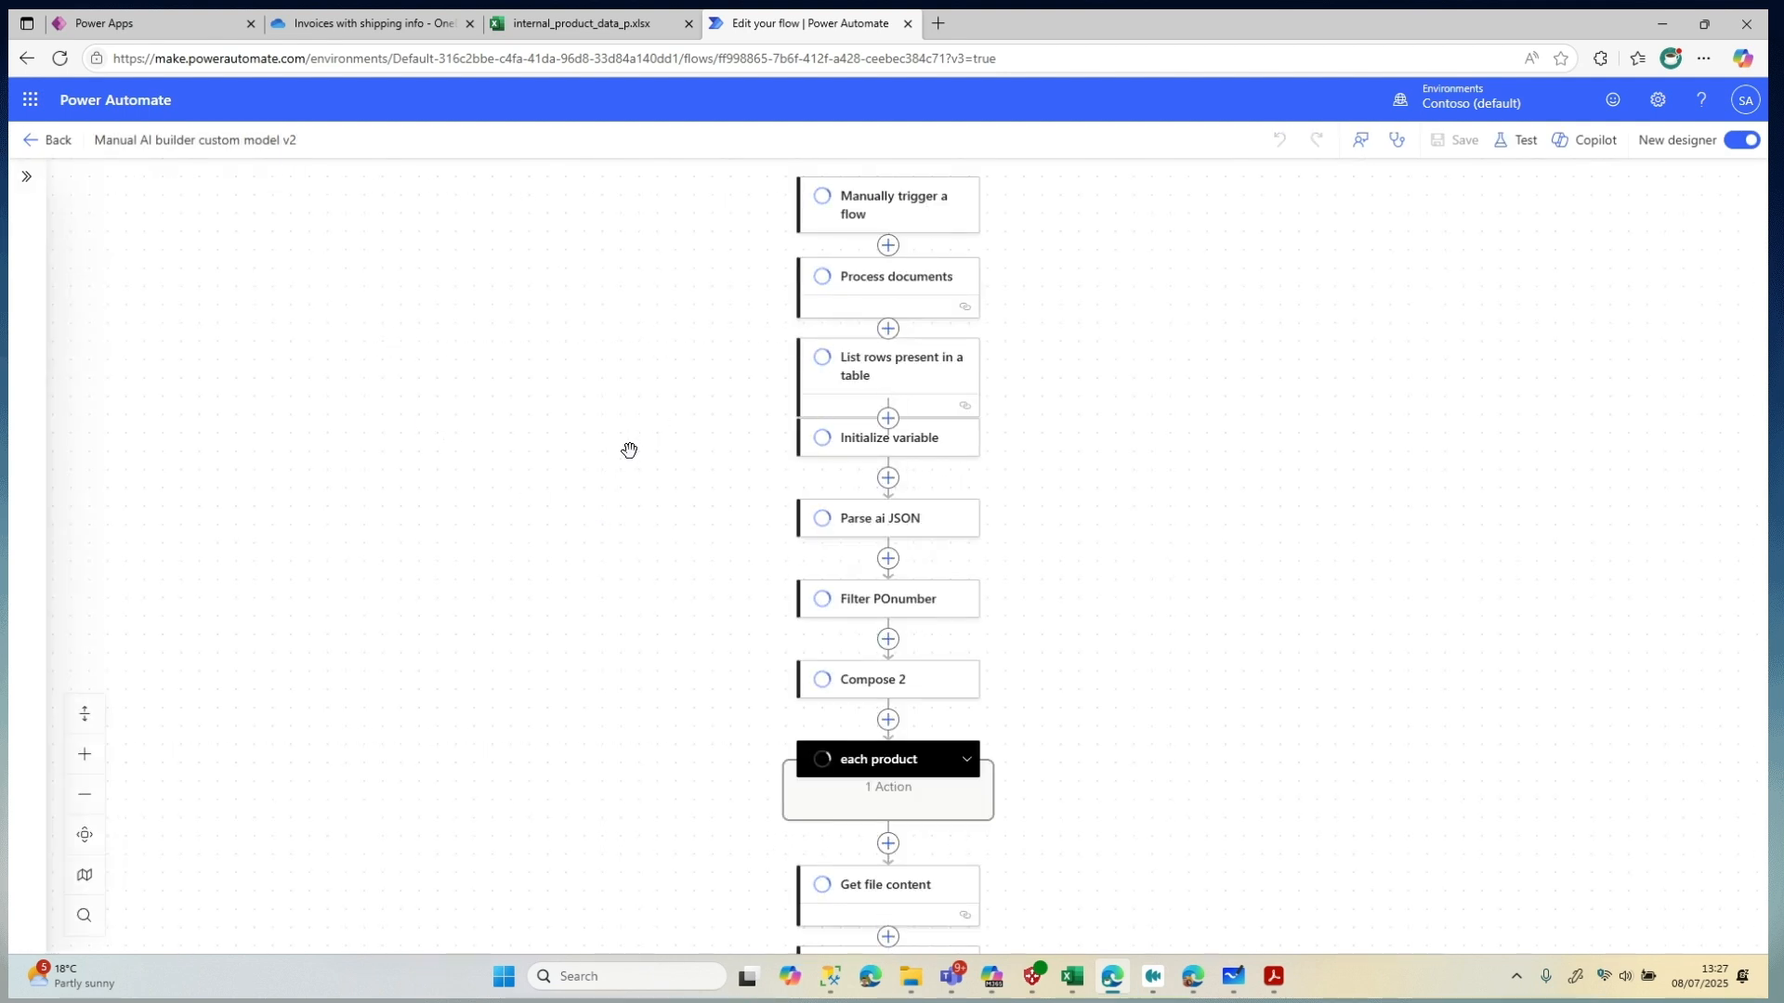
Review the manual trigger's File content input and available input types, and view the Process documents action's parameters
{"action": "left_click", "coordinate": [891, 233]}
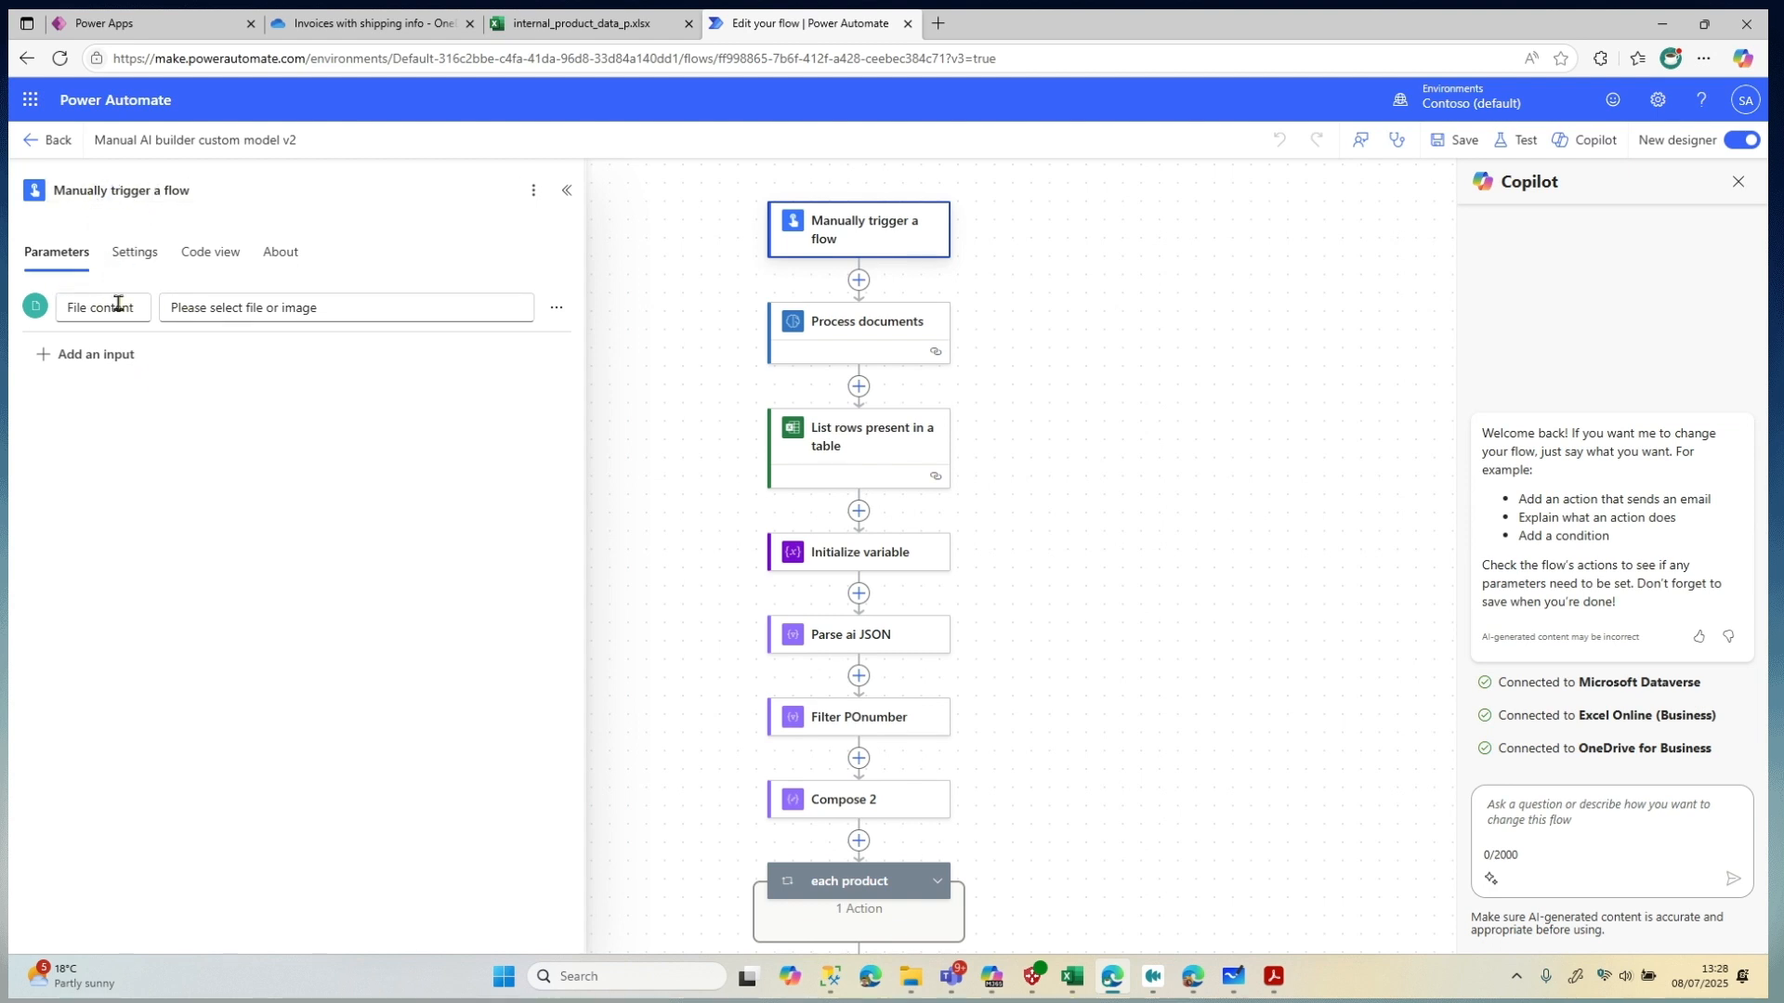
{"action": "left_click", "coordinate": [57, 354]}
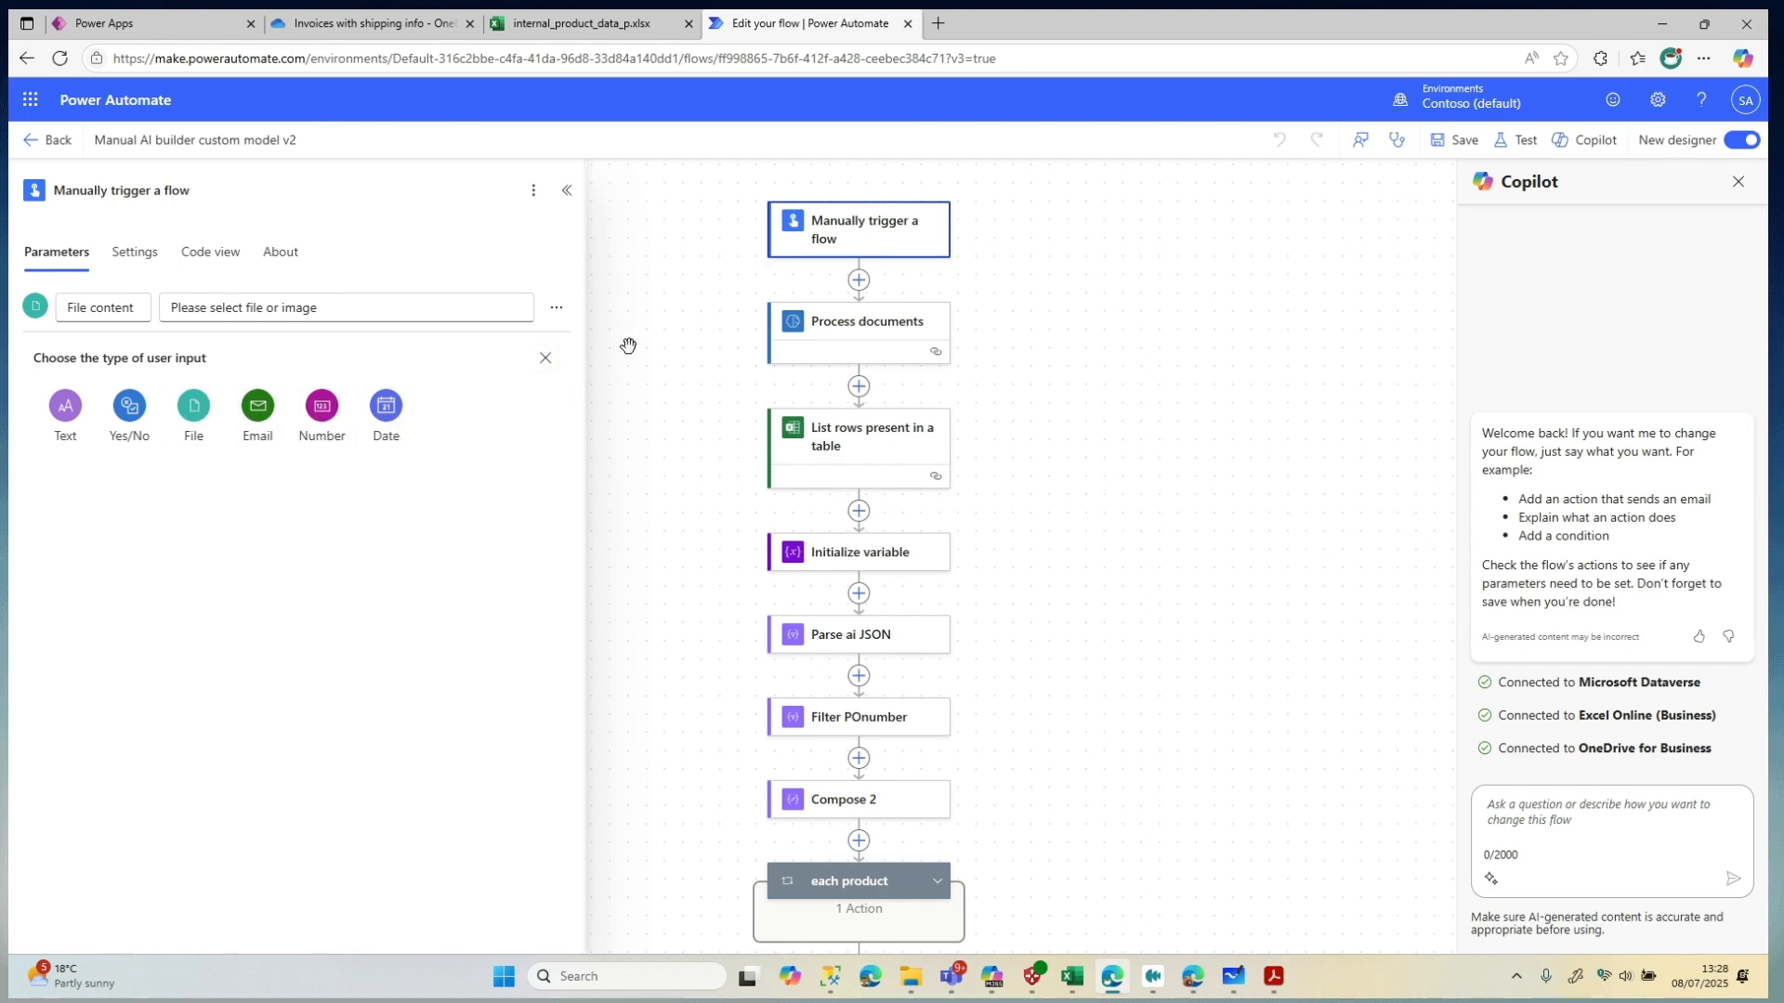
{"action": "left_click", "coordinate": [545, 358]}
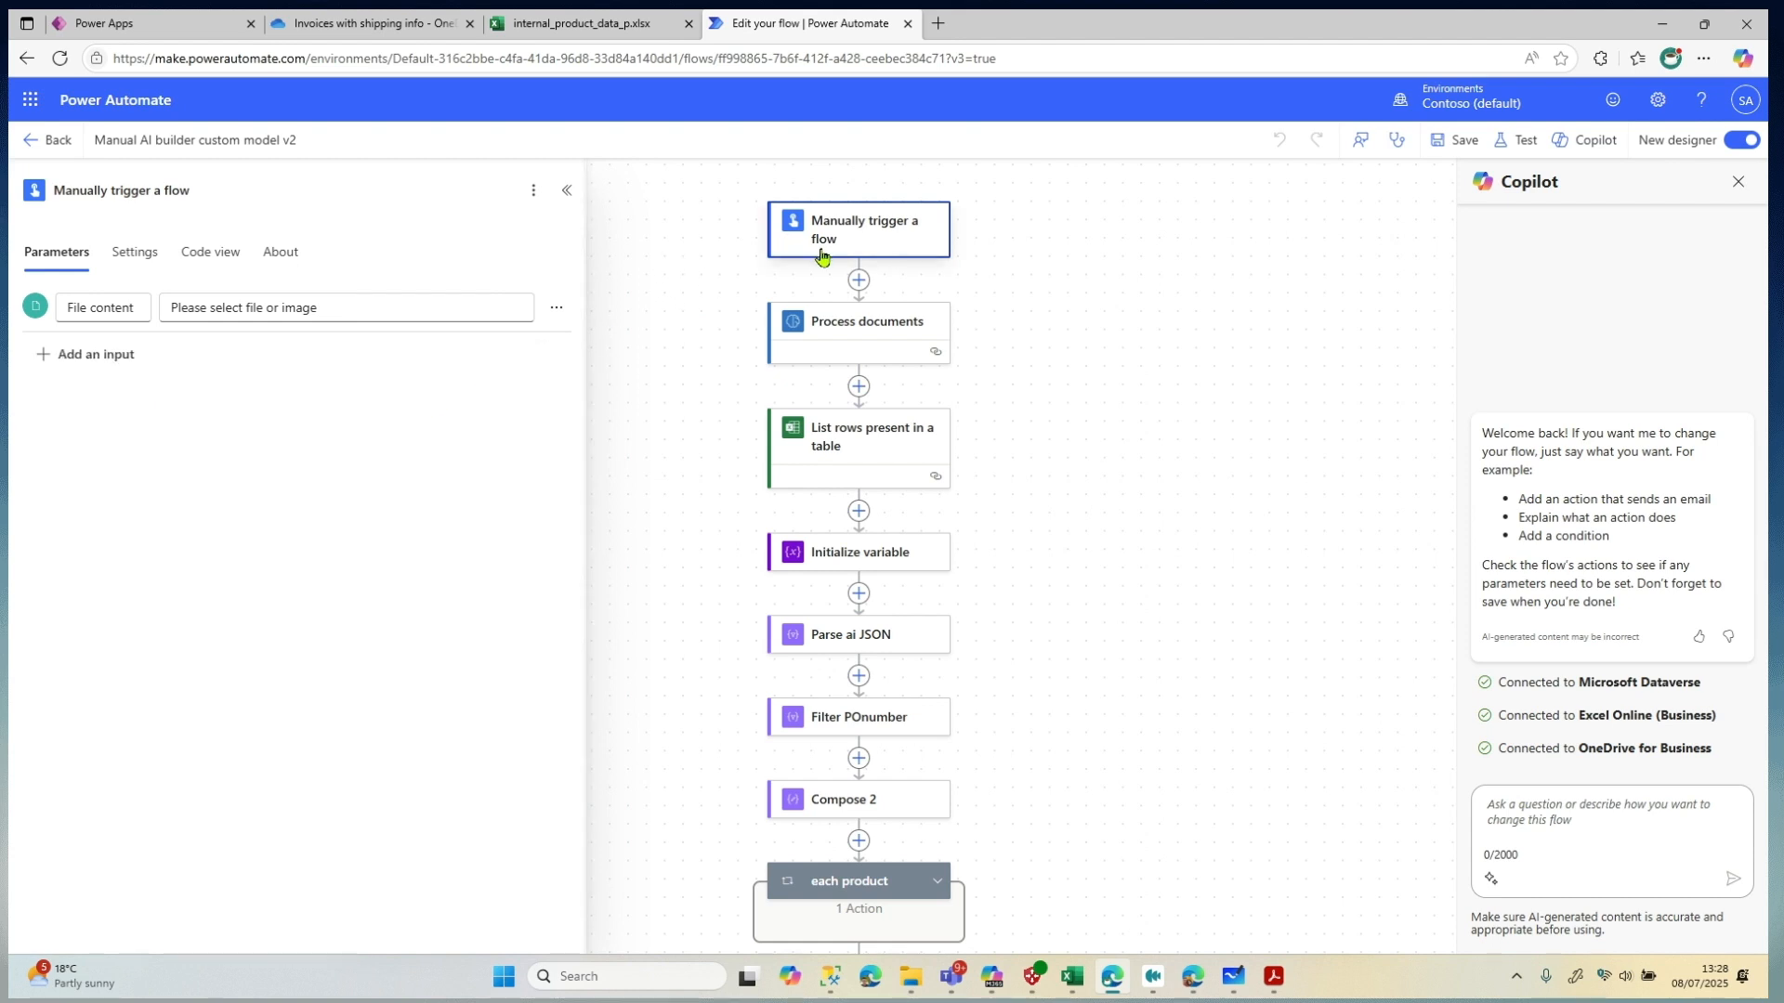
{"action": "left_click", "coordinate": [850, 328]}
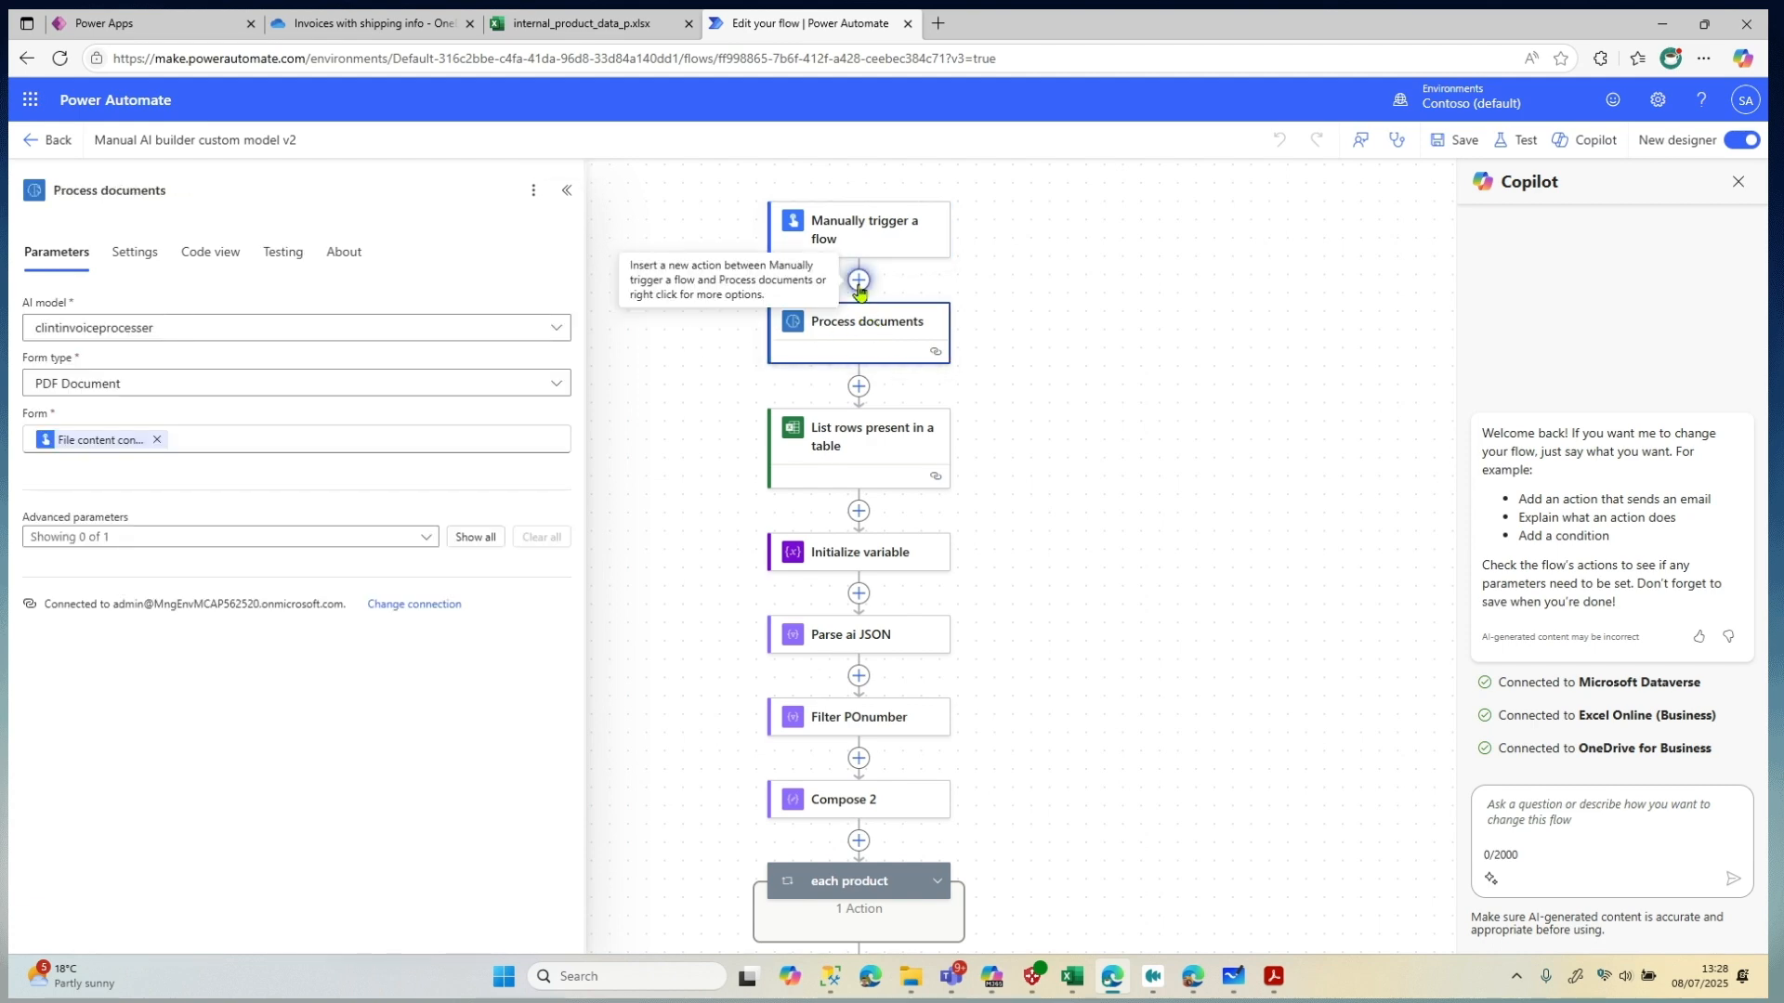
Search for "process documents" and insert the AI Builder Process documents action directly after the manual trigger
{"action": "left_click", "coordinate": [858, 282]}
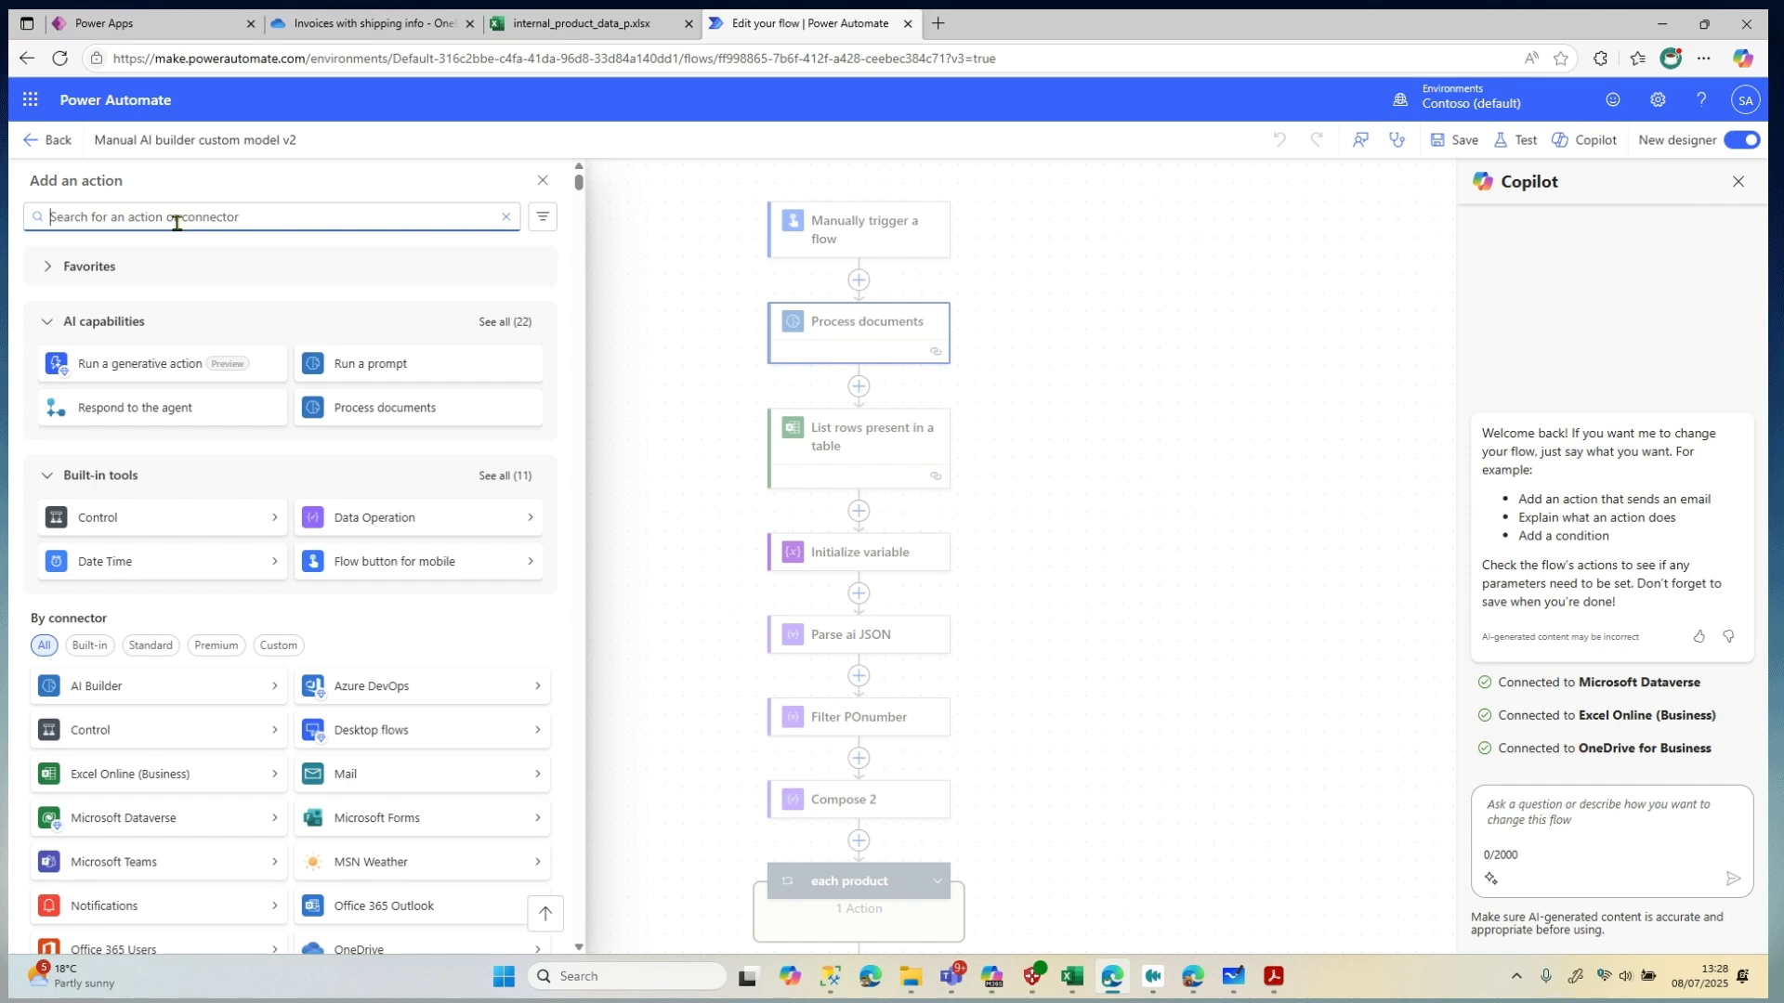
{"action": "type", "text": "process documents"}
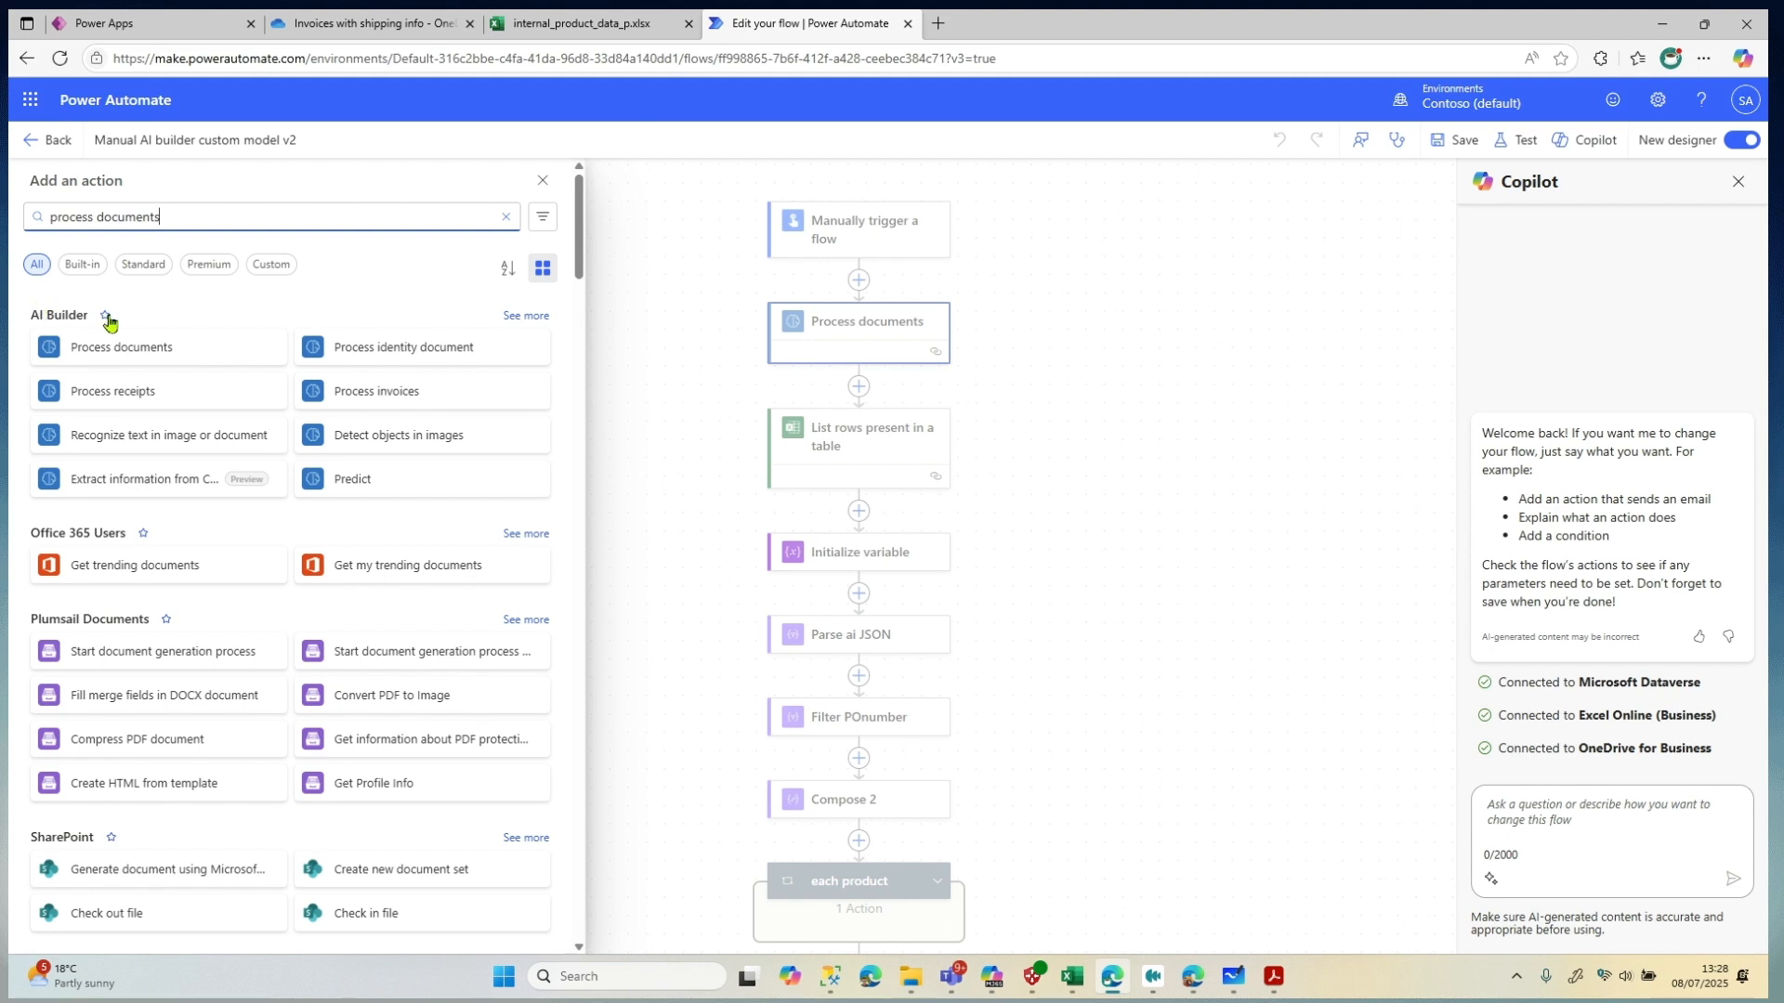
{"action": "left_click", "coordinate": [526, 318]}
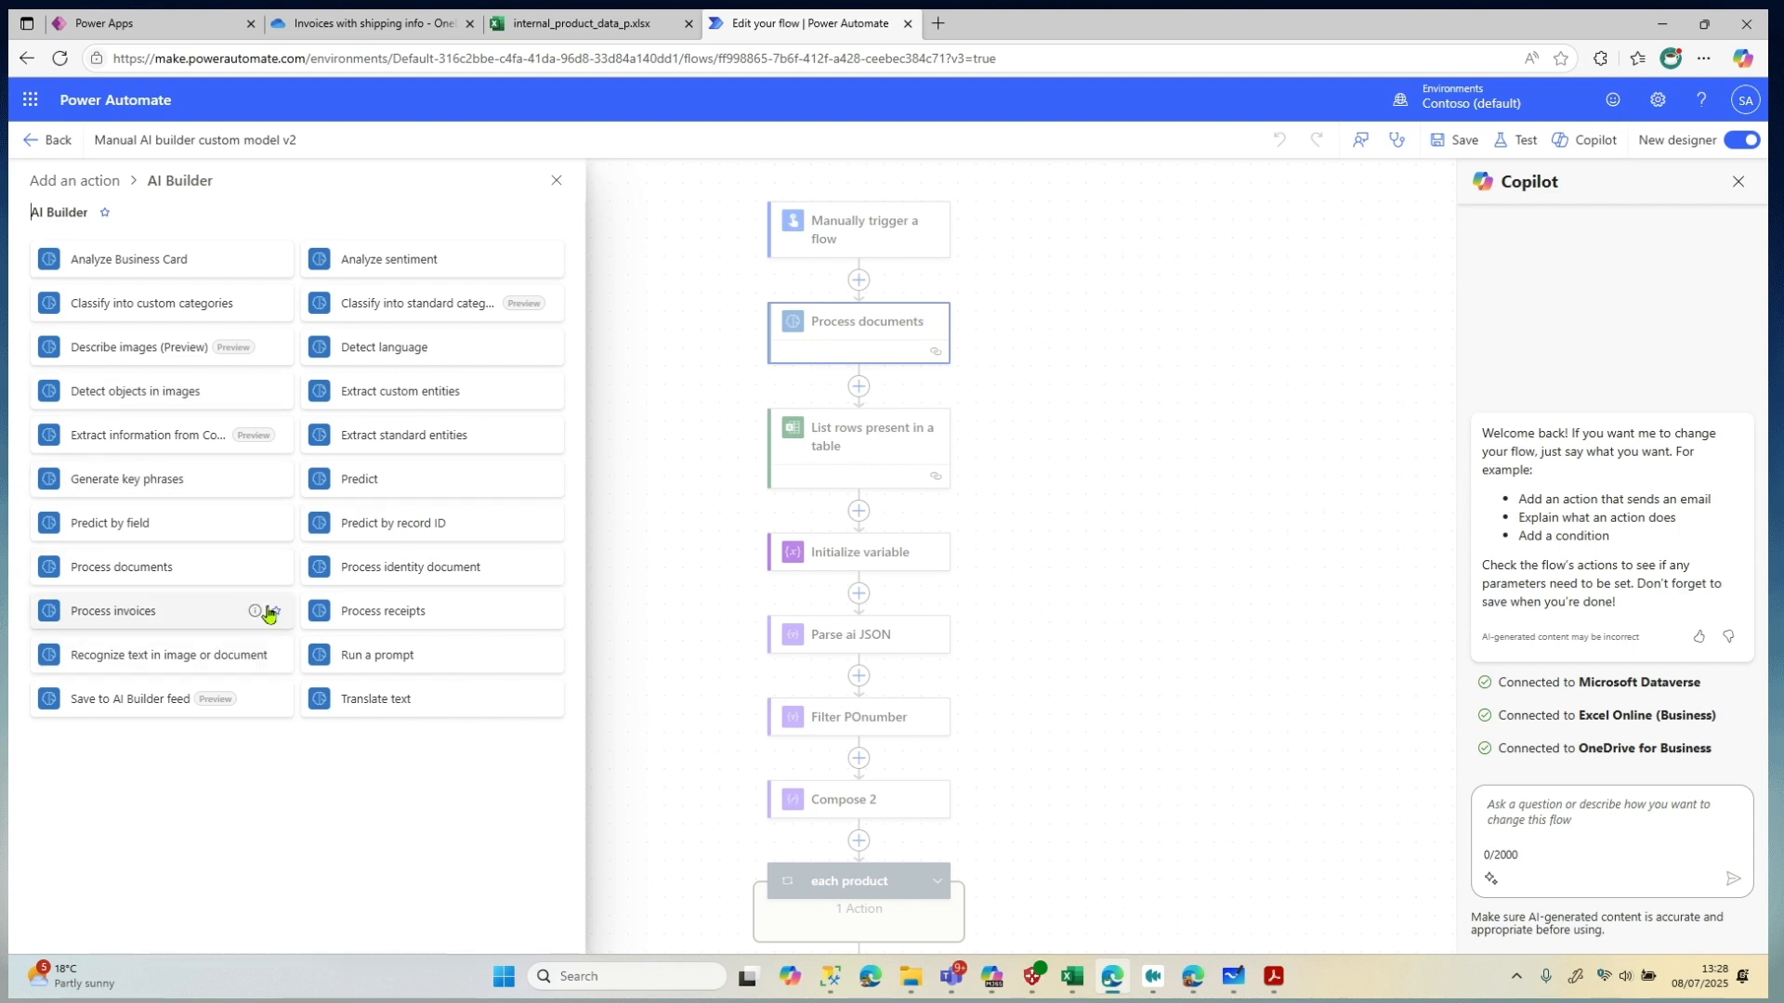
{"action": "mouse_move", "coordinate": [257, 574]}
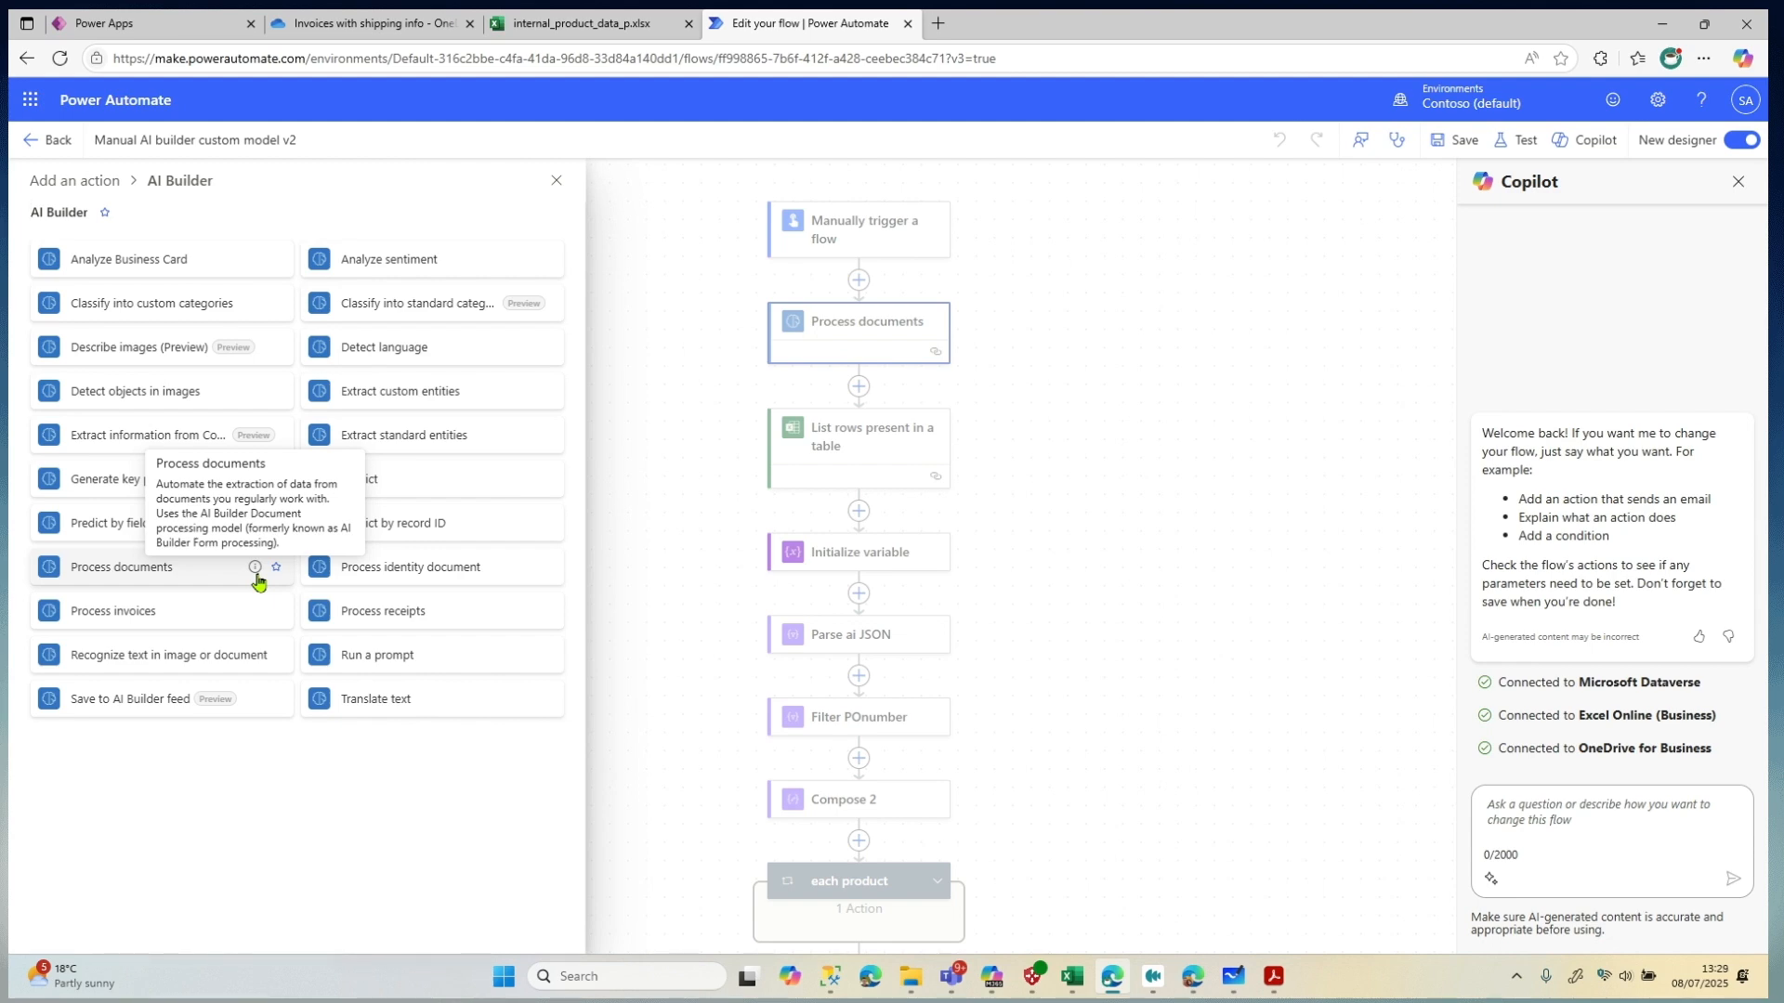
{"action": "left_click", "coordinate": [149, 585]}
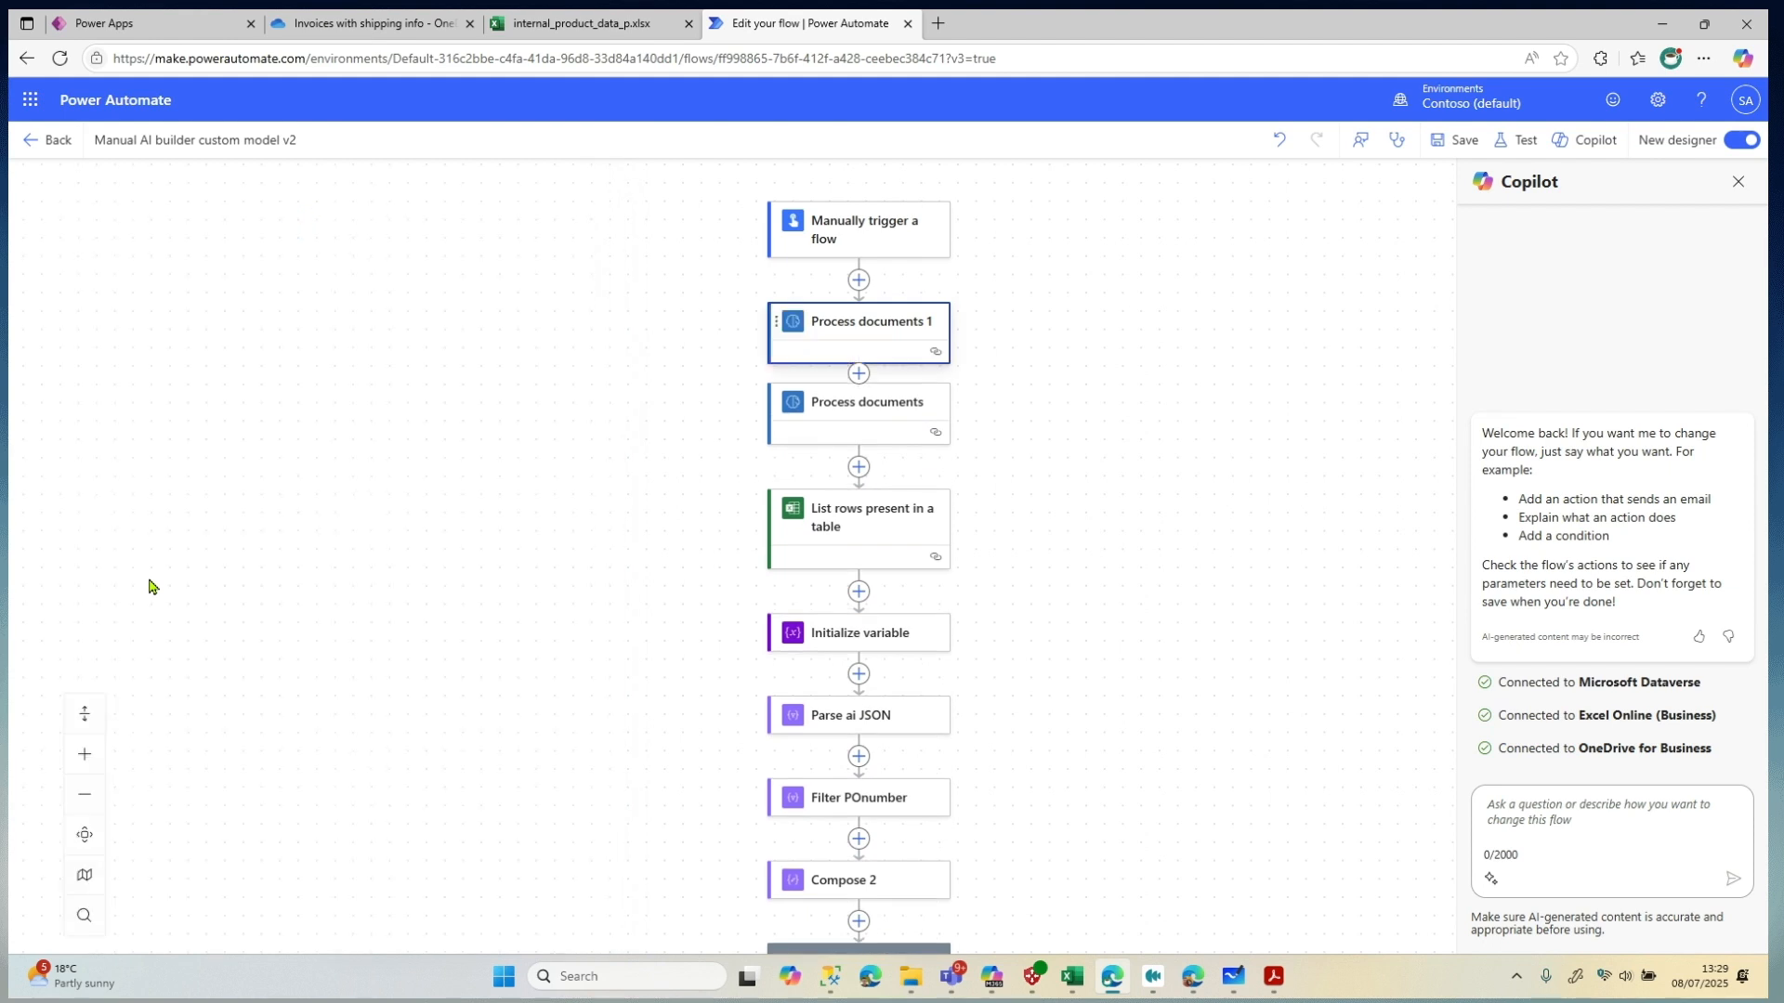
Look at the AI model choices in the added Process documents action and set its form type to PDF Document
{"action": "left_click", "coordinate": [309, 333]}
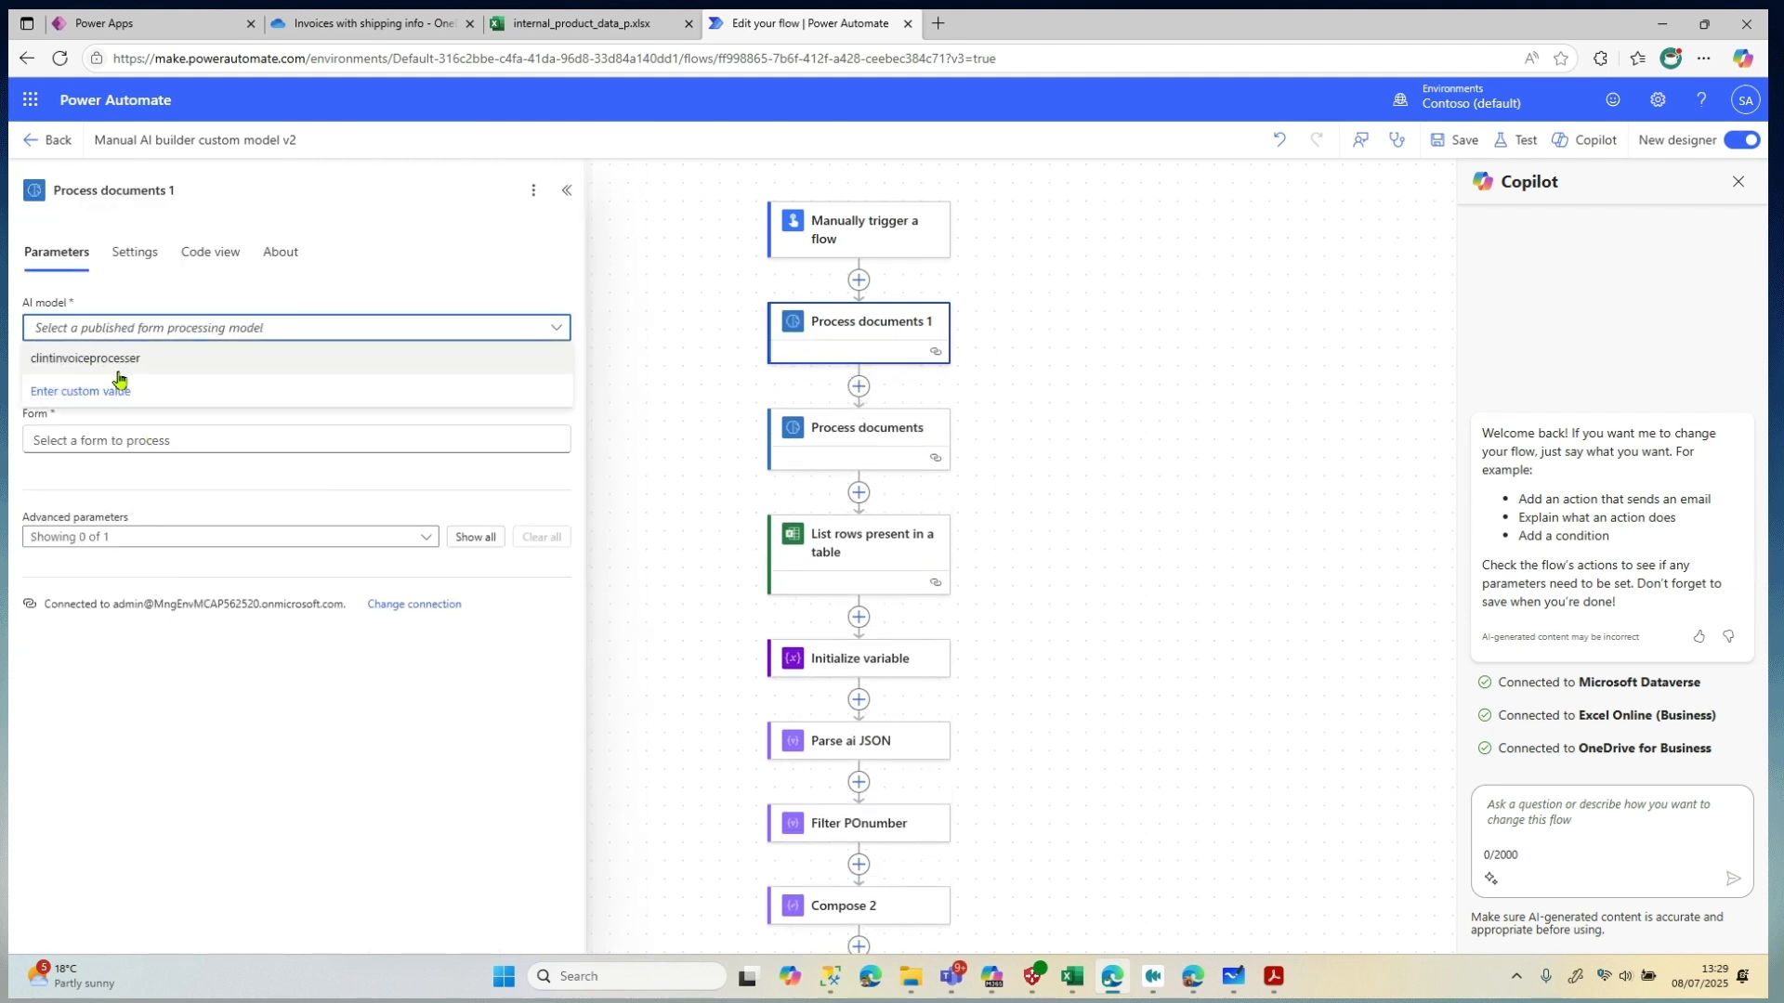
{"action": "left_click", "coordinate": [119, 373]}
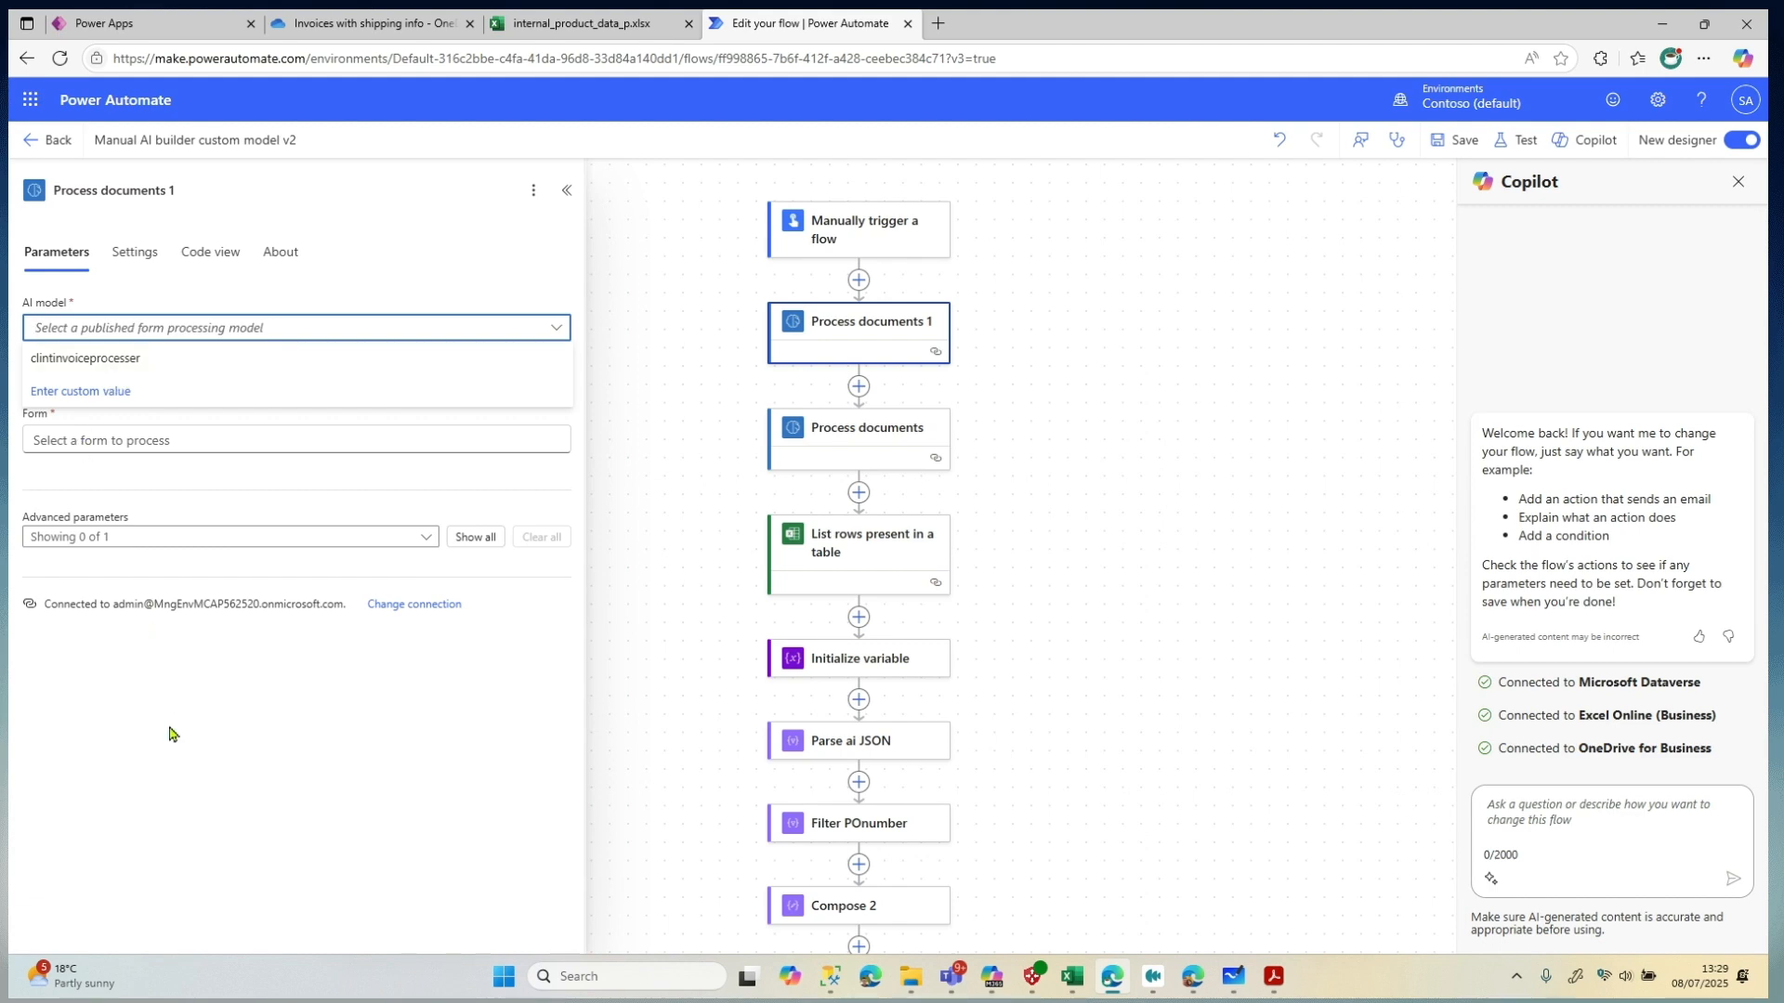
{"action": "left_click", "coordinate": [116, 387]}
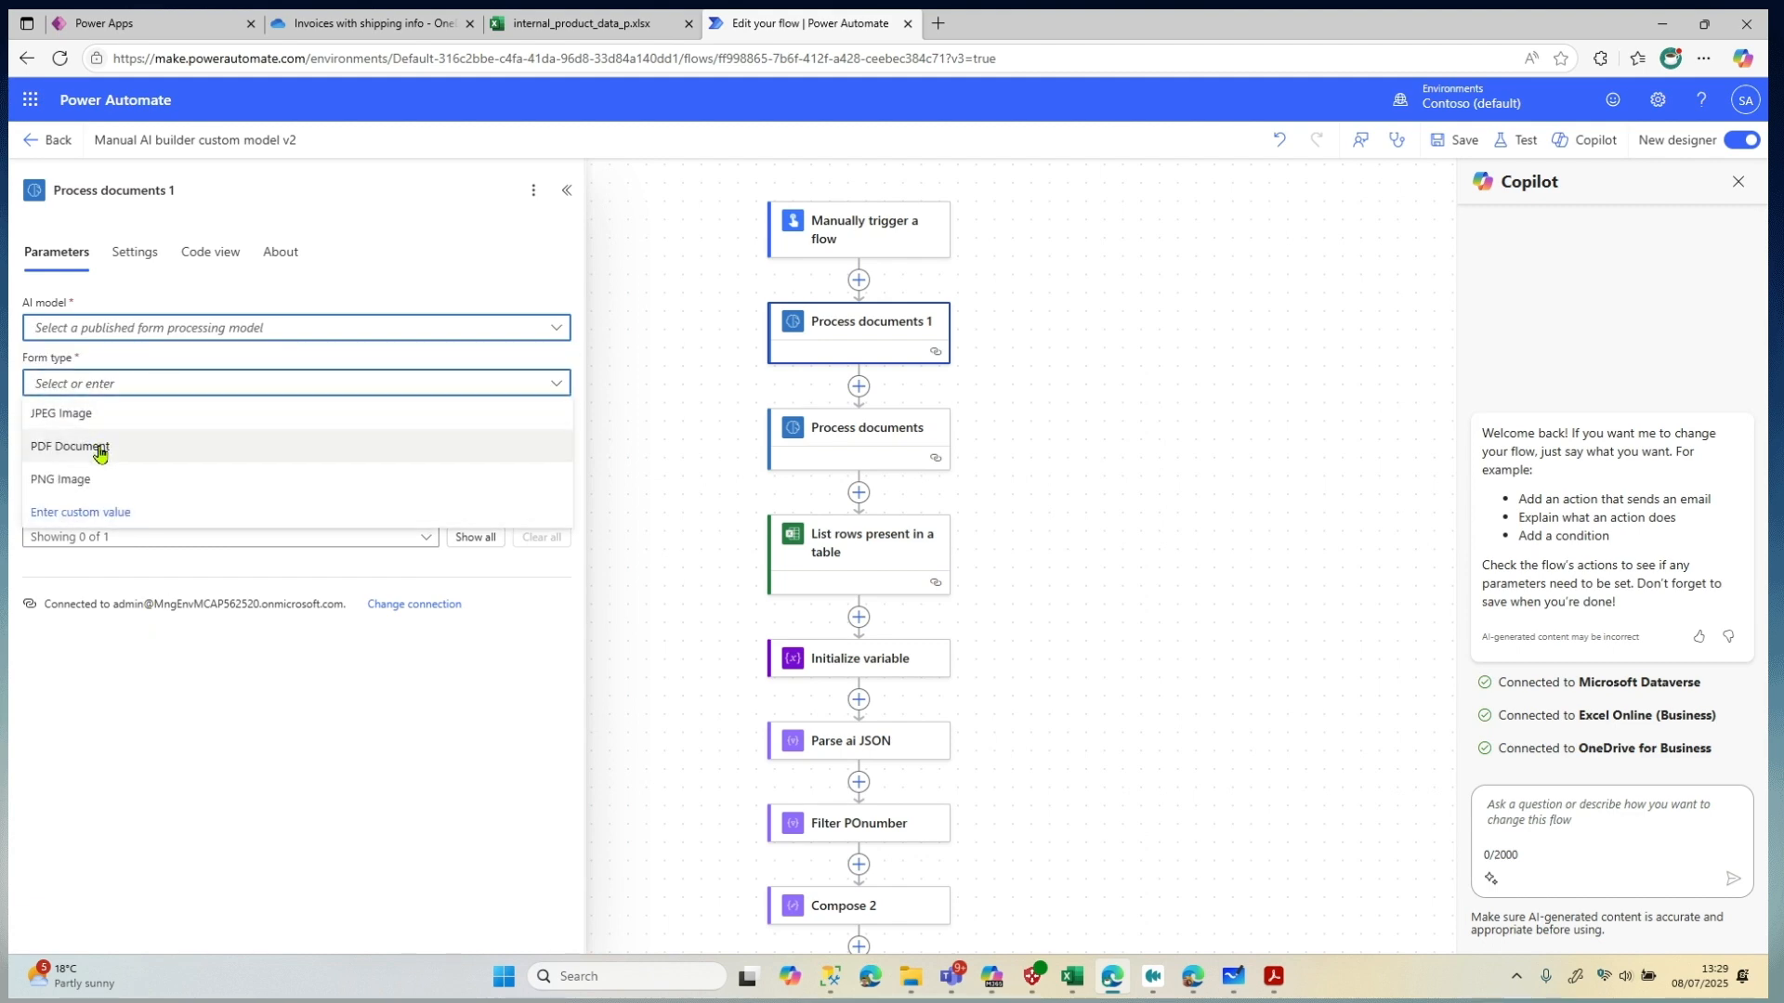
{"action": "left_click", "coordinate": [100, 450]}
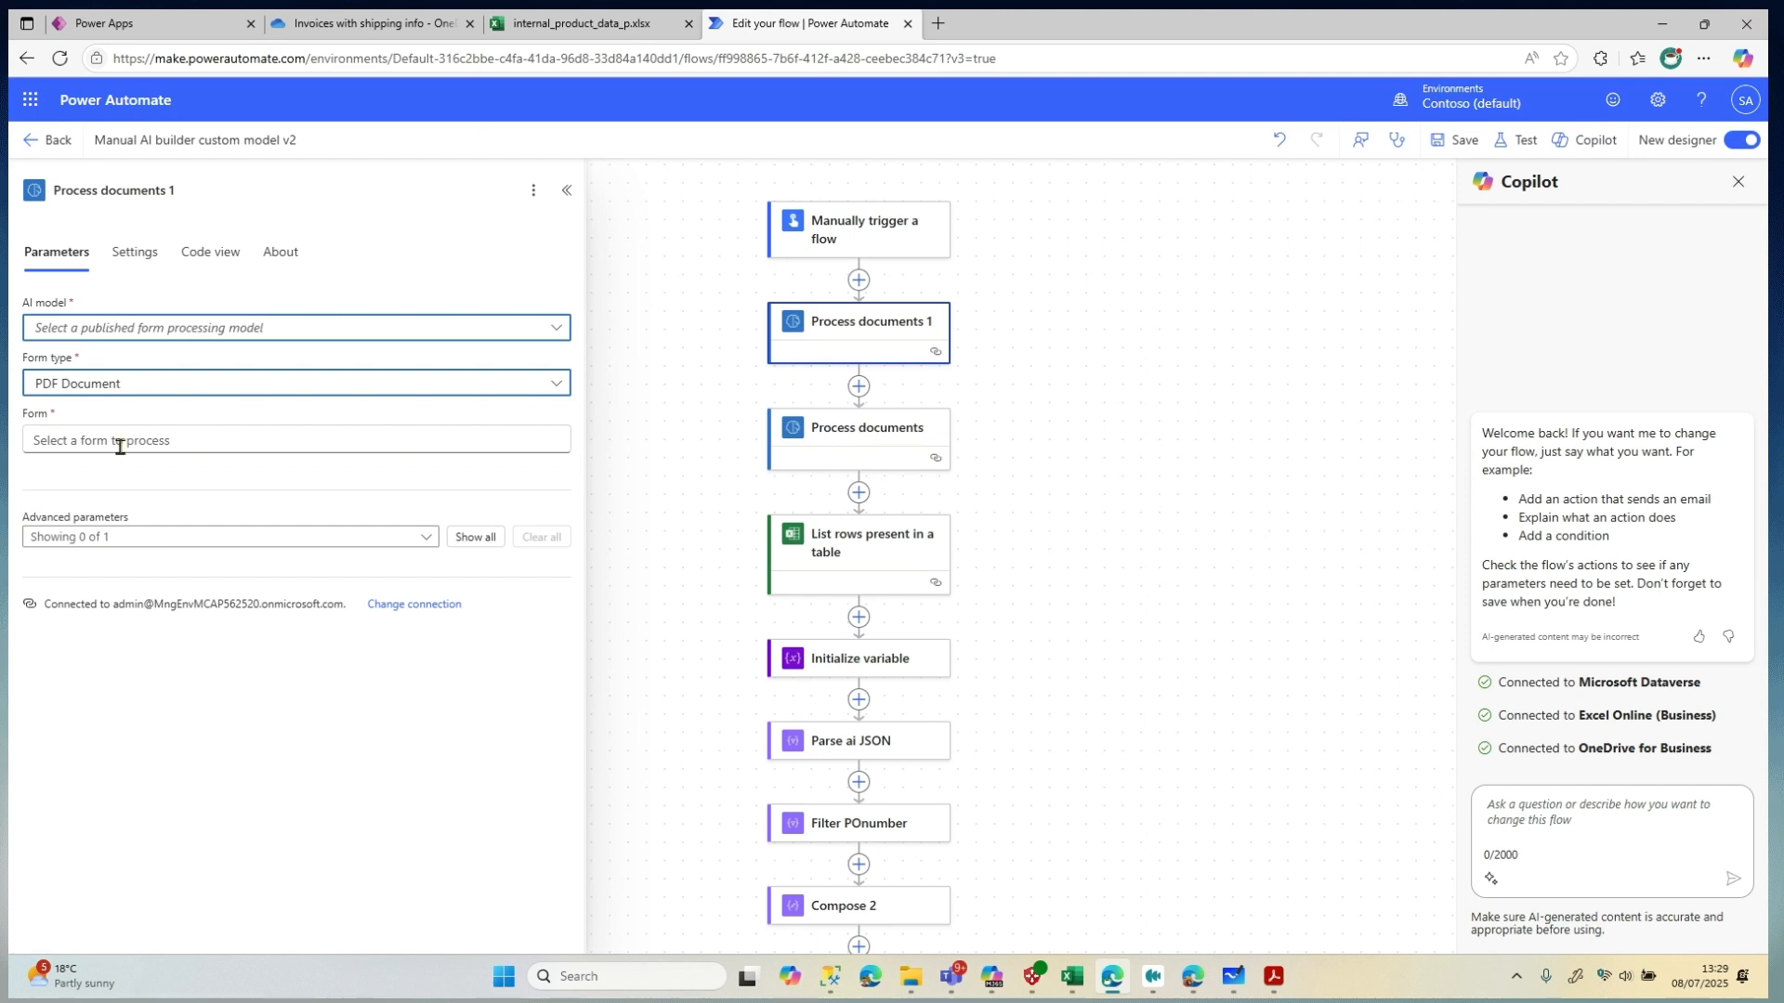
{"action": "left_click", "coordinate": [120, 447]}
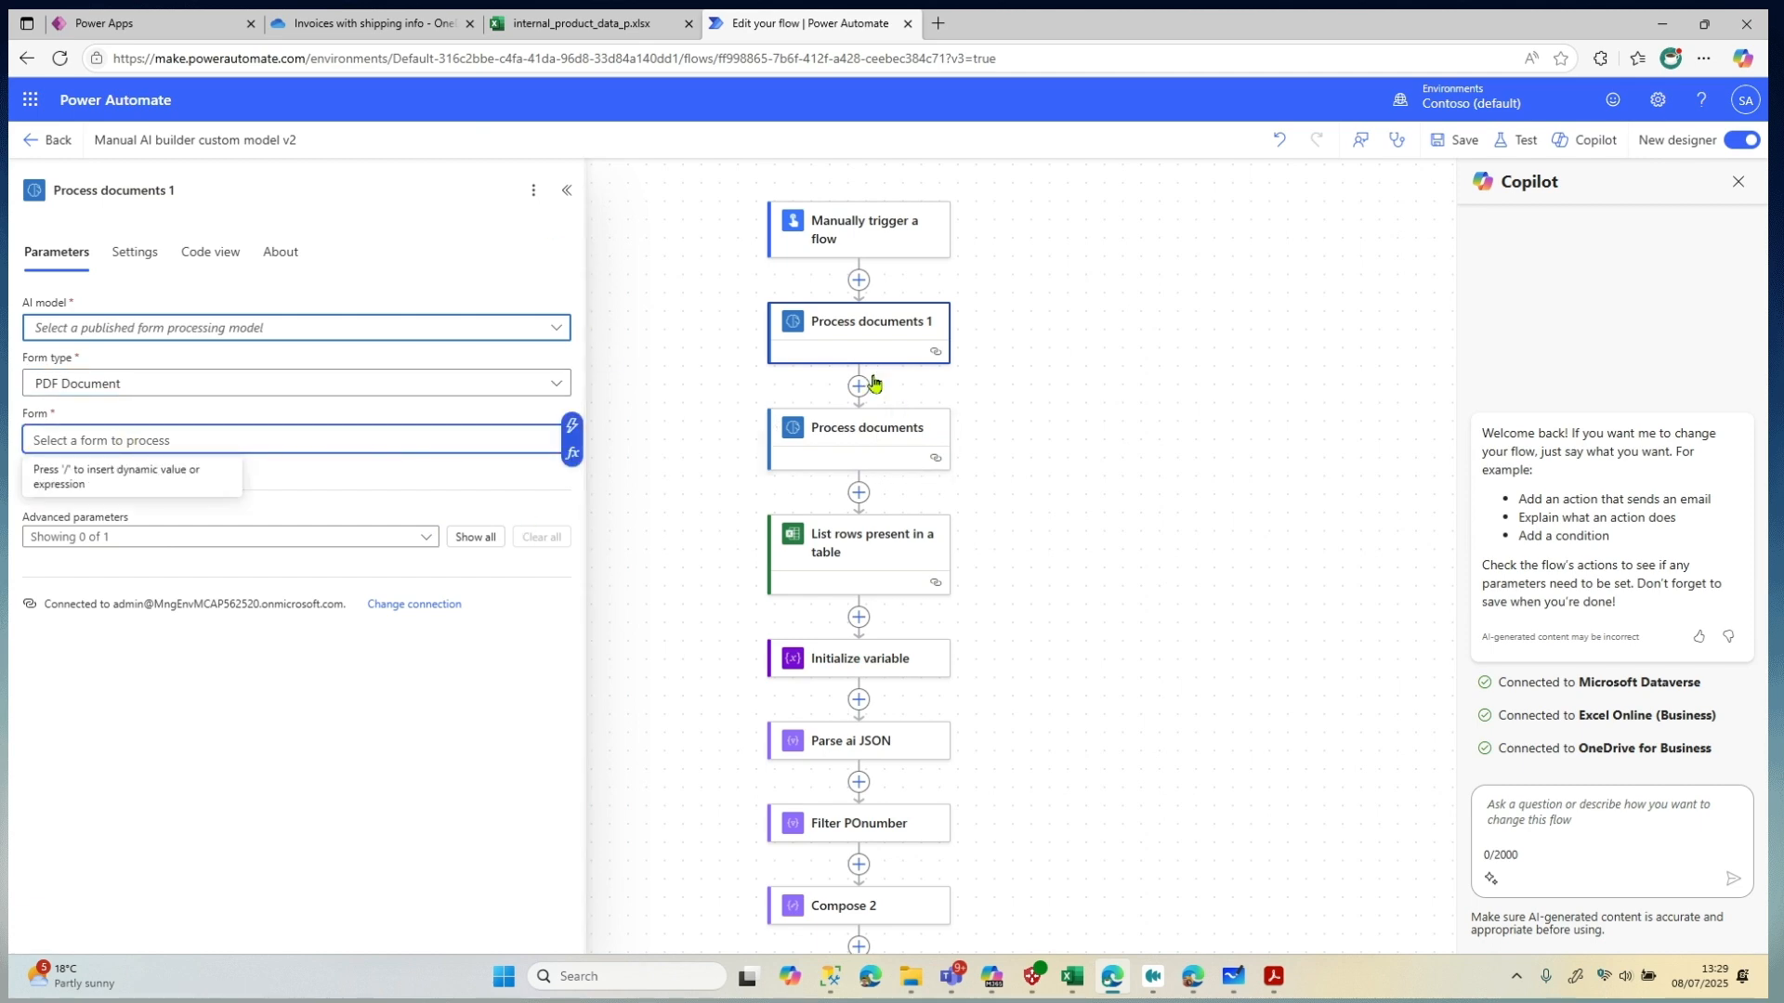
Delete the duplicate Process documents 1 action from the flow
{"action": "right_click", "coordinate": [864, 323]}
{"action": "left_click", "coordinate": [894, 336]}
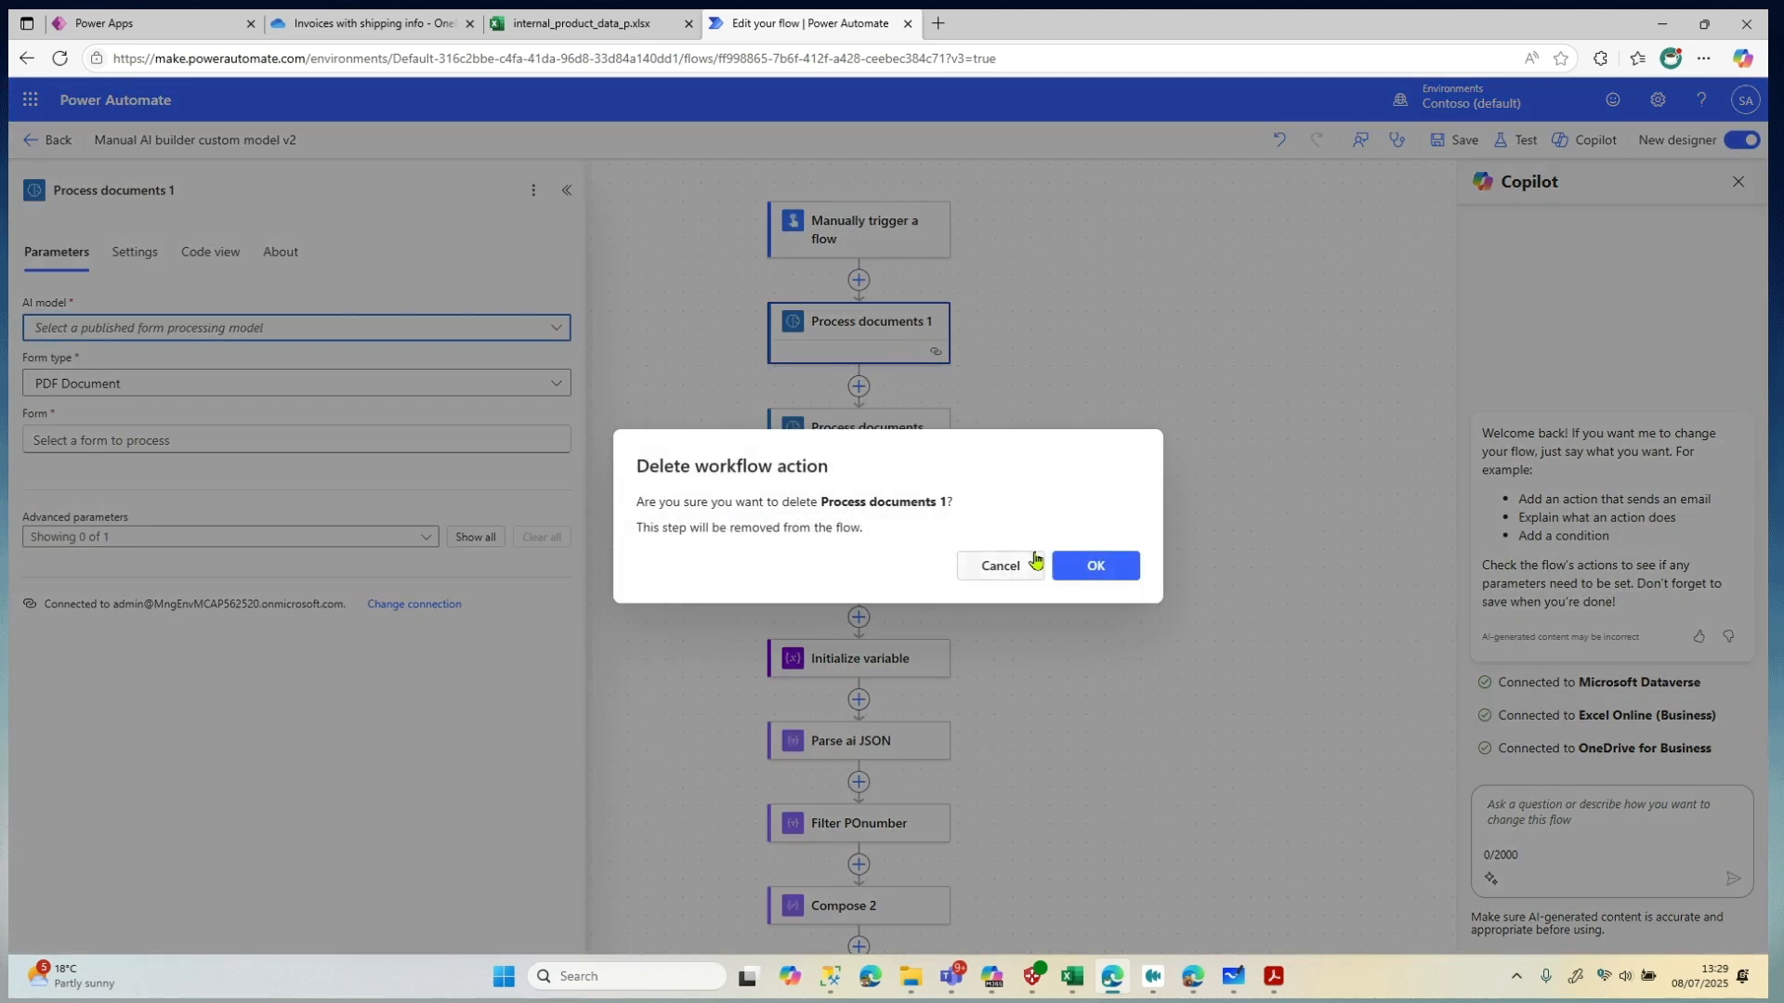
{"action": "left_click", "coordinate": [1088, 565]}
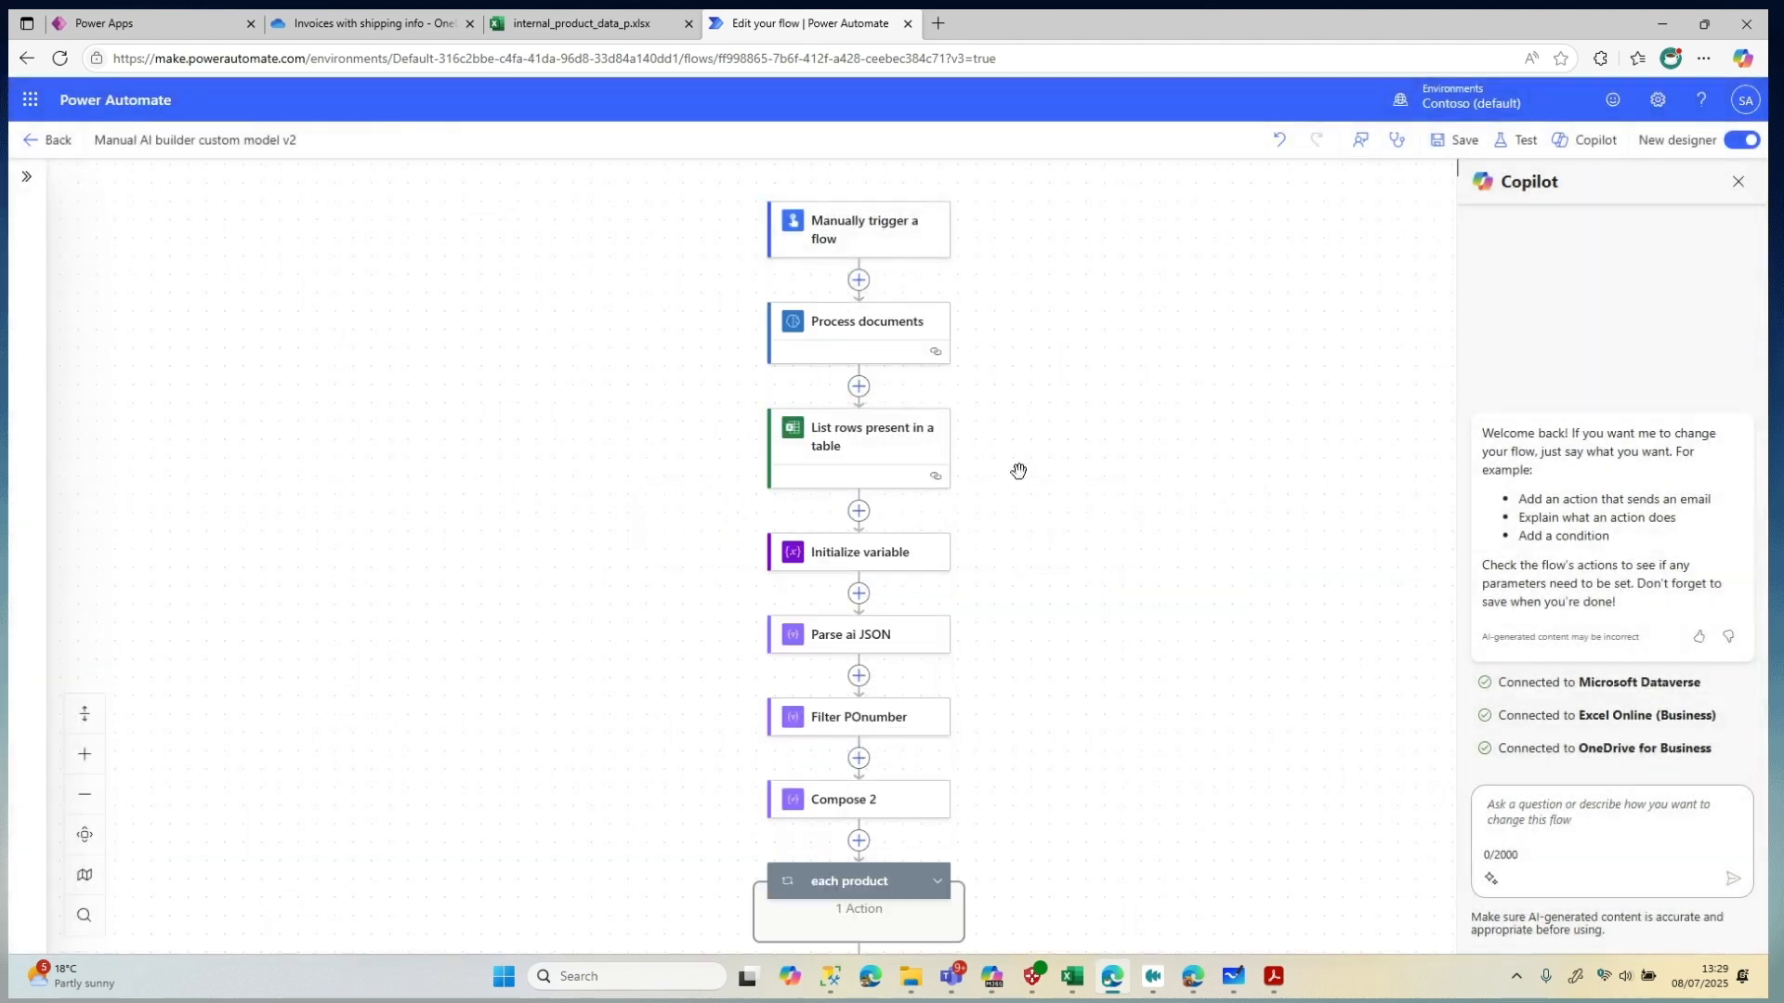
Review the Process documents and List rows present in a table settings, check the table name in internal_product_data_p.xlsx, and return to the flow
{"action": "left_click", "coordinate": [899, 354]}
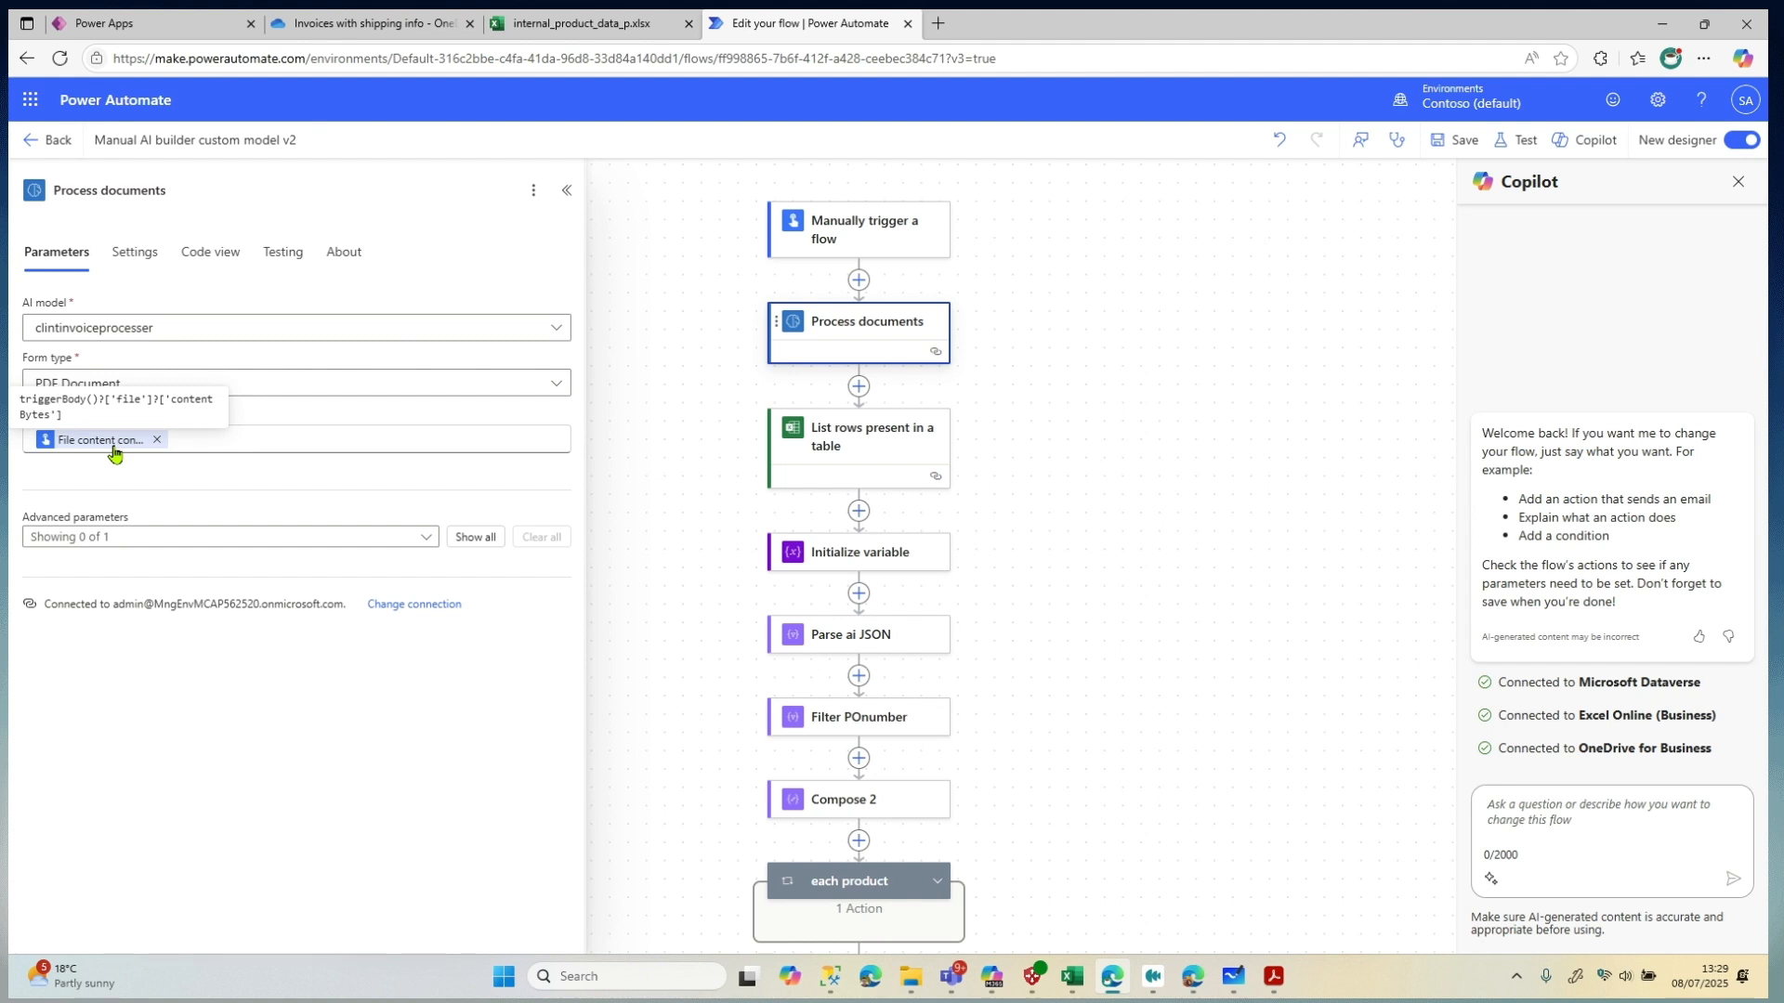
{"action": "left_click", "coordinate": [890, 470]}
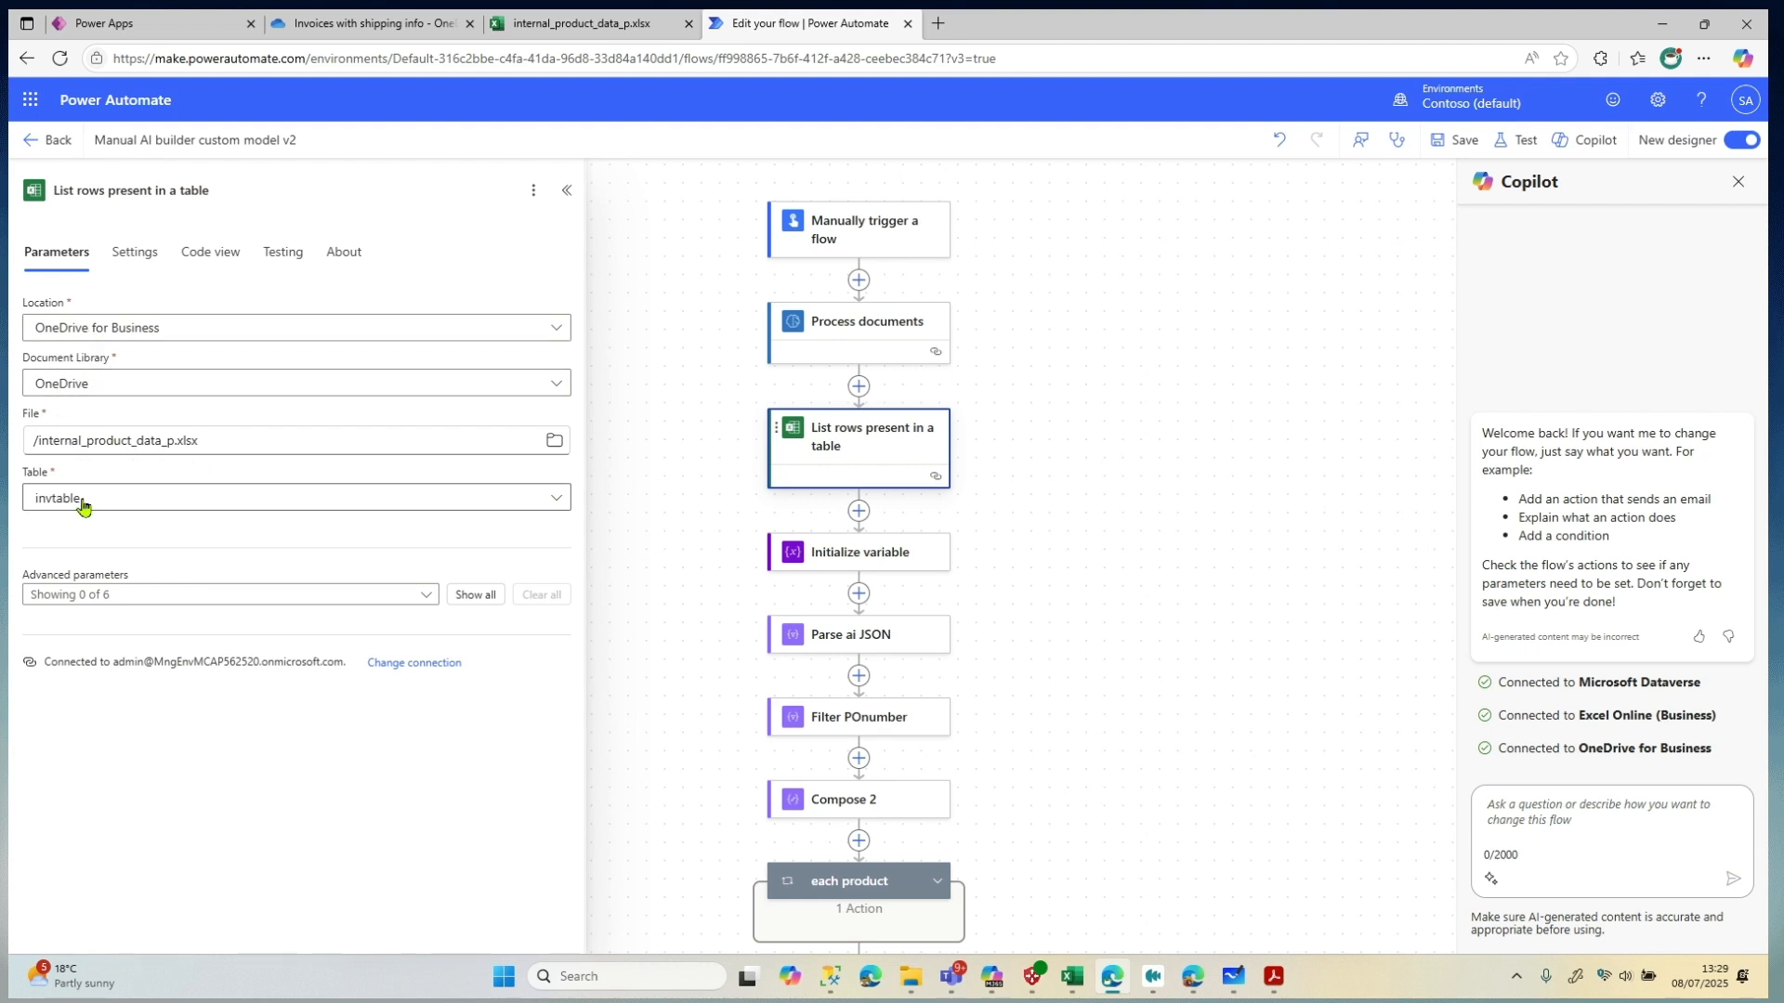
{"action": "left_click", "coordinate": [576, 28]}
{"action": "left_click", "coordinate": [177, 475]}
{"action": "left_click", "coordinate": [754, 138]}
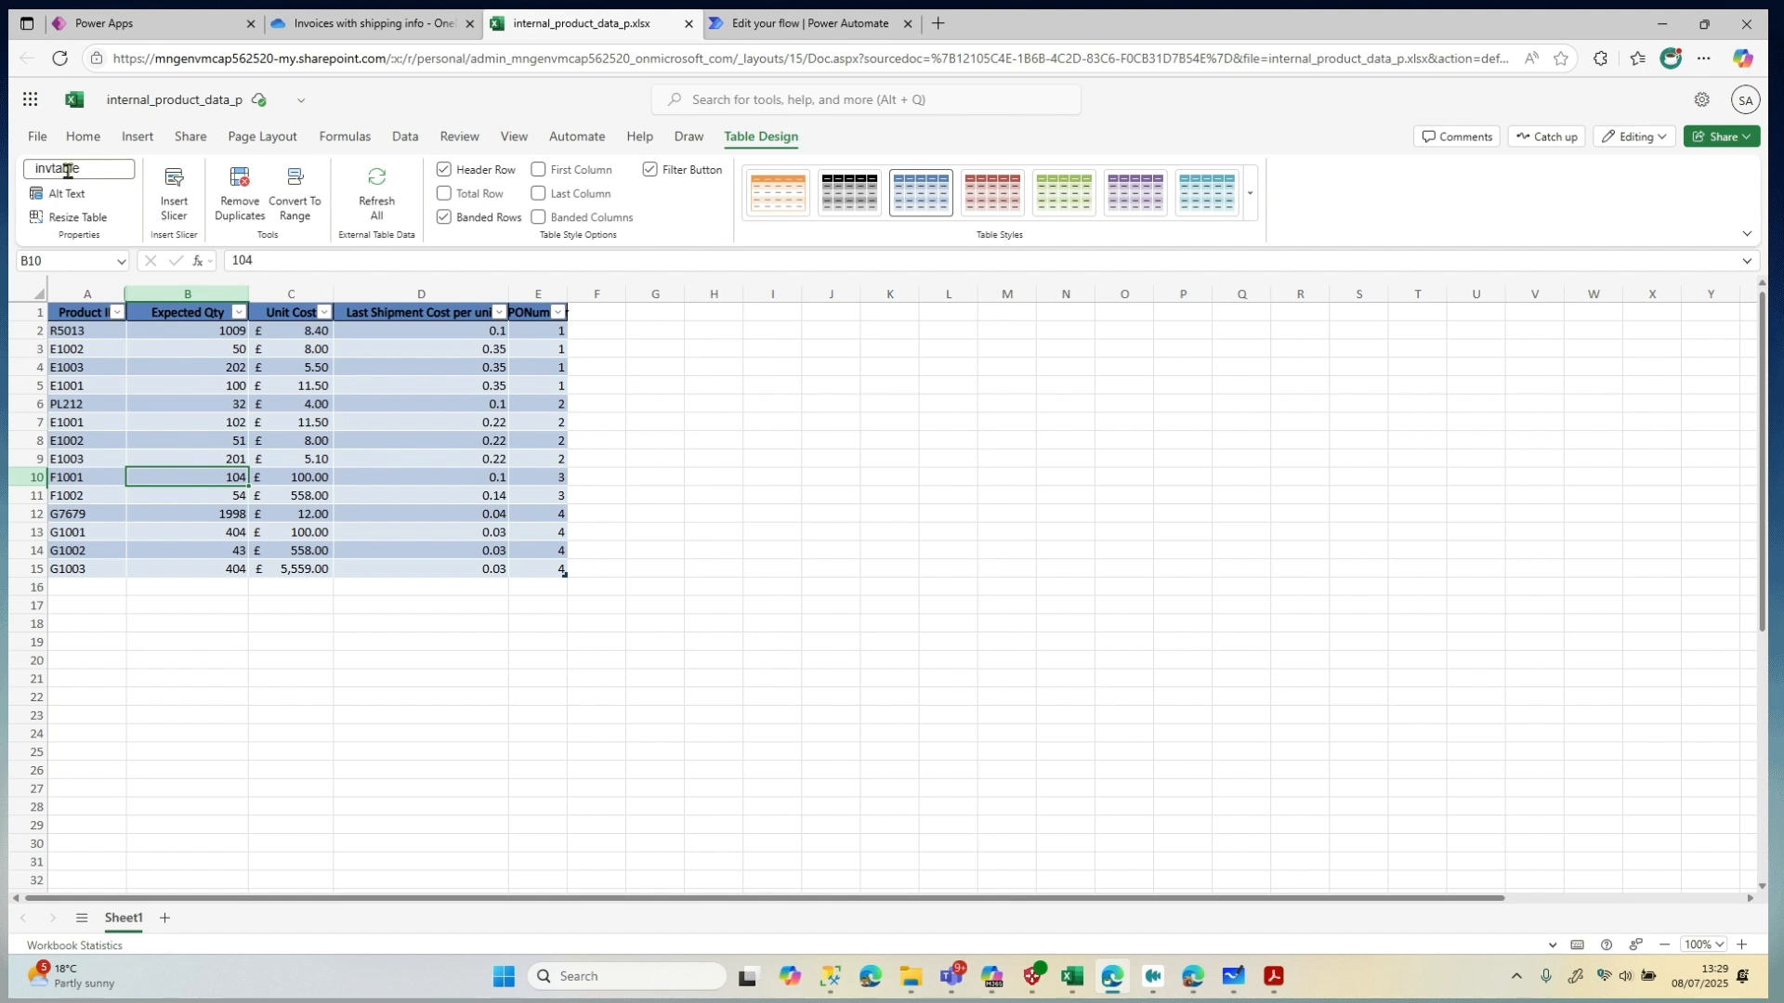
{"action": "left_click", "coordinate": [375, 28]}
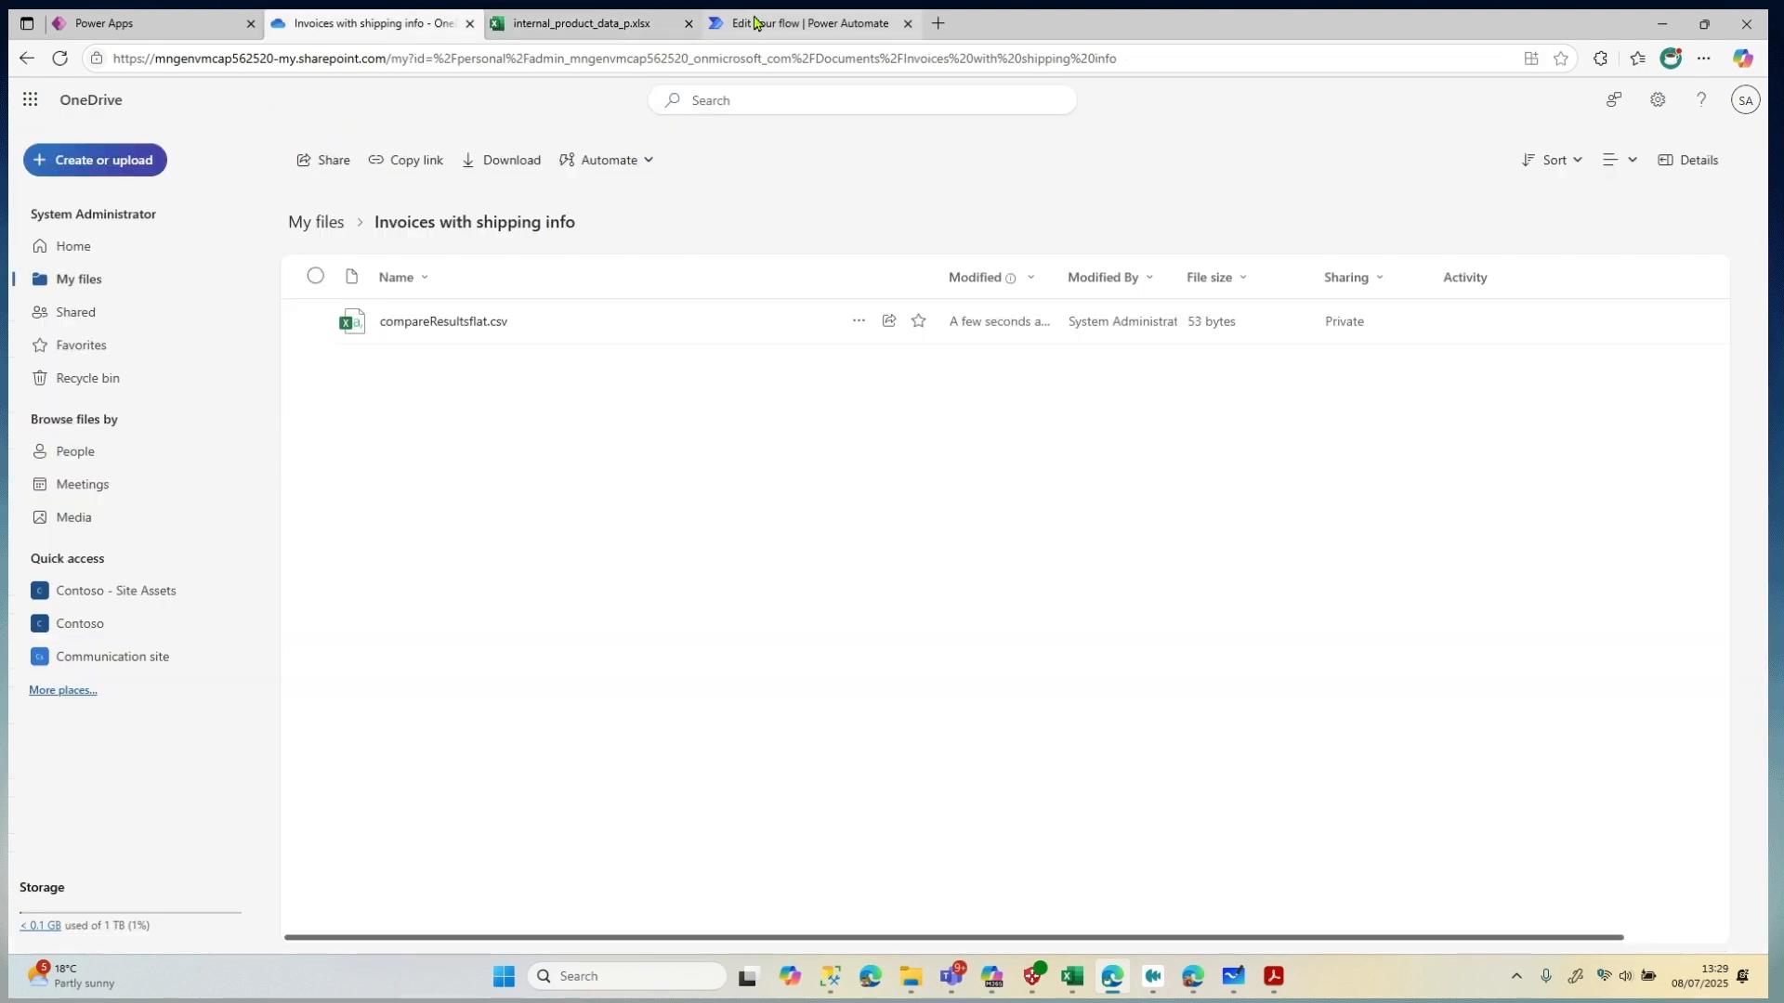
{"action": "left_click", "coordinate": [754, 23]}
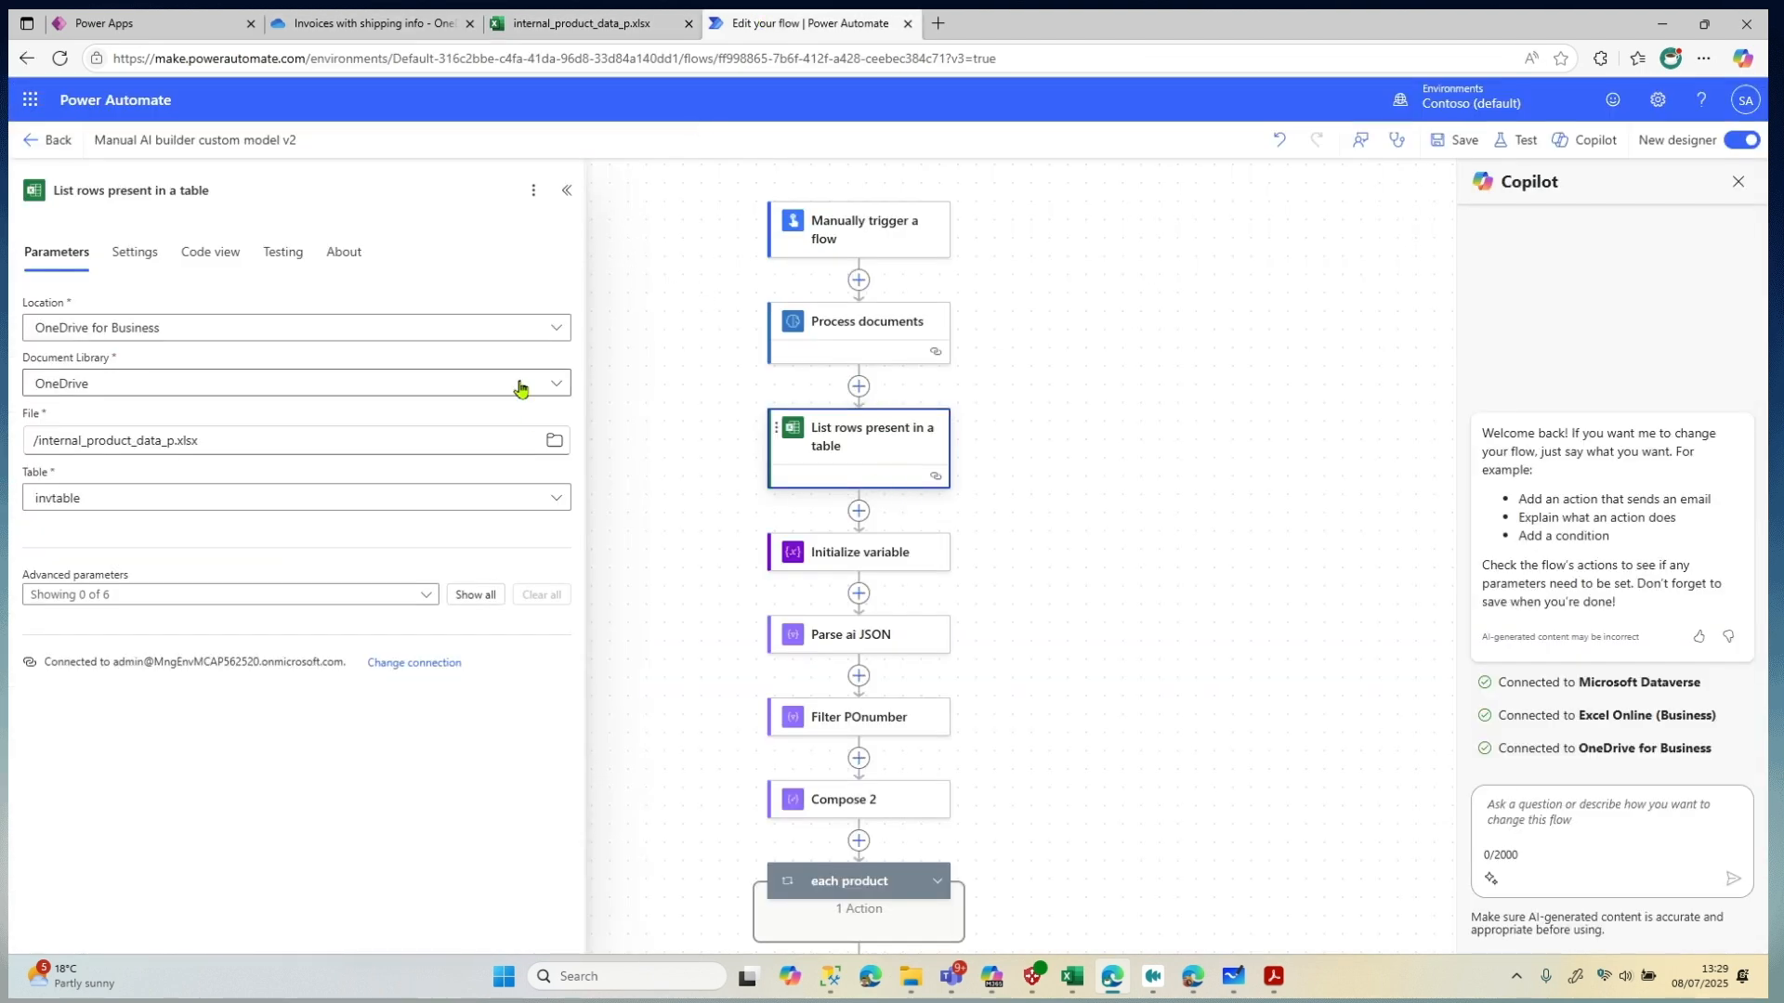
Search the available actions for "list rows", browse the Excel Online (Business) actions, and close the action picker without adding any
{"action": "left_click", "coordinate": [859, 386]}
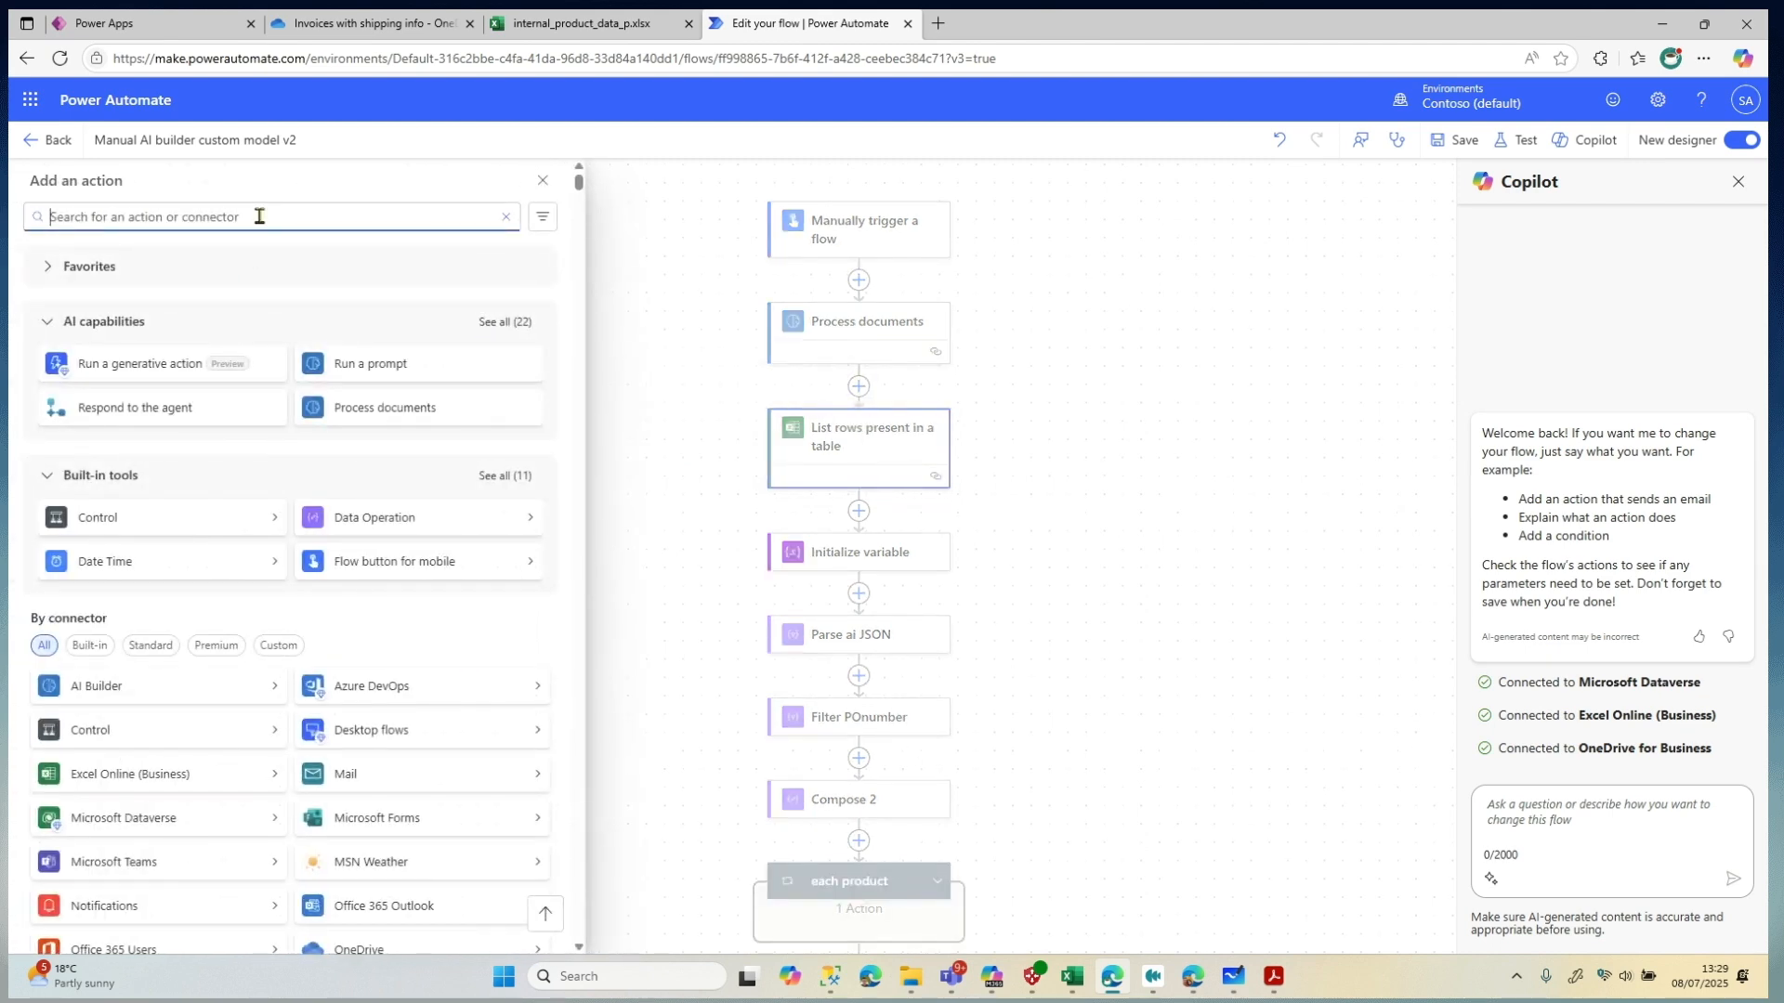
{"action": "type", "text": "list rows"}
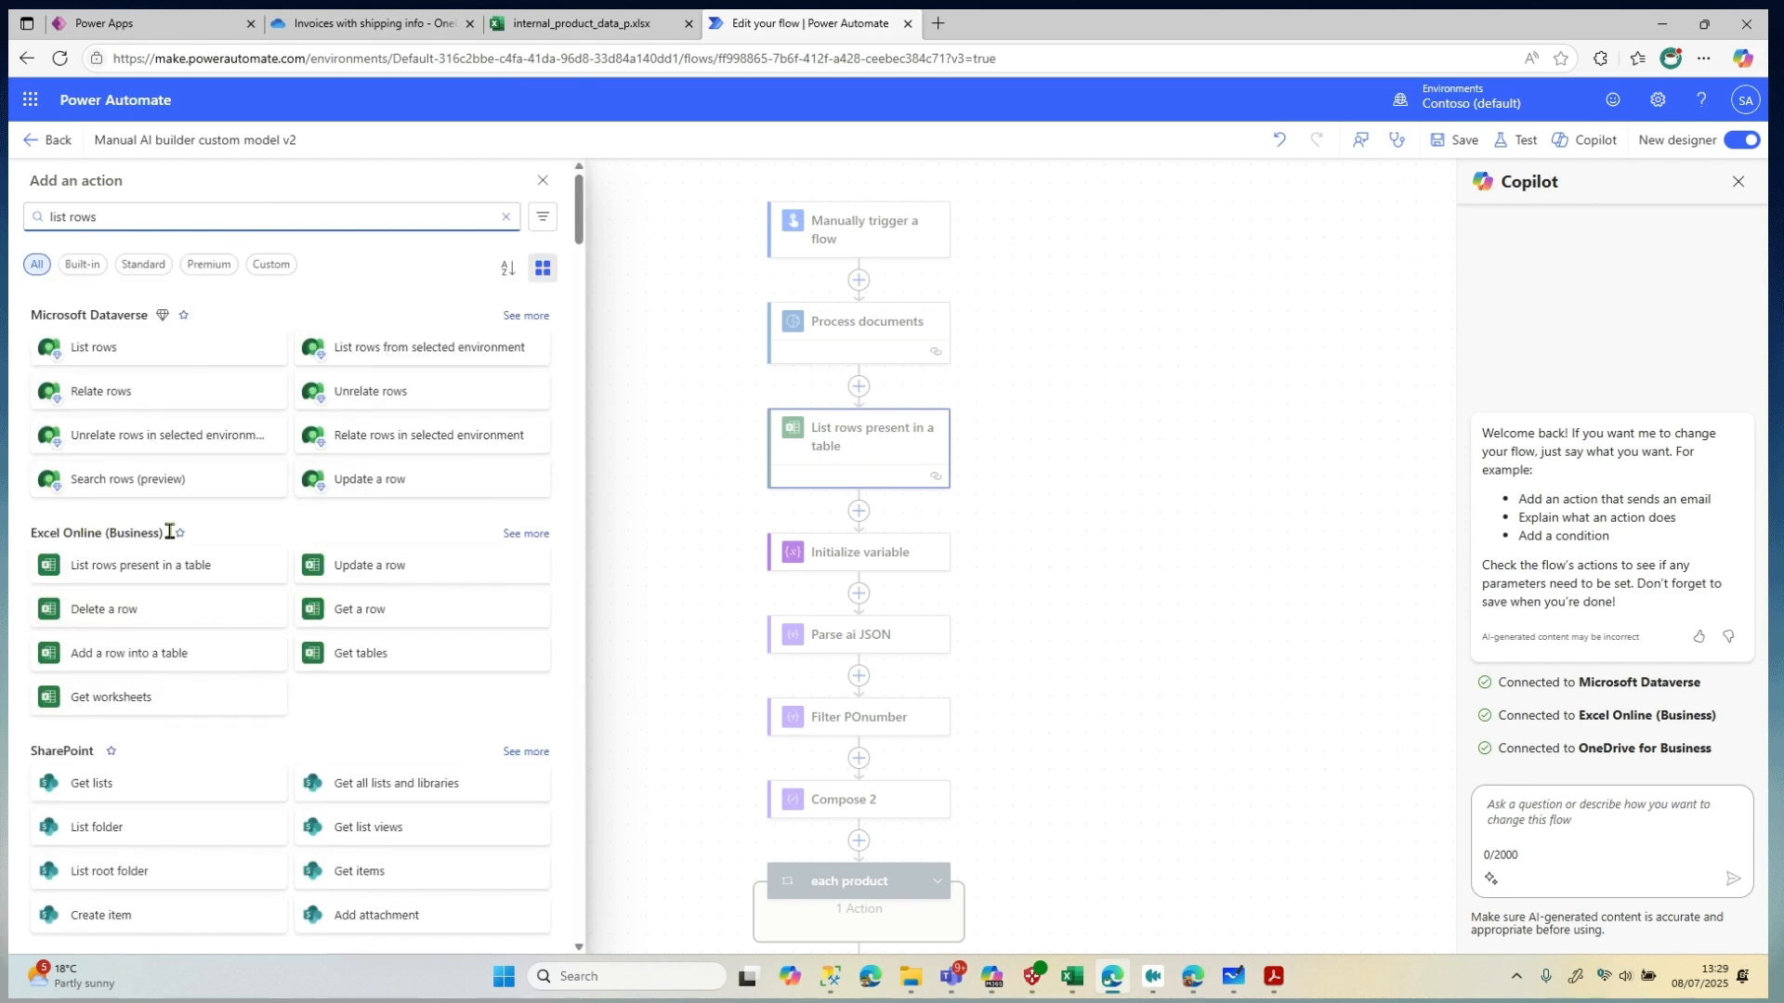
{"action": "left_click", "coordinate": [514, 535]}
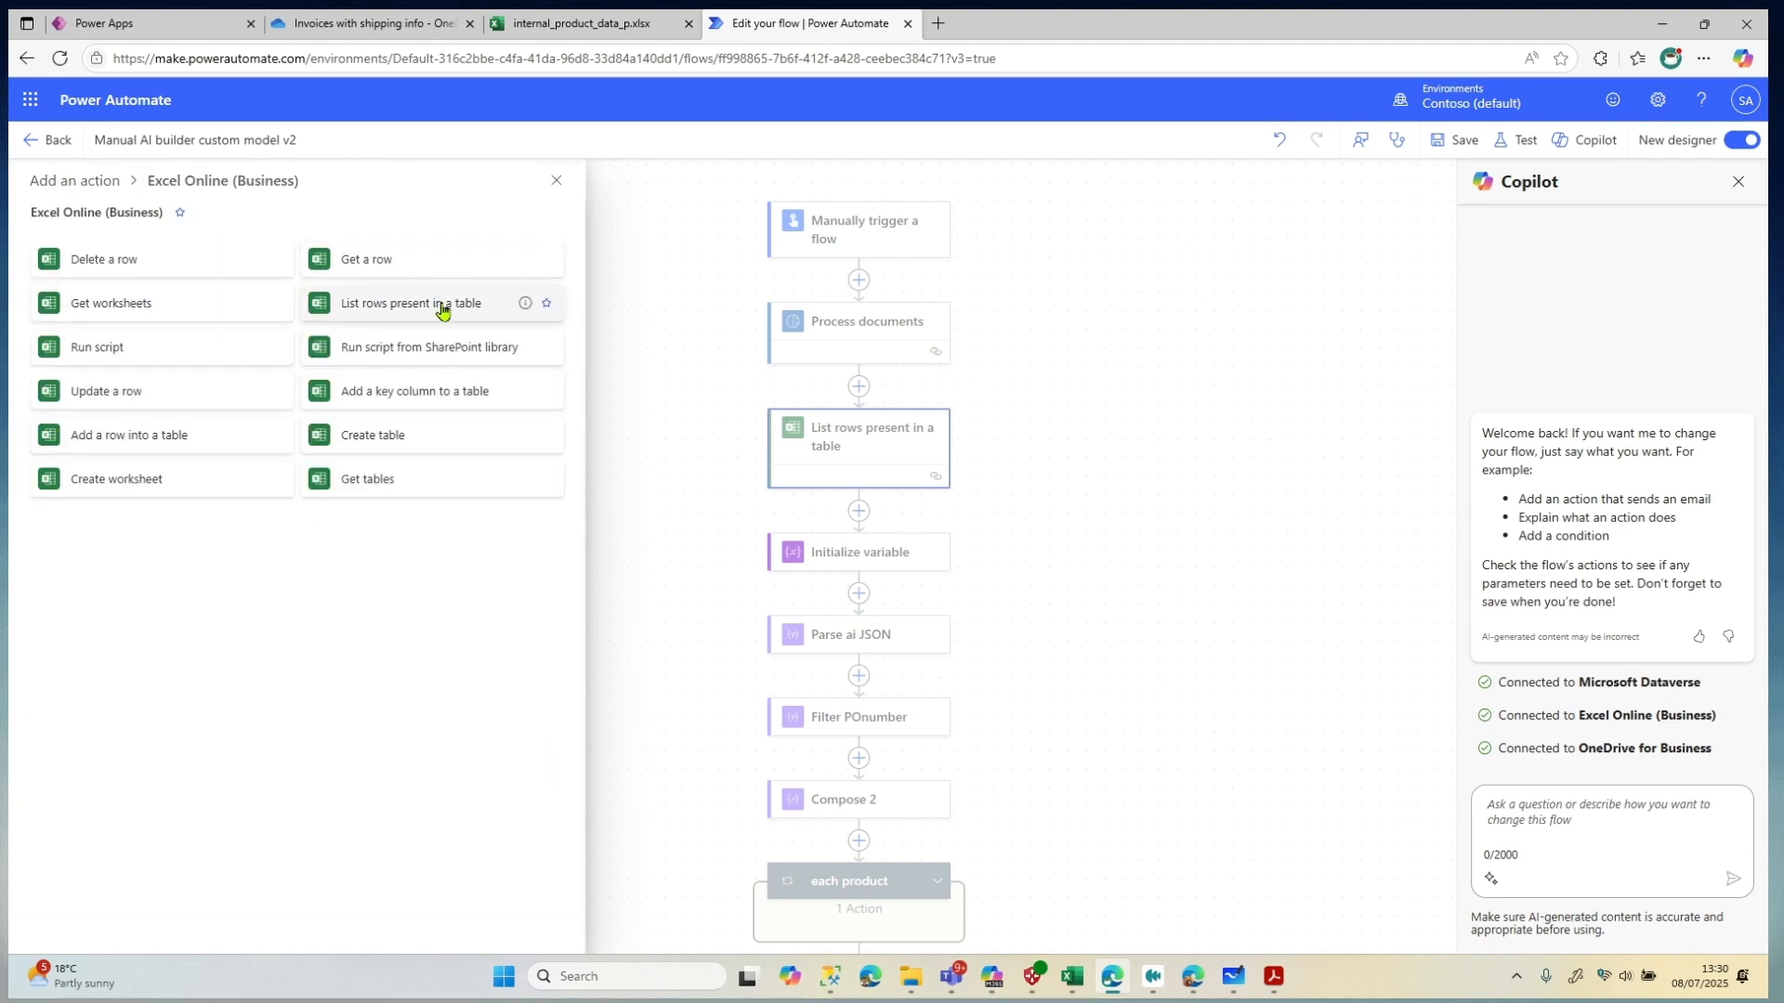
{"action": "left_click", "coordinate": [695, 459]}
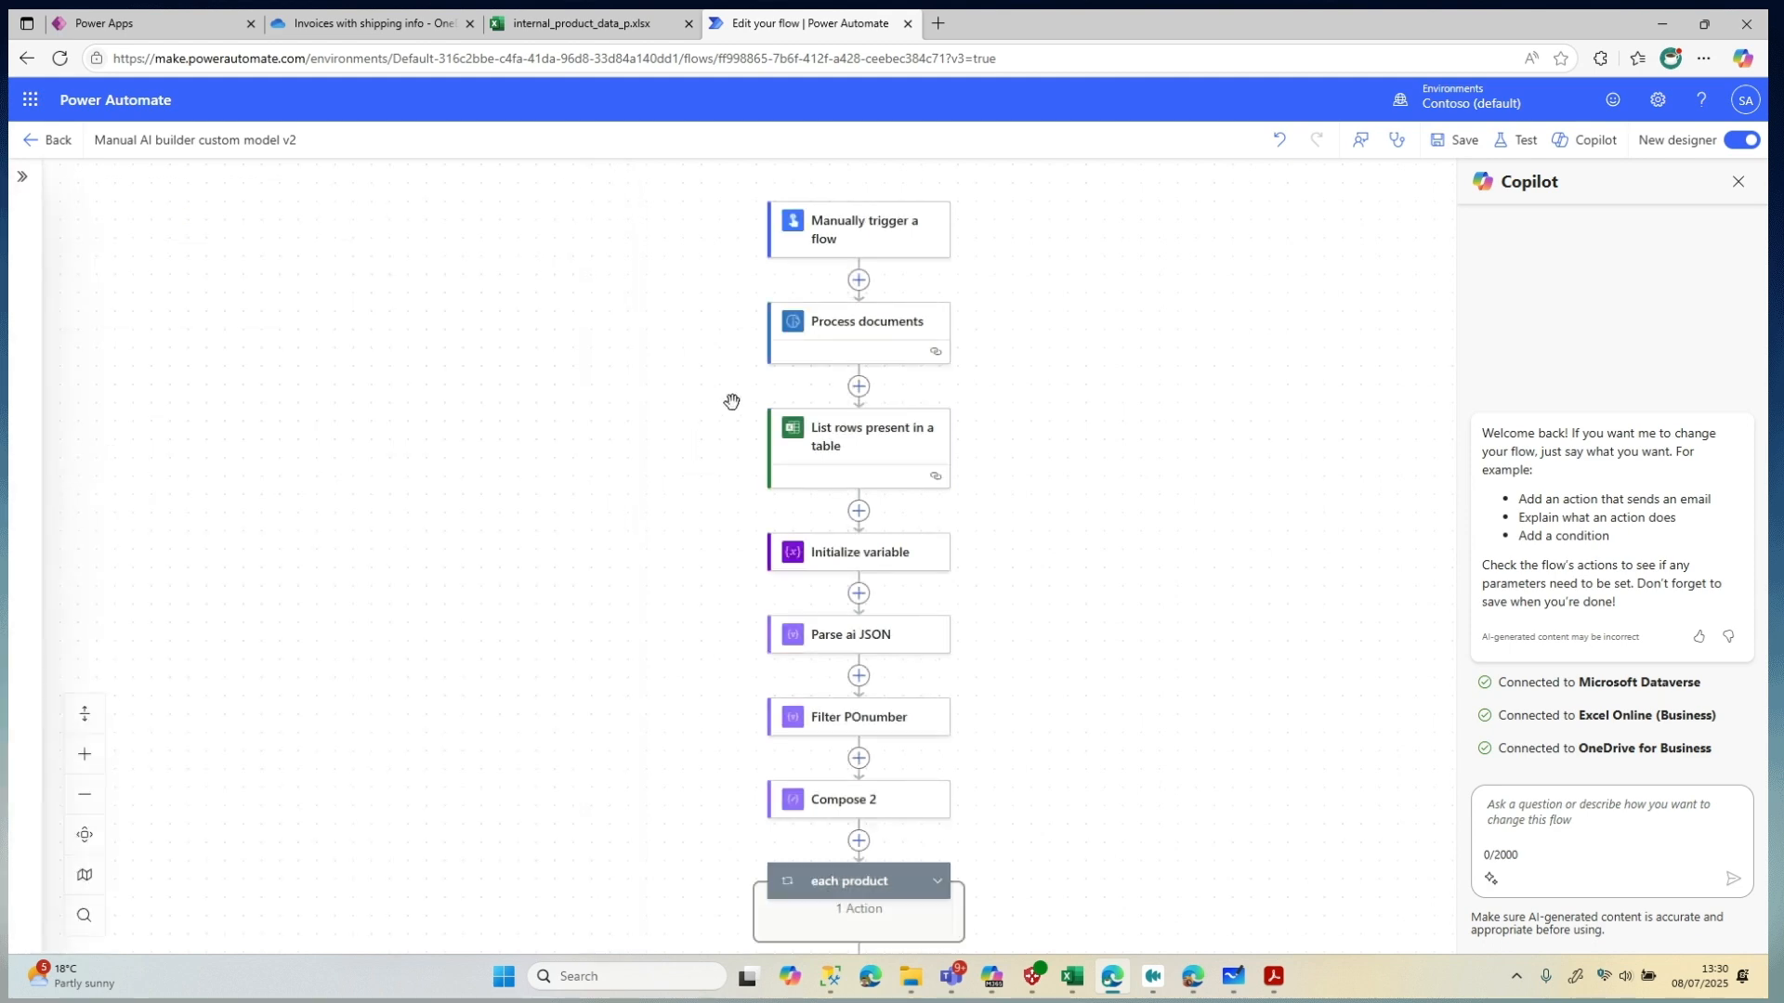
{"action": "left_click_drag", "start_coordinate": [641, 526], "coordinate": [629, 446]}
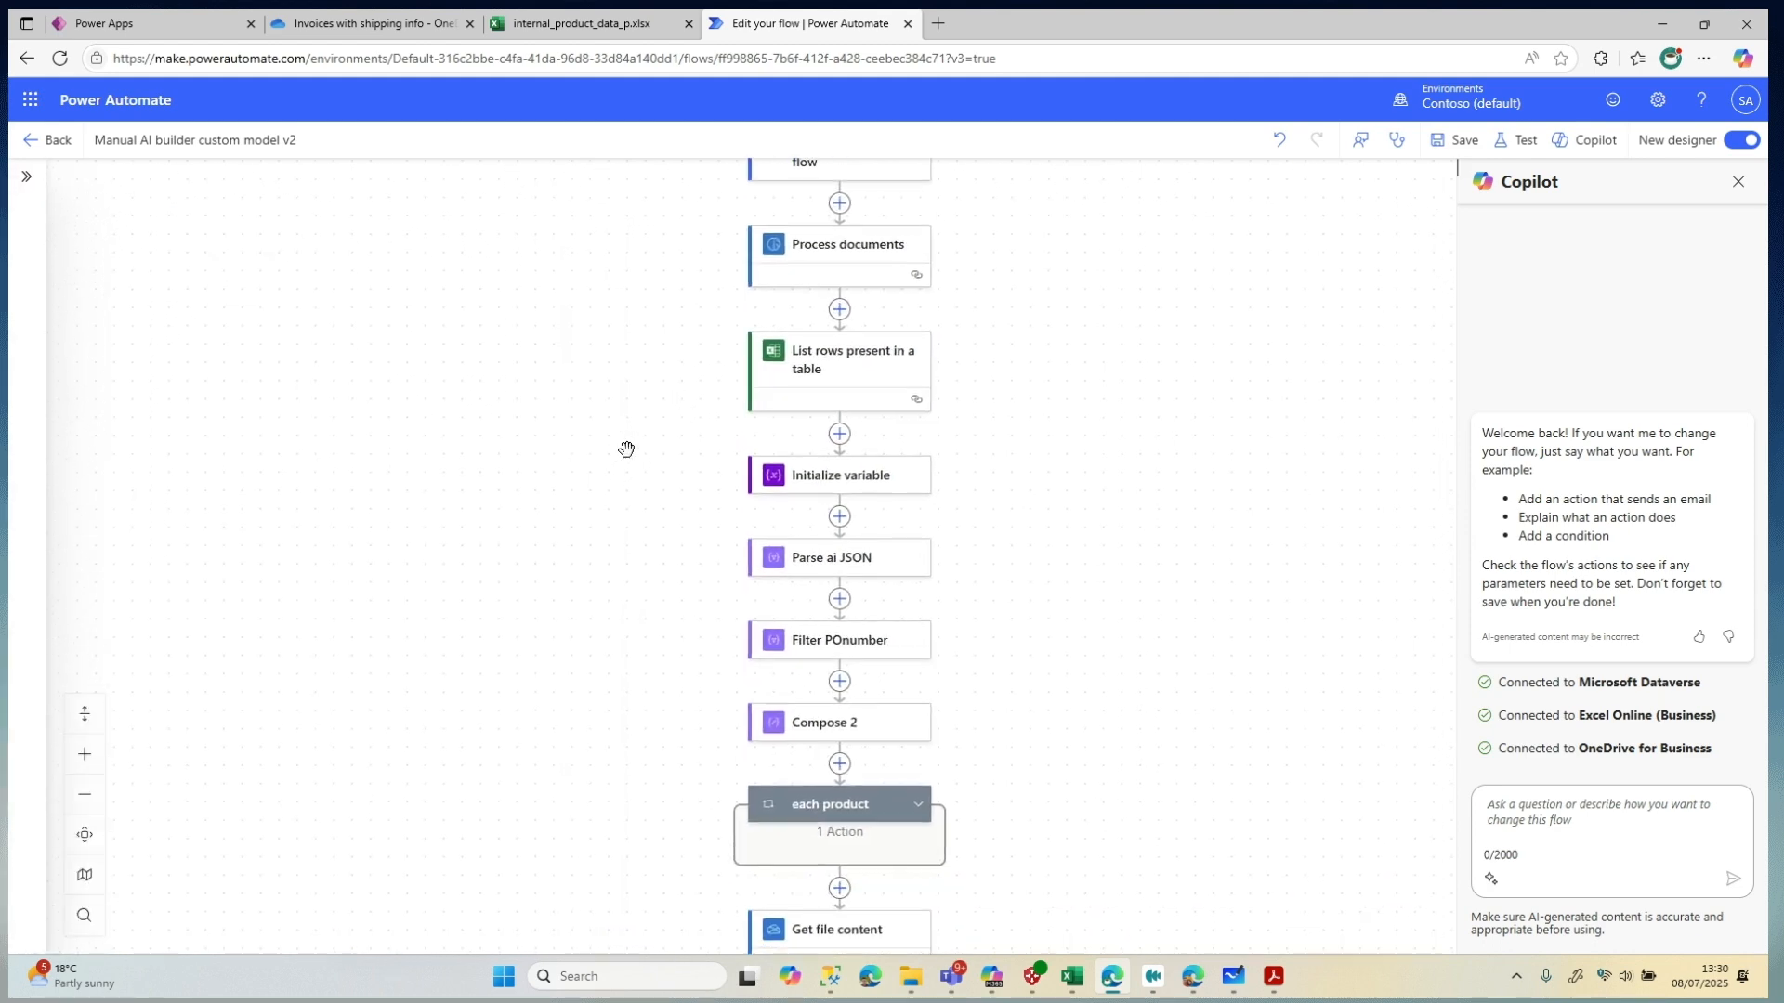
Review the Initialize variable settings and read through the schema of the Parse ai JSON action
{"action": "left_click", "coordinate": [826, 476]}
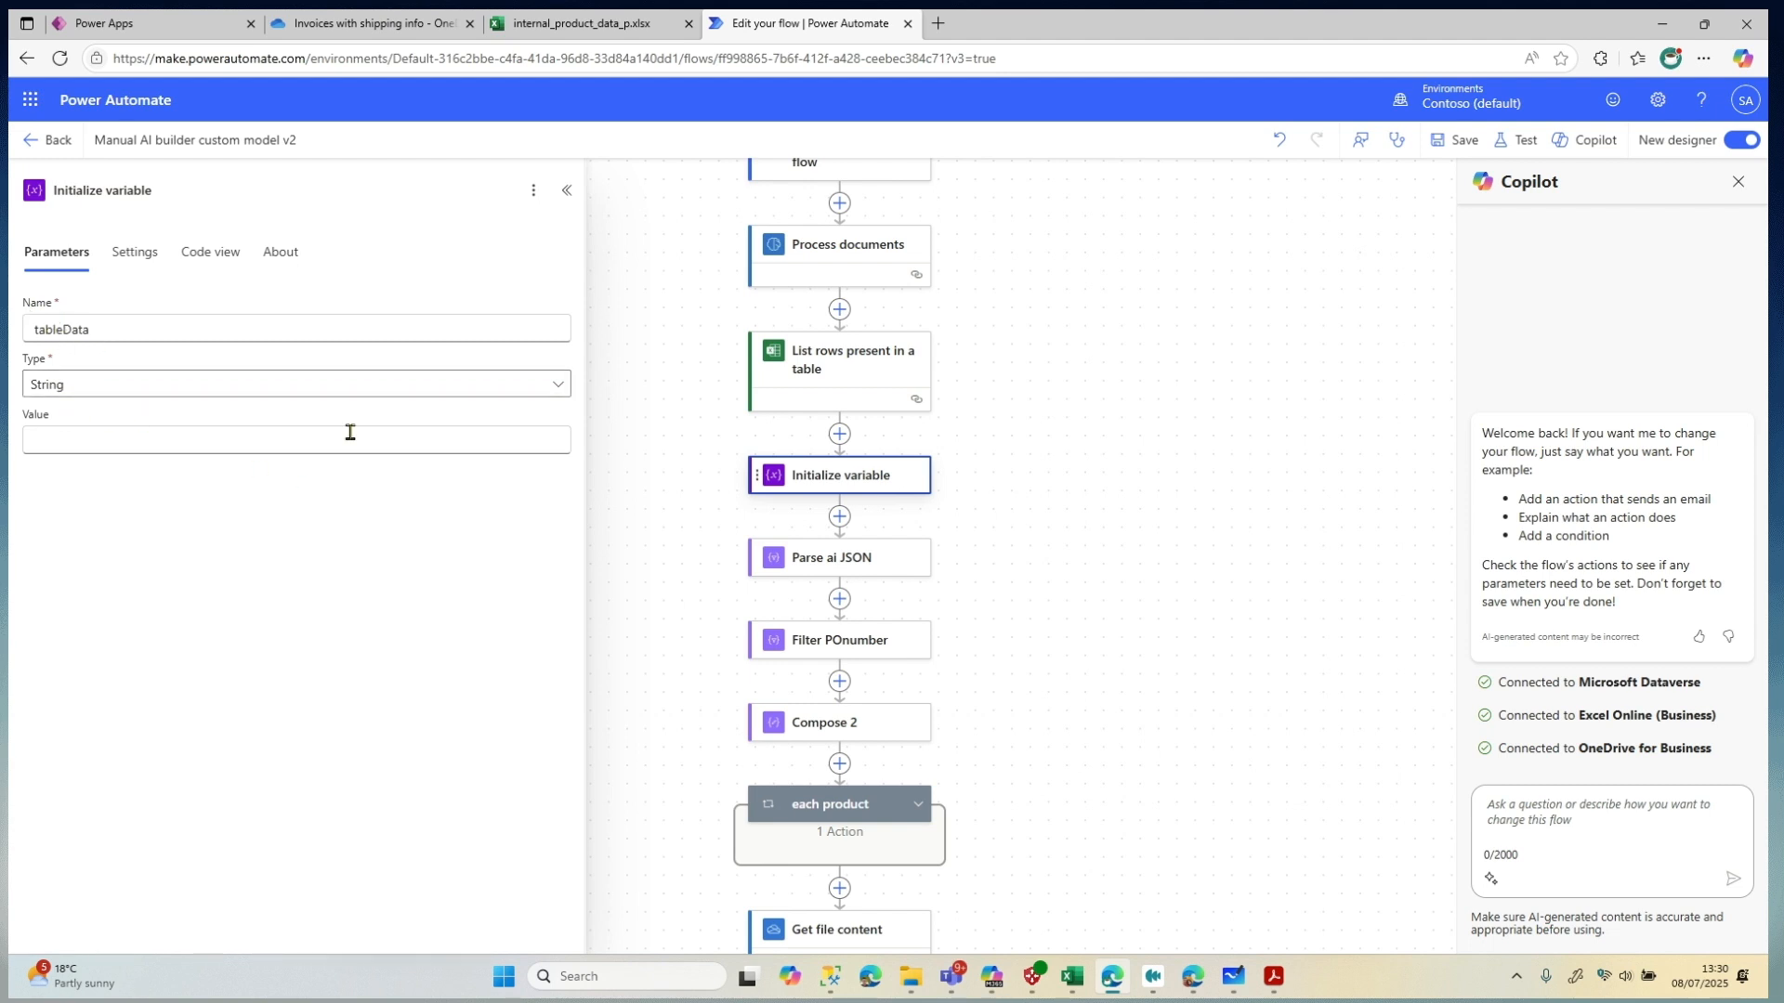
{"action": "scroll", "coordinate": [847, 490], "scroll_direction": "down", "scroll_amount": 2}
{"action": "left_click", "coordinate": [847, 489]}
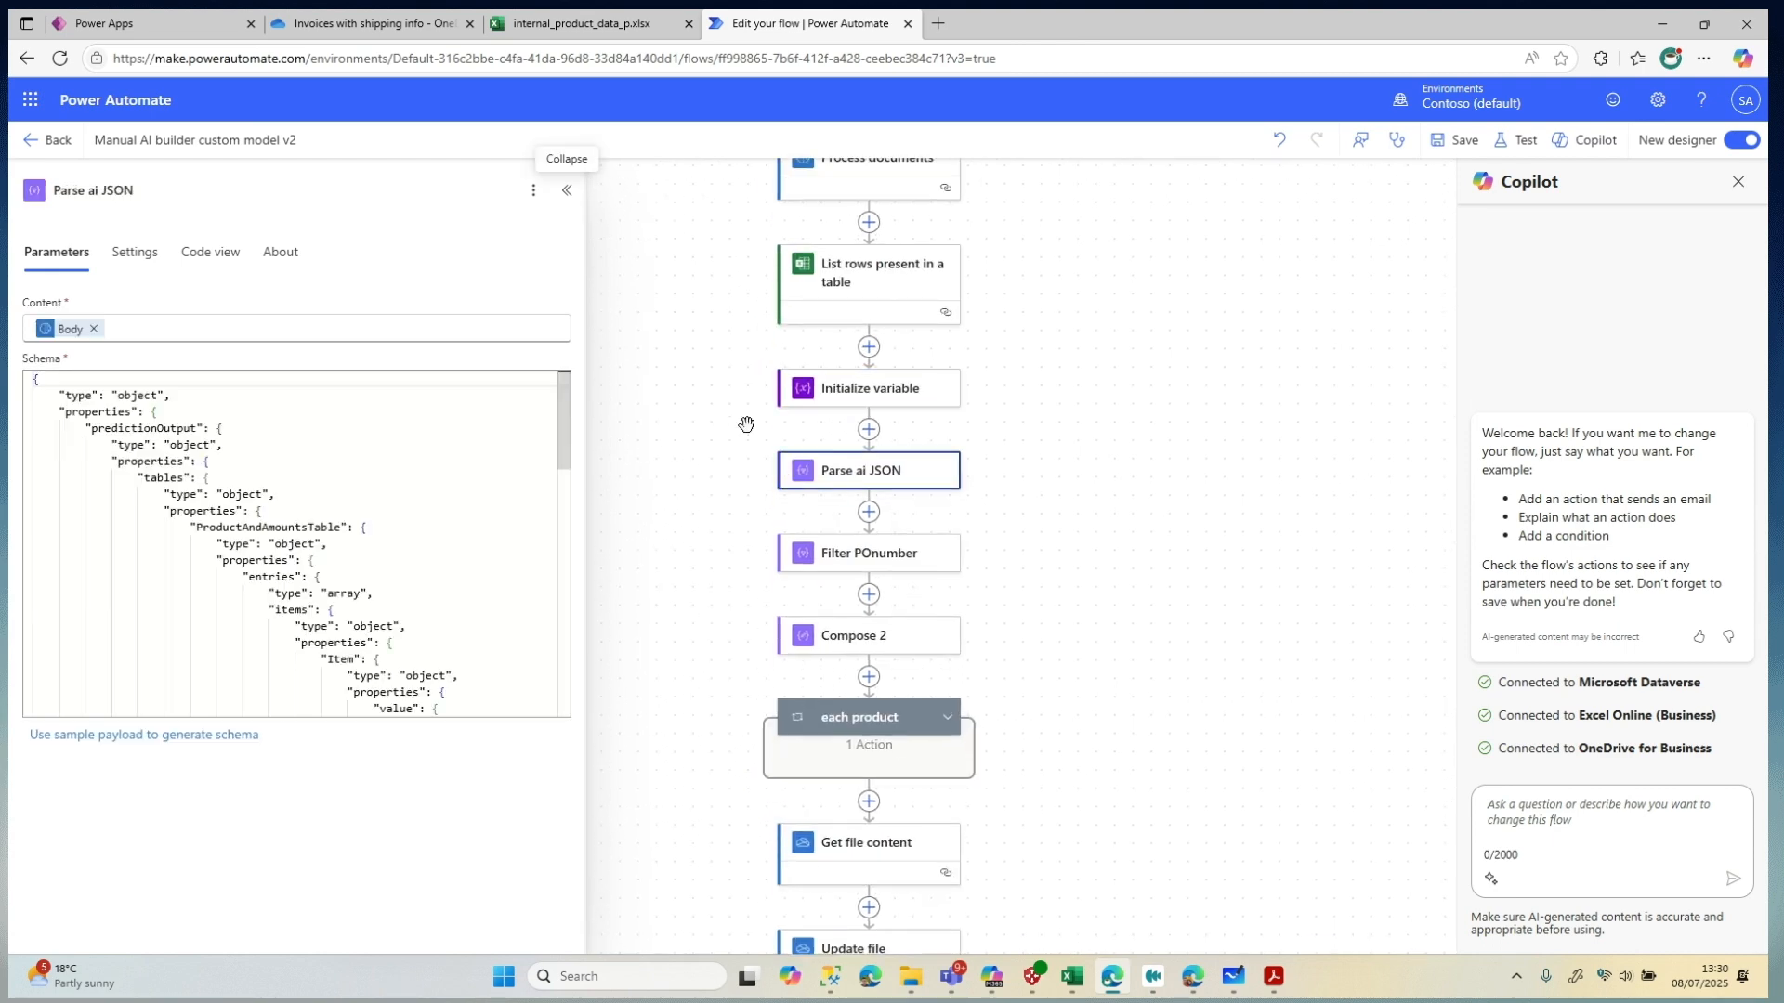
{"action": "scroll", "coordinate": [747, 455], "scroll_direction": "up", "scroll_amount": 2}
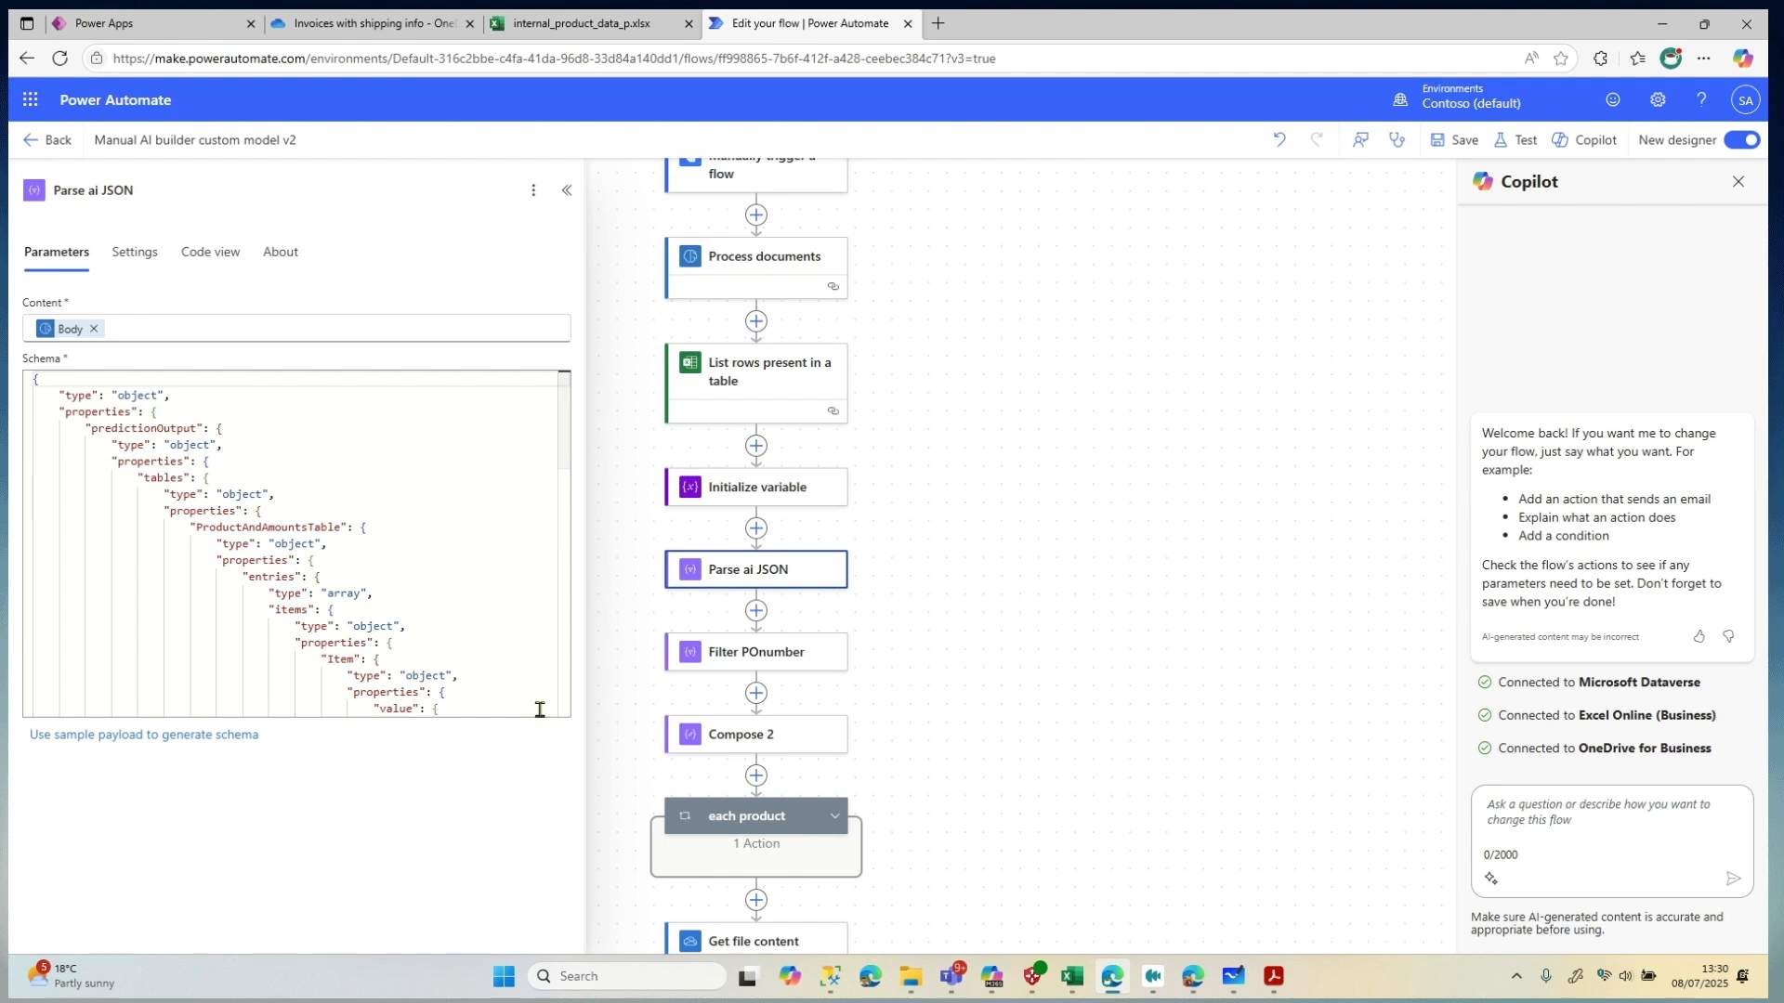
{"action": "scroll", "coordinate": [532, 599], "scroll_direction": "down", "scroll_amount": 3}
{"action": "scroll", "coordinate": [531, 599], "scroll_direction": "down", "scroll_amount": 8}
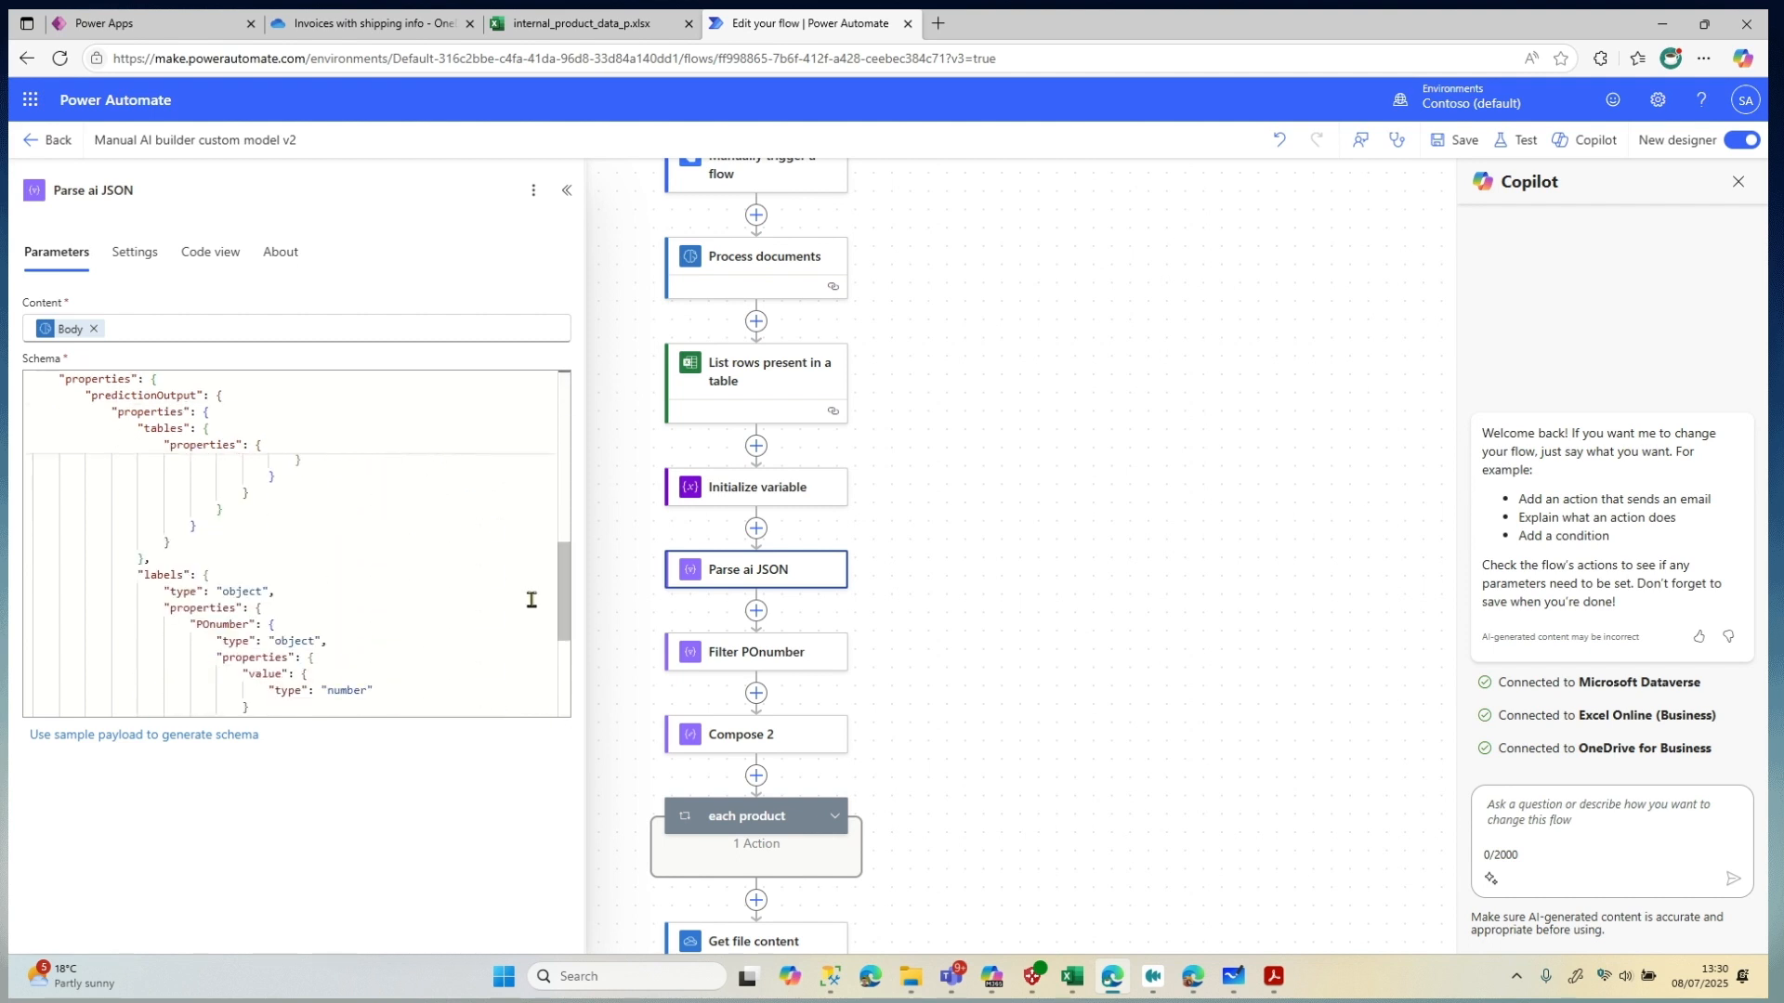
{"action": "scroll", "coordinate": [531, 599], "scroll_direction": "up", "scroll_amount": 10}
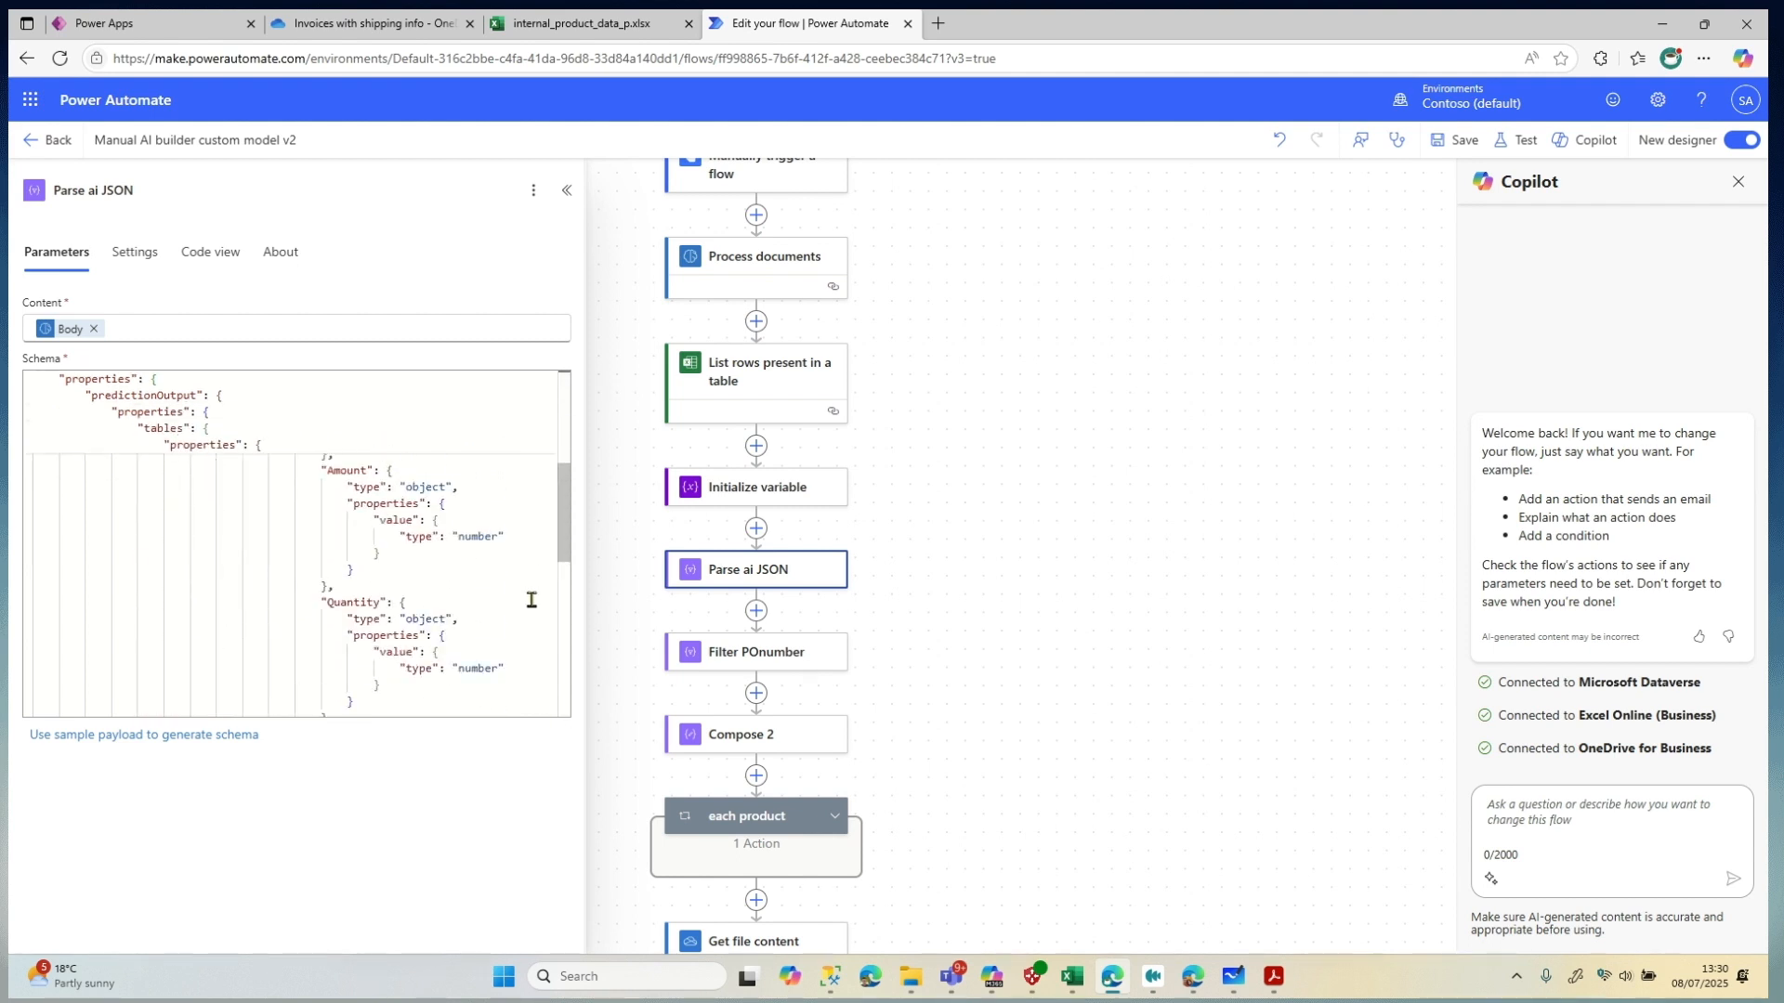
{"action": "left_click", "coordinate": [463, 613]}
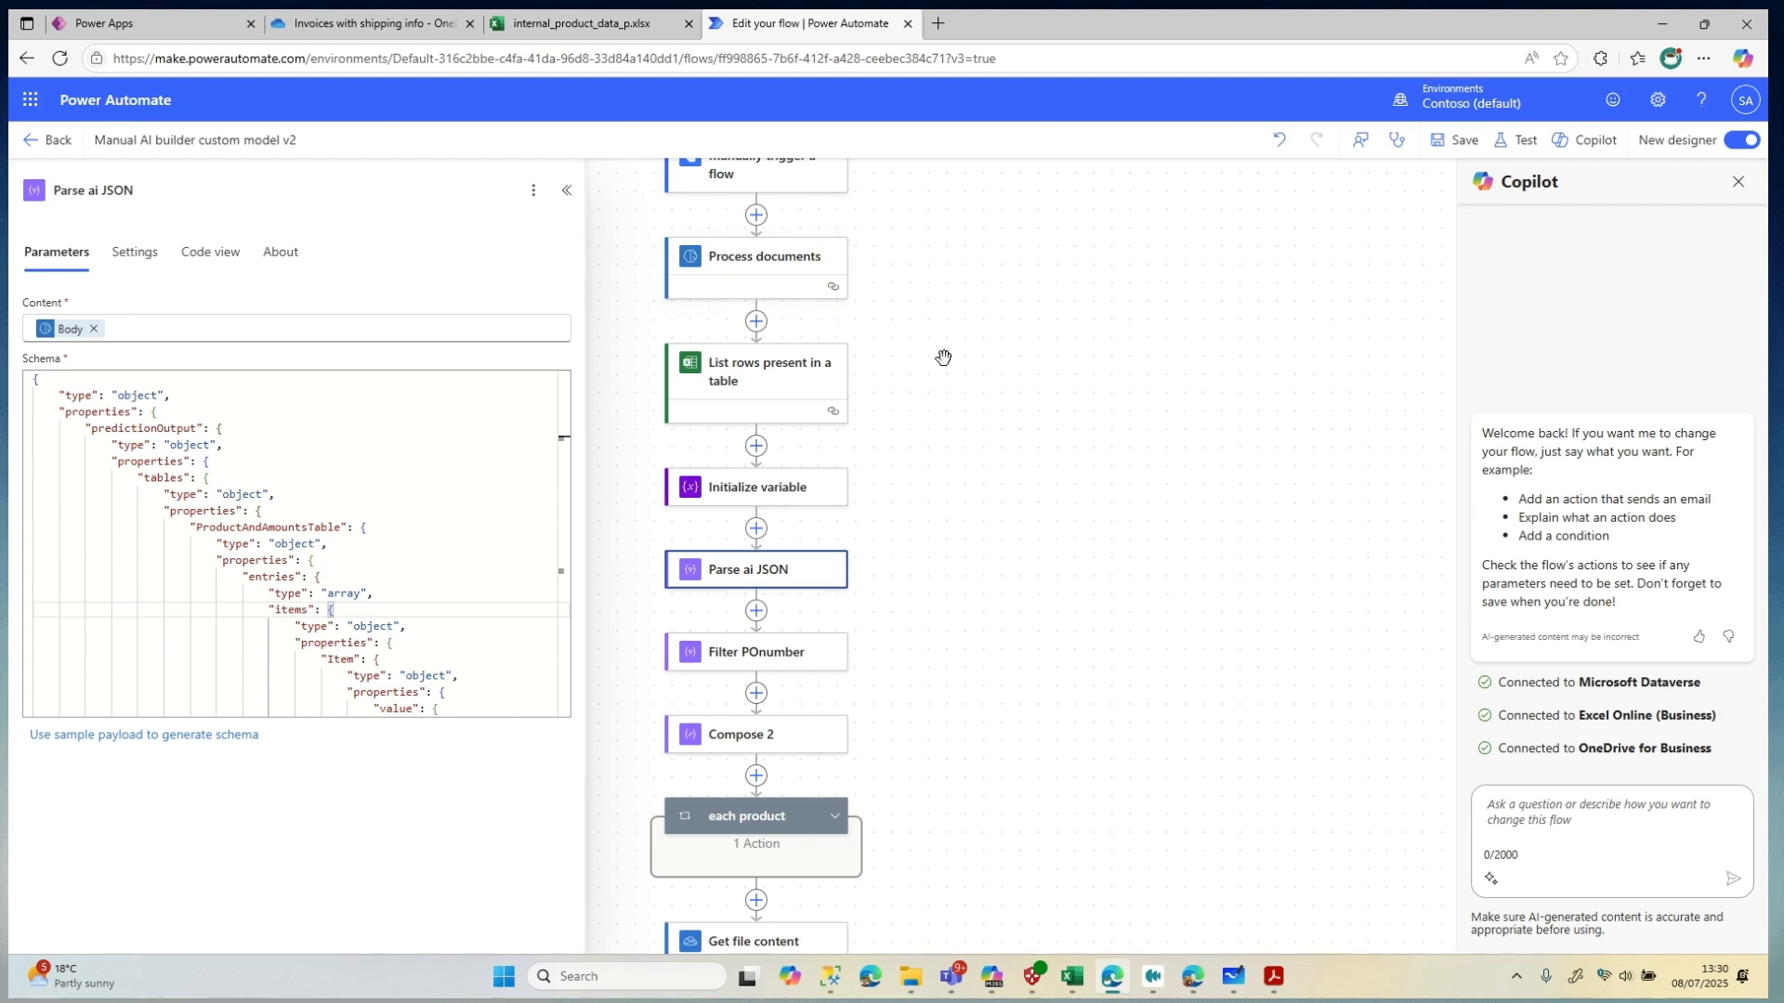
{"action": "scroll", "coordinate": [943, 358], "scroll_direction": "up", "scroll_amount": 1}
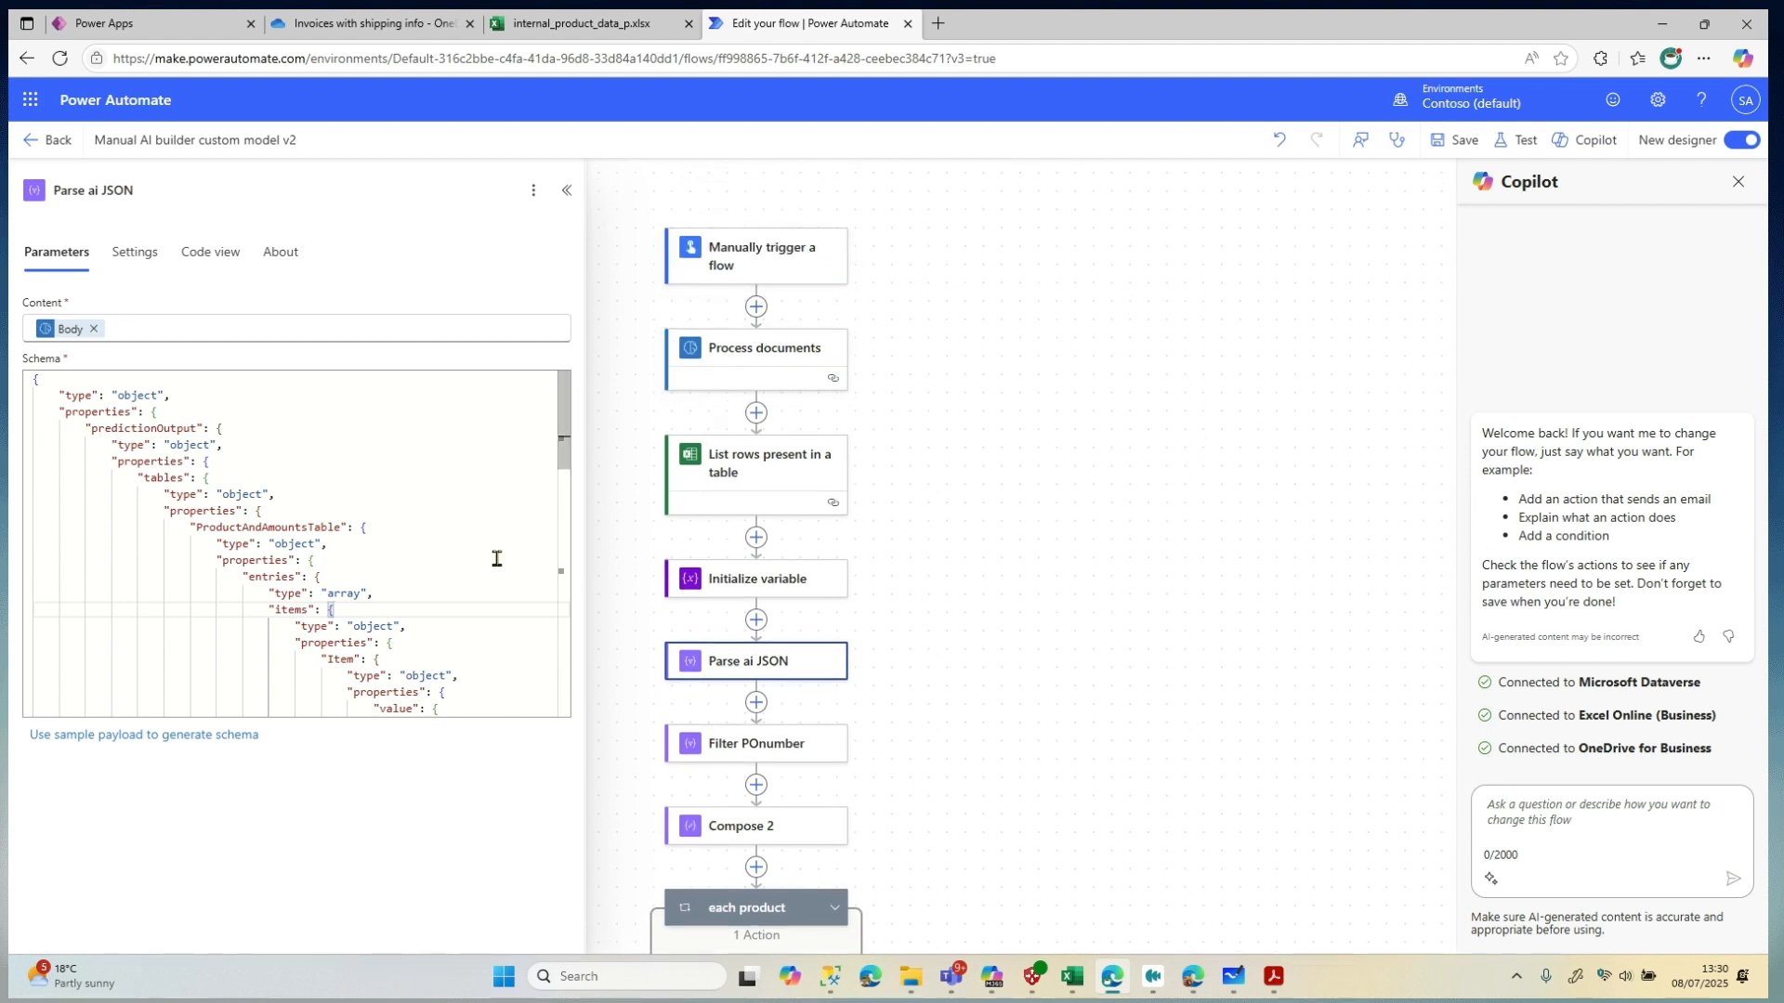
Check the Process documents settings, and highlight predictionOutput and tables in the Parse ai JSON schema
{"action": "left_click", "coordinate": [797, 367]}
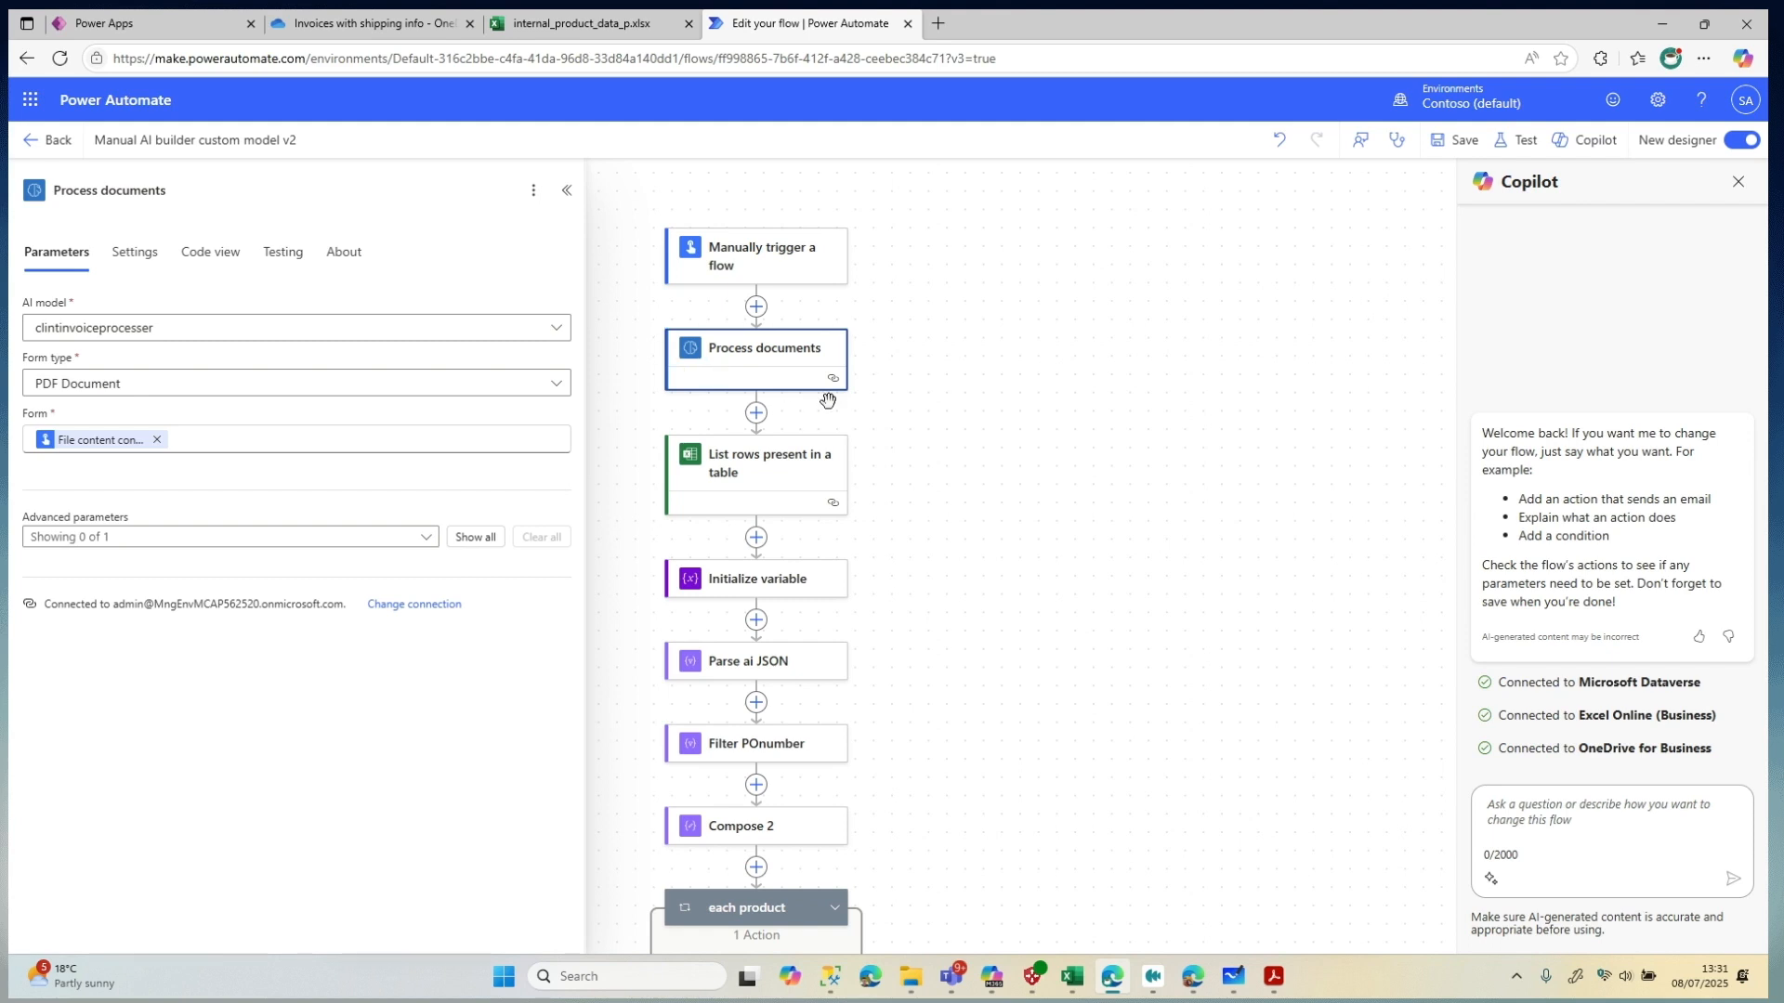
{"action": "left_click", "coordinate": [755, 670]}
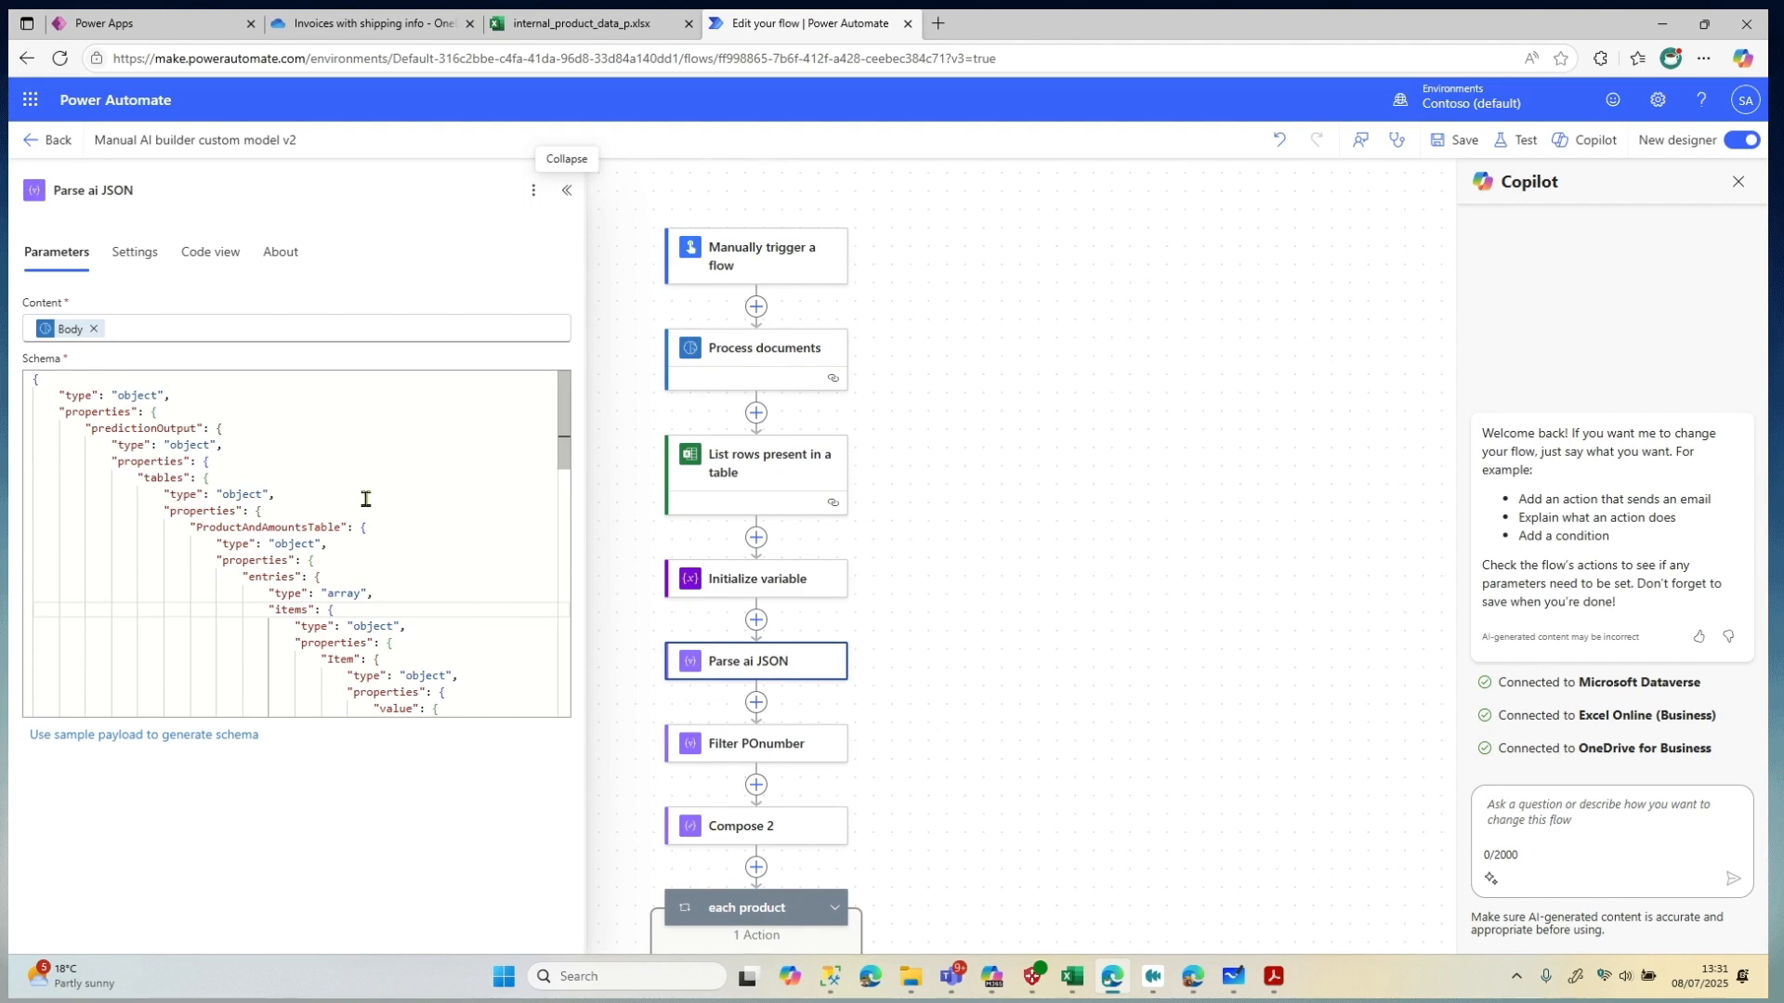
{"action": "scroll", "coordinate": [366, 500], "scroll_direction": "down", "scroll_amount": 2}
{"action": "scroll", "coordinate": [366, 499], "scroll_direction": "up", "scroll_amount": 2}
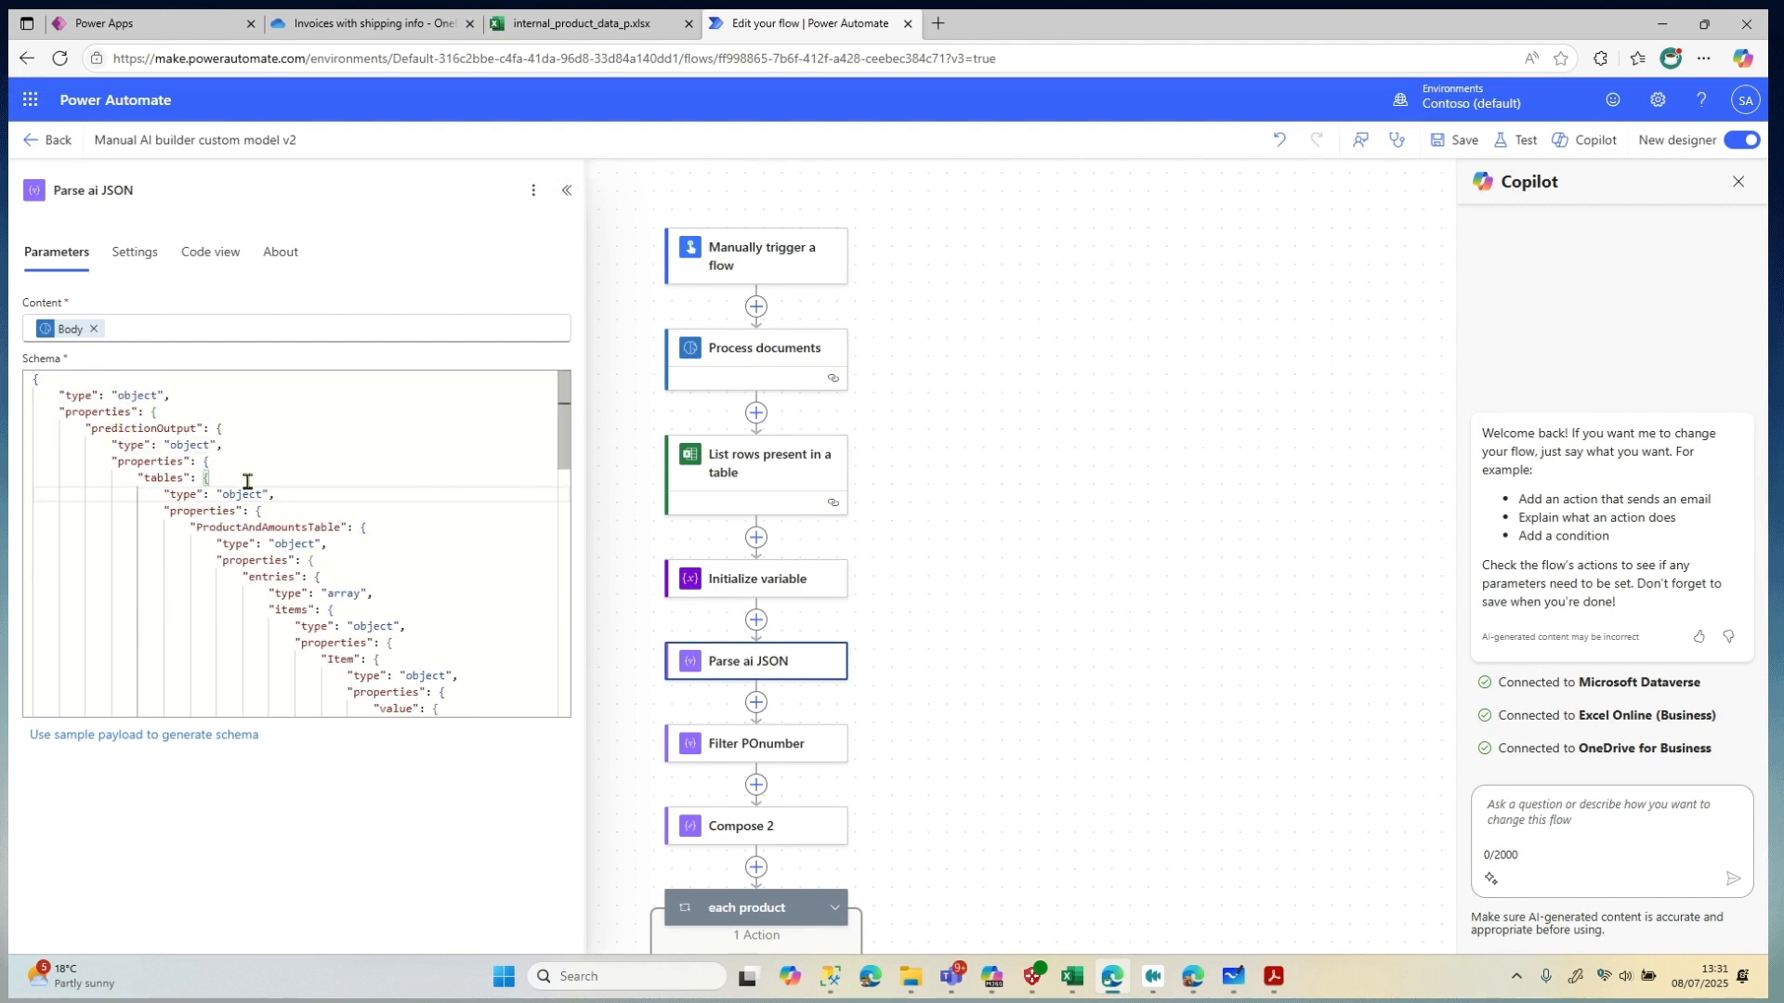
{"action": "double_click", "coordinate": [155, 427]}
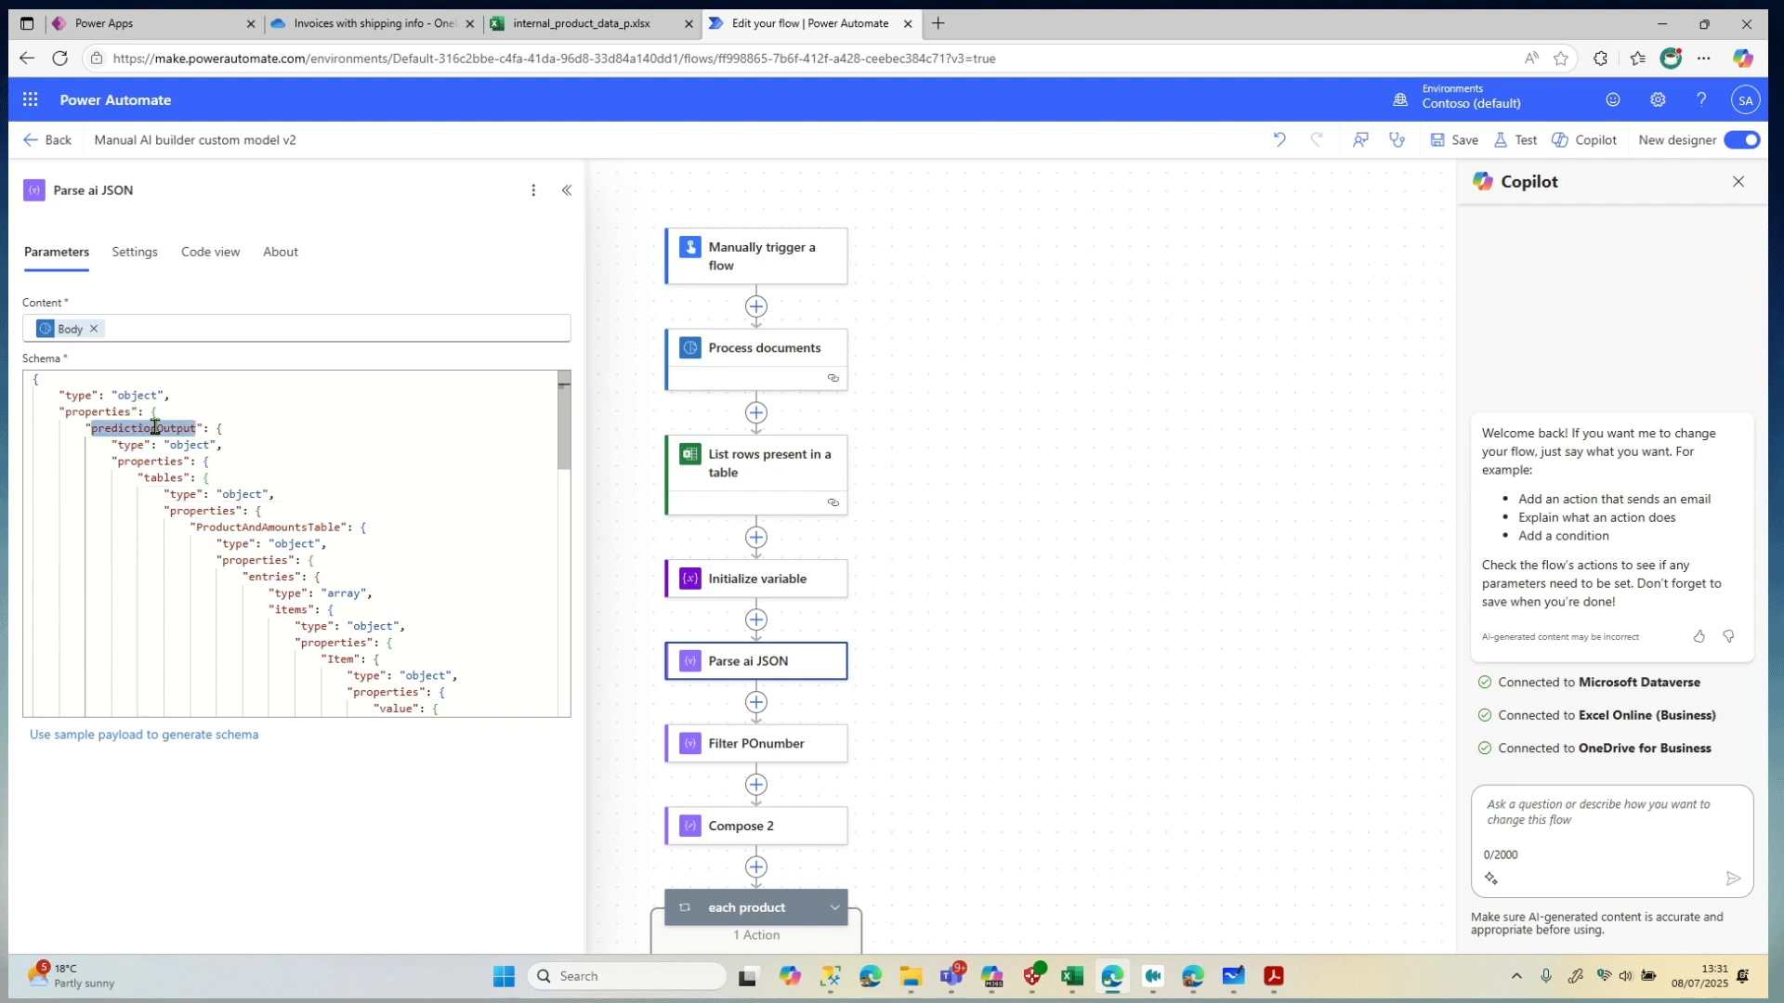
{"action": "left_click", "coordinate": [335, 468]}
{"action": "double_click", "coordinate": [164, 478]}
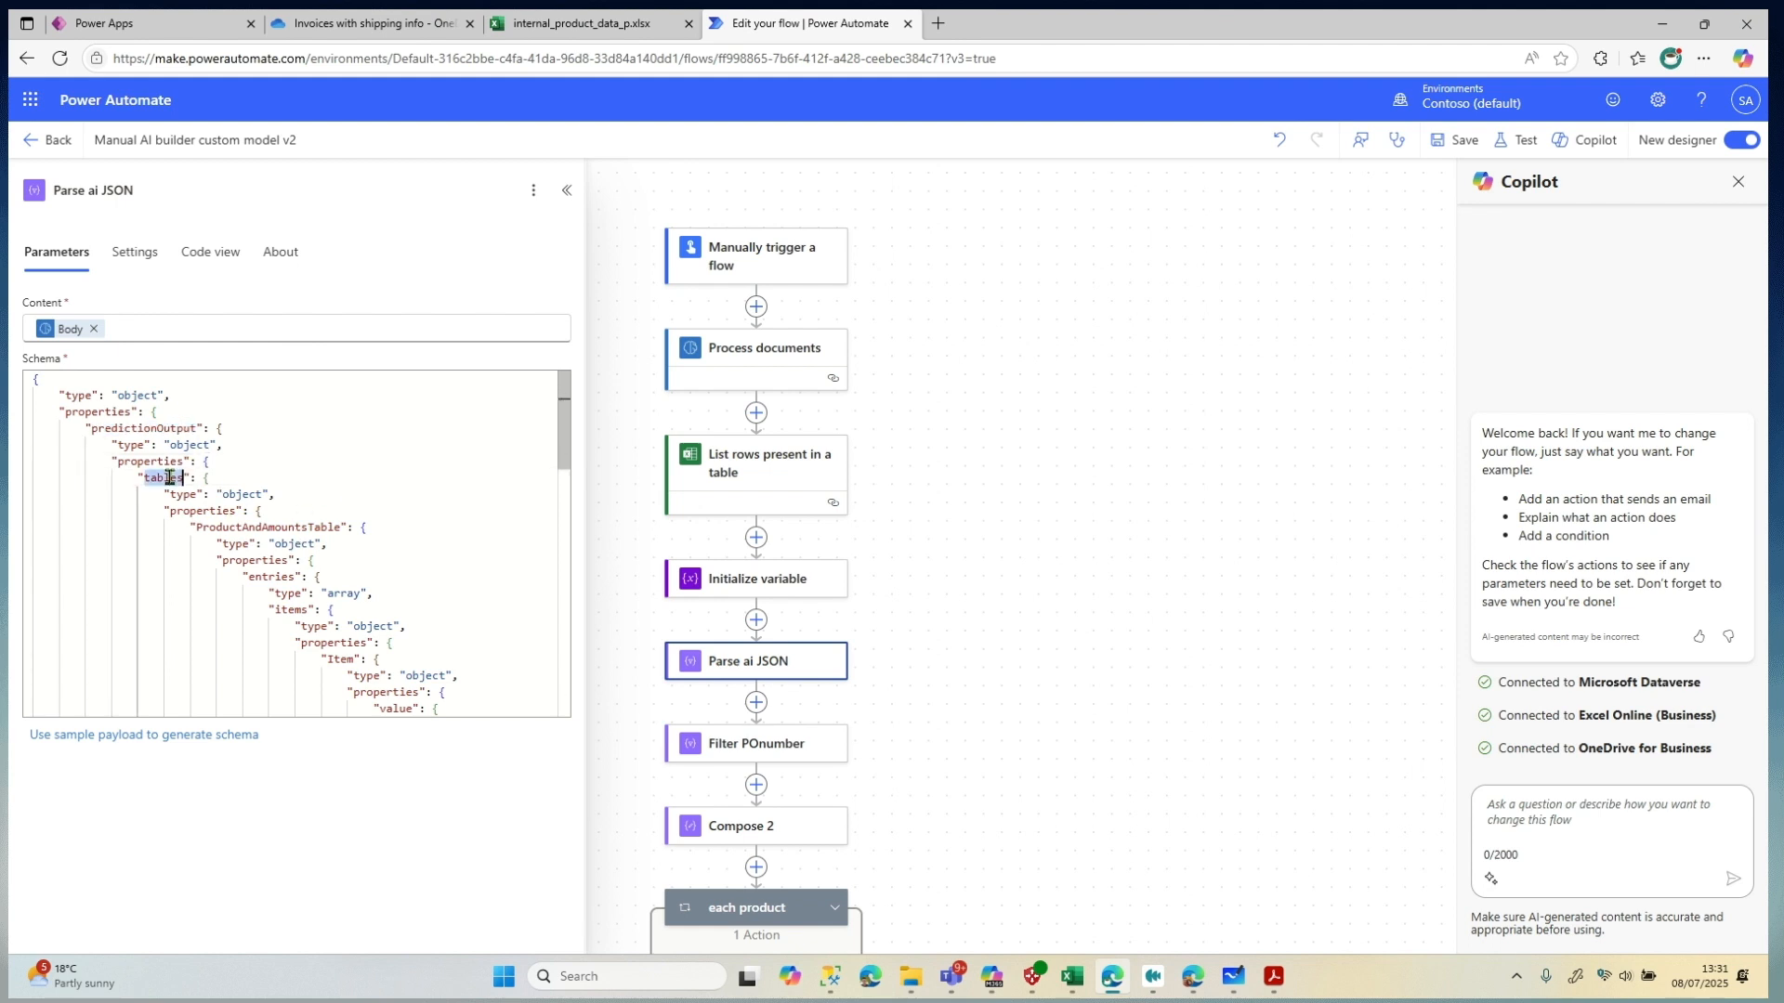
Highlight the labels object, its POnumber property and the next label entry in the Parse ai JSON schema
{"action": "left_click_drag", "start_coordinate": [559, 436], "coordinate": [375, 605]}
{"action": "double_click", "coordinate": [172, 591]}
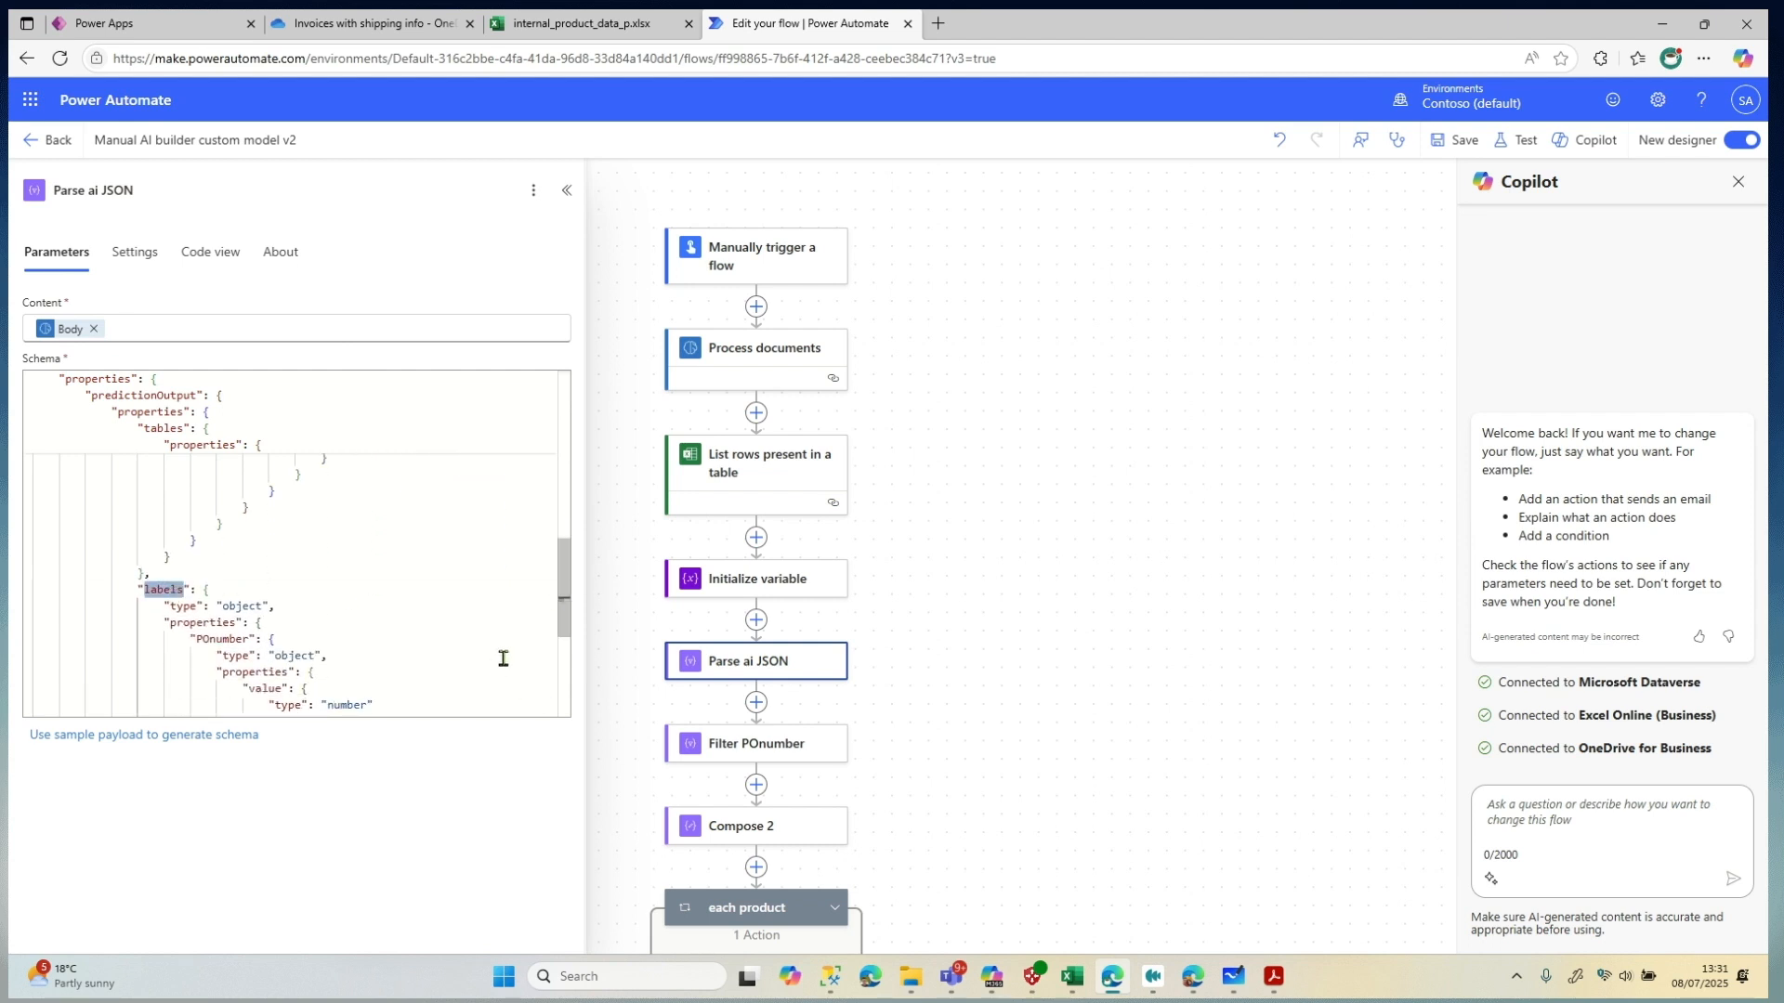
{"action": "scroll", "coordinate": [517, 613], "scroll_direction": "down", "scroll_amount": 1}
{"action": "double_click", "coordinate": [223, 594]}
{"action": "scroll", "coordinate": [509, 581], "scroll_direction": "down", "scroll_amount": 3}
{"action": "double_click", "coordinate": [243, 588]}
{"action": "scroll", "coordinate": [454, 678], "scroll_direction": "down", "scroll_amount": 8}
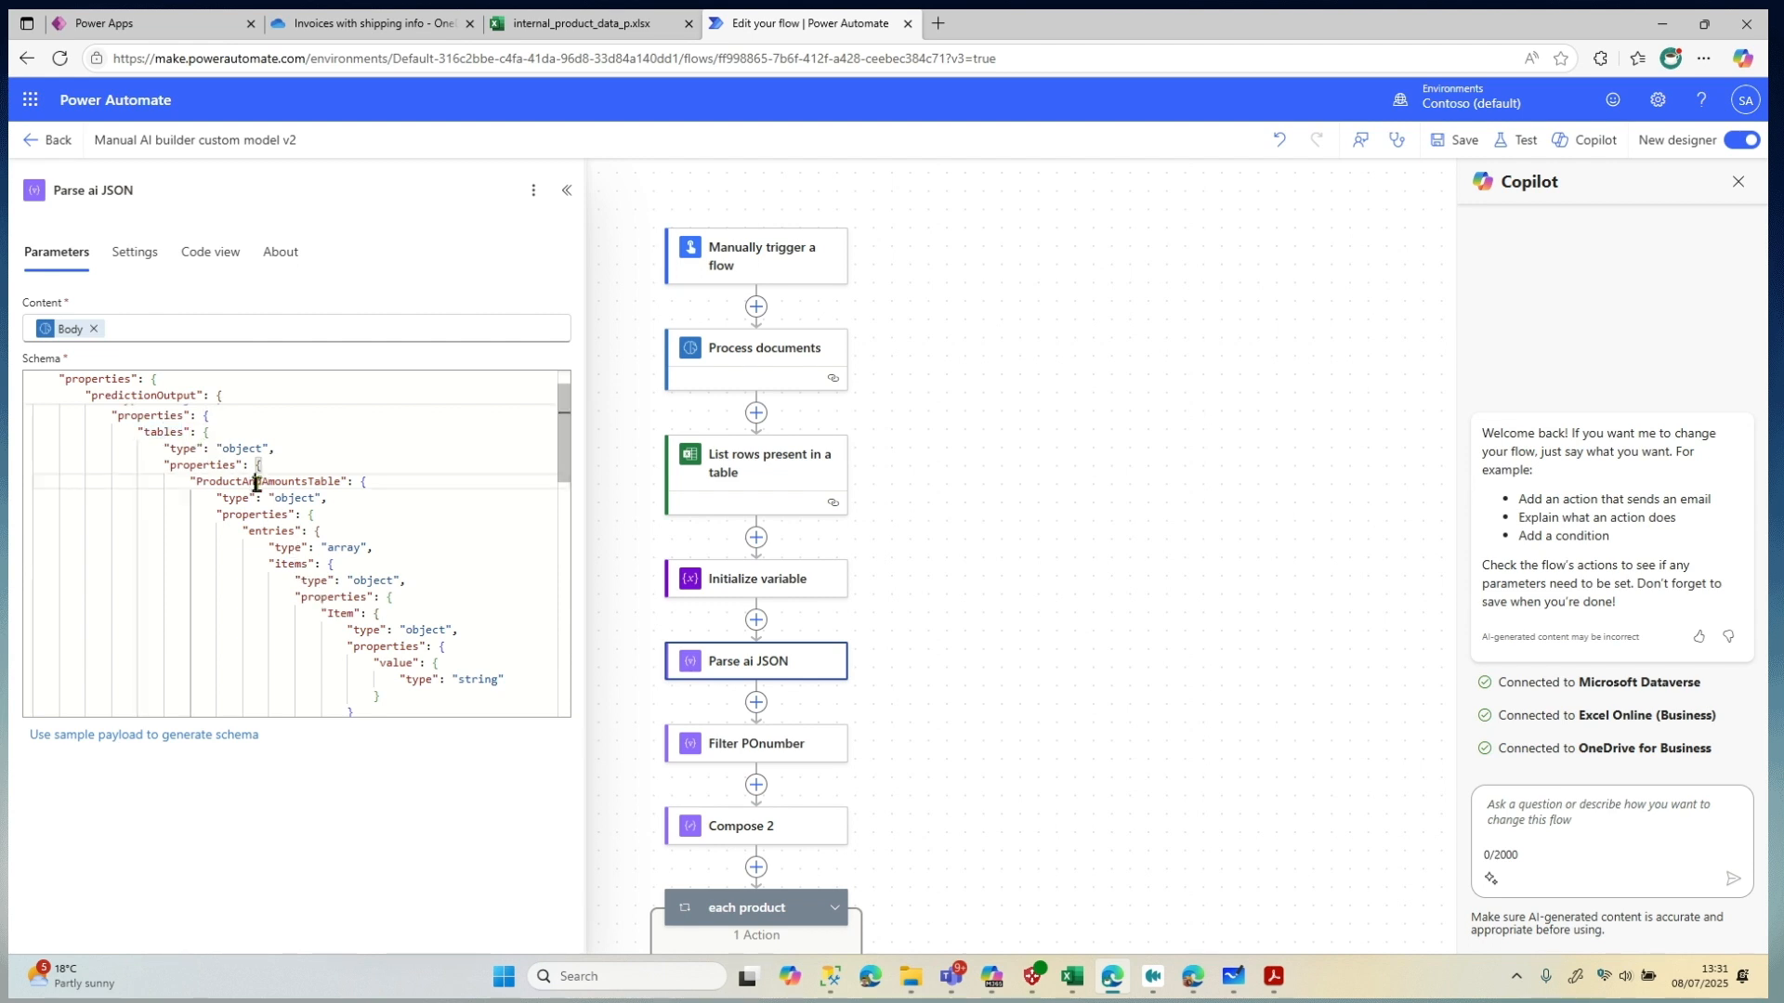
Highlight ProductAndAmountsTable and its items array definition in the Parse ai JSON schema
{"action": "double_click", "coordinate": [272, 483]}
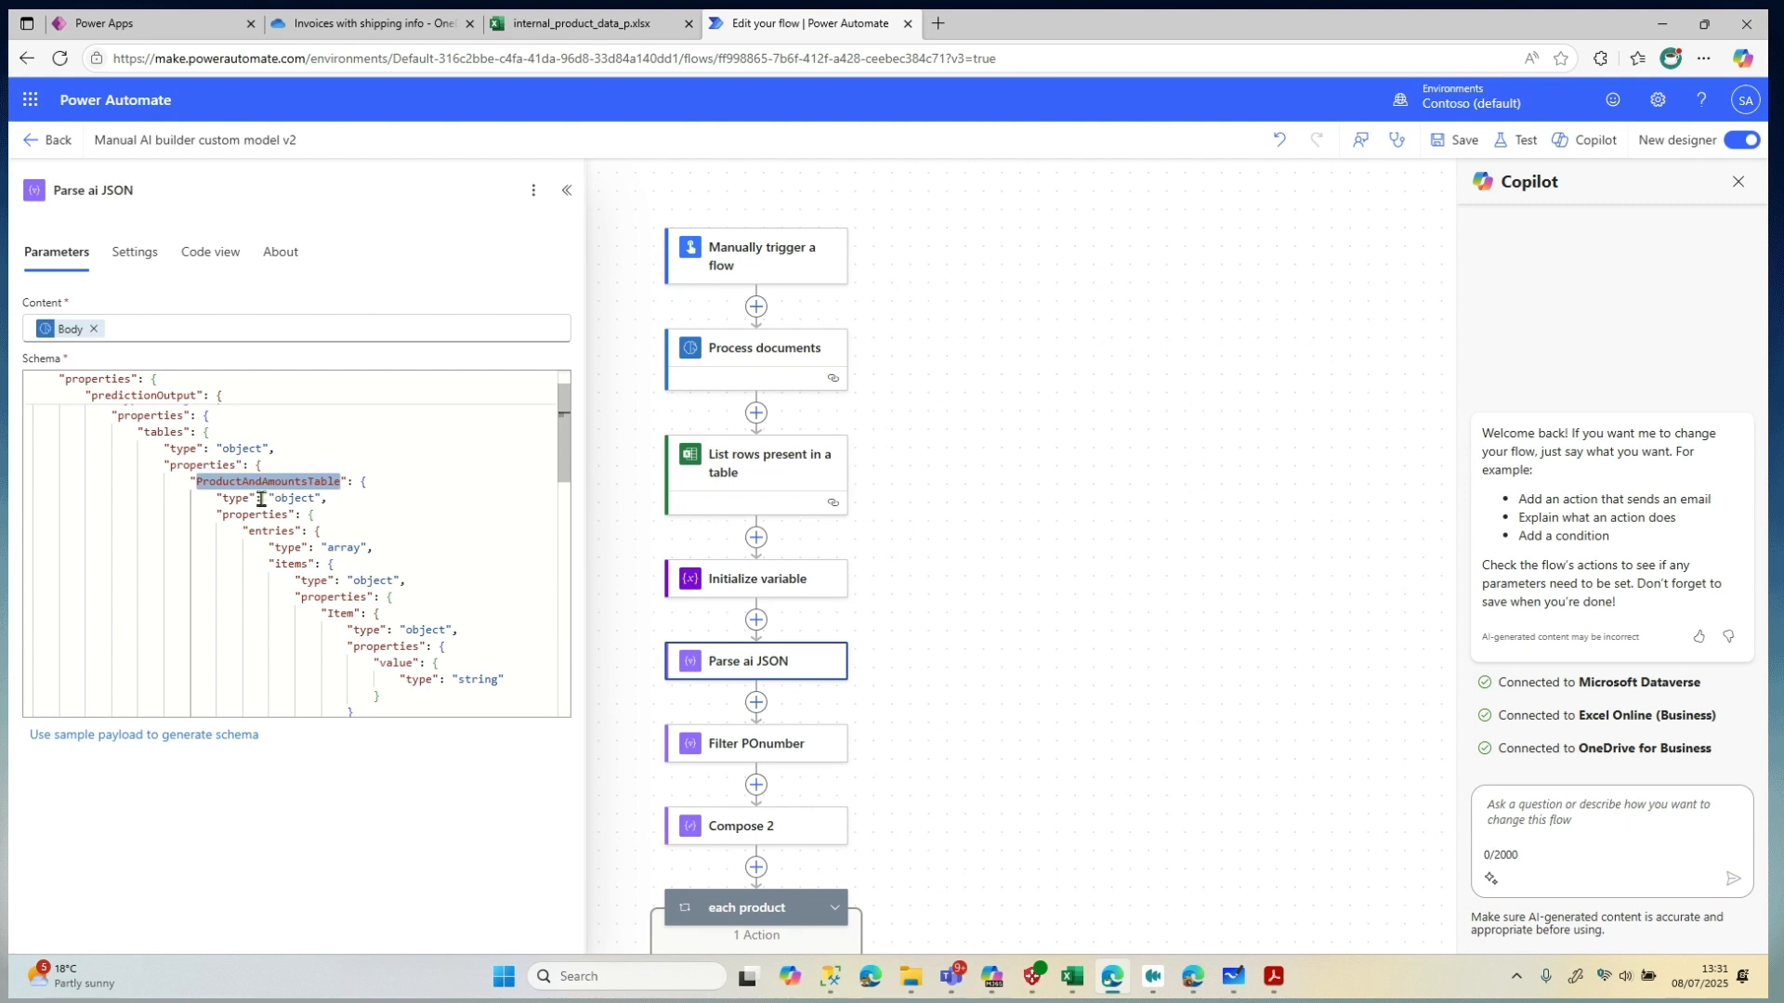
{"action": "double_click", "coordinate": [293, 567]}
{"action": "scroll", "coordinate": [371, 599], "scroll_direction": "down", "scroll_amount": 3}
{"action": "scroll", "coordinate": [375, 602], "scroll_direction": "down", "scroll_amount": 3}
{"action": "scroll", "coordinate": [375, 602], "scroll_direction": "up", "scroll_amount": 6}
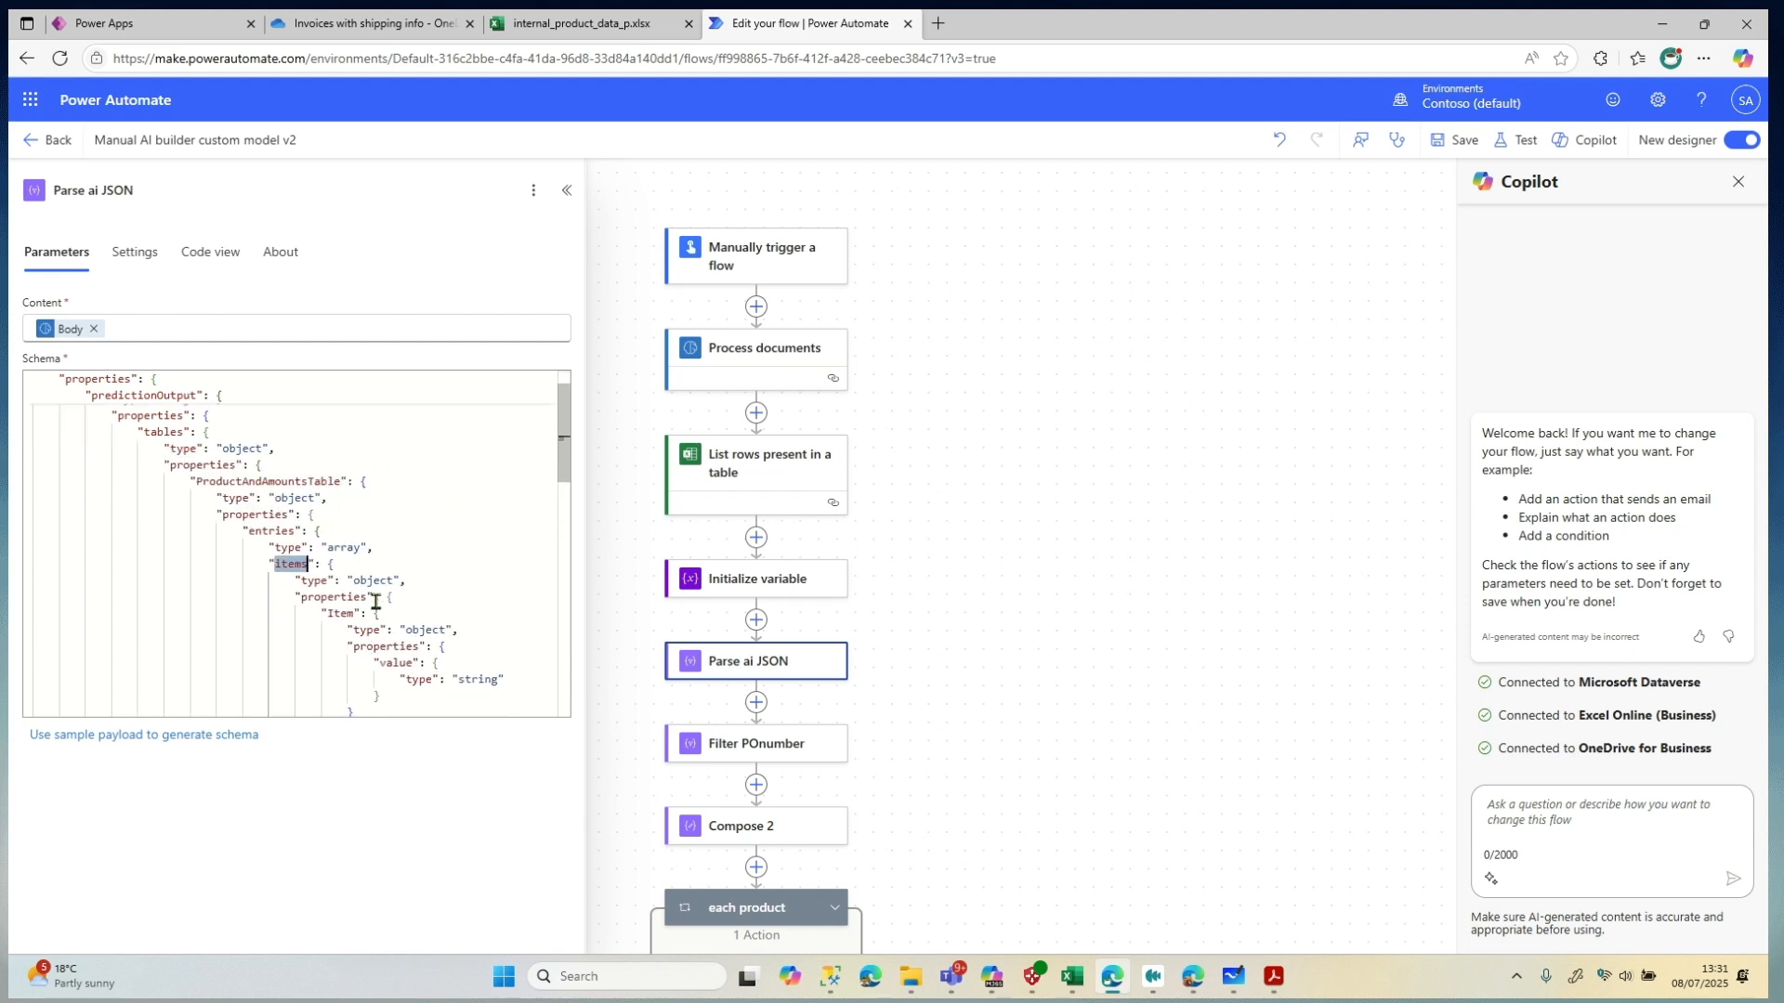
{"action": "scroll", "coordinate": [375, 602], "scroll_direction": "down", "scroll_amount": 2}
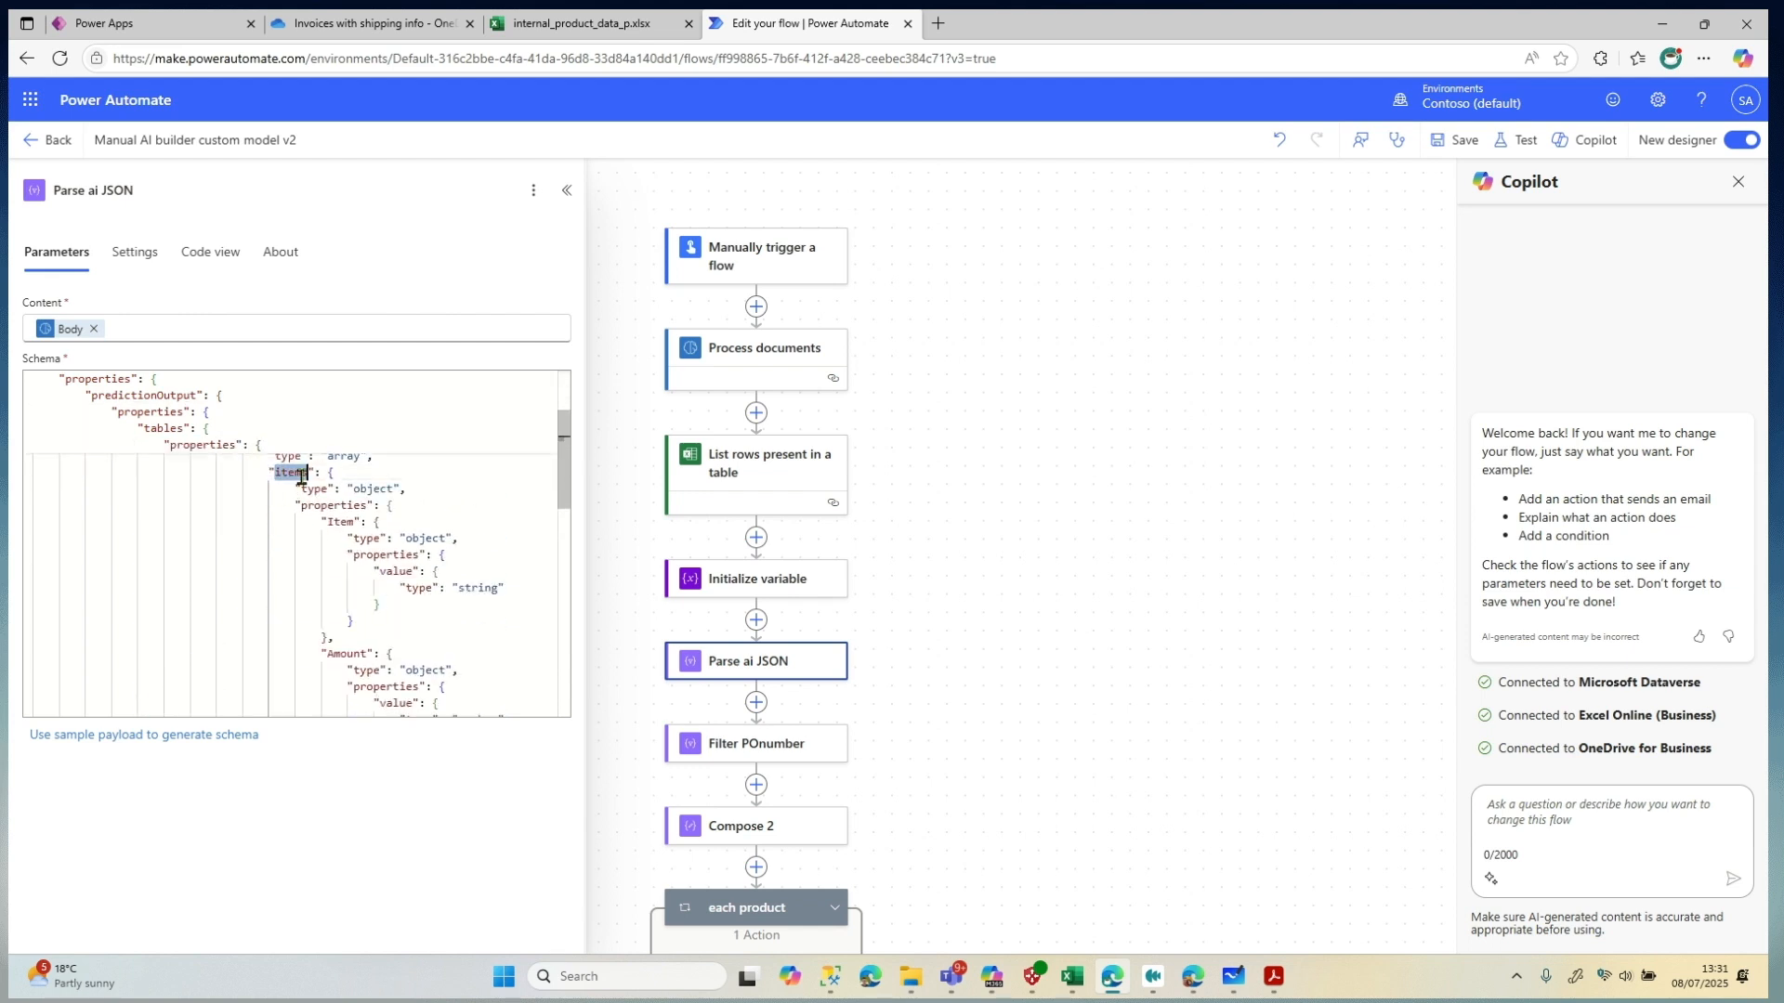
Highlight the Item, Amount and Quantity properties in the schema and look over their value types
{"action": "double_click", "coordinate": [340, 522]}
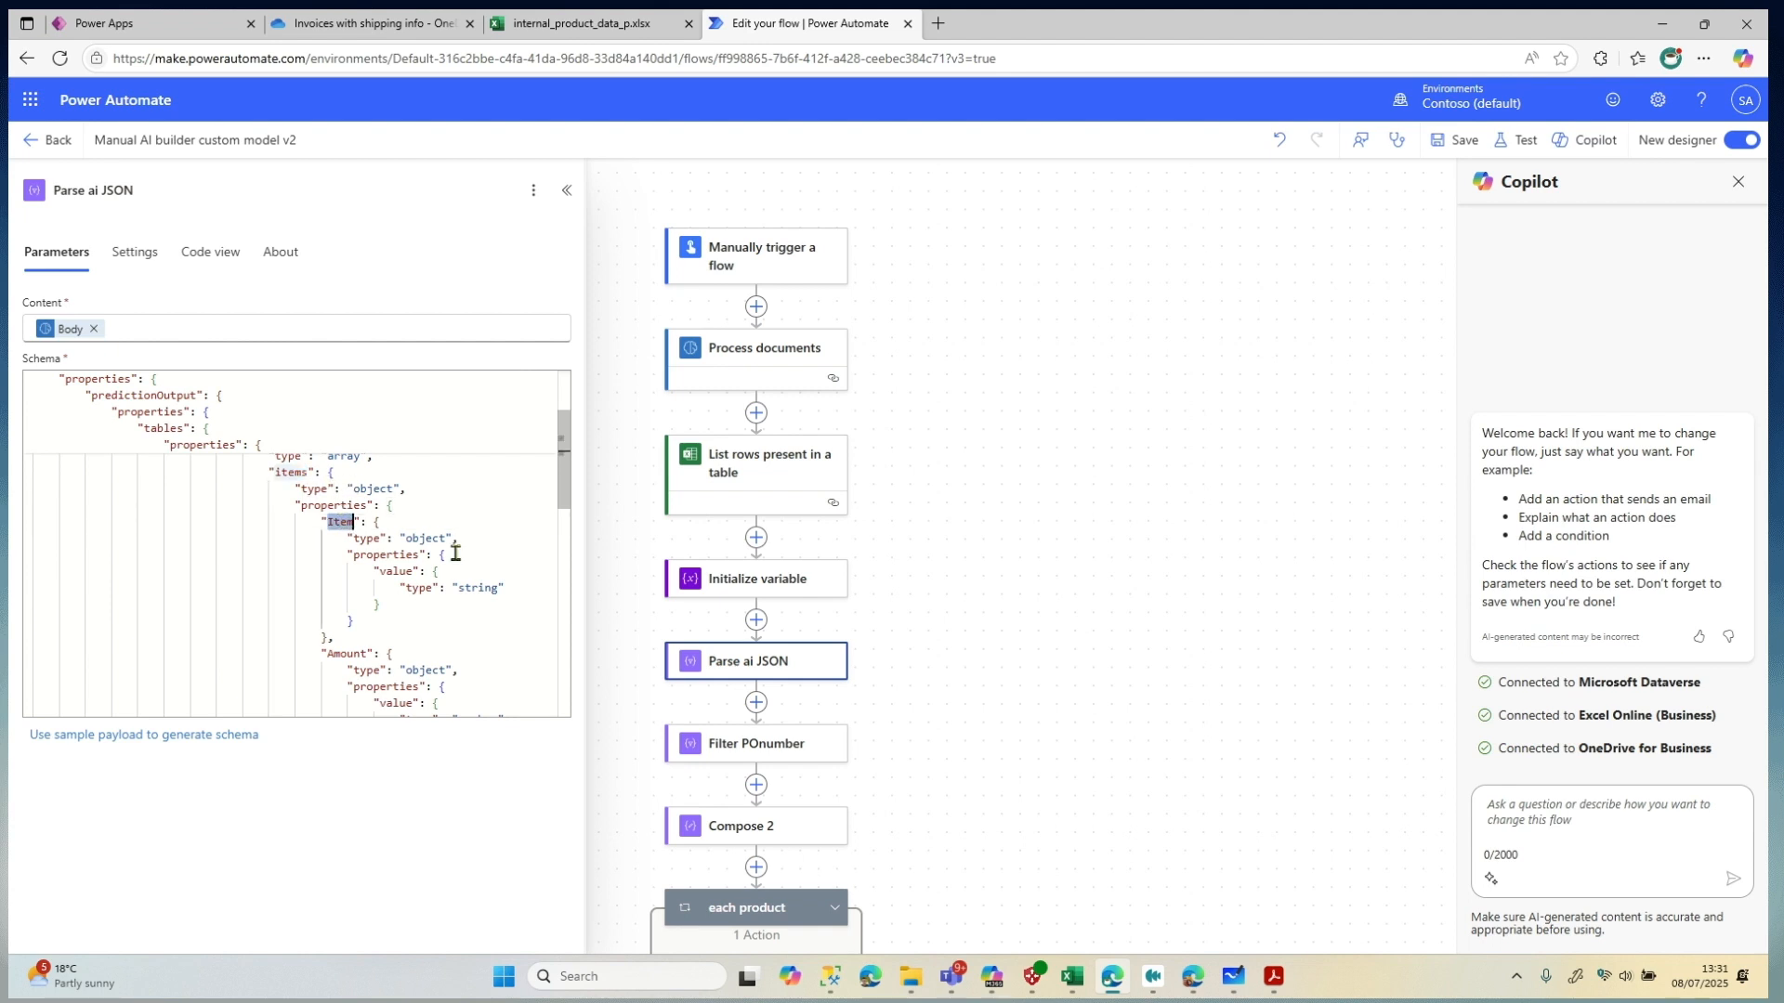
{"action": "scroll", "coordinate": [455, 553], "scroll_direction": "down", "scroll_amount": 1}
{"action": "double_click", "coordinate": [340, 609]}
{"action": "scroll", "coordinate": [376, 653], "scroll_direction": "down", "scroll_amount": 2}
{"action": "double_click", "coordinate": [353, 649]}
{"action": "scroll", "coordinate": [383, 595], "scroll_direction": "down", "scroll_amount": 3}
{"action": "scroll", "coordinate": [384, 572], "scroll_direction": "up", "scroll_amount": 4}
{"action": "scroll", "coordinate": [385, 572], "scroll_direction": "up", "scroll_amount": 3}
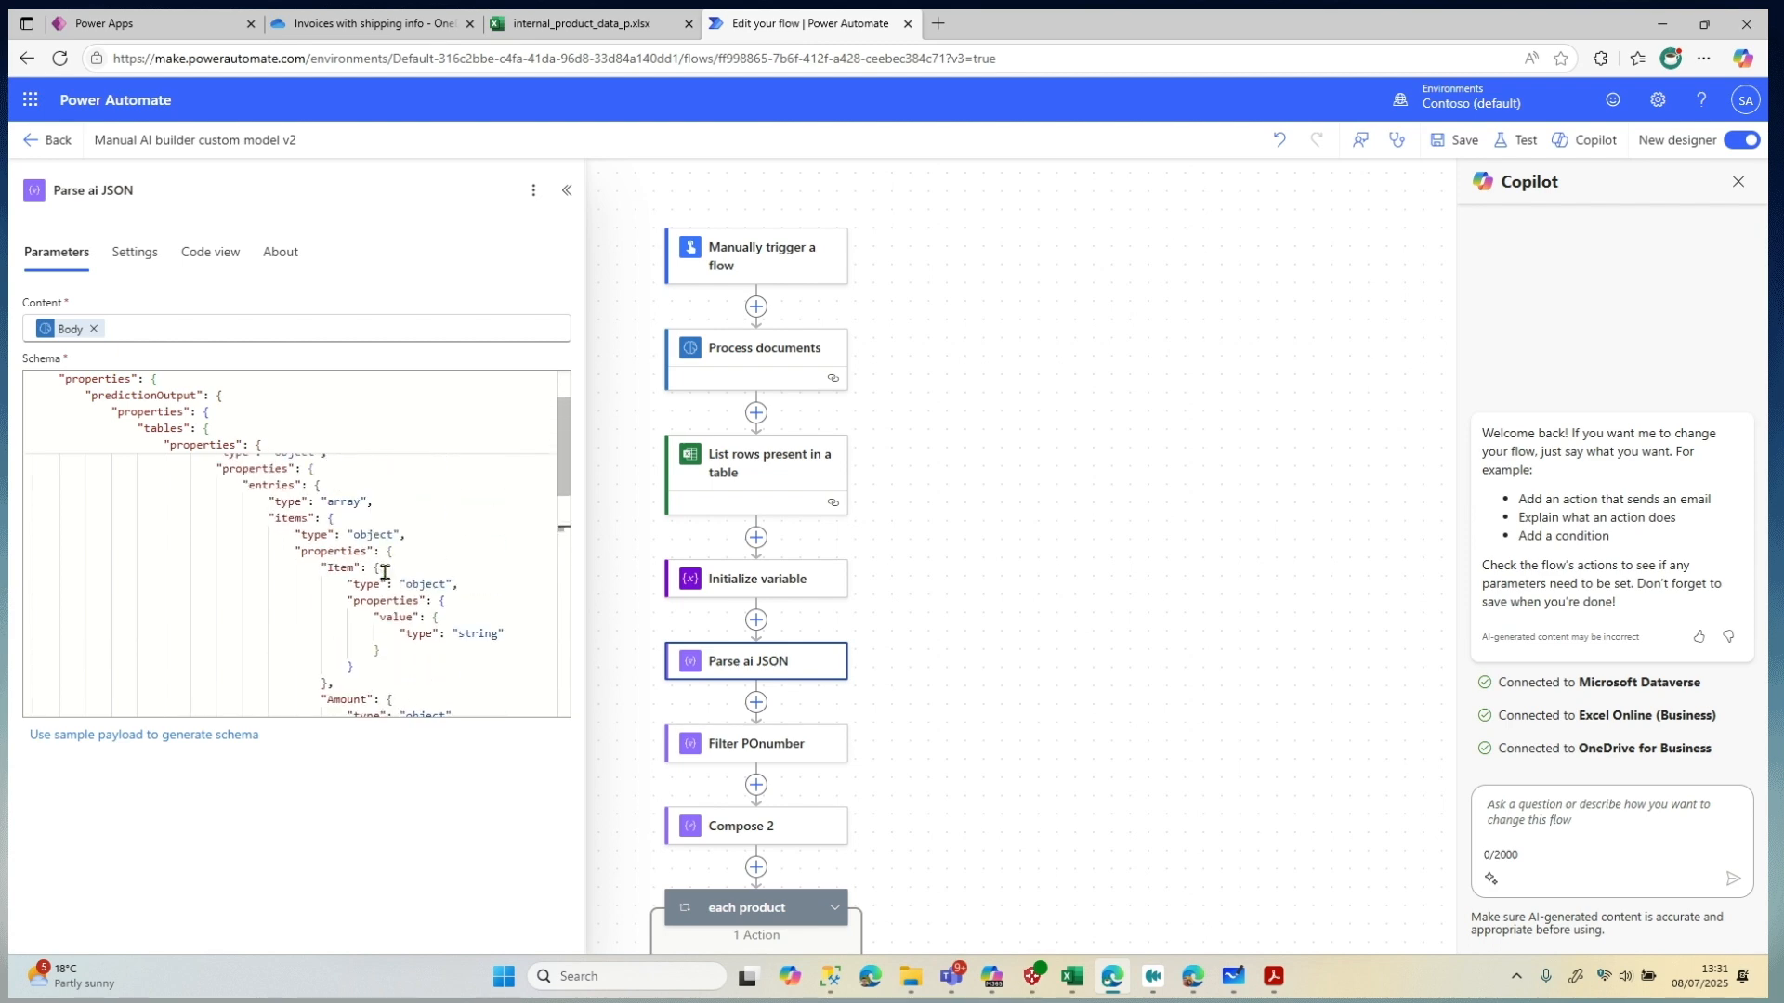
{"action": "scroll", "coordinate": [385, 572], "scroll_direction": "down", "scroll_amount": 4}
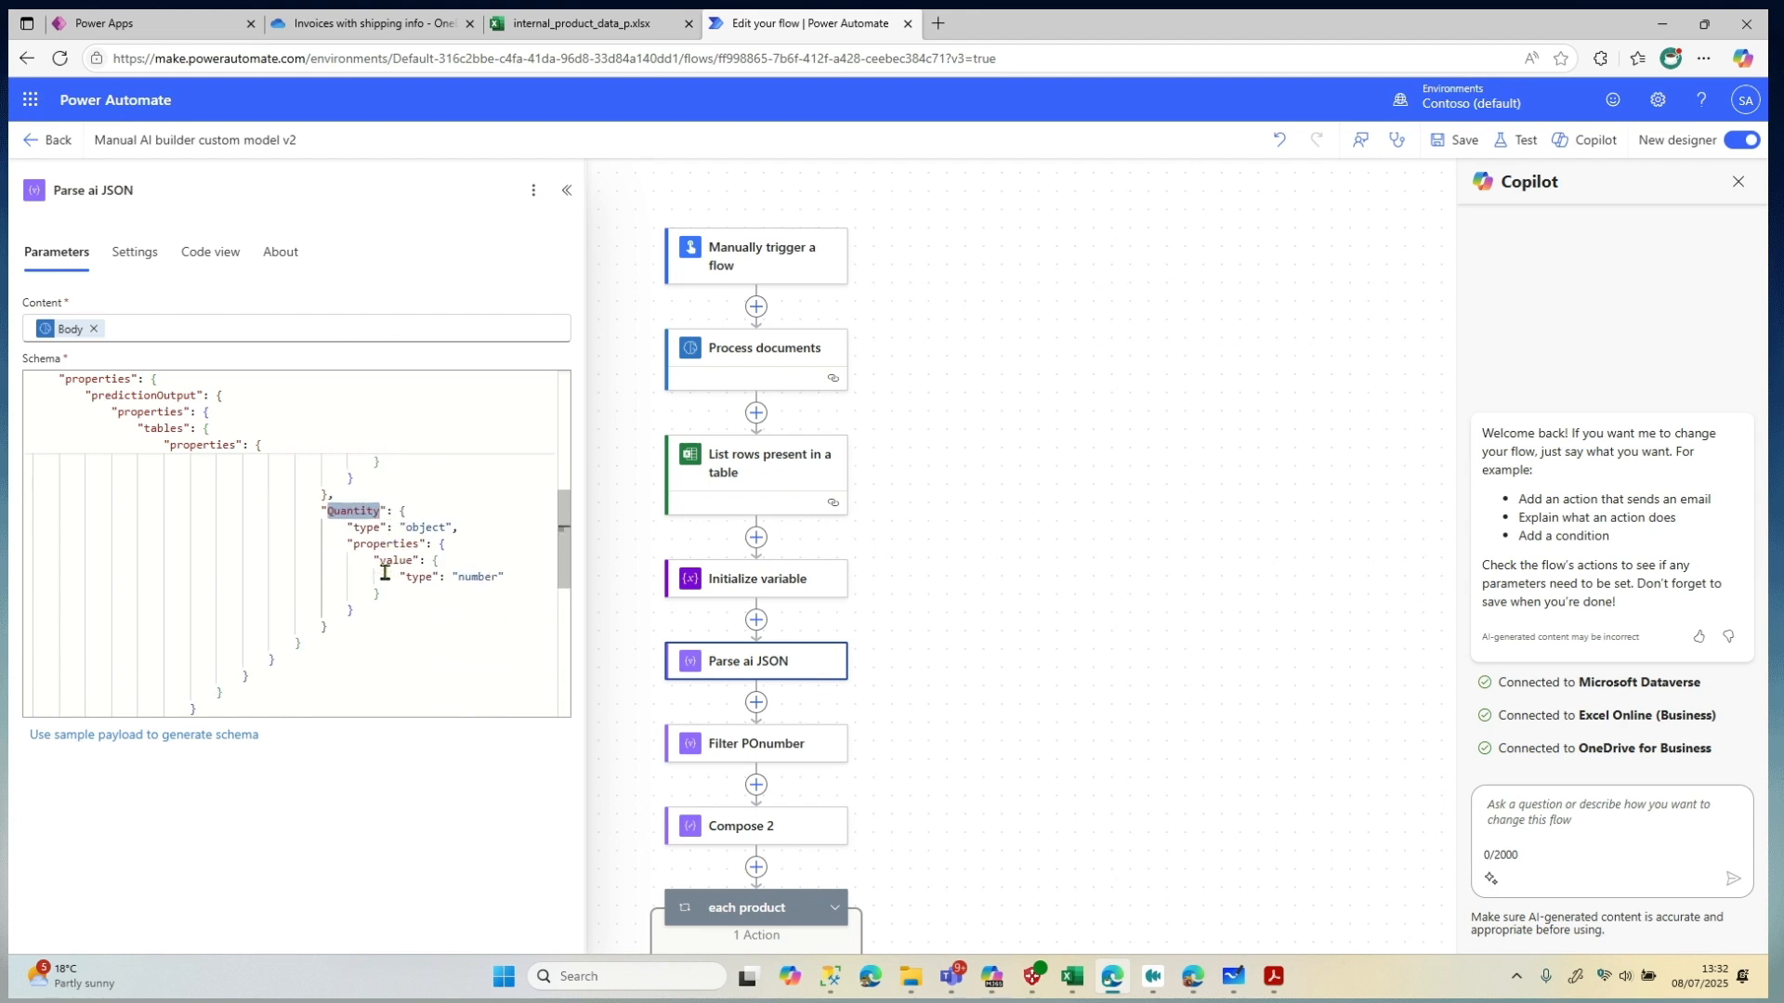
{"action": "scroll", "coordinate": [385, 573], "scroll_direction": "up", "scroll_amount": 3}
{"action": "scroll", "coordinate": [438, 595], "scroll_direction": "up", "scroll_amount": 2}
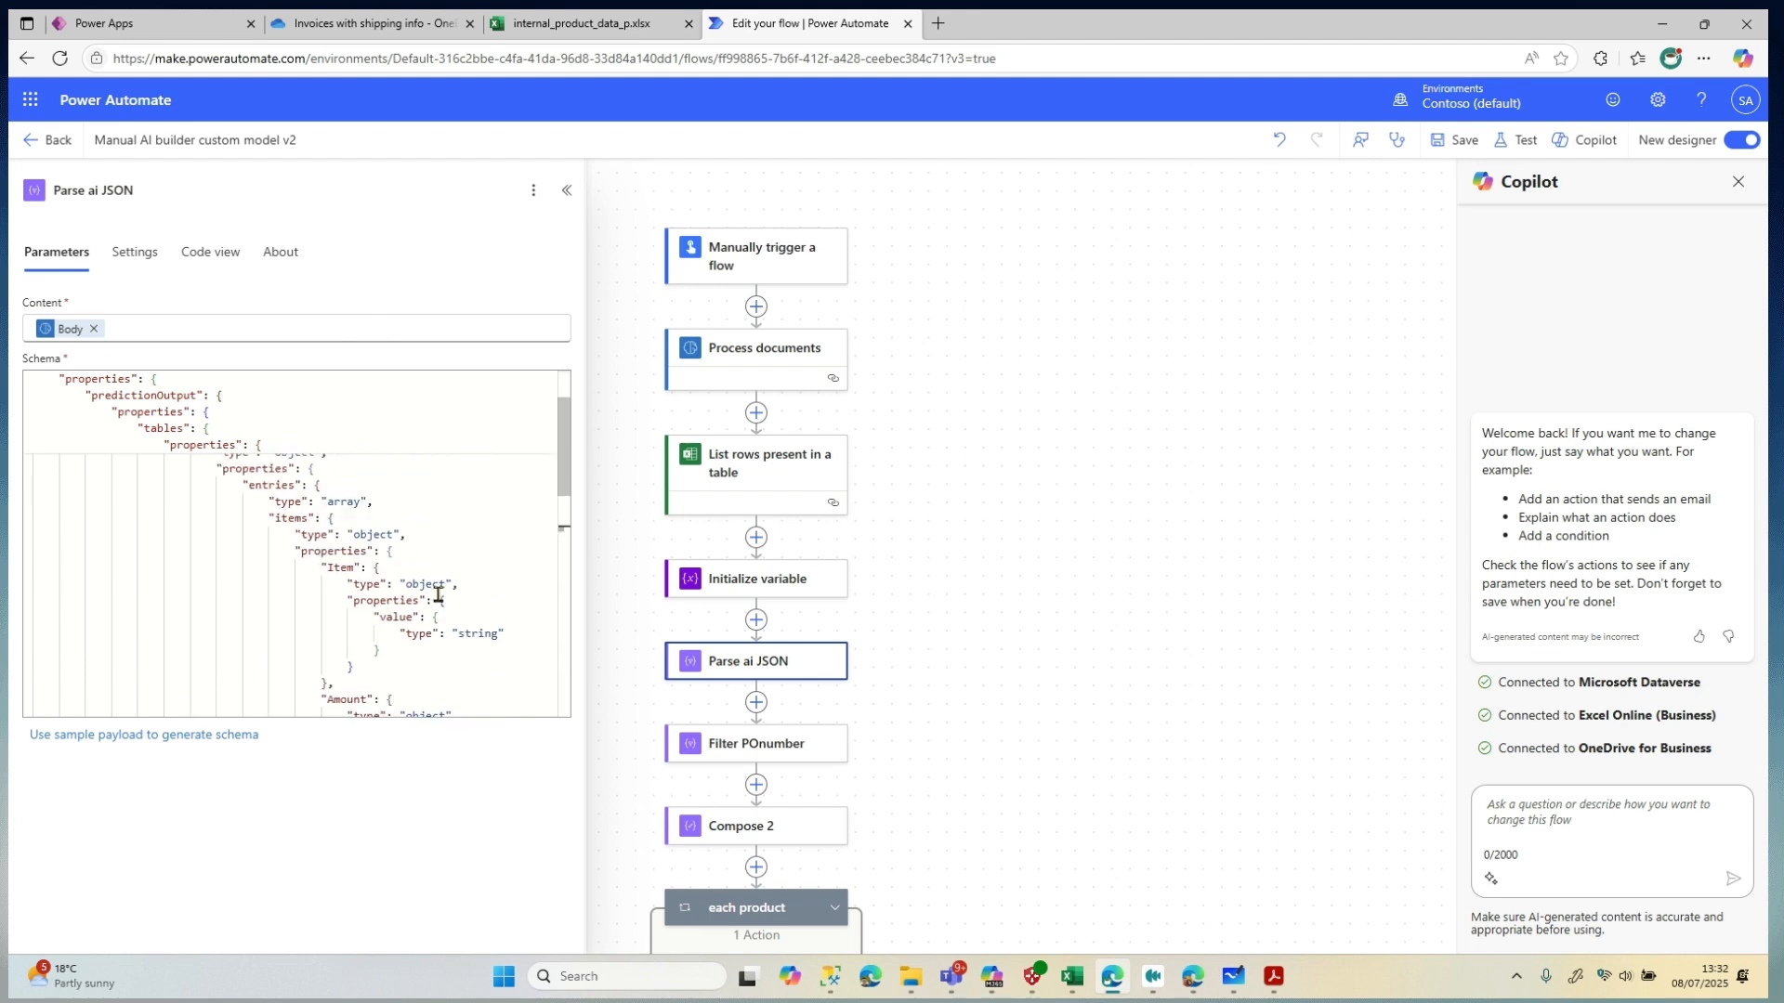
{"action": "scroll", "coordinate": [438, 595], "scroll_direction": "down", "scroll_amount": 3}
{"action": "scroll", "coordinate": [437, 594], "scroll_direction": "up", "scroll_amount": 1}
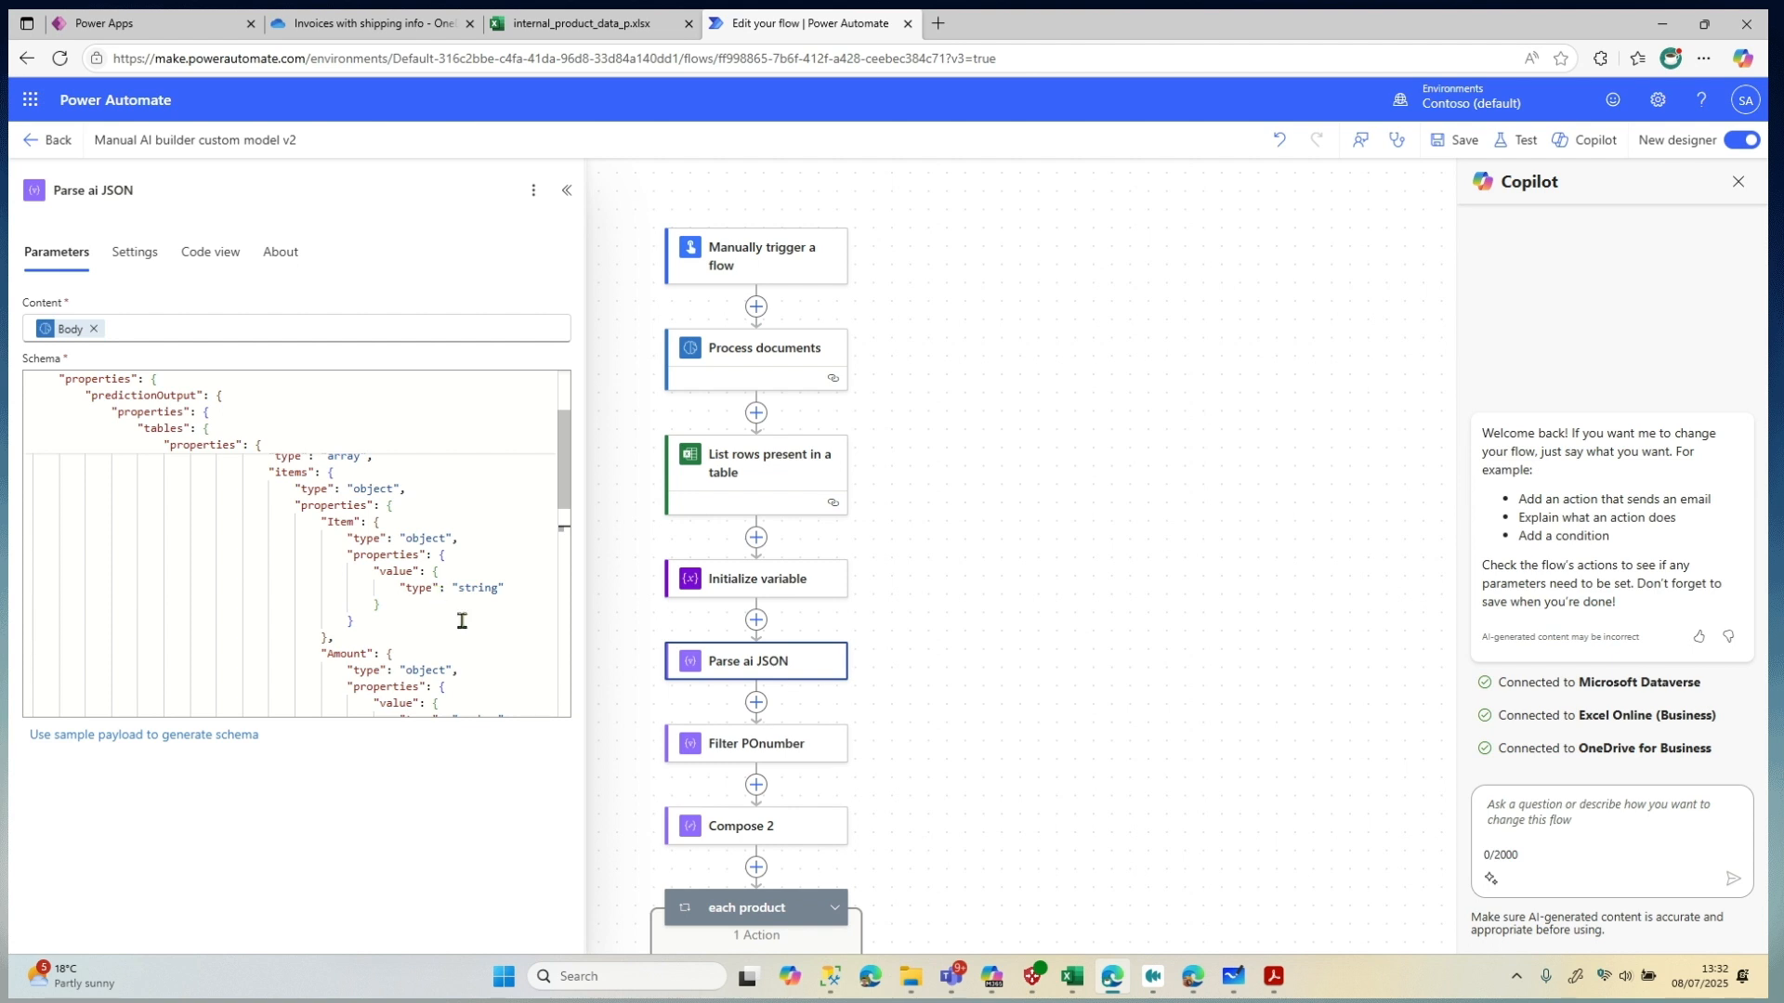
{"action": "scroll", "coordinate": [353, 617], "scroll_direction": "down", "scroll_amount": 5}
{"action": "scroll", "coordinate": [455, 621], "scroll_direction": "up", "scroll_amount": 3}
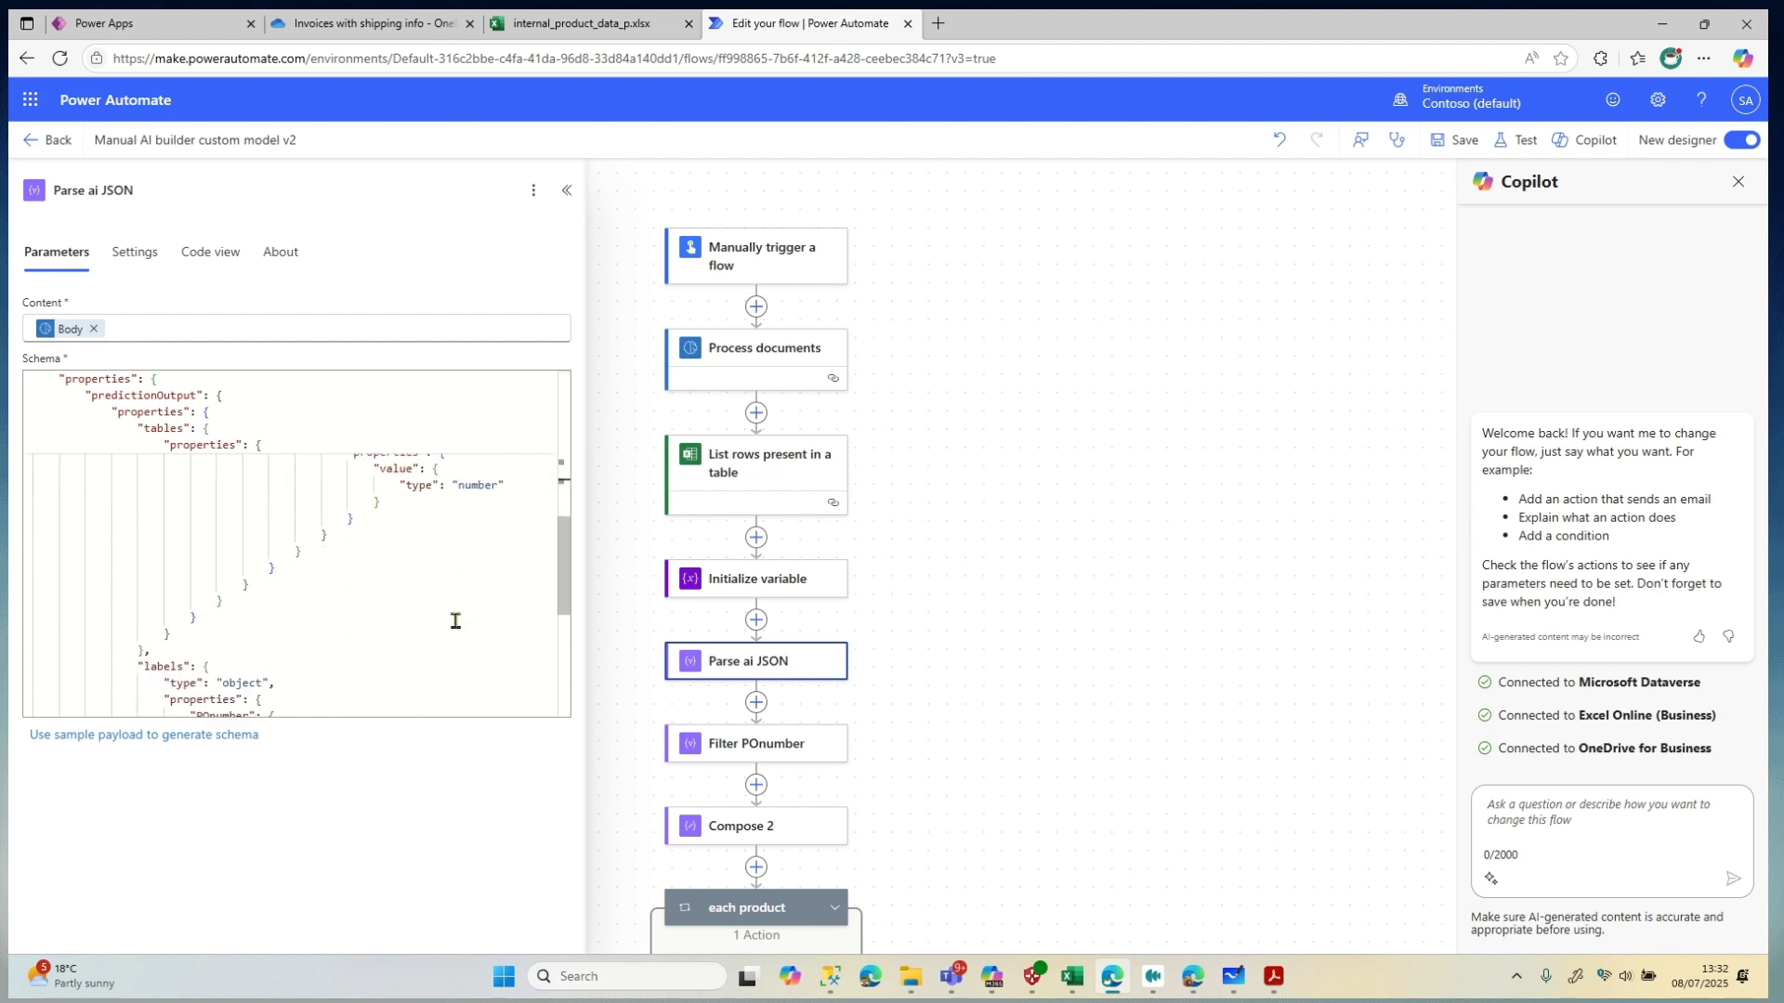
Close the Parse ai JSON details and open the Filter POnumber action's parameters
{"action": "left_click", "coordinate": [863, 709]}
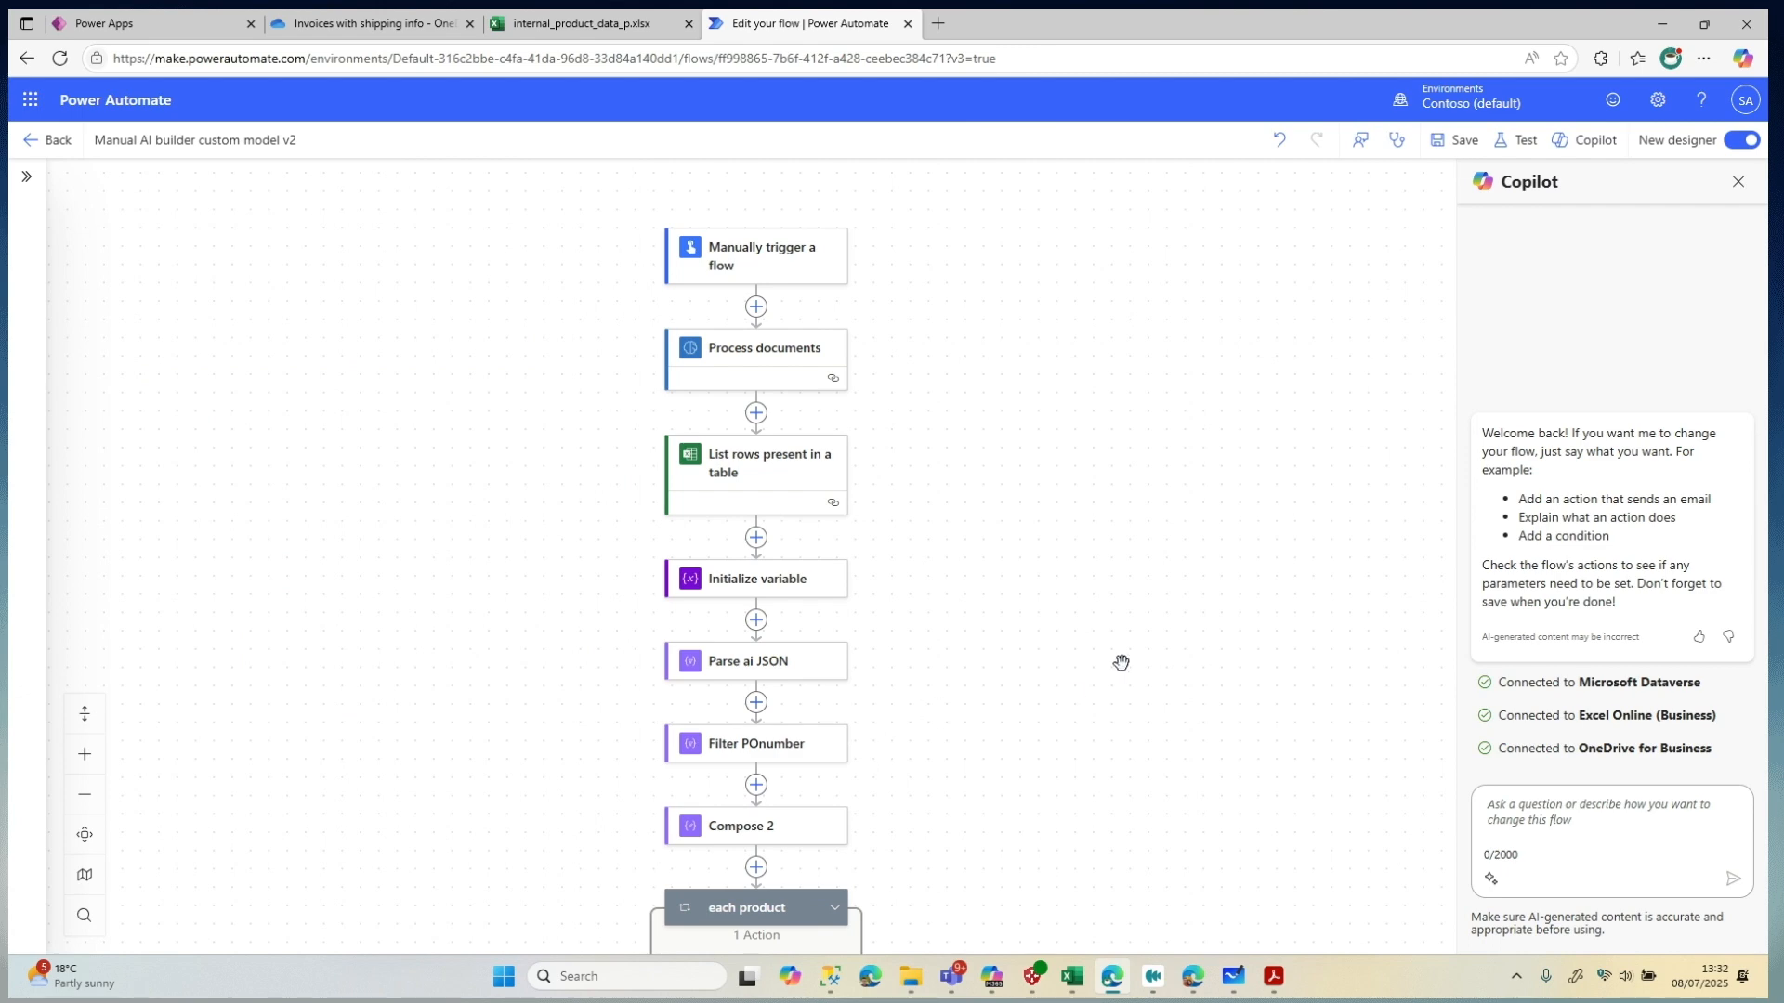
{"action": "left_click_drag", "start_coordinate": [1122, 673], "coordinate": [1279, 382]}
{"action": "left_click", "coordinate": [910, 456]}
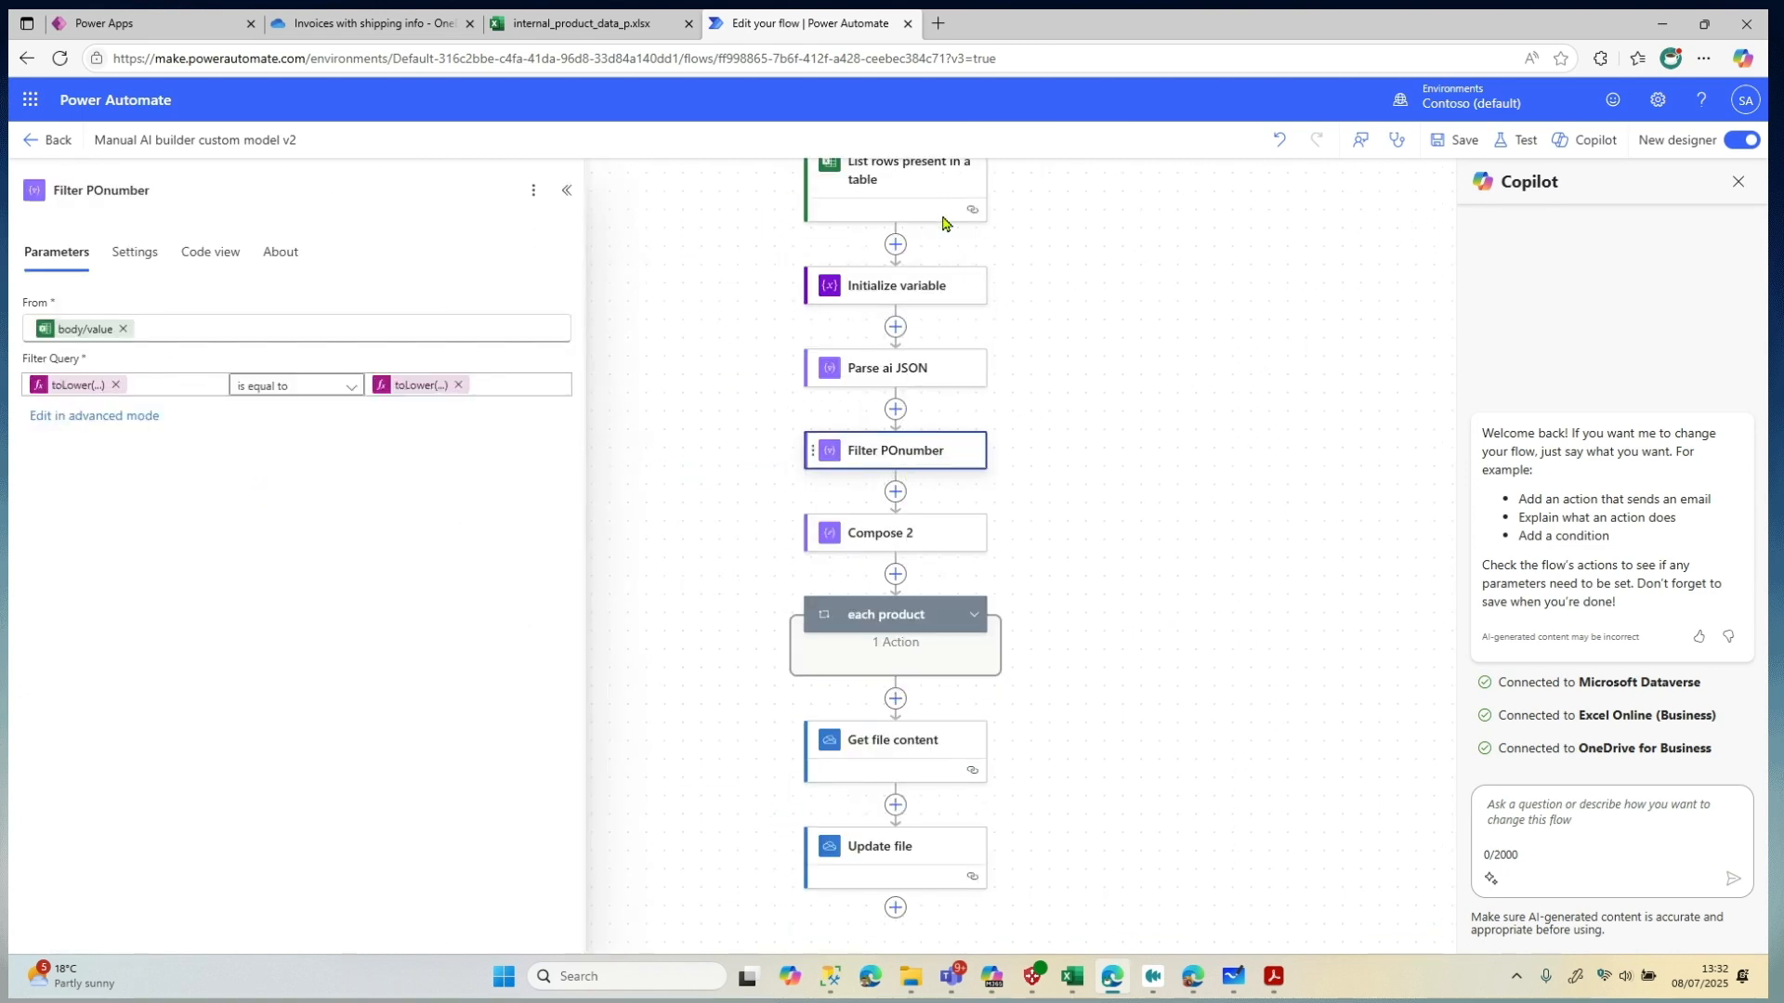
In internal_product_data_p.xlsx, highlight the PONumber column and the rows of the first purchase order, and return to the flow
{"action": "left_click", "coordinate": [550, 28]}
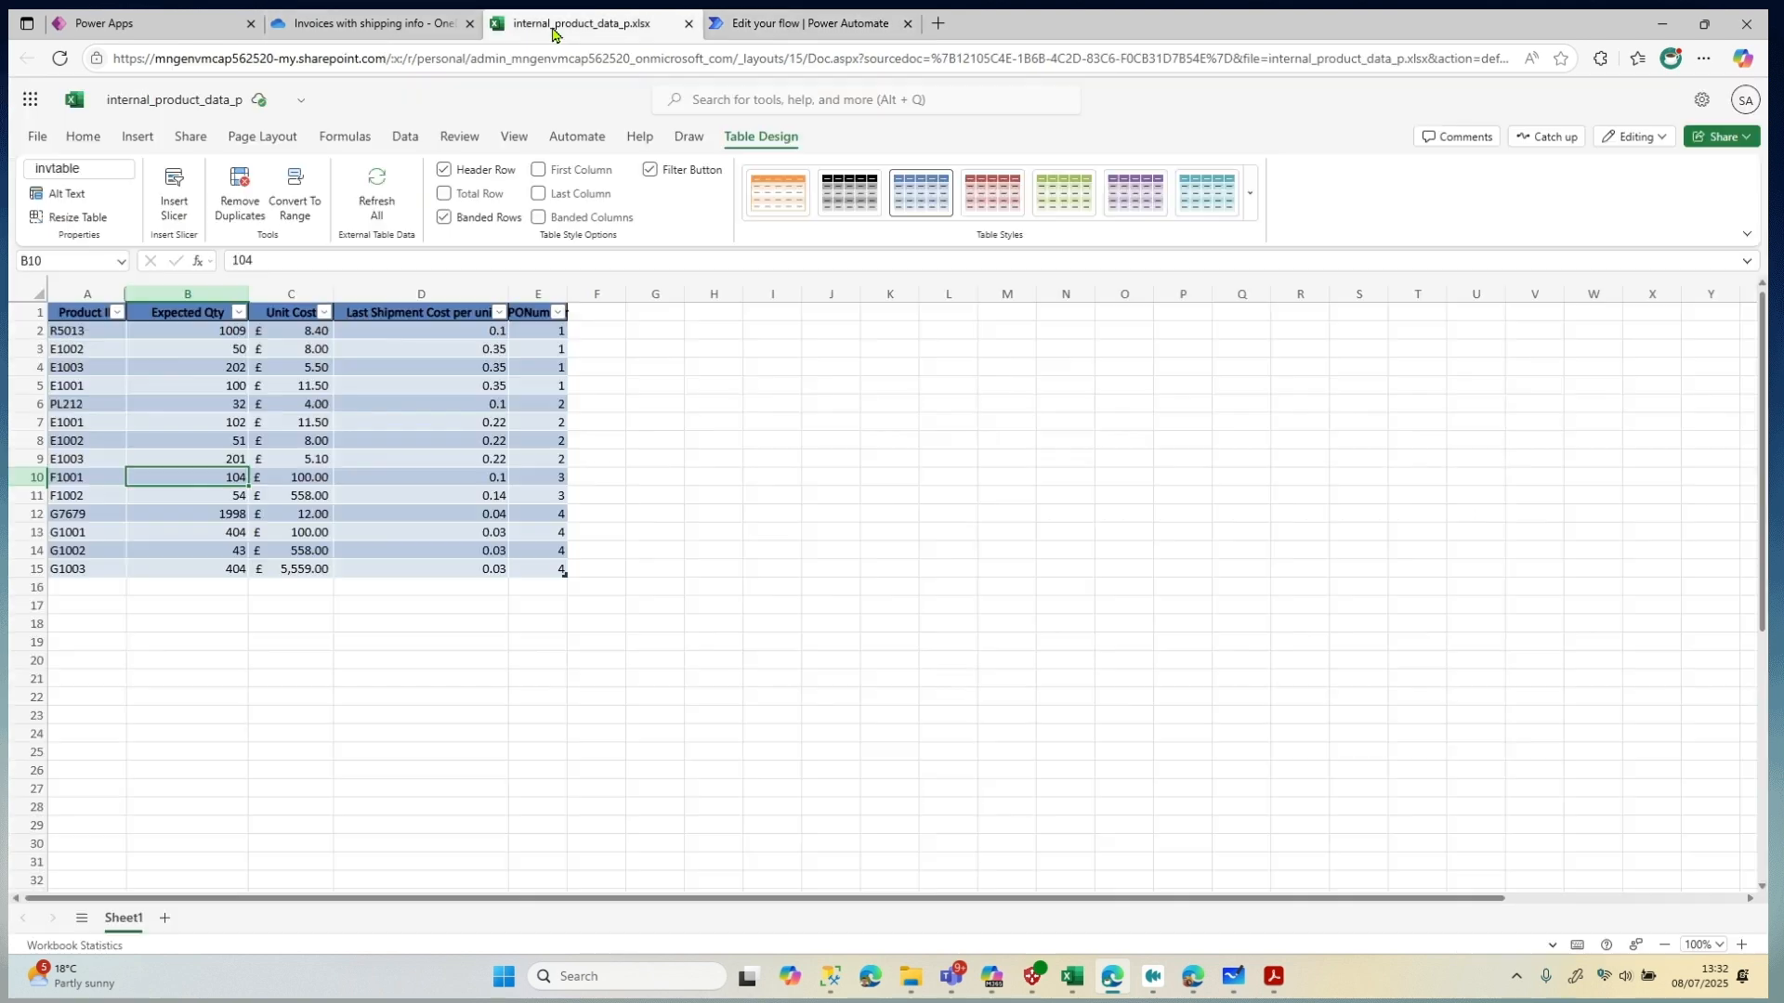
{"action": "left_click_drag", "start_coordinate": [547, 379], "coordinate": [557, 569]}
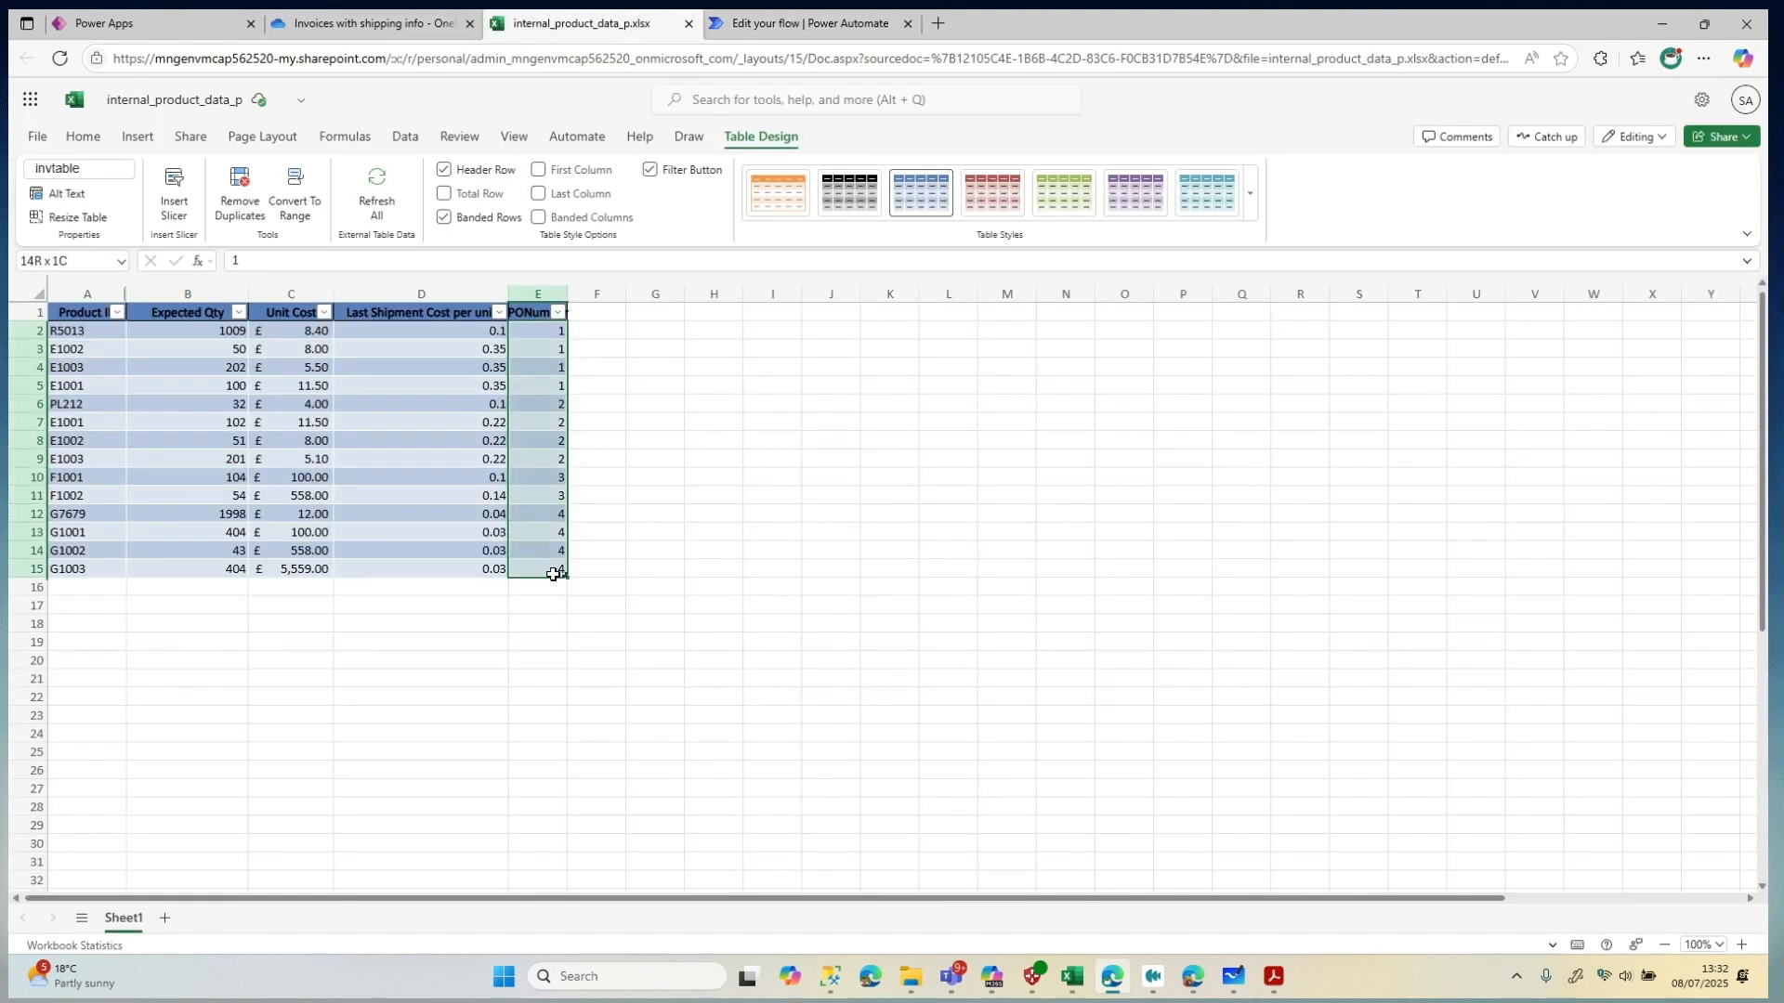
{"action": "left_click", "coordinate": [680, 403]}
{"action": "left_click_drag", "start_coordinate": [593, 385], "coordinate": [93, 311]}
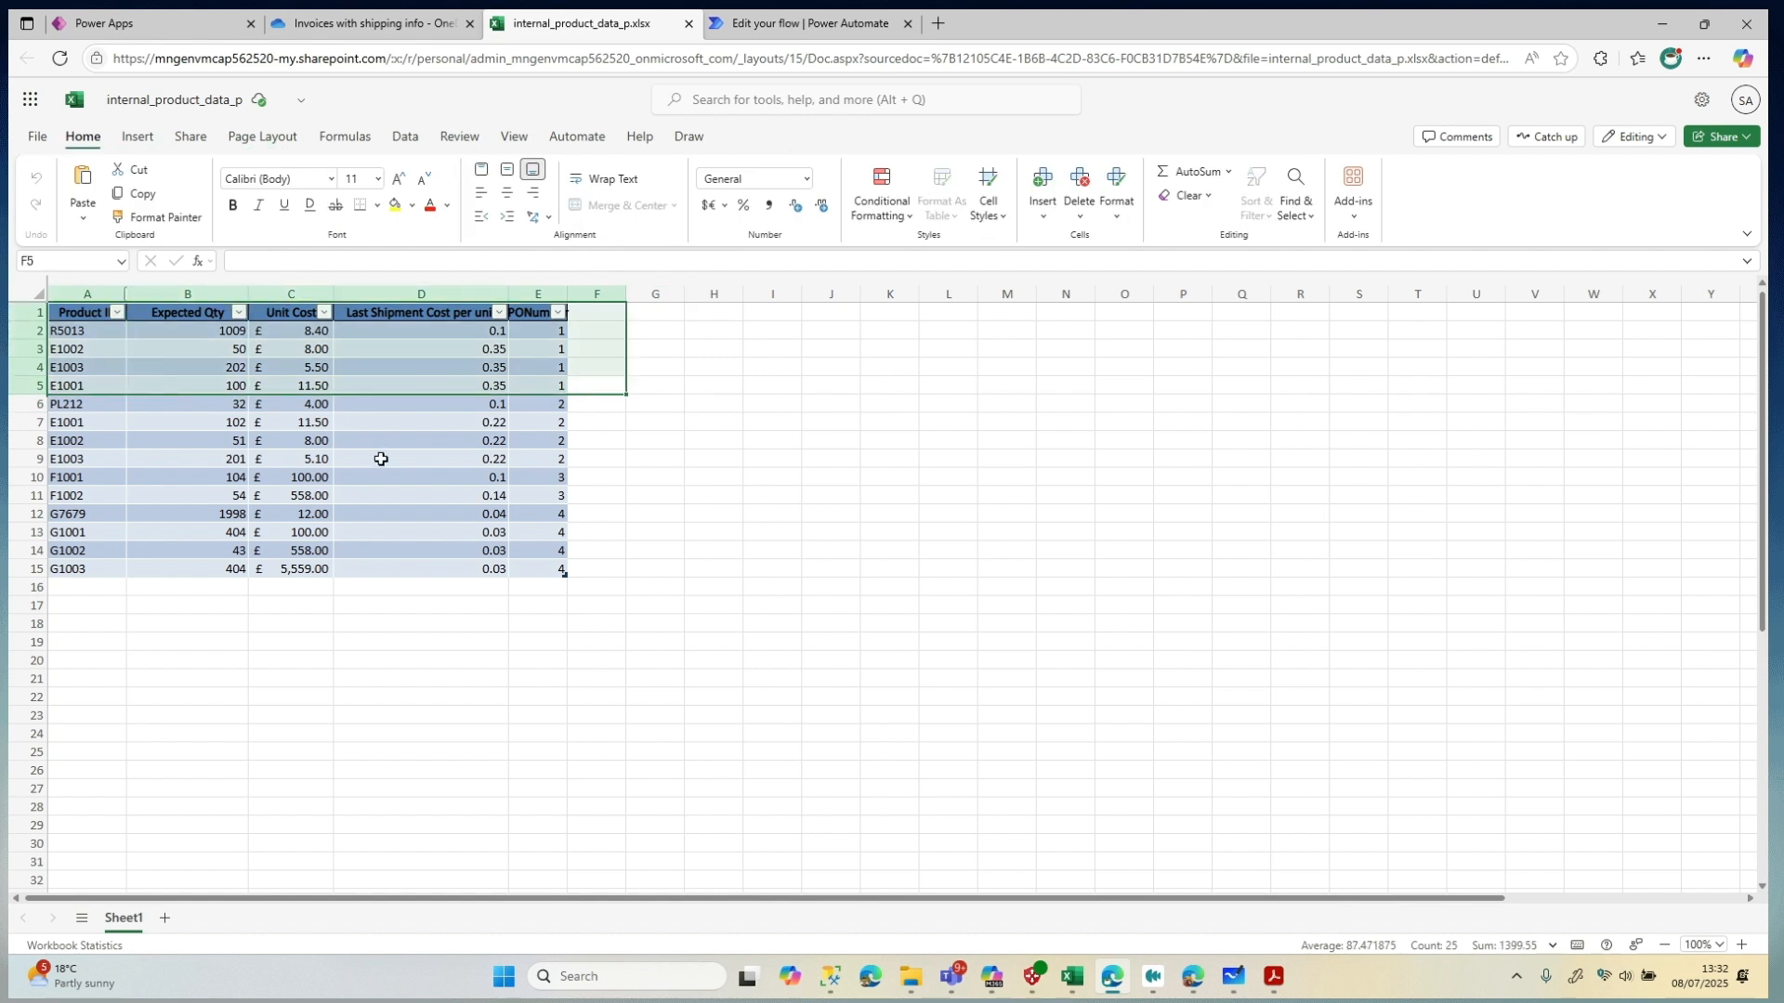
{"action": "left_click", "coordinate": [554, 386]}
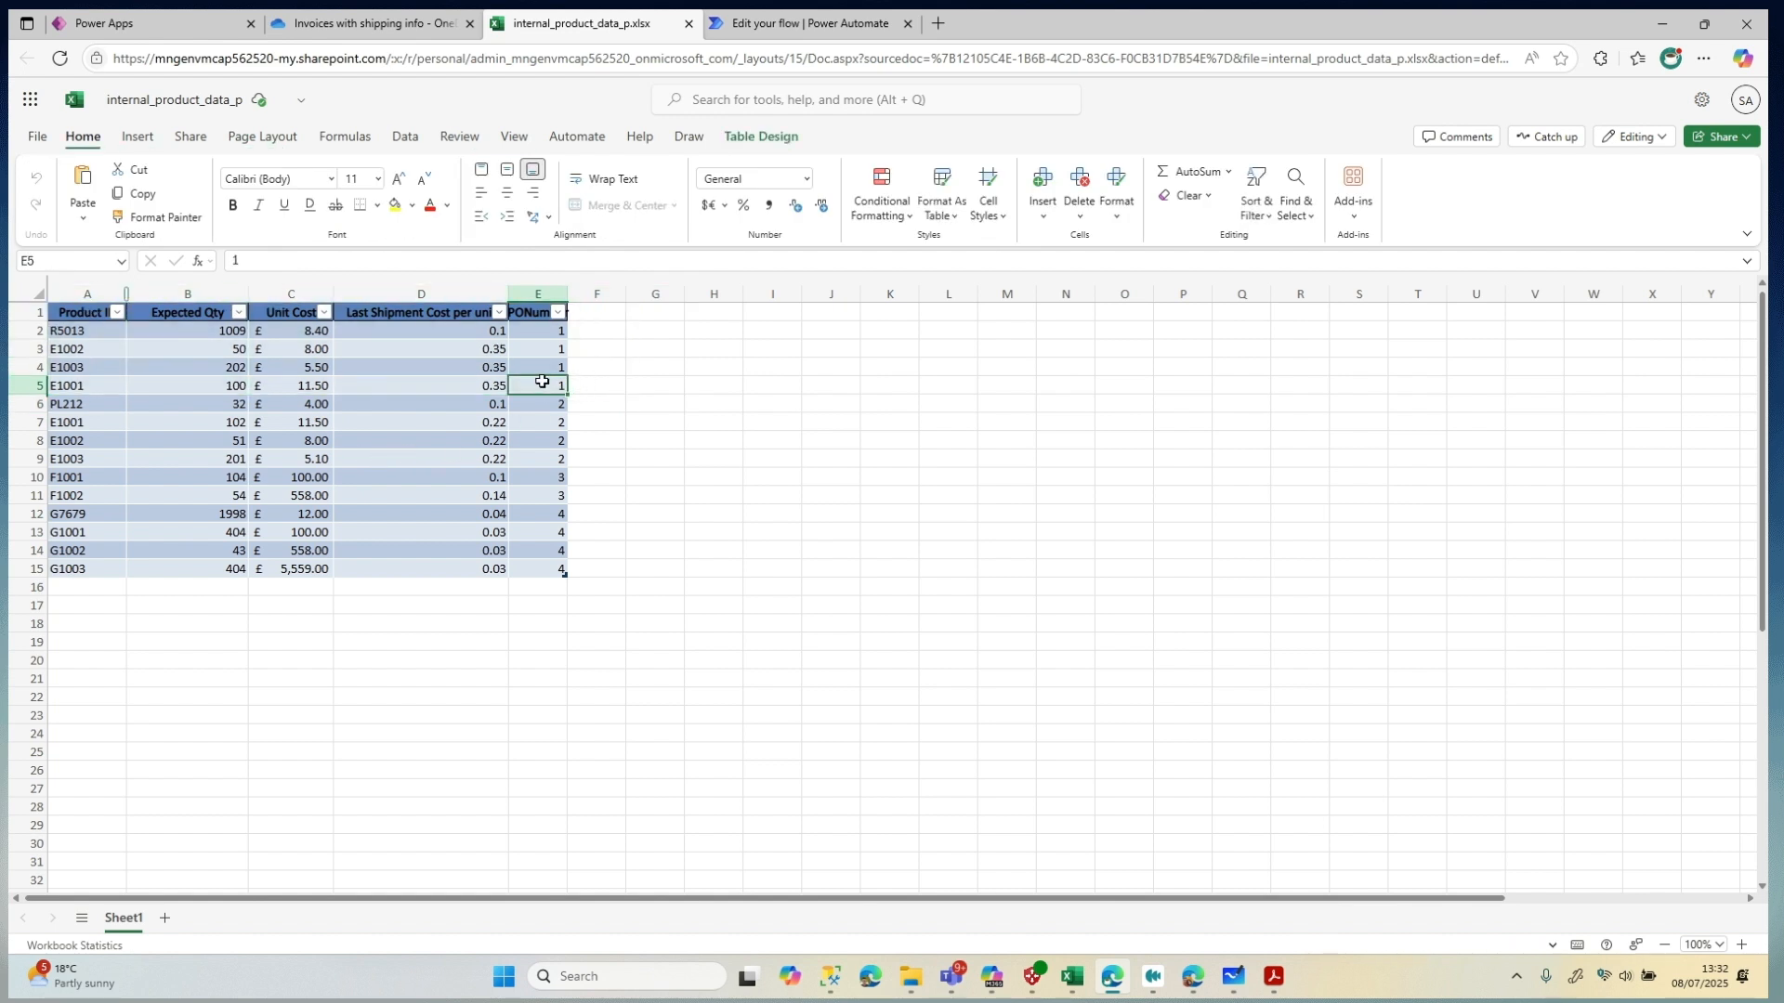
{"action": "left_click_drag", "start_coordinate": [554, 387], "coordinate": [59, 331]}
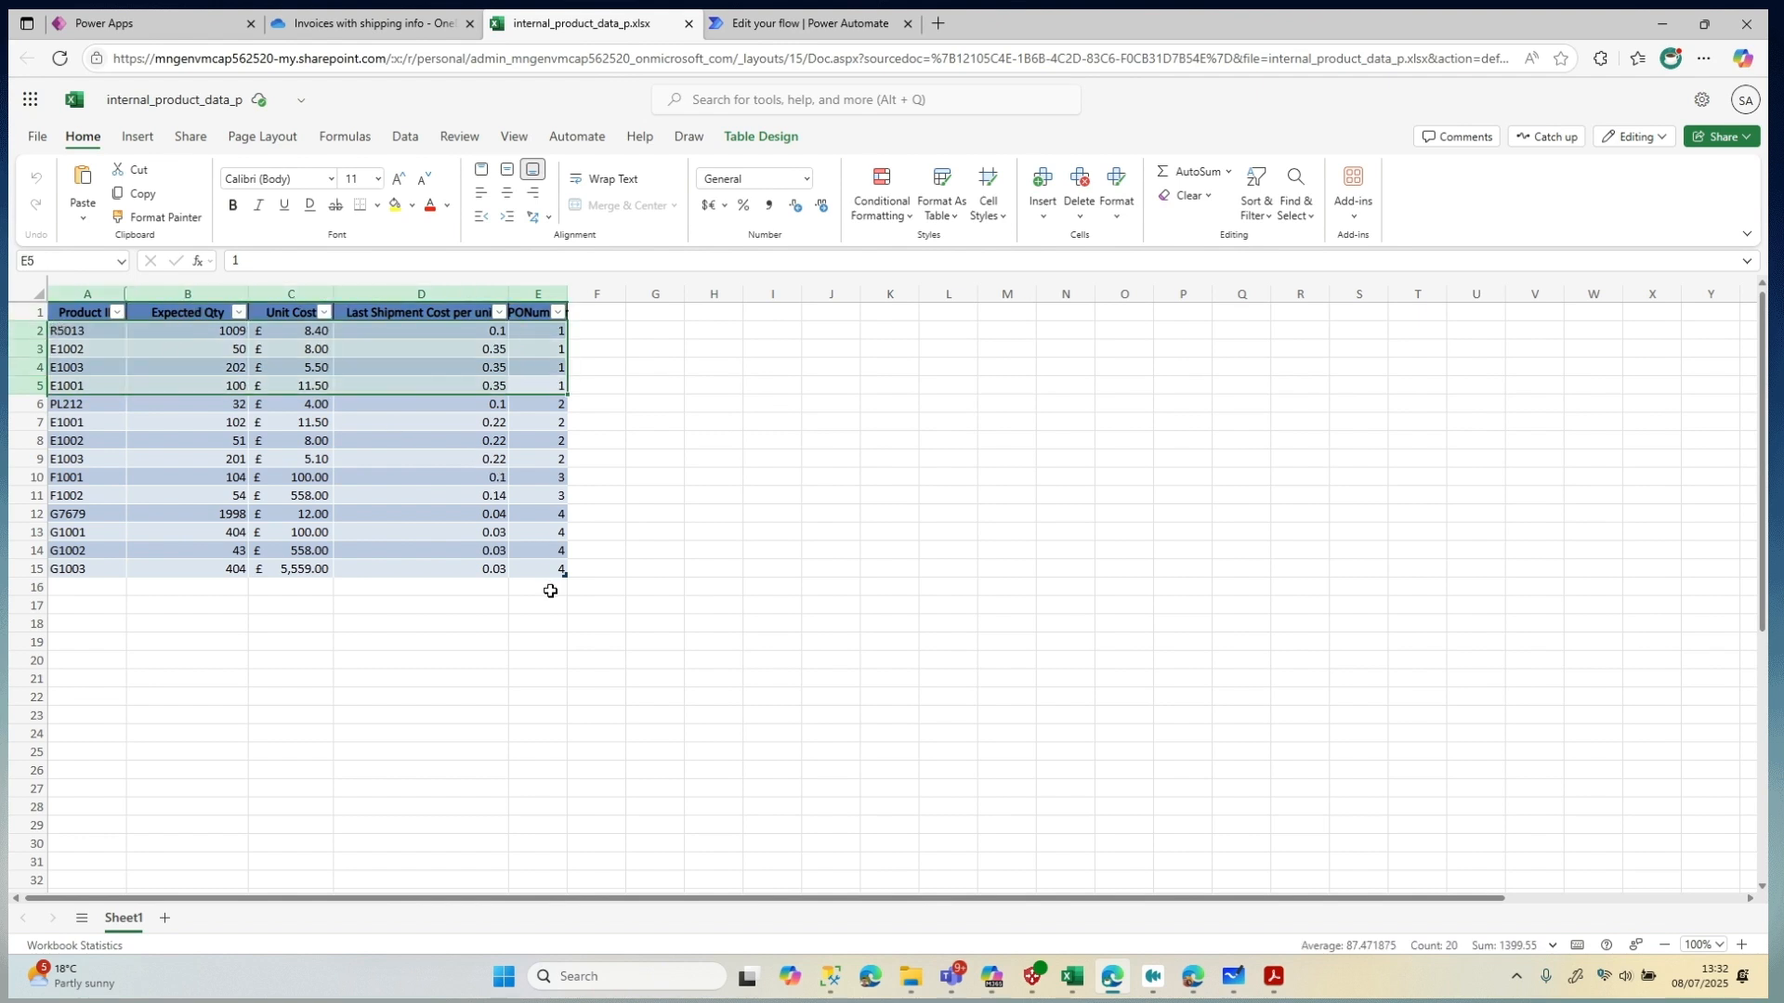
{"action": "left_click_drag", "start_coordinate": [551, 580], "coordinate": [72, 325]}
{"action": "left_click_drag", "start_coordinate": [554, 385], "coordinate": [40, 313]}
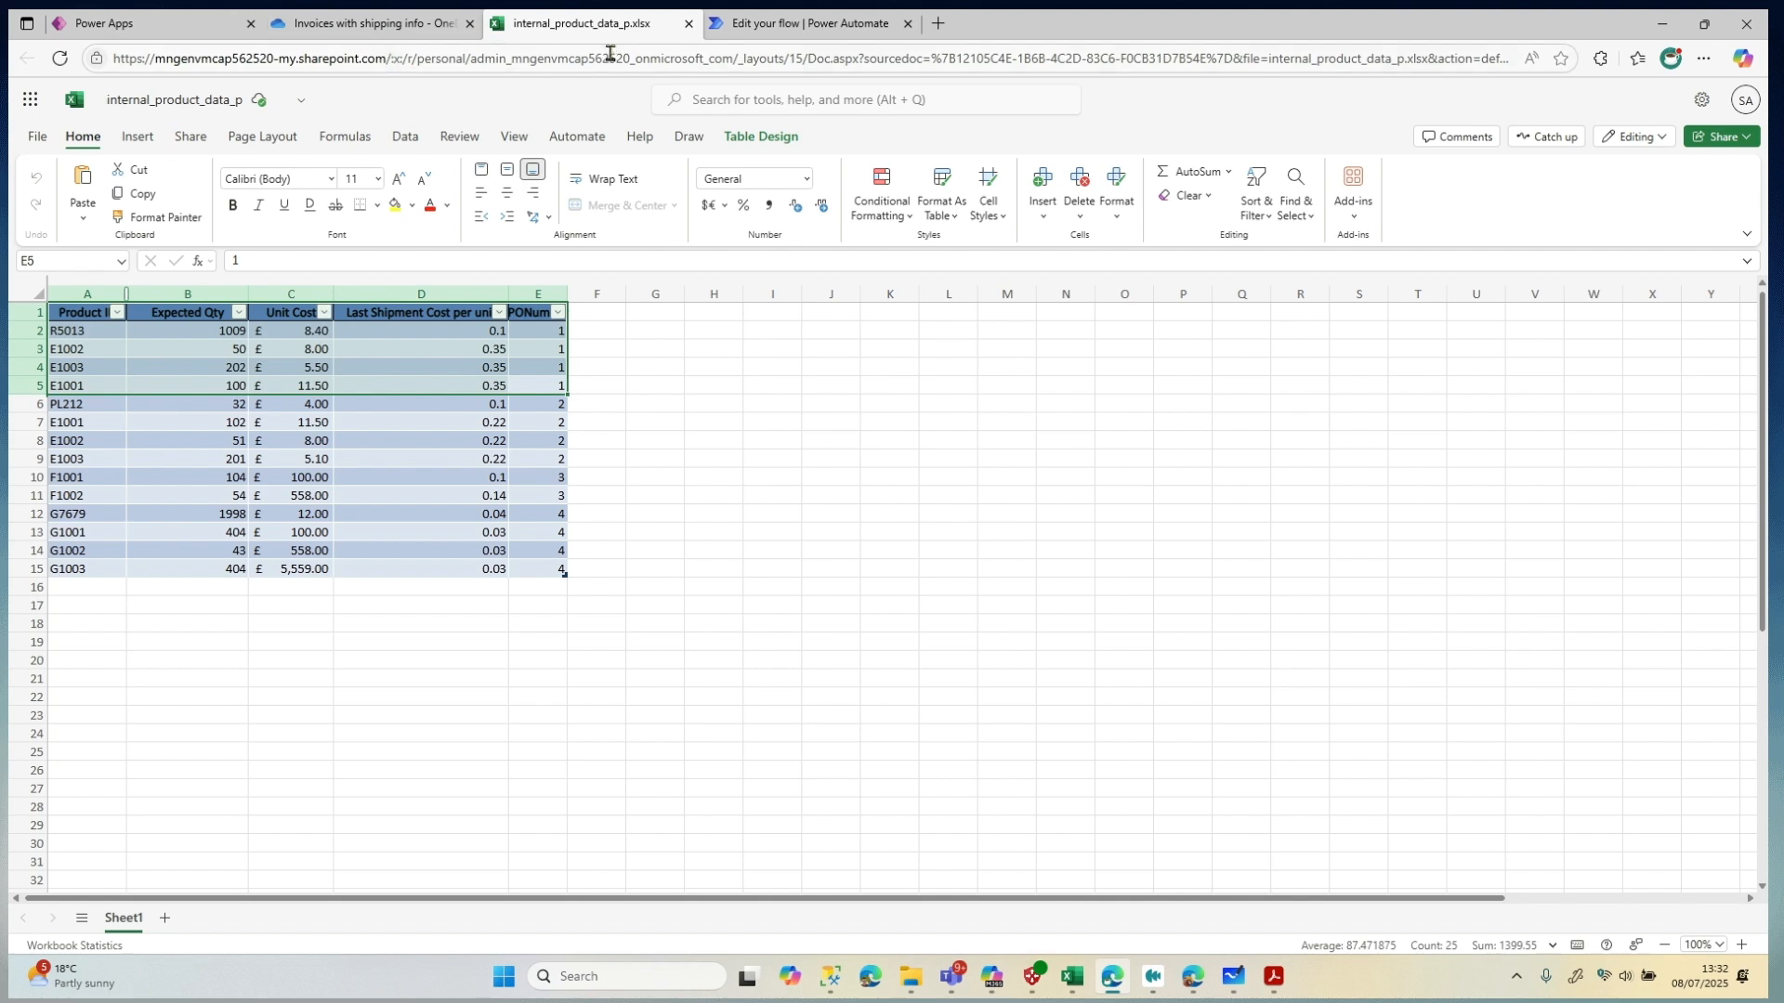
{"action": "left_click", "coordinate": [756, 48]}
{"action": "left_click", "coordinate": [757, 37]}
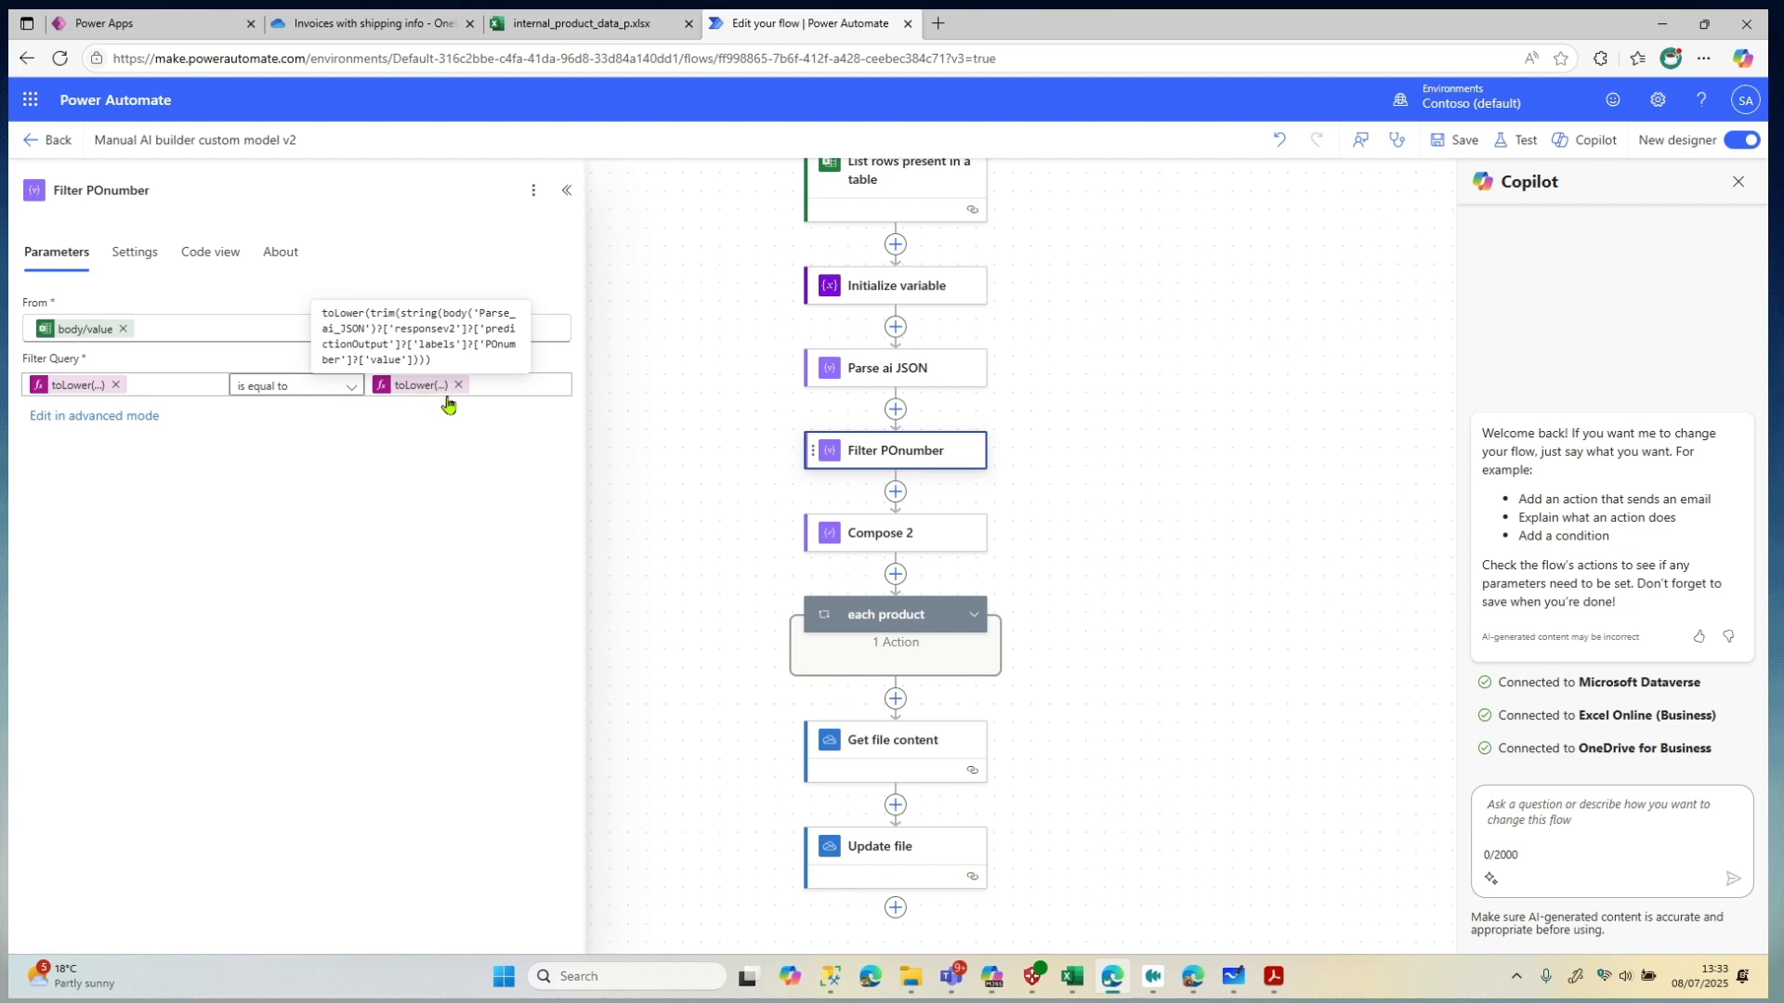
Switch to the sales invoice PDF in Acrobat and highlight its purchase order number and shipping total
{"action": "left_click", "coordinate": [1273, 975]}
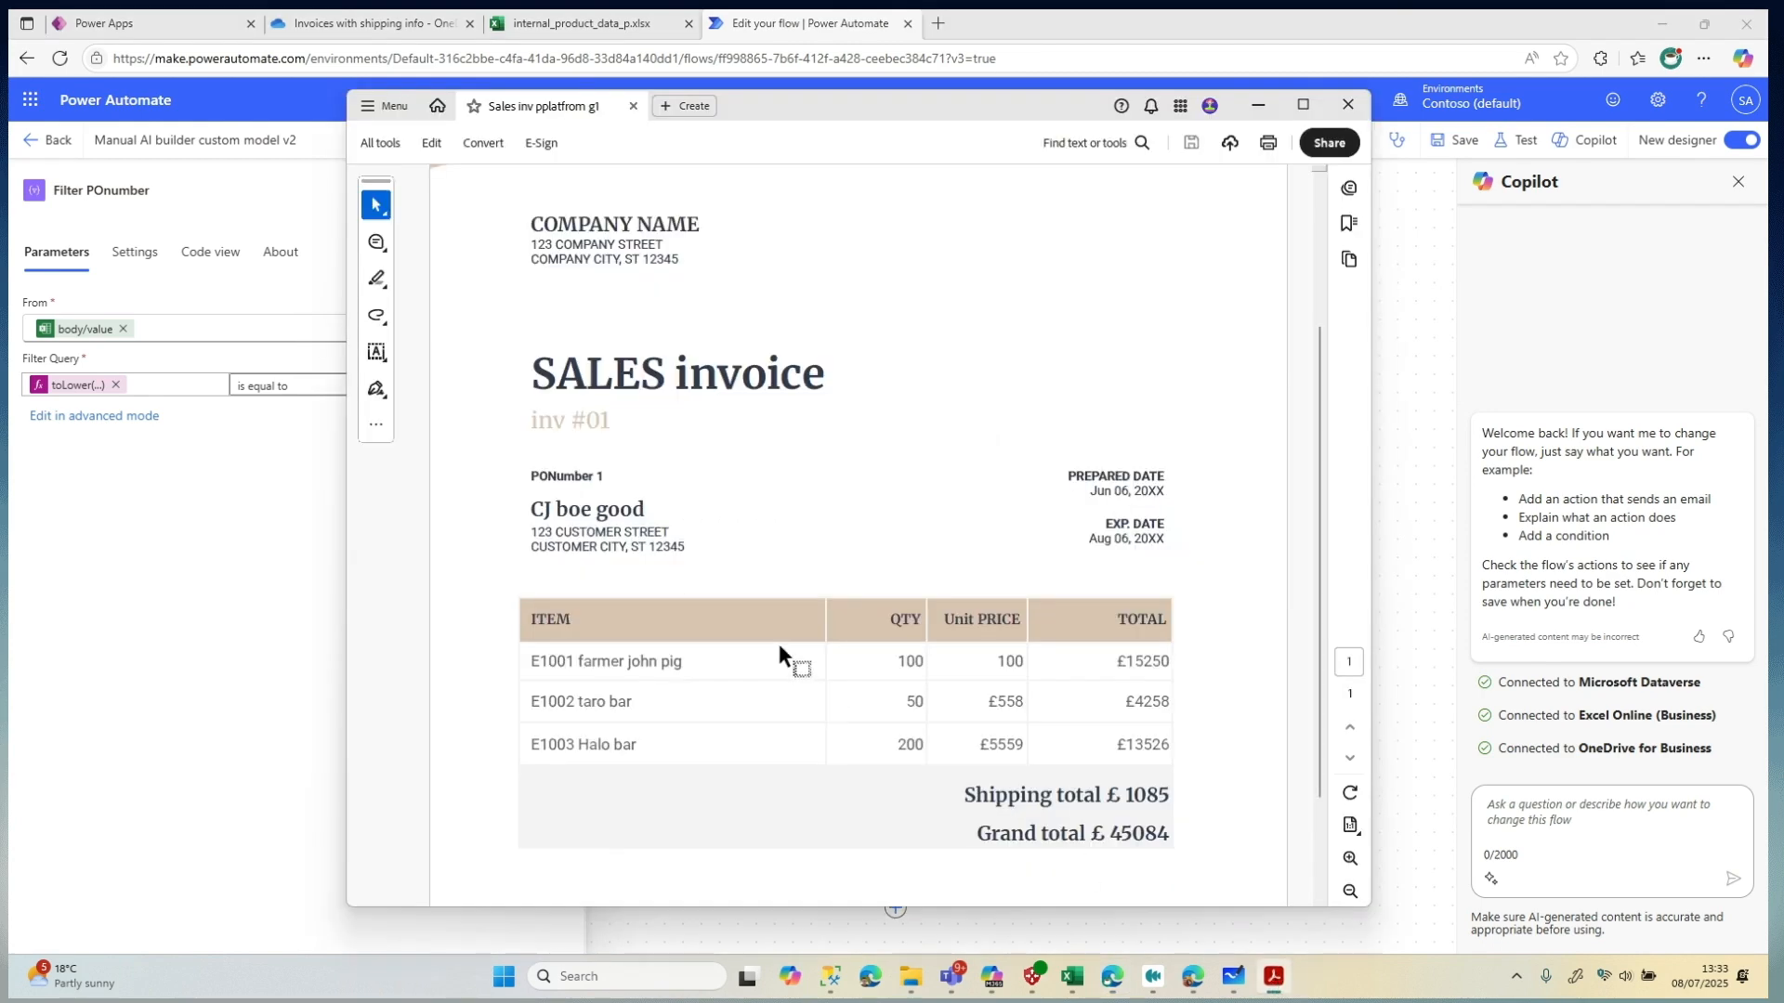
{"action": "double_click", "coordinate": [600, 475]}
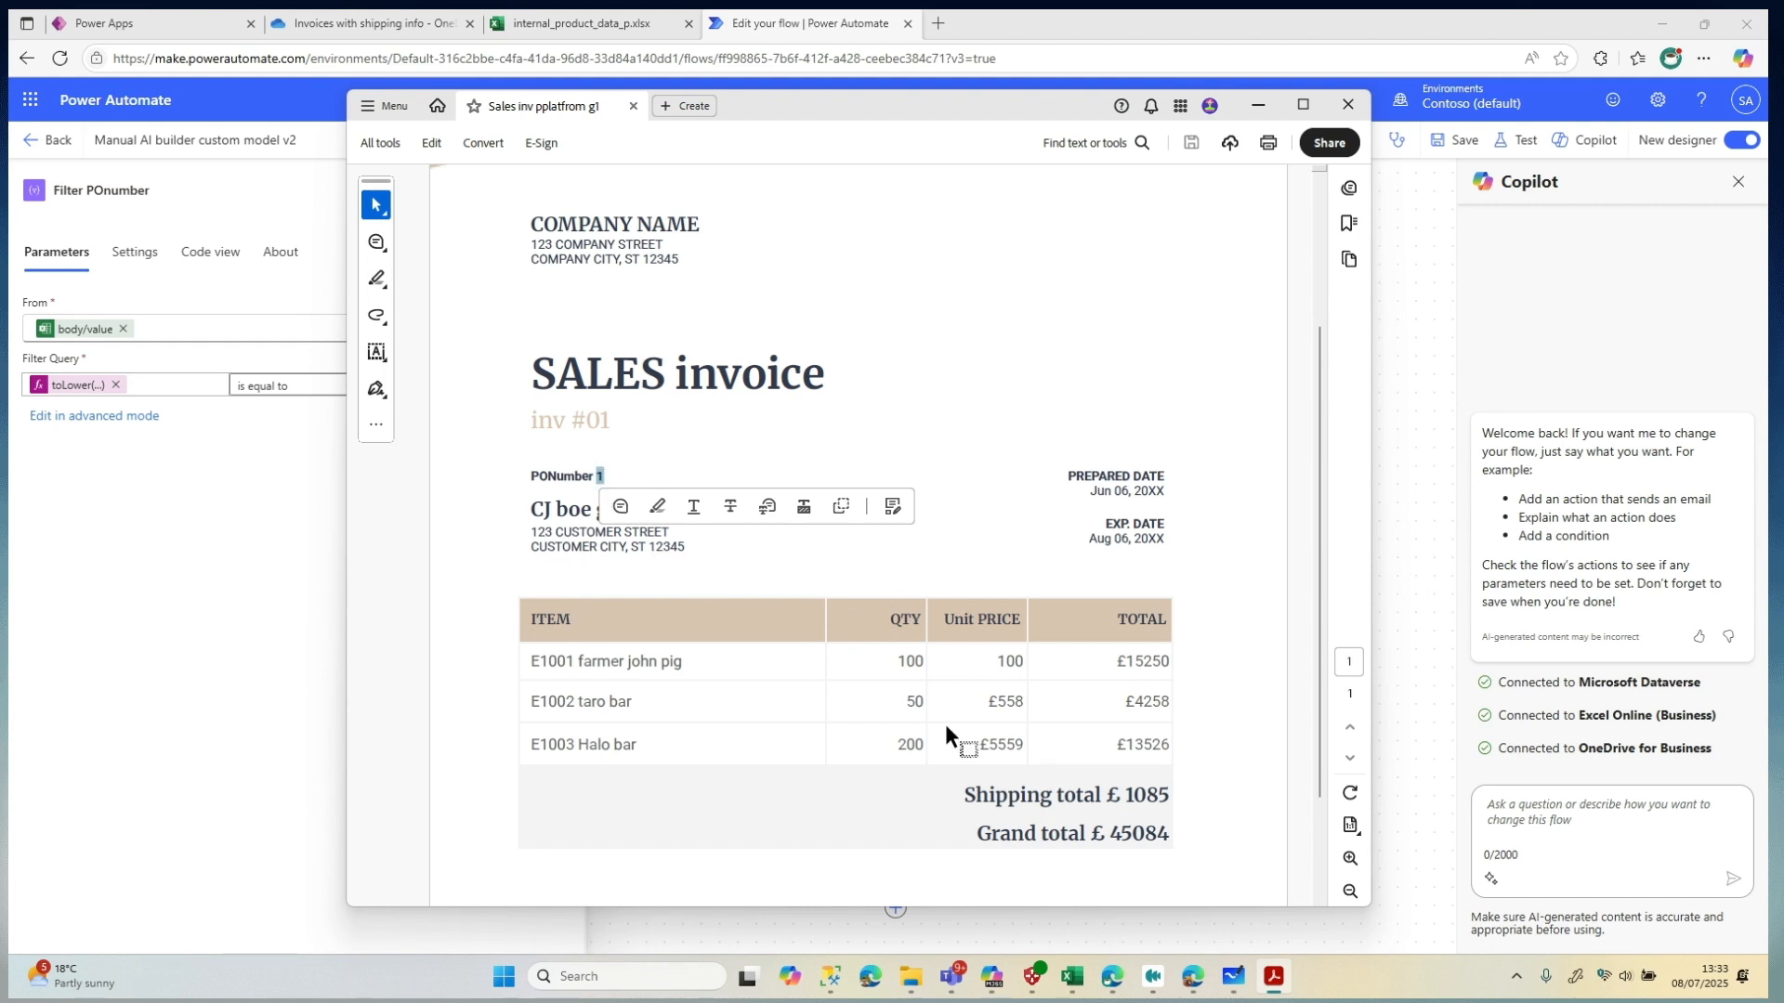
{"action": "double_click", "coordinate": [1144, 794]}
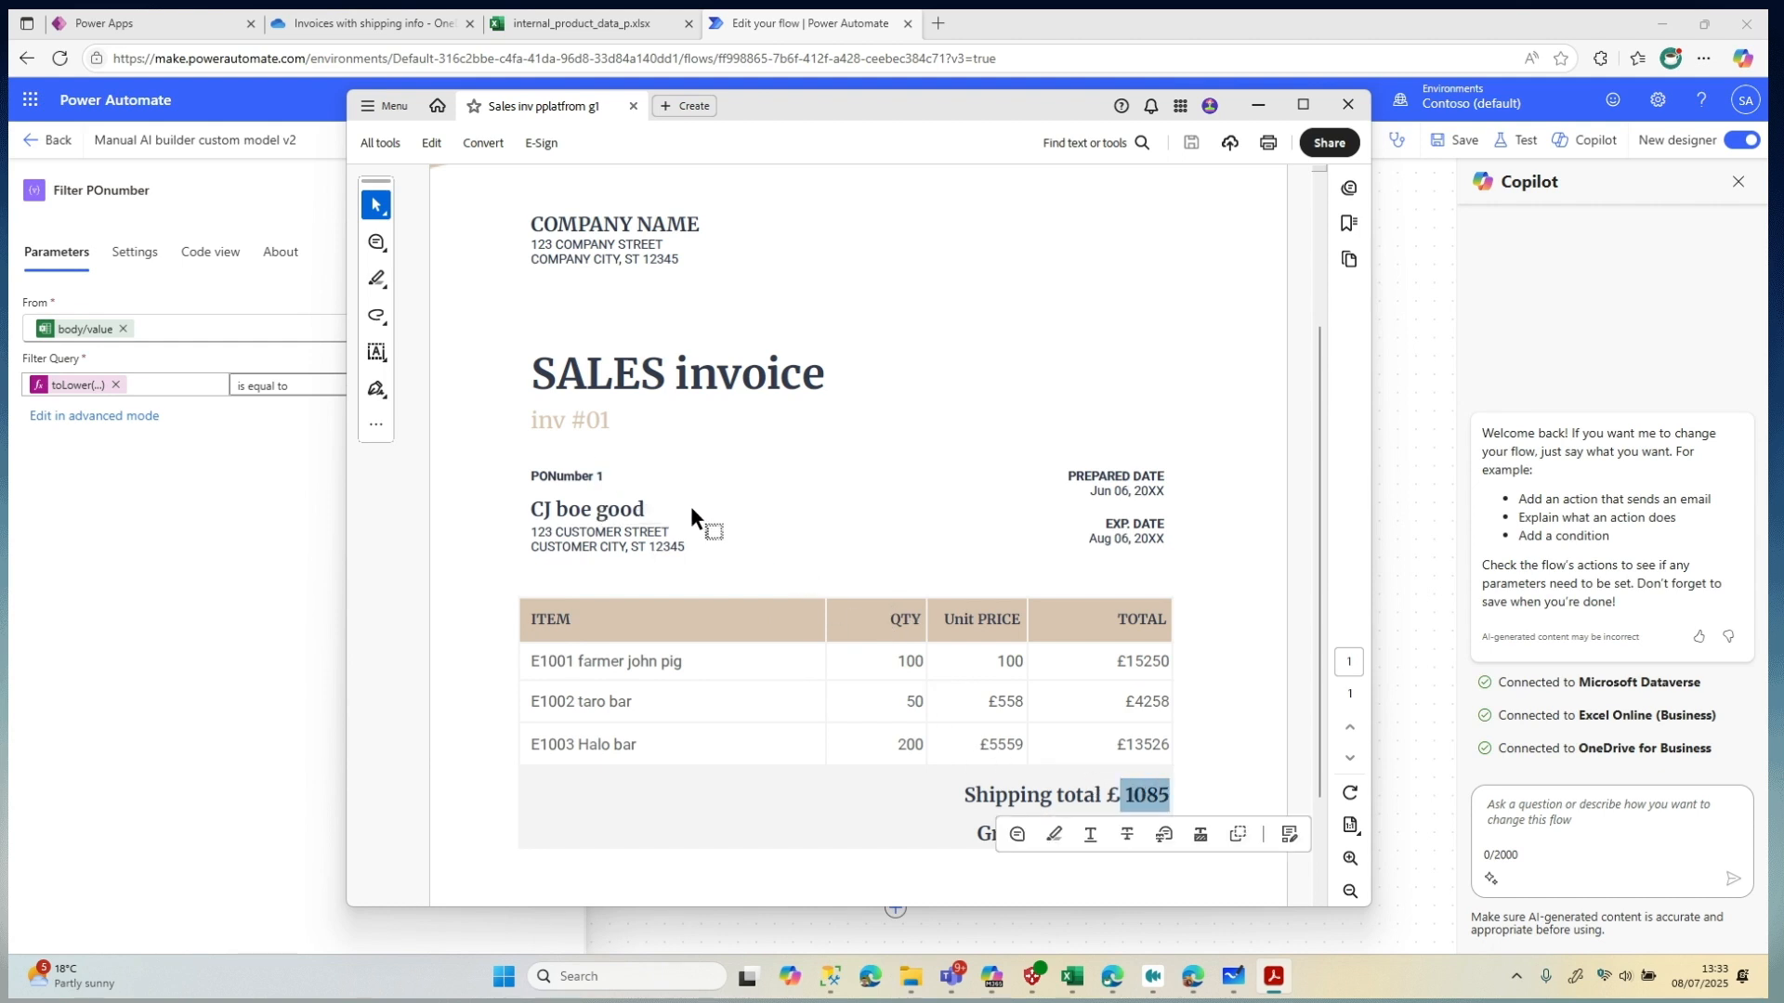
Highlight the customer name and the purchase order number on the sales invoice, and return to the flow
{"action": "triple_click", "coordinate": [624, 492]}
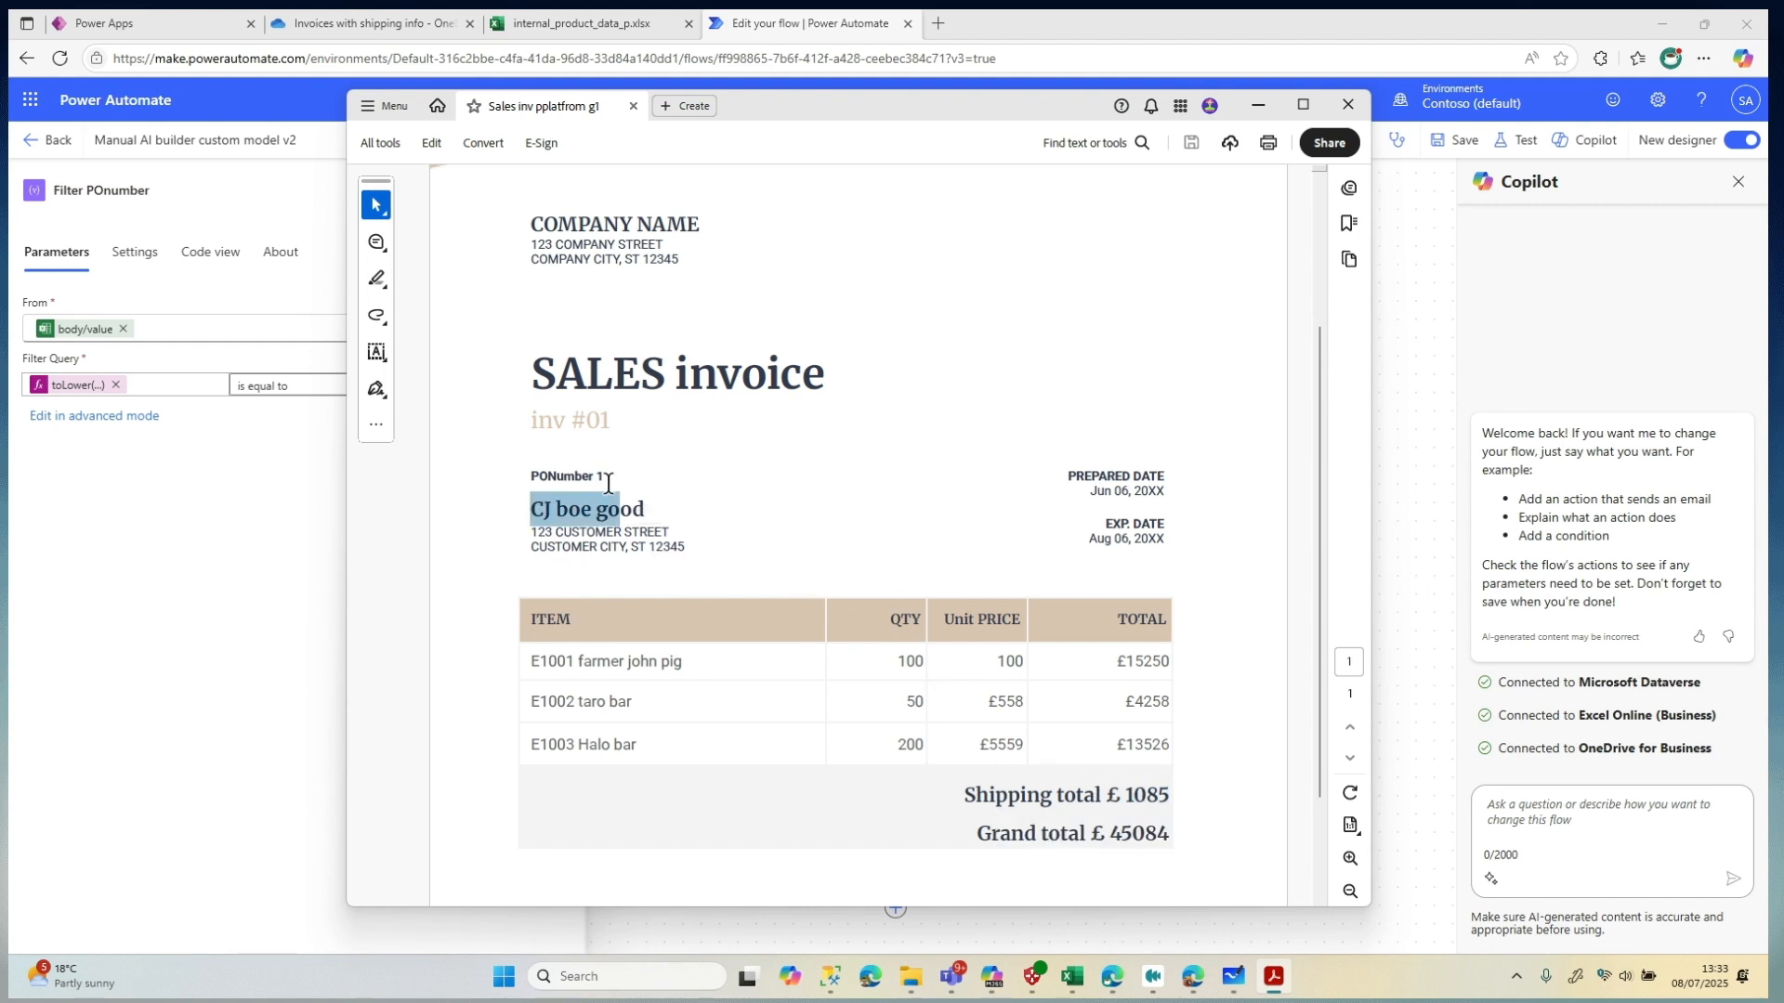
{"action": "left_click", "coordinate": [624, 430]}
{"action": "left_click_drag", "start_coordinate": [614, 481], "coordinate": [591, 482]}
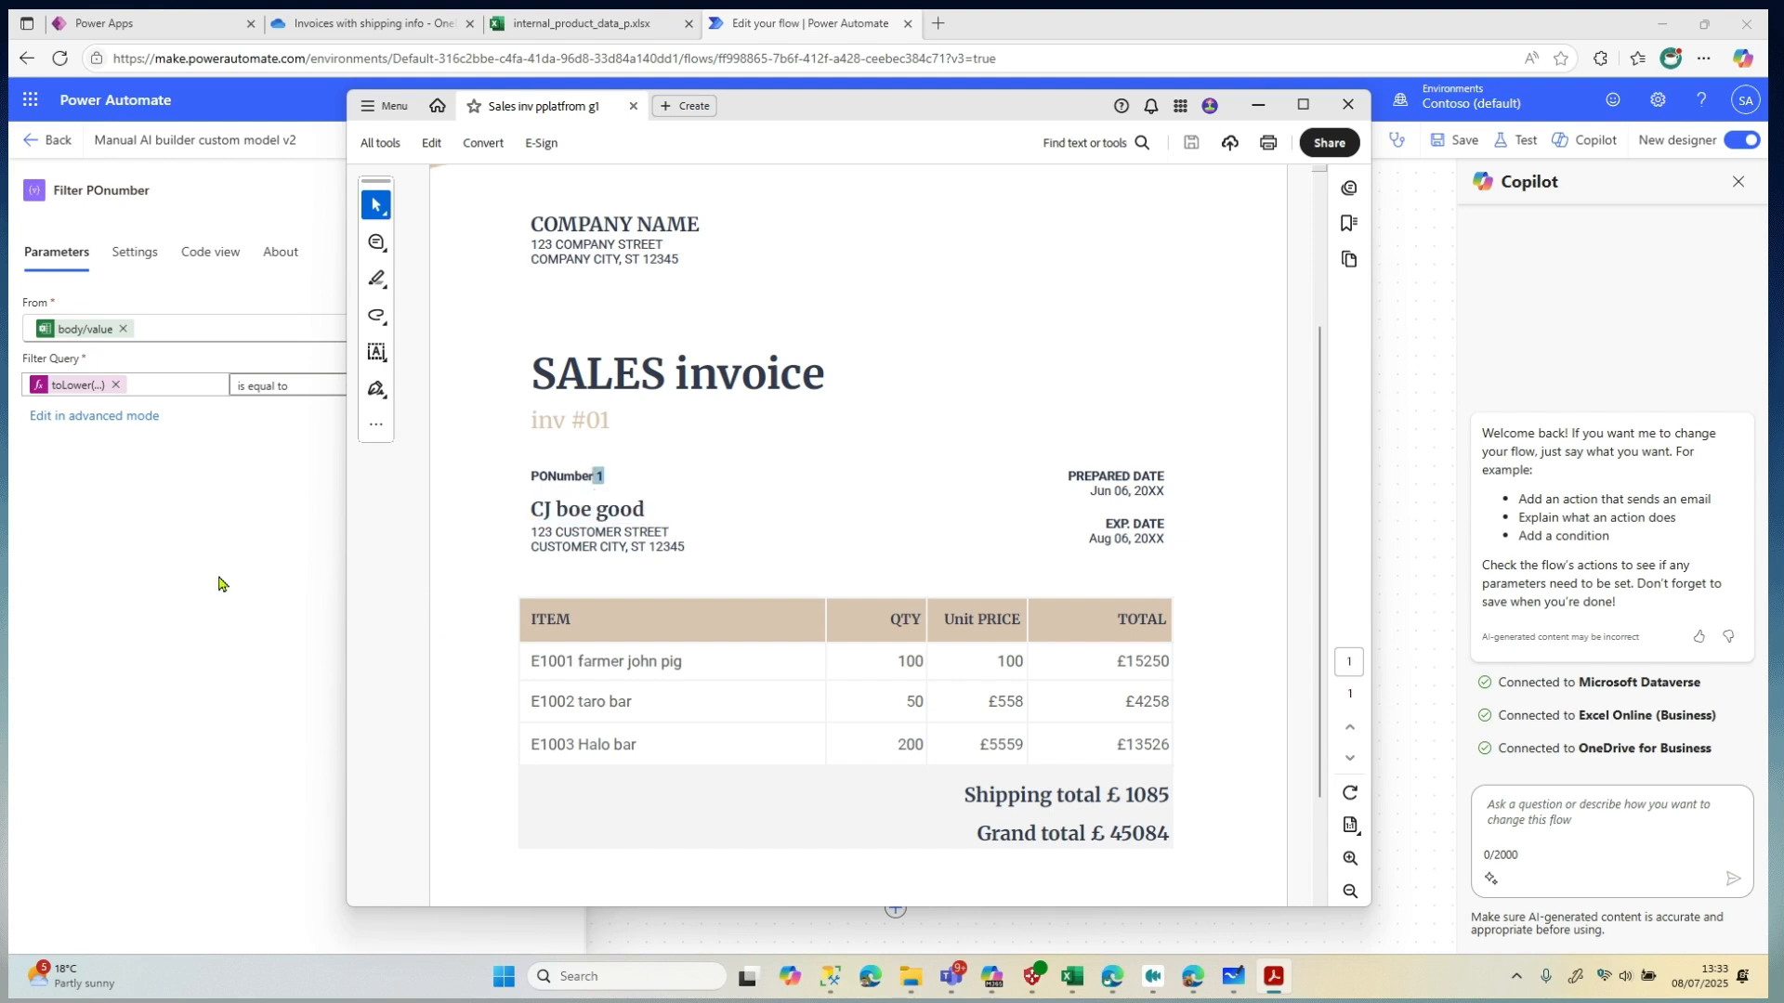
{"action": "left_click", "coordinate": [219, 584]}
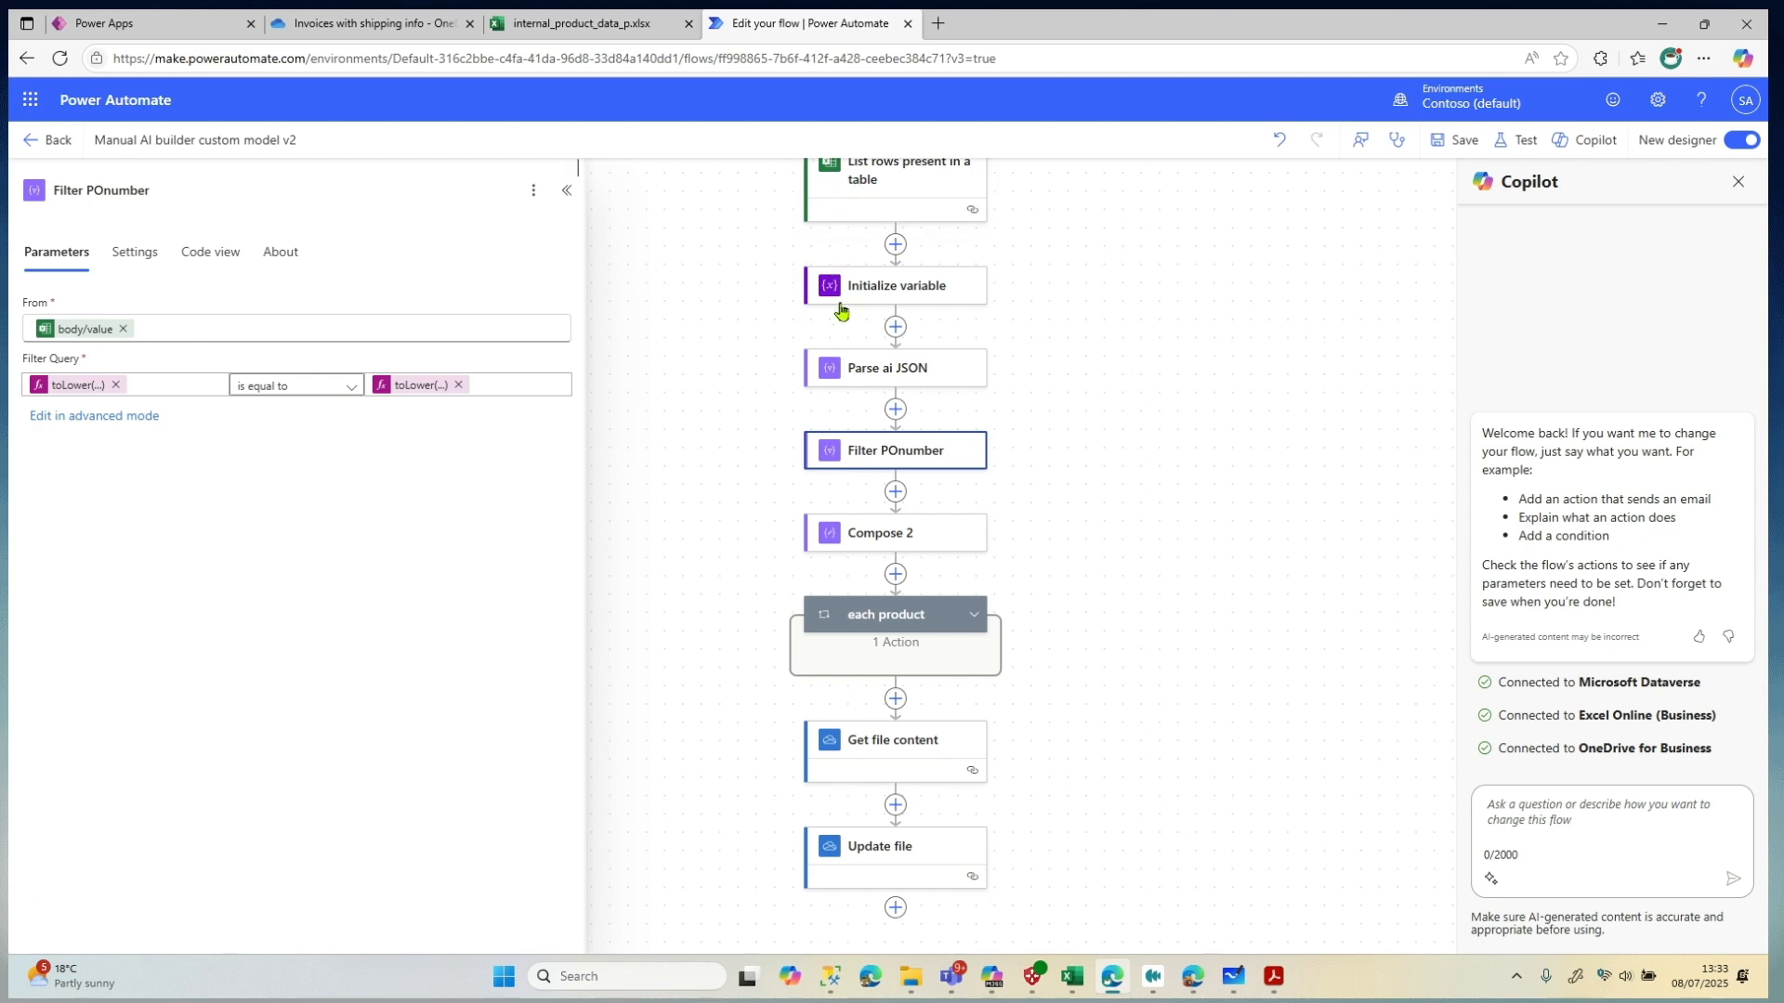
Glance at the product data workbook, return to the flow and open the Compose 2 action's parameters
{"action": "left_click", "coordinate": [641, 23]}
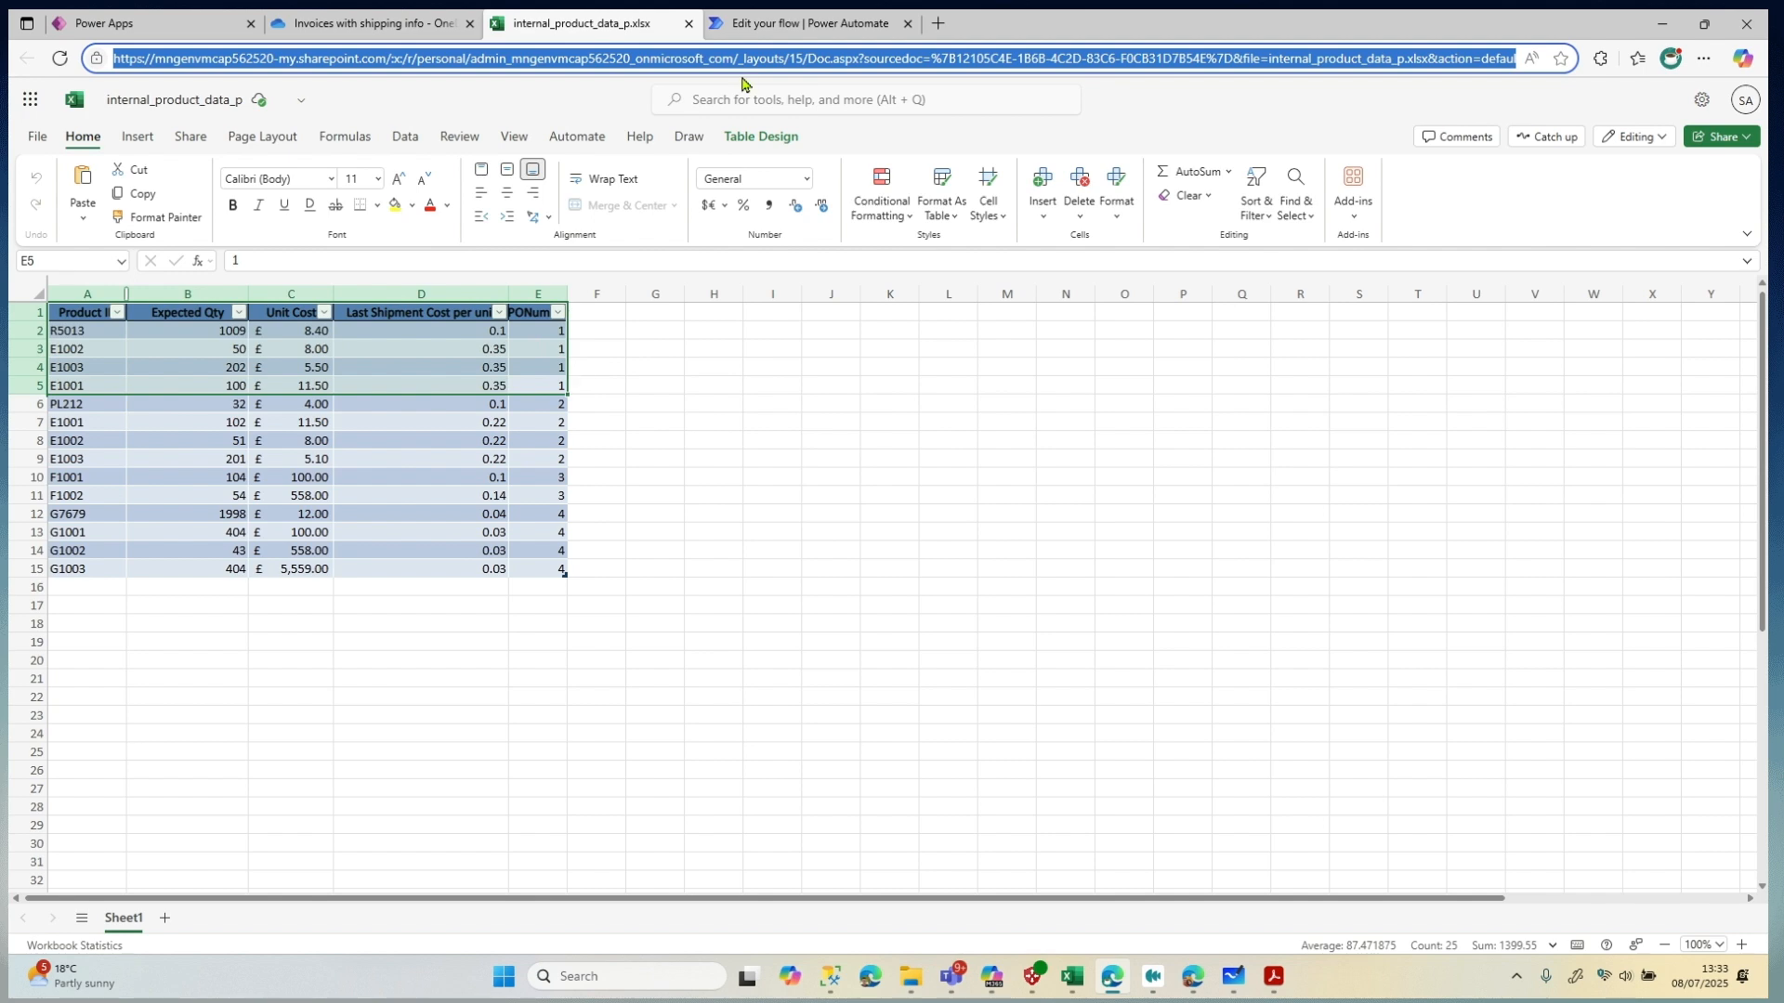
{"action": "left_click", "coordinate": [779, 23]}
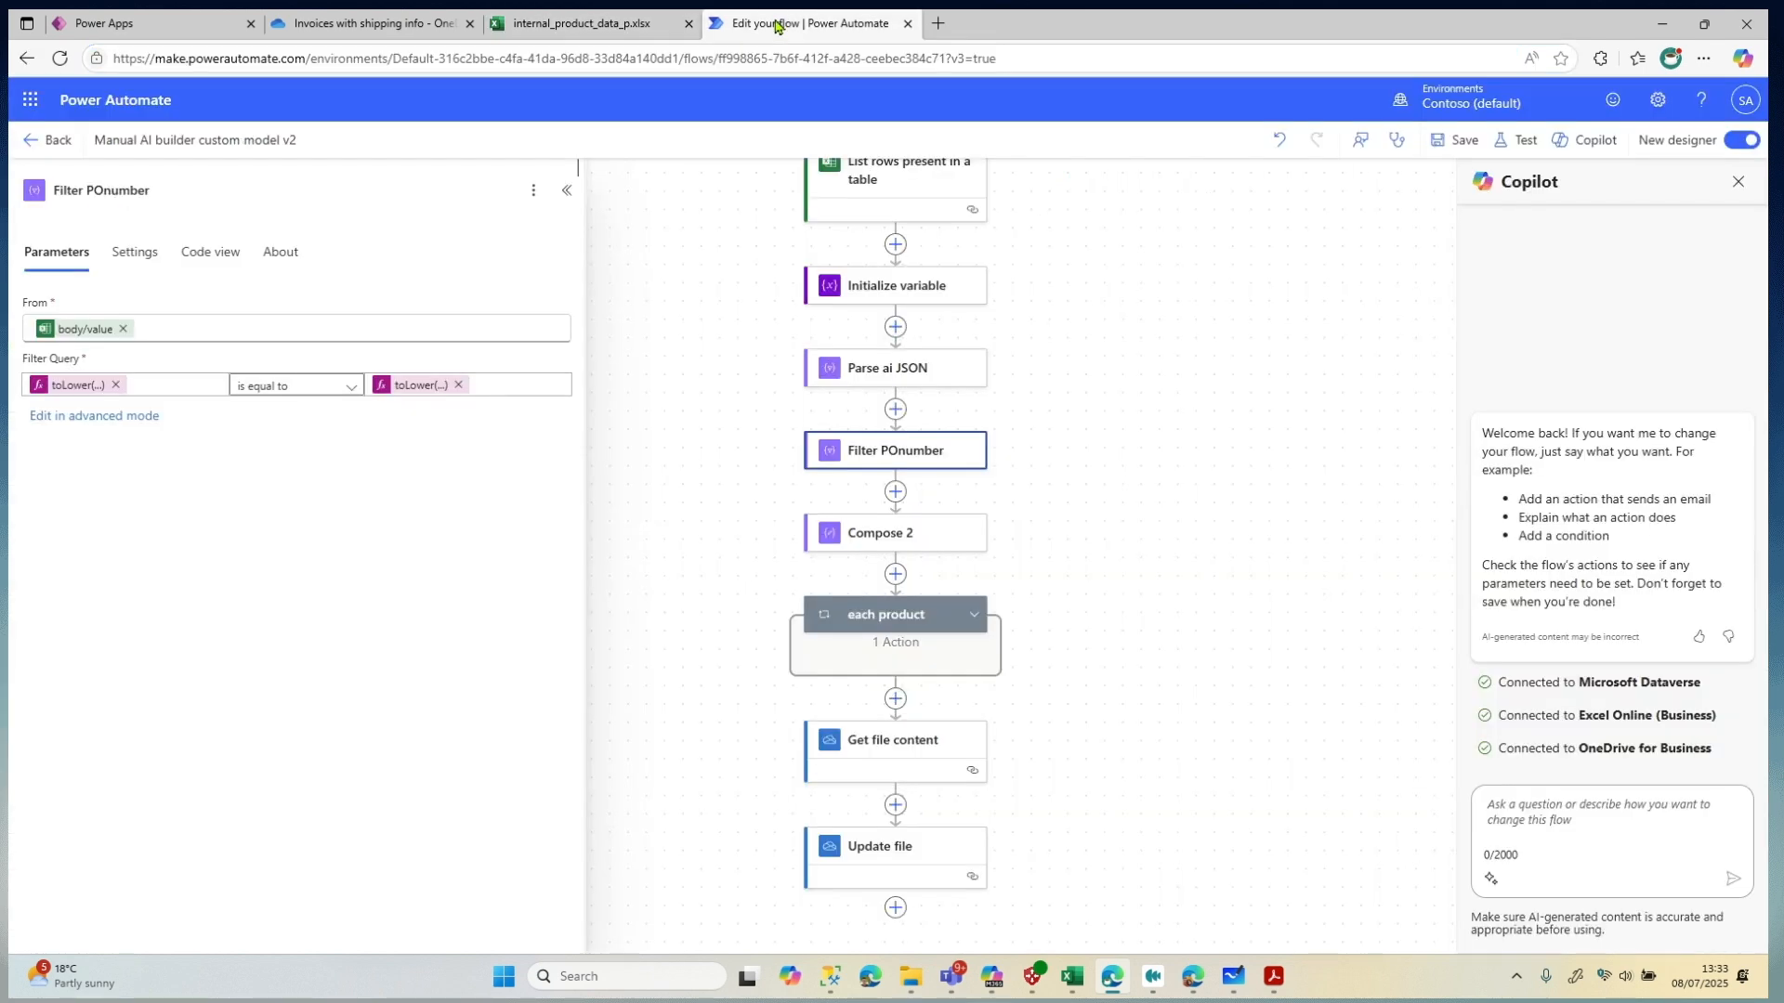
{"action": "left_click", "coordinate": [929, 544]}
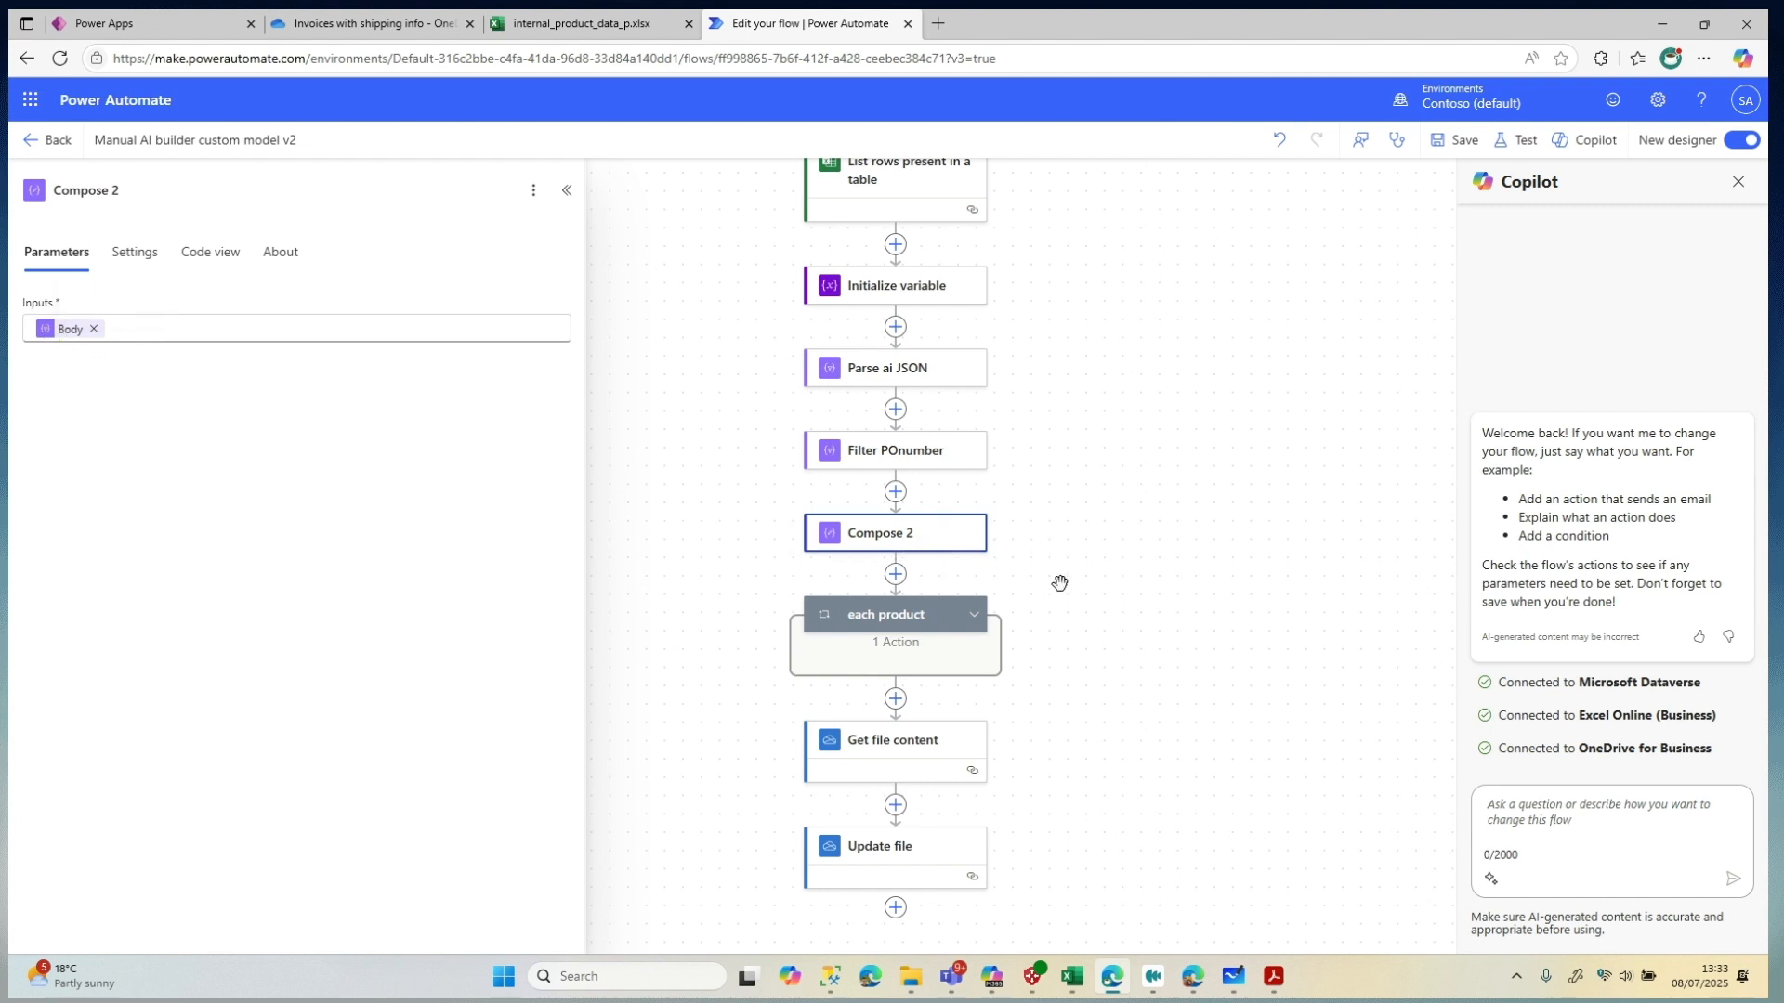
{"action": "left_click_drag", "start_coordinate": [1059, 583], "coordinate": [1075, 521]}
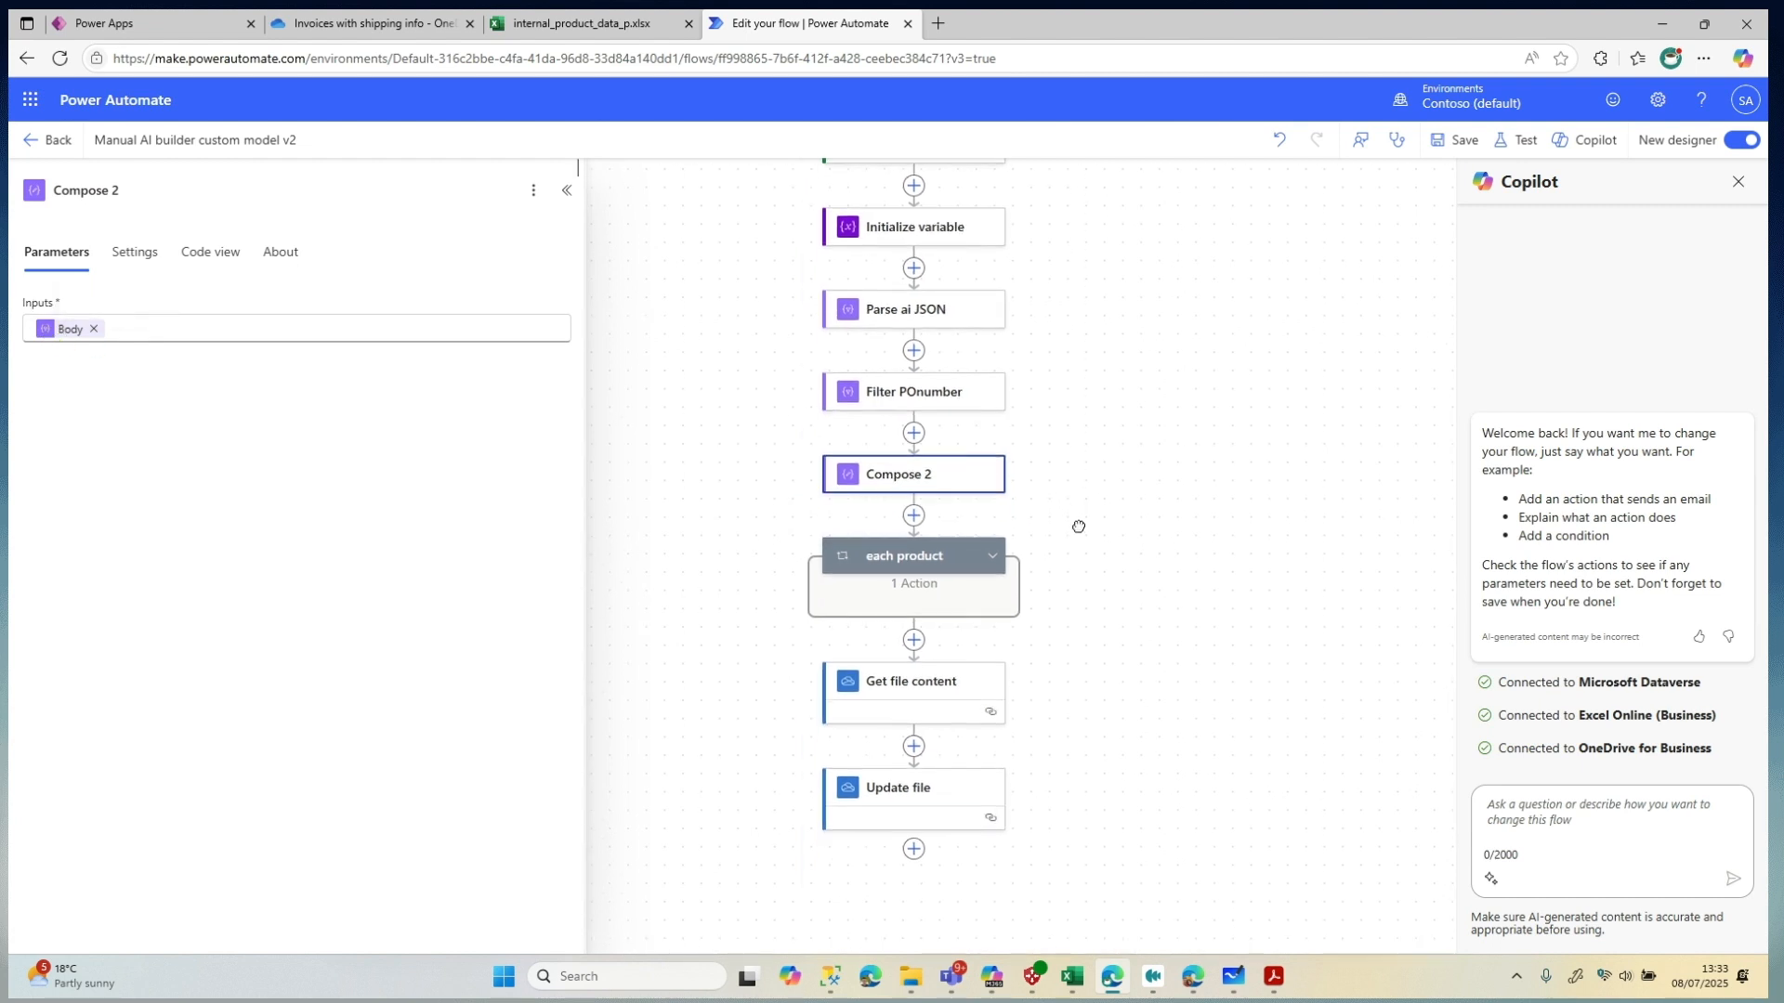
Expand the each product loop, highlight the first purchase order's rows in internal_product_data_p.xlsx, and return to the flow
{"action": "left_click", "coordinate": [993, 558]}
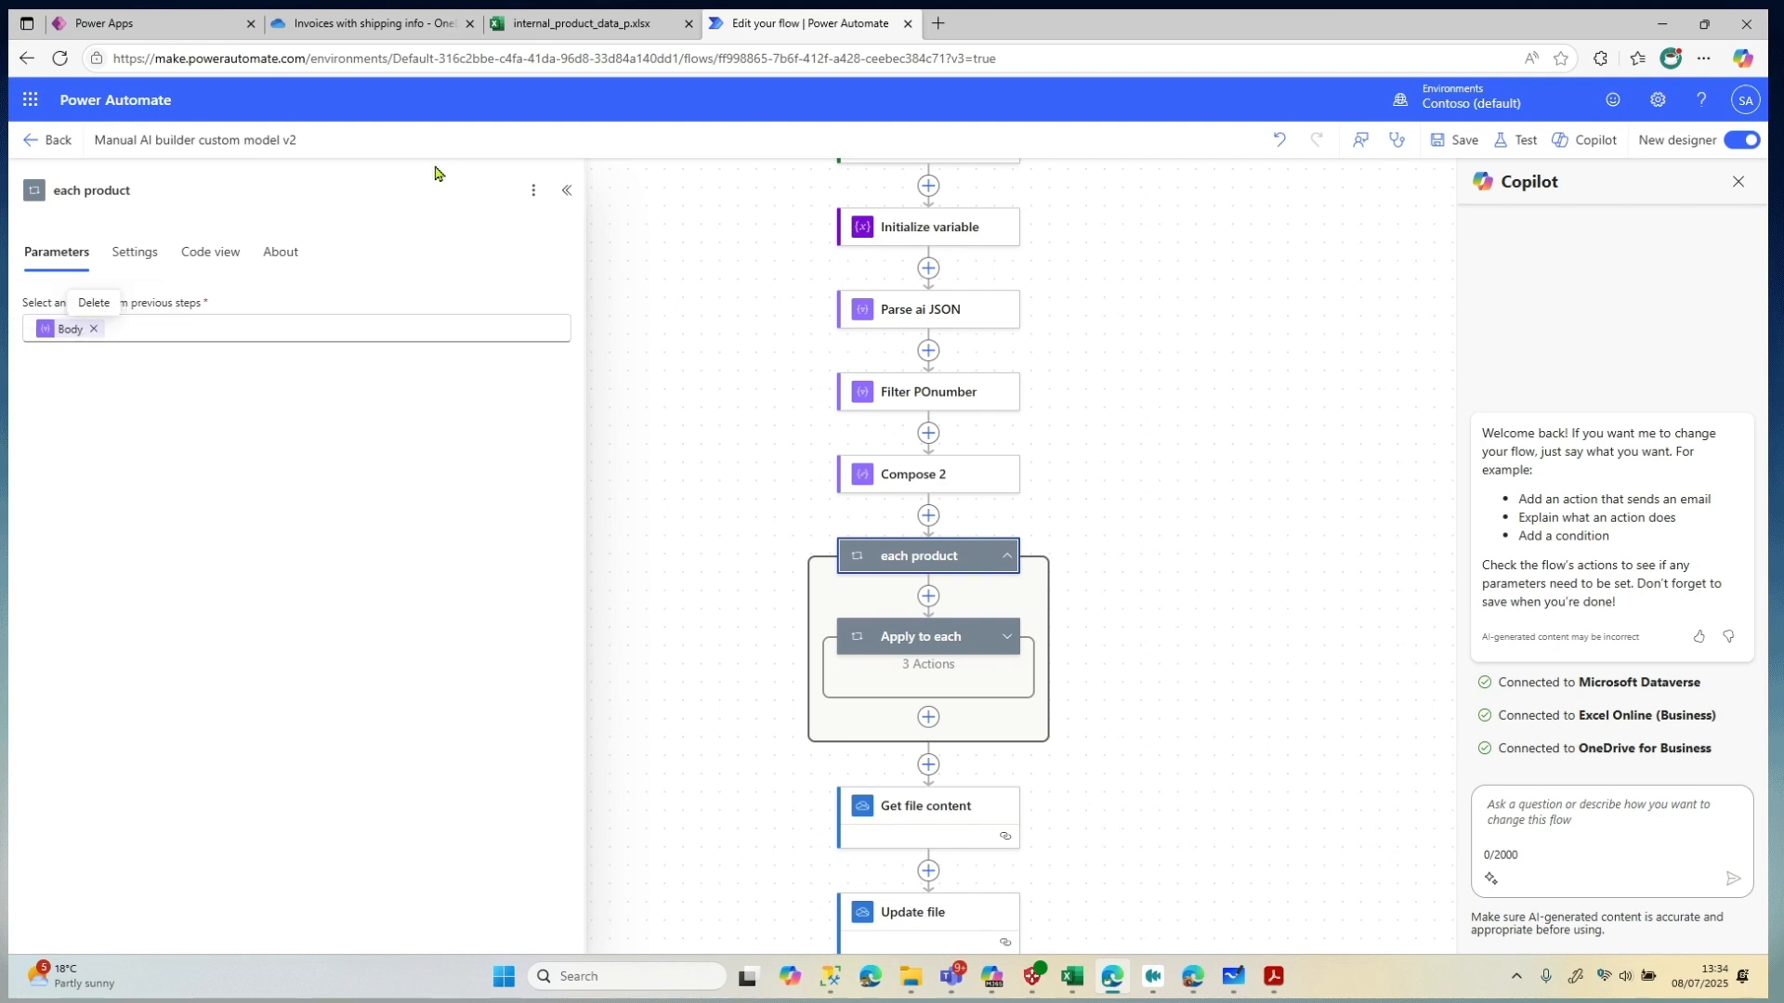
{"action": "left_click", "coordinate": [548, 25]}
{"action": "left_click_drag", "start_coordinate": [89, 336], "coordinate": [548, 386]}
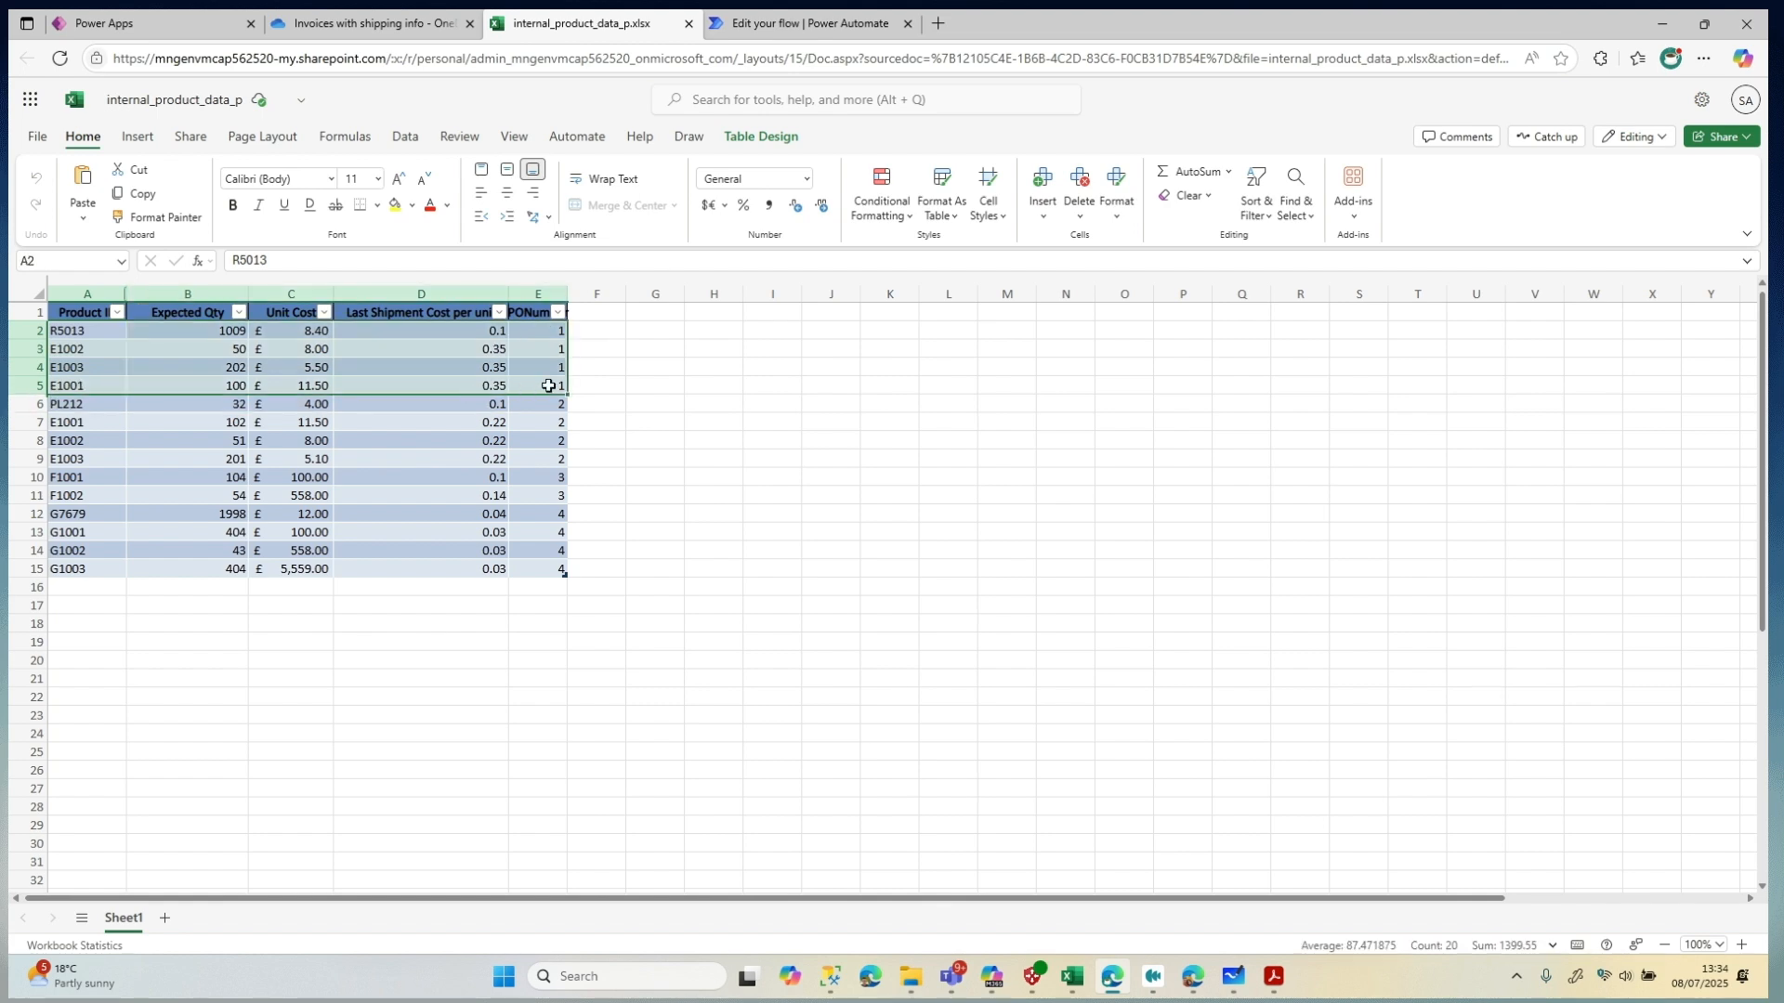
{"action": "left_click", "coordinate": [768, 35]}
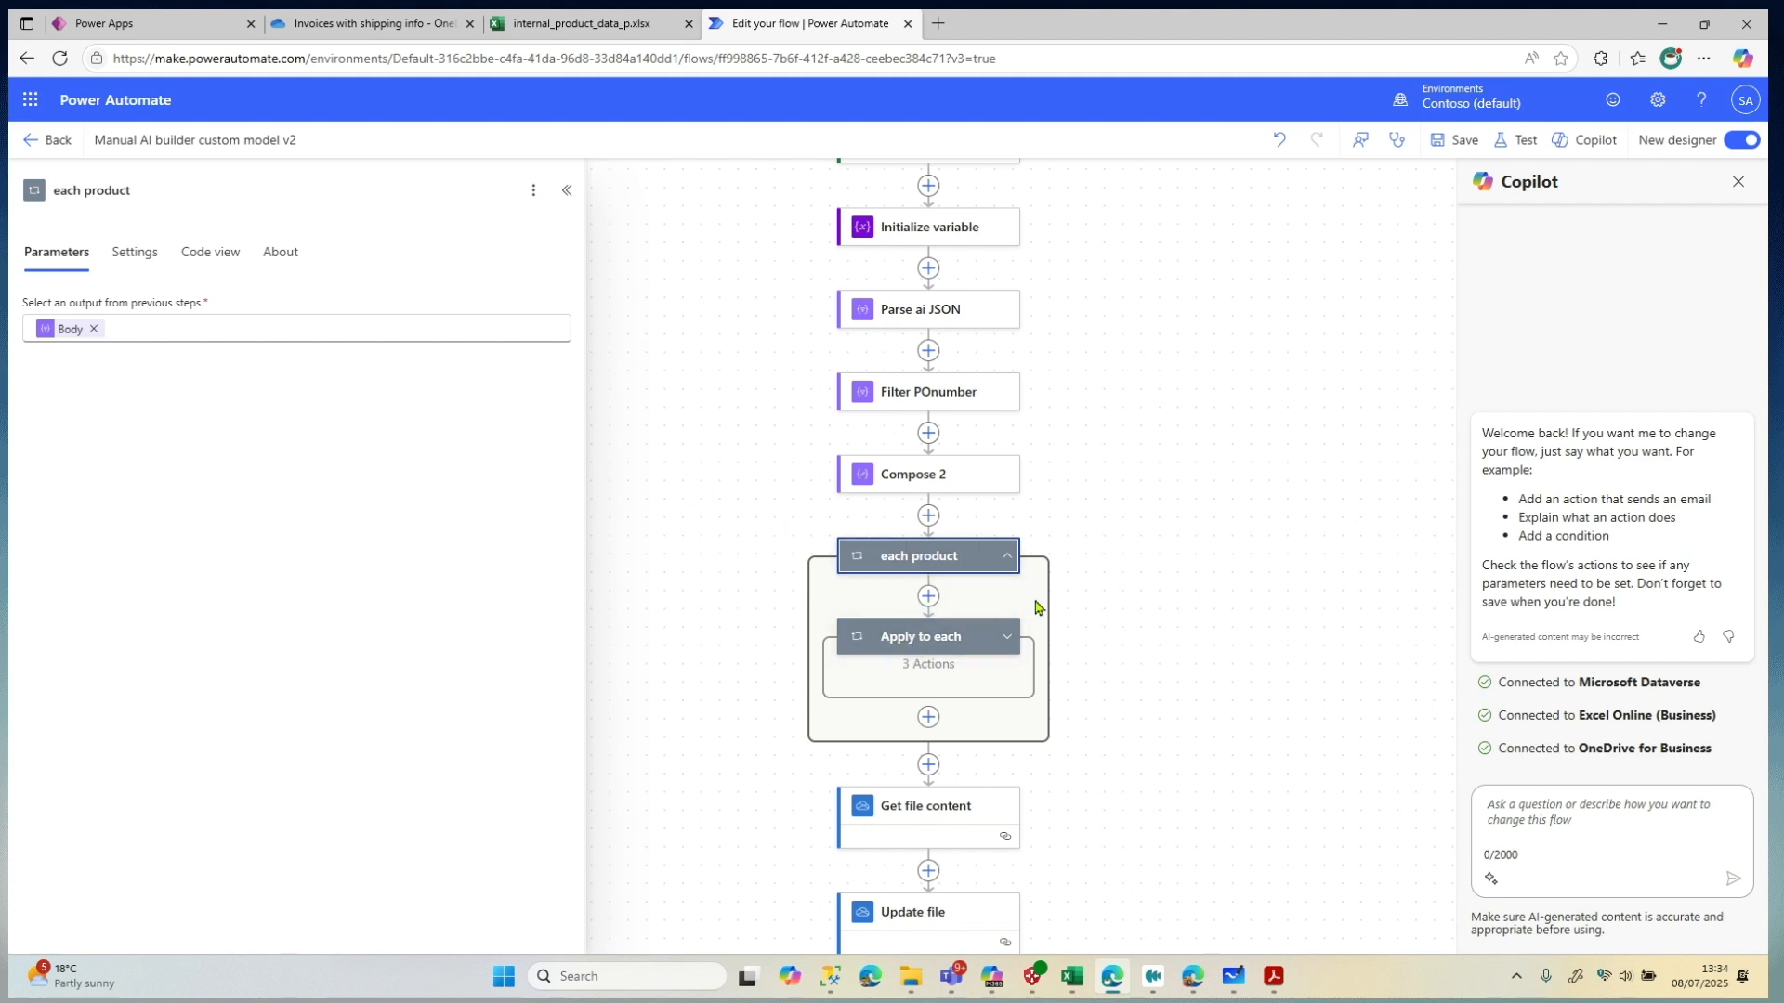
Check the Apply to each loop's input and look up the ProductAndAmountsTable entries in the Parse ai JSON schema
{"action": "left_click", "coordinate": [929, 637]}
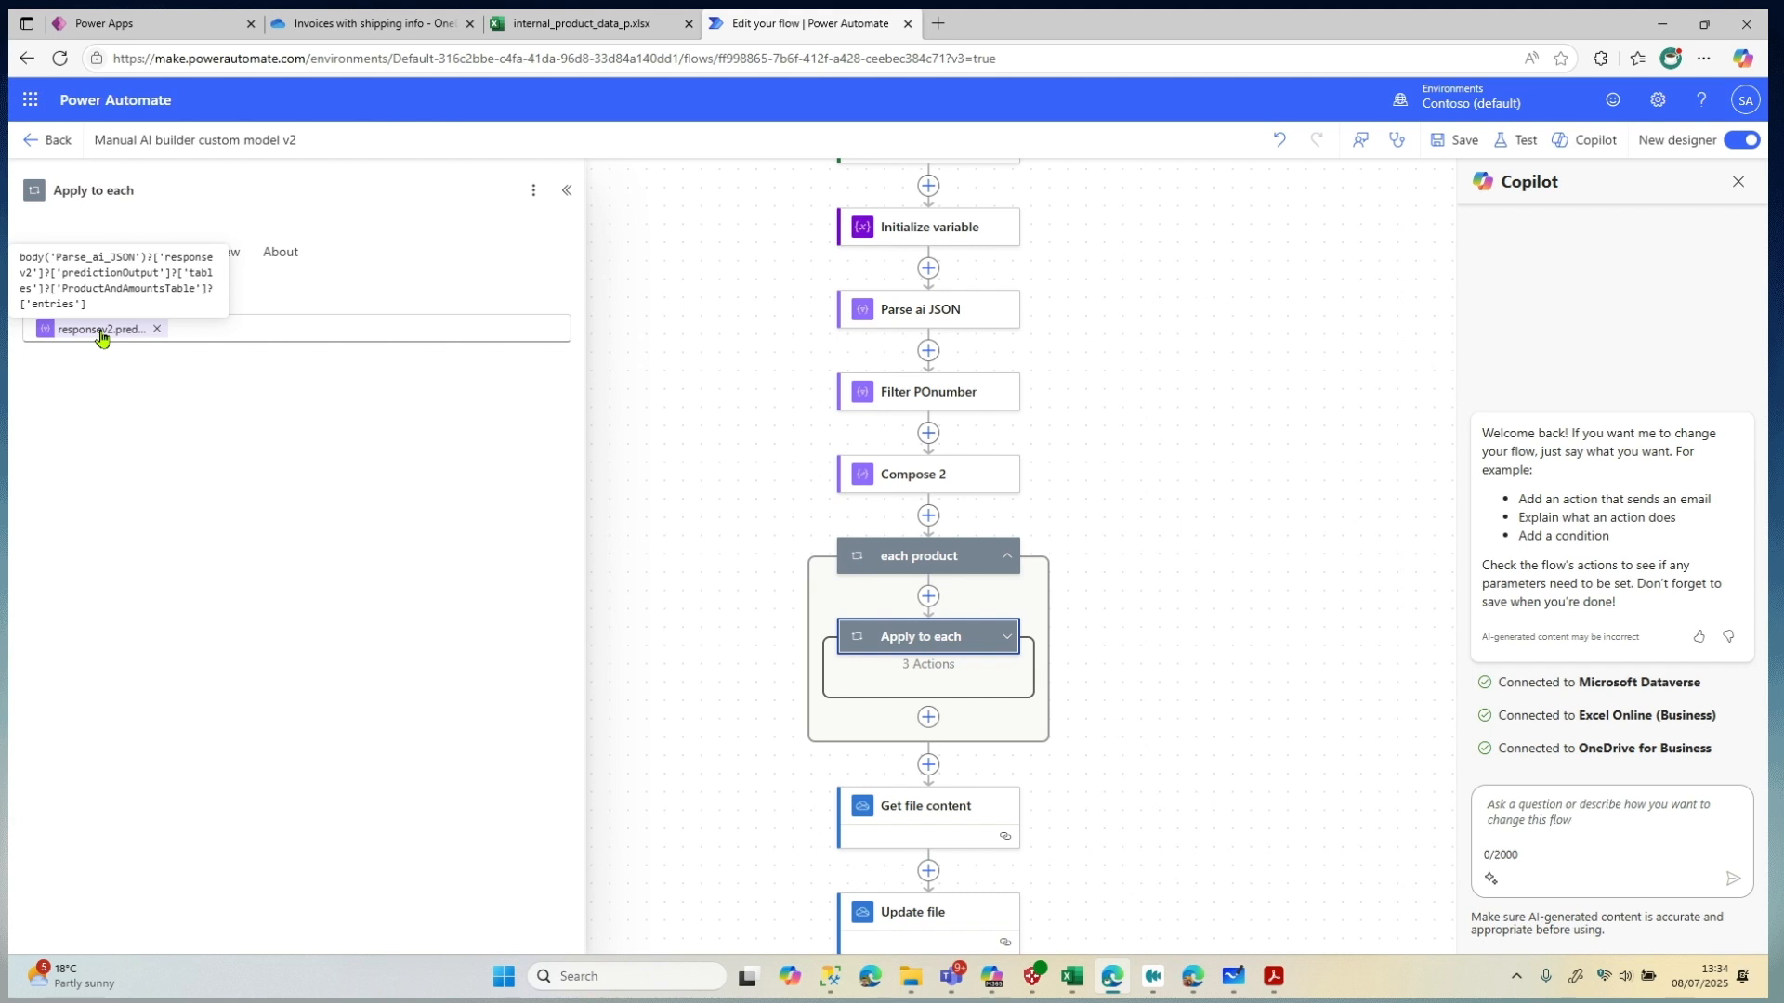
{"action": "left_click", "coordinate": [969, 314]}
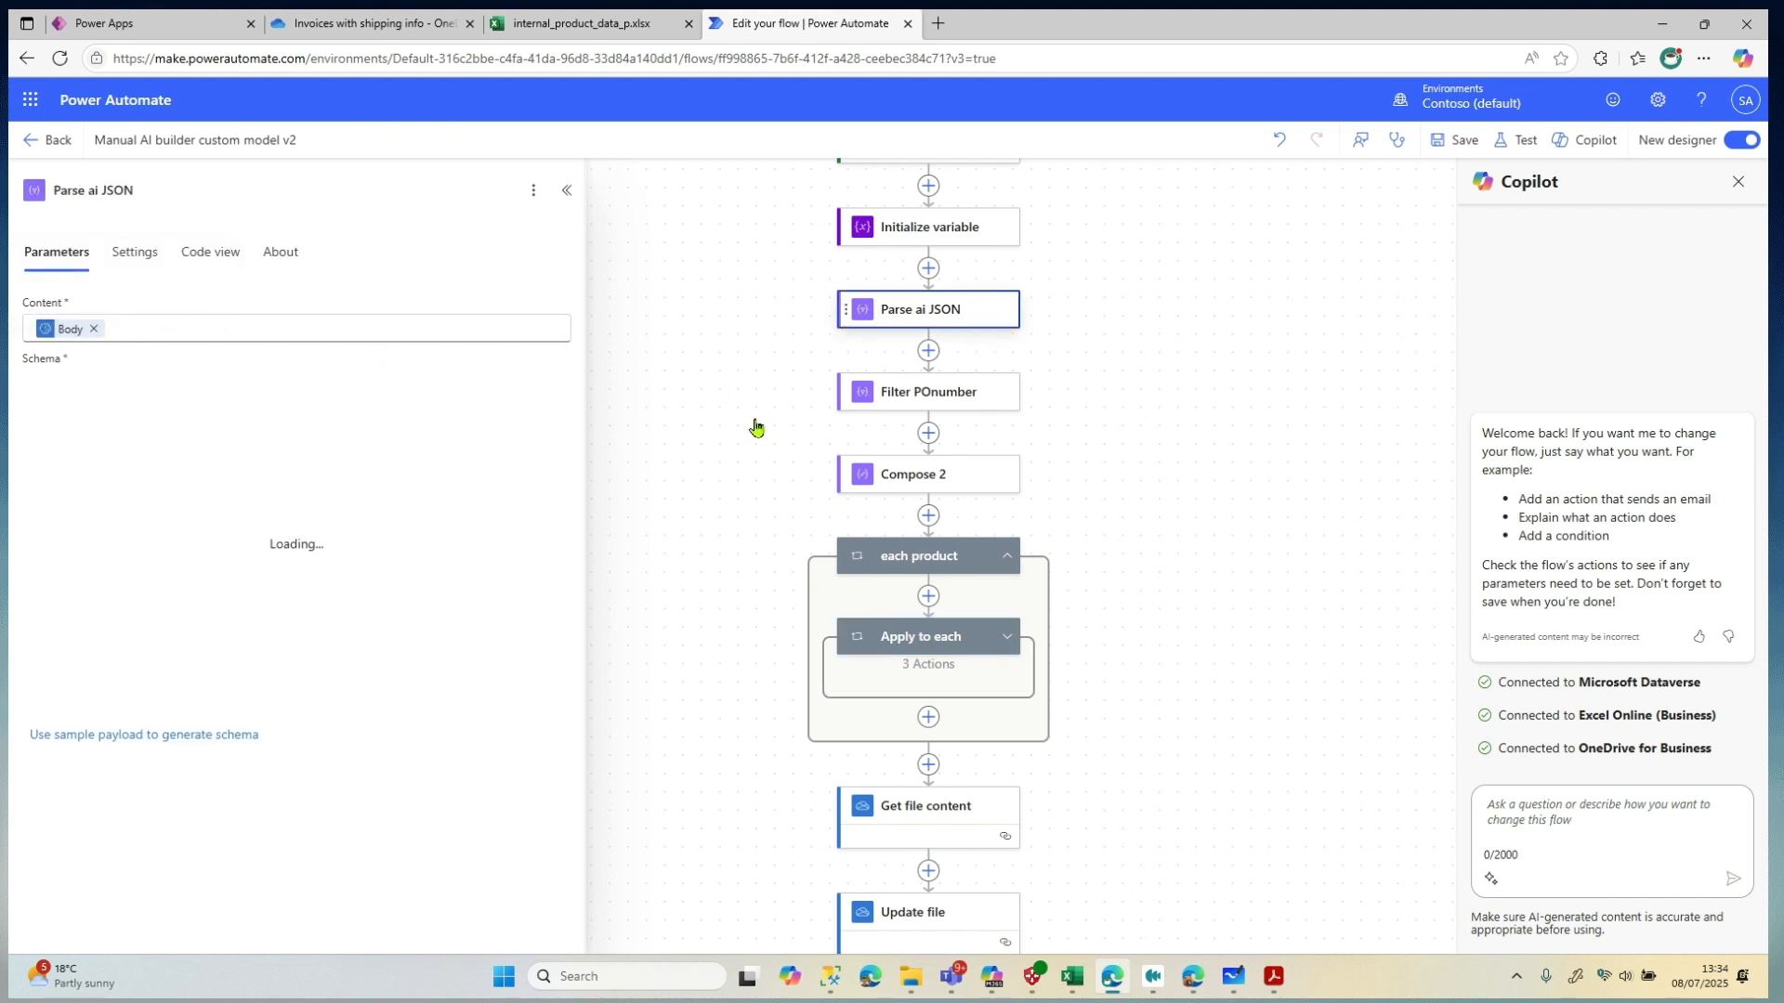
{"action": "scroll", "coordinate": [415, 545], "scroll_direction": "up", "scroll_amount": 3}
{"action": "scroll", "coordinate": [414, 546], "scroll_direction": "up", "scroll_amount": 5}
{"action": "scroll", "coordinate": [368, 612], "scroll_direction": "up", "scroll_amount": 5}
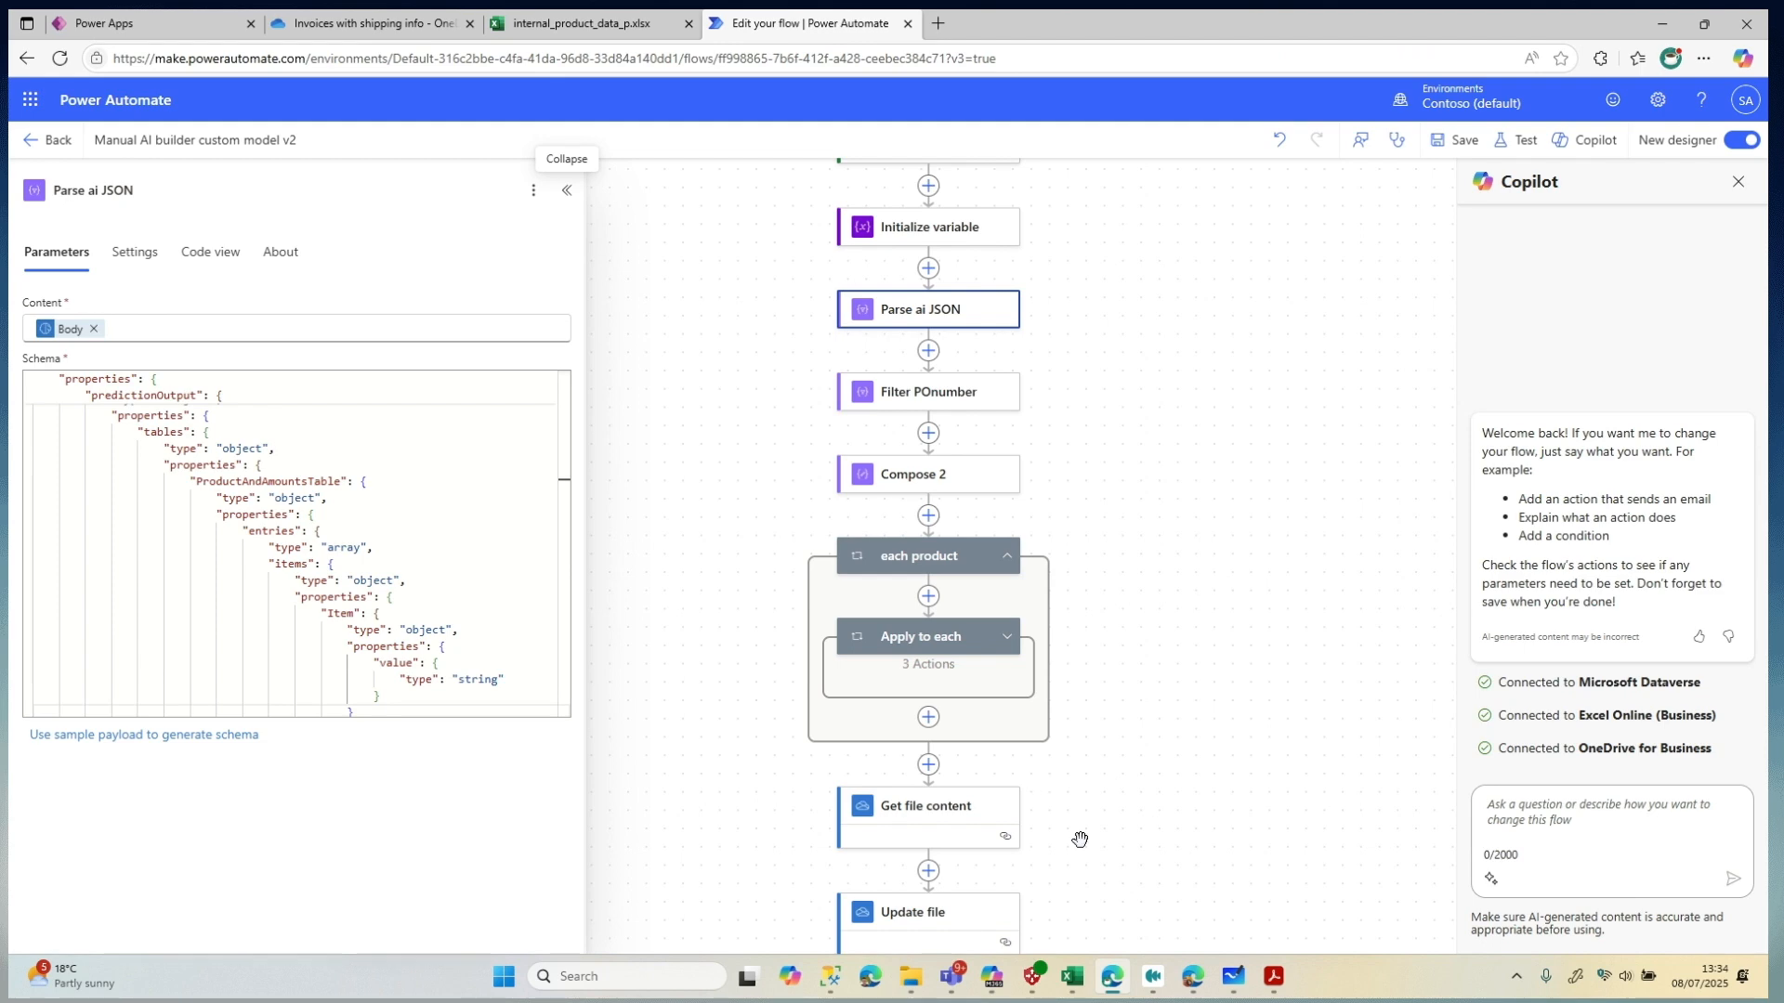
Switch to the sales invoice PDF in Acrobat, highlight its item rows one at a time, and return to the flow
{"action": "left_click", "coordinate": [1271, 976]}
{"action": "left_click_drag", "start_coordinate": [531, 660], "coordinate": [1172, 653]}
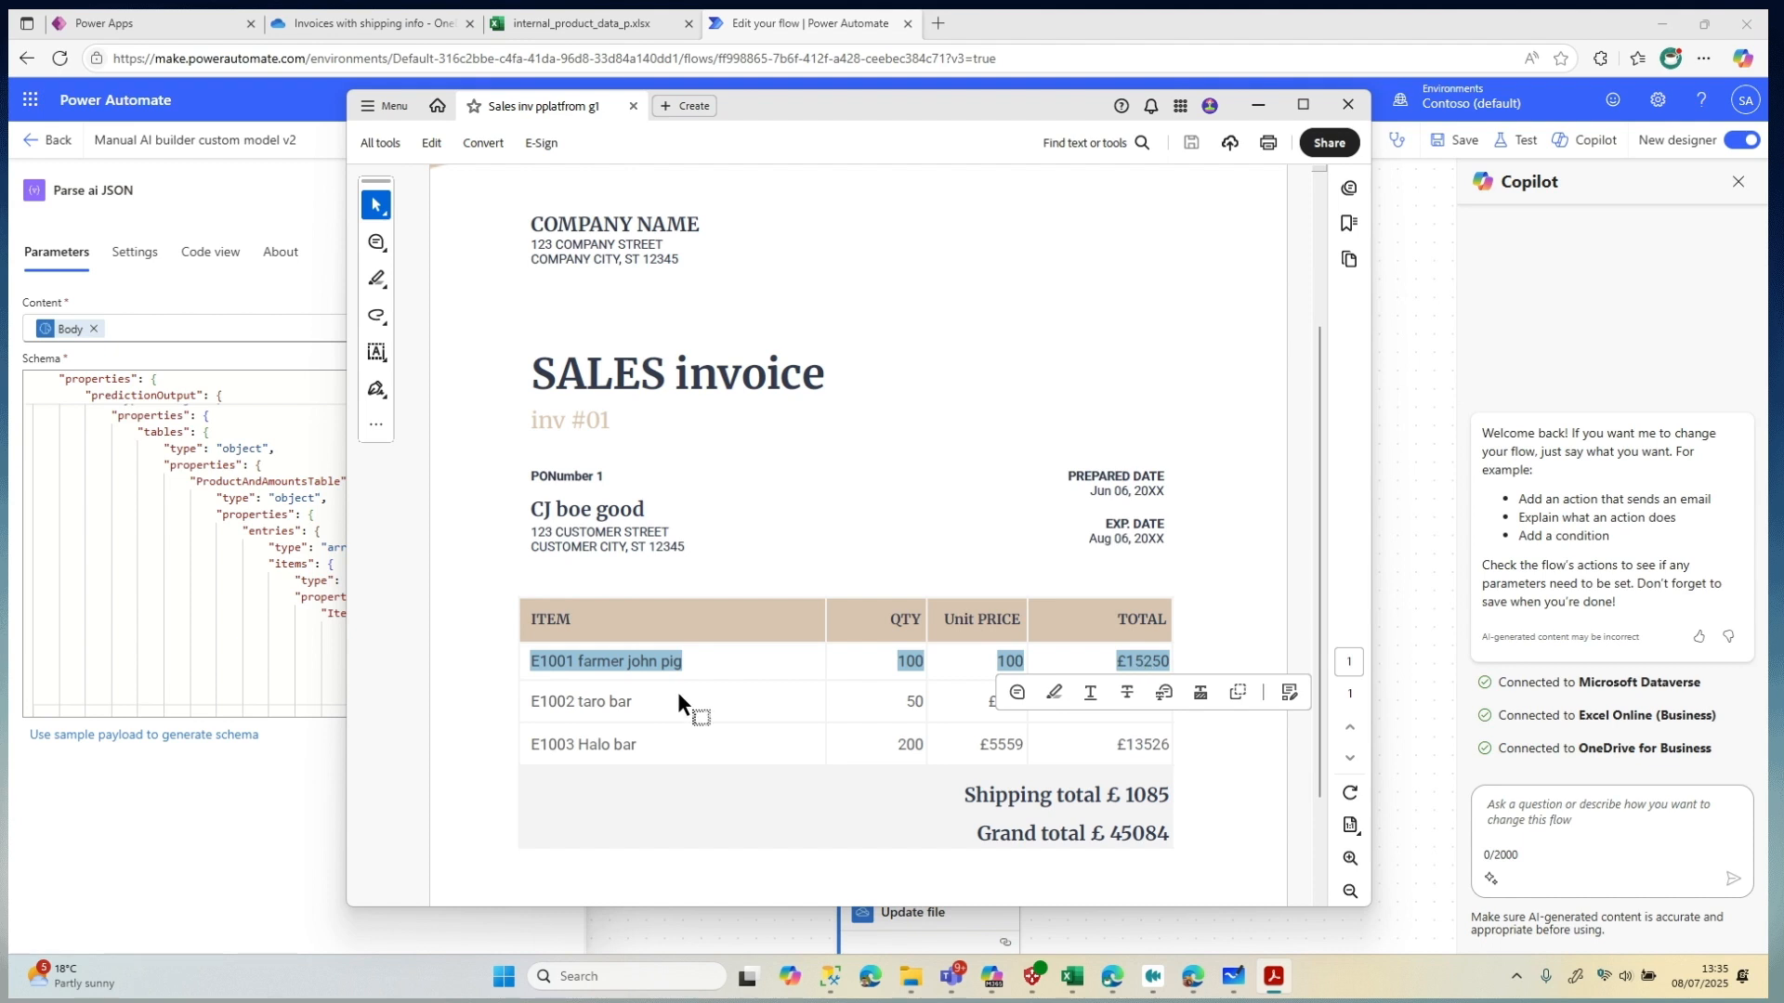
{"action": "left_click_drag", "start_coordinate": [562, 704], "coordinate": [1172, 704]}
{"action": "left_click_drag", "start_coordinate": [528, 745], "coordinate": [1192, 754]}
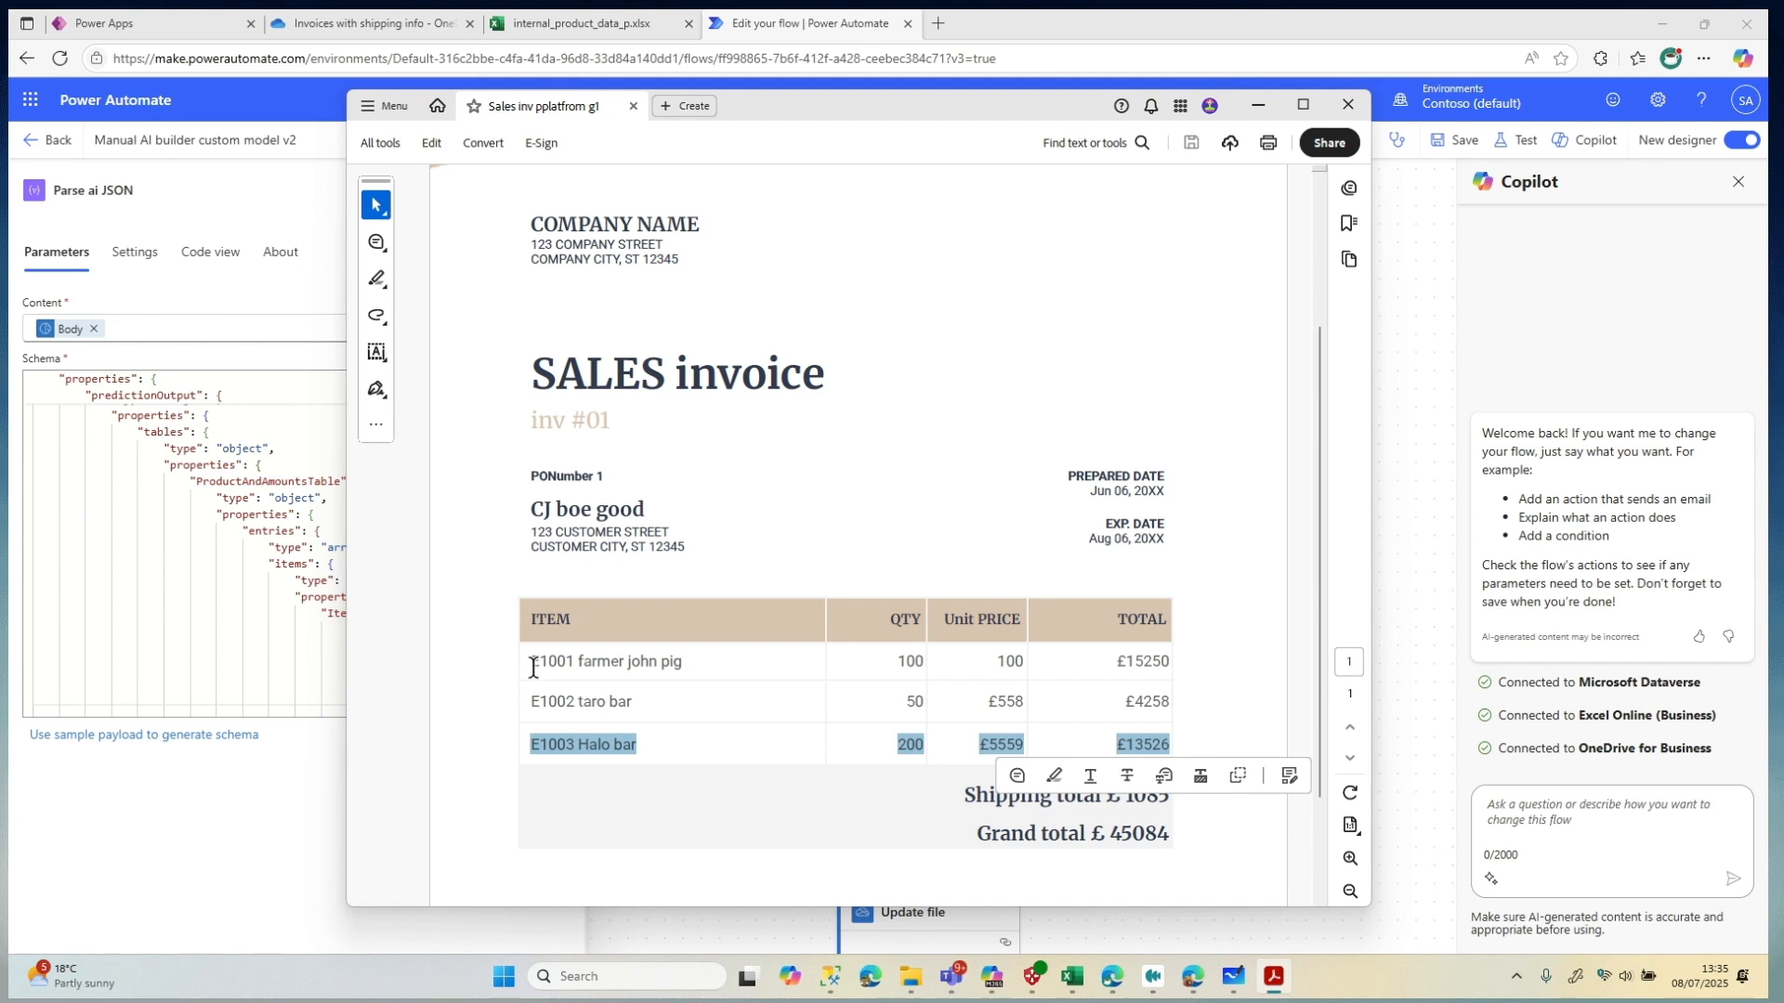
{"action": "mouse_move", "coordinate": [526, 657]}
{"action": "left_mouse_down"}
{"action": "mouse_move", "coordinate": [800, 677]}
{"action": "mouse_move", "coordinate": [1166, 662]}
{"action": "left_mouse_up"}
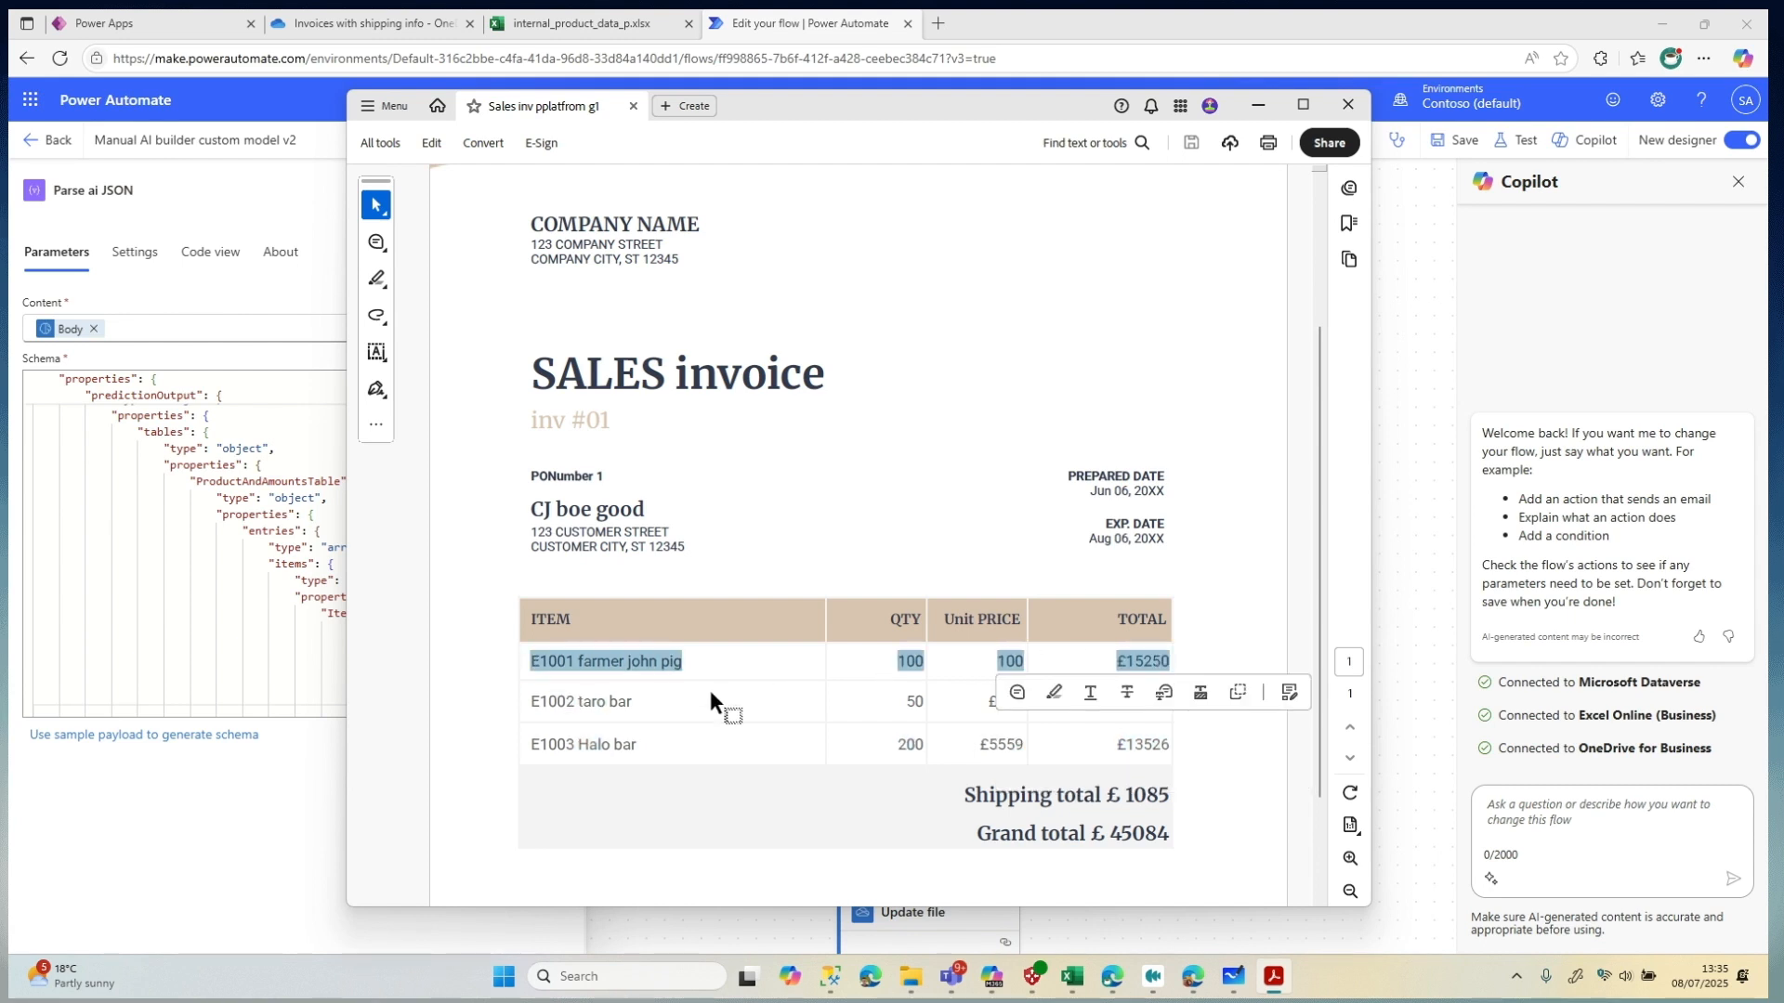
{"action": "left_click_drag", "start_coordinate": [528, 702], "coordinate": [1173, 703]}
{"action": "left_click", "coordinate": [1397, 625]}
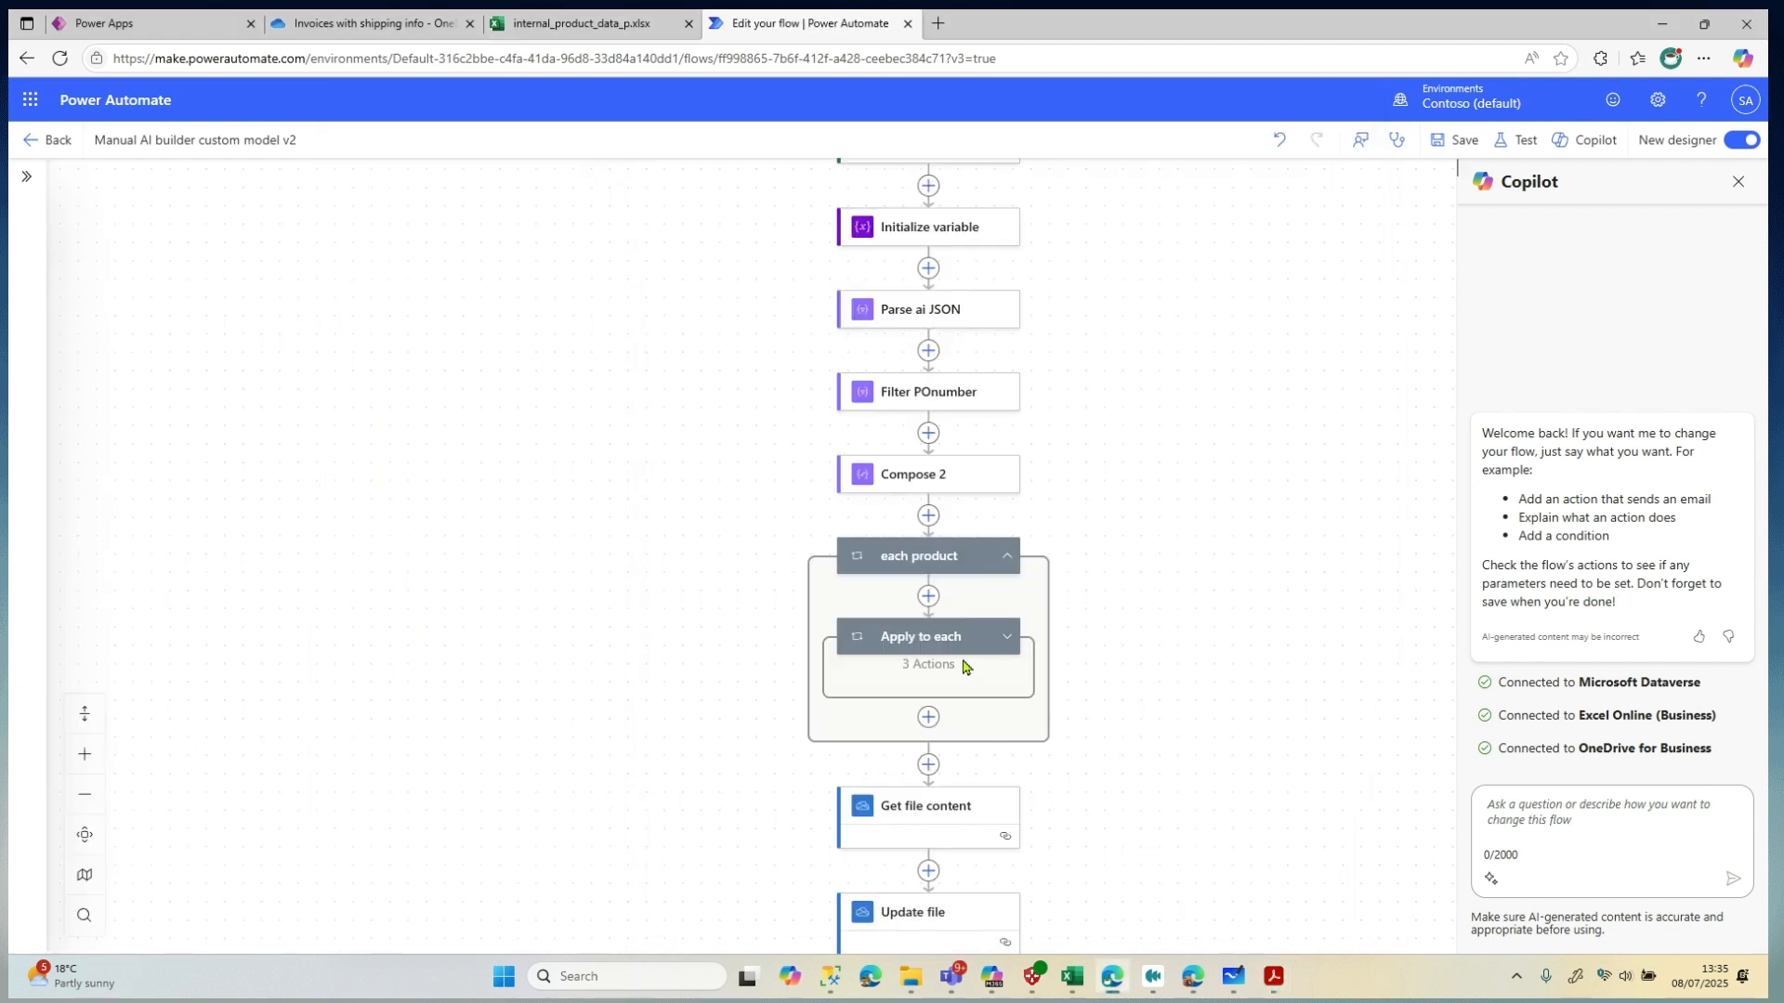
Review the each product and Apply to each loop settings, and expand Apply to each to show its actions
{"action": "left_click", "coordinate": [918, 635]}
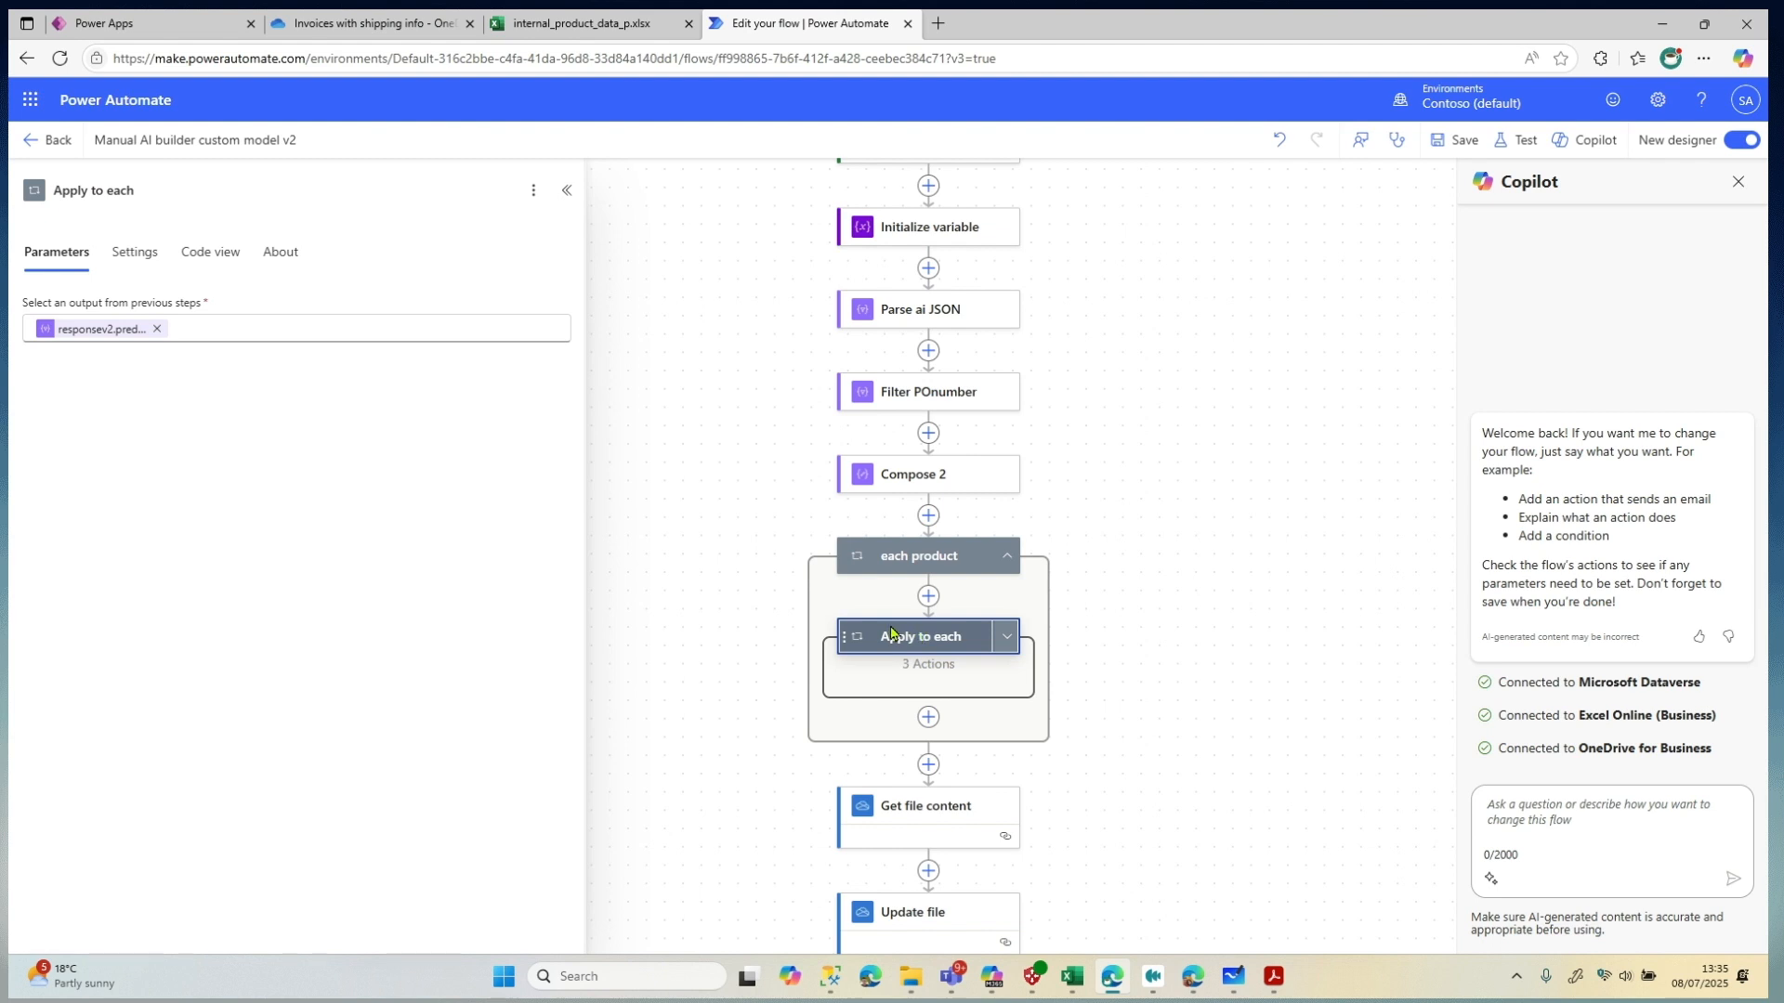
{"action": "left_click", "coordinate": [888, 556]}
{"action": "left_click", "coordinate": [906, 647]}
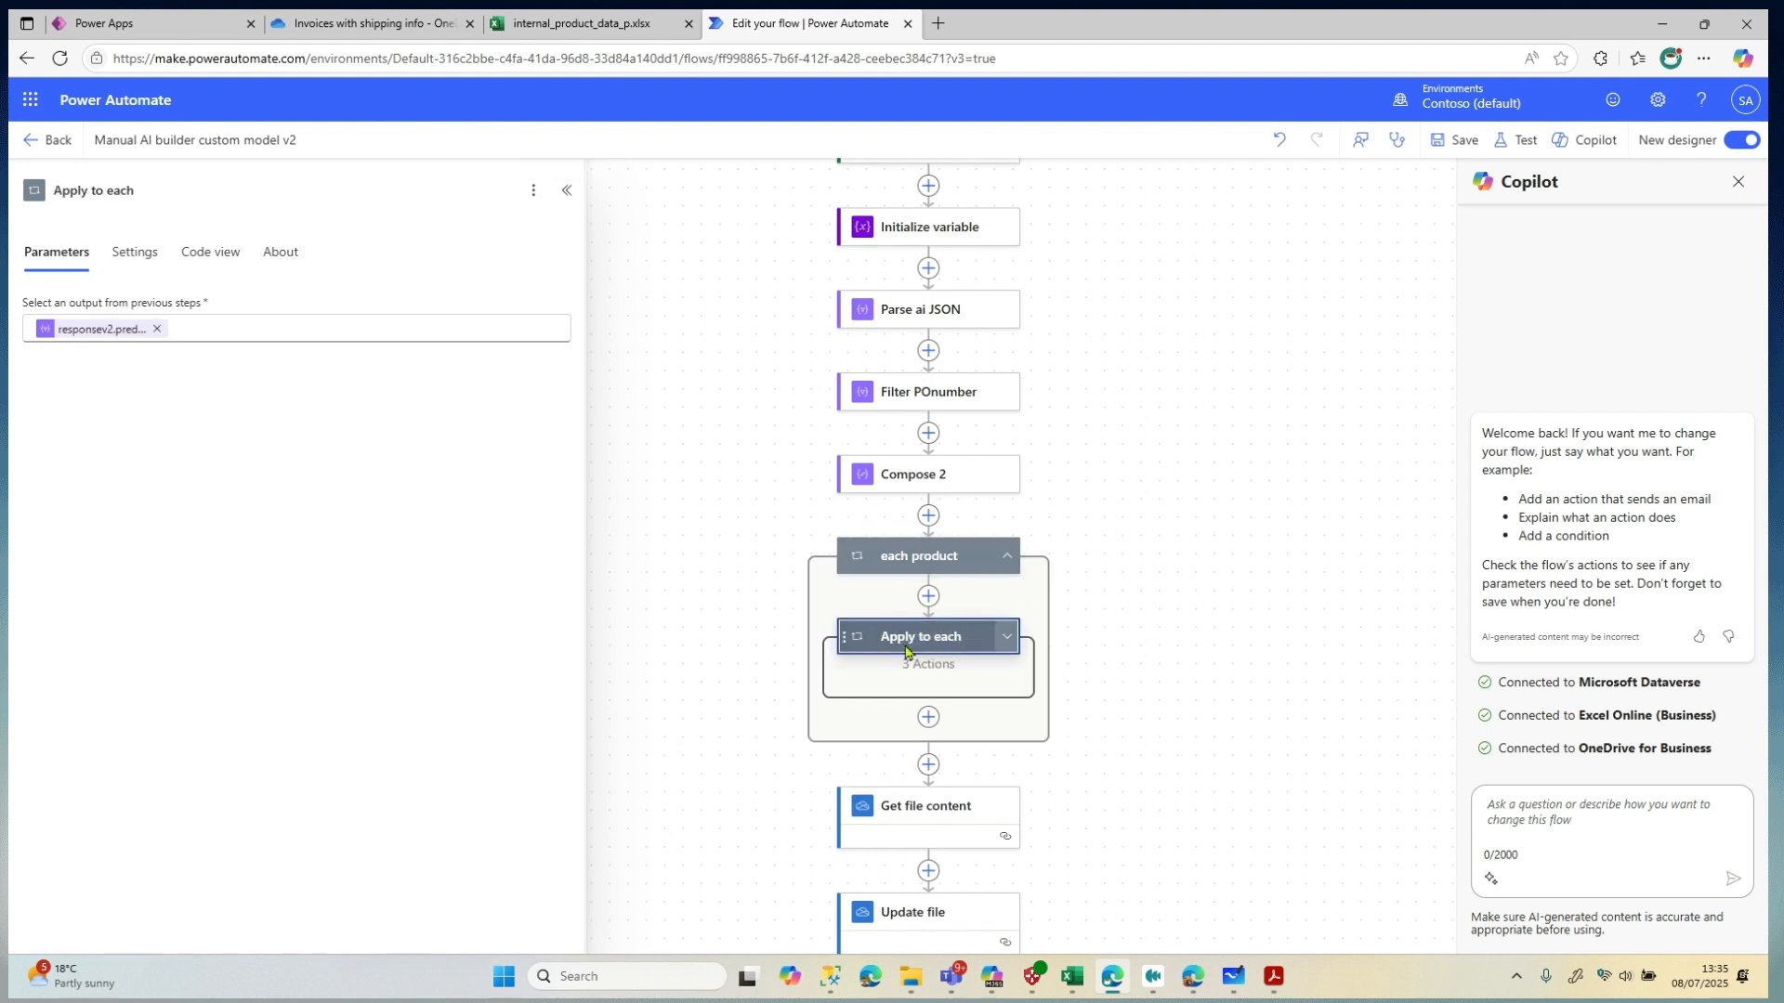
{"action": "left_click", "coordinate": [1001, 637]}
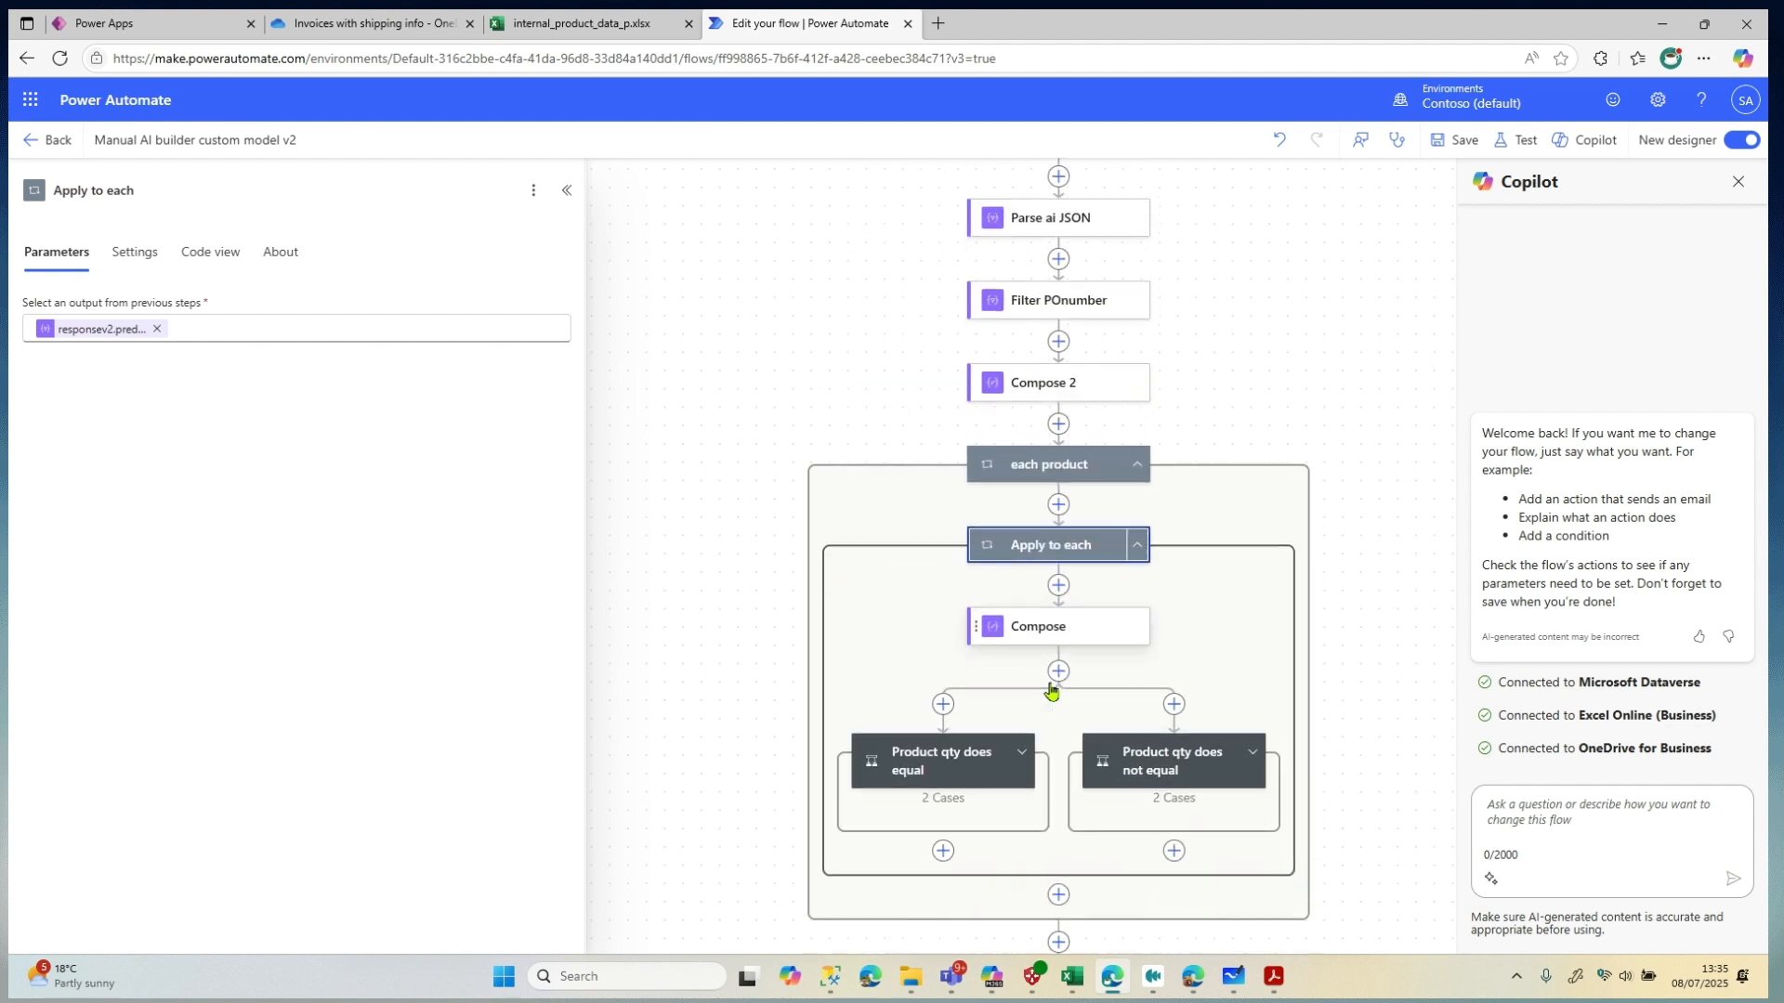
Inspect the inputs of Compose inside the Apply to each loop and open the Product qty does equal condition's parameters
{"action": "left_click_drag", "start_coordinate": [1354, 616], "coordinate": [1226, 454]}
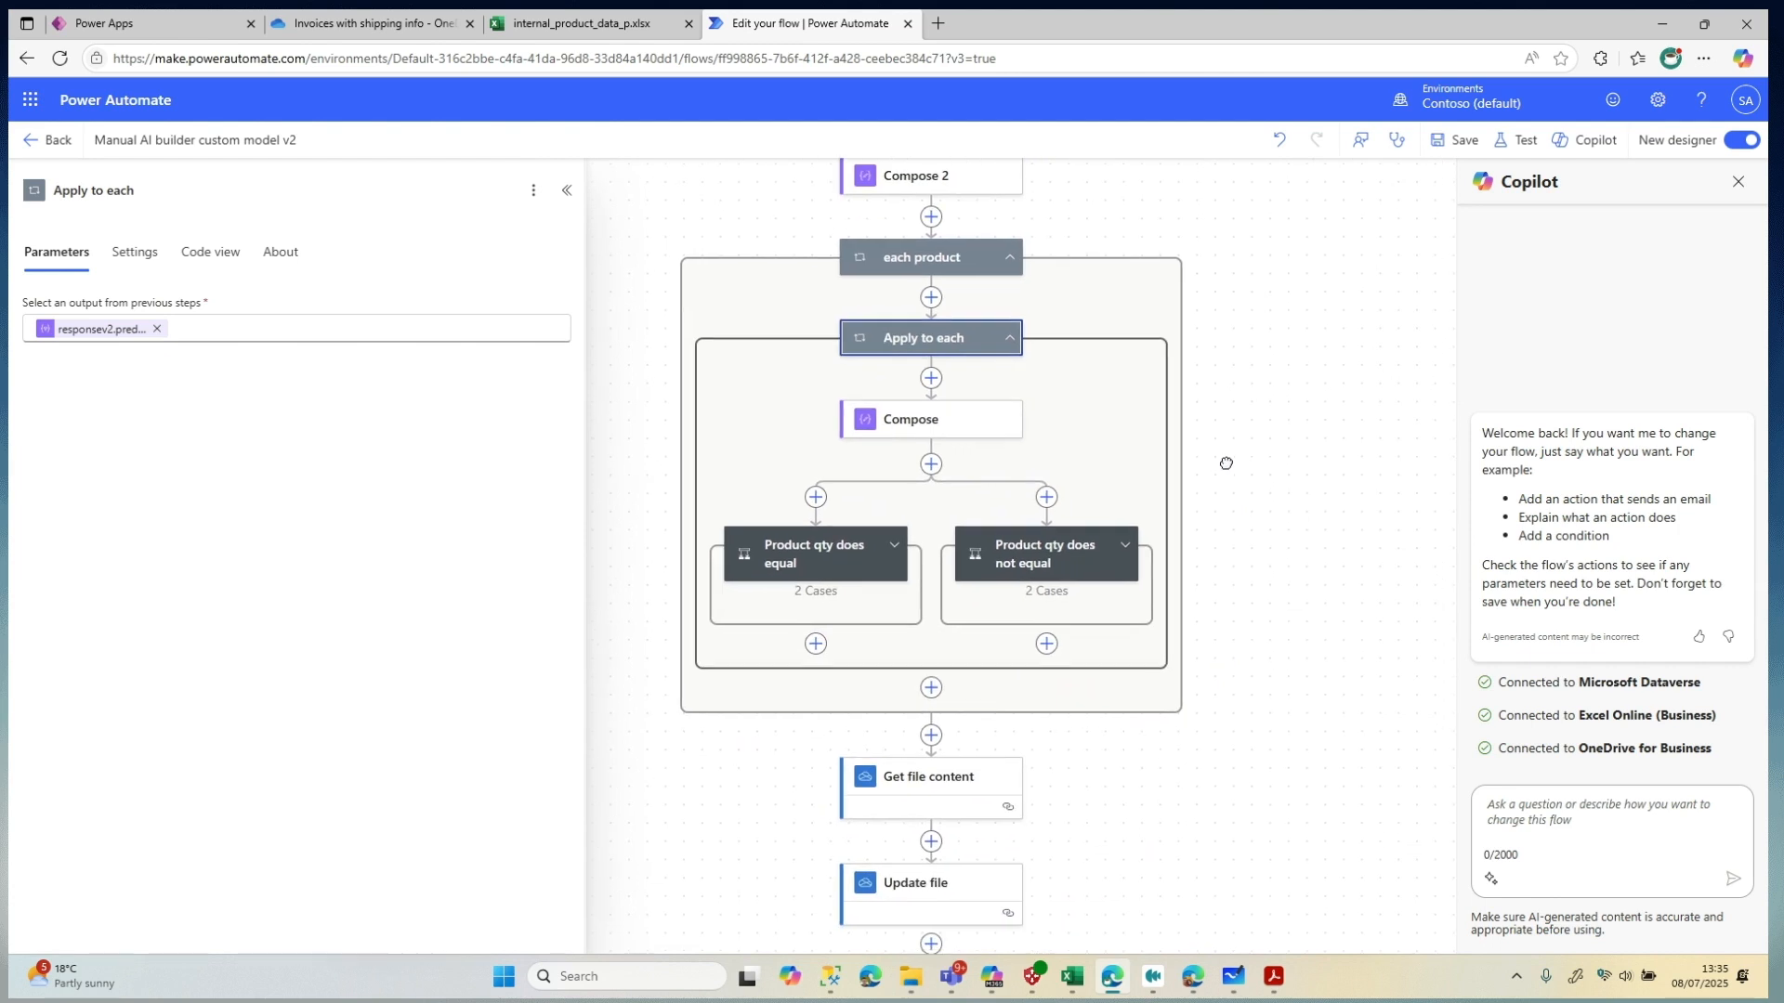
{"action": "left_click", "coordinate": [887, 418]}
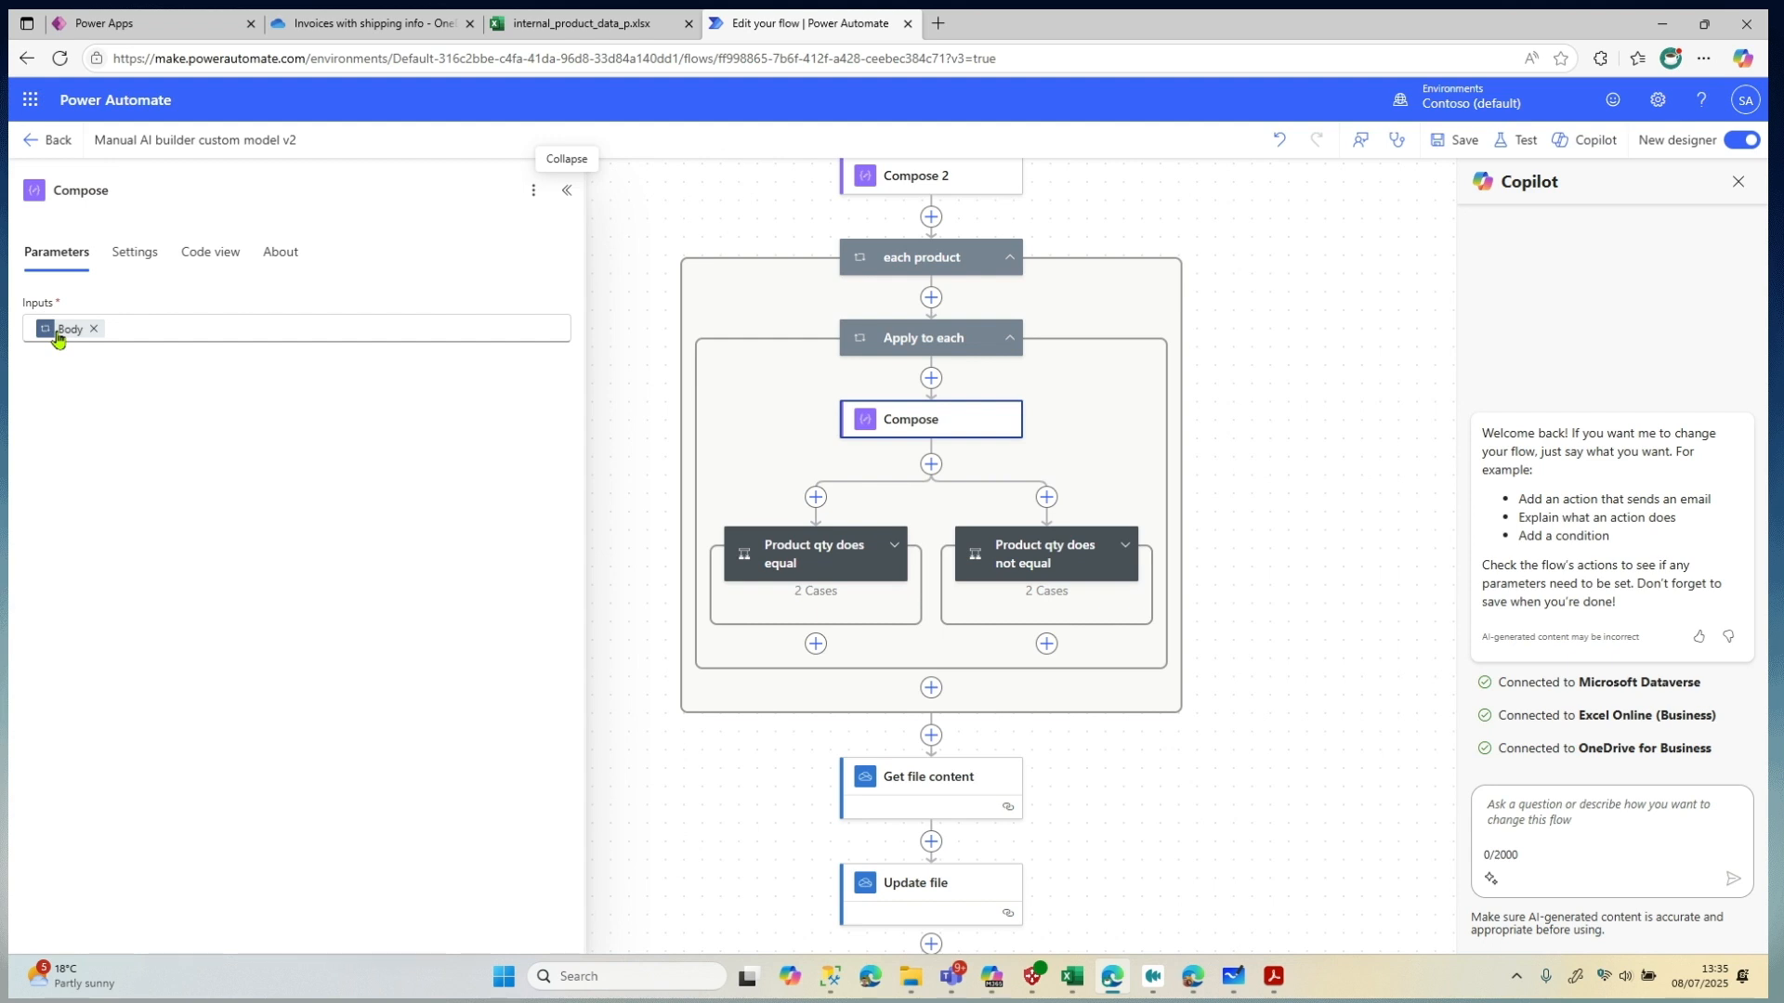
{"action": "left_click", "coordinate": [827, 562]}
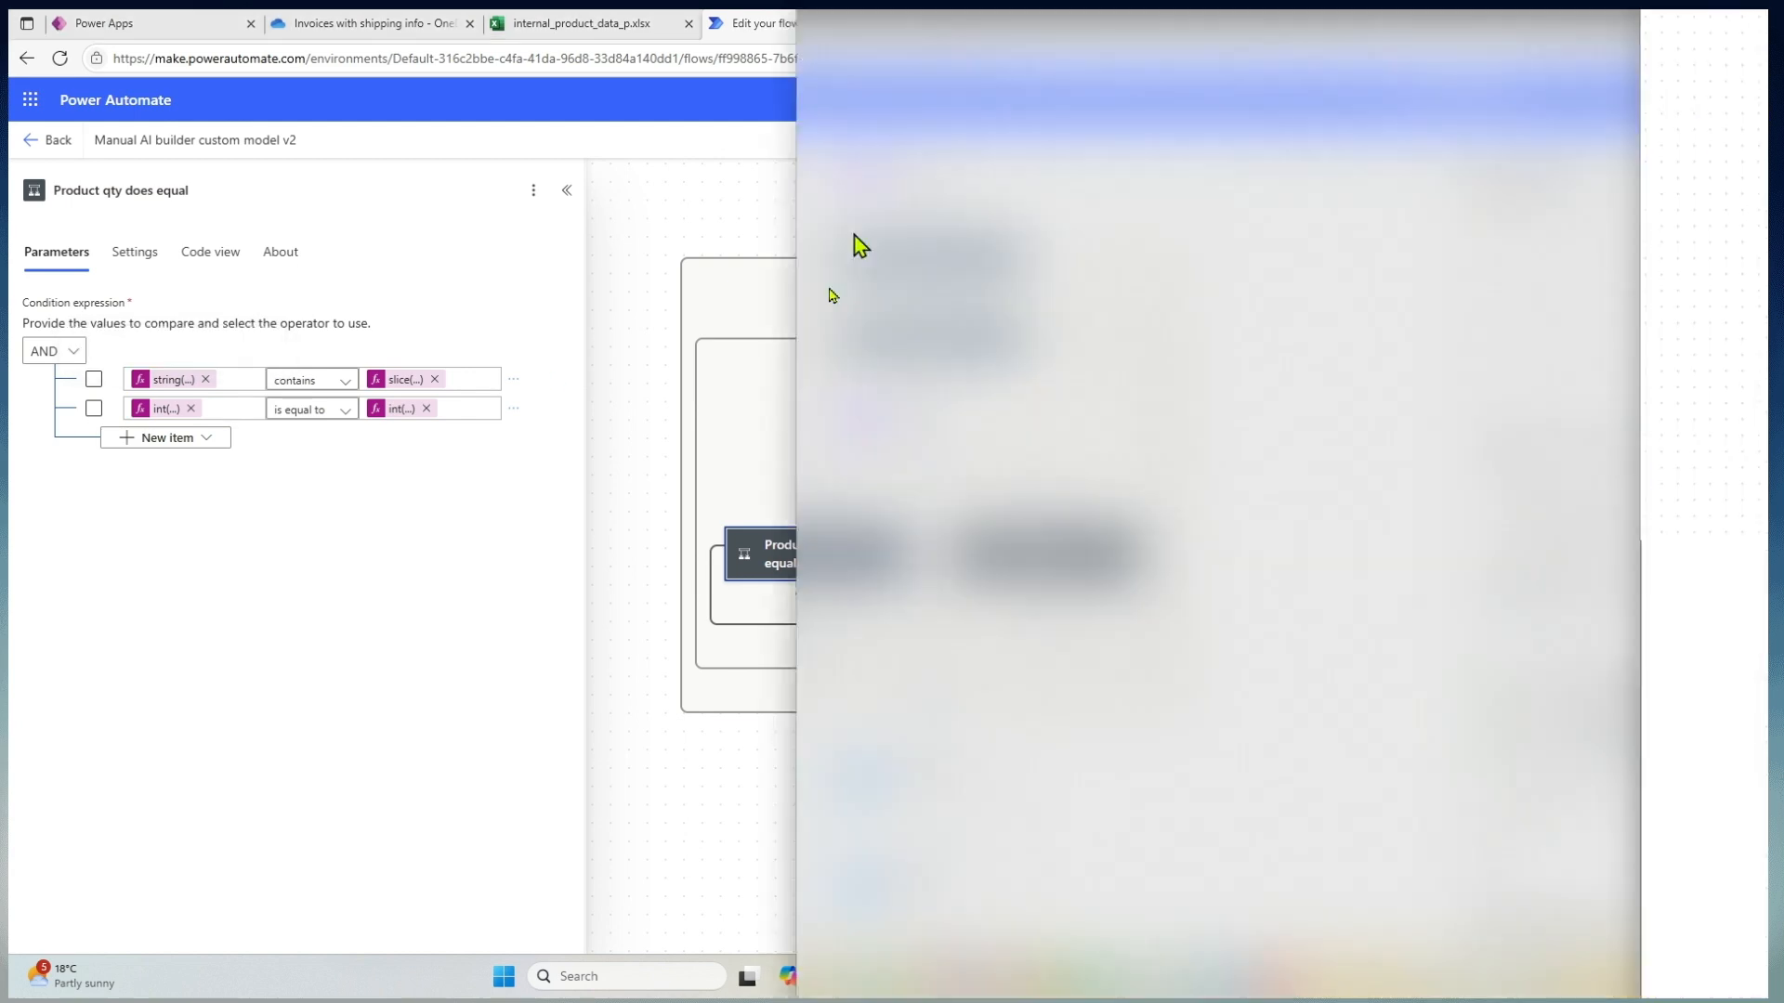
Maximize the Microsoft Whiteboard window, point out the scan, PO number and Excel parts of the process sketch, and minimize the window
{"action": "left_click_drag", "start_coordinate": [851, 242], "coordinate": [699, 353]}
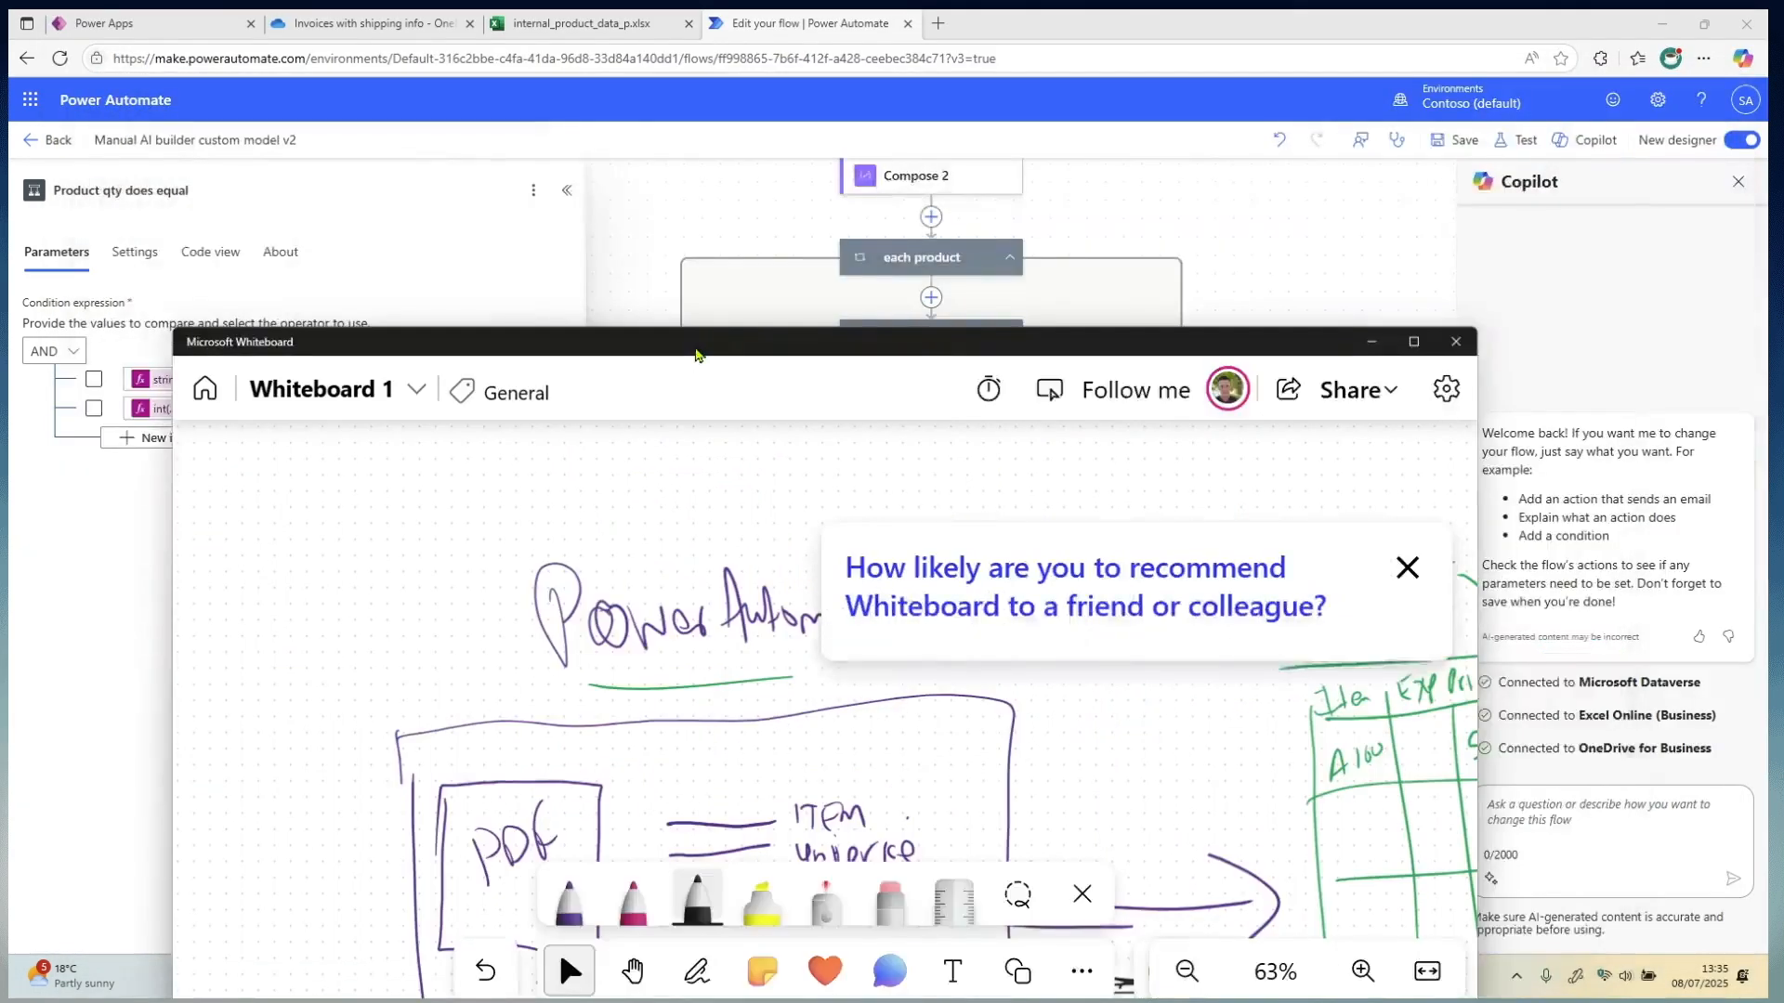
{"action": "double_click", "coordinate": [698, 353]}
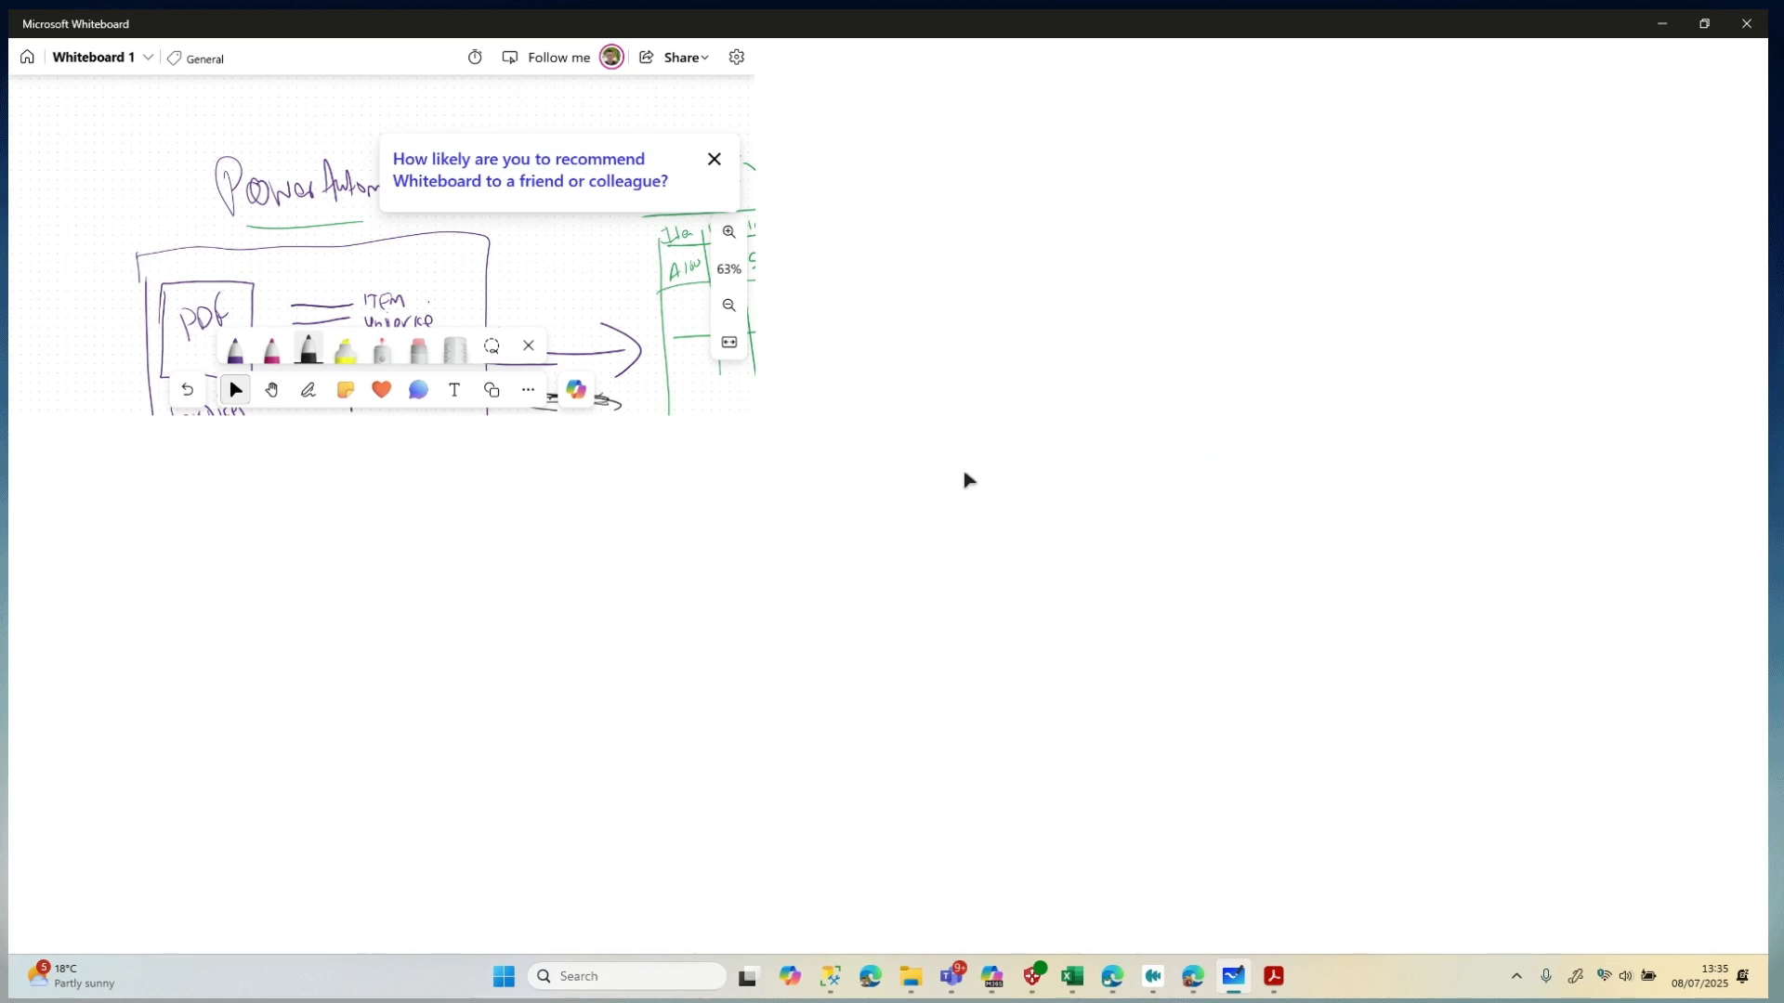
{"action": "left_click", "coordinate": [585, 364]}
{"action": "left_click", "coordinate": [585, 423]}
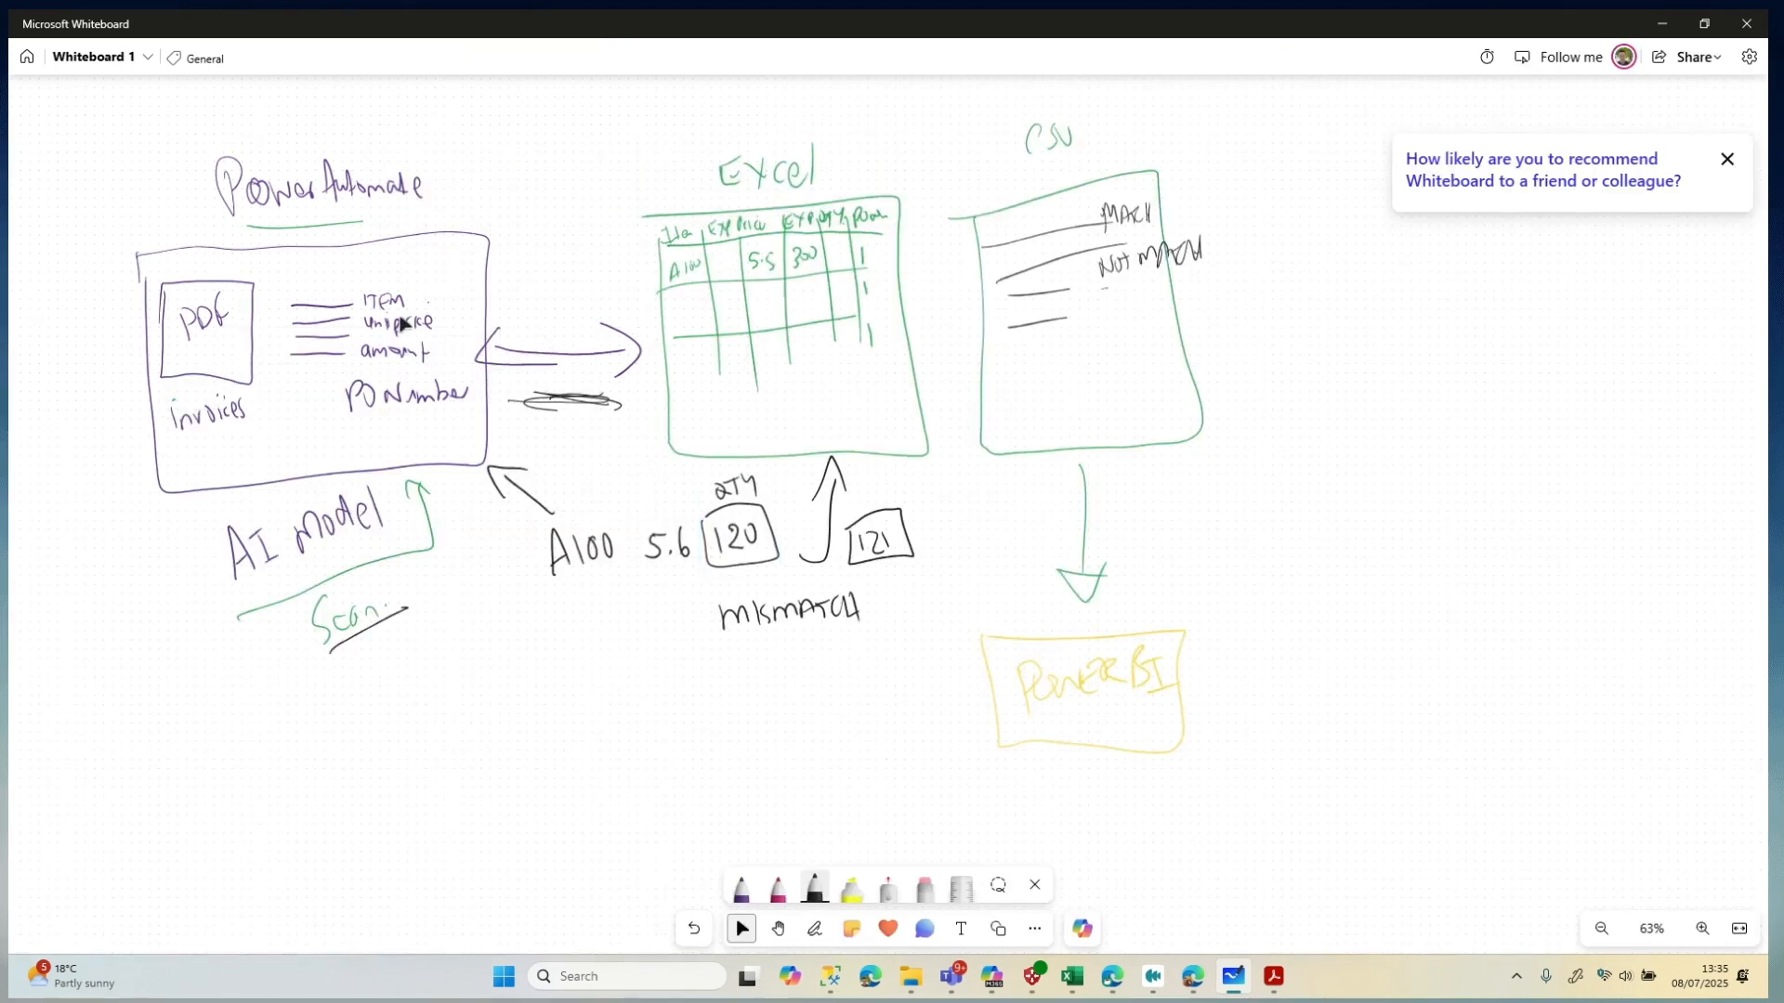
{"action": "left_click", "coordinate": [346, 623]}
{"action": "left_click", "coordinate": [381, 384]}
{"action": "left_click", "coordinate": [804, 271]}
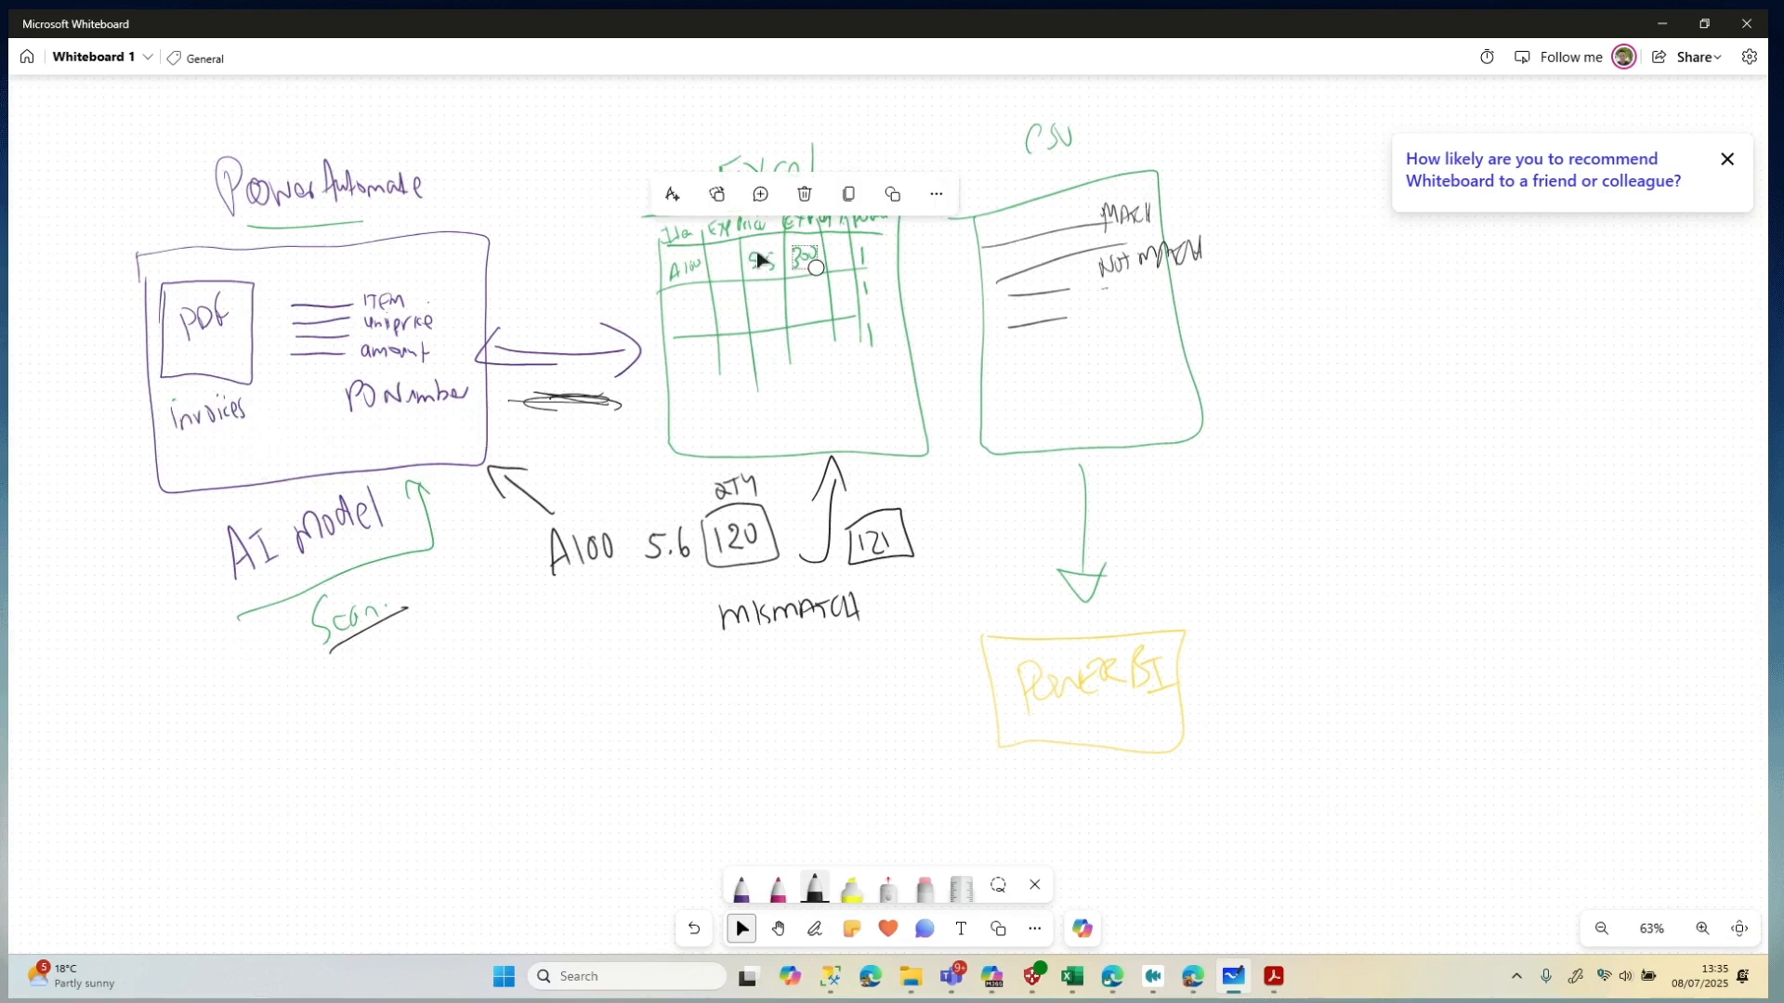
{"action": "left_click", "coordinate": [635, 351]}
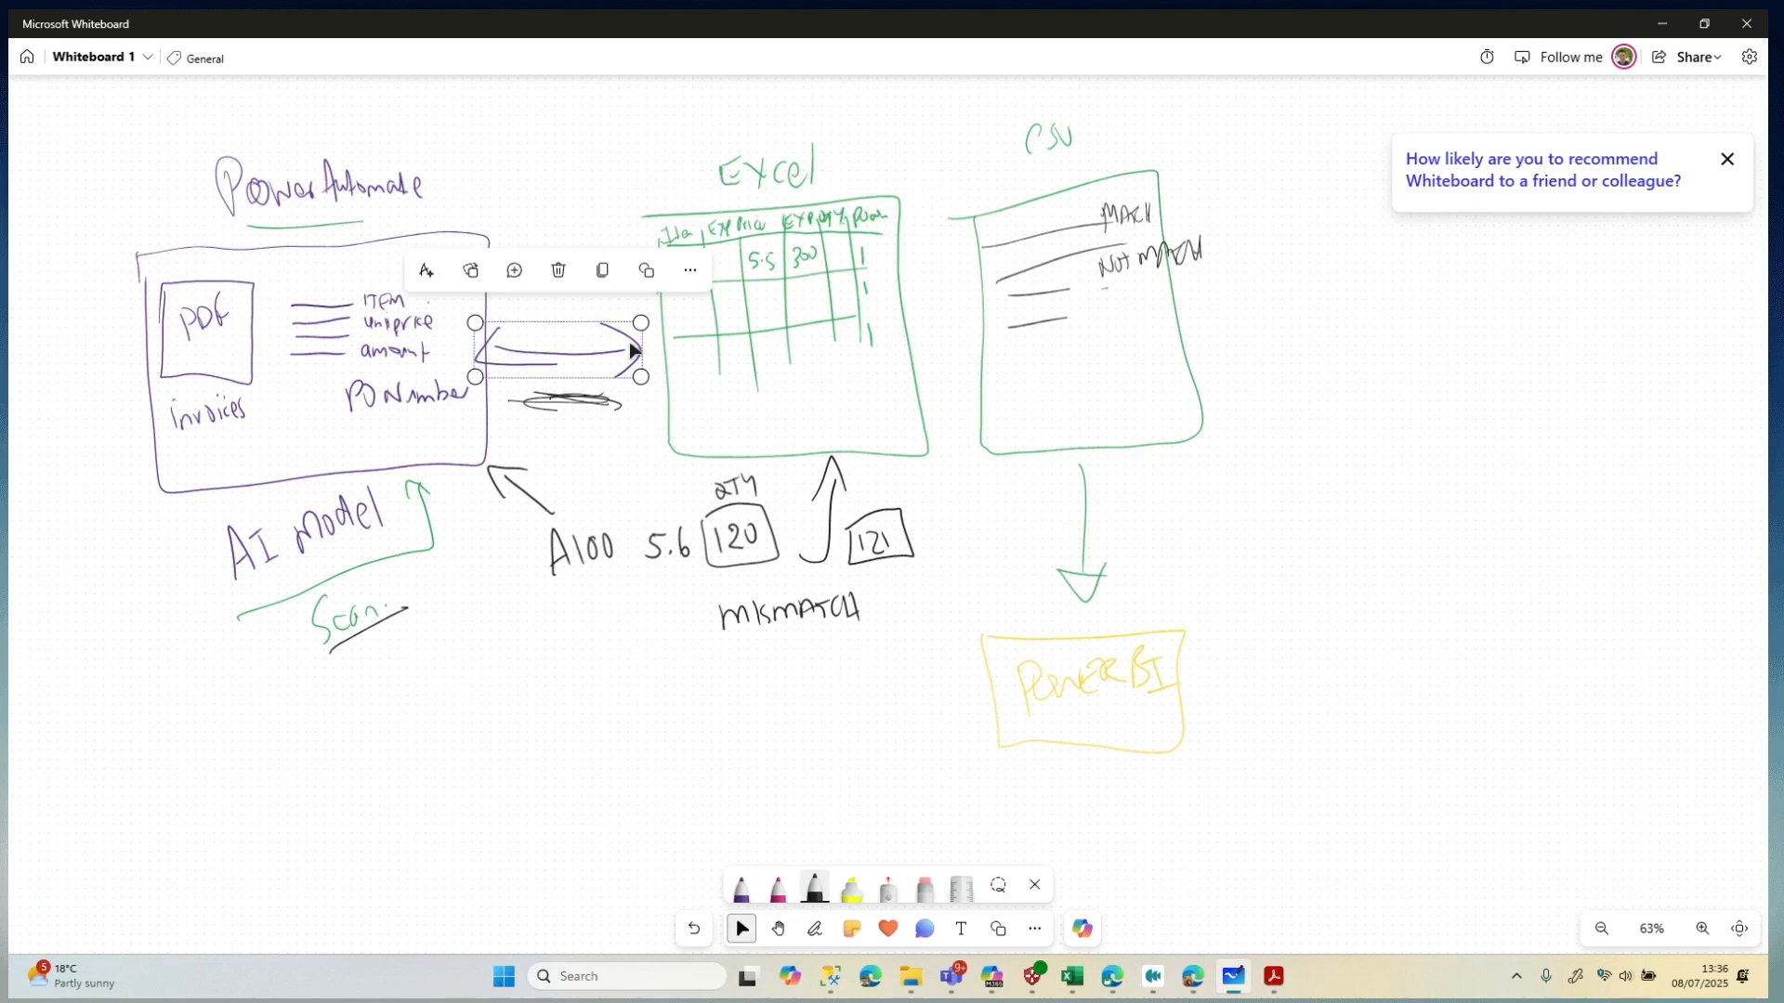
{"action": "left_click", "coordinate": [621, 502]}
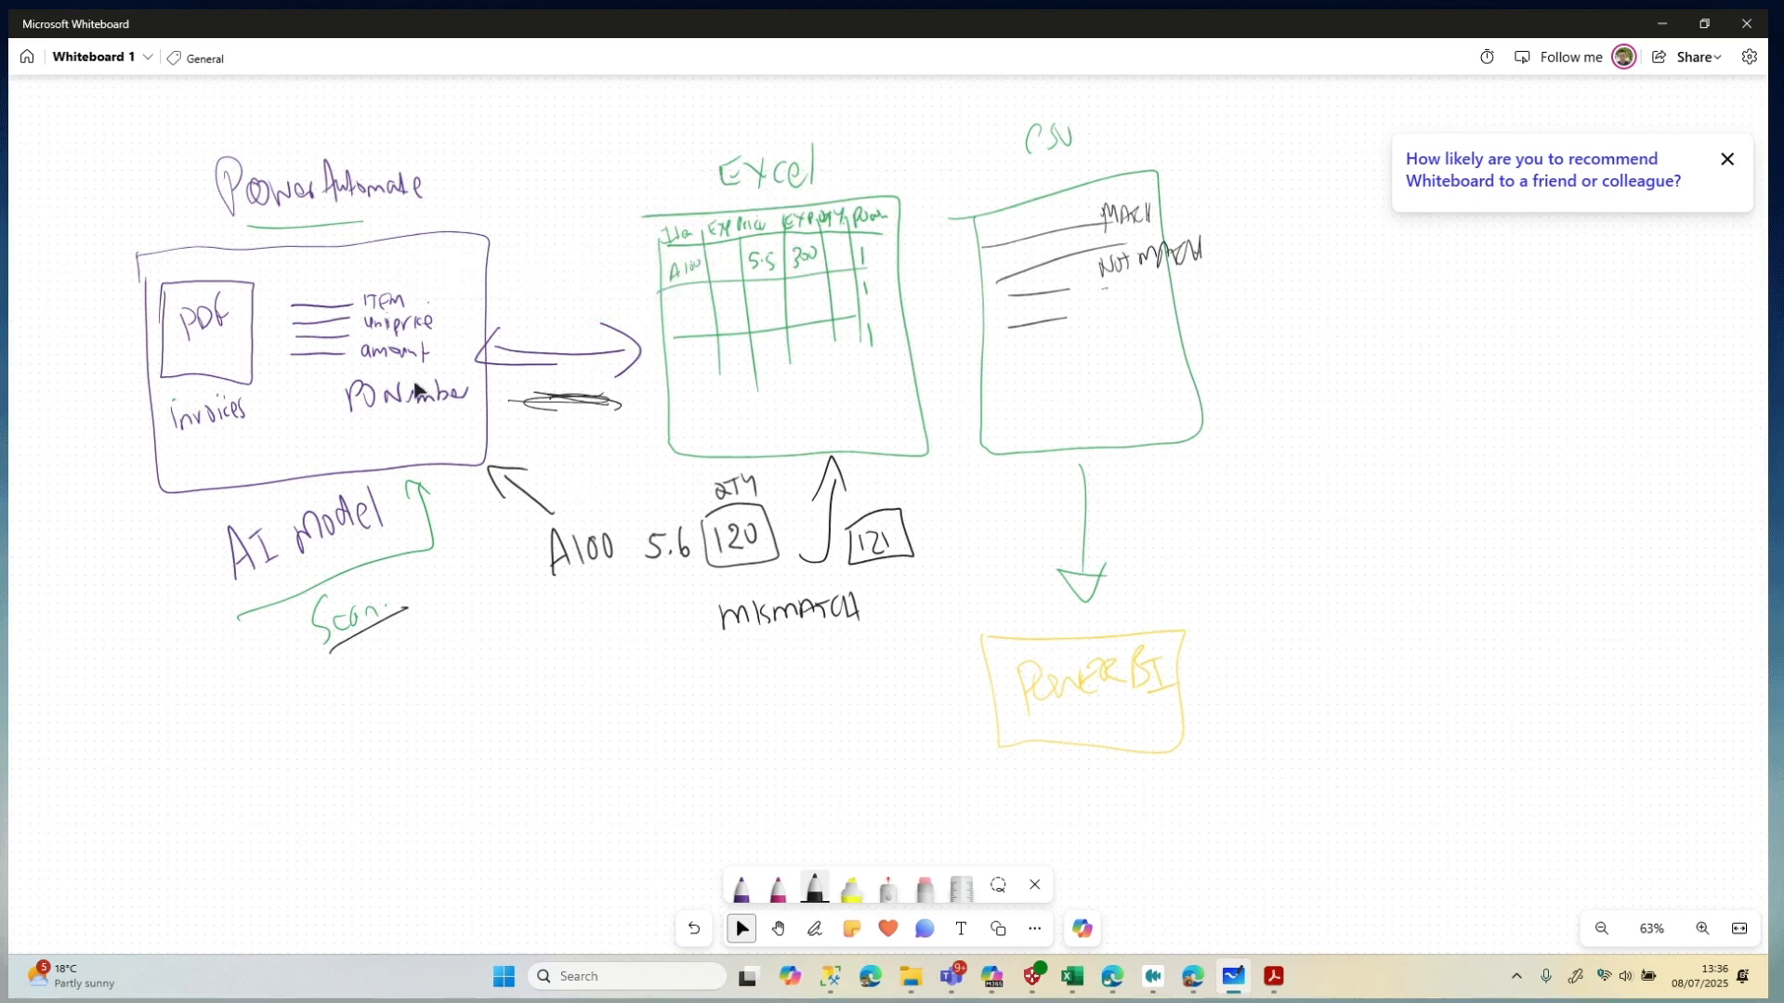
{"action": "left_click", "coordinate": [1648, 20]}
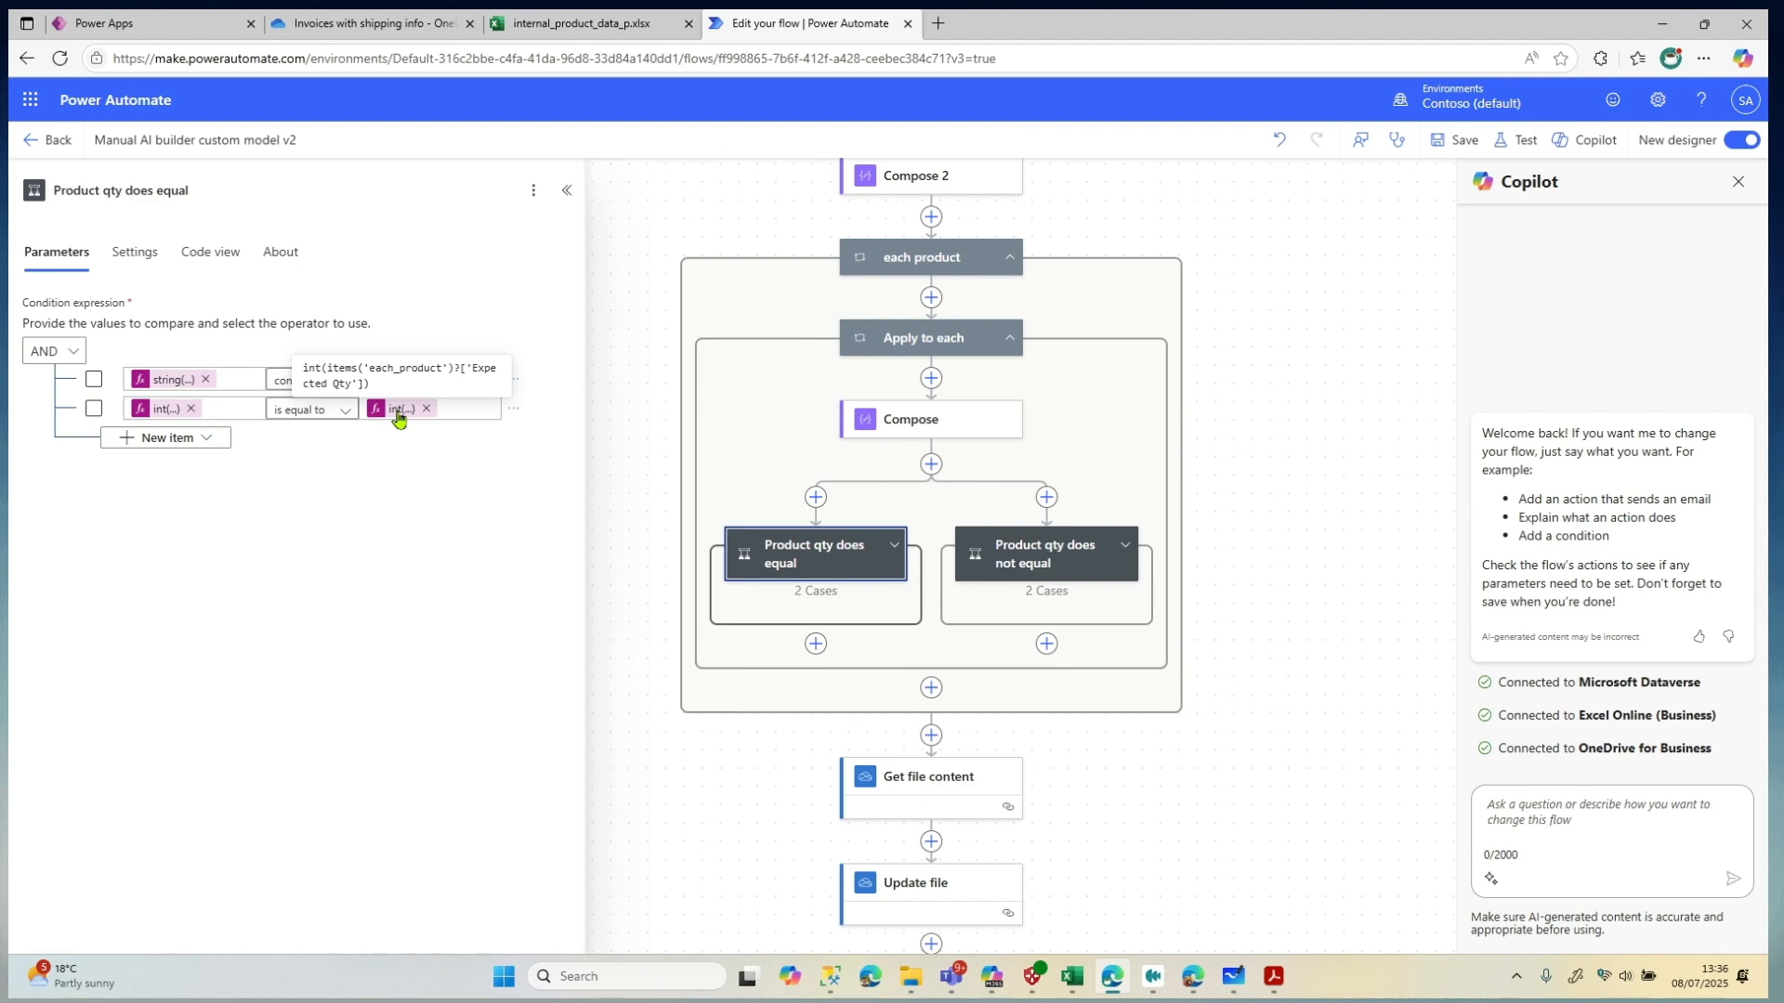
Select the Expected Qty column header in internal_product_data_p.xlsx and return to the flow
{"action": "left_click", "coordinate": [531, 26]}
{"action": "left_click", "coordinate": [223, 312]}
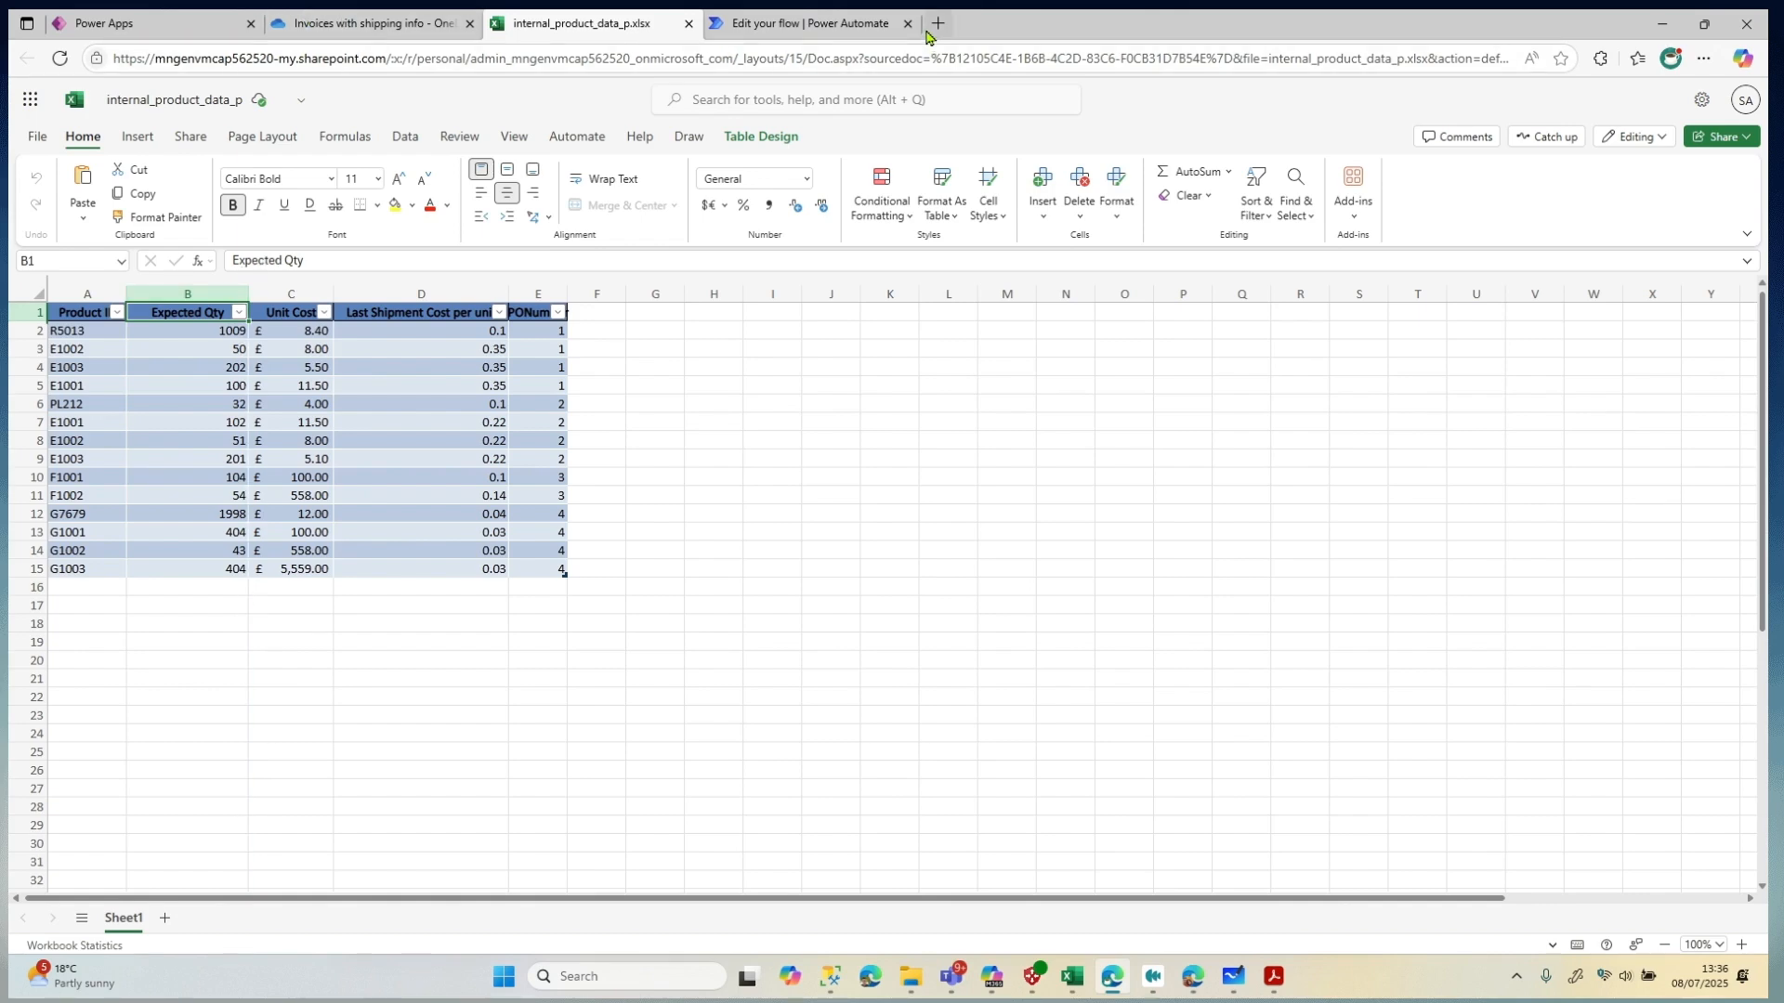
{"action": "left_click", "coordinate": [799, 23]}
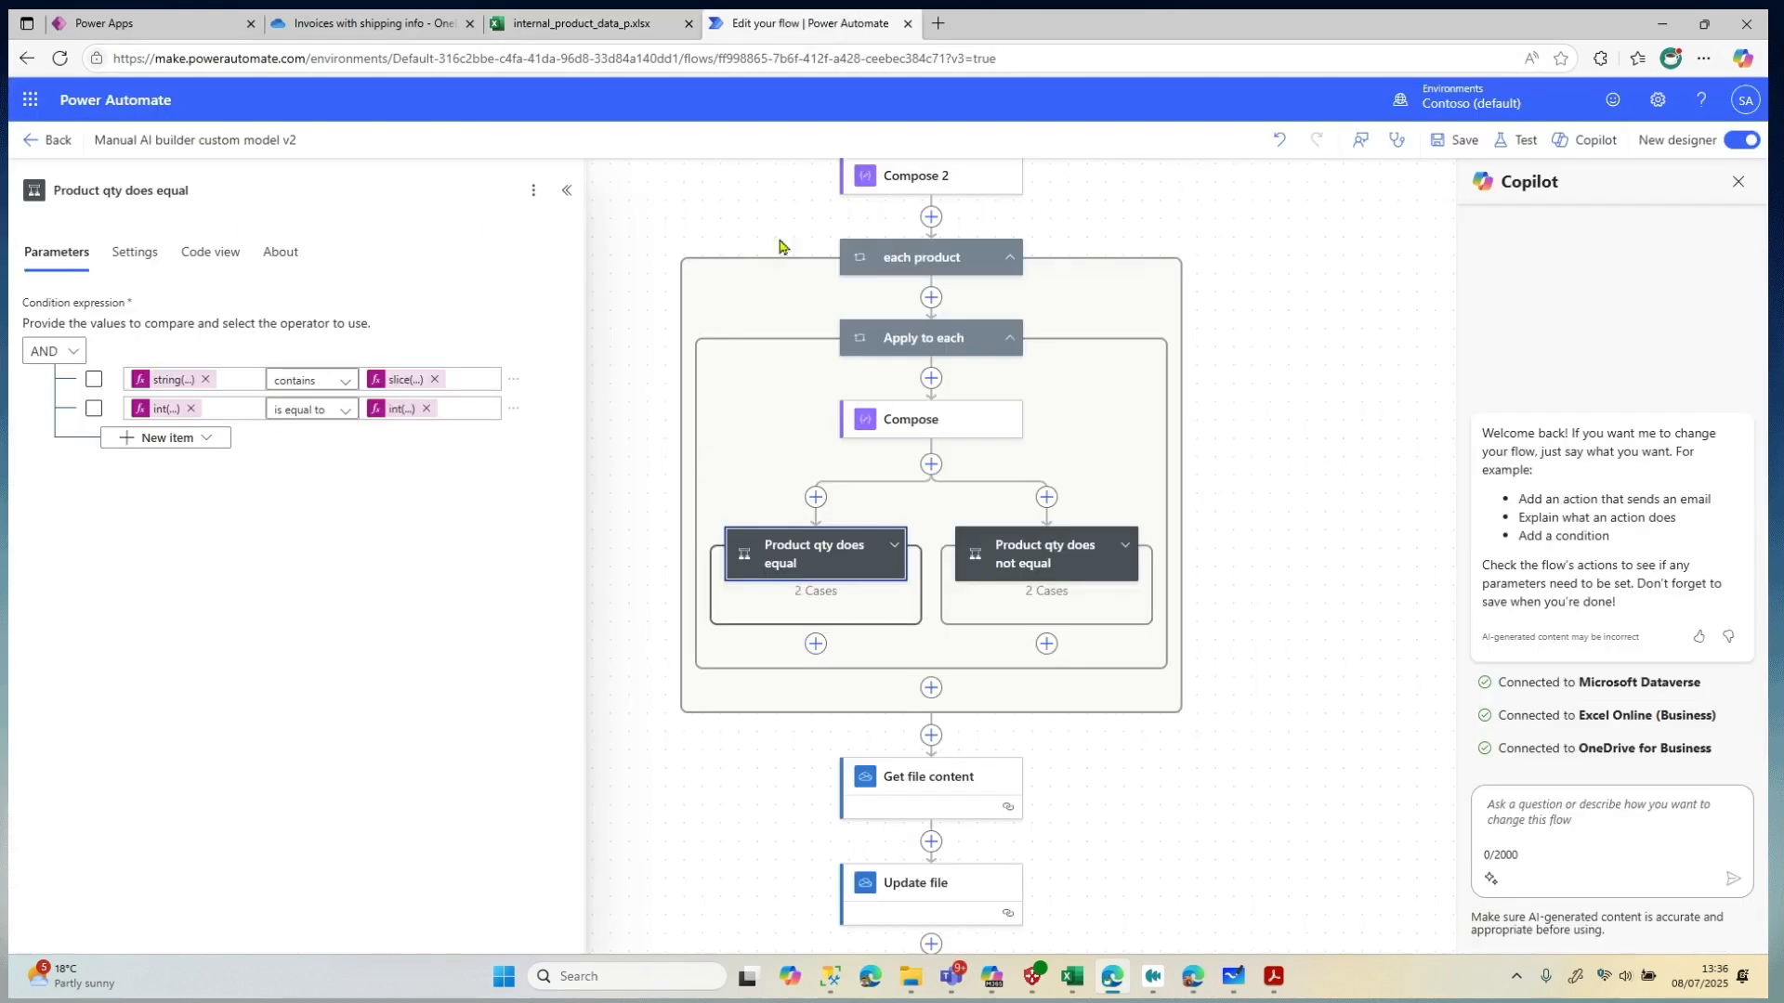
Expand the Product qty does equal condition and open the concat expression of its True branch's Append to string variable action
{"action": "left_click", "coordinate": [888, 548]}
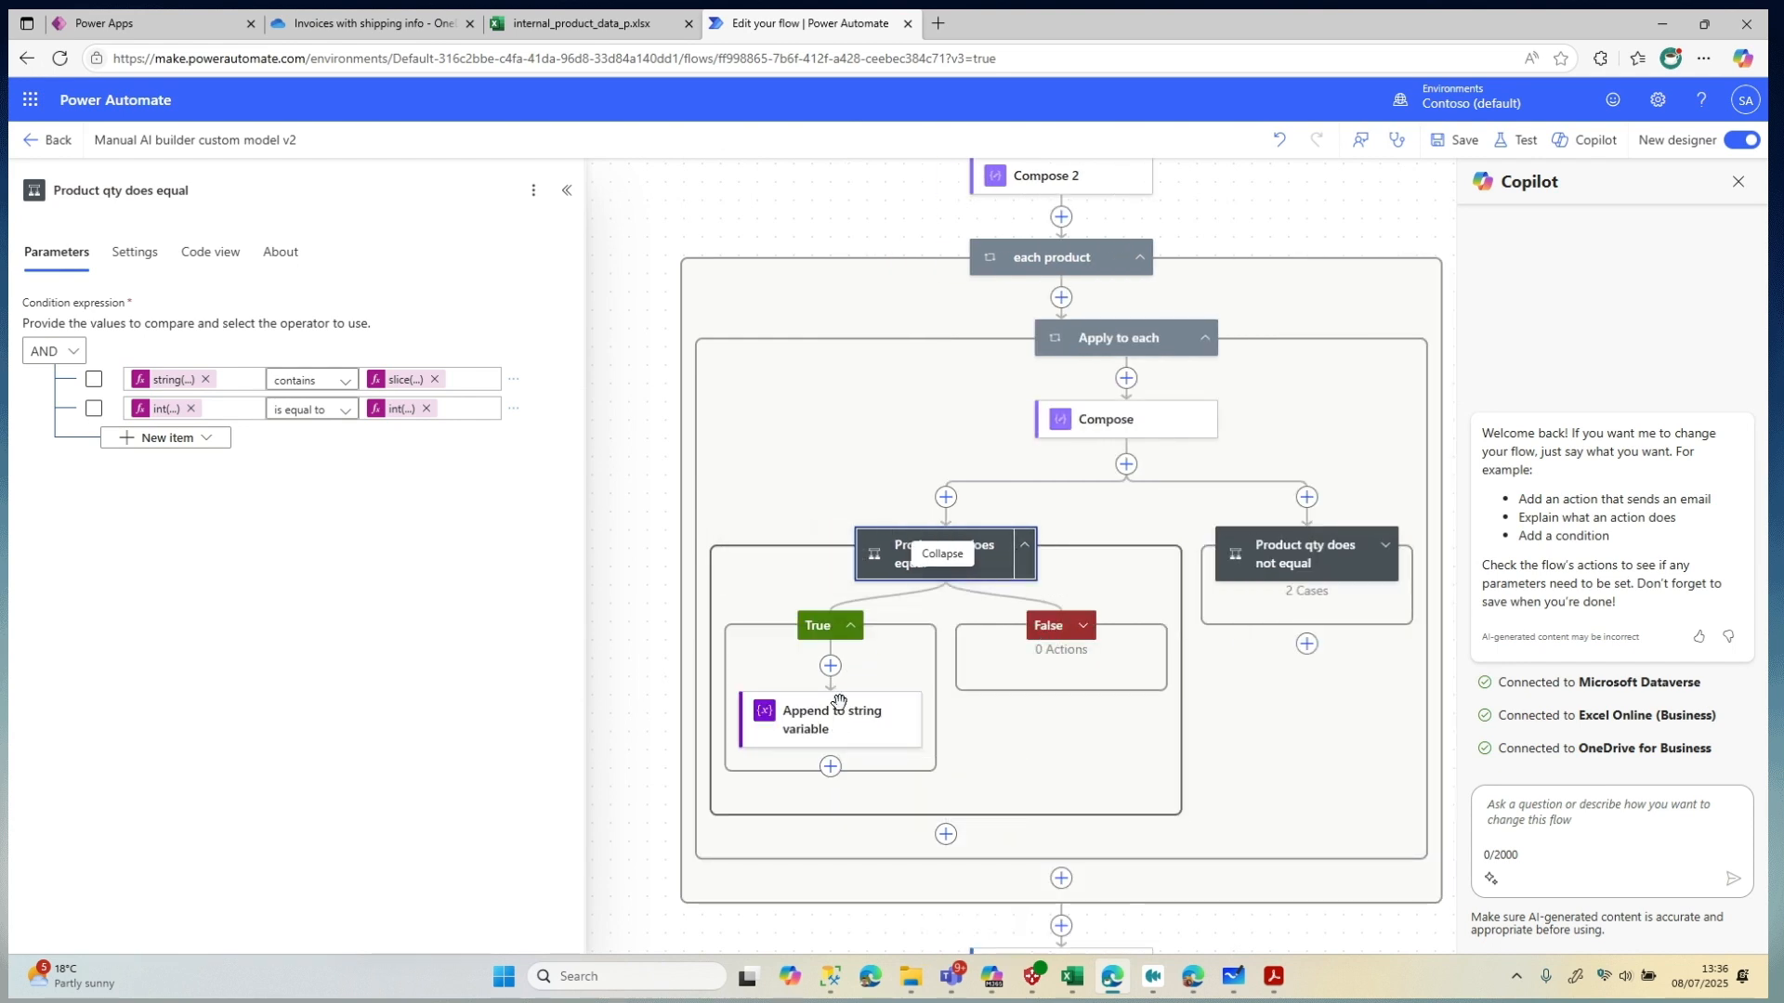
{"action": "left_click", "coordinate": [825, 723]}
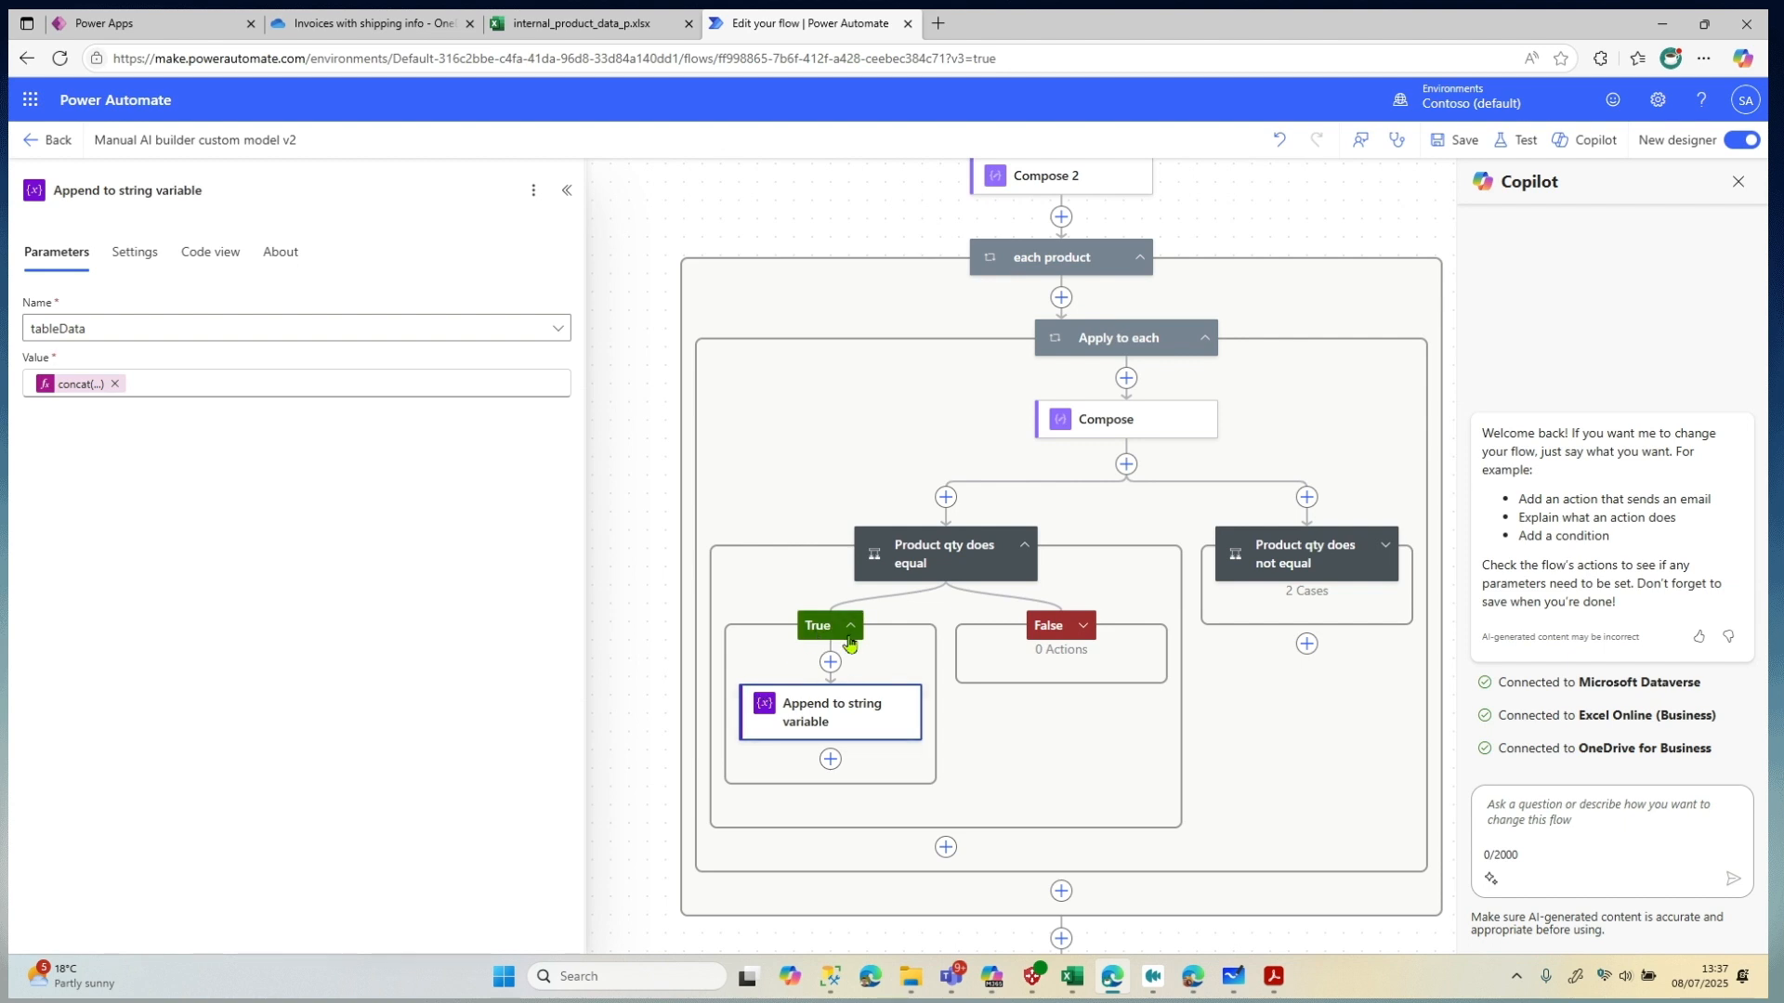
{"action": "left_click", "coordinate": [71, 394]}
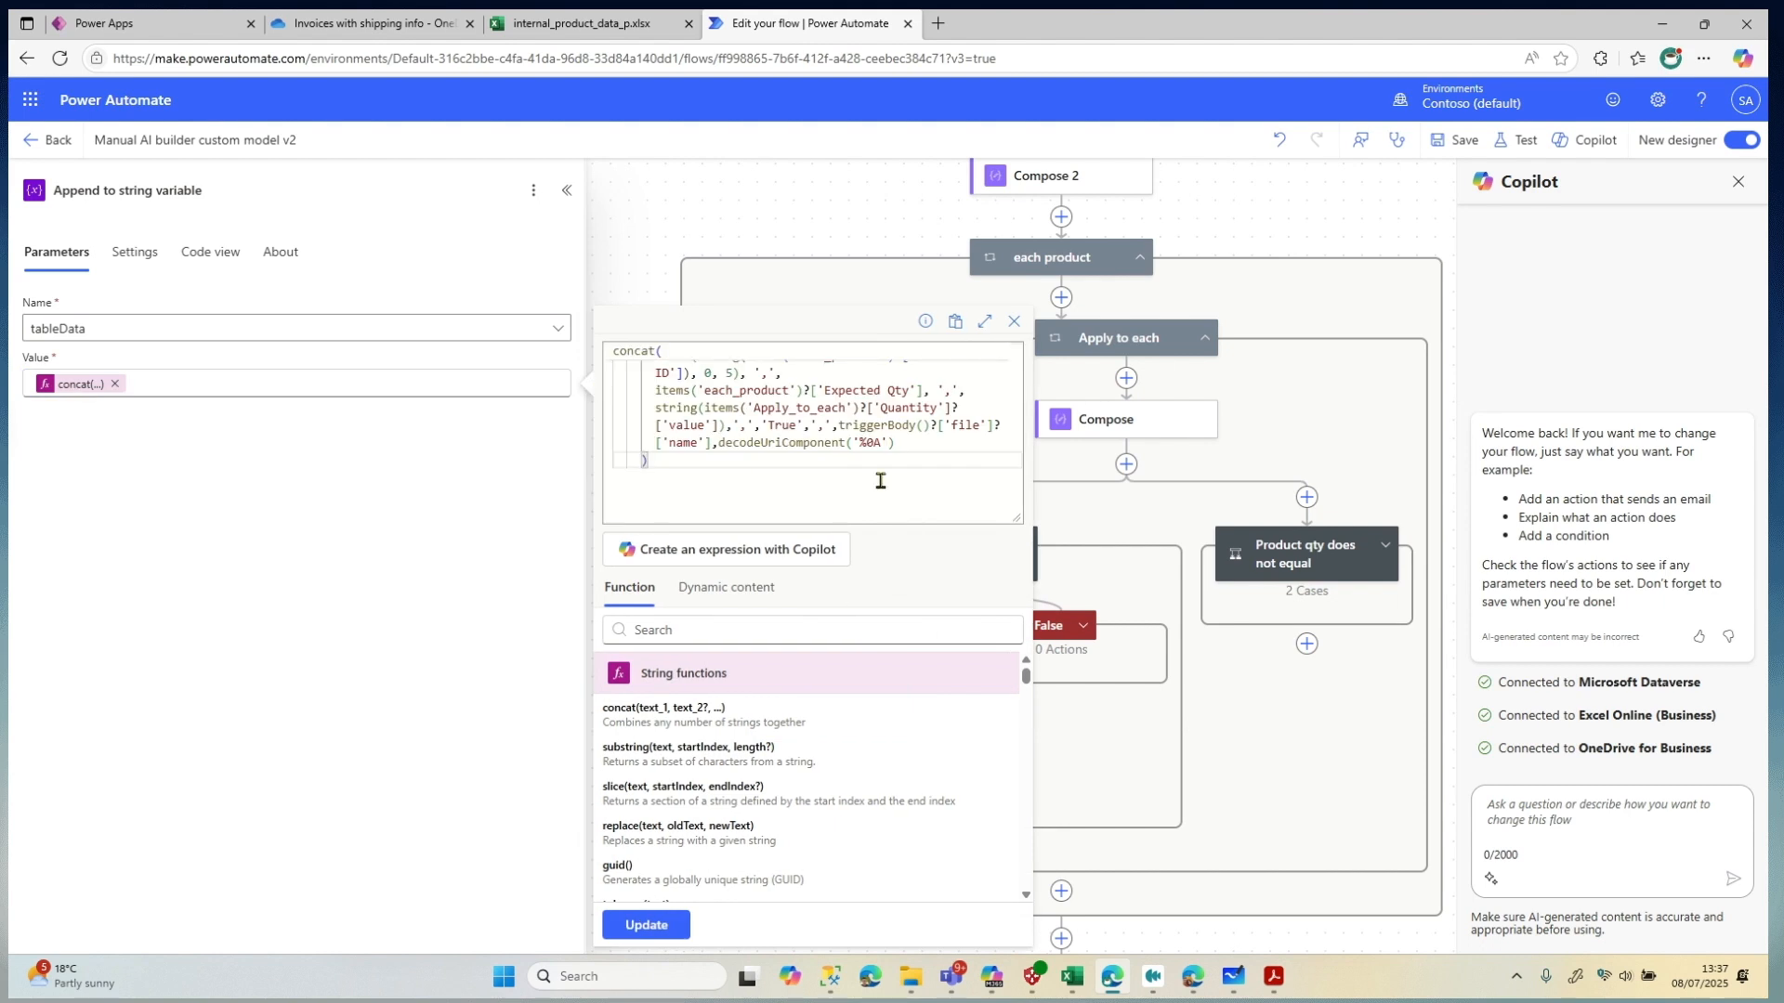
Enlarge the expression editor of Append to string variable and highlight the slice expression for the Product ID
{"action": "left_click_drag", "start_coordinate": [1020, 522], "coordinate": [1018, 580]}
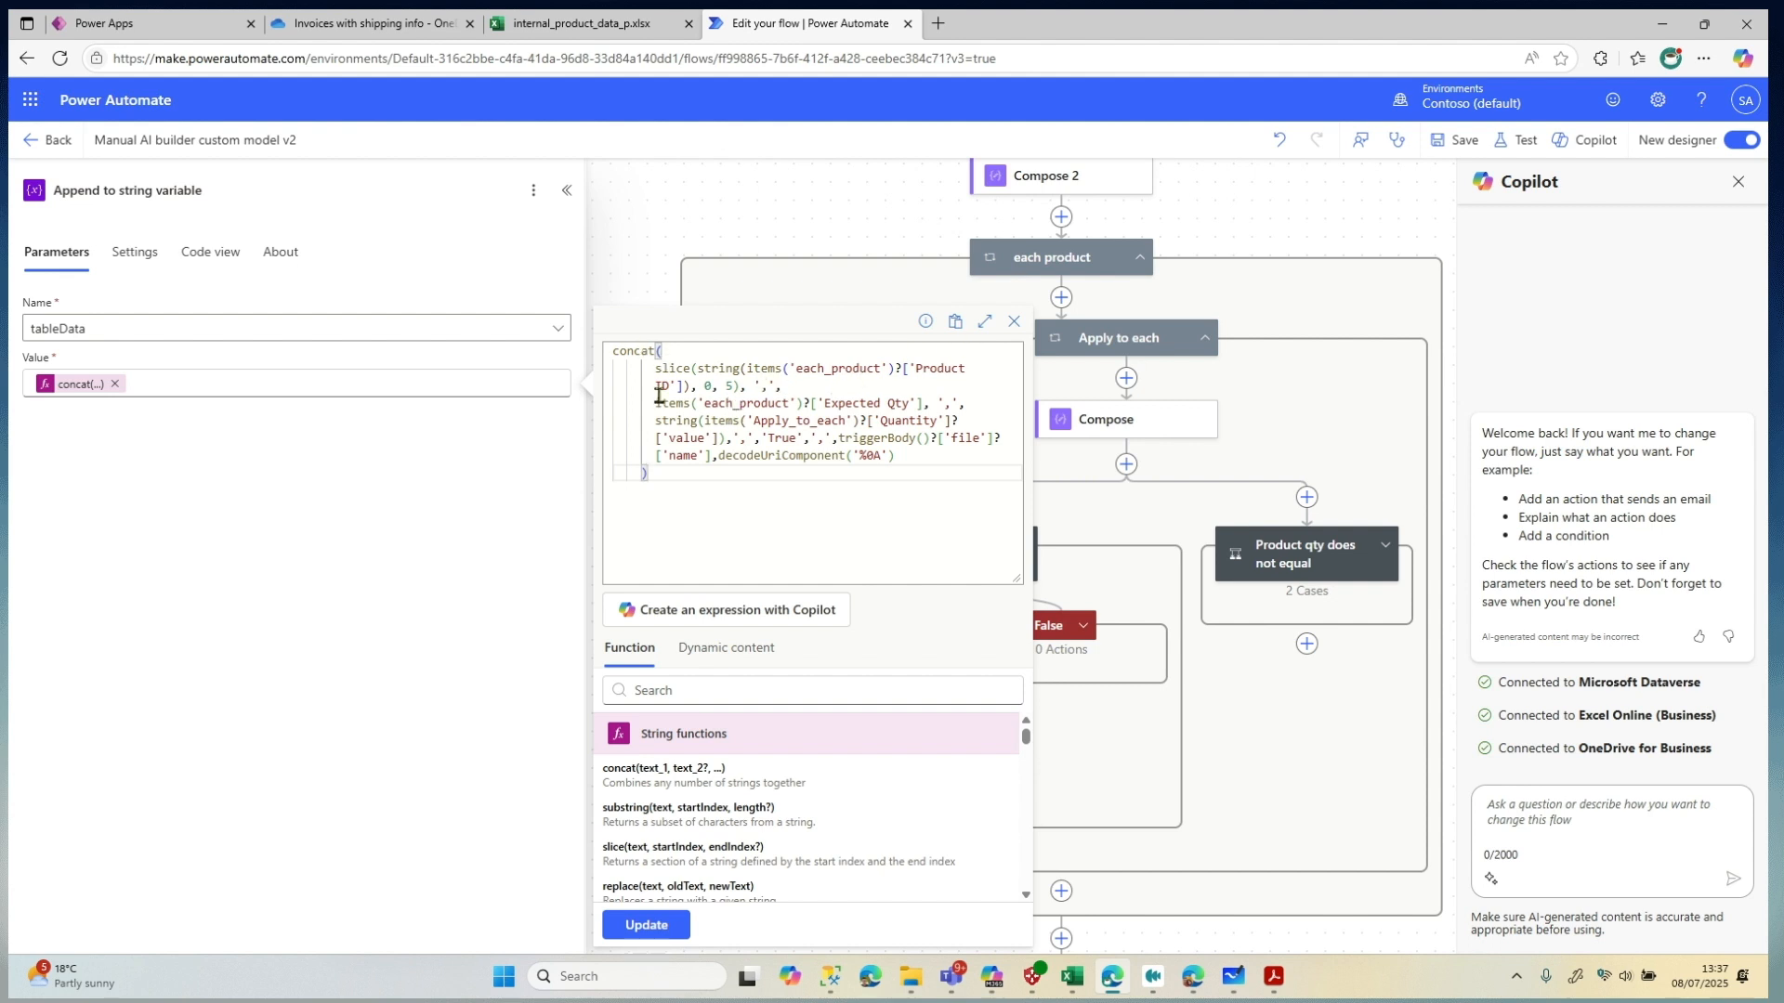
{"action": "left_click", "coordinate": [827, 367]}
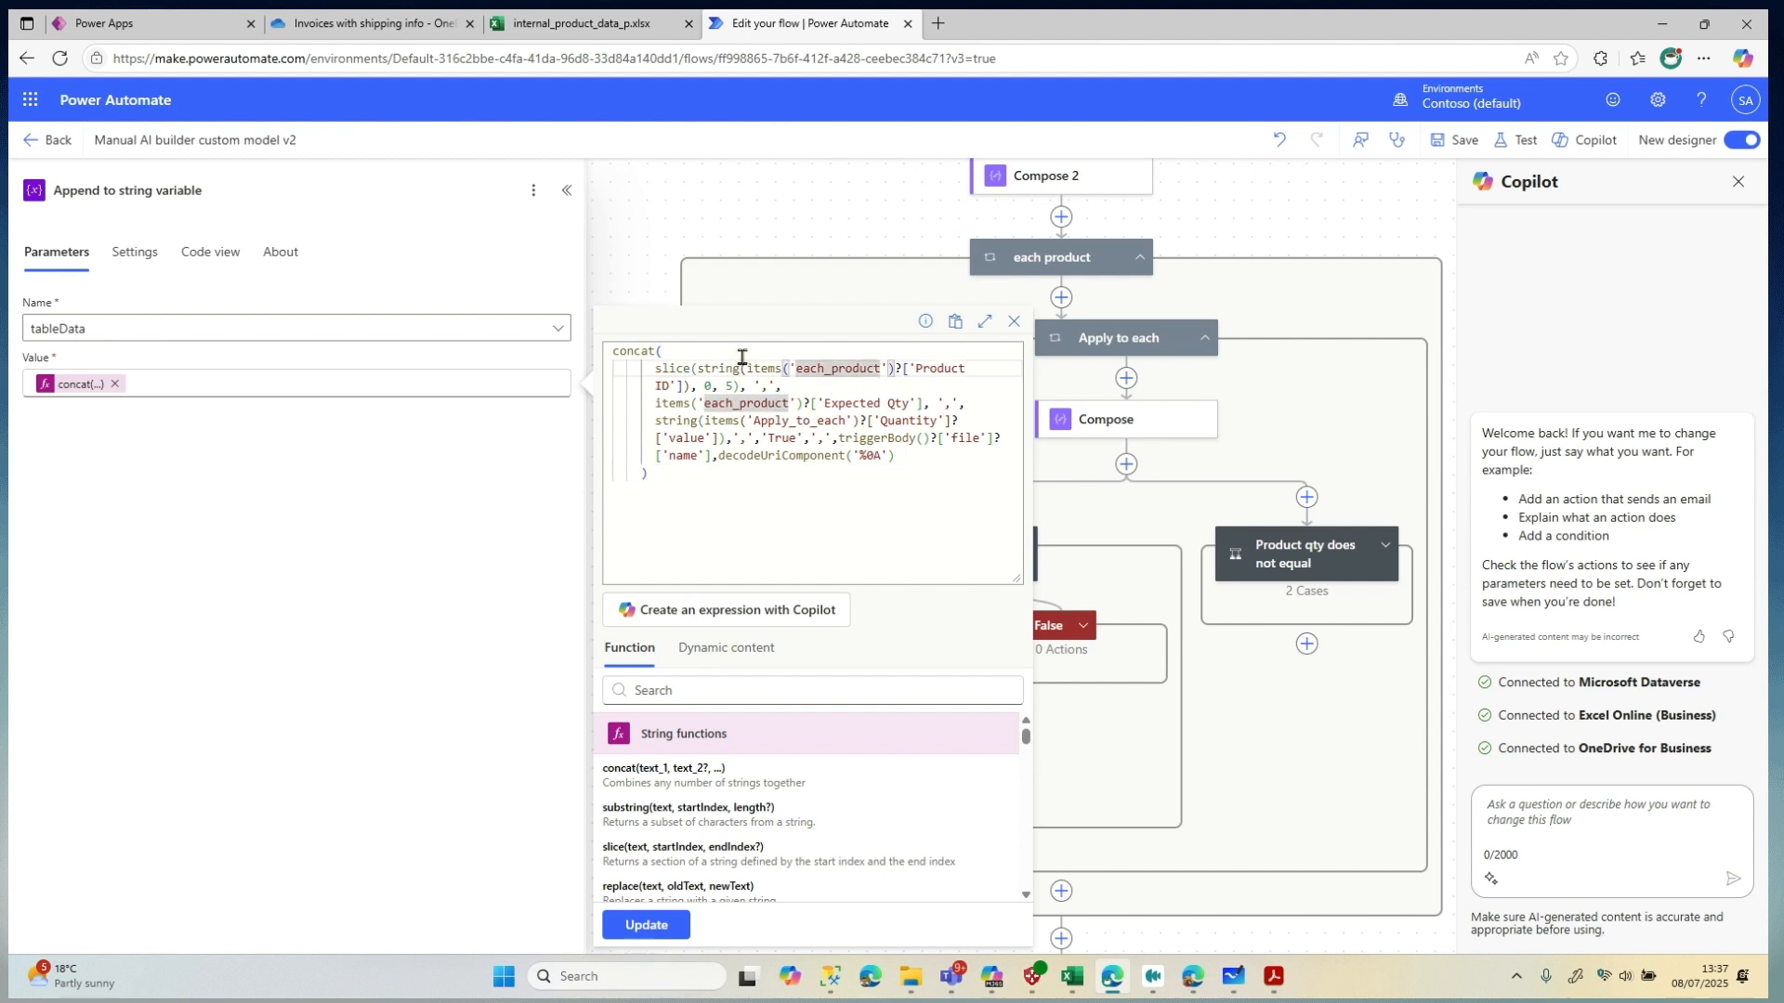
{"action": "left_click", "coordinate": [736, 386]}
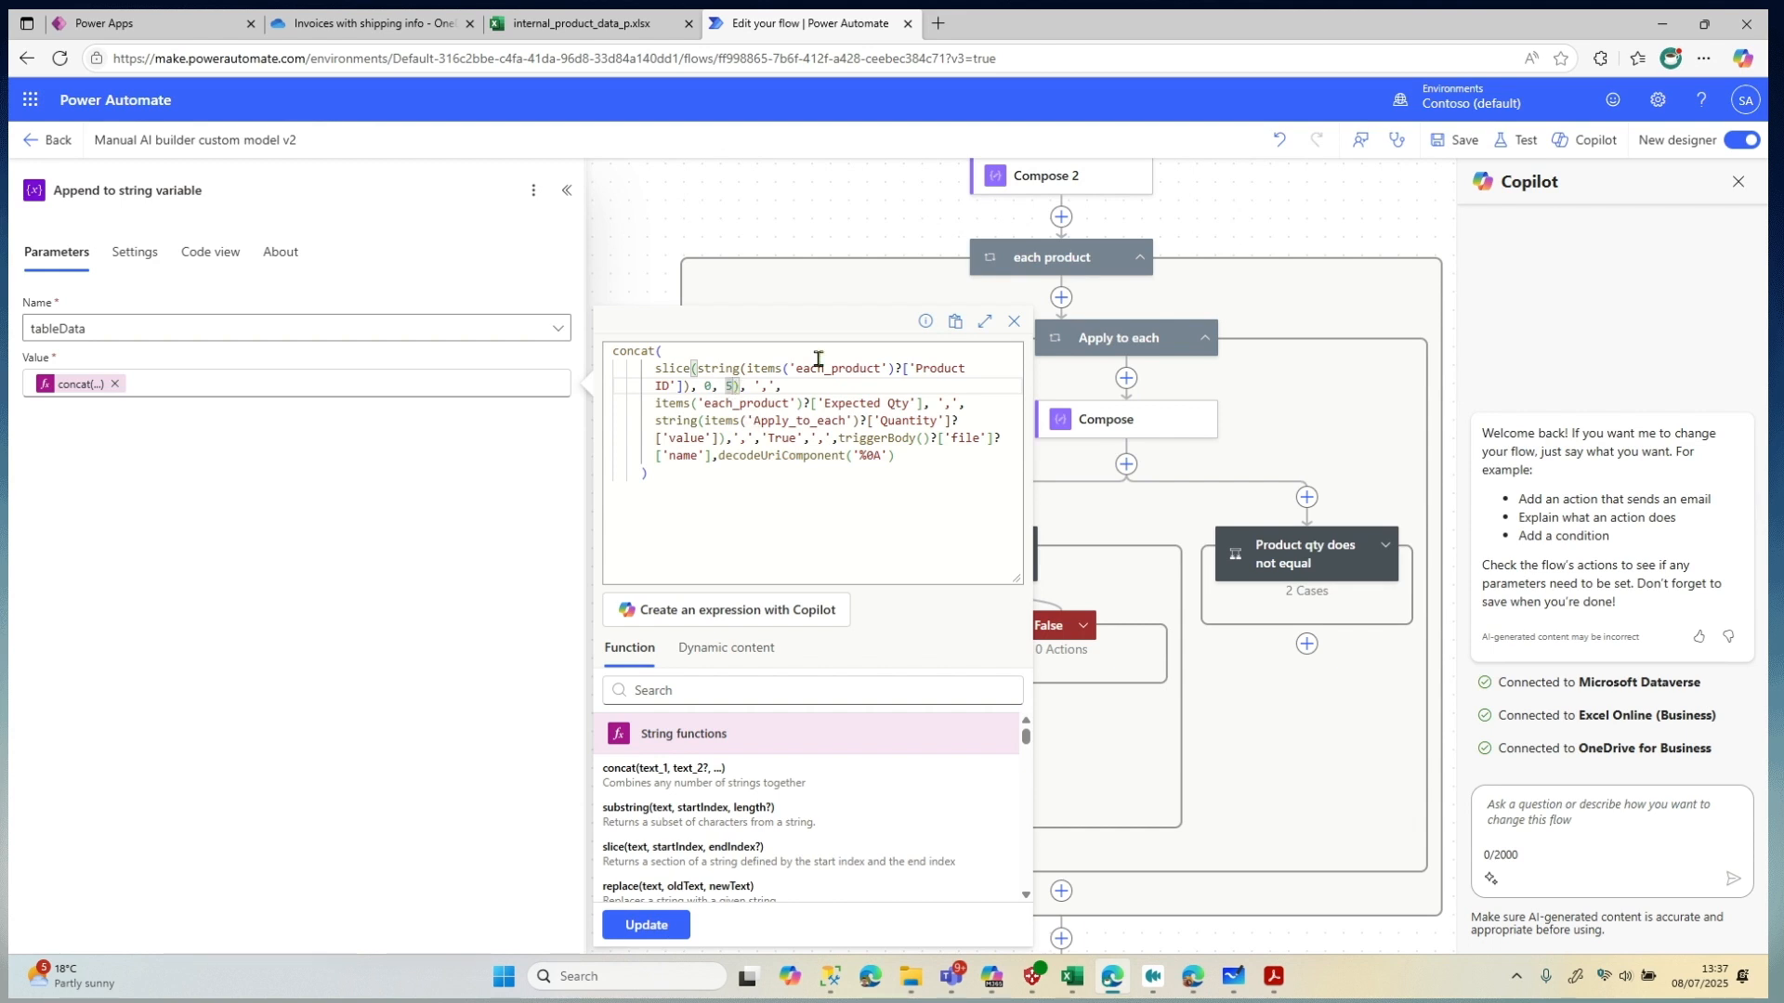
{"action": "left_click", "coordinate": [795, 386]}
{"action": "left_click_drag", "start_coordinate": [794, 387], "coordinate": [652, 371]}
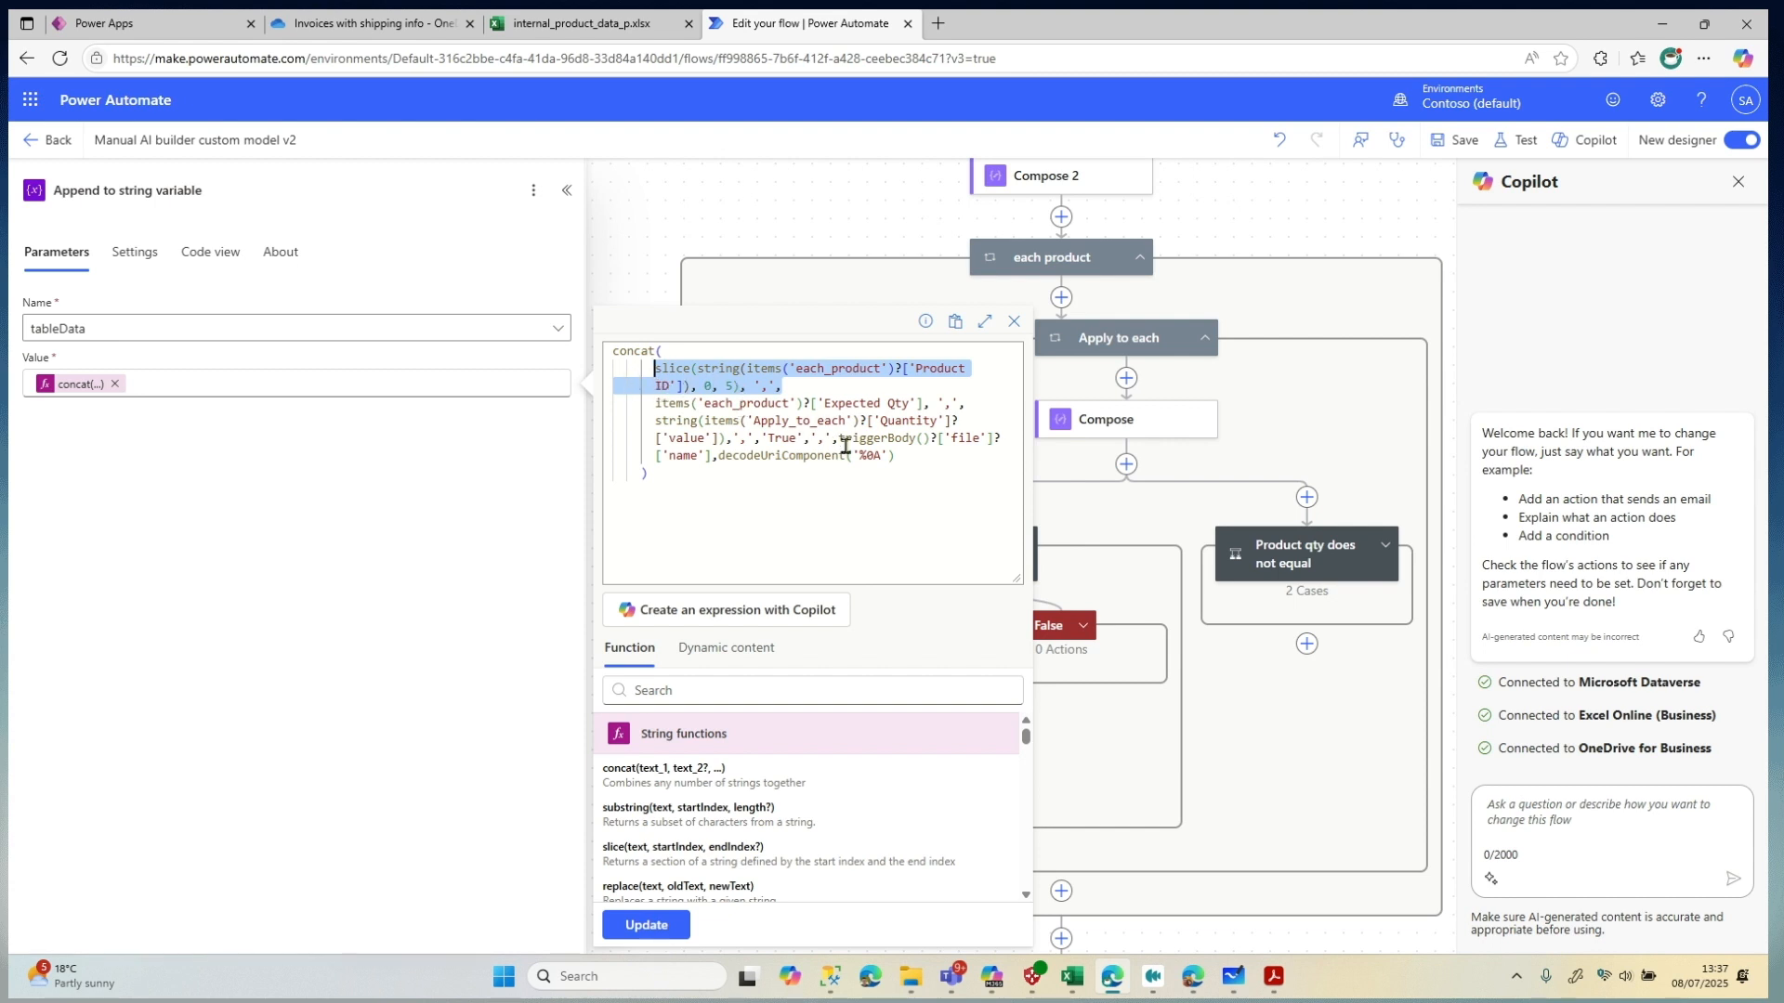
Point out Expected Qty, Quantity and the 'True' value in the concat expression, and close the expression editor without updating
{"action": "left_click", "coordinate": [870, 401]}
{"action": "double_click", "coordinate": [871, 401]}
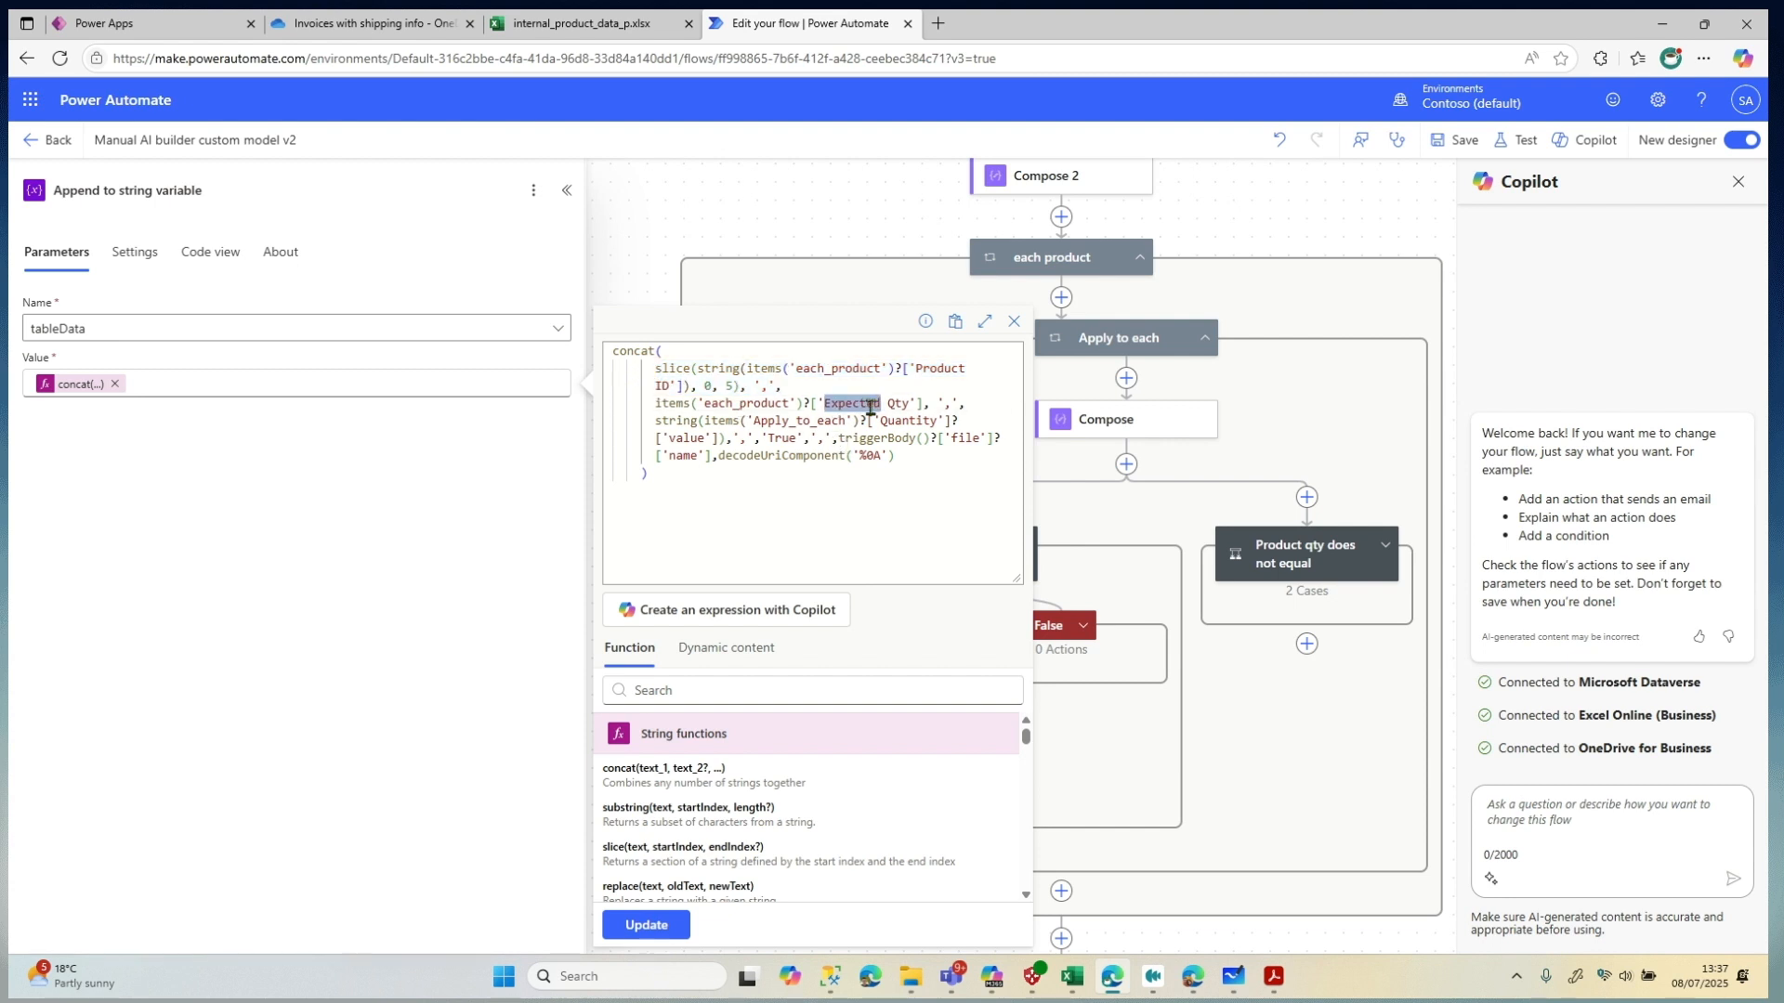
{"action": "double_click", "coordinate": [897, 403]}
{"action": "double_click", "coordinate": [907, 423]}
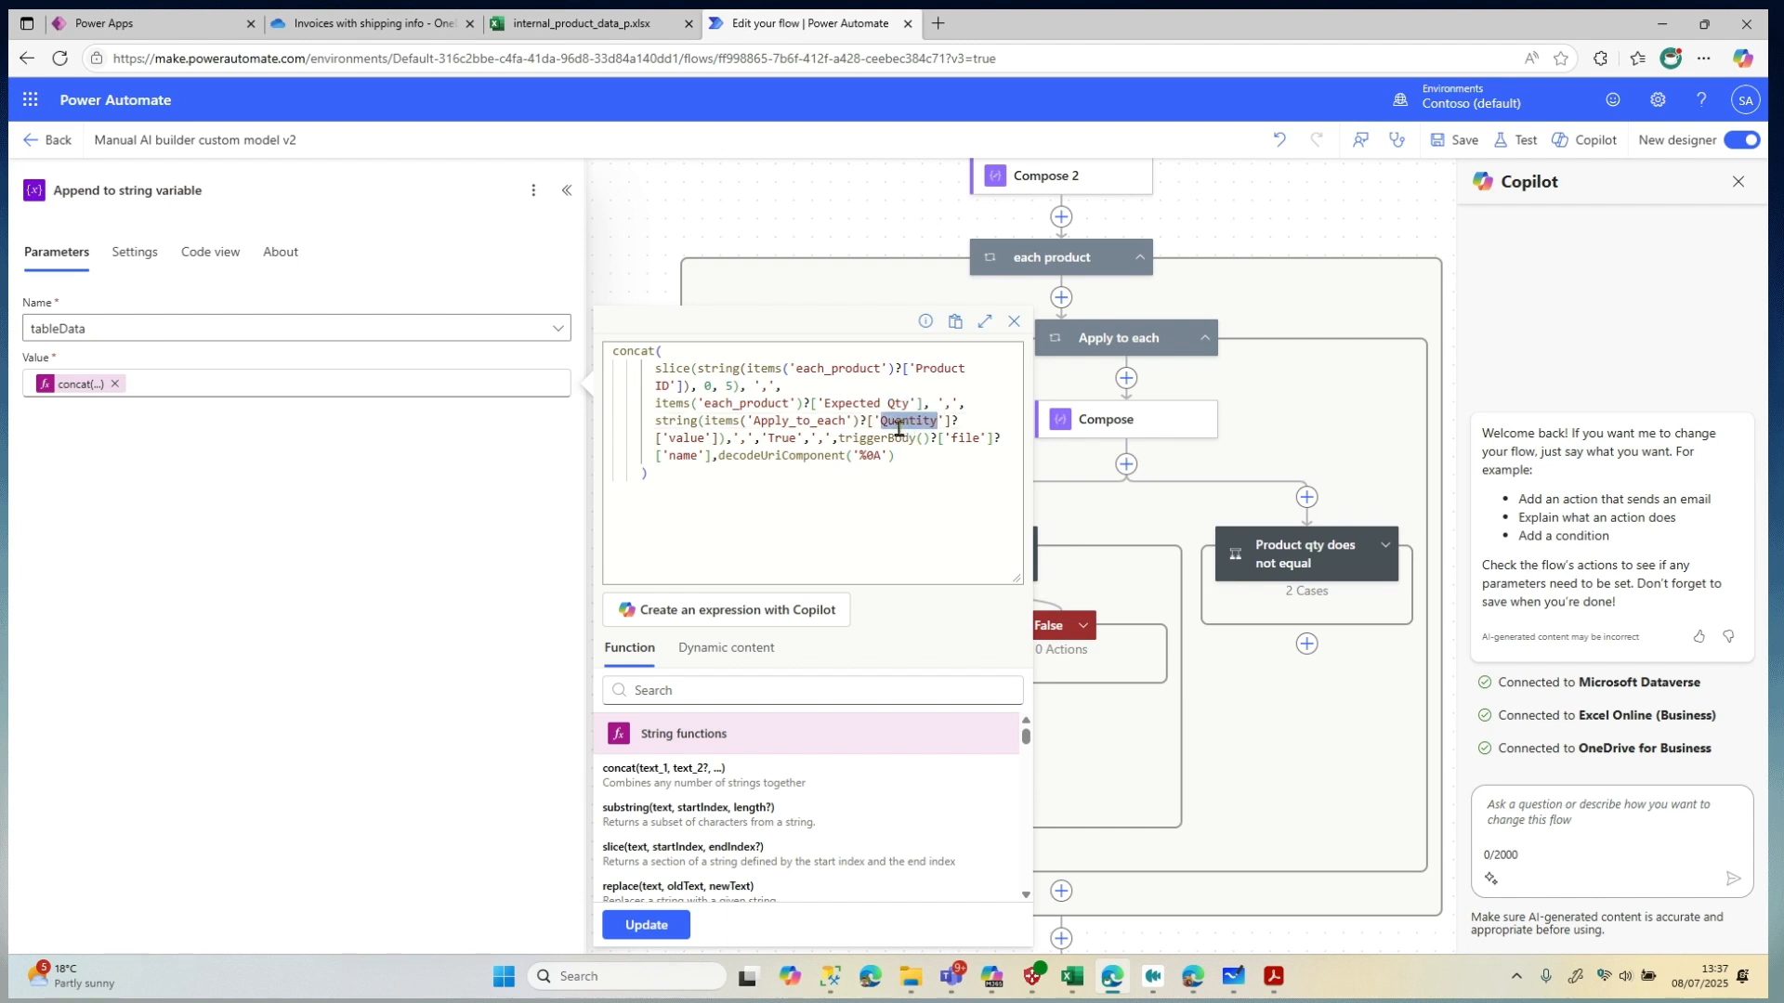
{"action": "left_click", "coordinate": [794, 454]}
{"action": "double_click", "coordinate": [795, 438]}
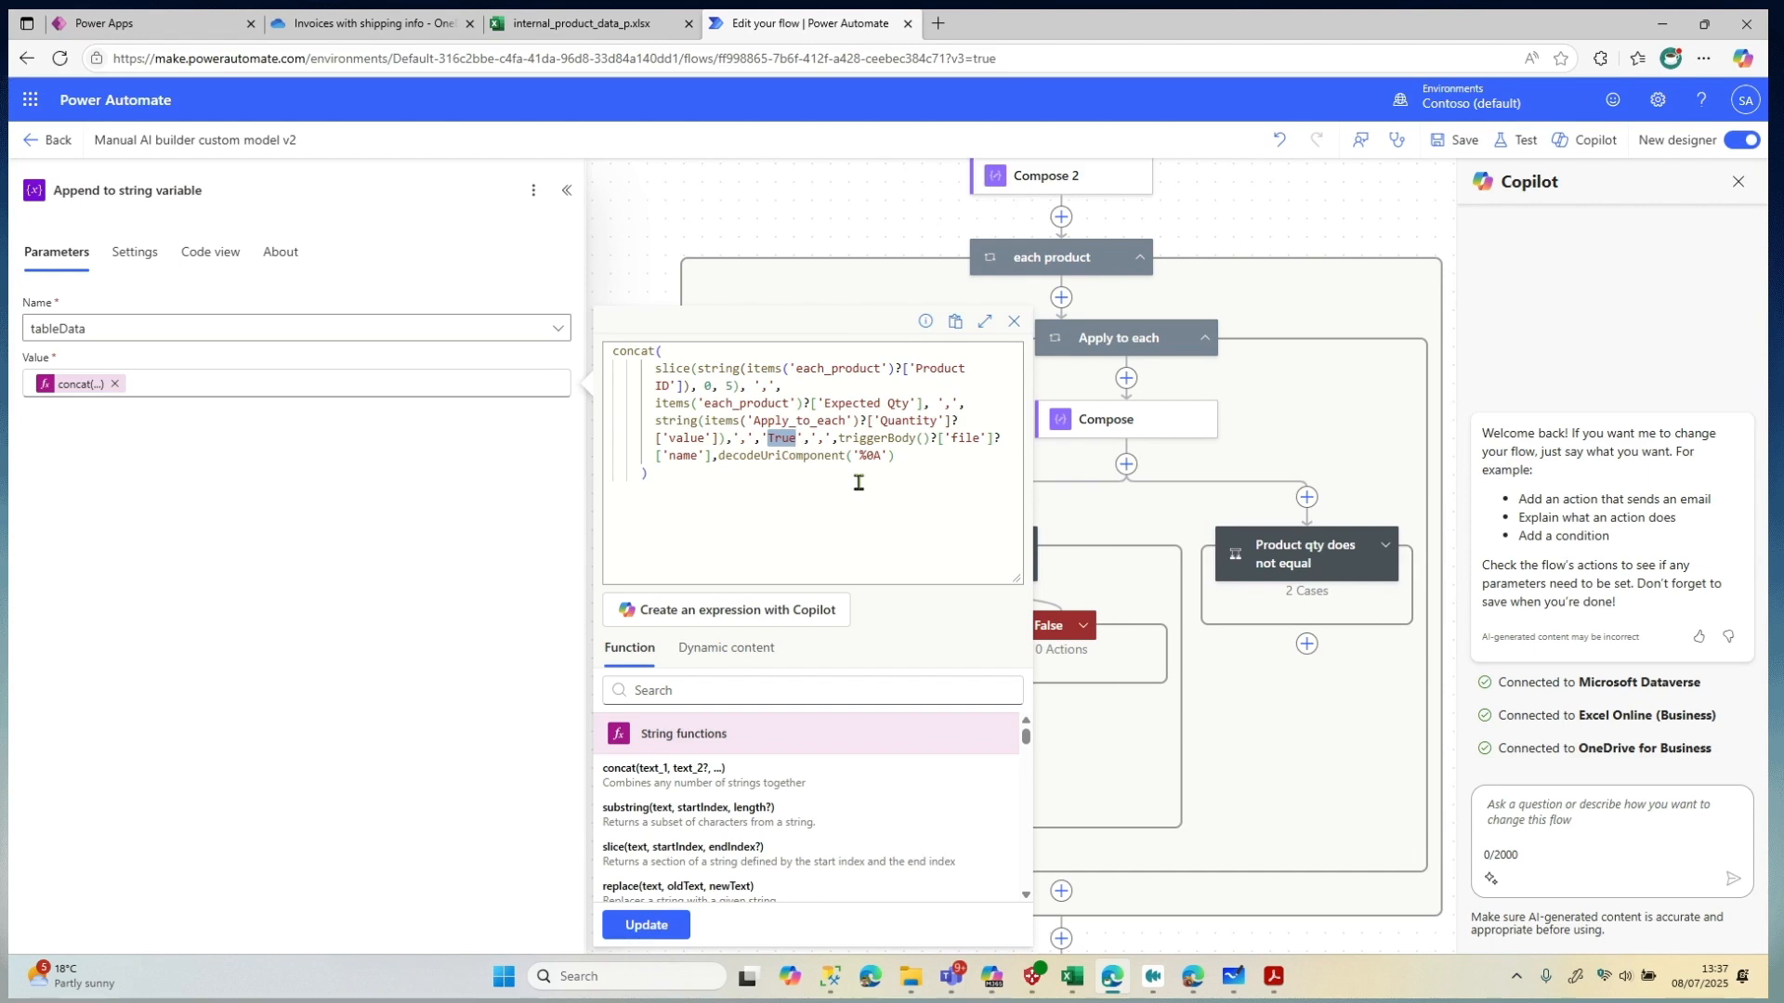
{"action": "left_click", "coordinate": [1013, 321]}
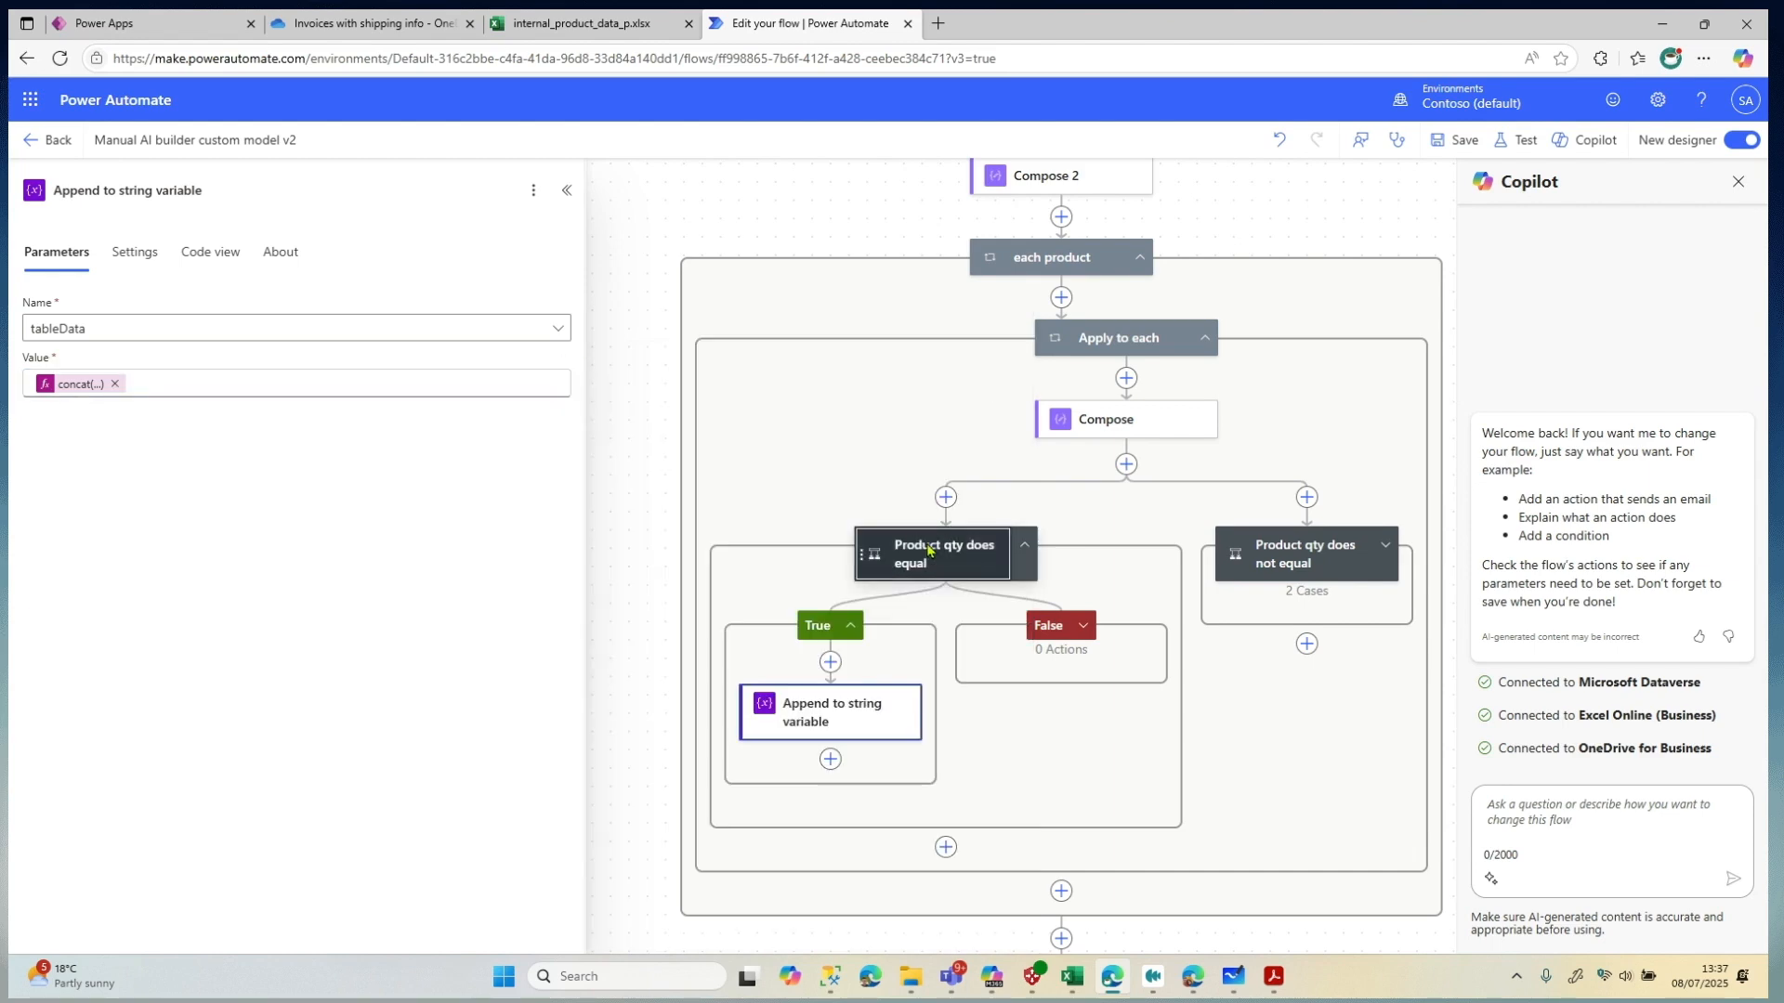
Compare the parameters of the Product qty does equal and Product qty does not equal conditions, and expand the latter
{"action": "left_click", "coordinate": [929, 550]}
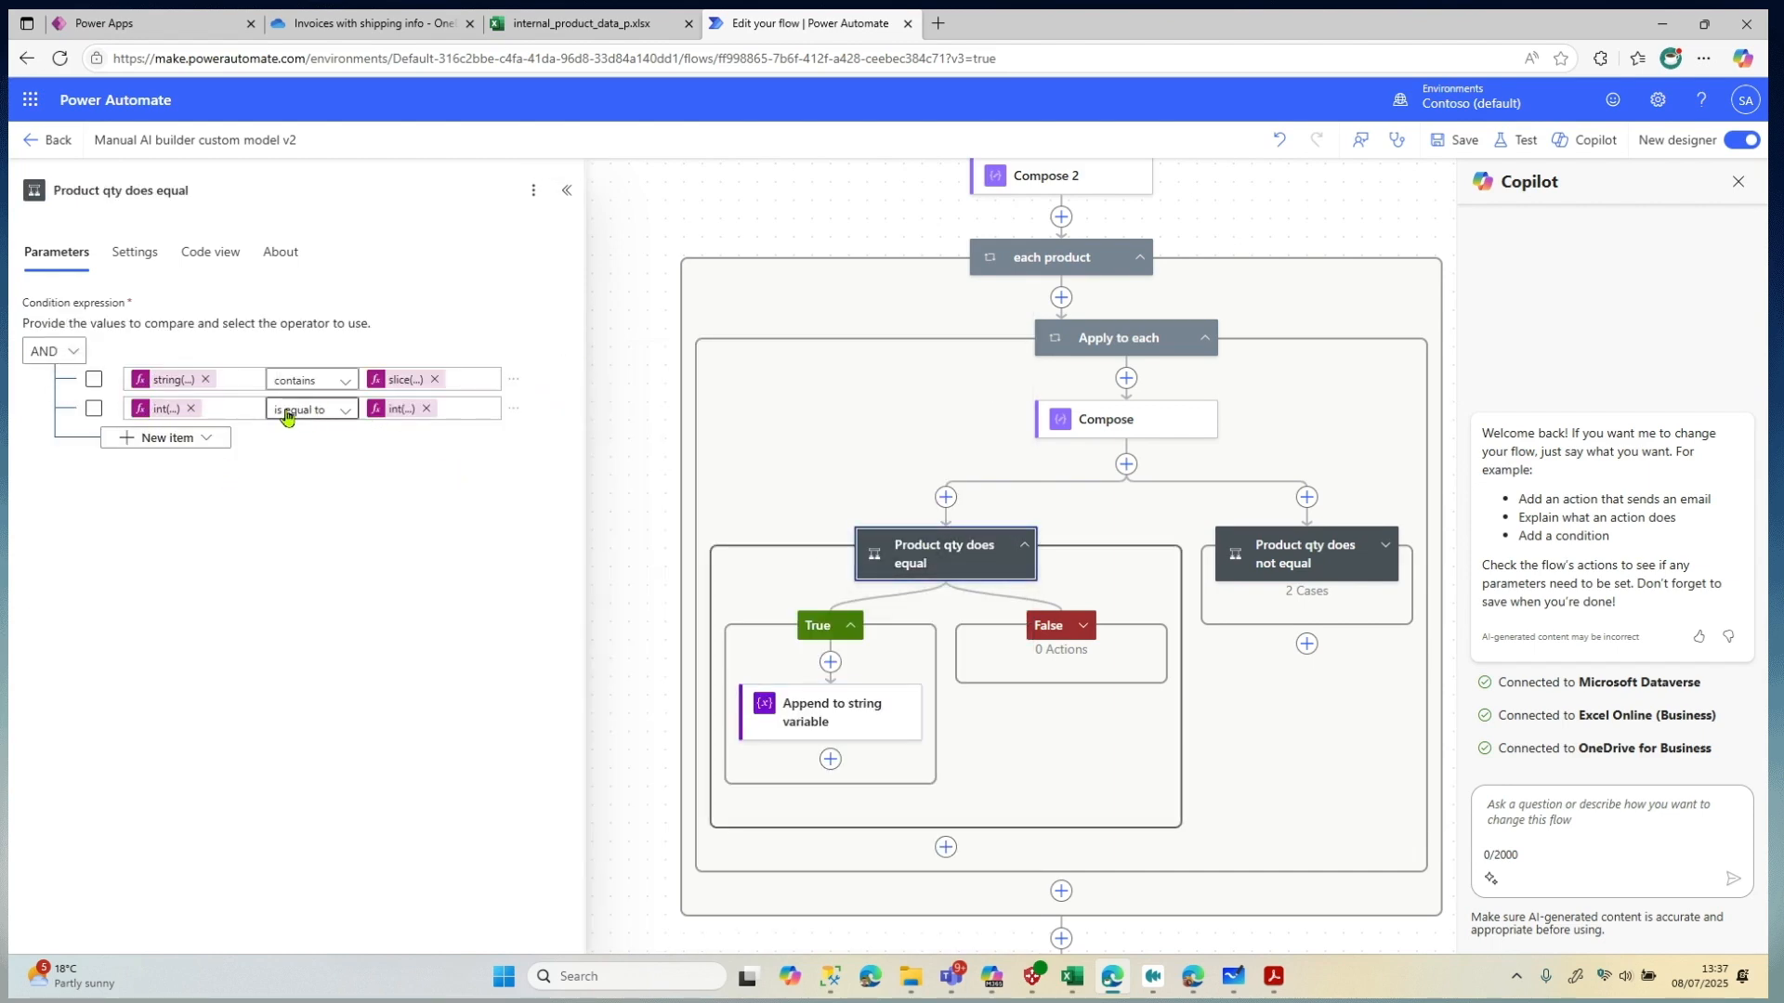
{"action": "left_click", "coordinate": [1304, 554]}
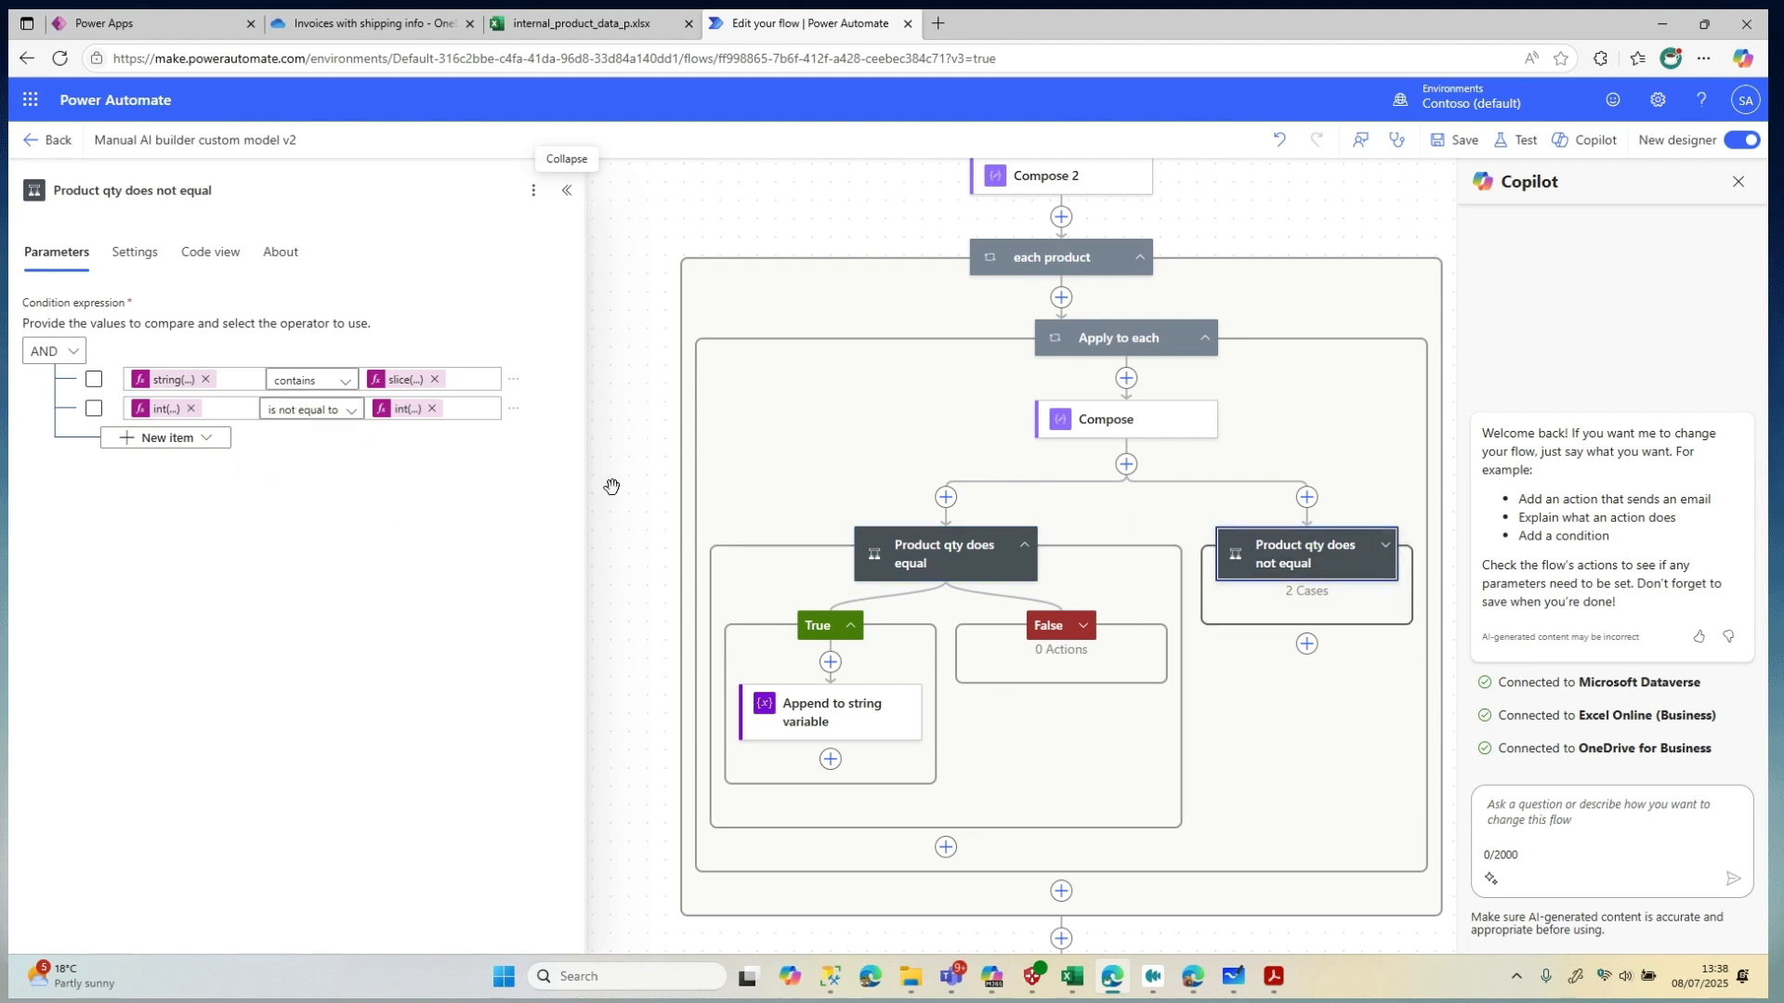
{"action": "left_click", "coordinate": [1394, 571]}
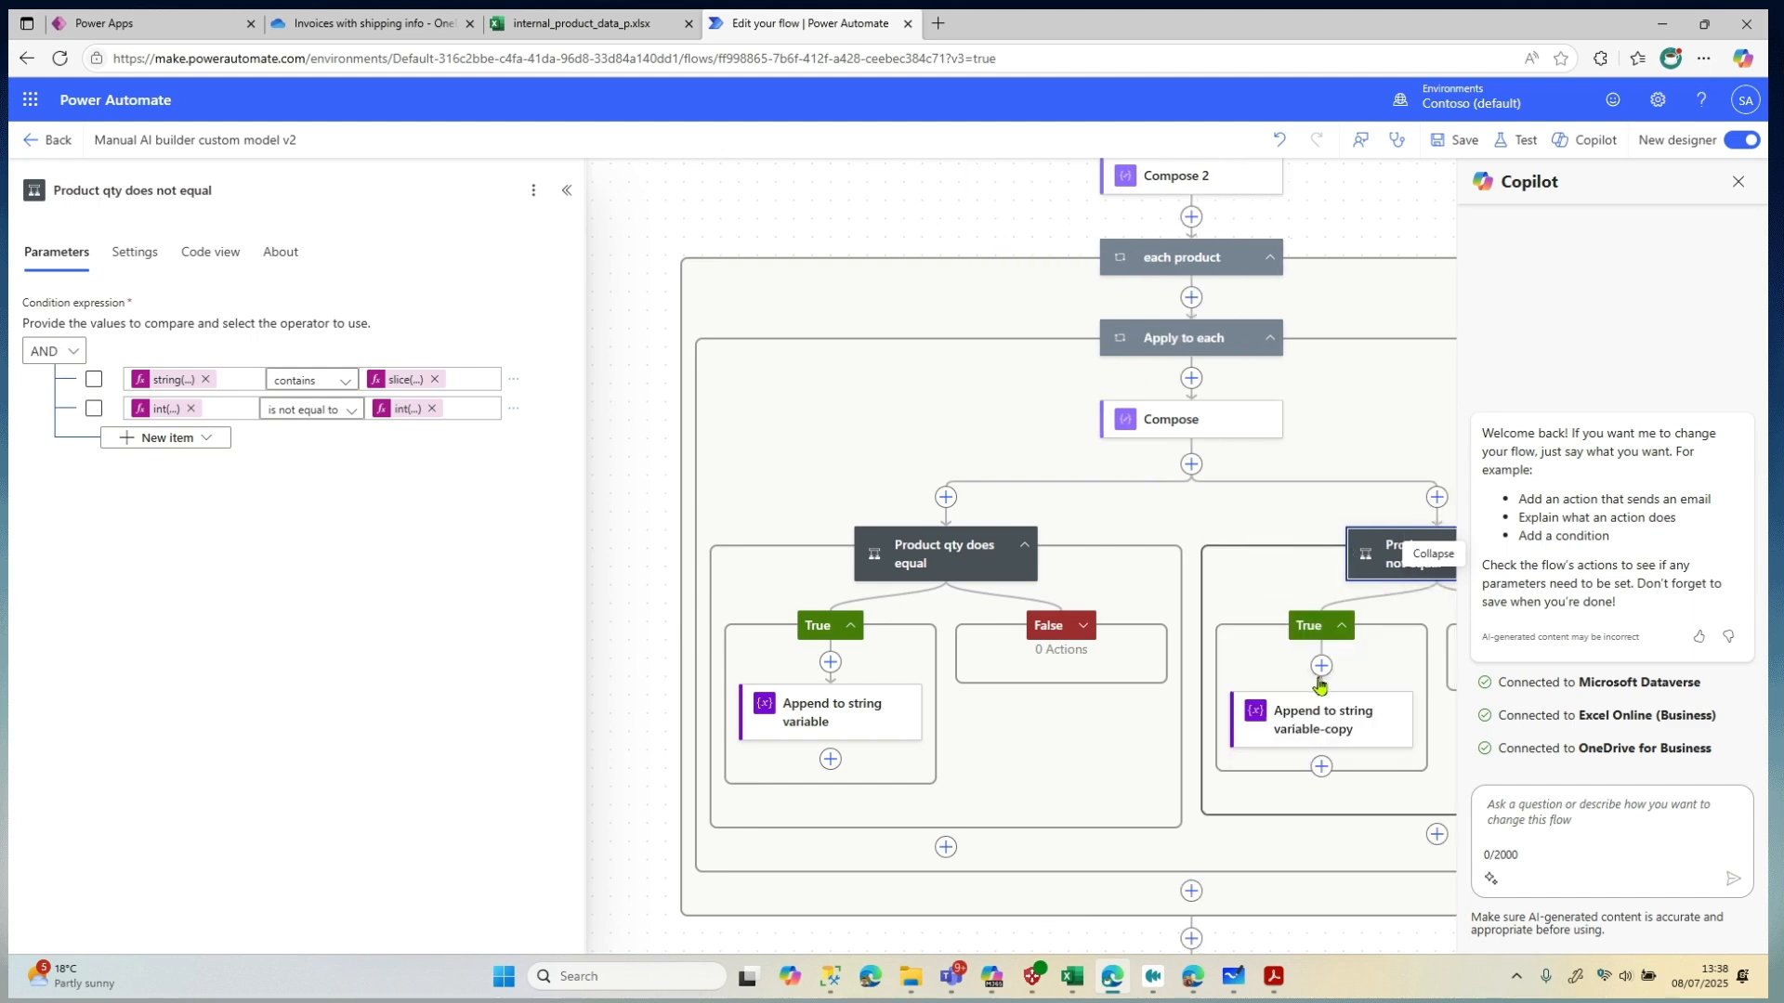
Inspect the 'False' value in the concat expression of Append to string variable-copy and reopen the Product qty does not equal parameters
{"action": "left_click", "coordinate": [1314, 727]}
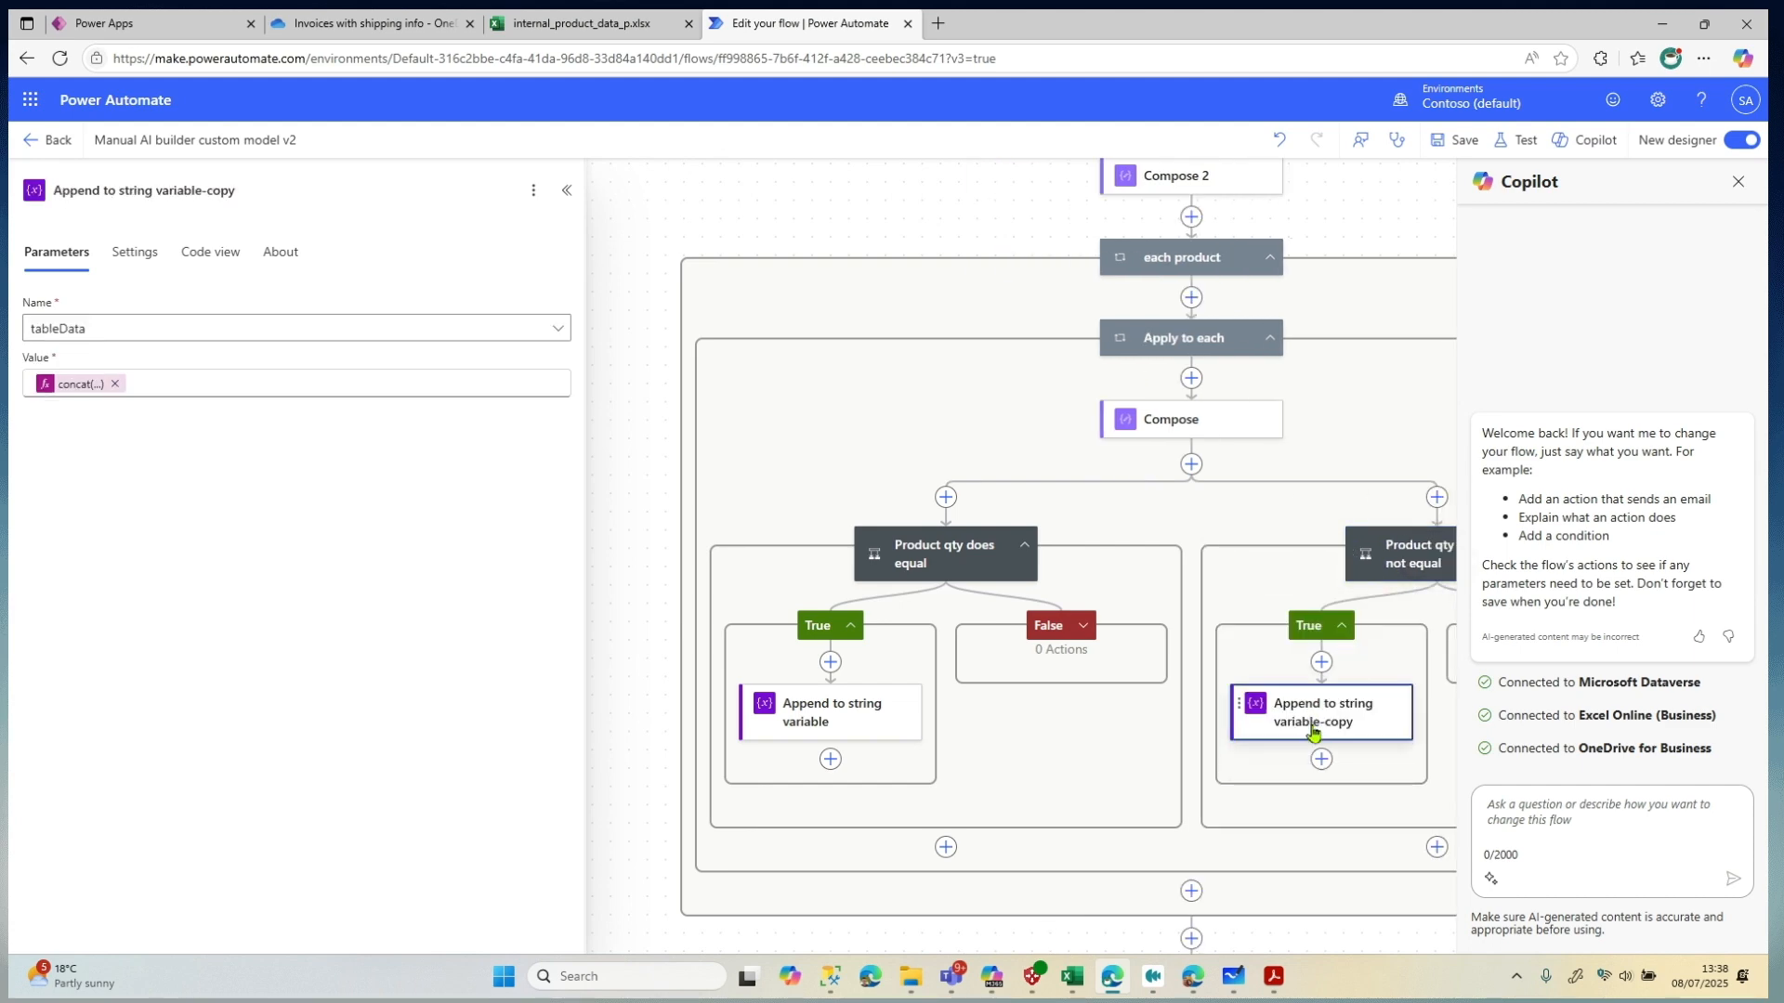
{"action": "left_click", "coordinate": [80, 385]}
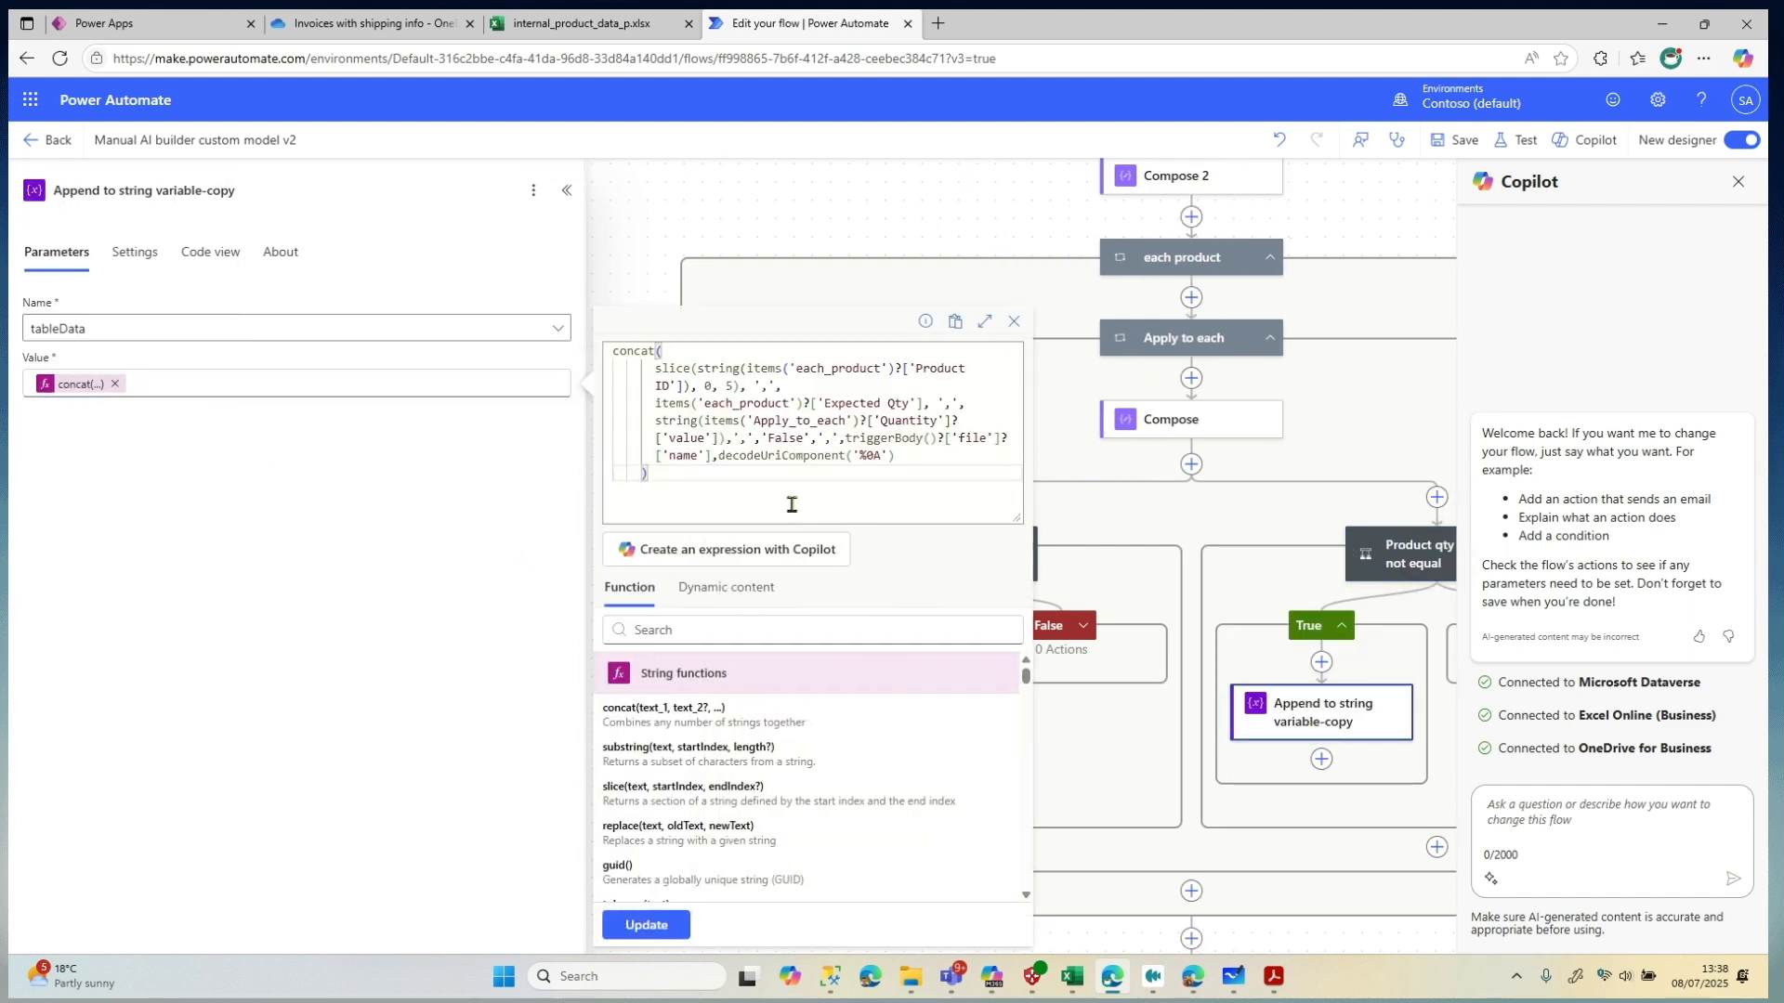
{"action": "double_click", "coordinate": [789, 439]}
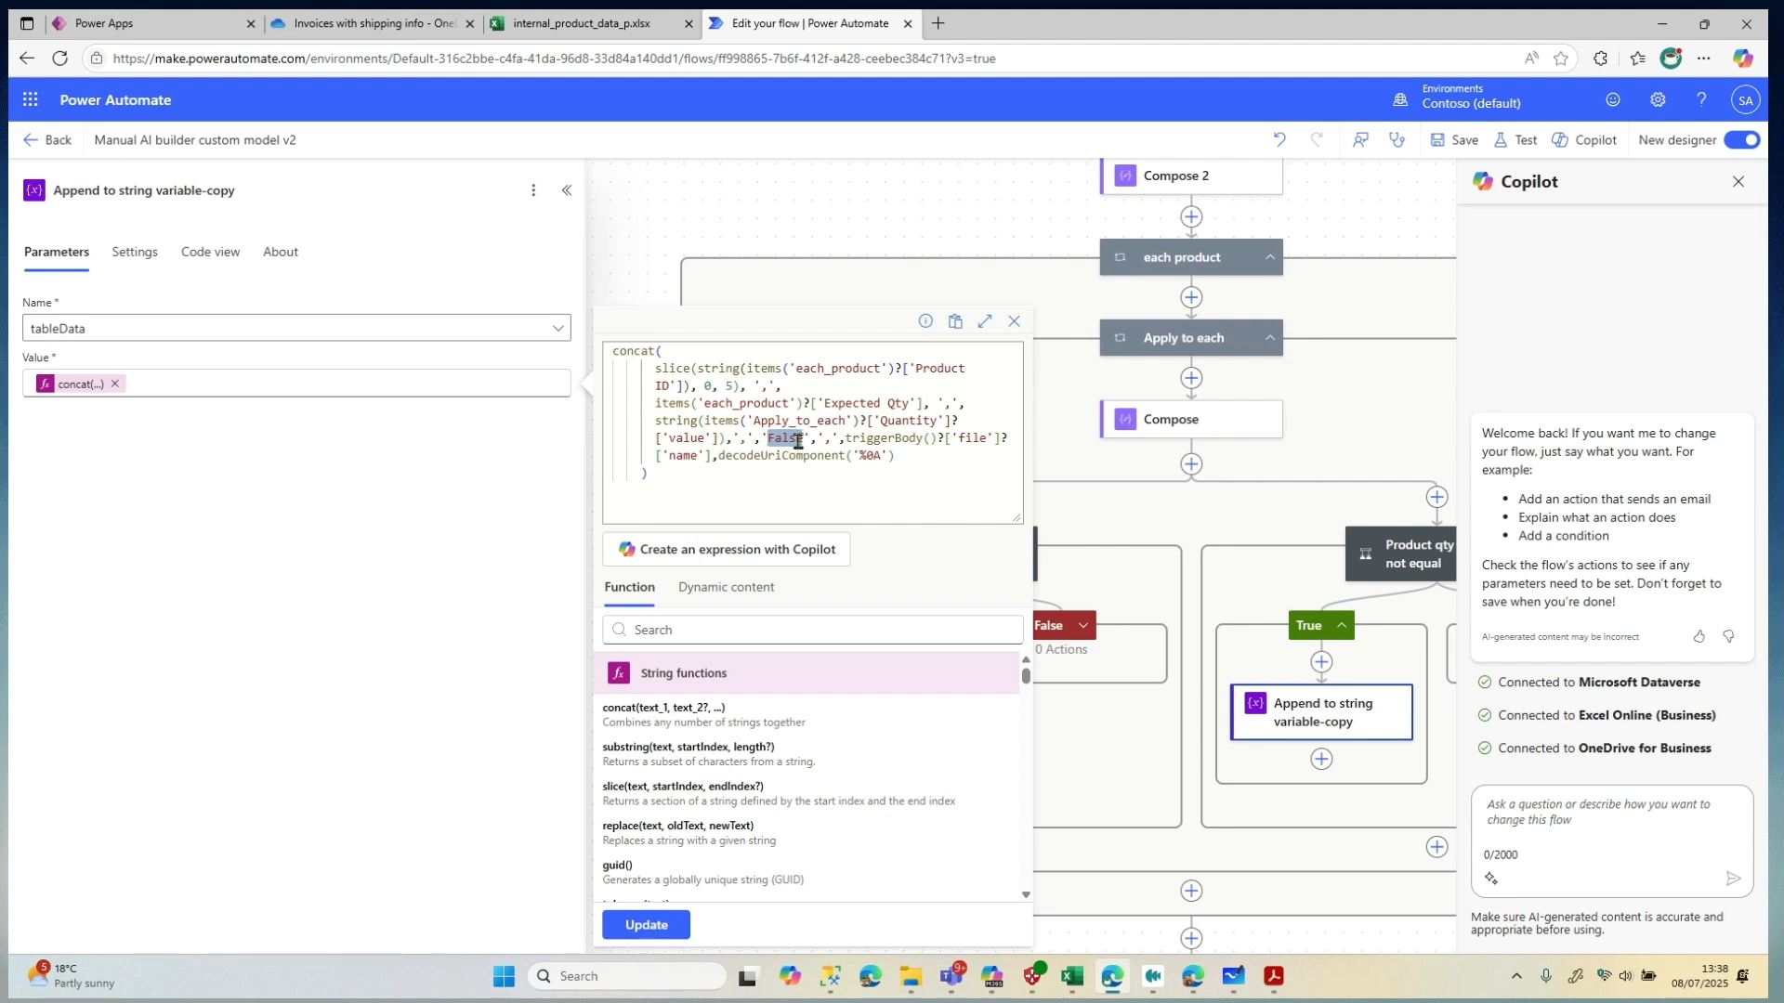
{"action": "left_click", "coordinate": [1417, 556]}
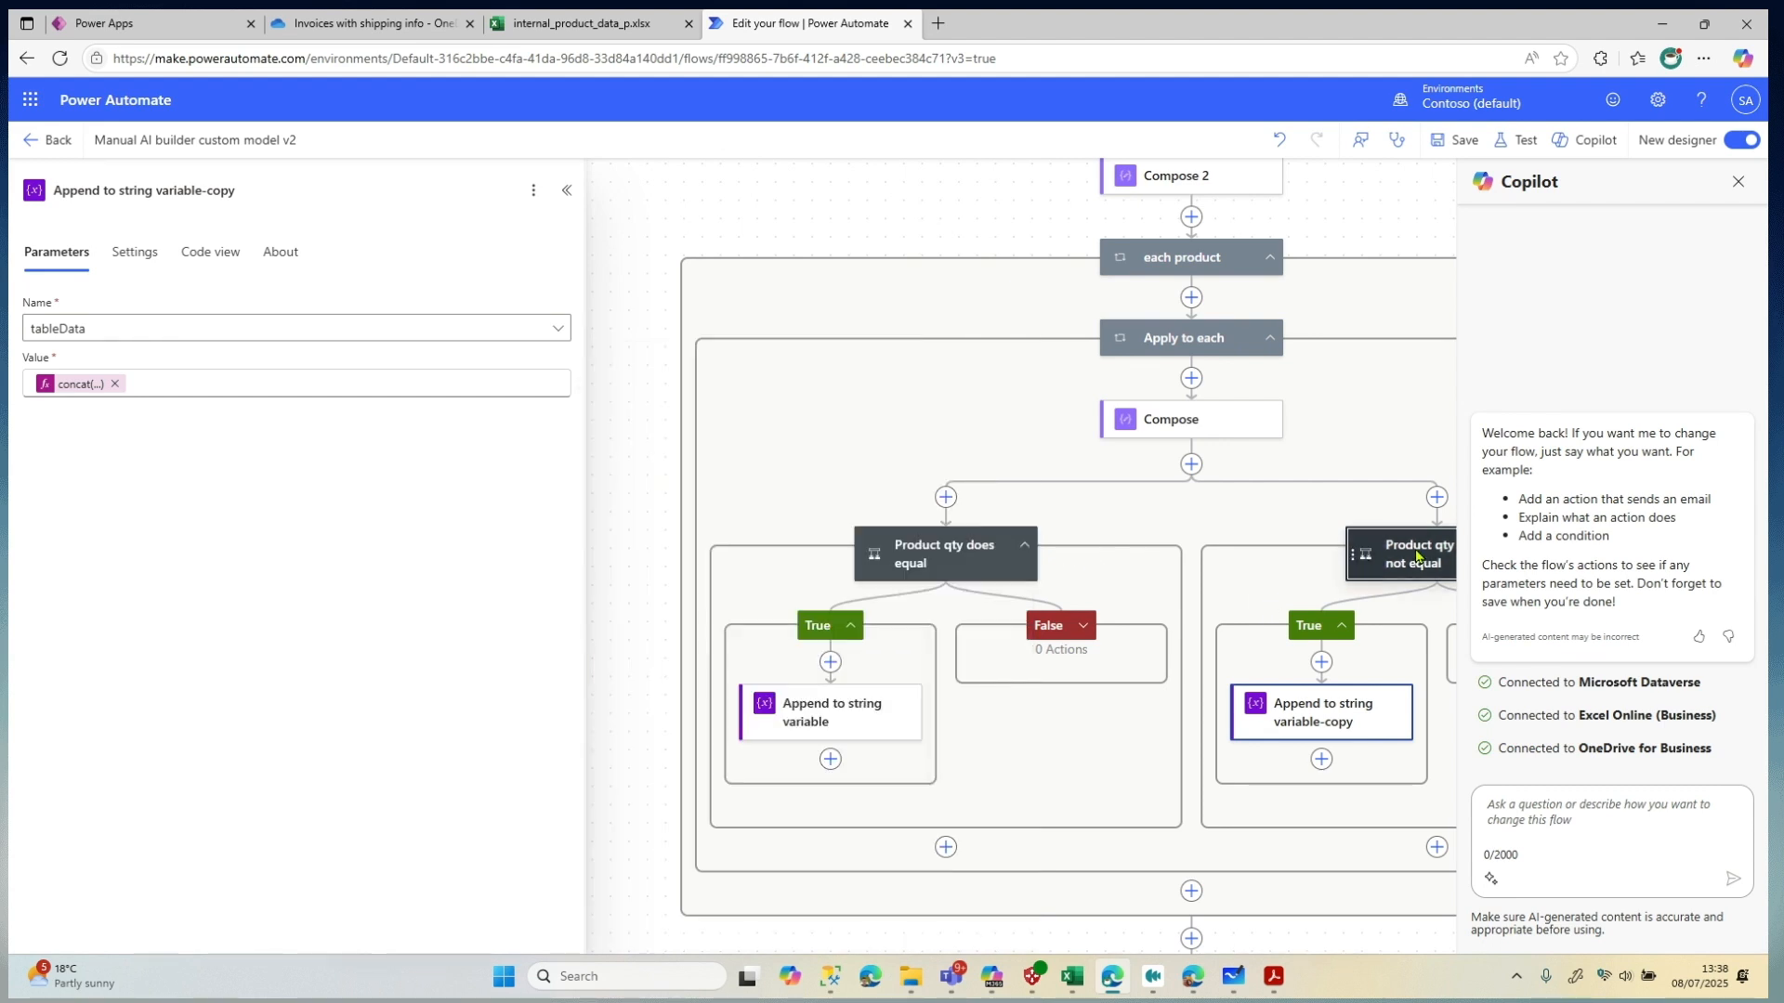
{"action": "left_click", "coordinate": [1417, 555]}
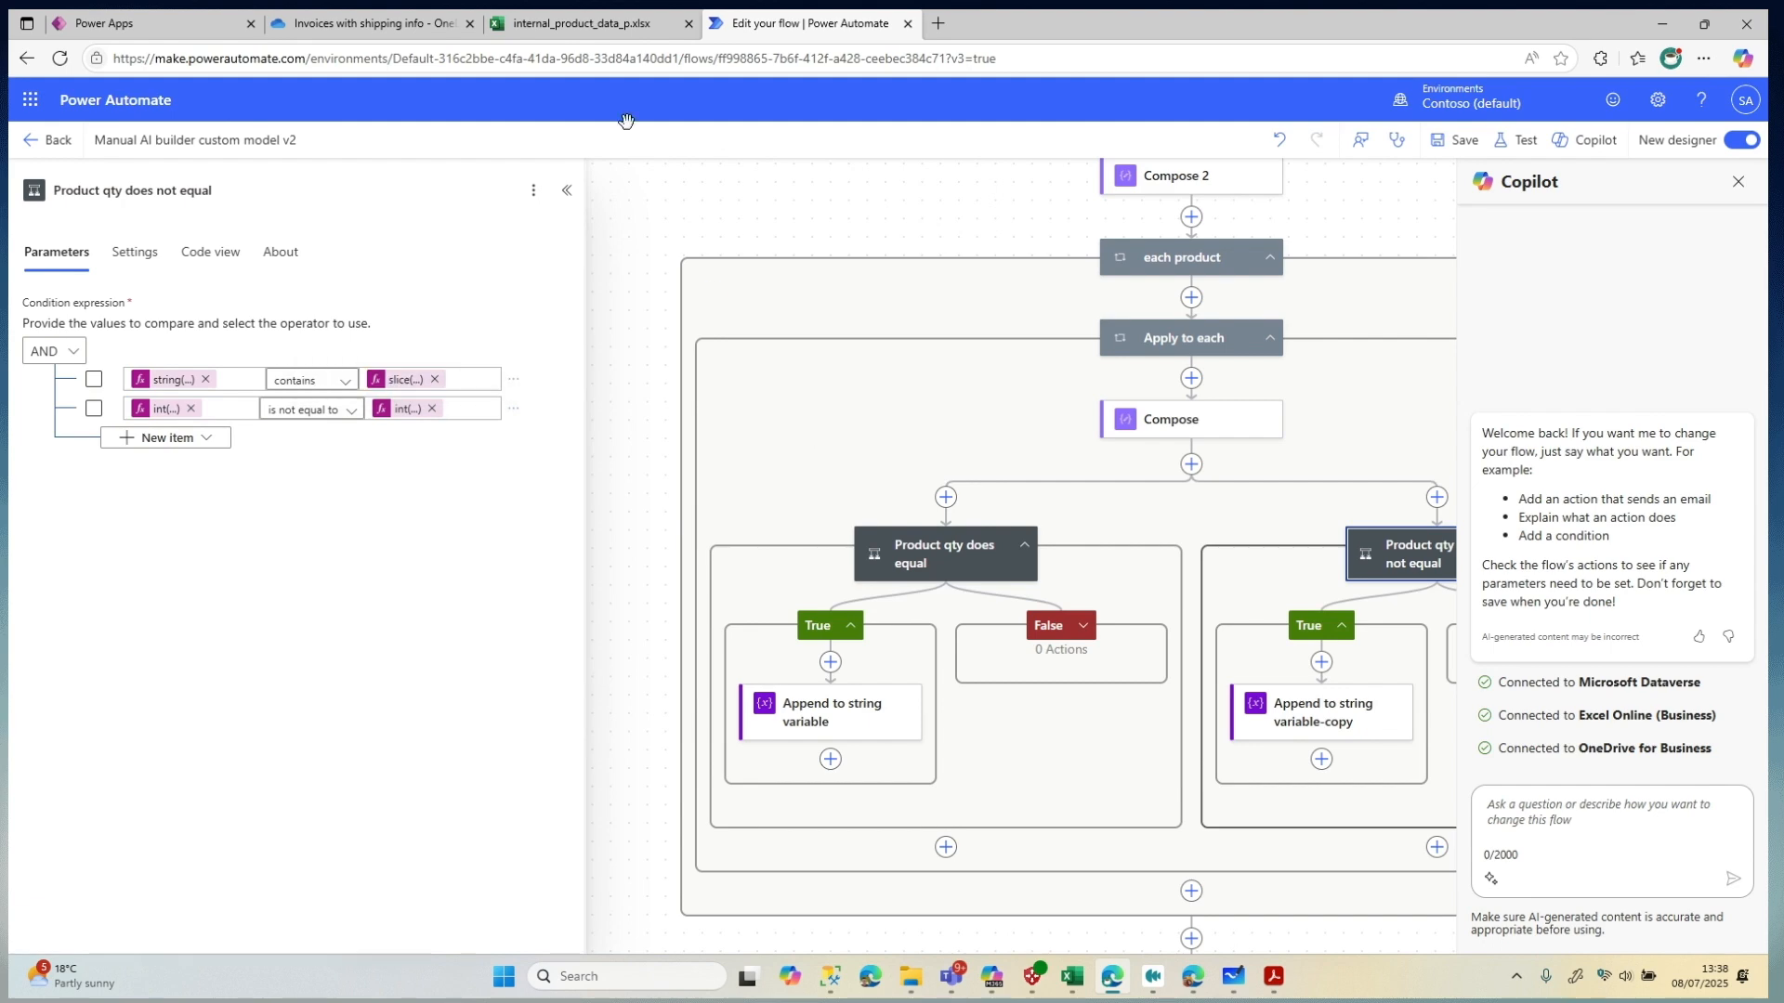
Open compareResultsflat.csv from the OneDrive folder Invoices with shipping info and point out the empty rows below its headers
{"action": "left_click", "coordinate": [399, 19]}
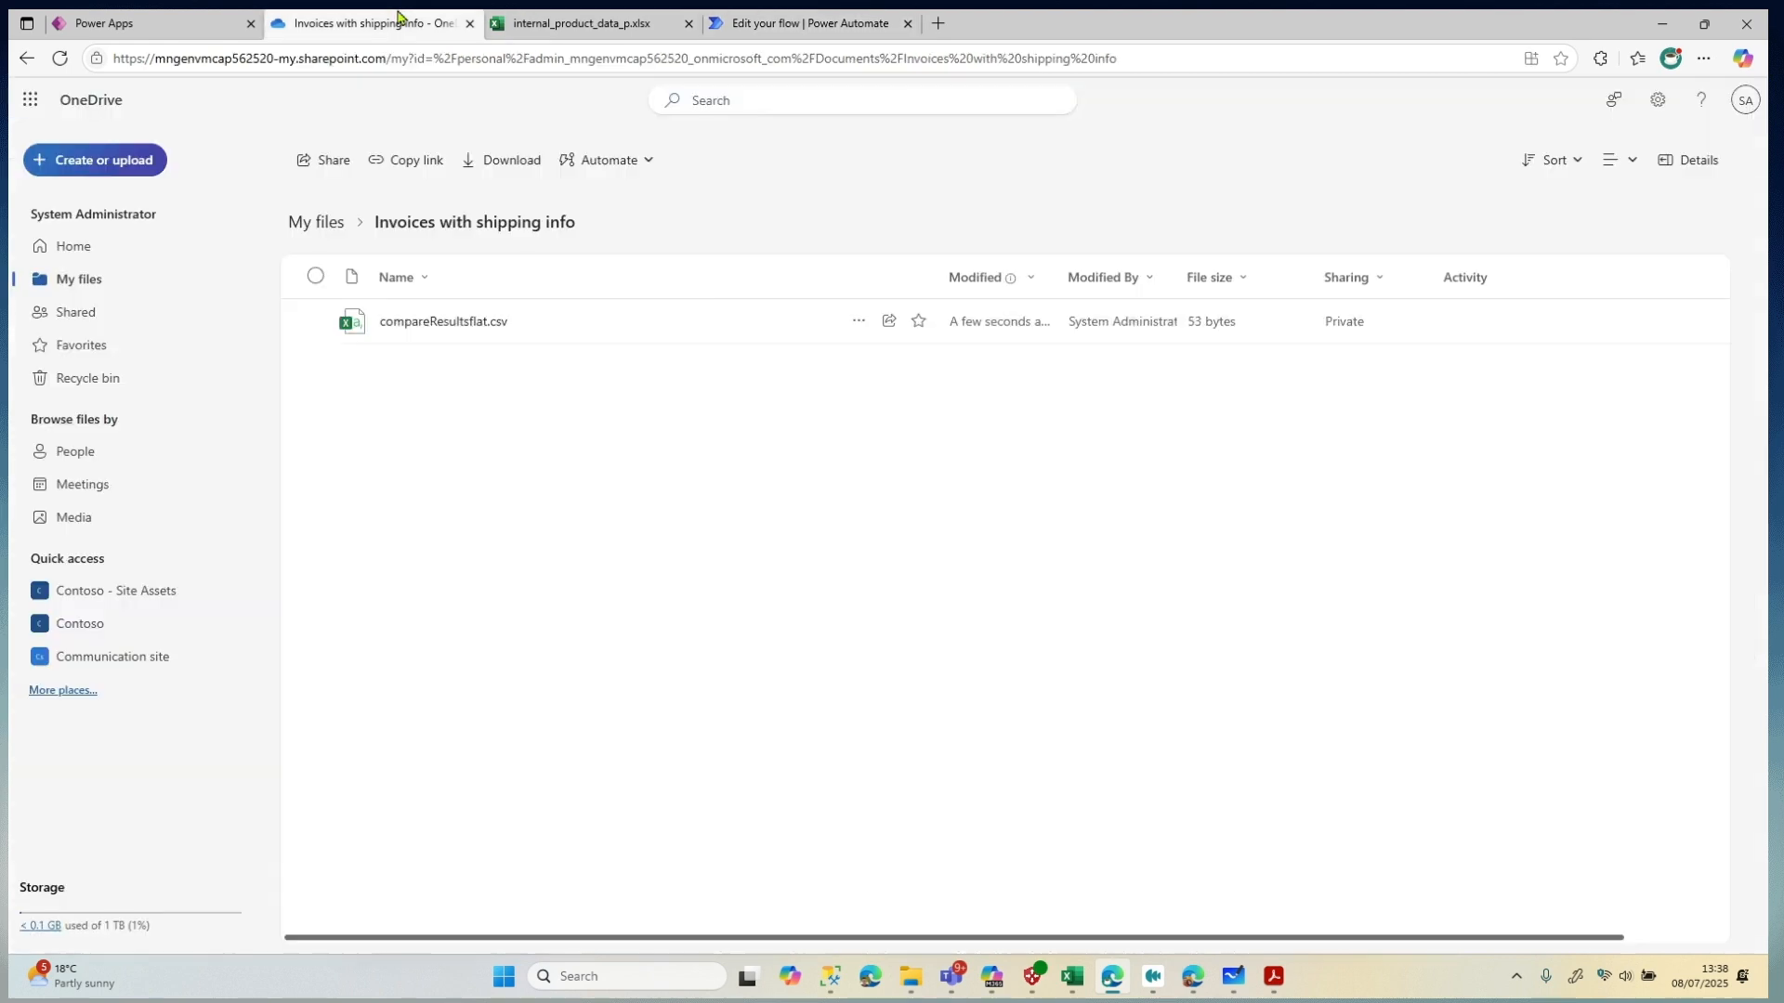
{"action": "left_click", "coordinate": [437, 322]}
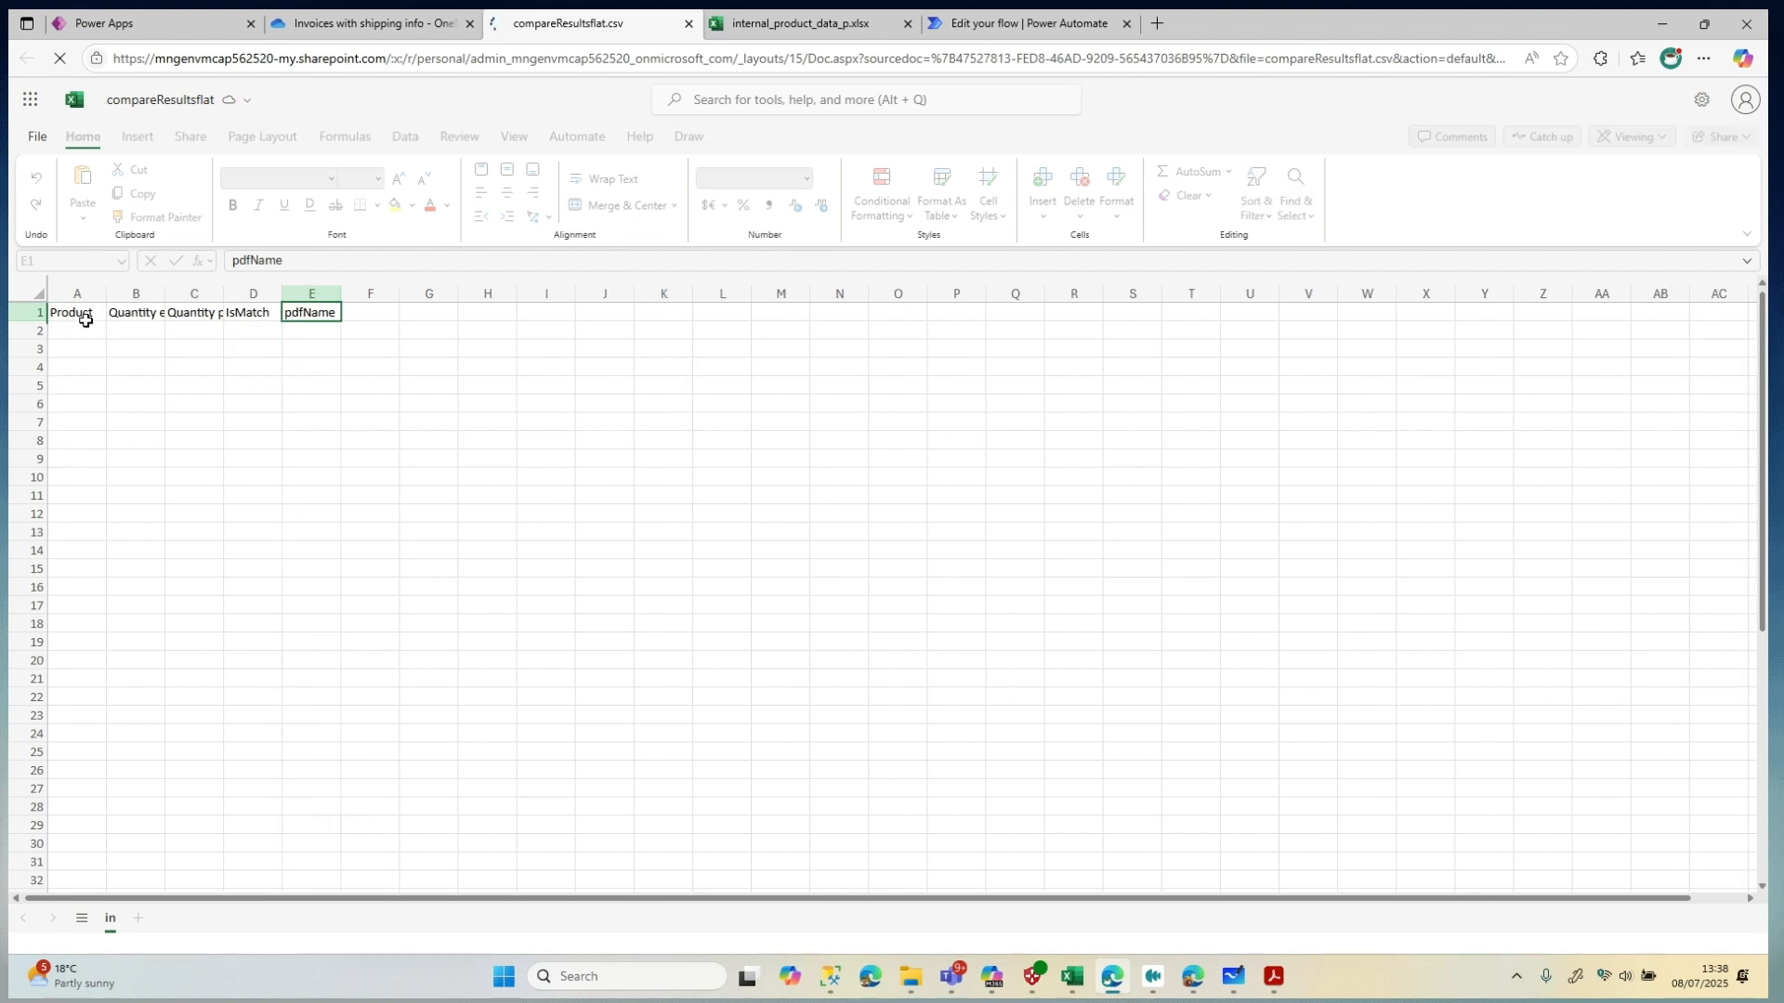
{"action": "left_click_drag", "start_coordinate": [80, 327], "coordinate": [290, 471]}
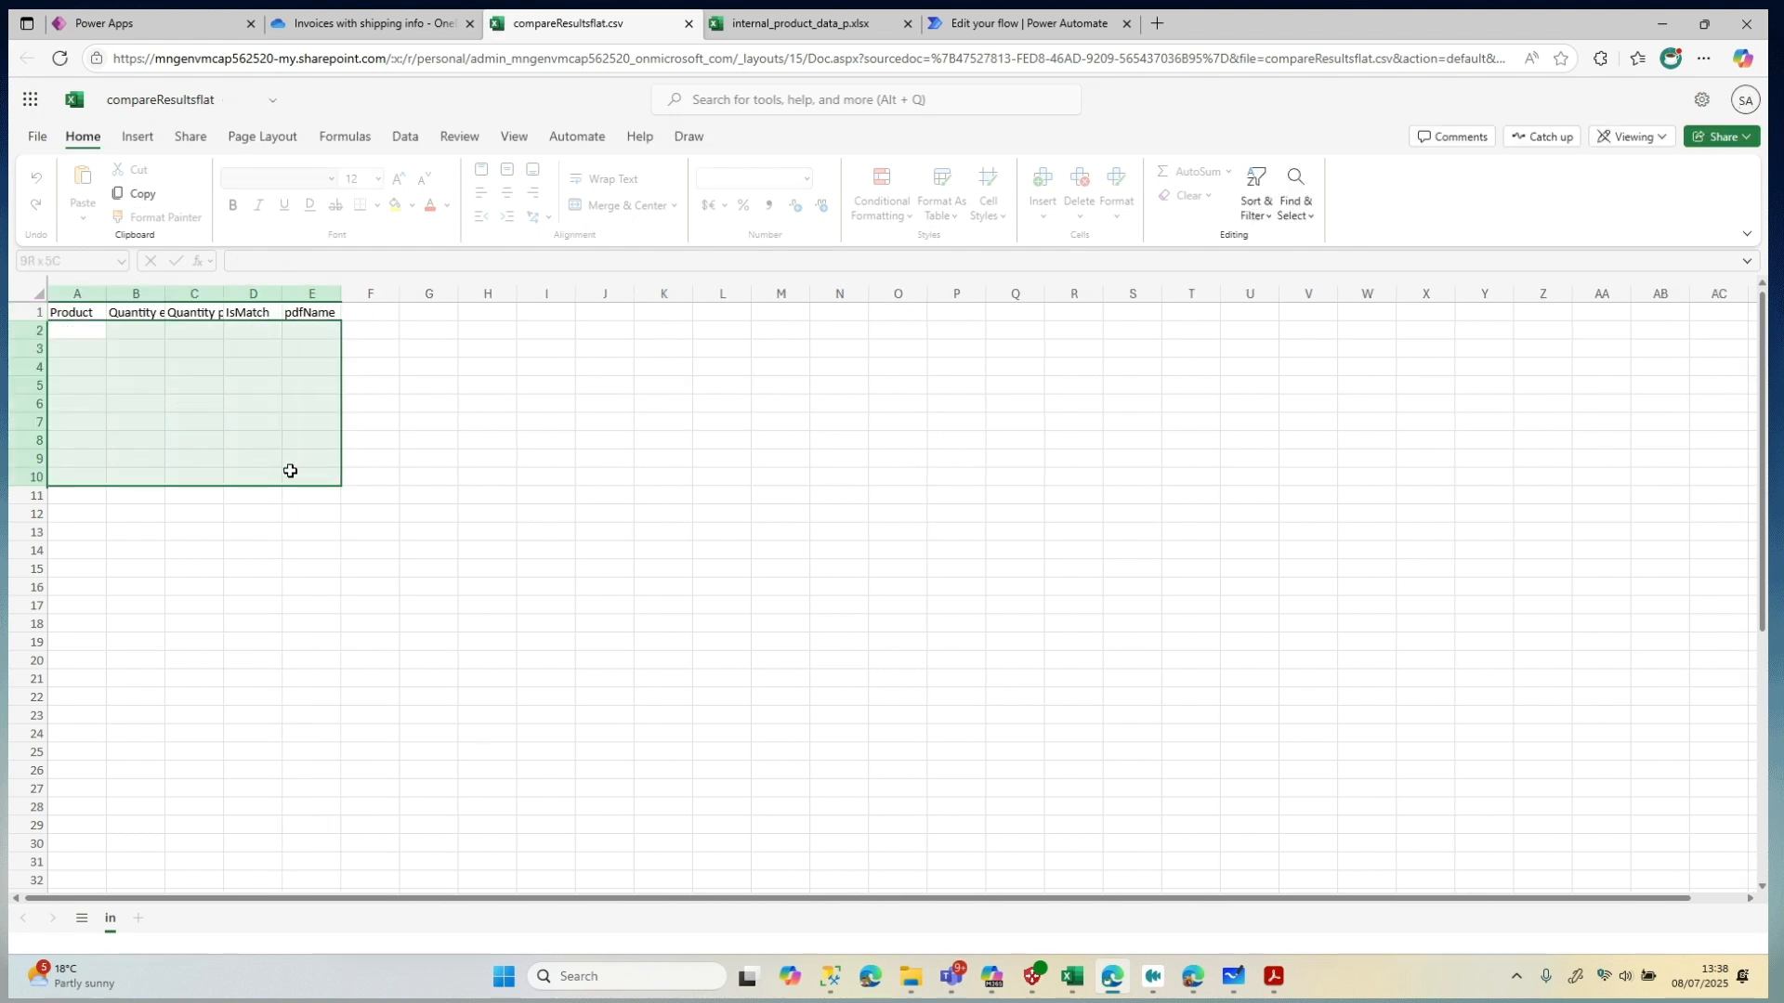
{"action": "left_click", "coordinate": [121, 388]}
{"action": "left_click", "coordinate": [74, 334]}
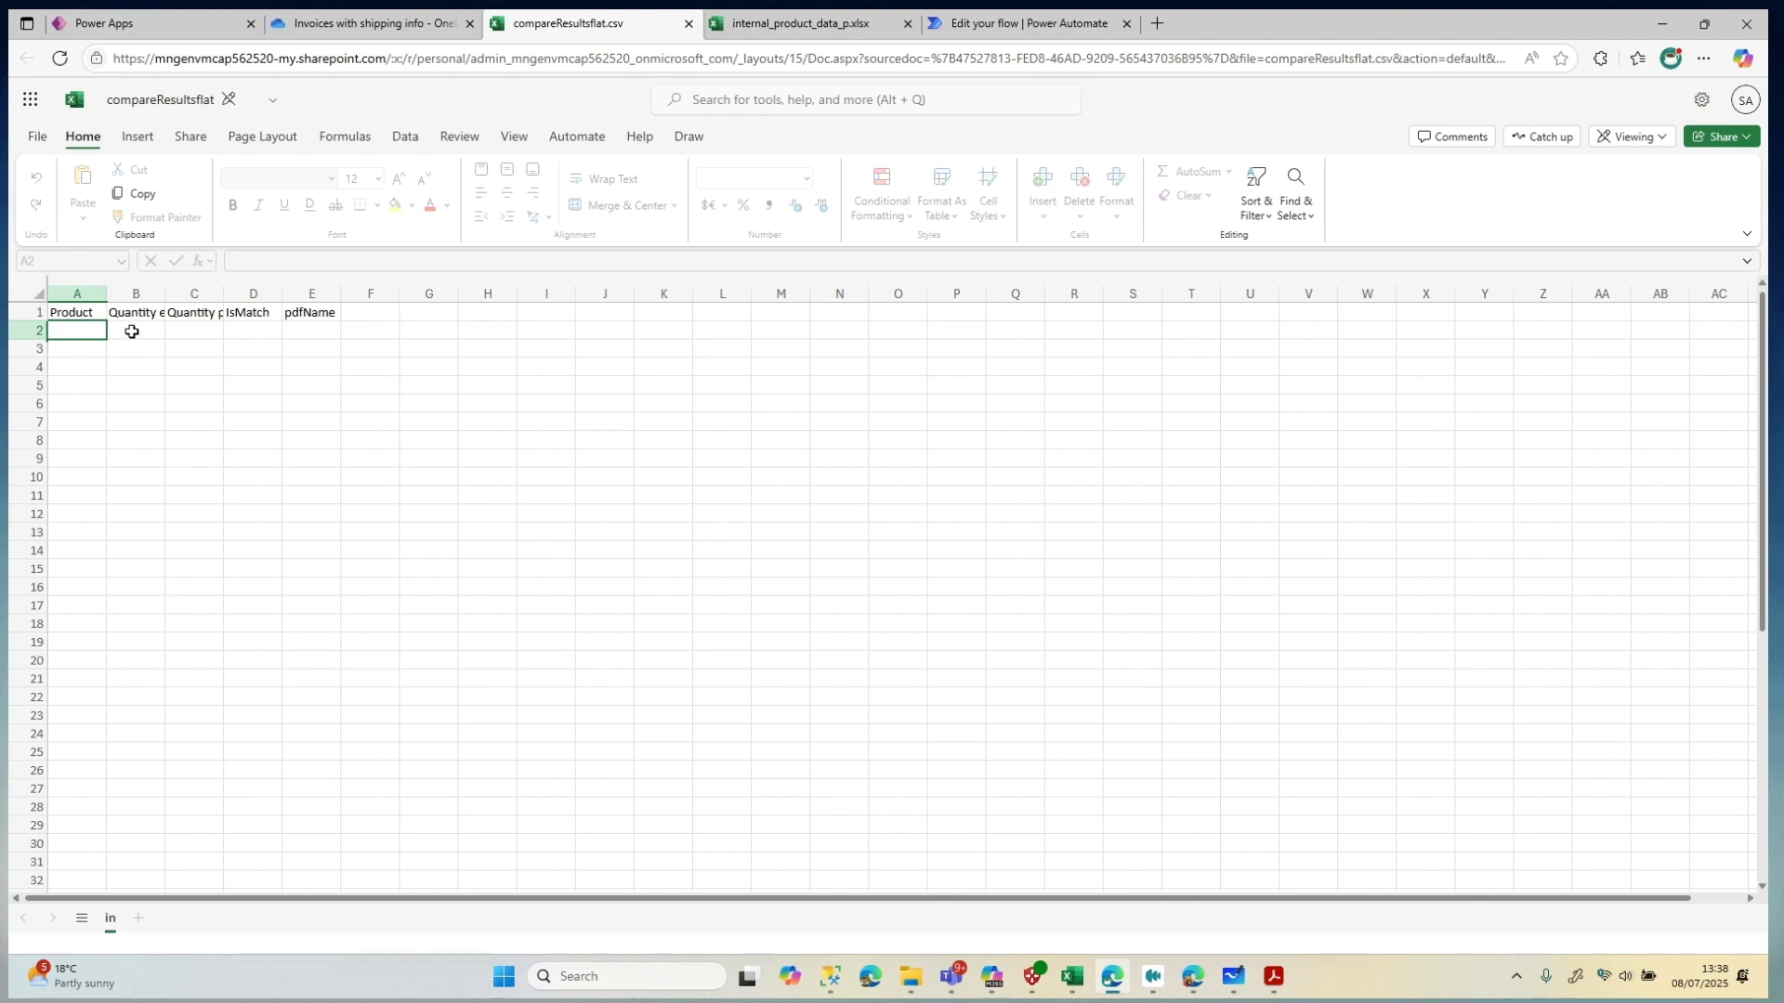
Widen the Quantity excel and Quantity pdf columns to show their full headers, and select a cell below IsMatch
{"action": "left_click", "coordinate": [131, 331]}
{"action": "double_click", "coordinate": [166, 303]}
{"action": "left_click", "coordinate": [227, 304]}
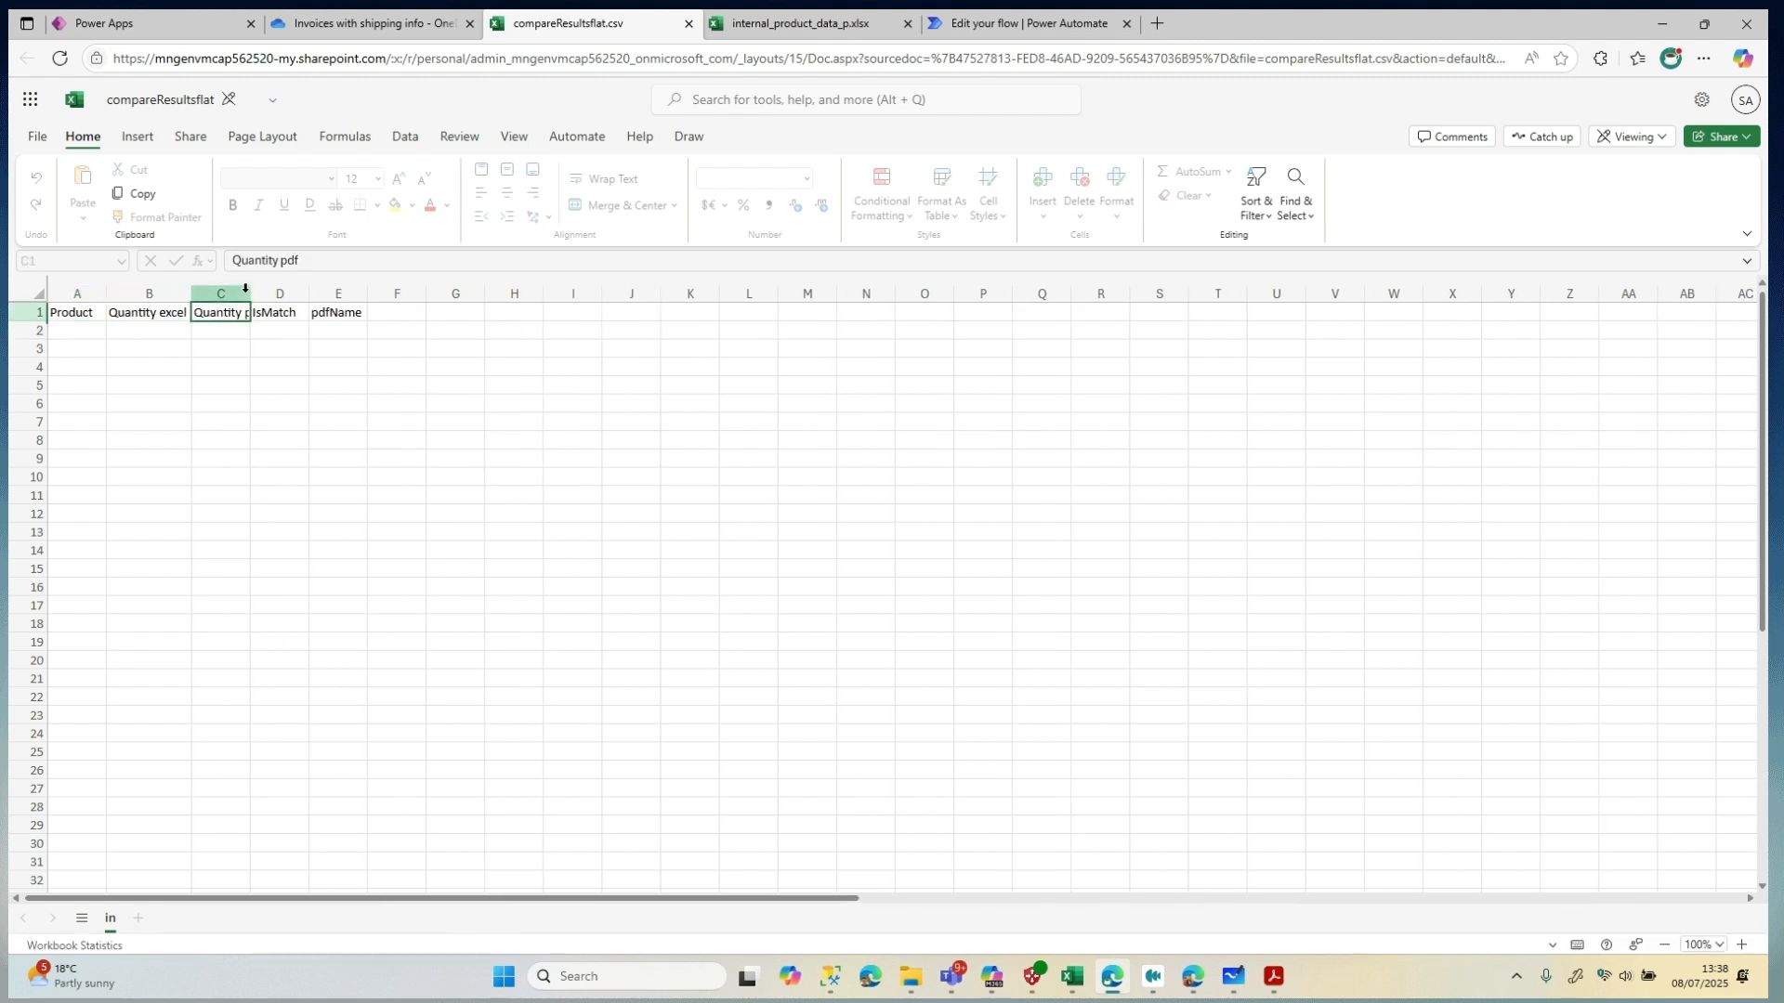
{"action": "left_click", "coordinate": [223, 293]}
{"action": "left_click_drag", "start_coordinate": [251, 293], "coordinate": [309, 293]}
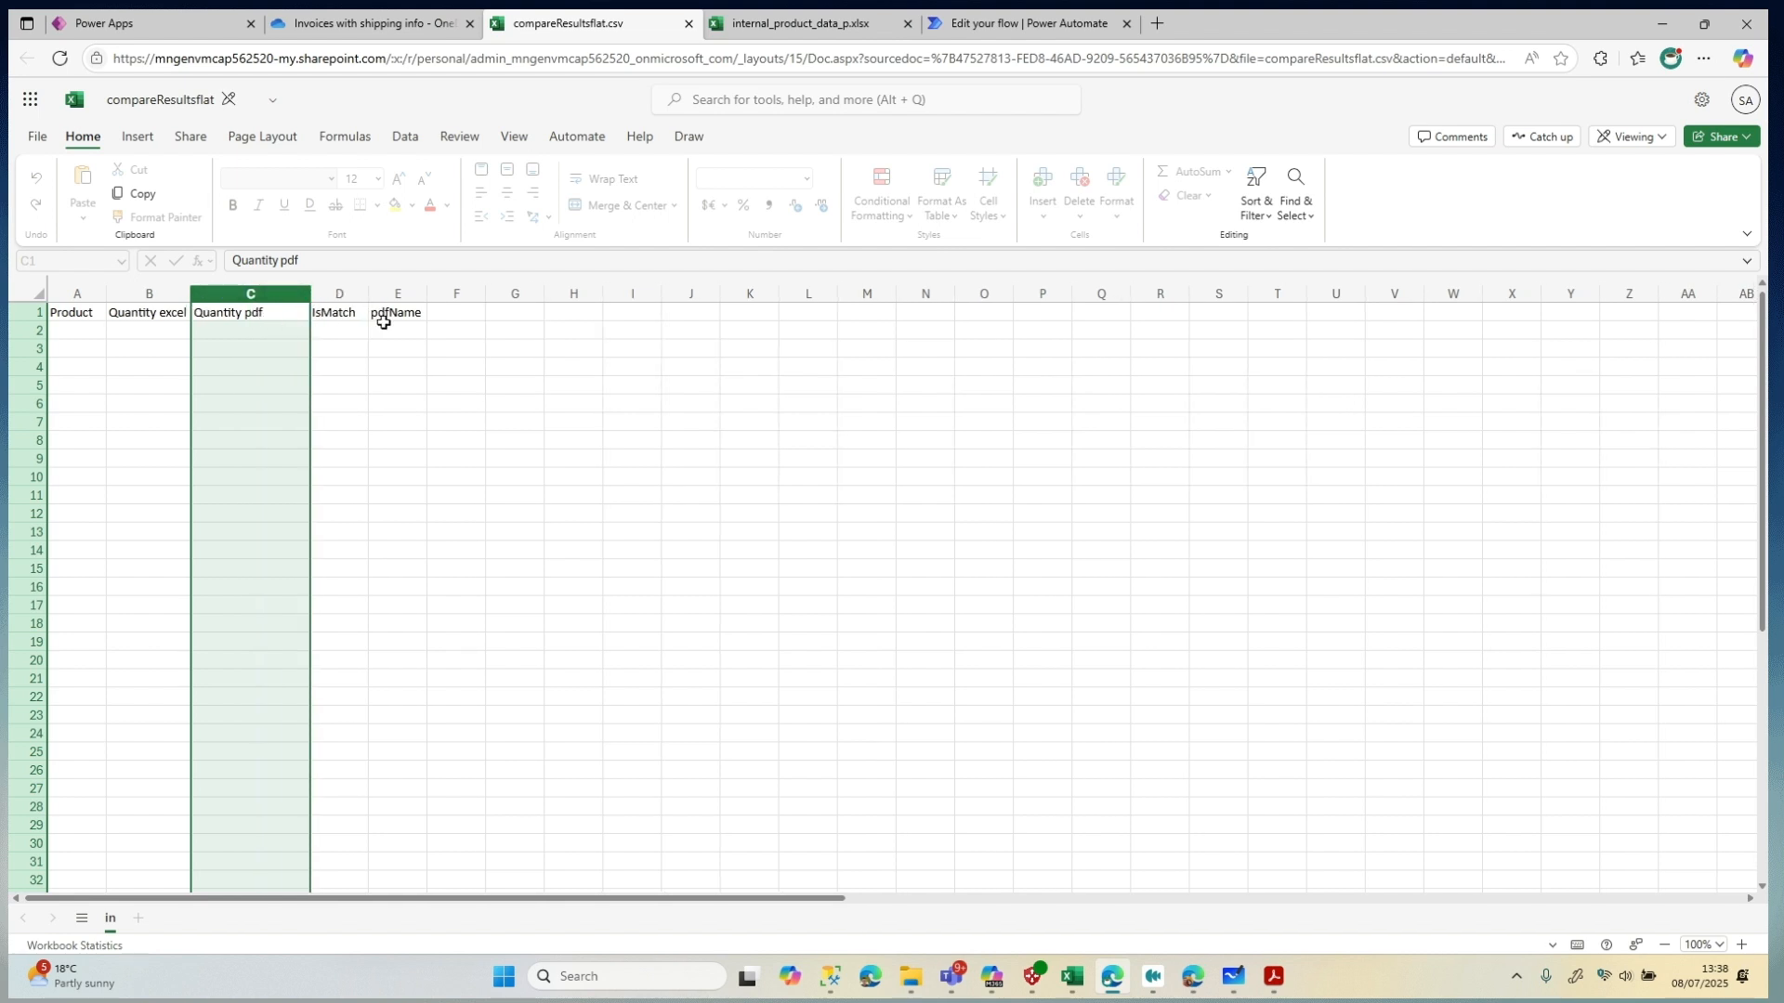
{"action": "left_click", "coordinate": [340, 330]}
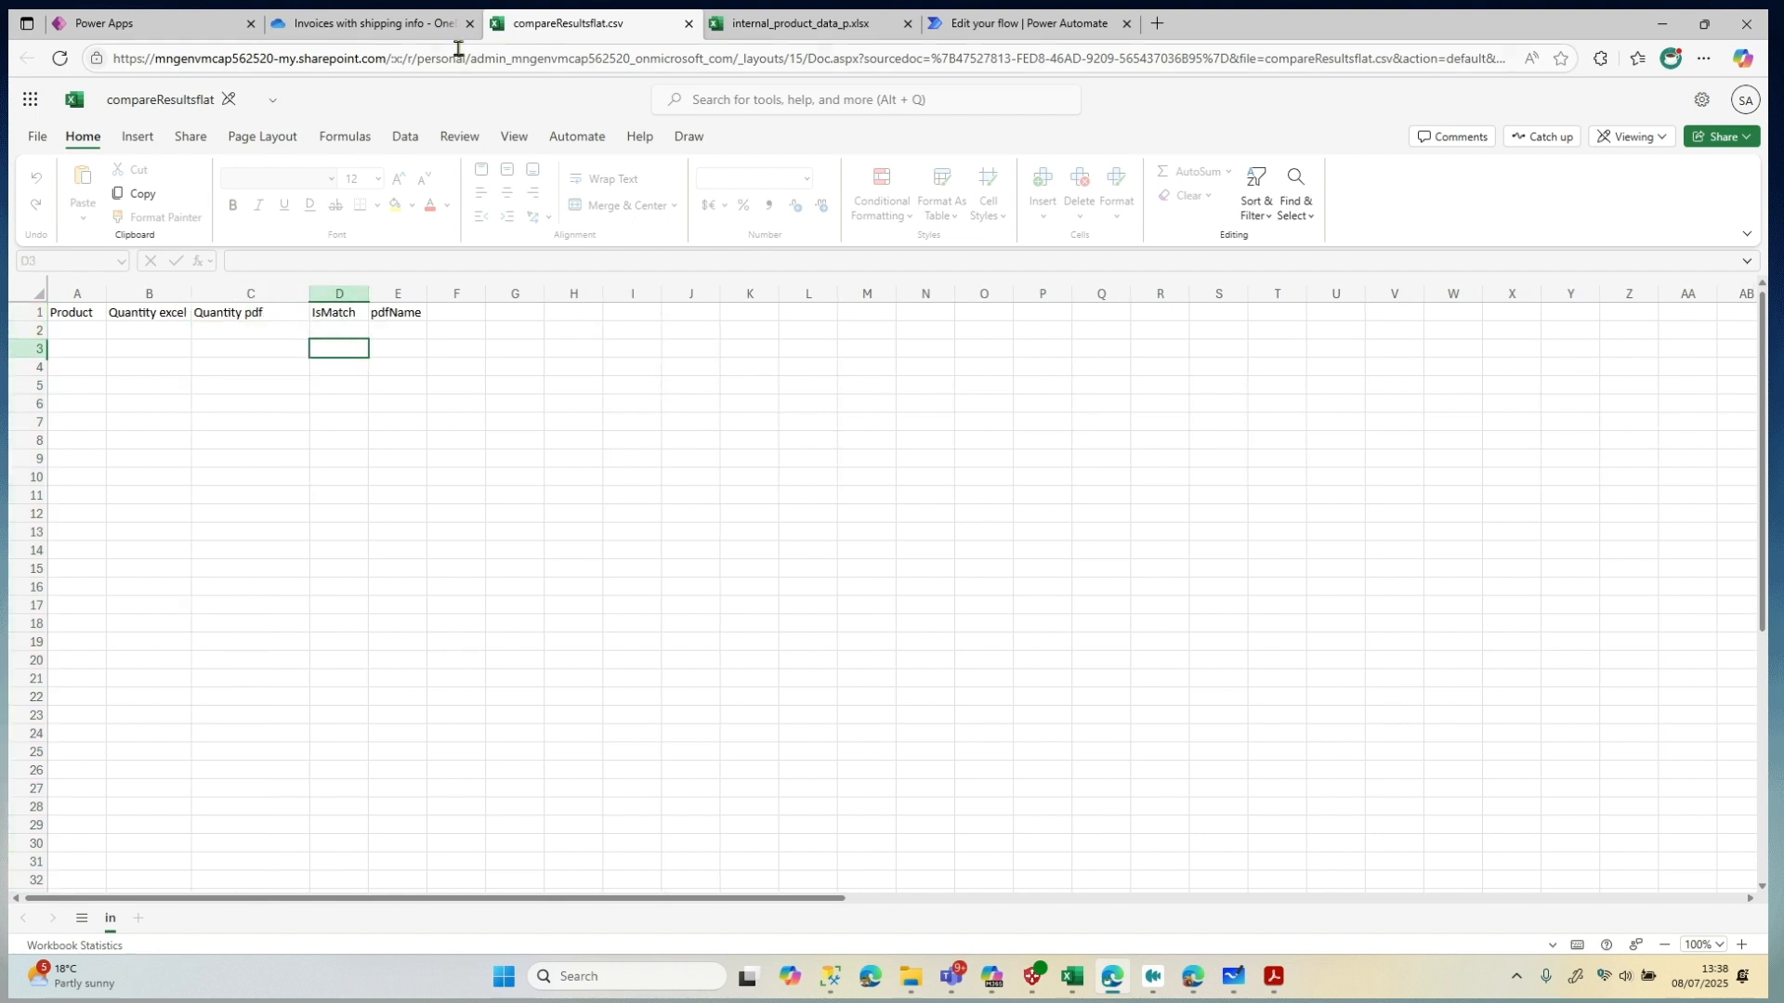
Return to the flow in Power Automate and open the File Content concat expression of the Update file action
{"action": "left_click", "coordinate": [1034, 23]}
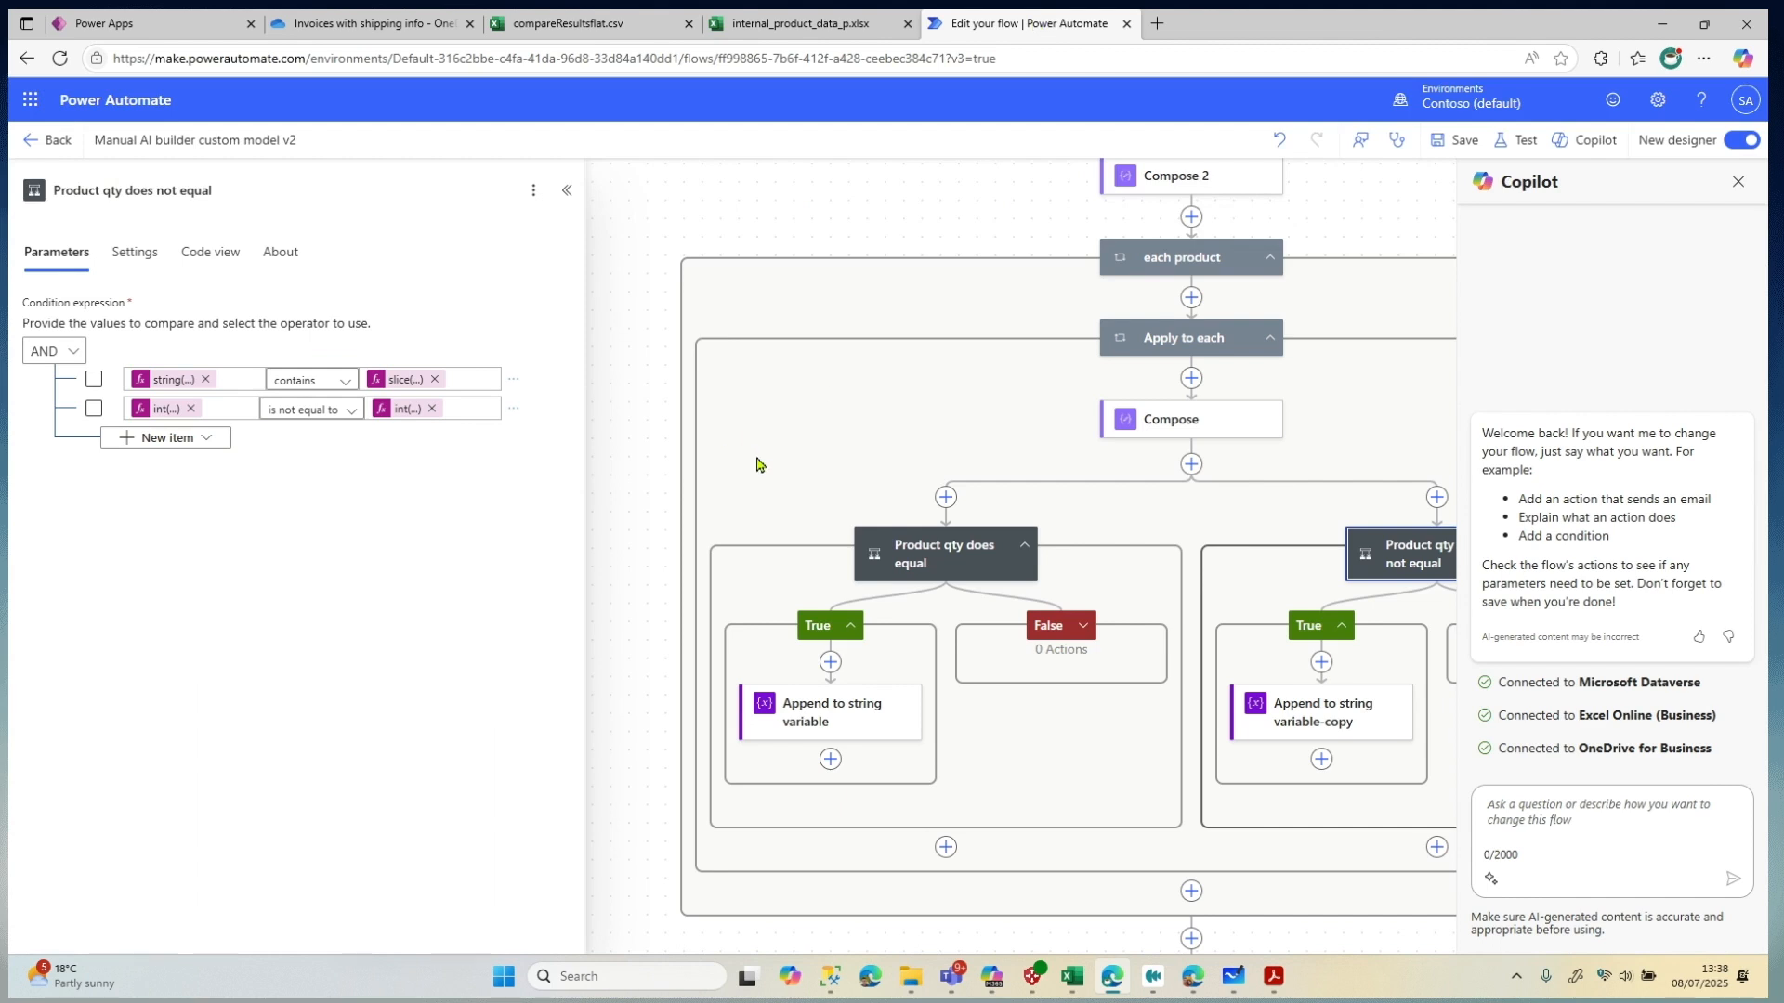
{"action": "scroll", "coordinate": [787, 247], "scroll_direction": "down", "scroll_amount": 1}
{"action": "scroll", "coordinate": [787, 247], "scroll_direction": "down", "scroll_amount": 3}
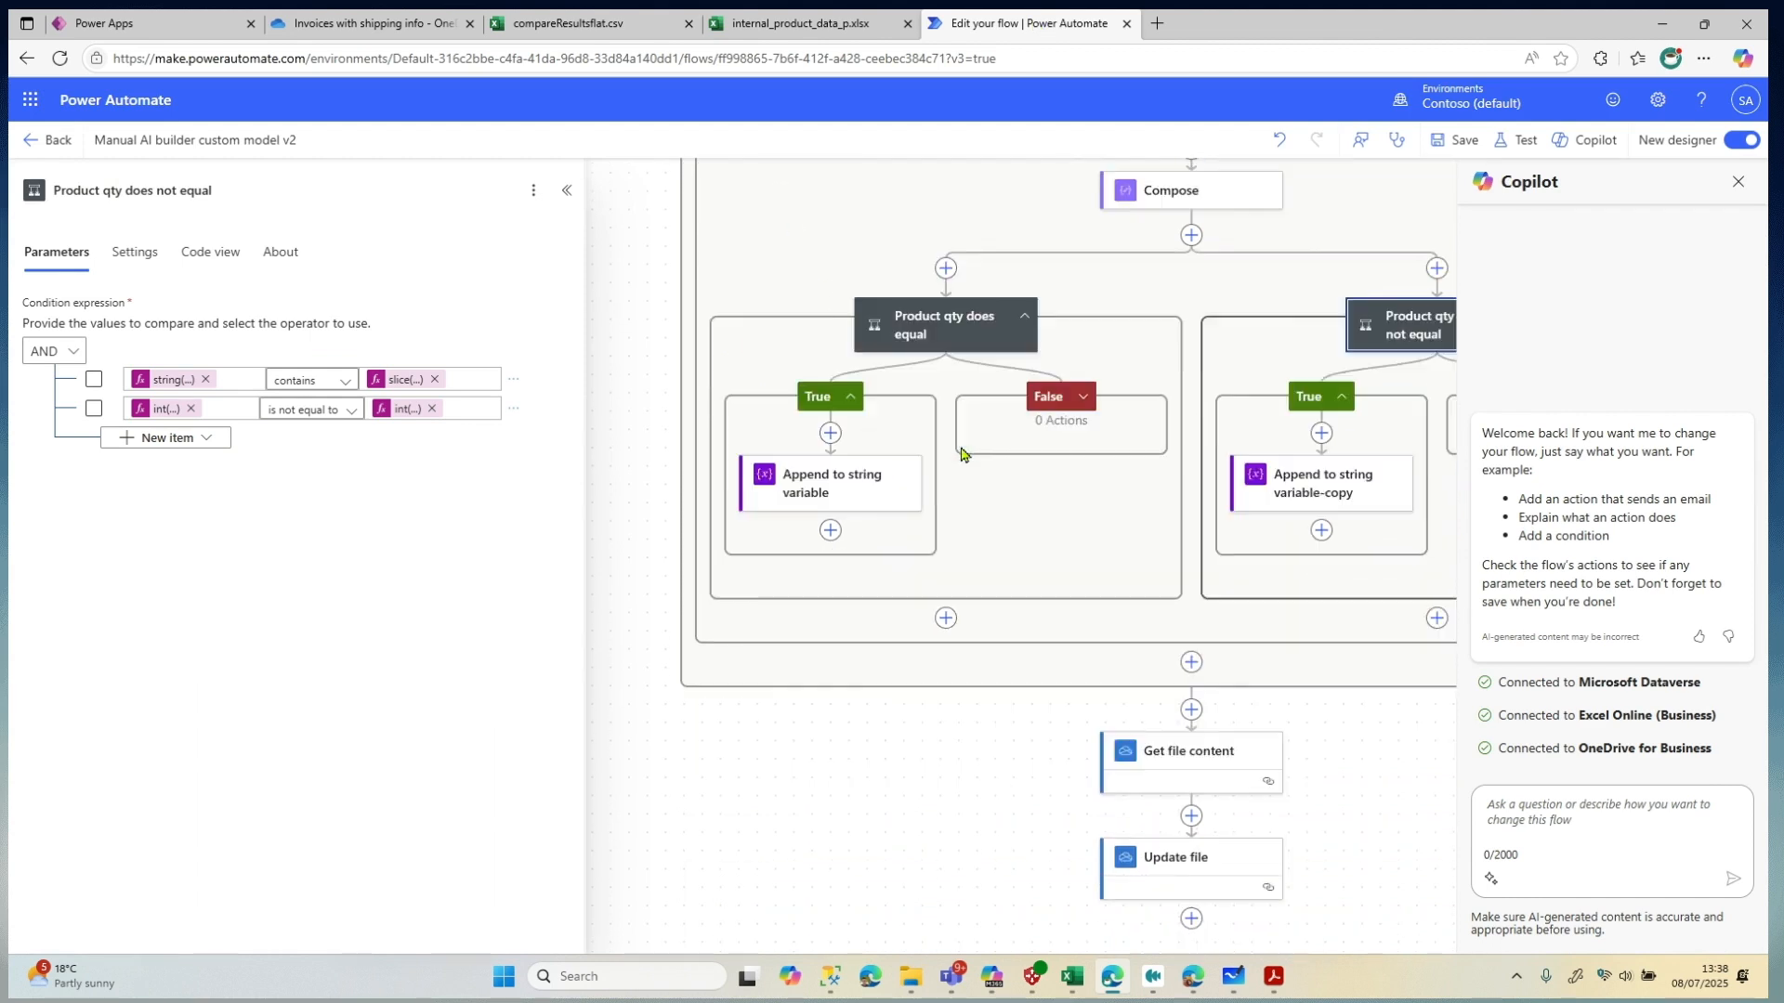
{"action": "left_click", "coordinate": [1209, 637]}
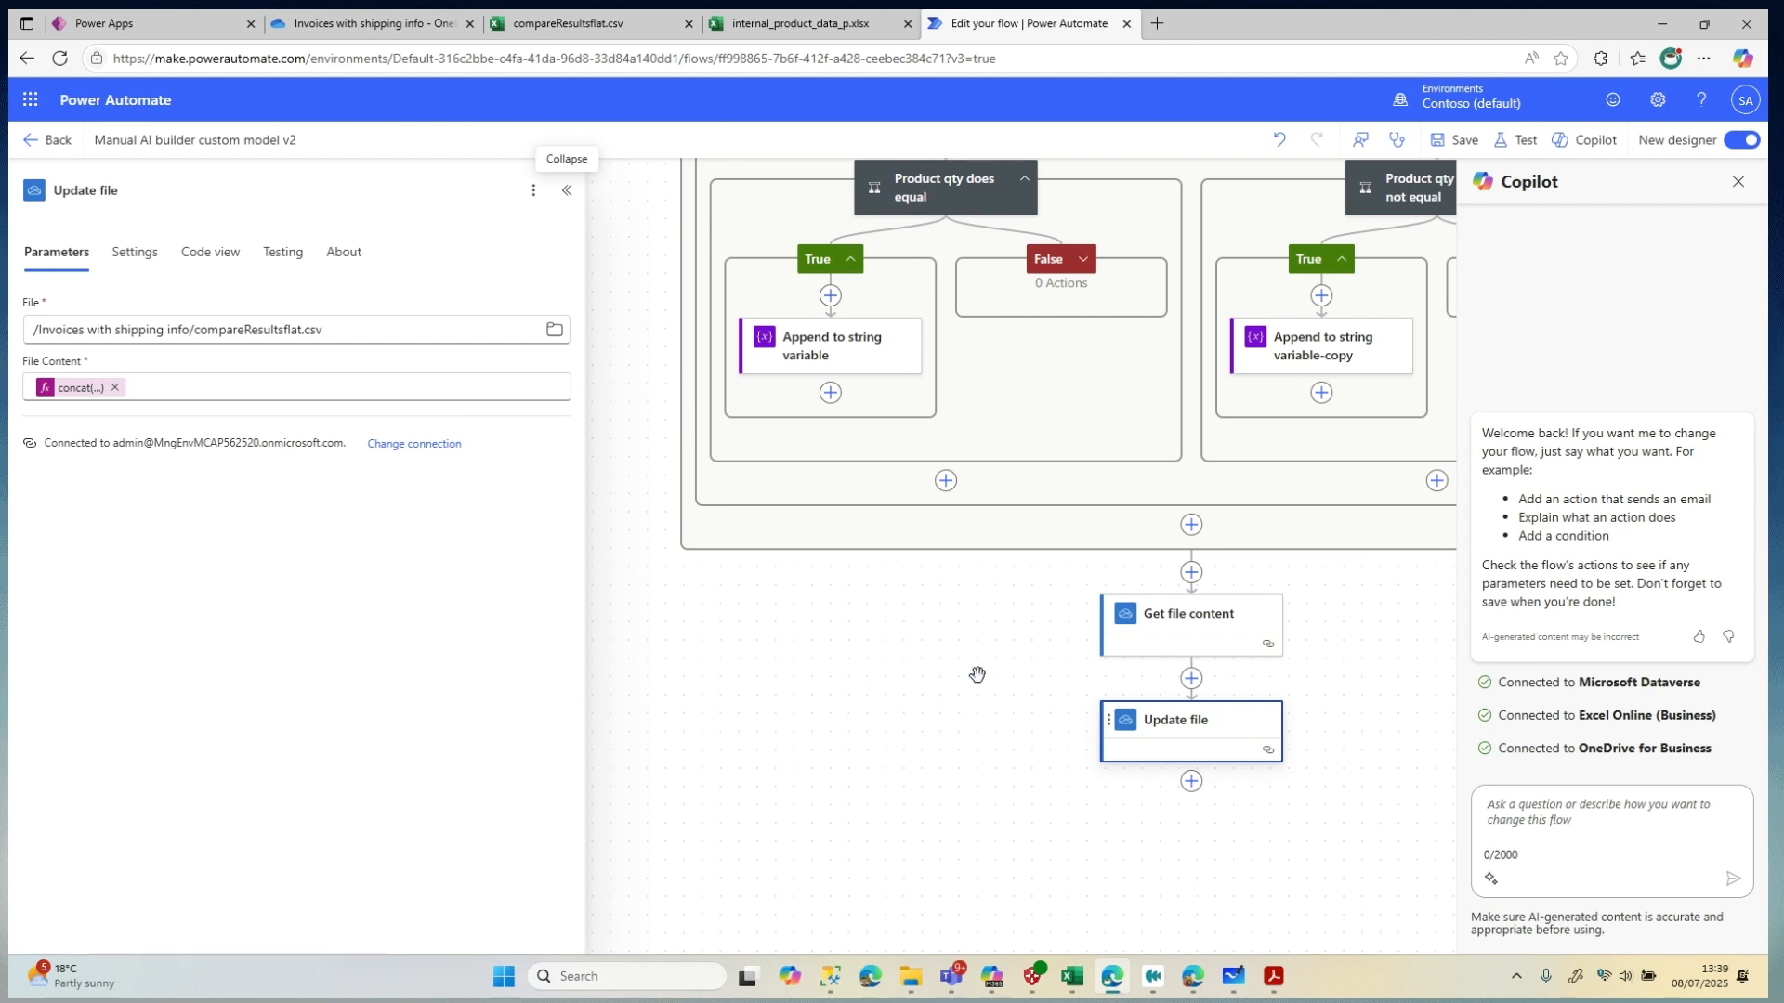
{"action": "left_click", "coordinate": [83, 402]}
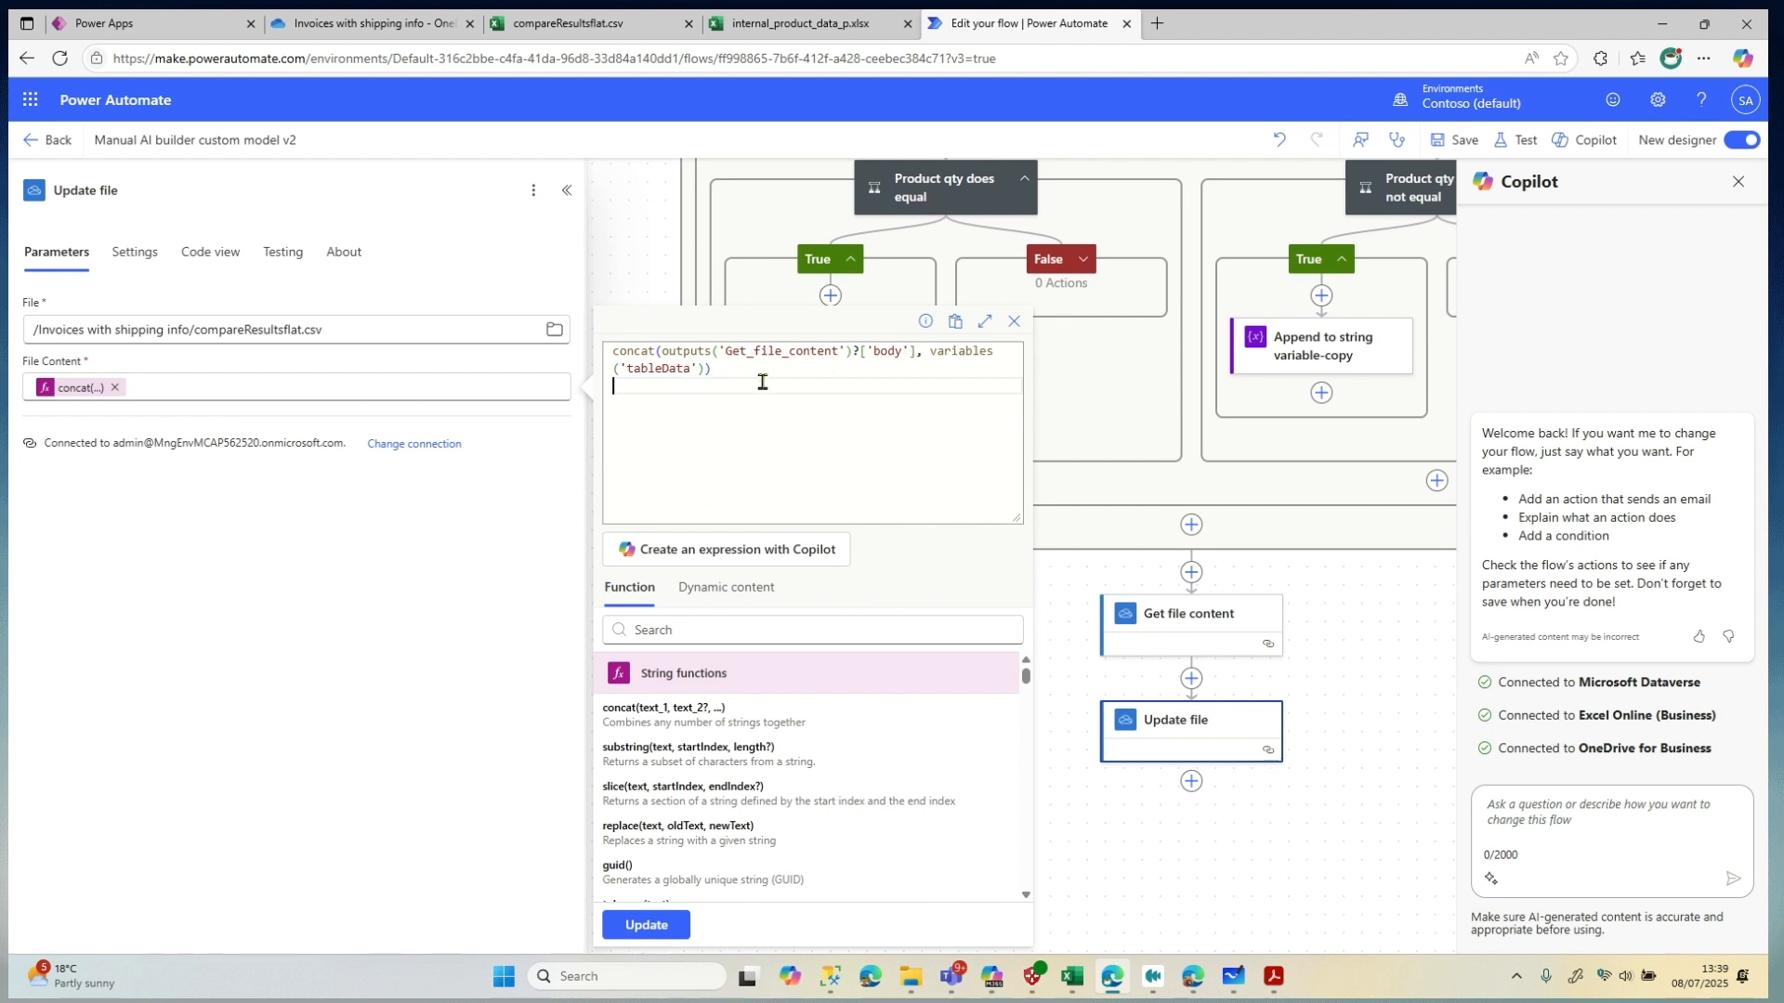
Point out the Get_file_content output and the tableData variable in the Update file action's concat expression
{"action": "left_click_drag", "start_coordinate": [762, 381], "coordinate": [626, 354]}
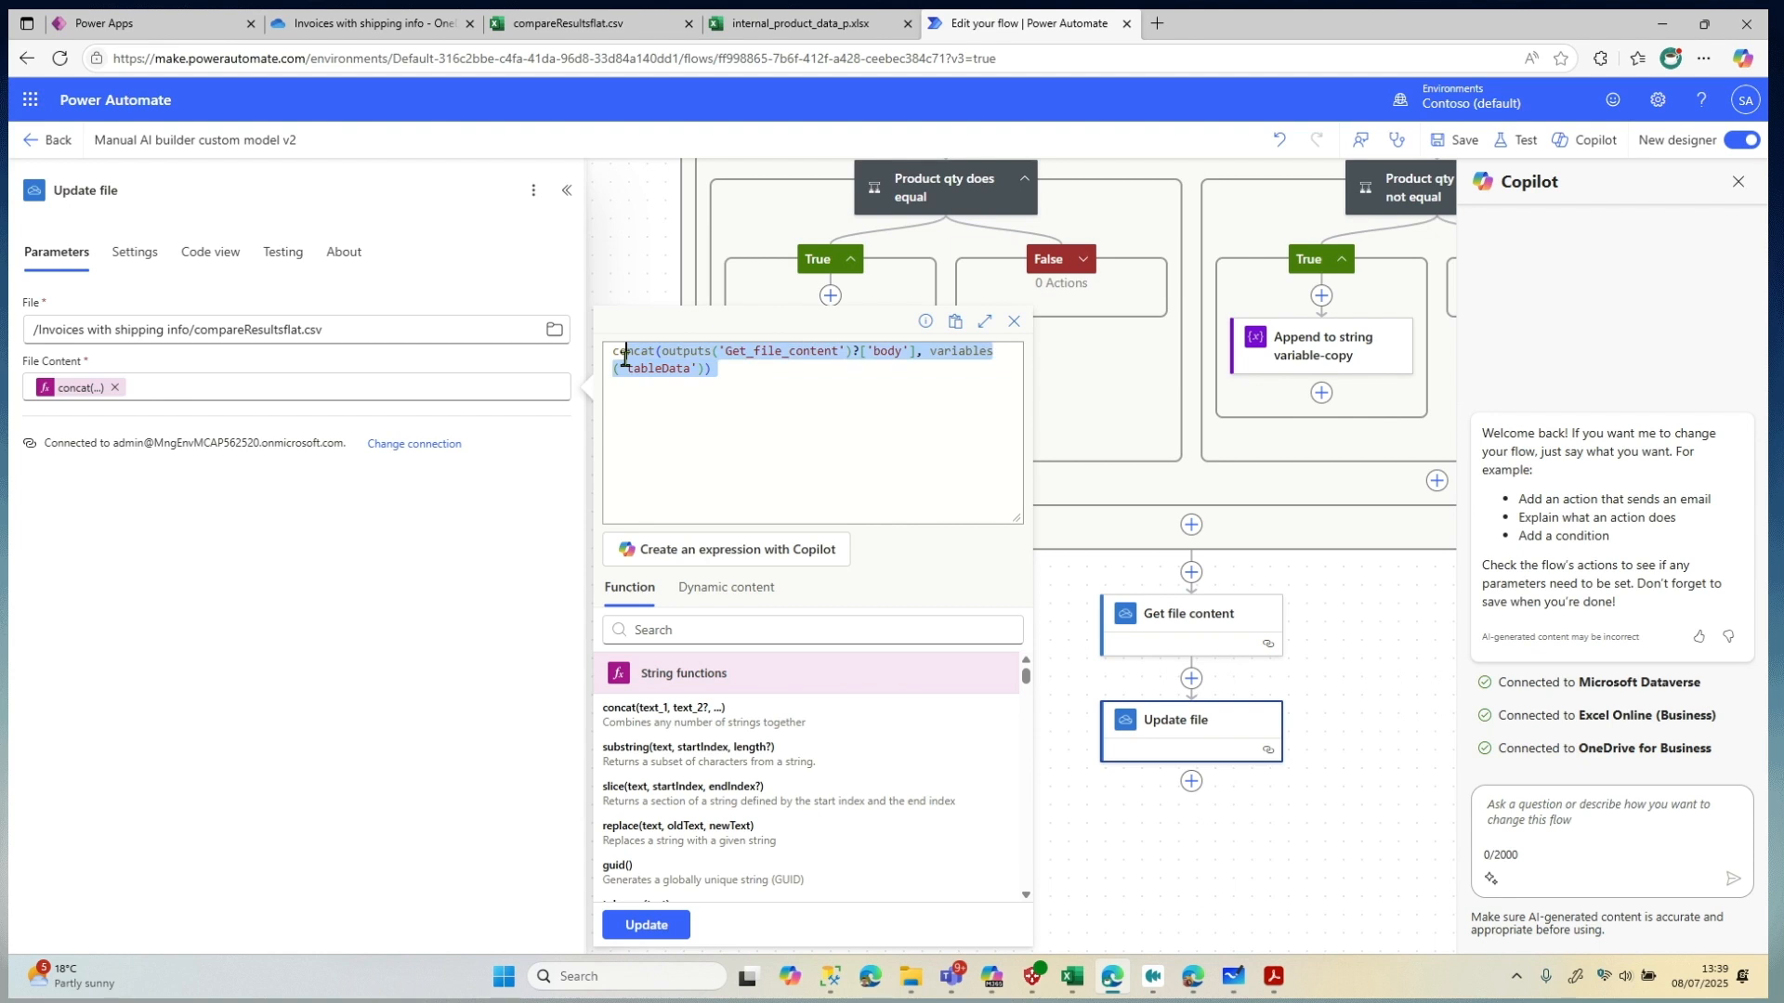
{"action": "left_click", "coordinate": [634, 357]}
{"action": "double_click", "coordinate": [779, 358]}
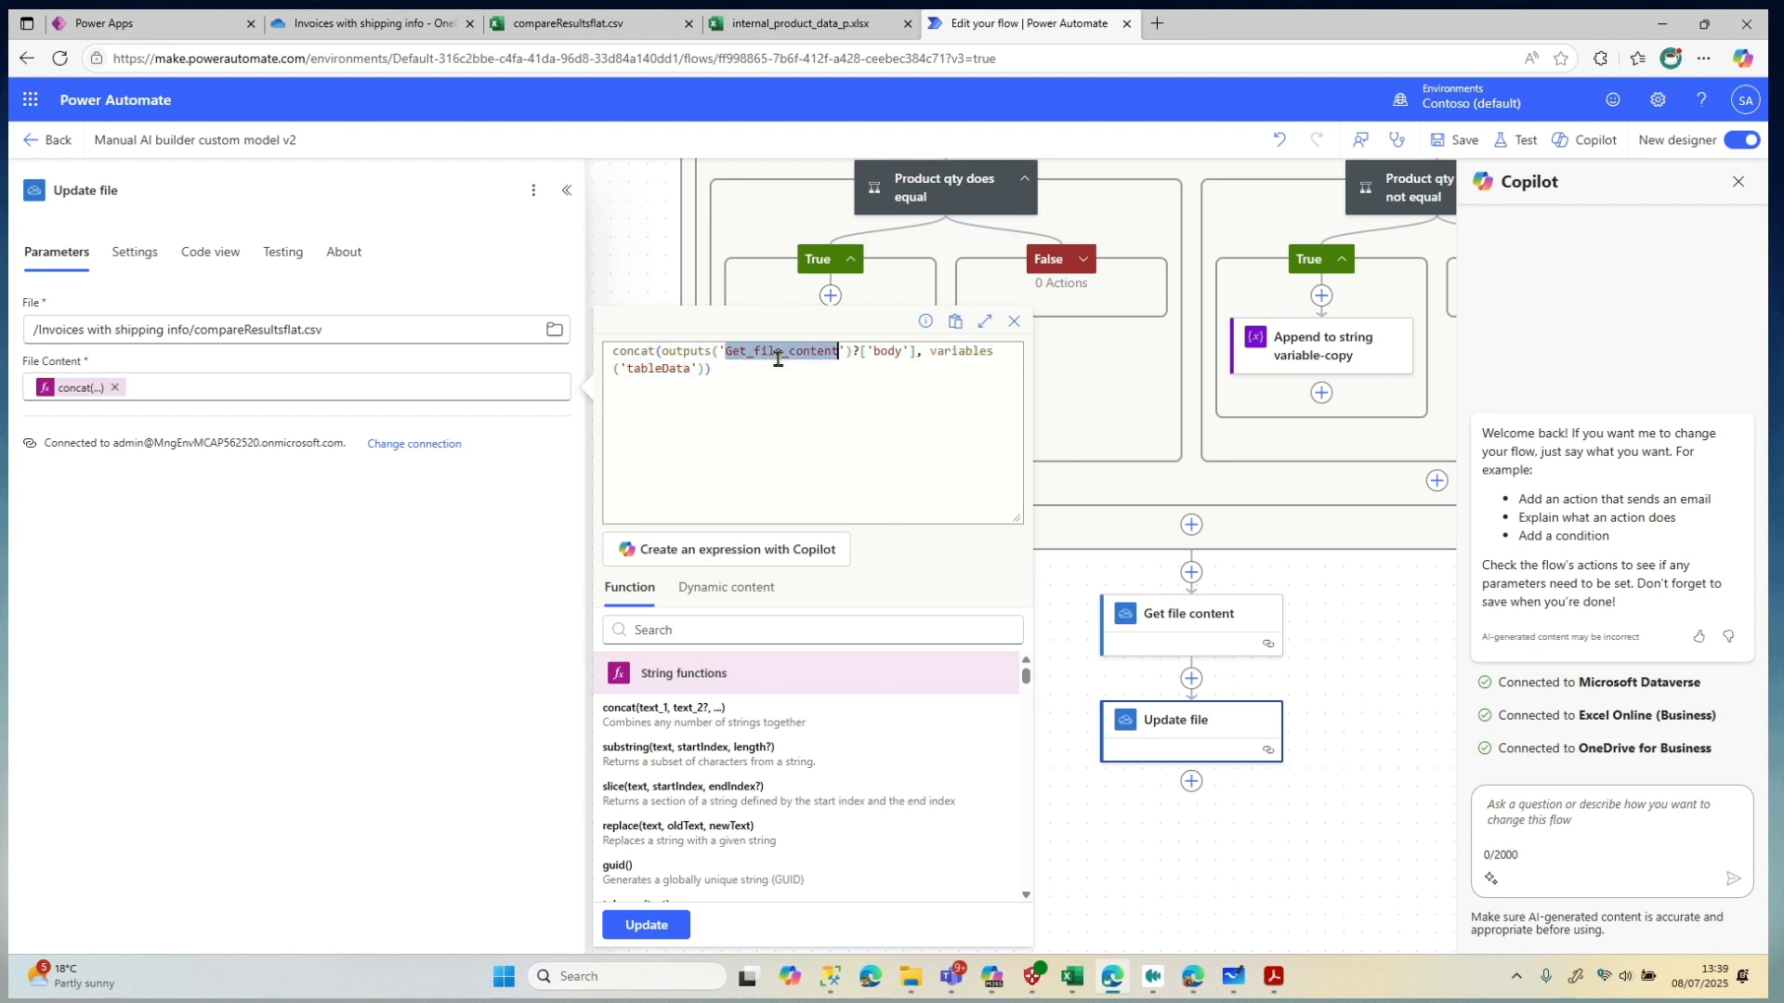
{"action": "left_click", "coordinate": [778, 374]}
{"action": "left_click_drag", "start_coordinate": [778, 373], "coordinate": [615, 370]}
{"action": "left_click", "coordinate": [757, 391]}
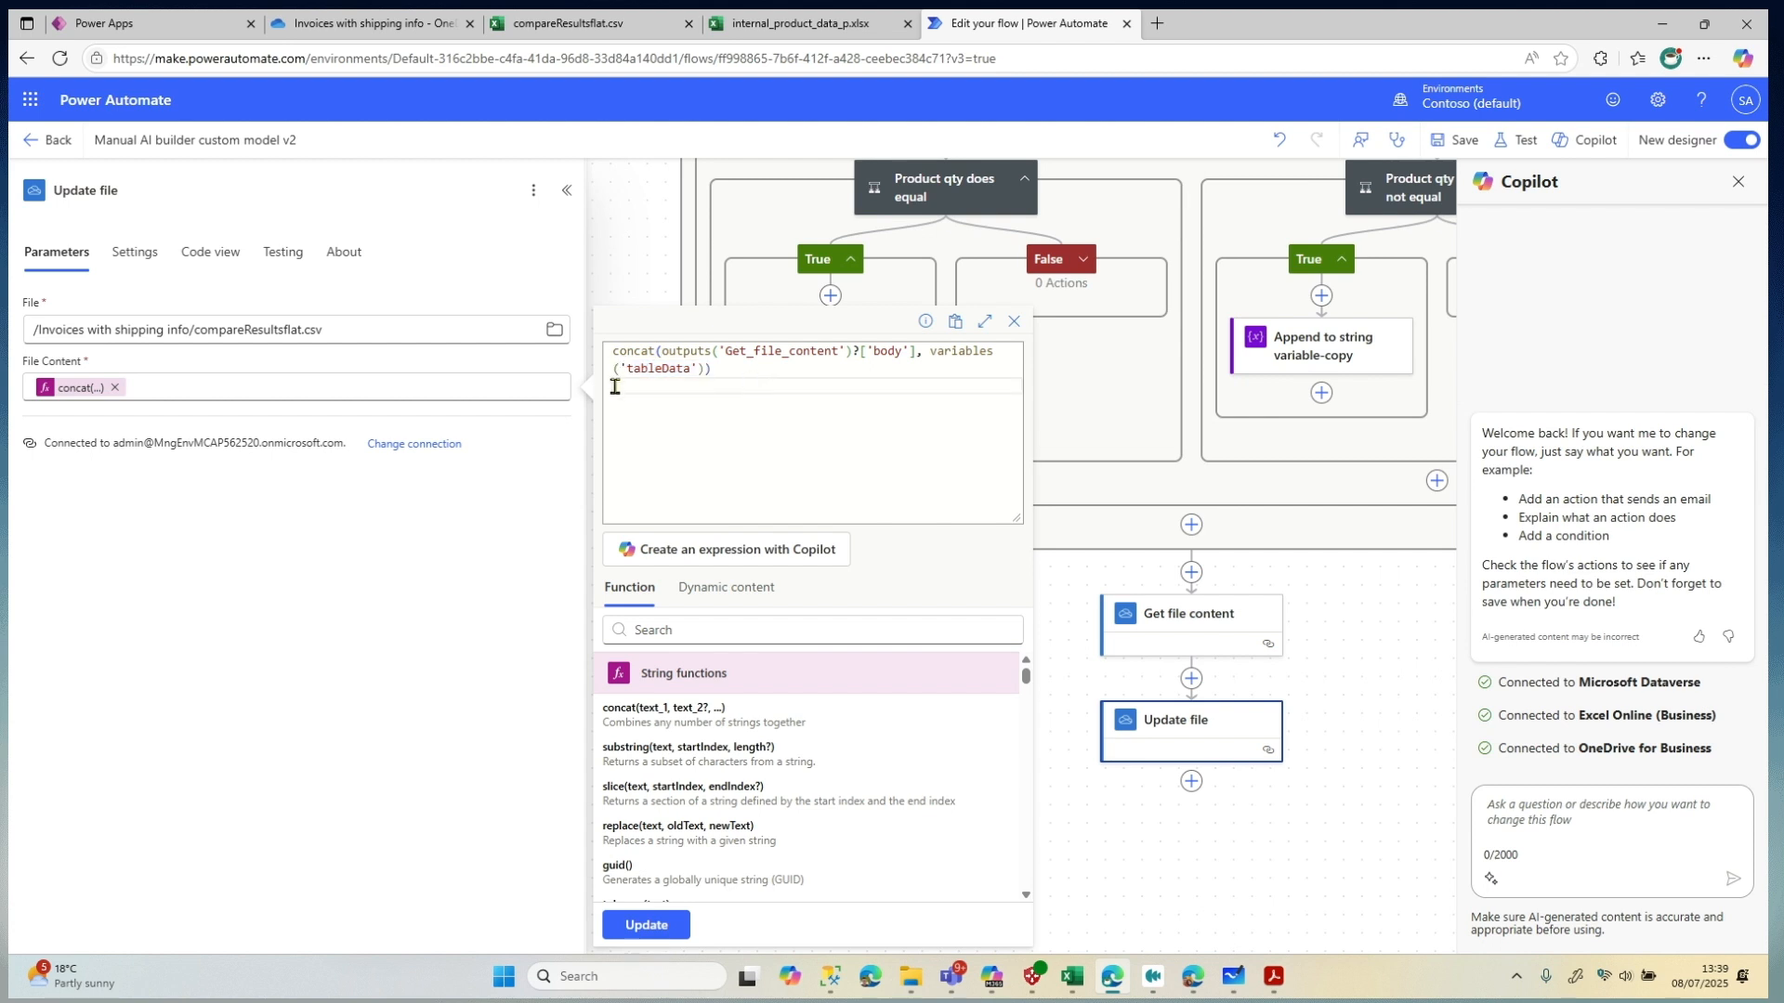
{"action": "double_click", "coordinate": [655, 368]}
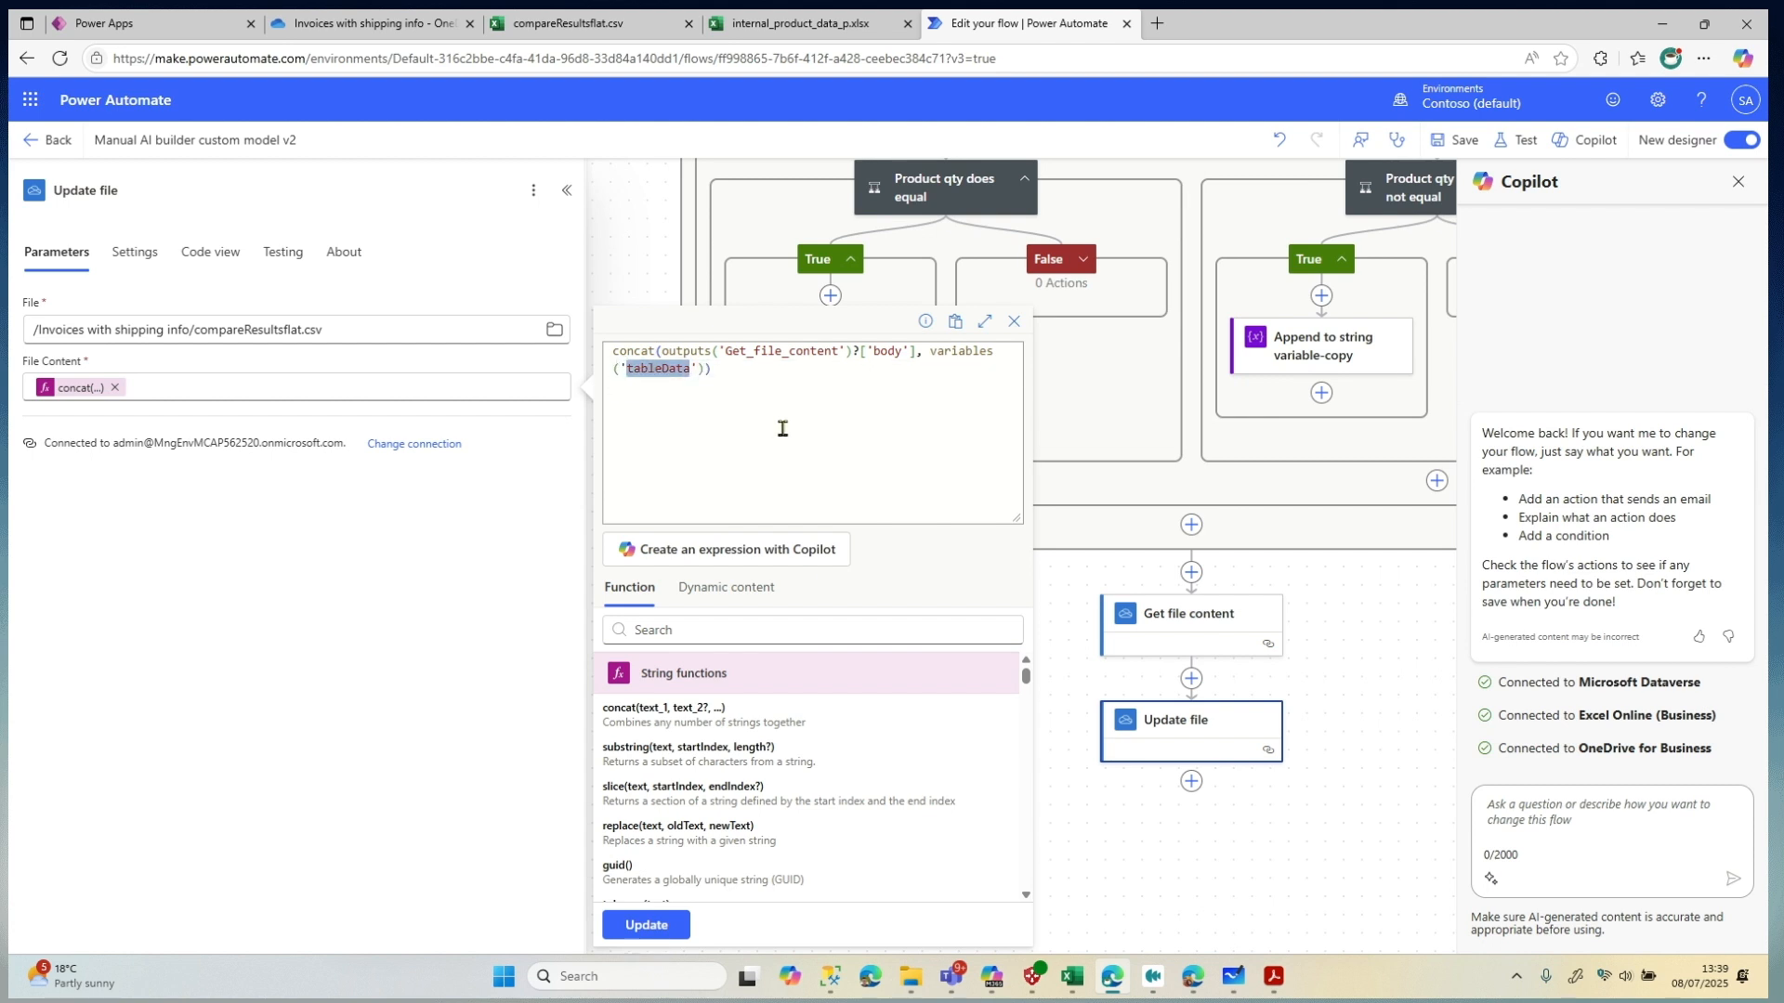
Close the expression editor, action details and Copilot pane, and return to the start of the flow
{"action": "left_click", "coordinate": [1344, 785]}
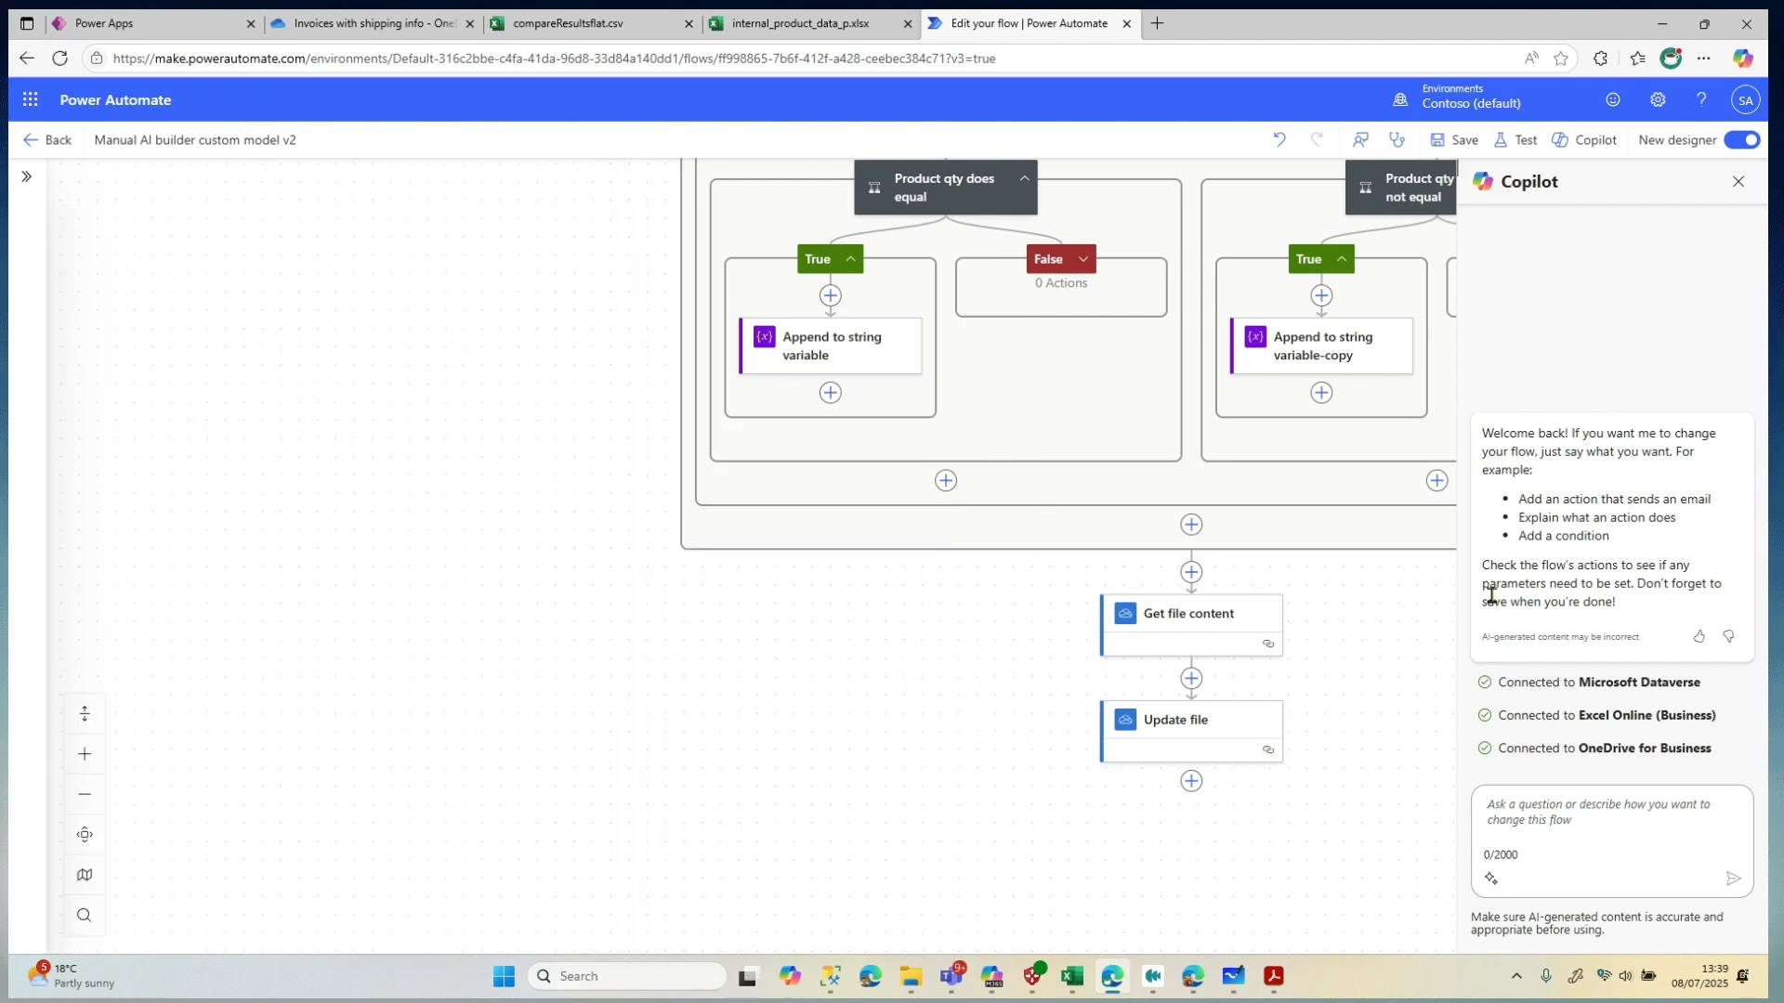
{"action": "left_click", "coordinate": [1738, 186]}
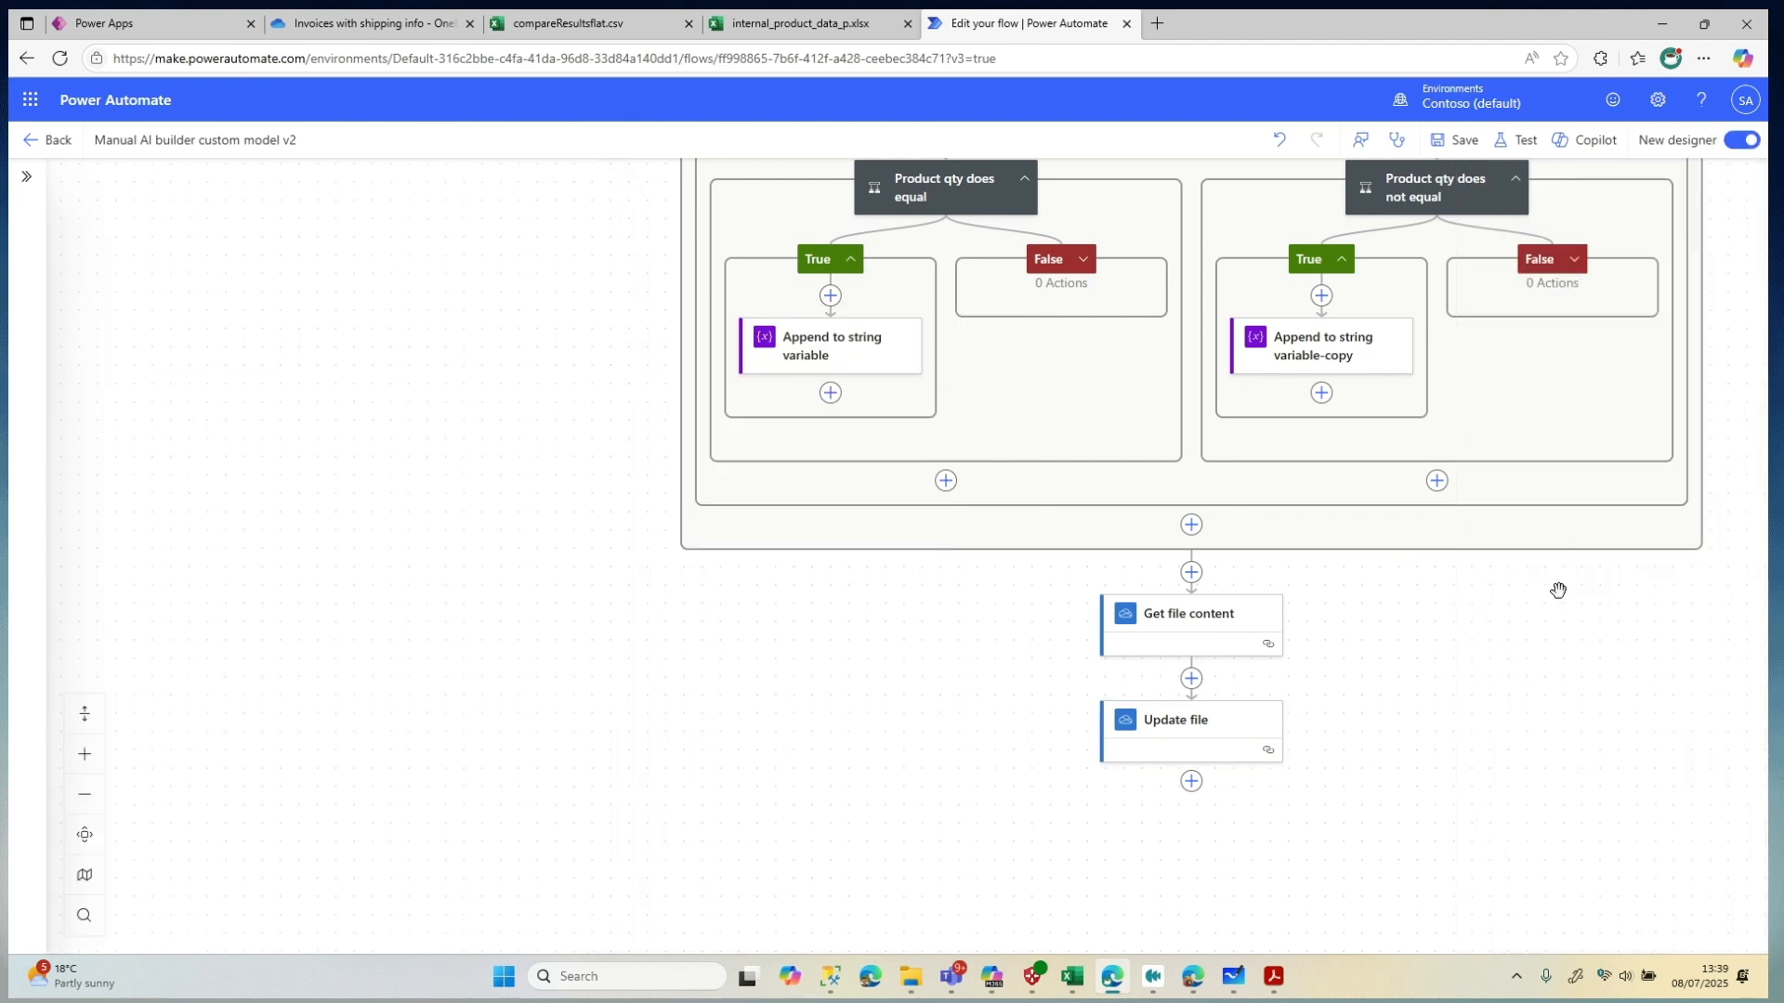
{"action": "scroll", "coordinate": [1630, 553], "scroll_direction": "up", "scroll_amount": 5}
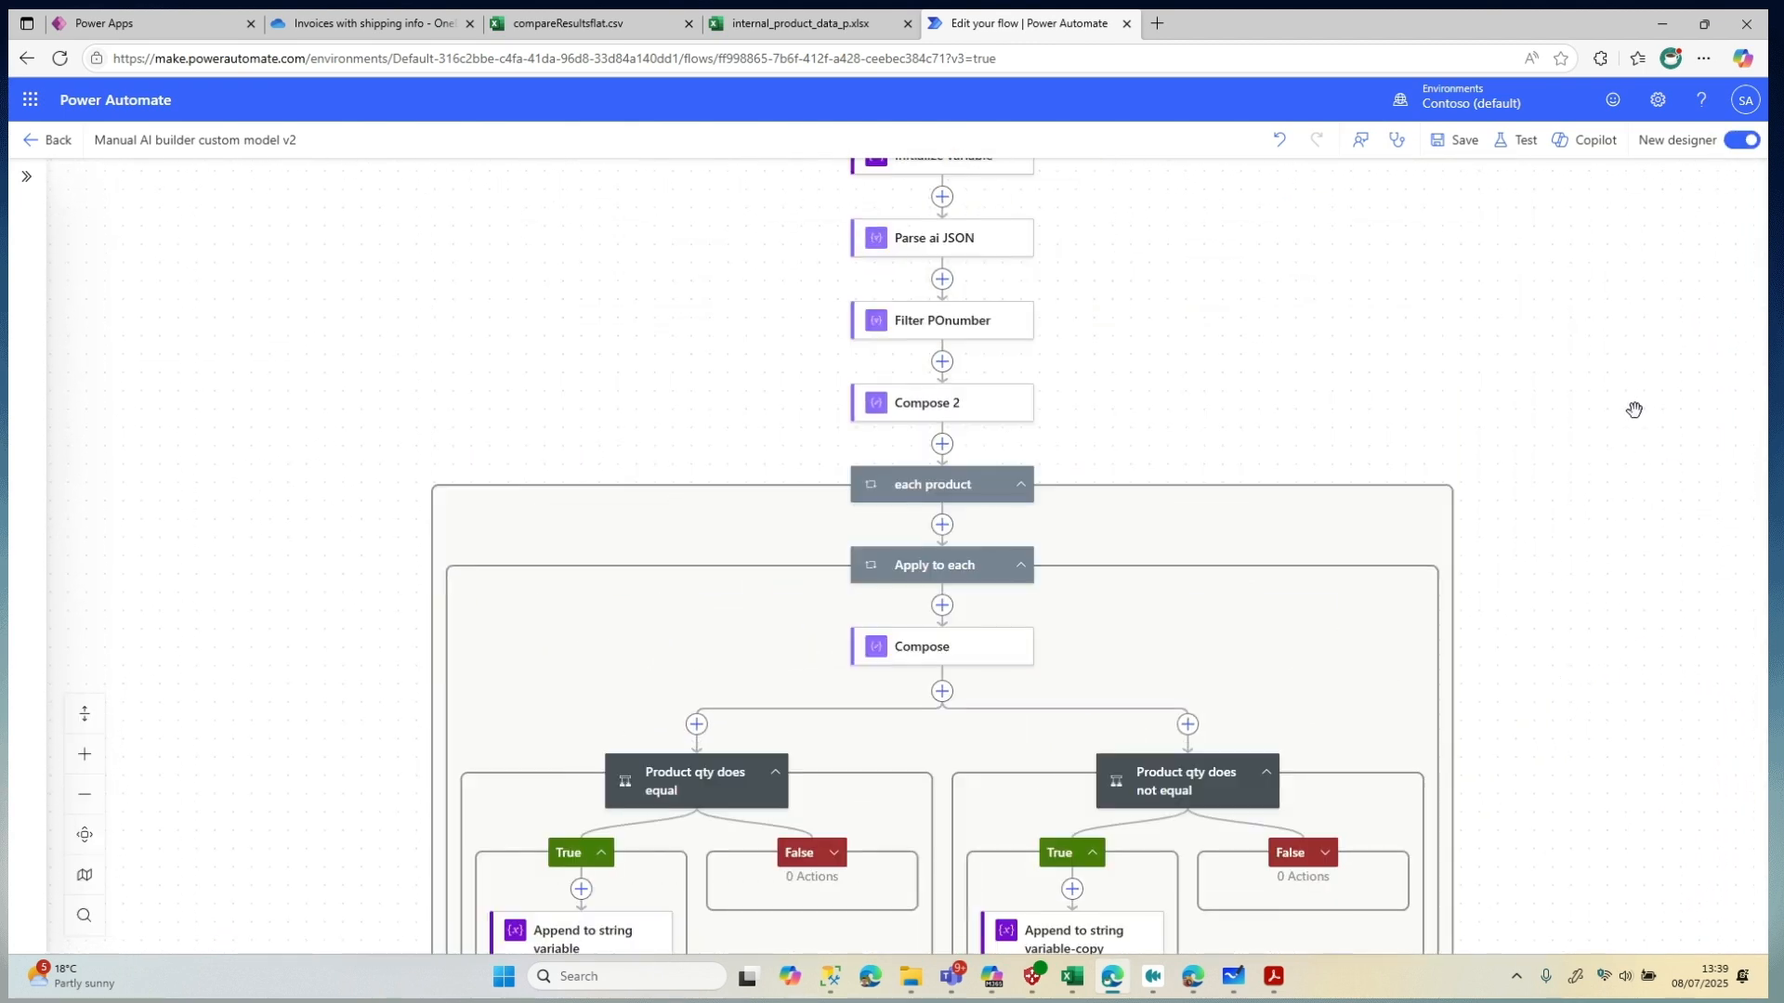
{"action": "scroll", "coordinate": [1333, 398], "scroll_direction": "up", "scroll_amount": 5}
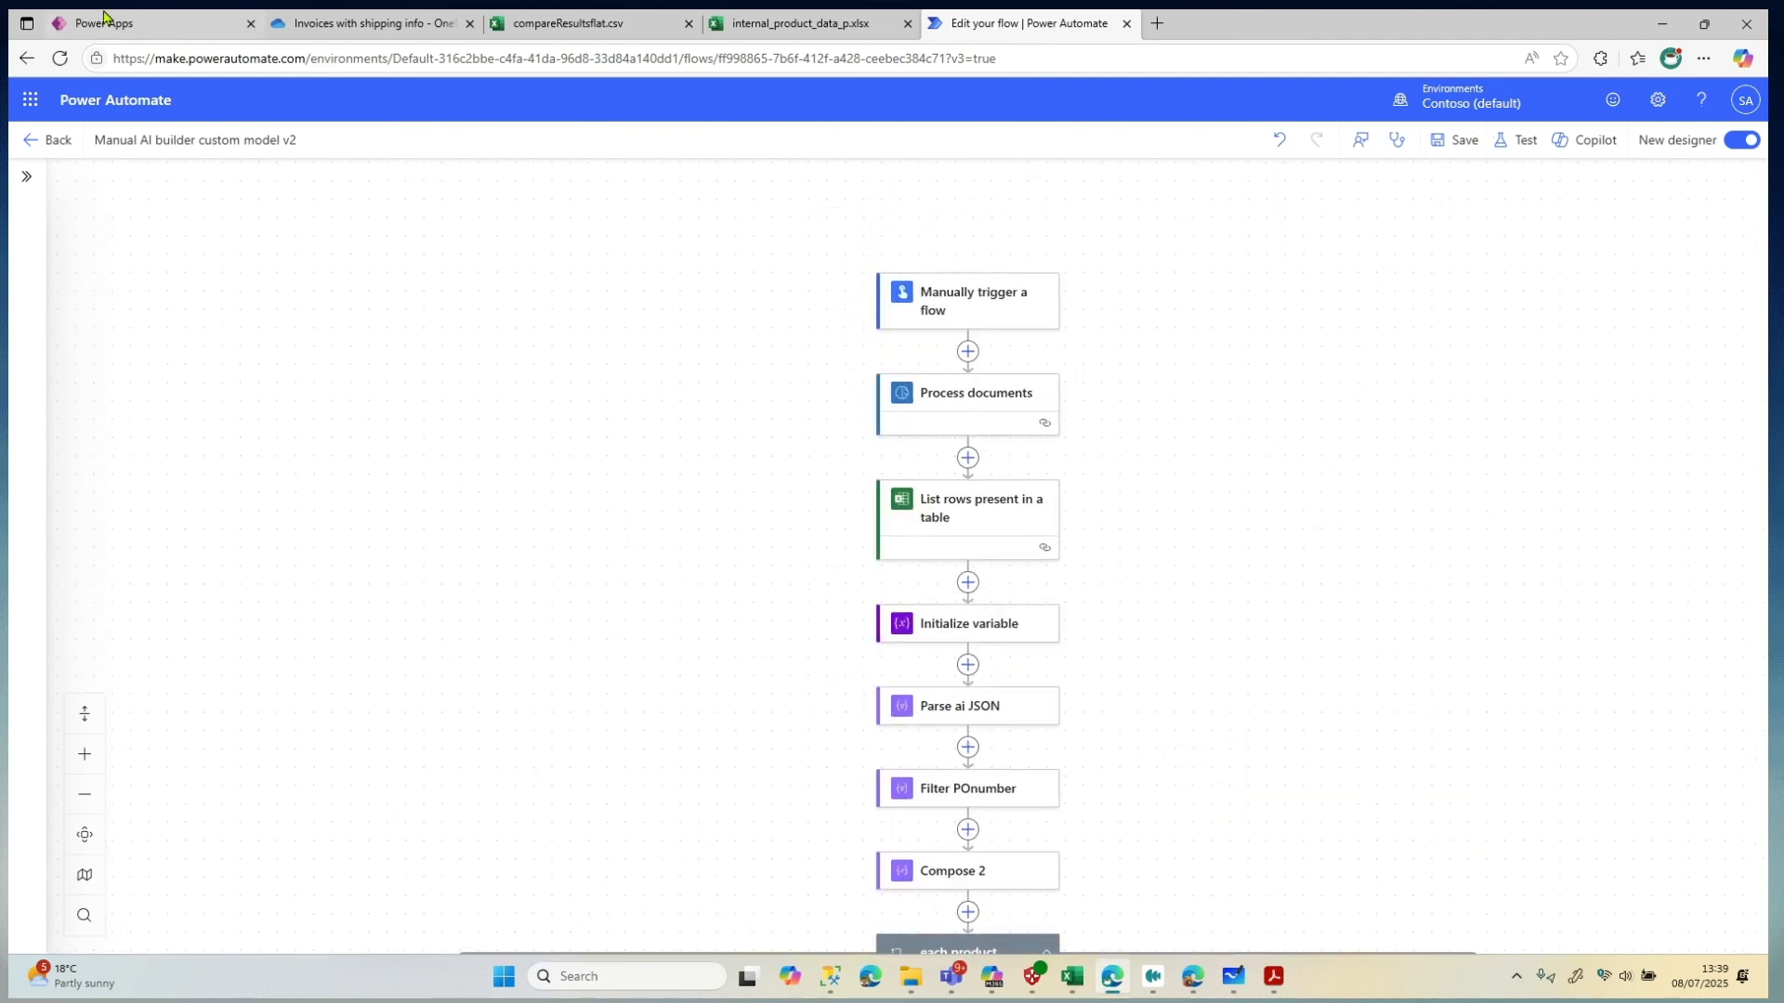
Stay in the flow editor without leaving the page, and save the flow for a manually triggered test
{"action": "left_click", "coordinate": [60, 149]}
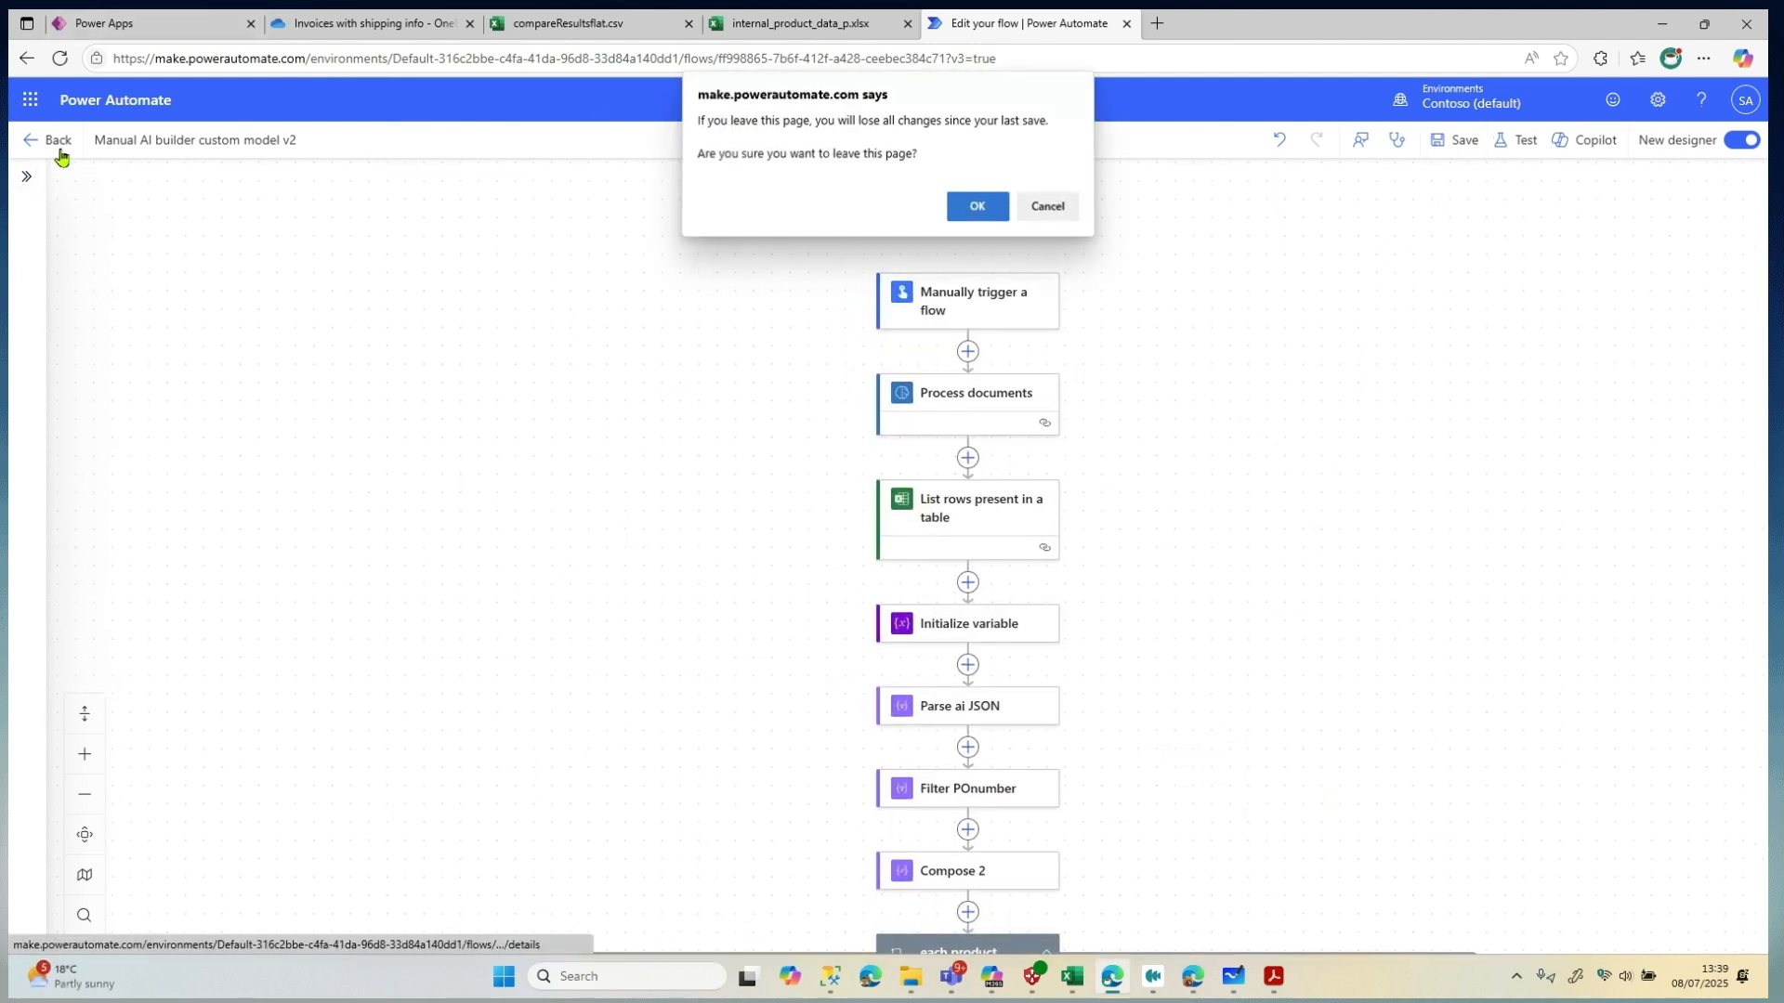
{"action": "left_click", "coordinate": [1037, 212]}
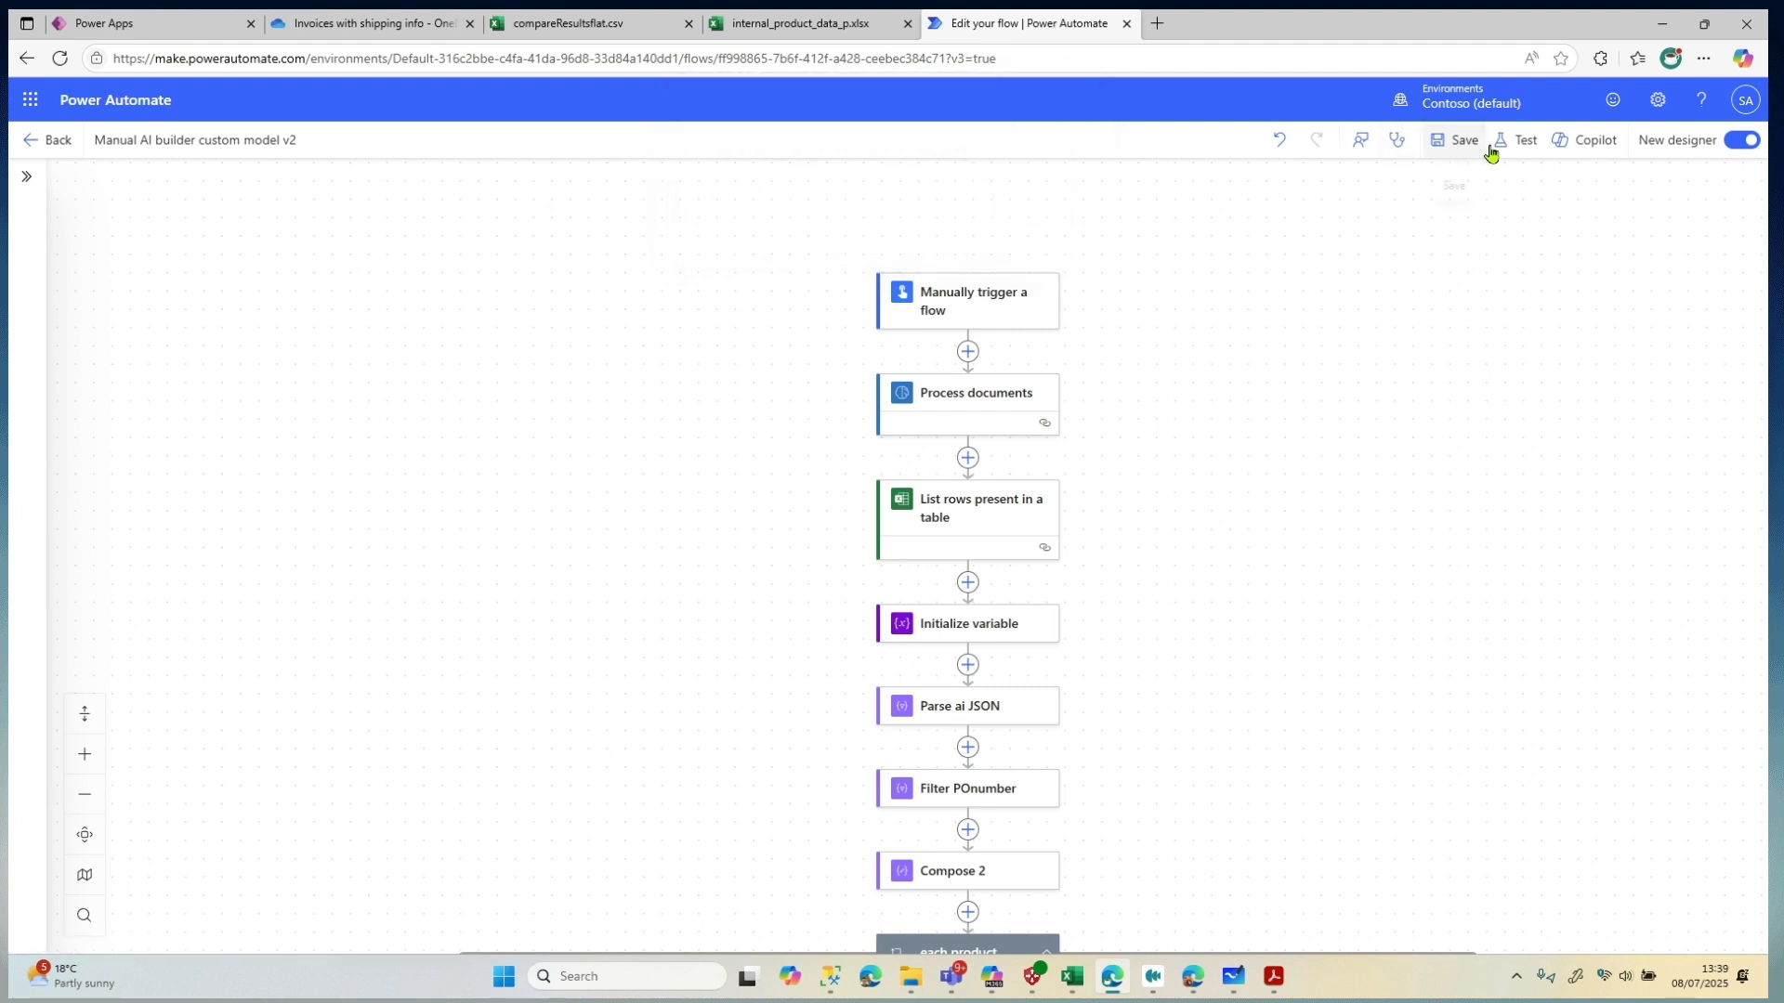
{"action": "left_click", "coordinate": [1529, 146]}
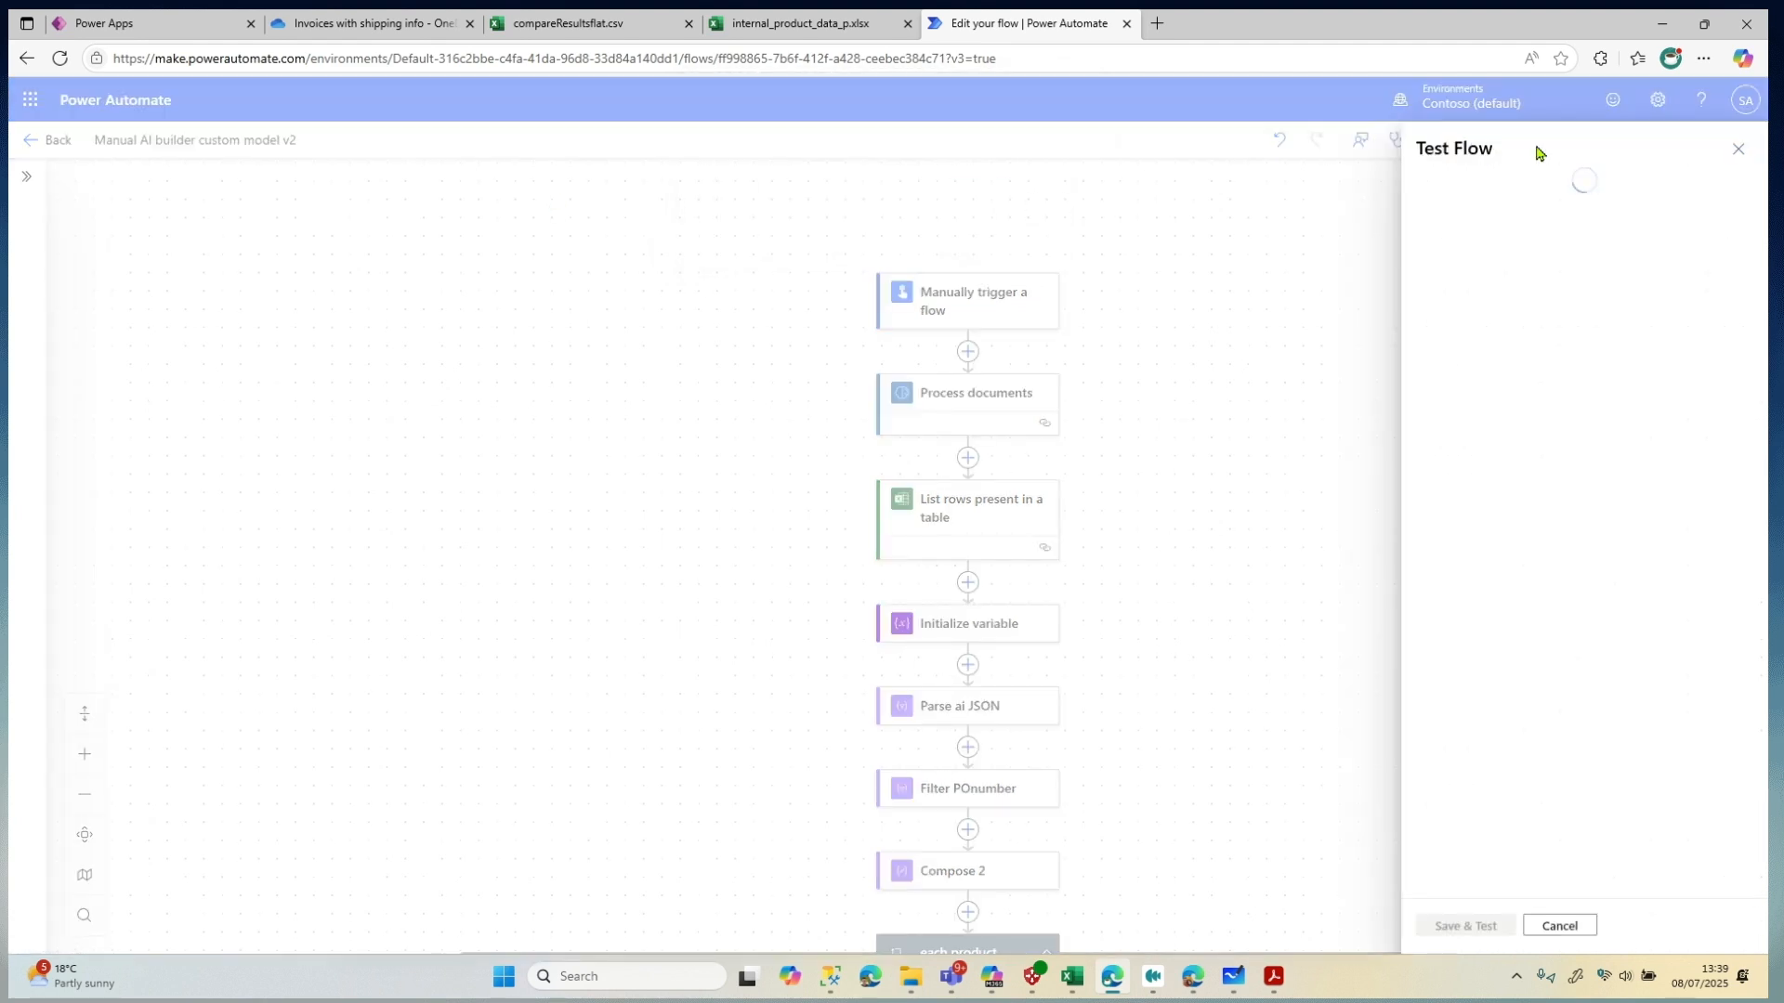
{"action": "left_click", "coordinate": [1523, 206]}
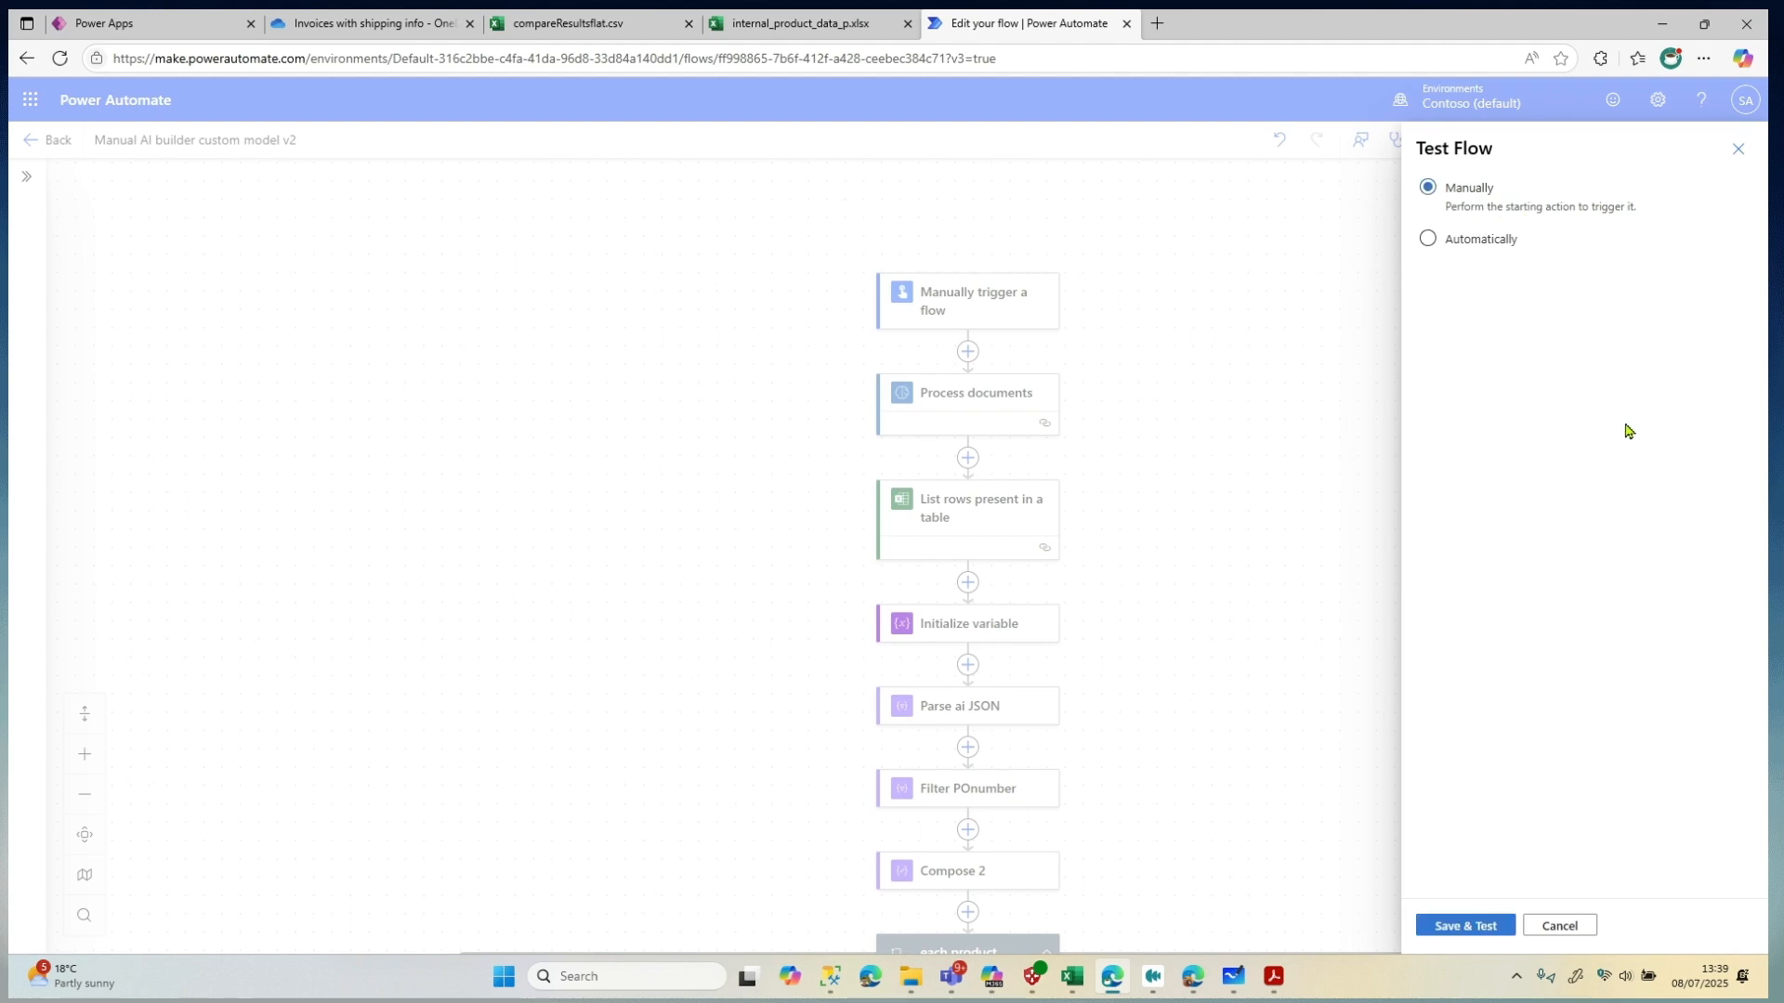
{"action": "left_click", "coordinate": [1491, 926]}
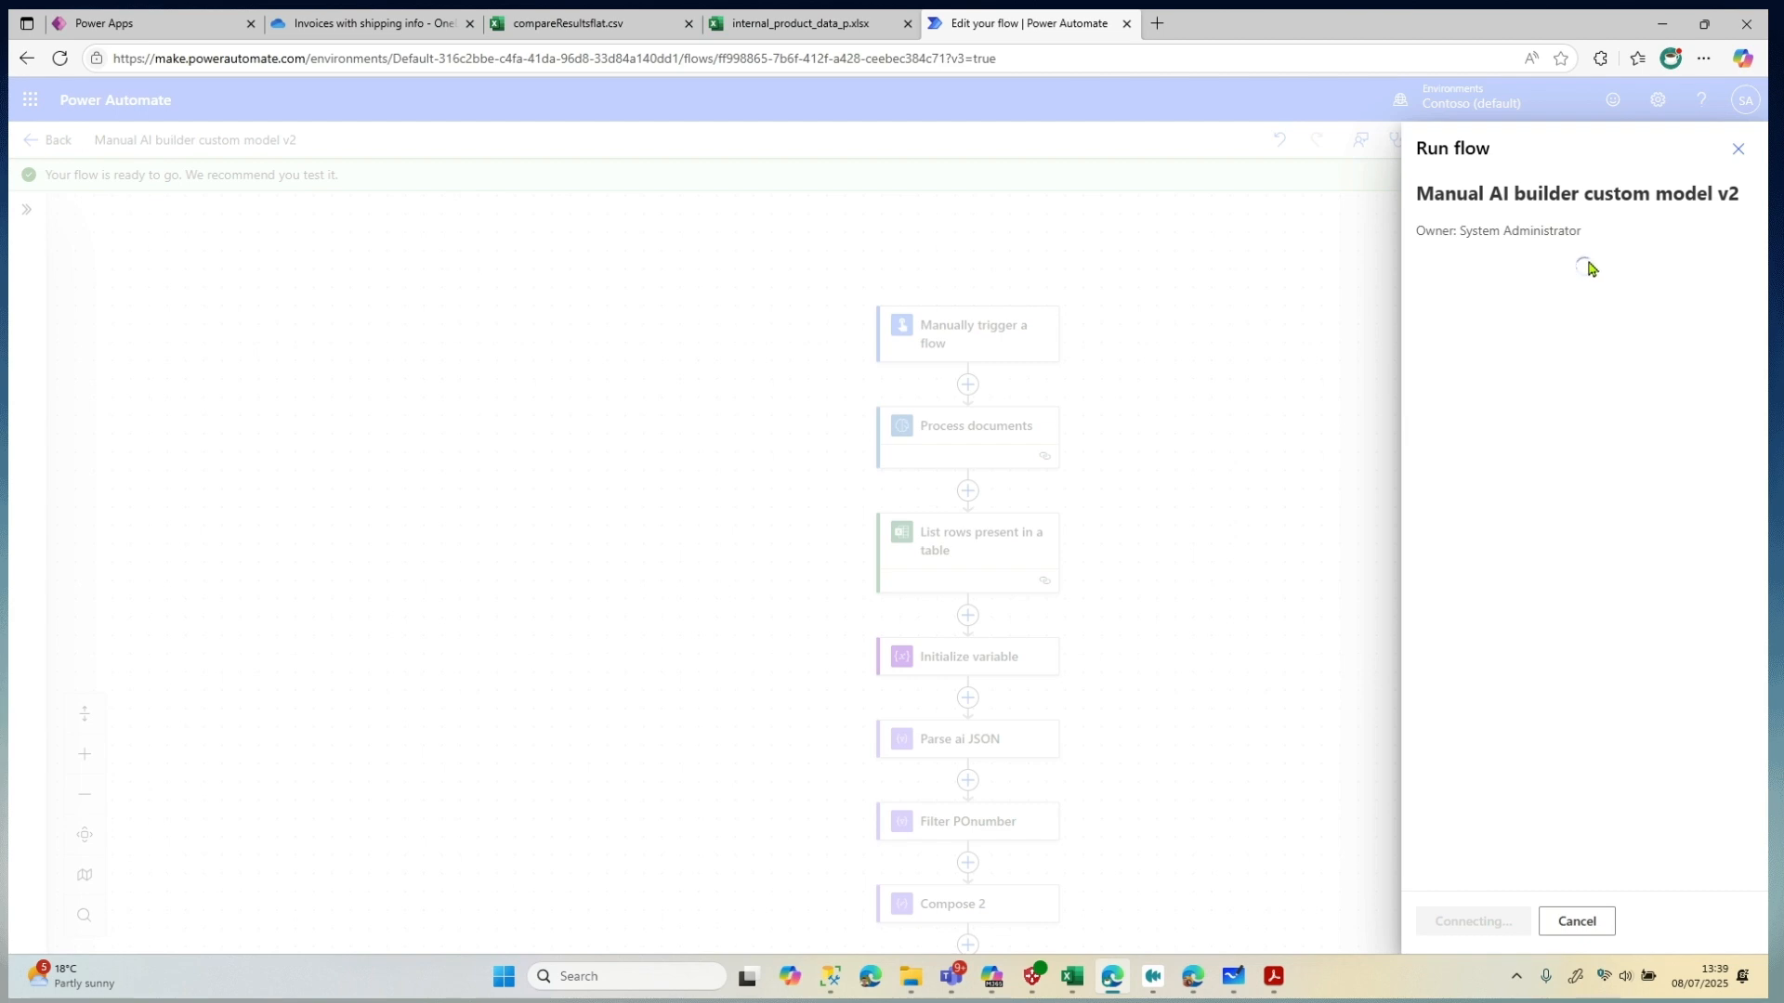
Import Sales_po1.pdf as the file content, run the flow, and close the run confirmation
{"action": "left_click", "coordinate": [1713, 300]}
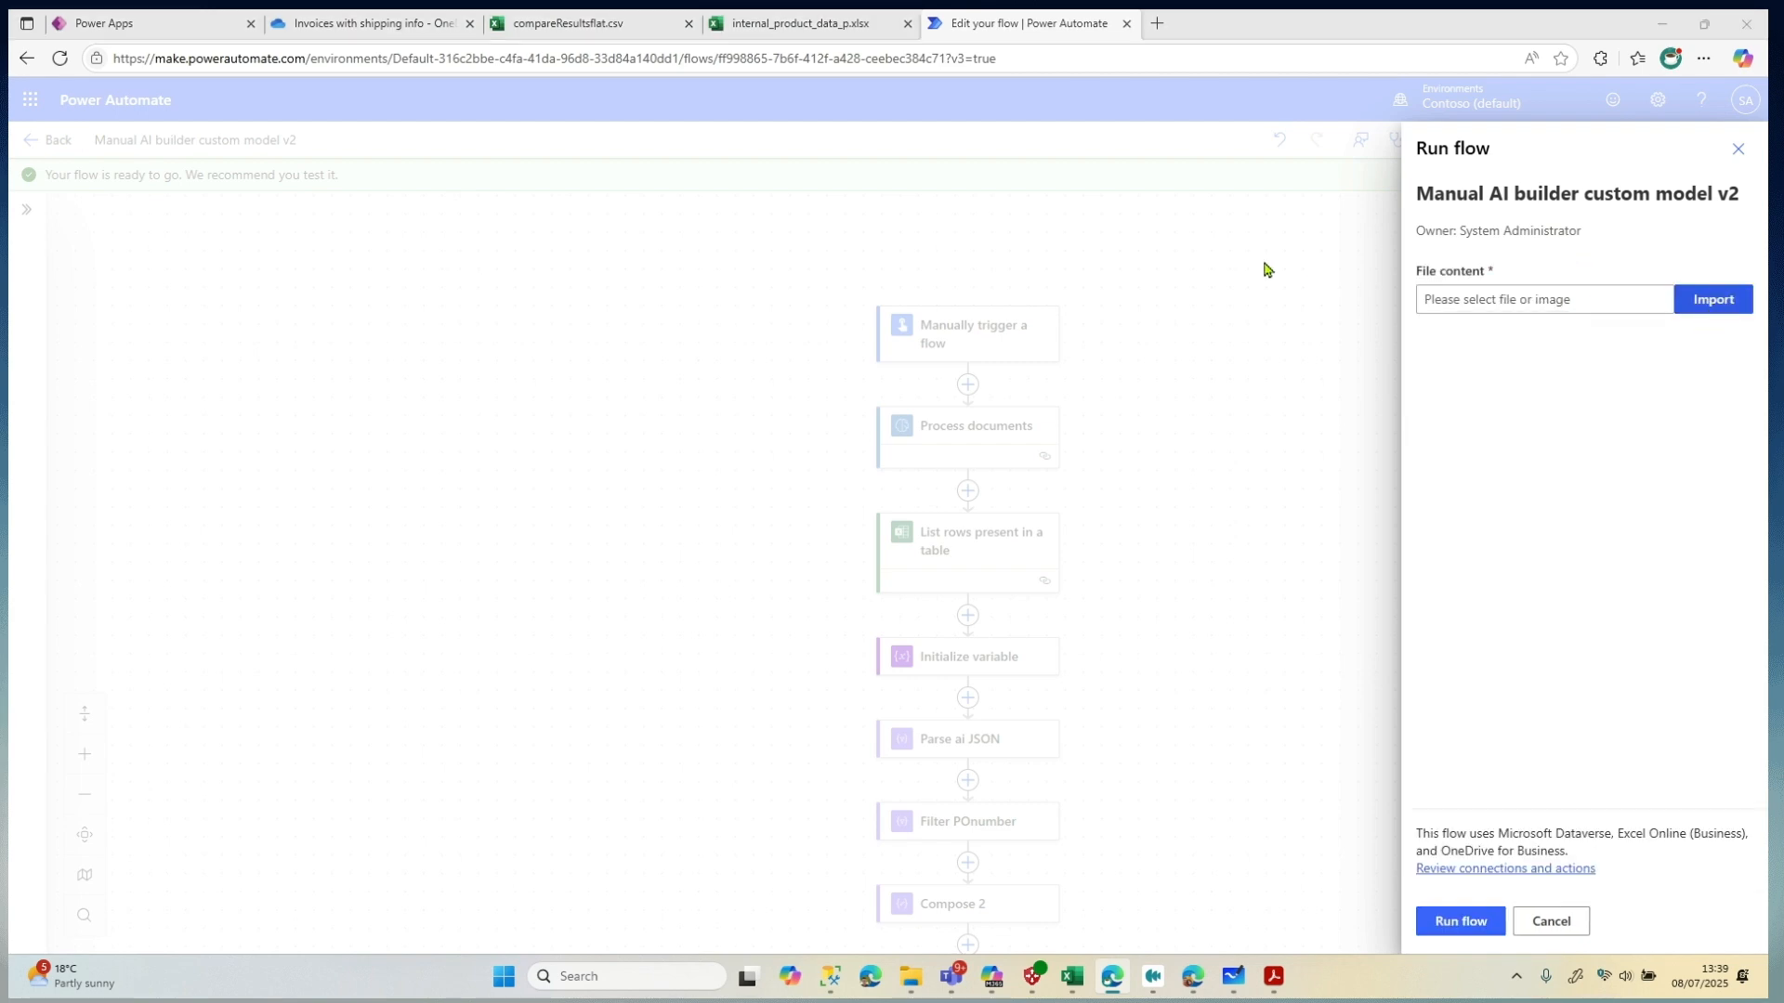
{"action": "left_click", "coordinate": [526, 548]}
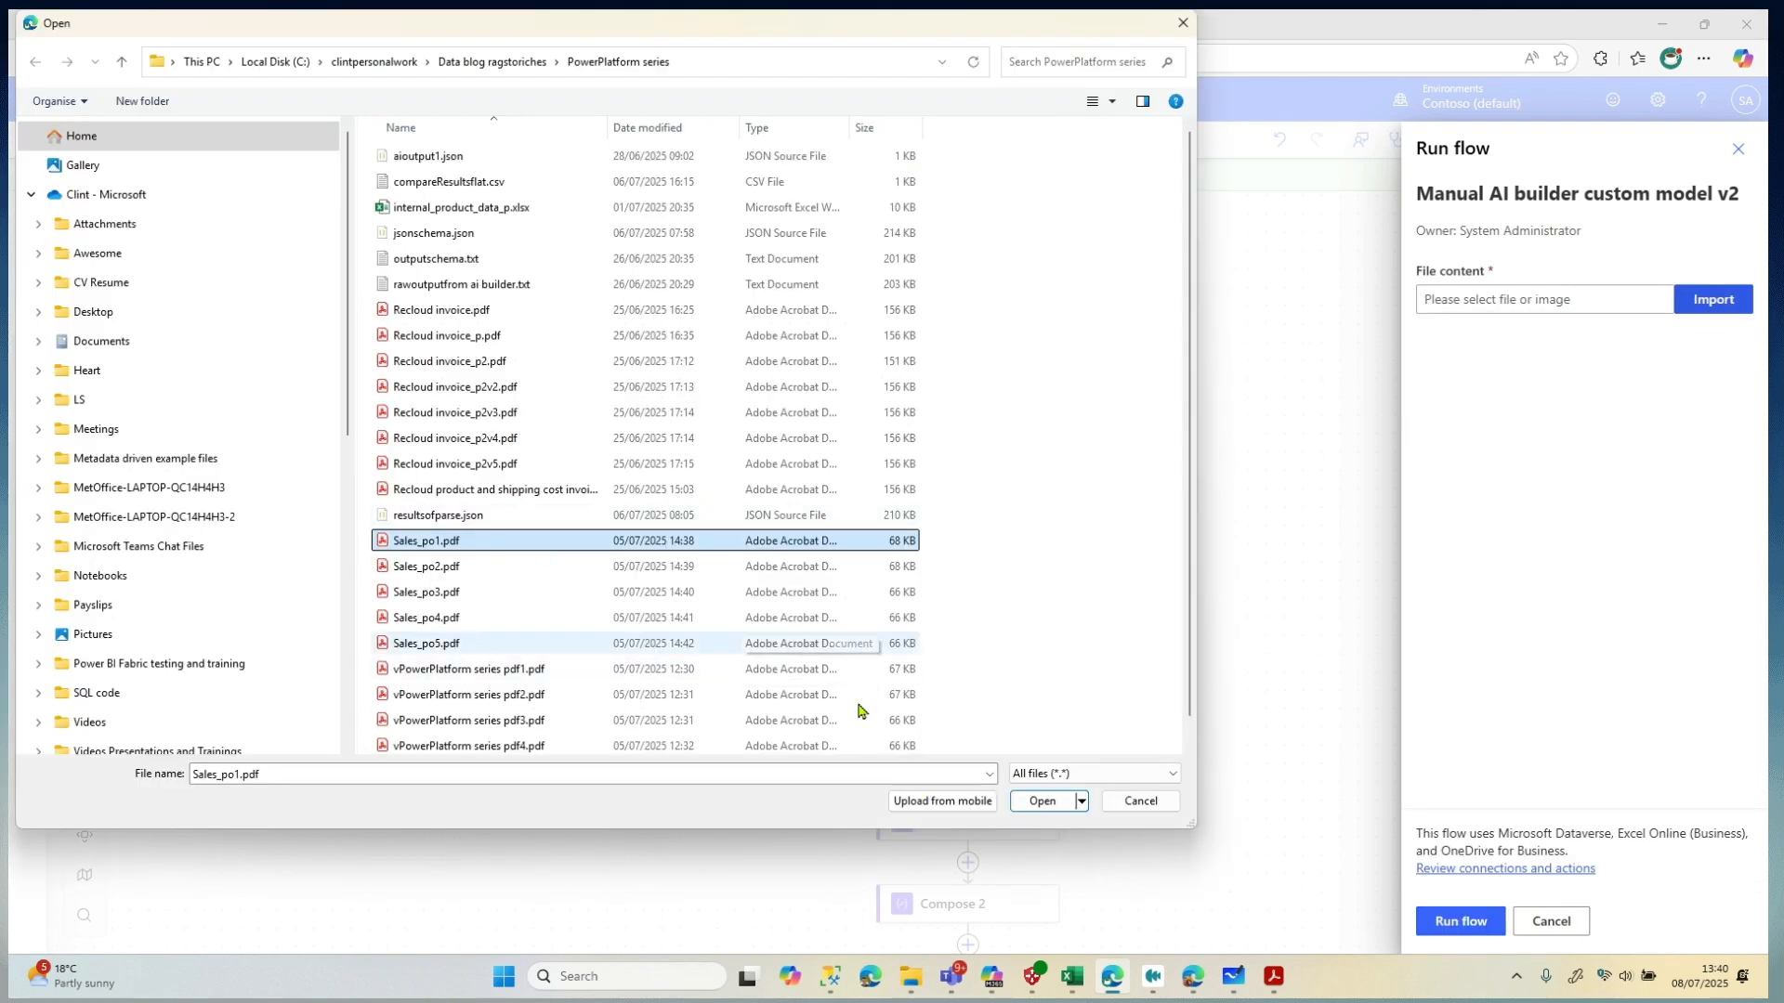
{"action": "left_click", "coordinate": [1040, 802]}
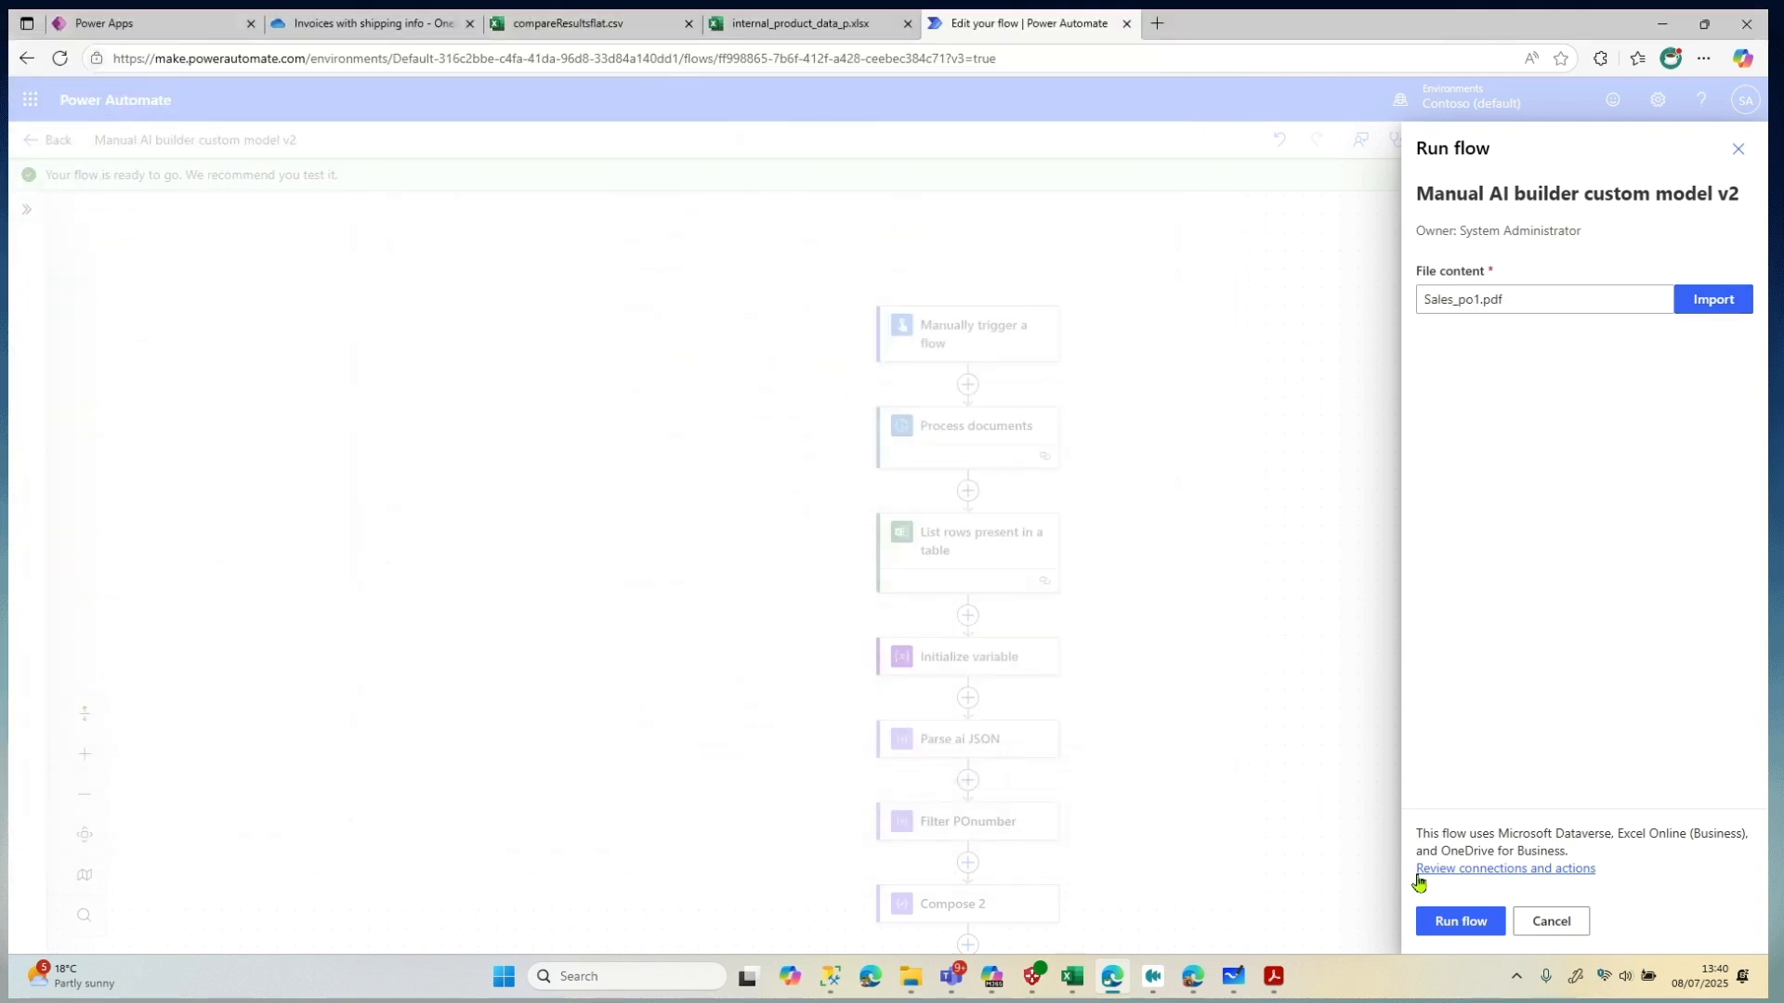
{"action": "left_click", "coordinate": [1457, 922]}
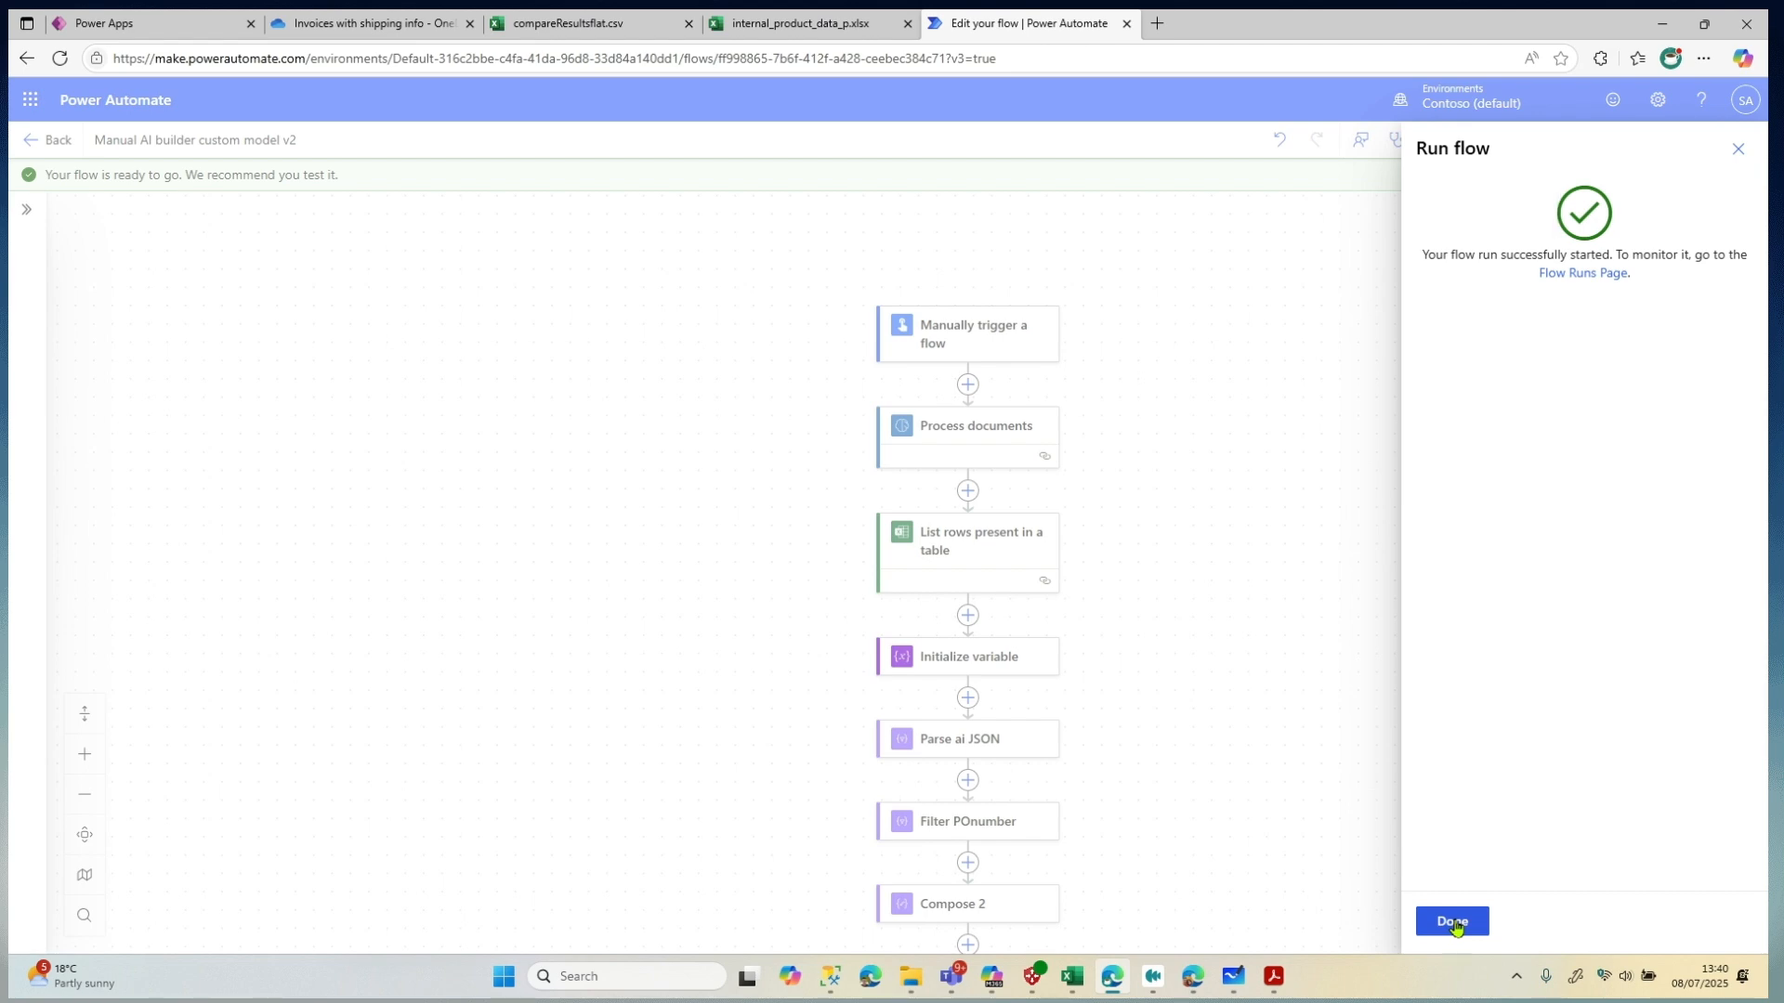
{"action": "left_click", "coordinate": [1454, 922]}
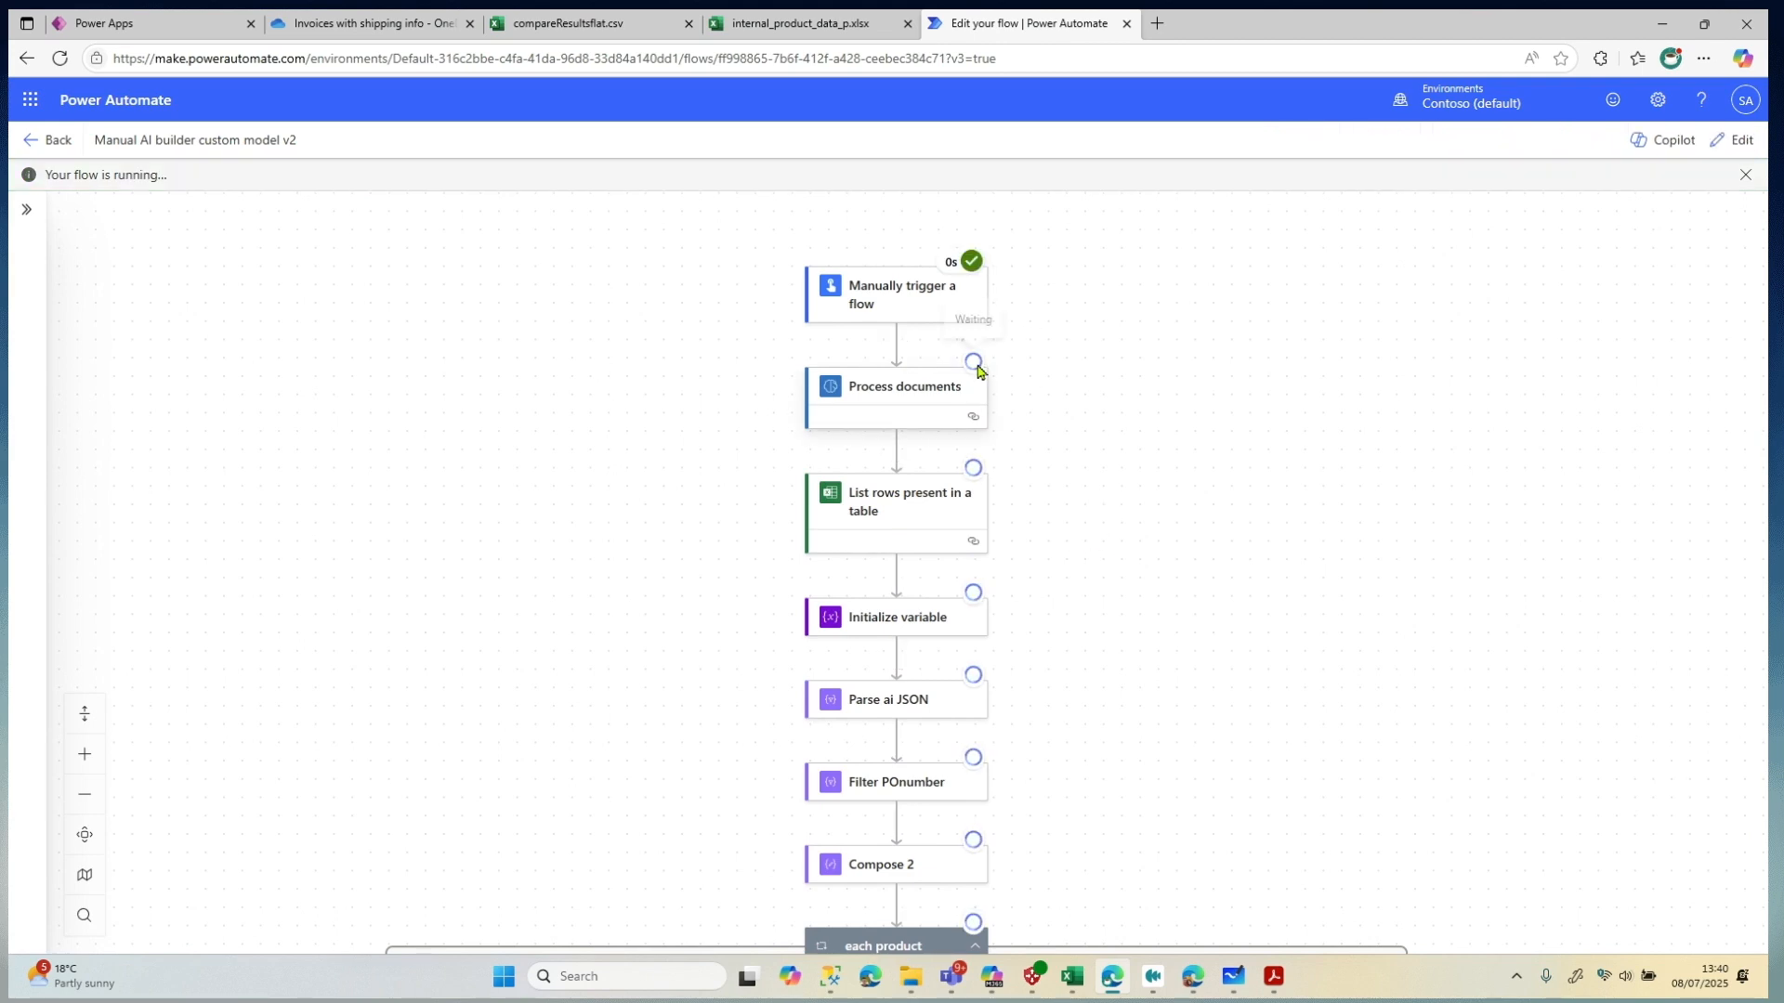
Follow the flow run from Process documents through the product loops and quantity conditions to the Update file action
{"action": "scroll", "coordinate": [1045, 655], "scroll_direction": "down", "scroll_amount": 2}
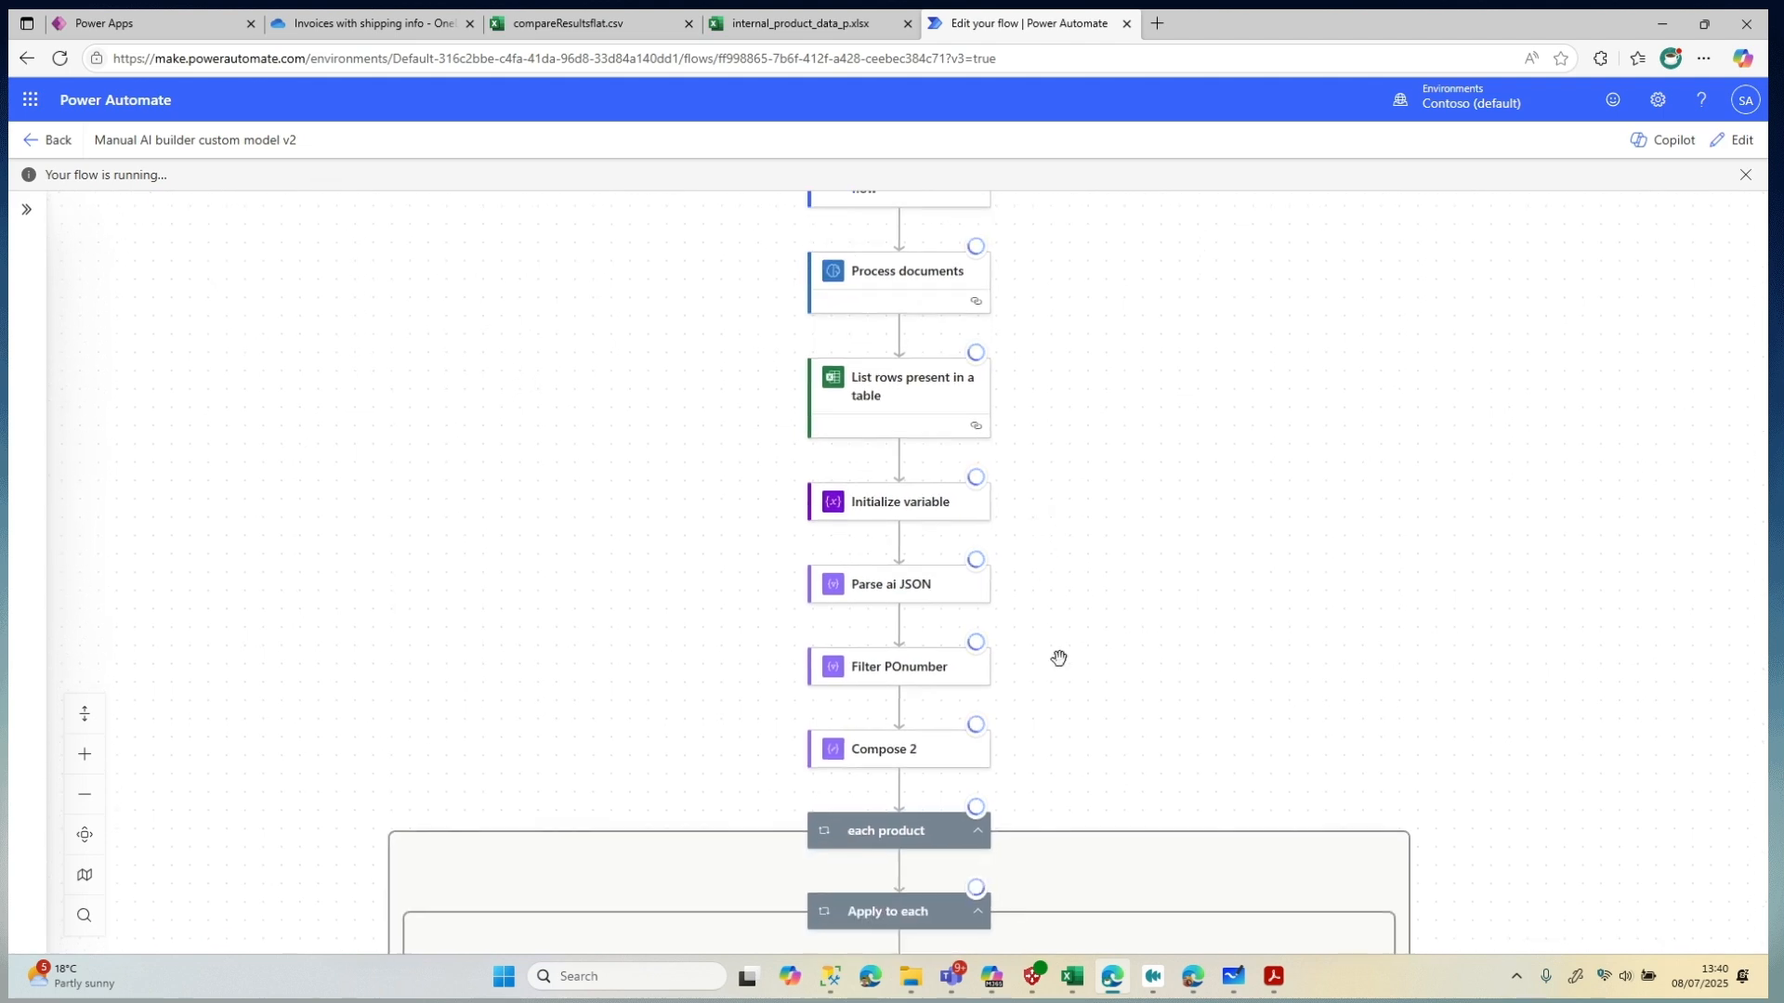
{"action": "scroll", "coordinate": [1236, 617], "scroll_direction": "down", "scroll_amount": 4}
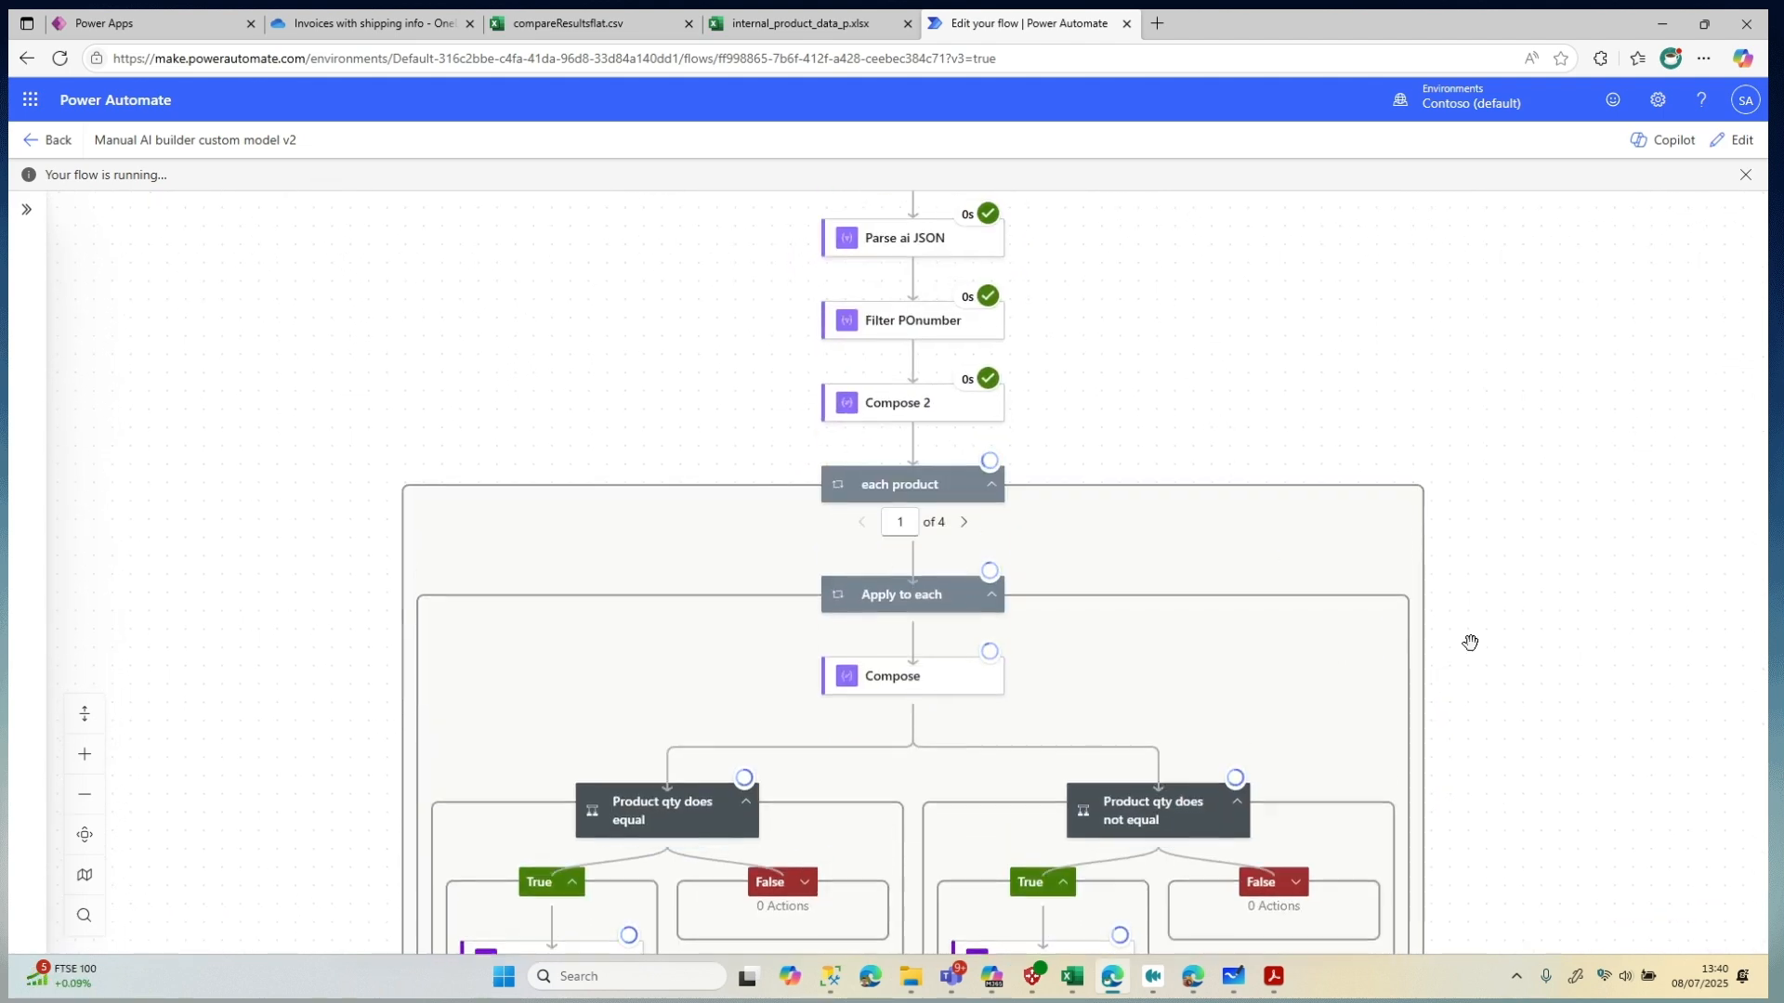
{"action": "scroll", "coordinate": [1454, 542], "scroll_direction": "down", "scroll_amount": 2}
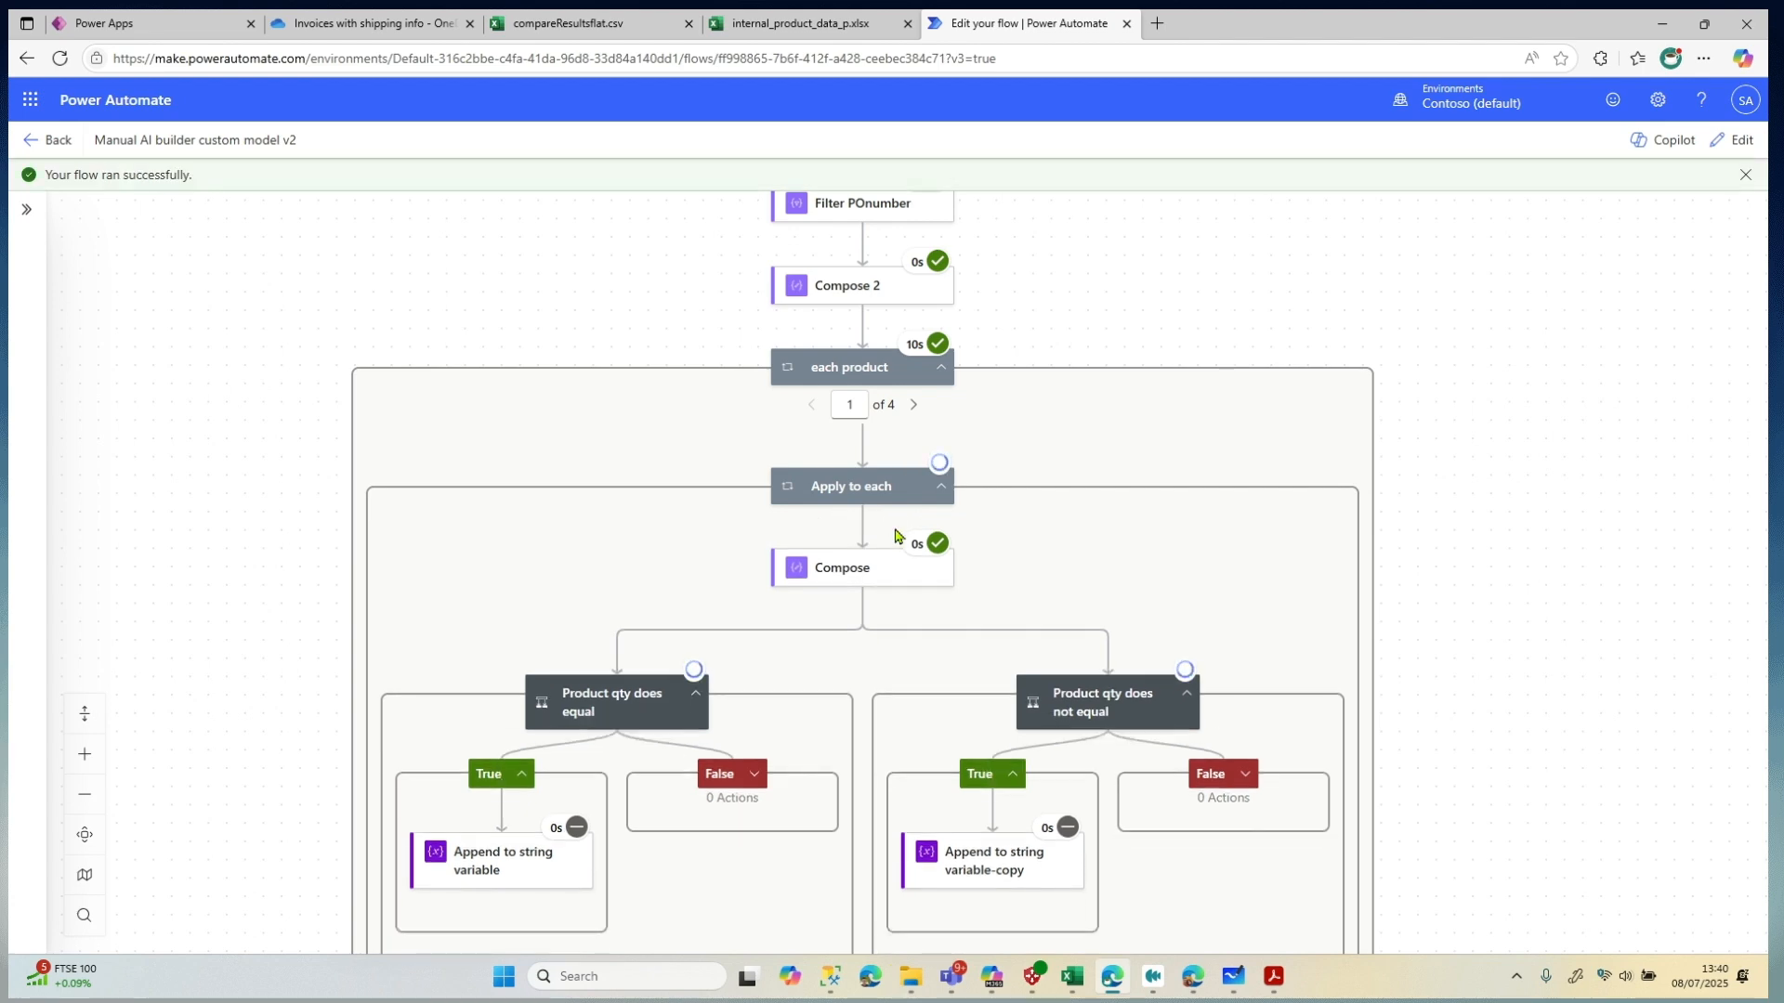
{"action": "left_click_drag", "start_coordinate": [1403, 654], "coordinate": [1400, 474]}
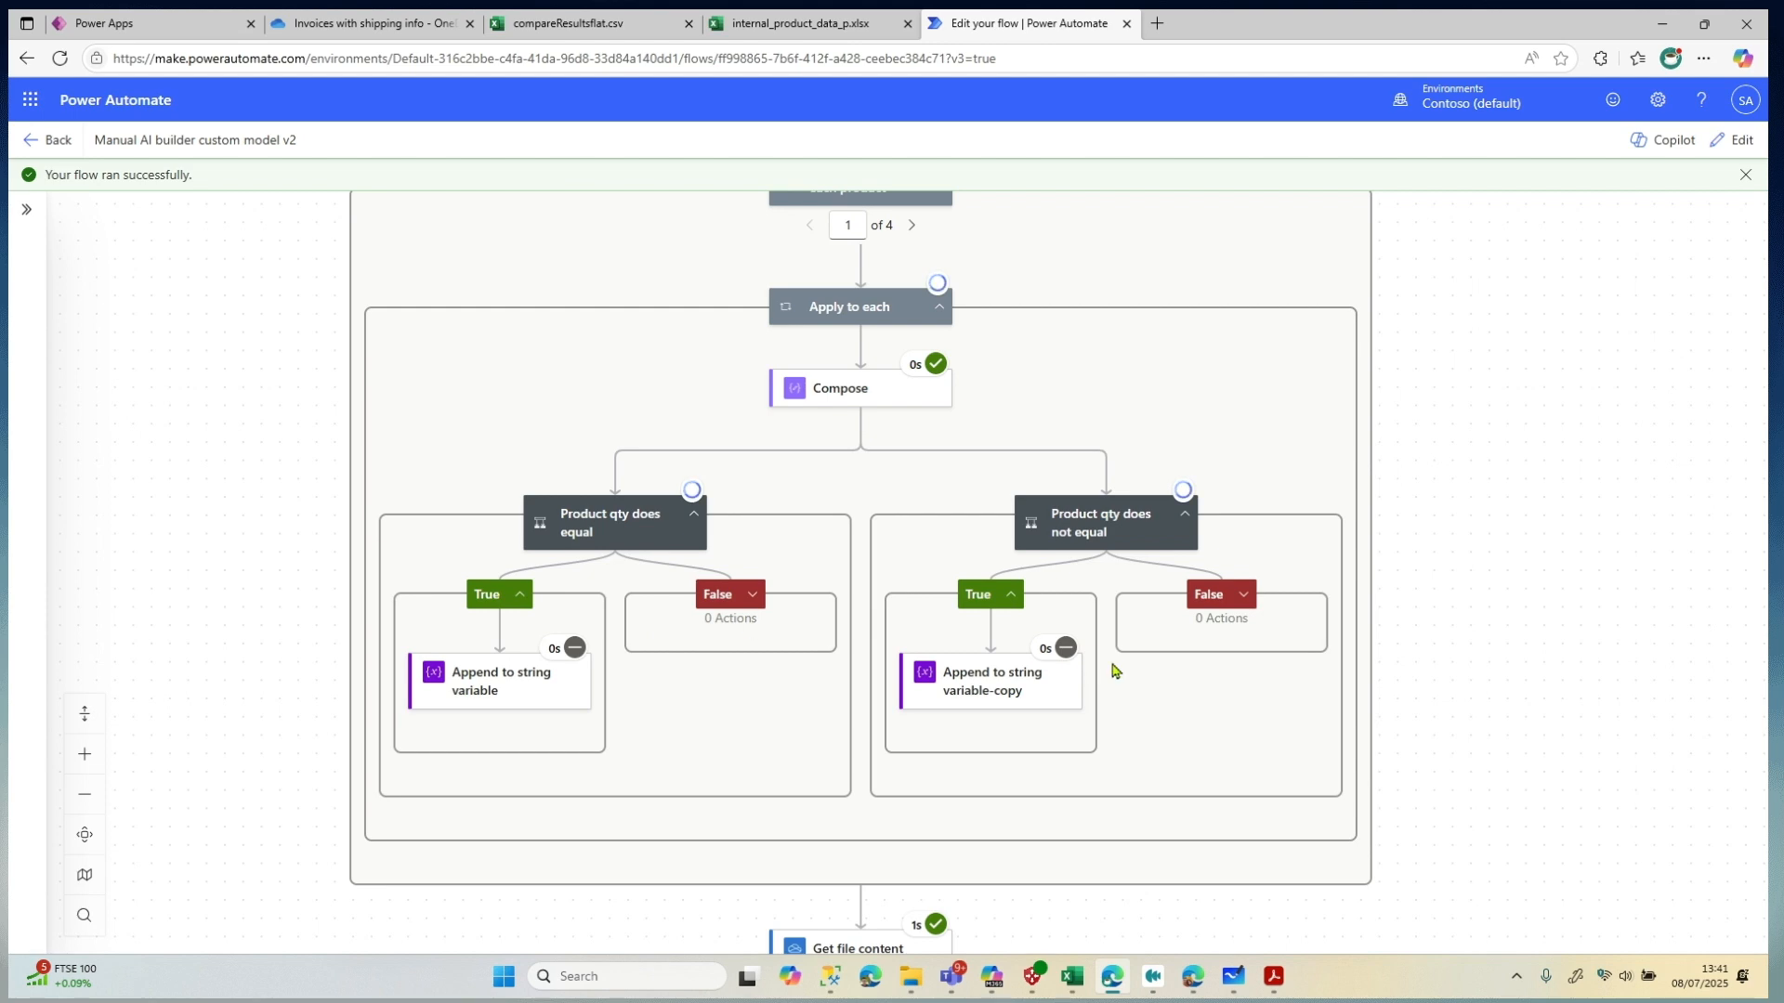
{"action": "scroll", "coordinate": [1447, 528], "scroll_direction": "down", "scroll_amount": 1}
{"action": "left_click_drag", "start_coordinate": [1446, 528], "coordinate": [1424, 357]}
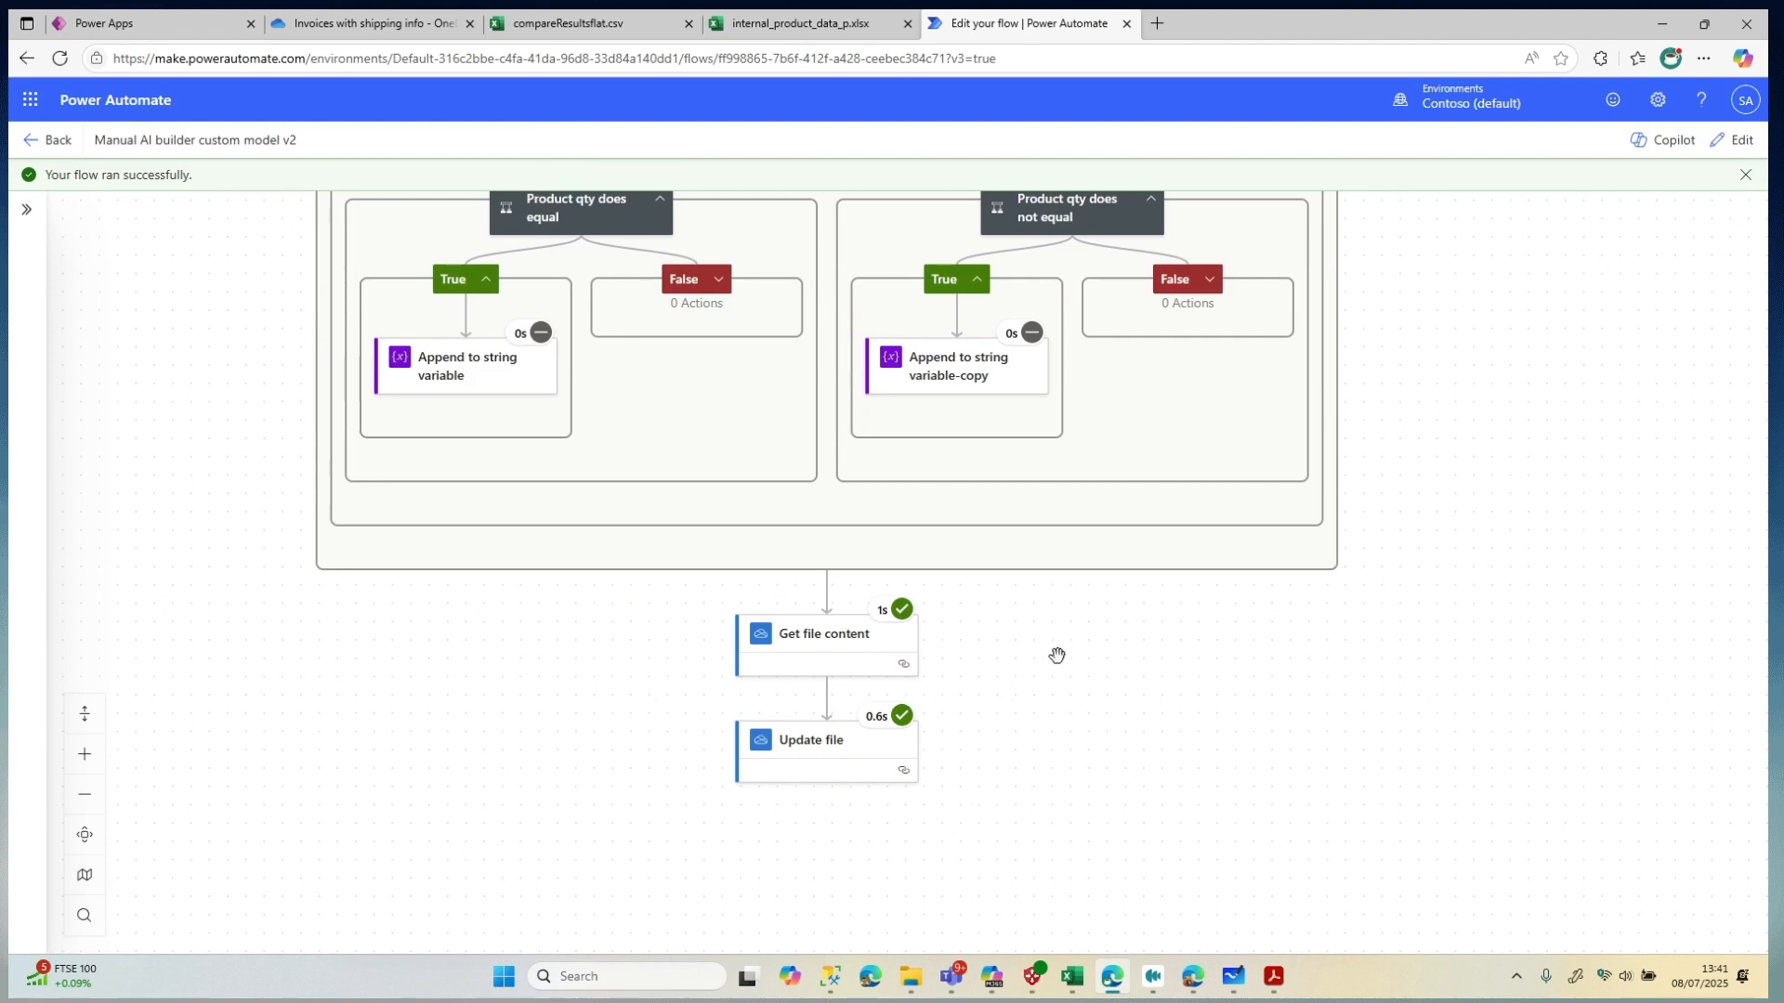
{"action": "left_click_drag", "start_coordinate": [1057, 657], "coordinate": [1115, 725]}
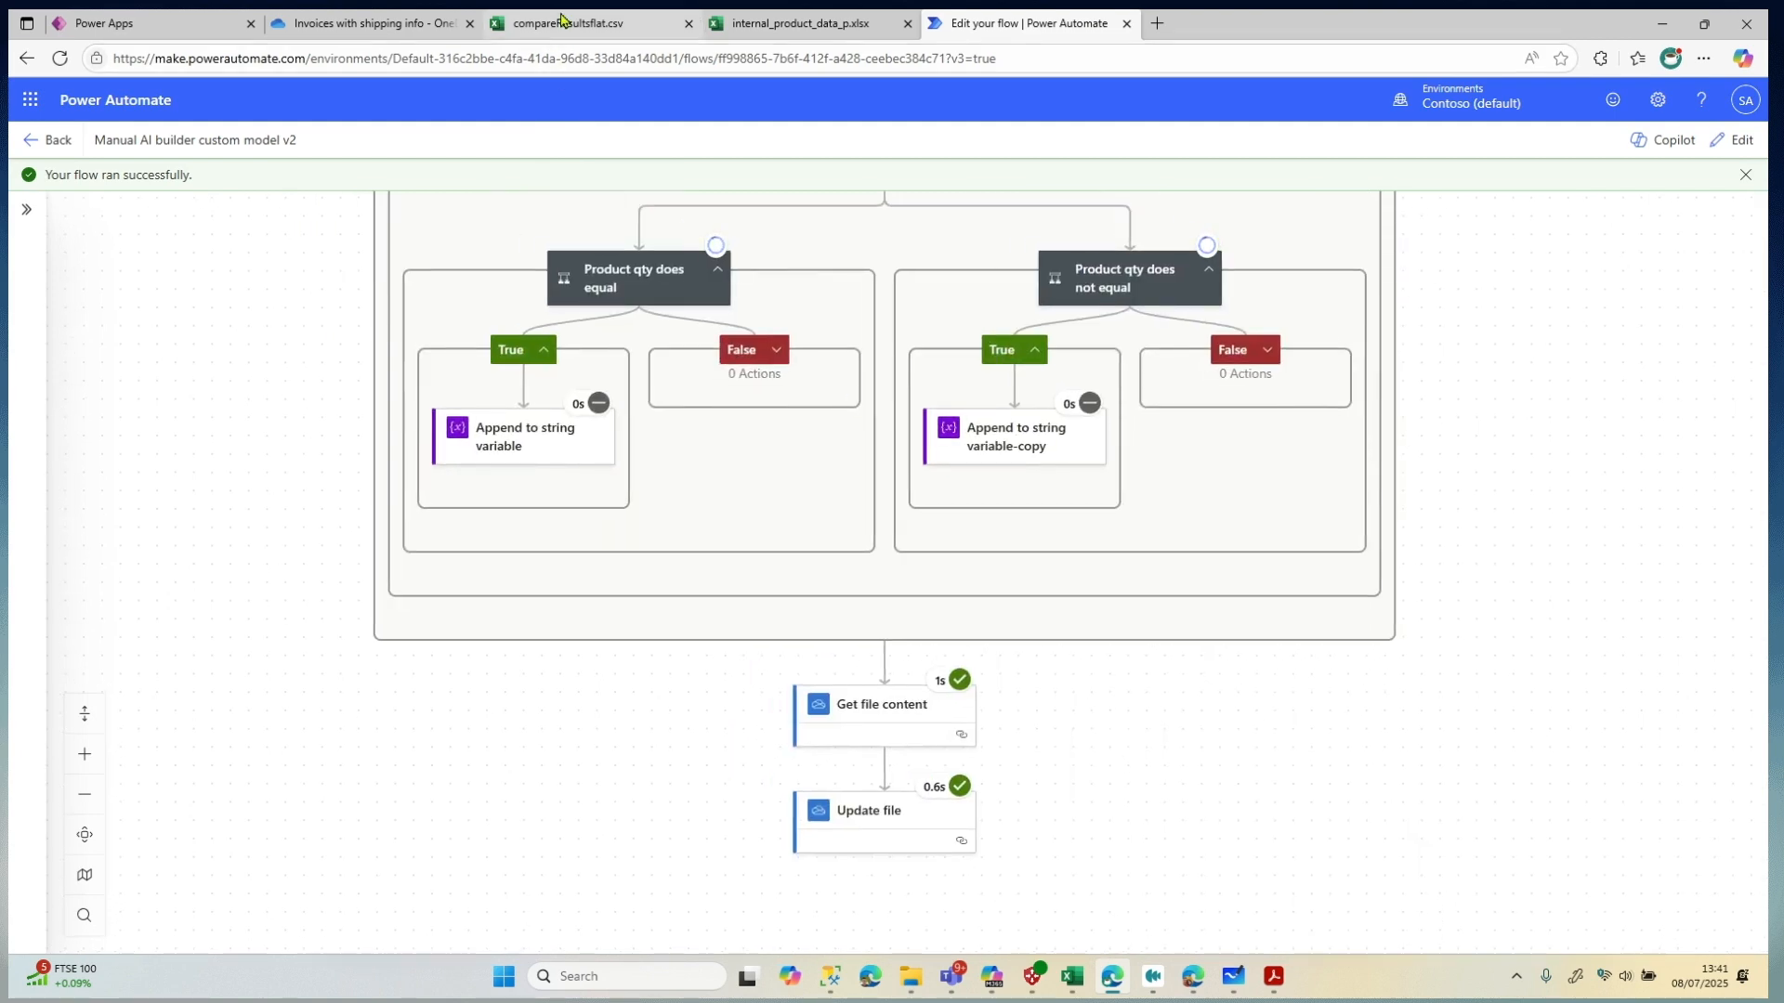
Close the outdated compareResultsflat.csv, refresh the Invoices with shipping info folder in OneDrive, and open the updated CSV
{"action": "left_click", "coordinate": [688, 23]}
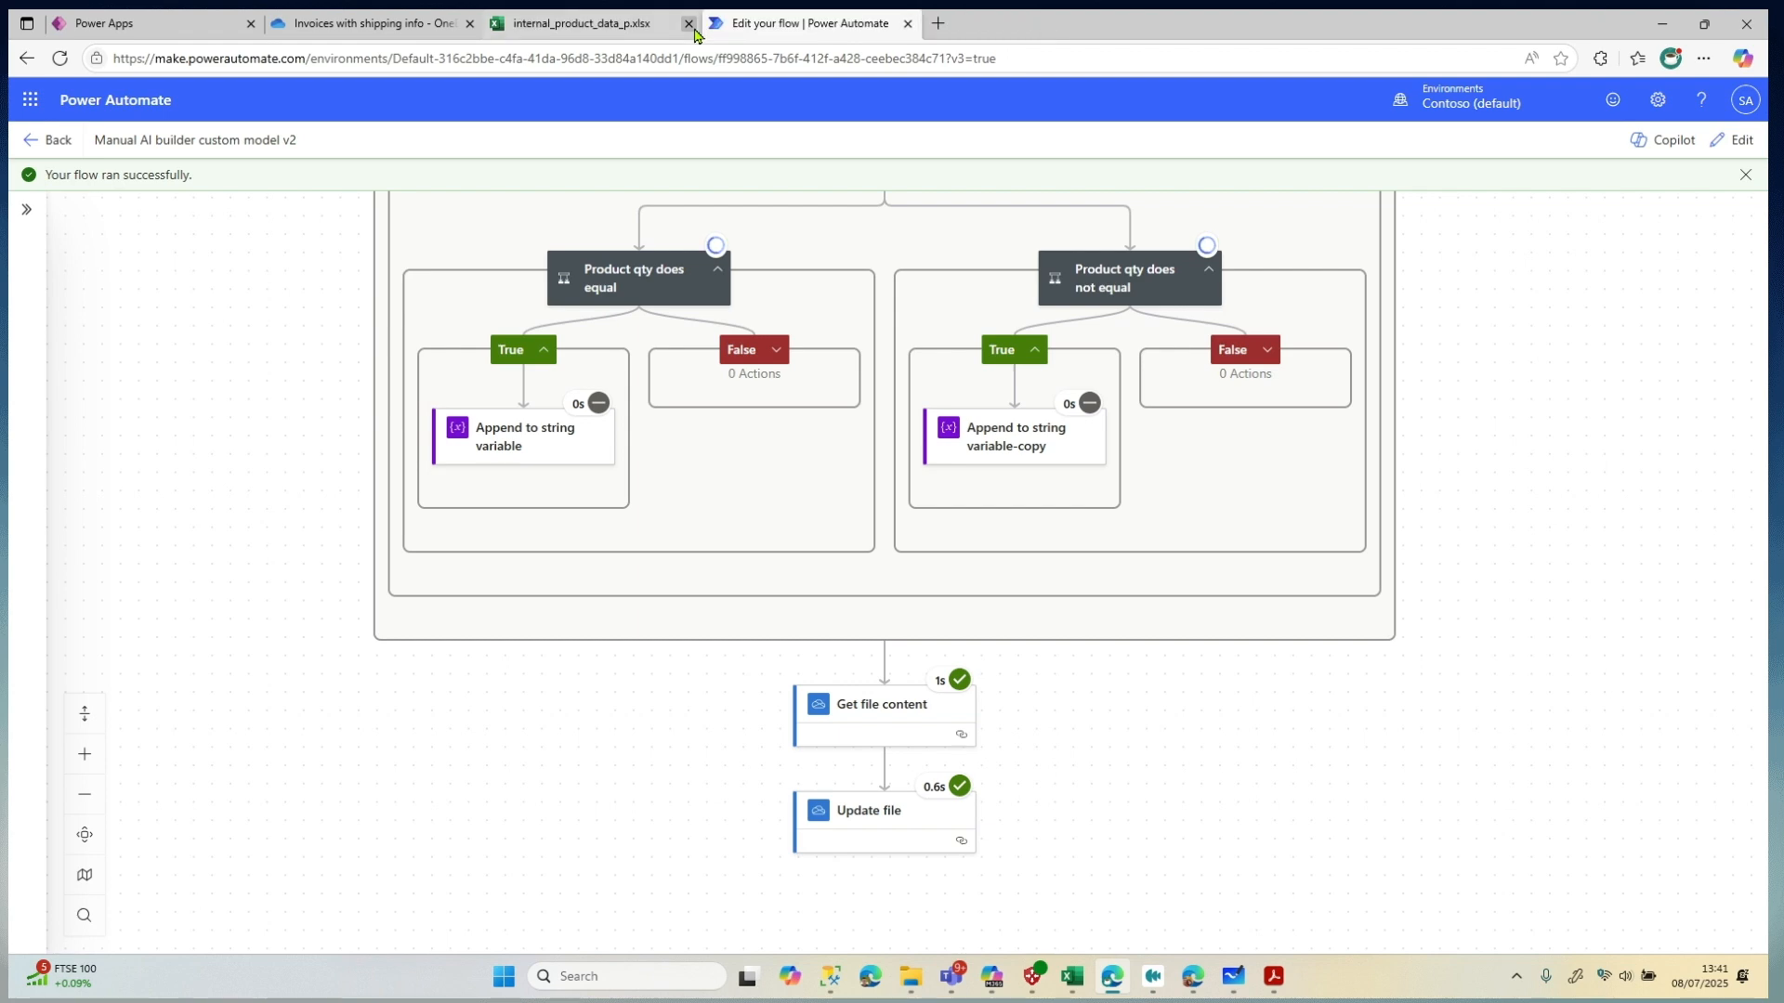
{"action": "left_click", "coordinate": [405, 26]}
{"action": "left_click", "coordinate": [534, 455]}
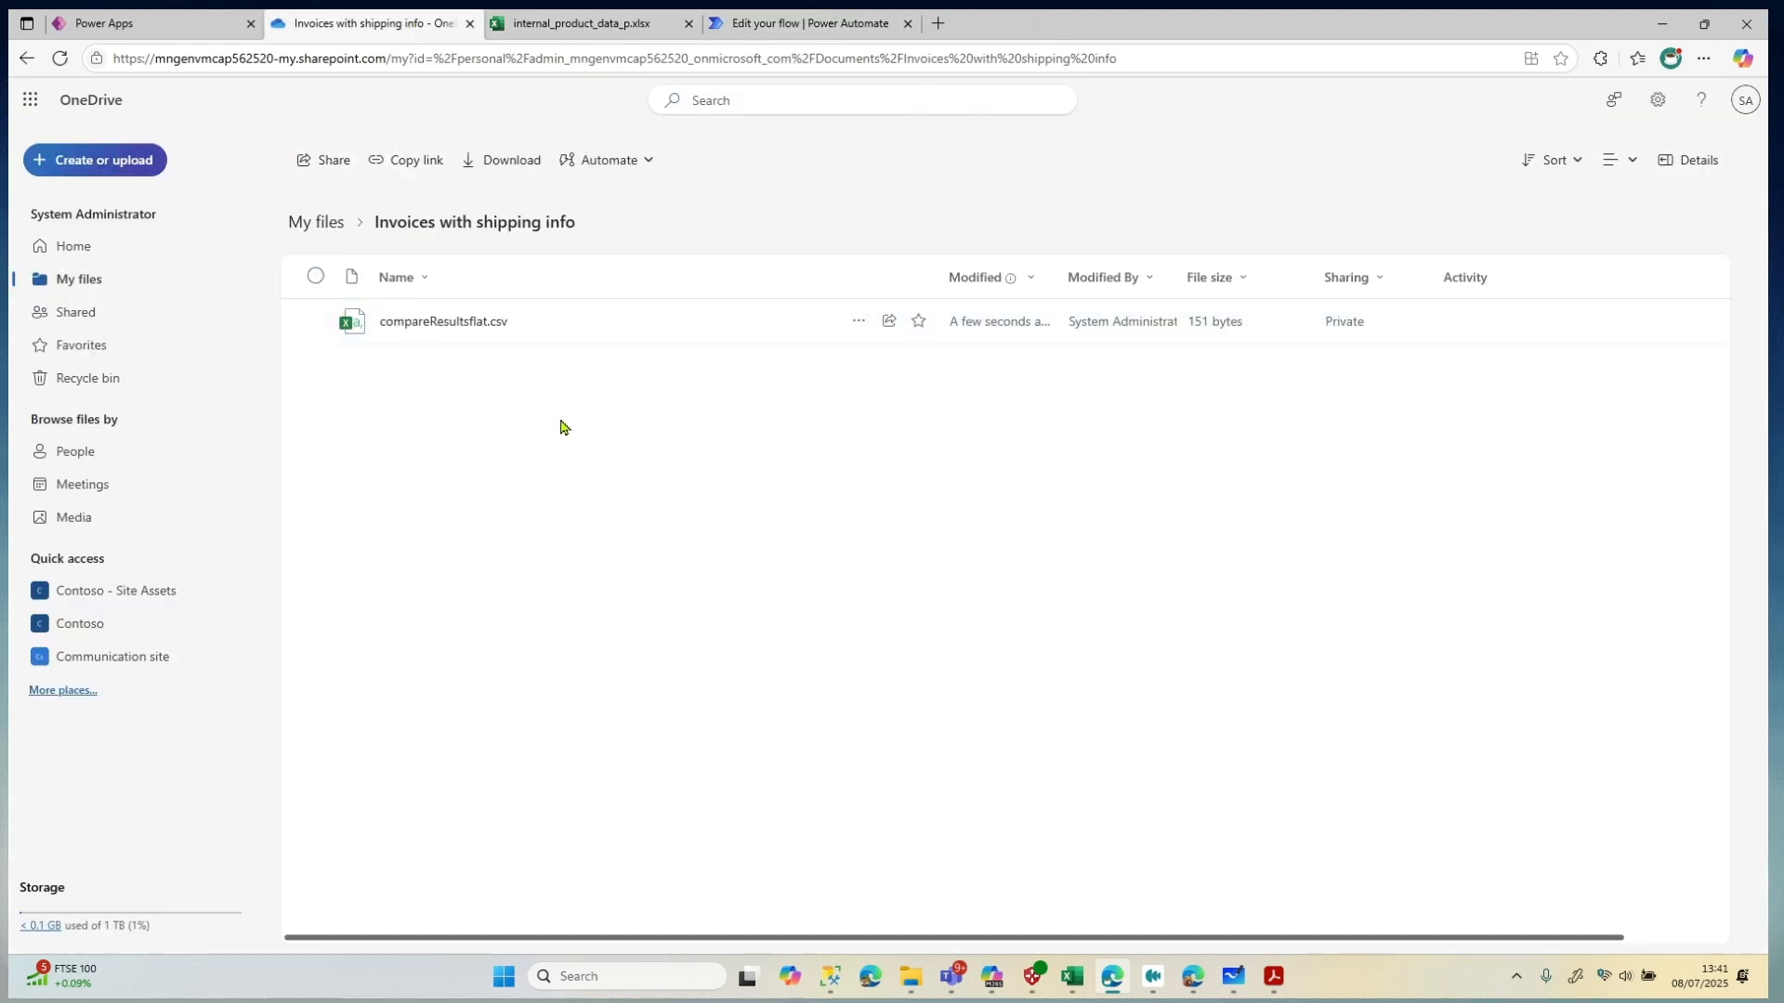
{"action": "left_click", "coordinate": [58, 60]}
{"action": "mouse_move", "coordinate": [969, 331]}
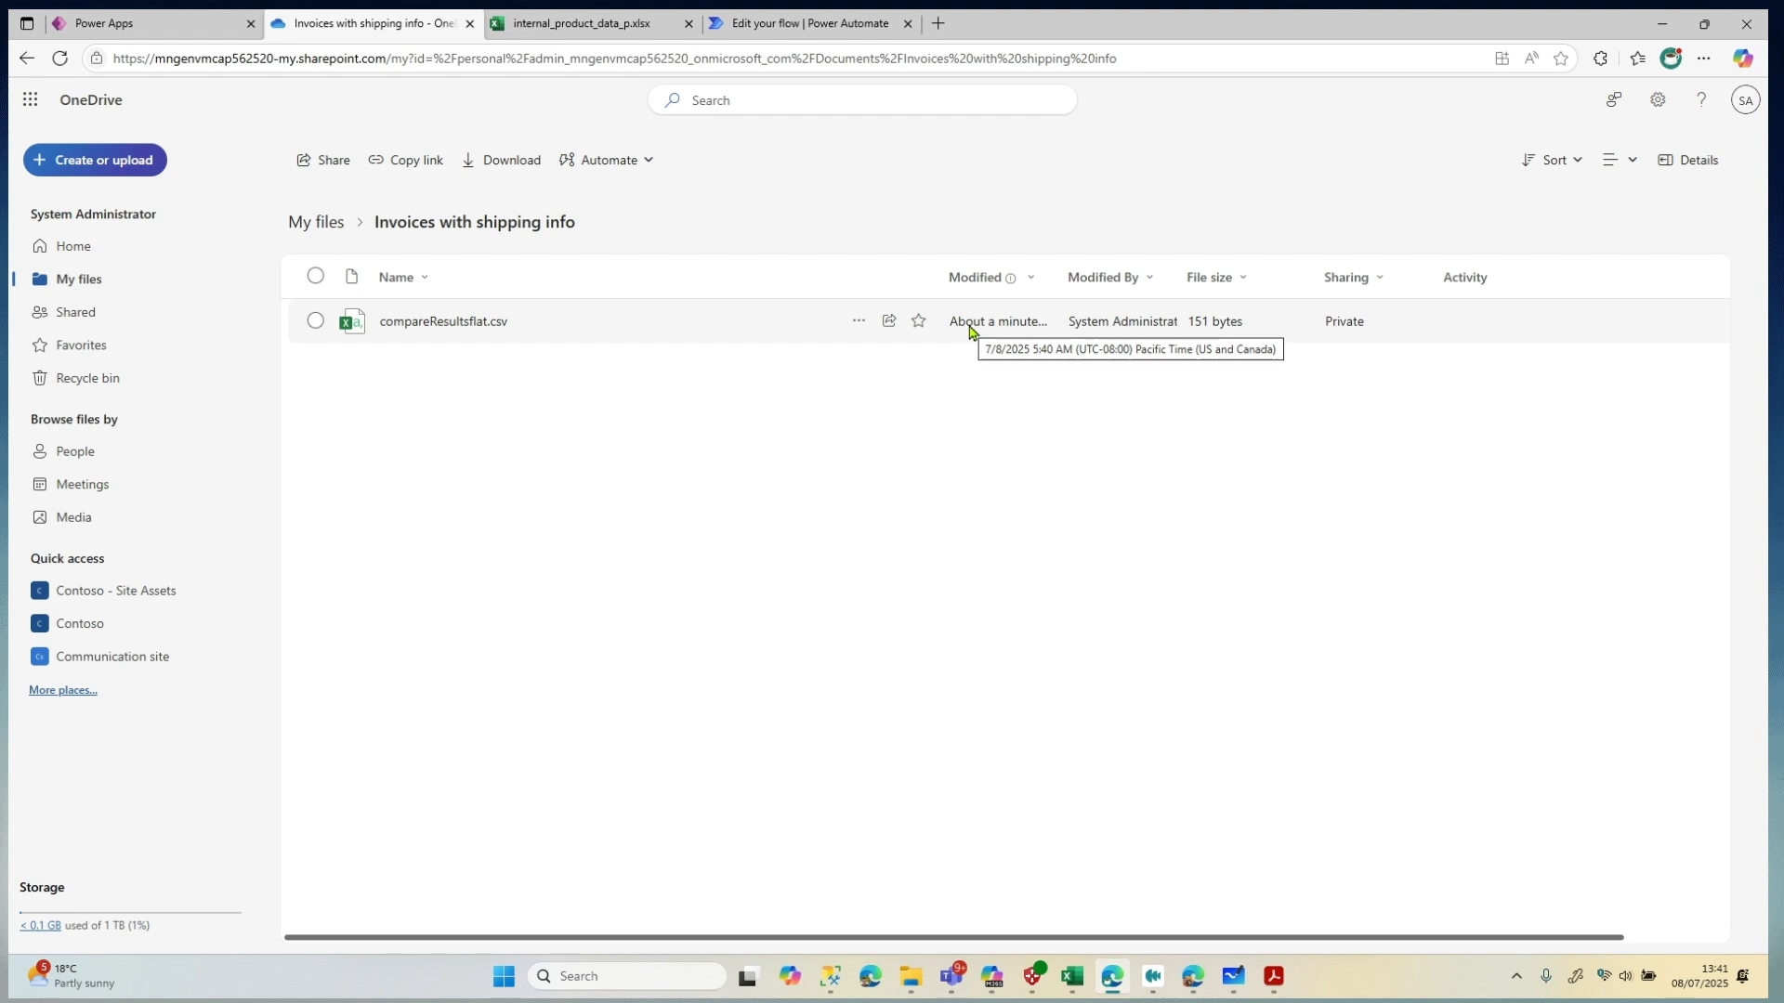
{"action": "left_click", "coordinate": [496, 326]}
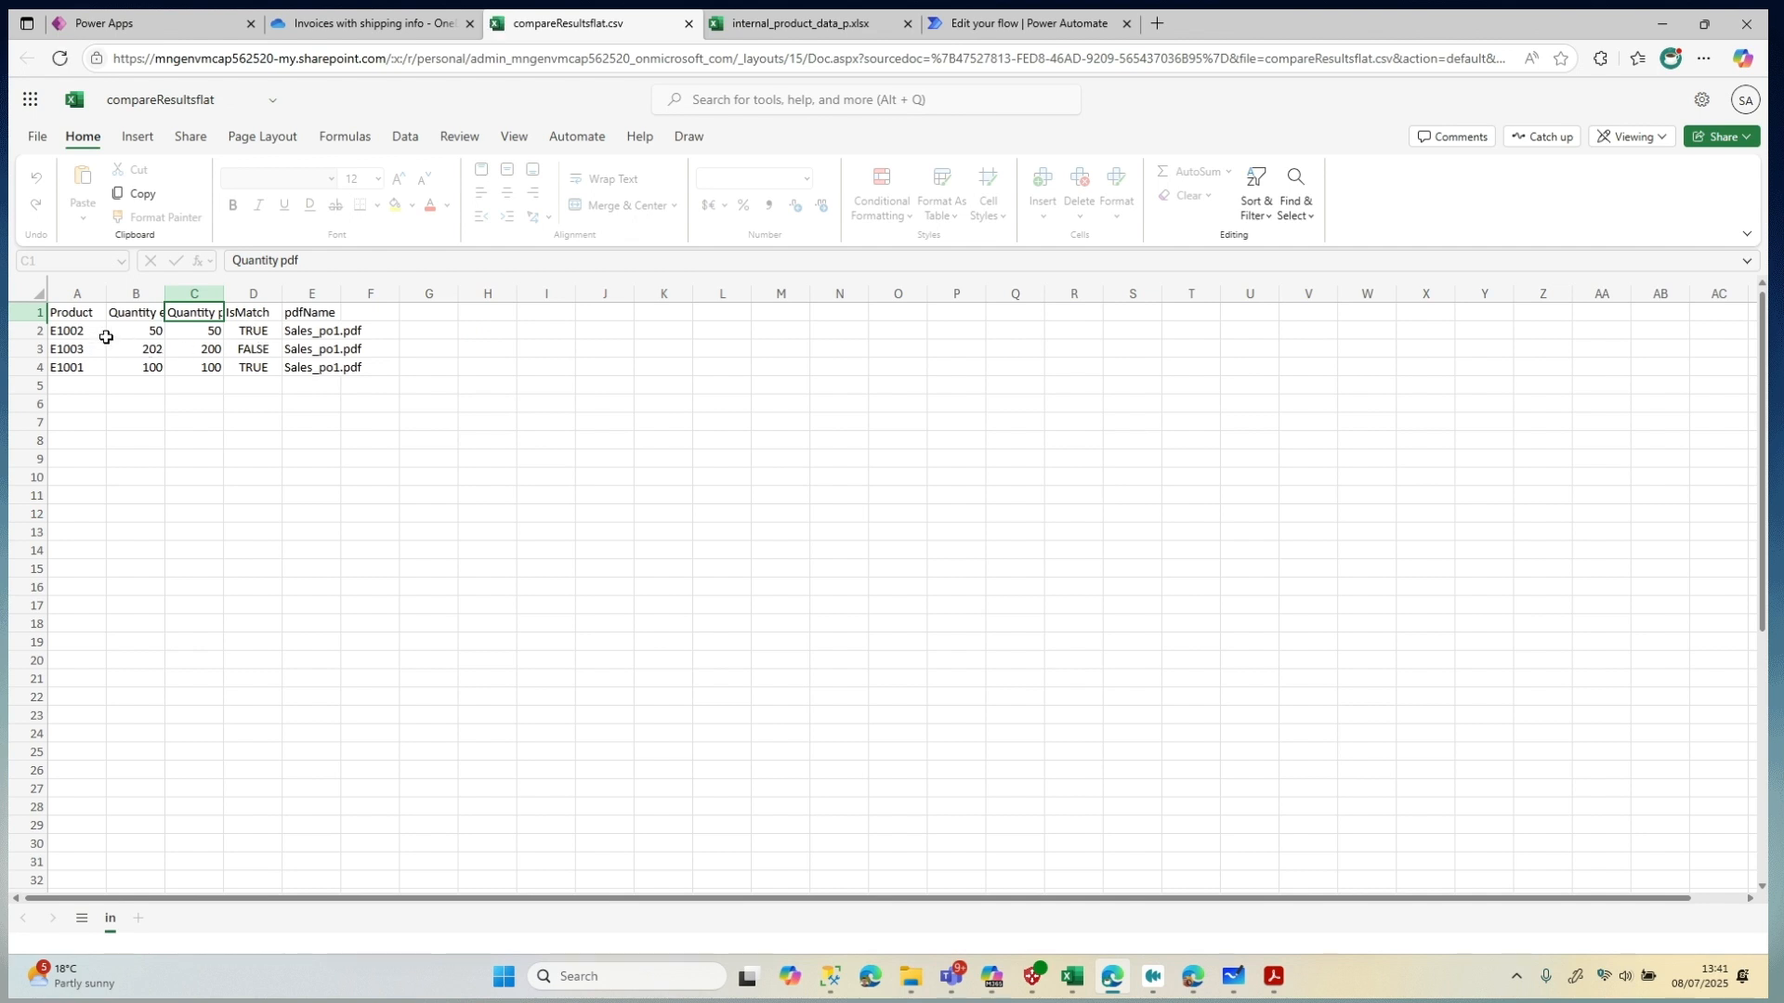
Compare the Quantity excel and Quantity pdf values with IsMatch for each product row, and select product E1003
{"action": "left_click", "coordinate": [96, 331]}
{"action": "left_click", "coordinate": [244, 333]}
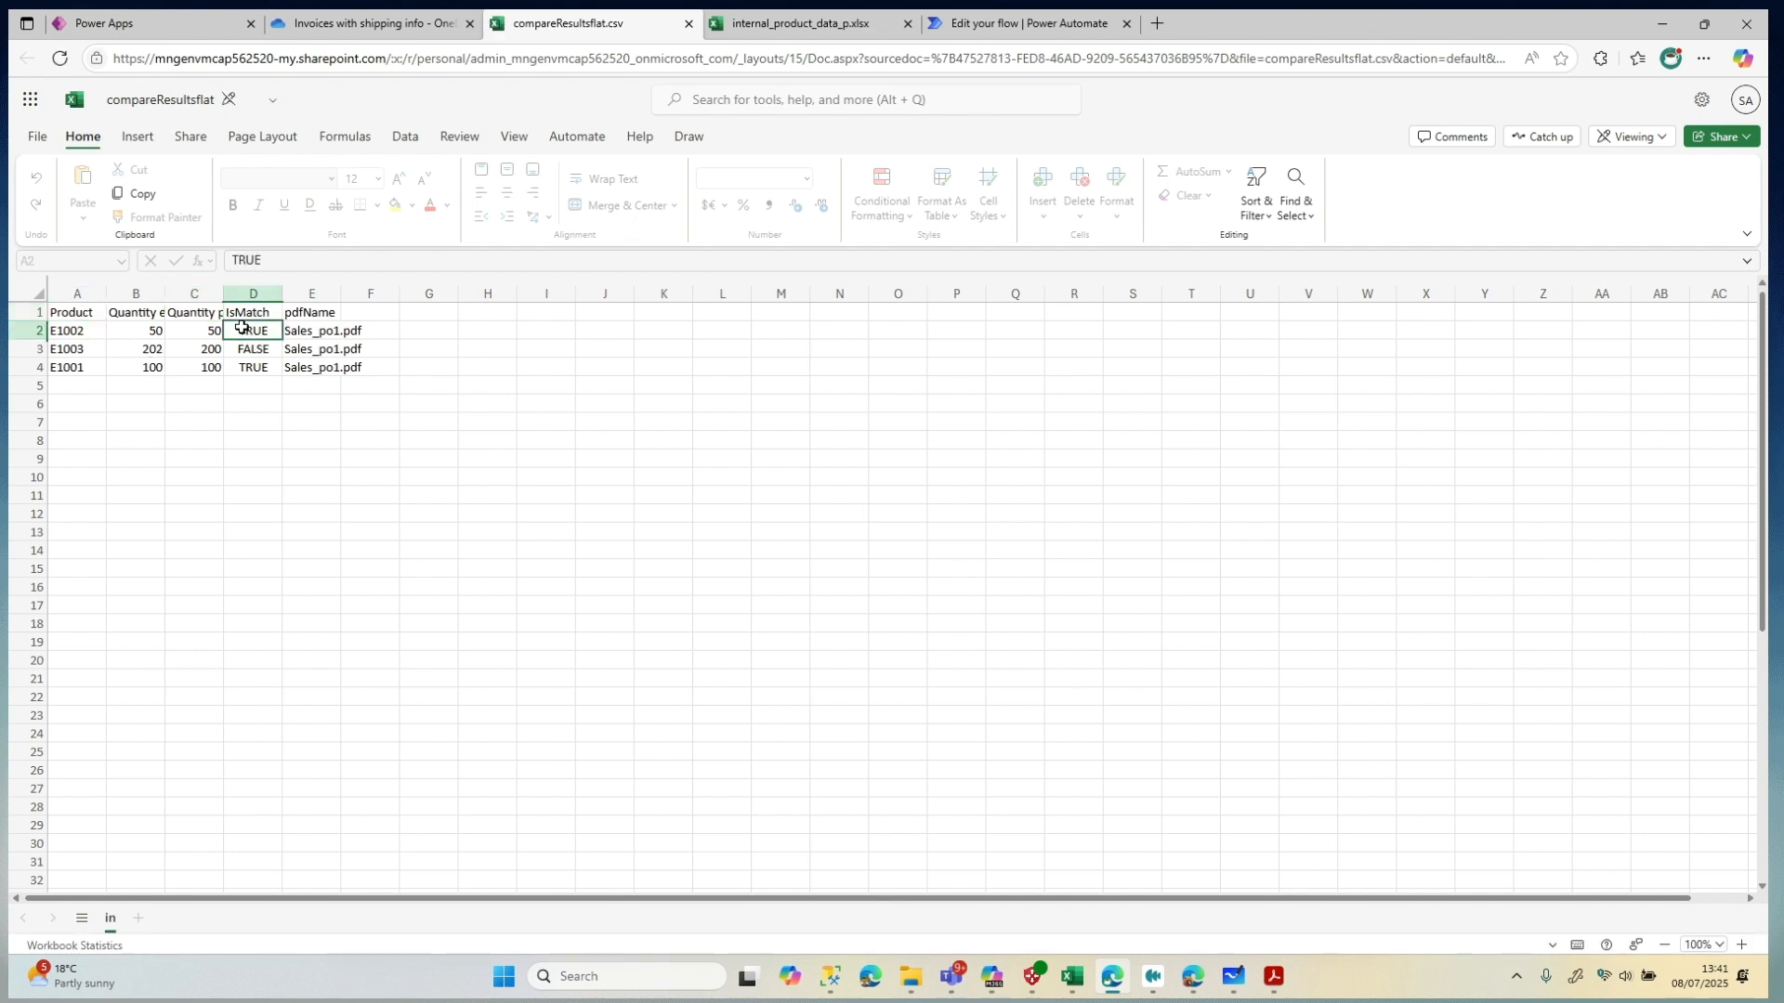
{"action": "left_click_drag", "start_coordinate": [164, 333], "coordinate": [202, 334]}
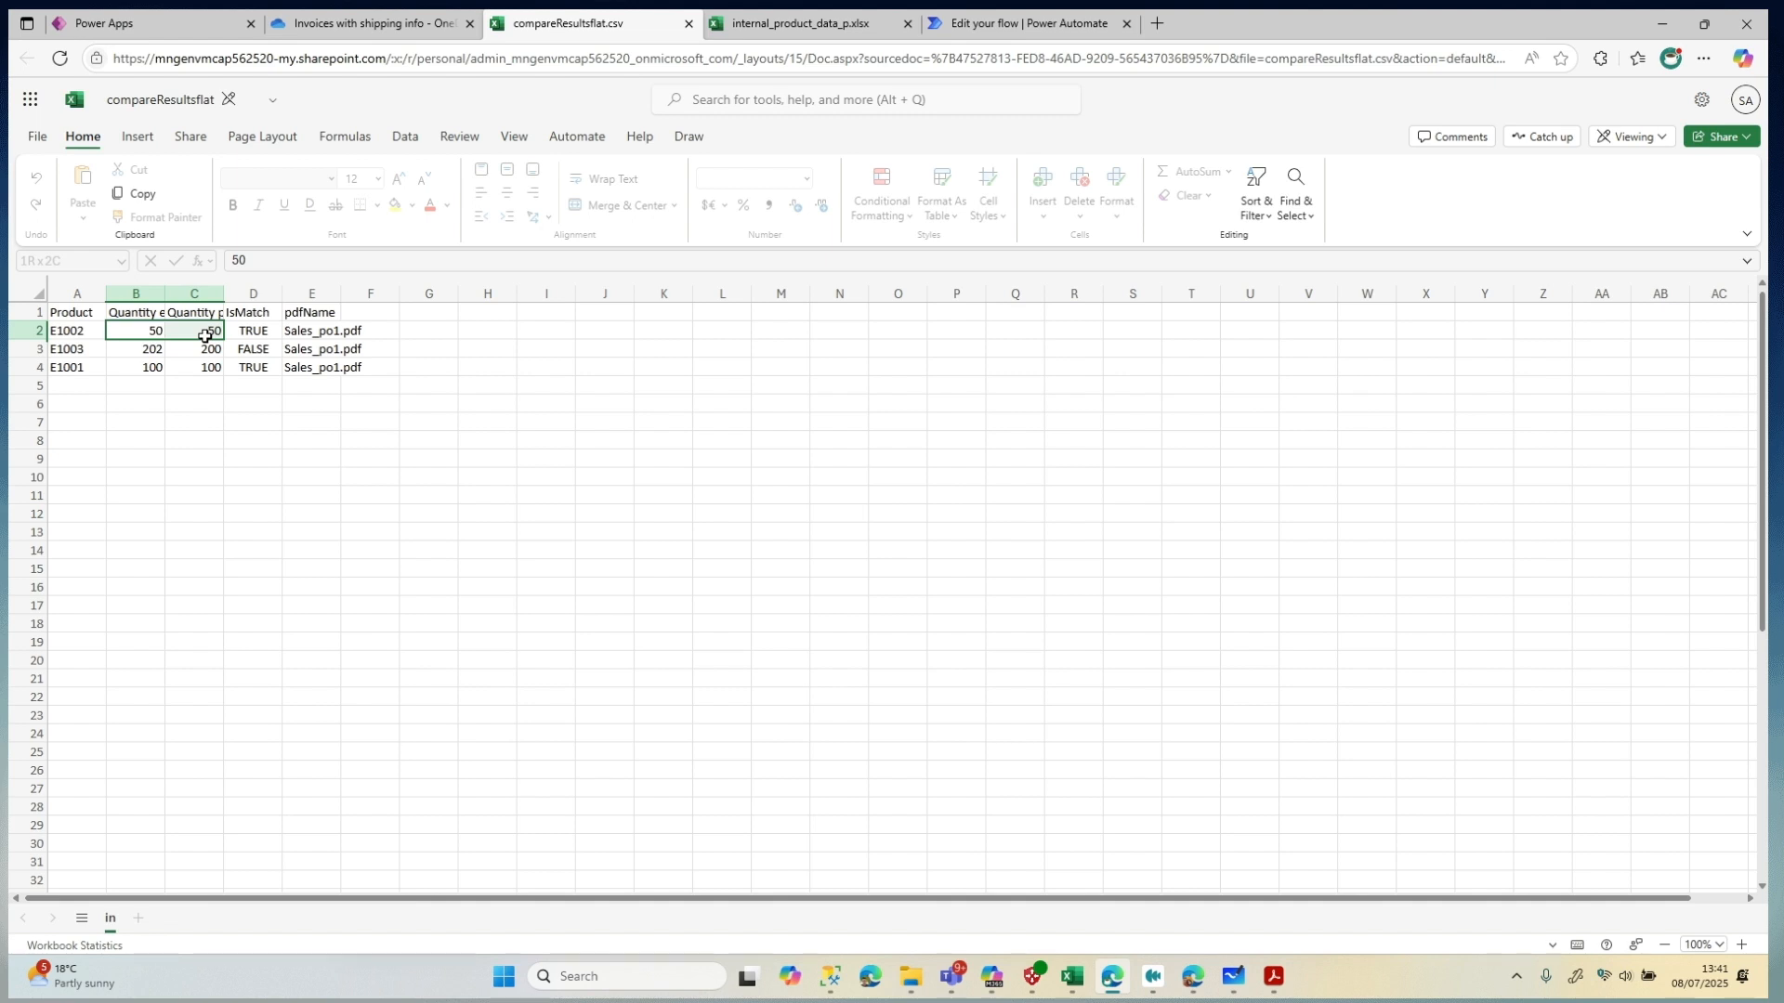
{"action": "left_click_drag", "start_coordinate": [143, 352], "coordinate": [199, 351]}
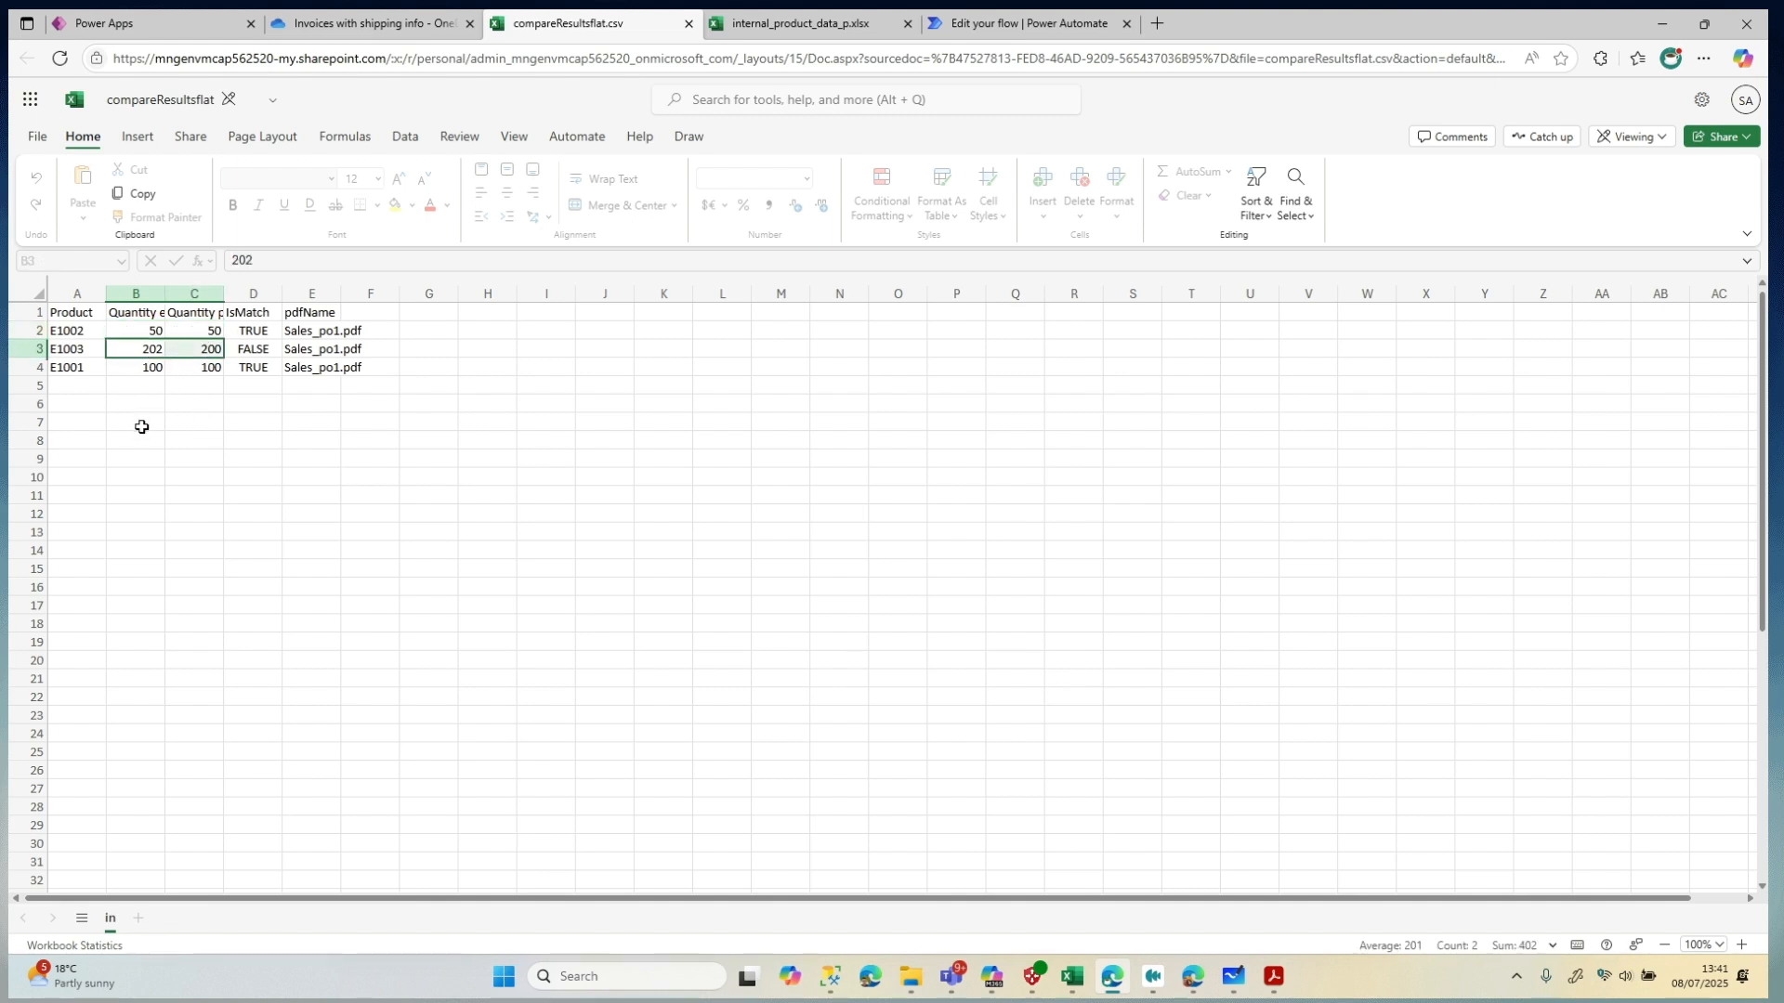
{"action": "left_click", "coordinate": [187, 346]}
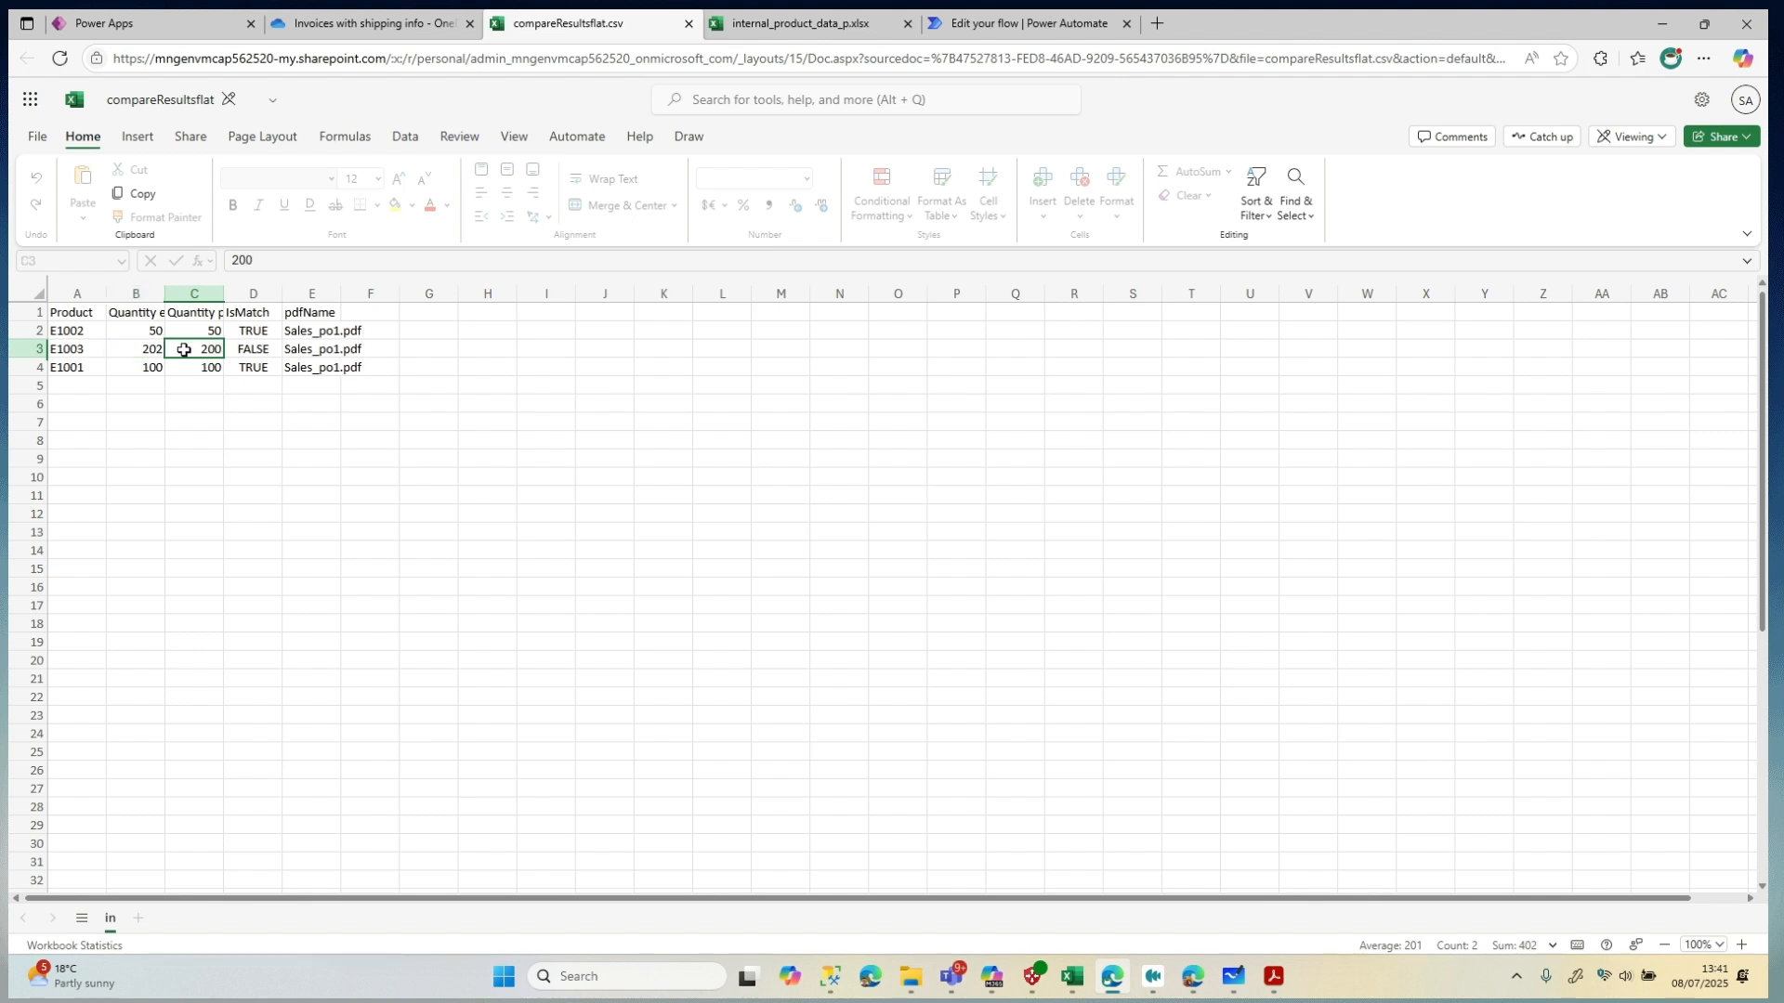
{"action": "left_click_drag", "start_coordinate": [145, 370], "coordinate": [198, 367]}
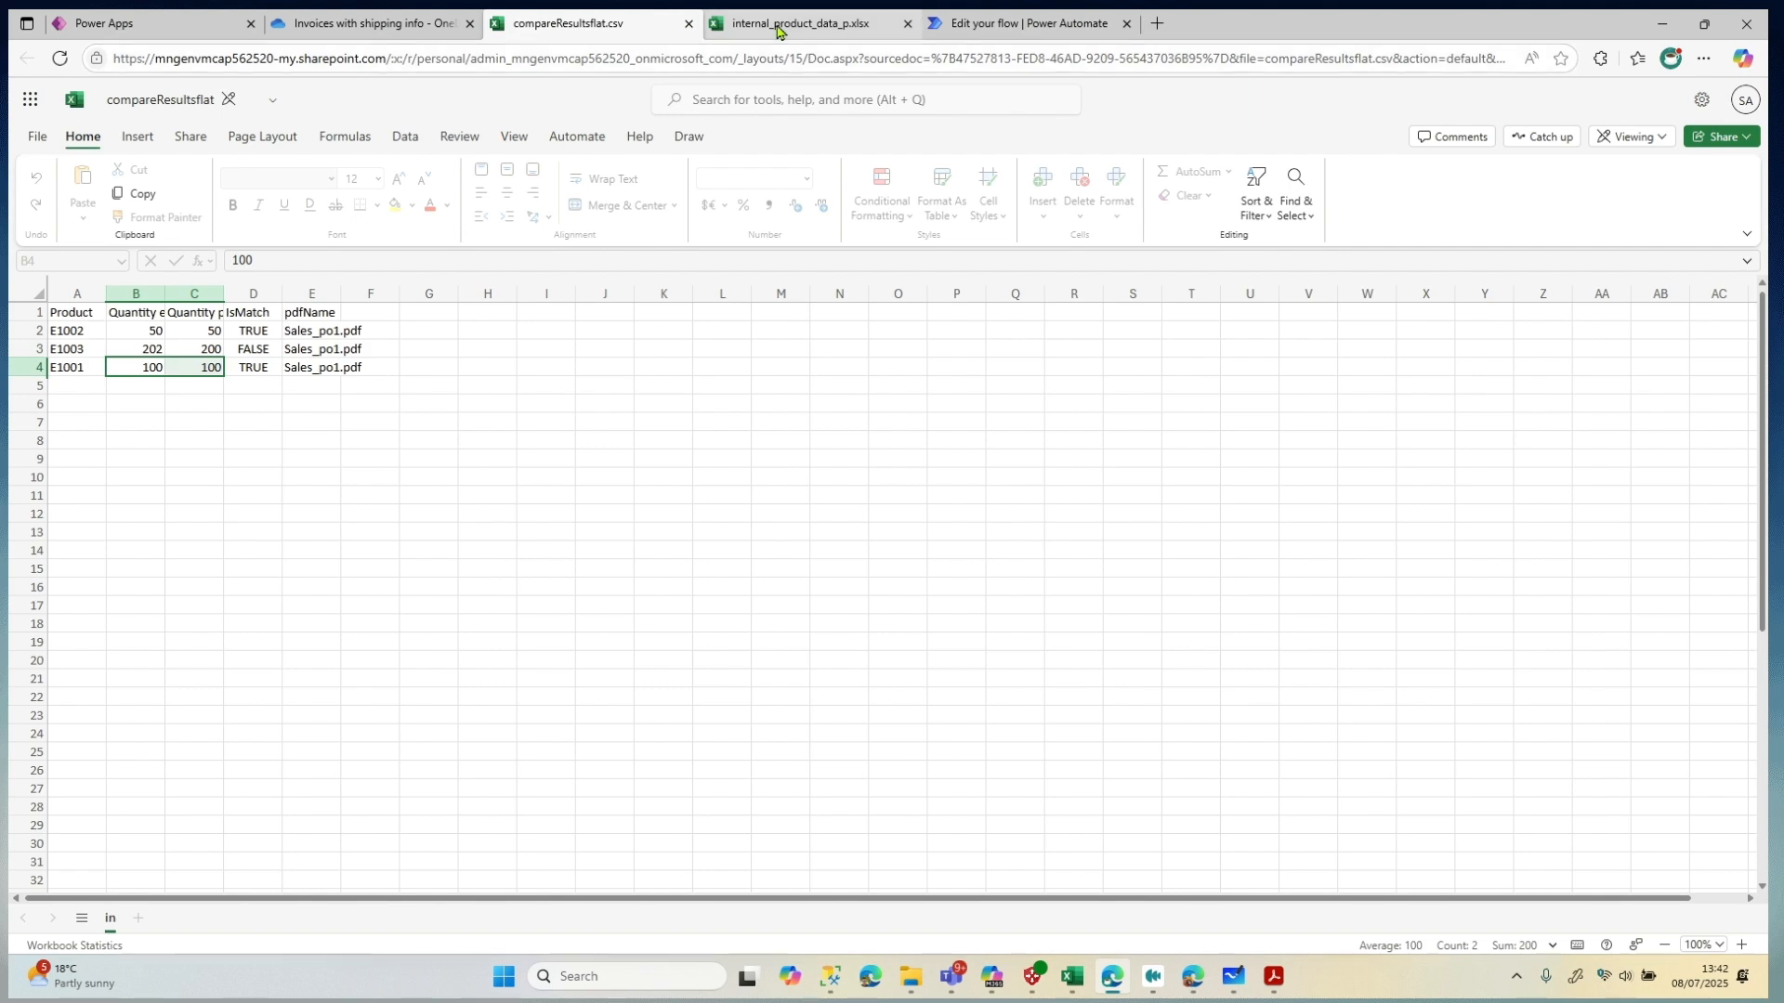
{"action": "left_click", "coordinate": [76, 350]}
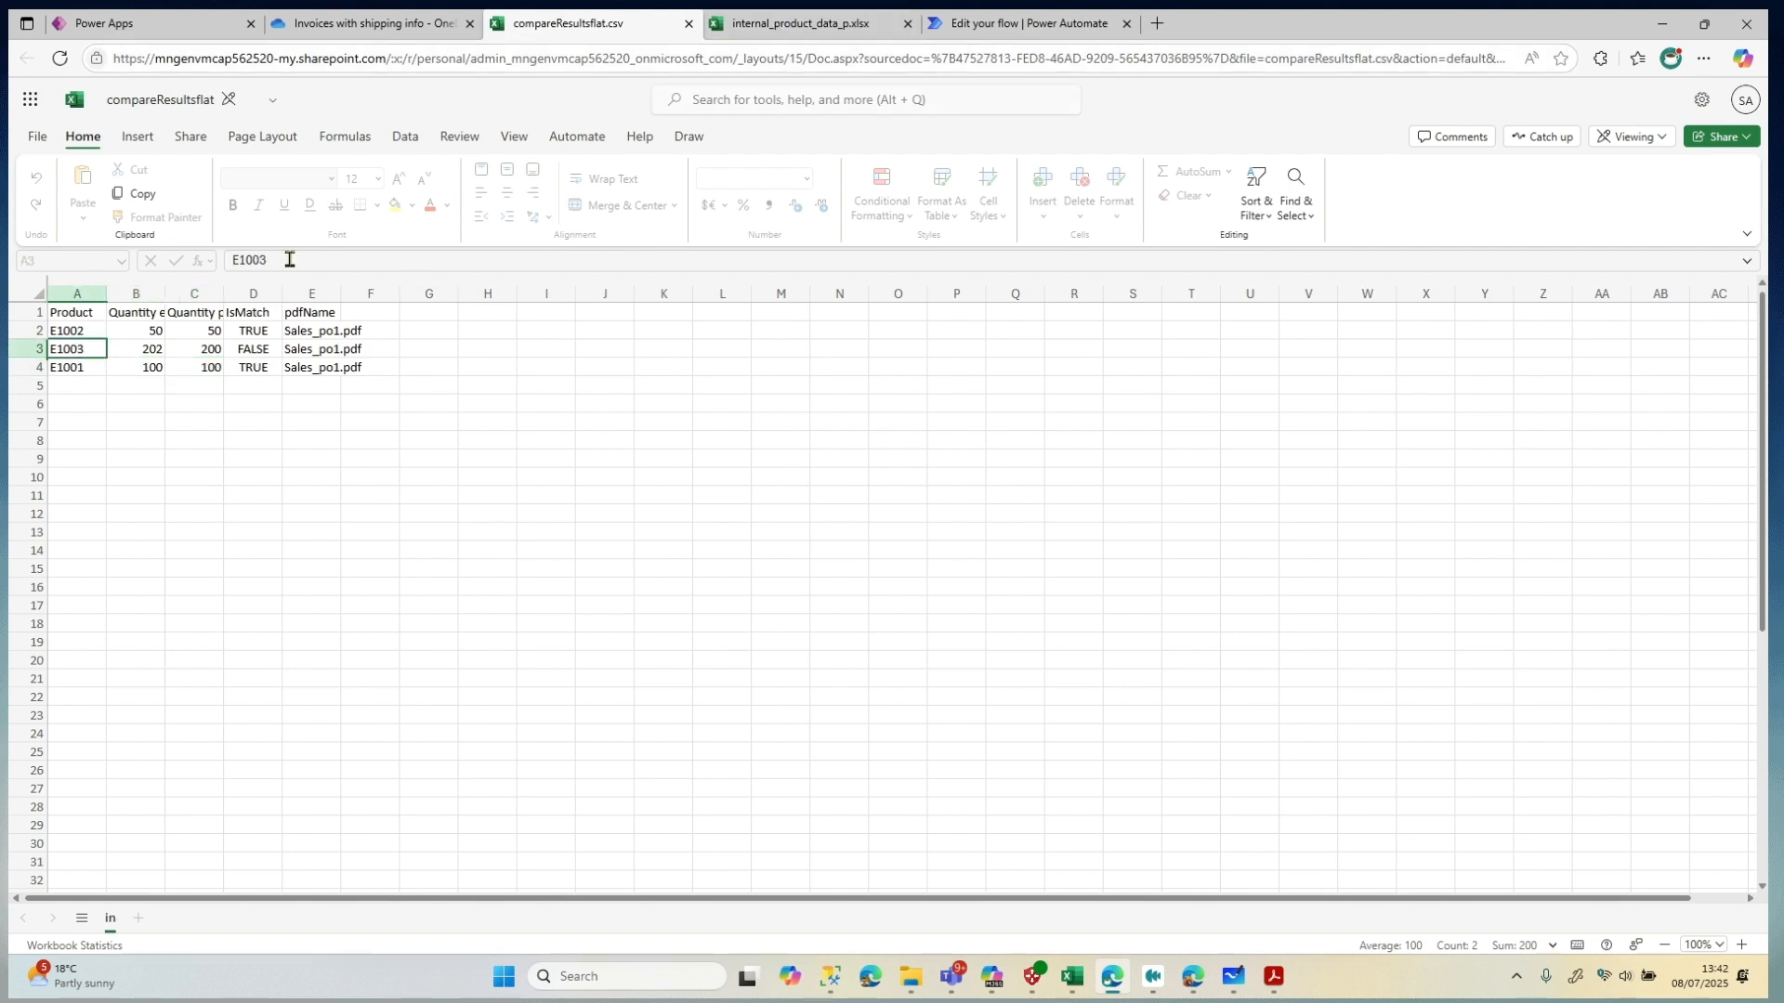
Check the PONumber 1 row for E1003 in internal_product_data_p.xlsx and select its Expected Qty
{"action": "left_click", "coordinate": [788, 23]}
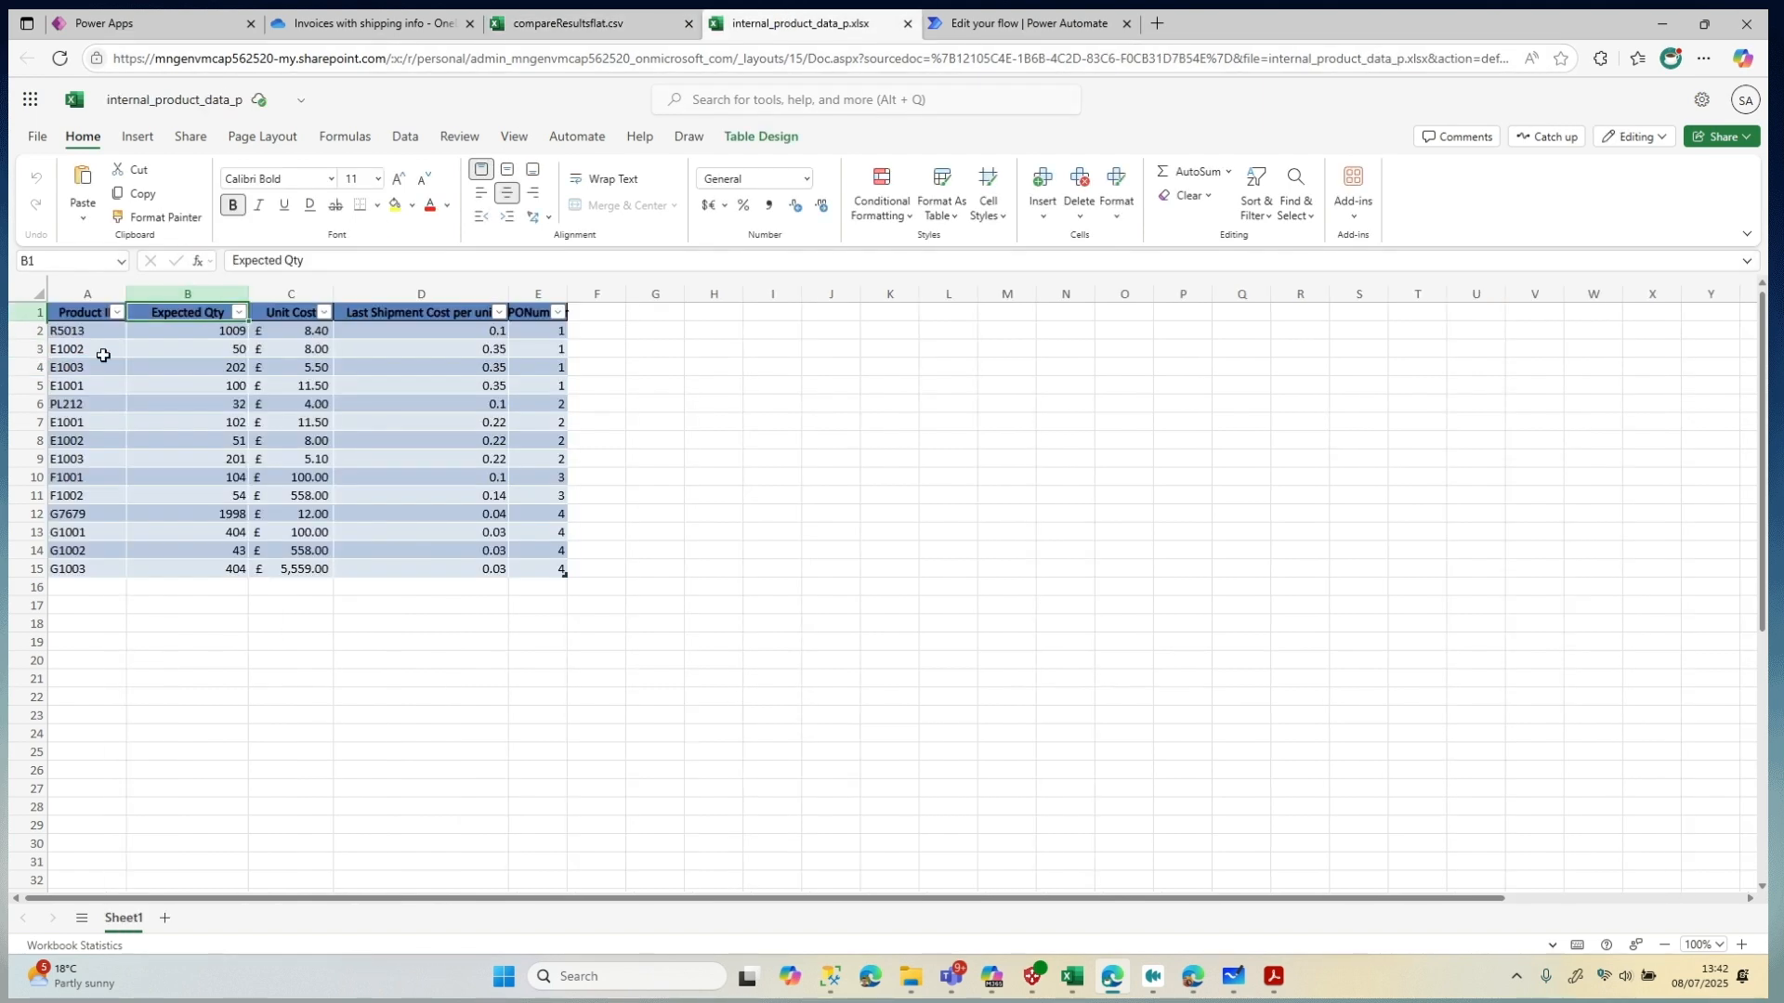
{"action": "left_click_drag", "start_coordinate": [90, 365], "coordinate": [341, 365]}
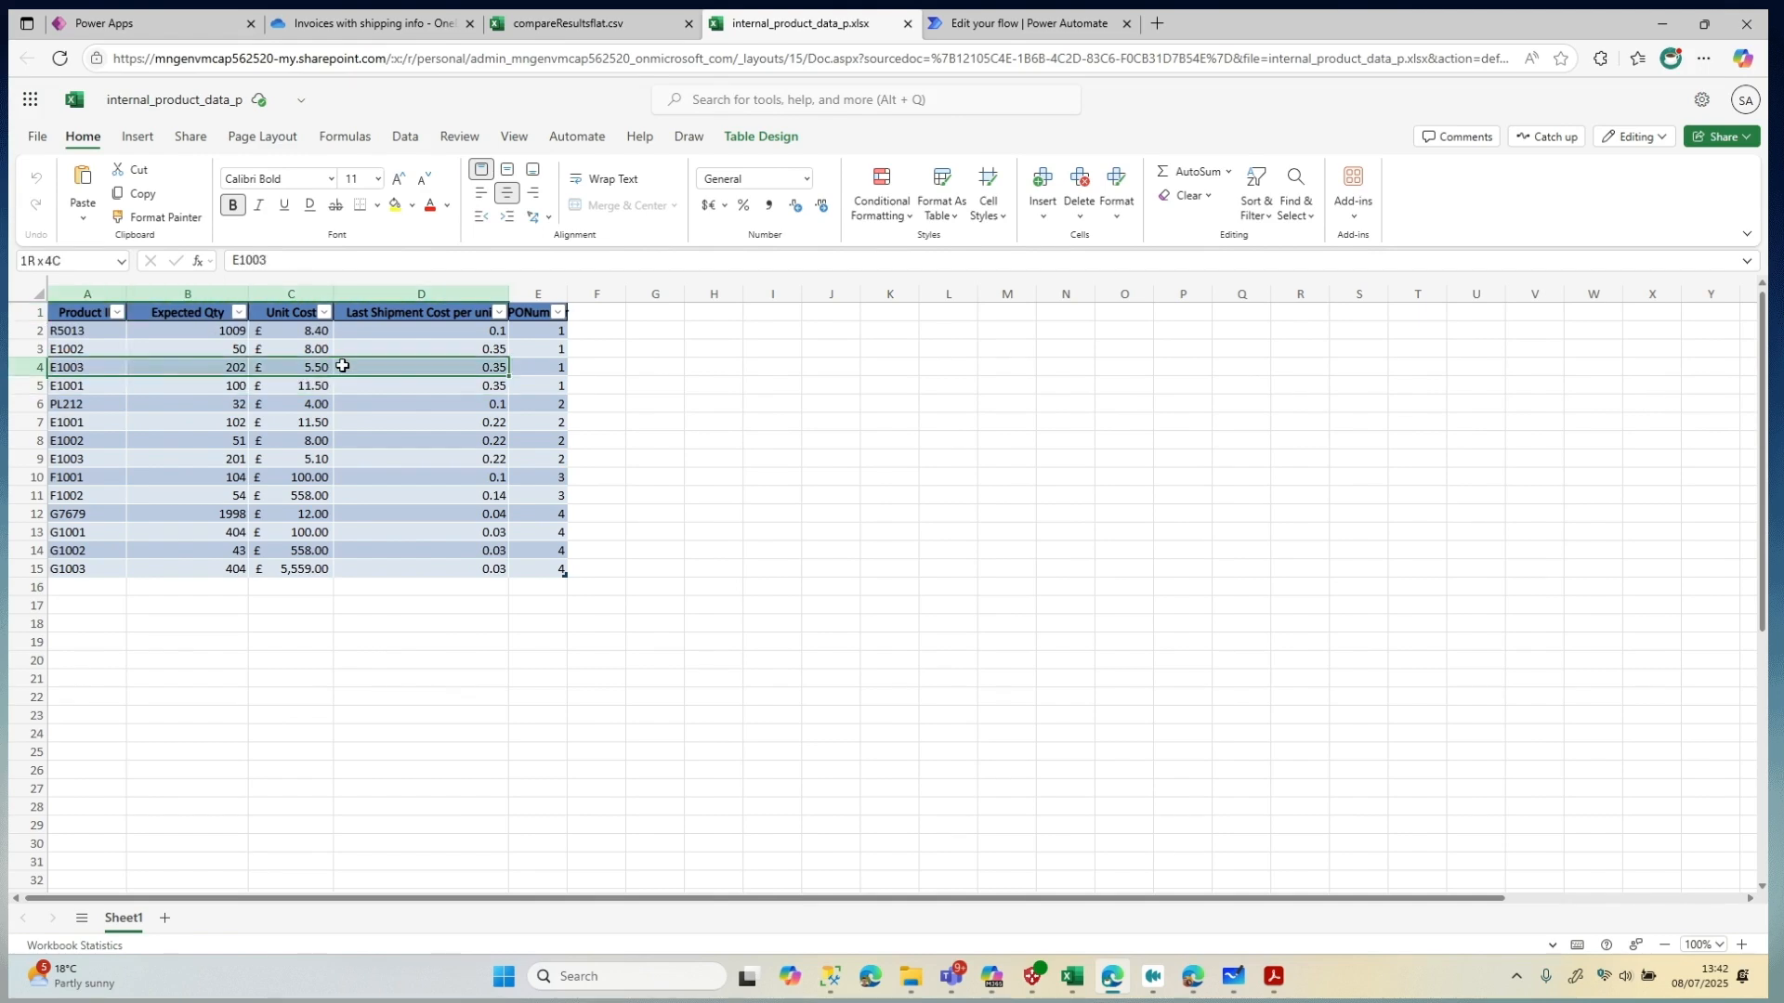
{"action": "key", "text": "Right"}
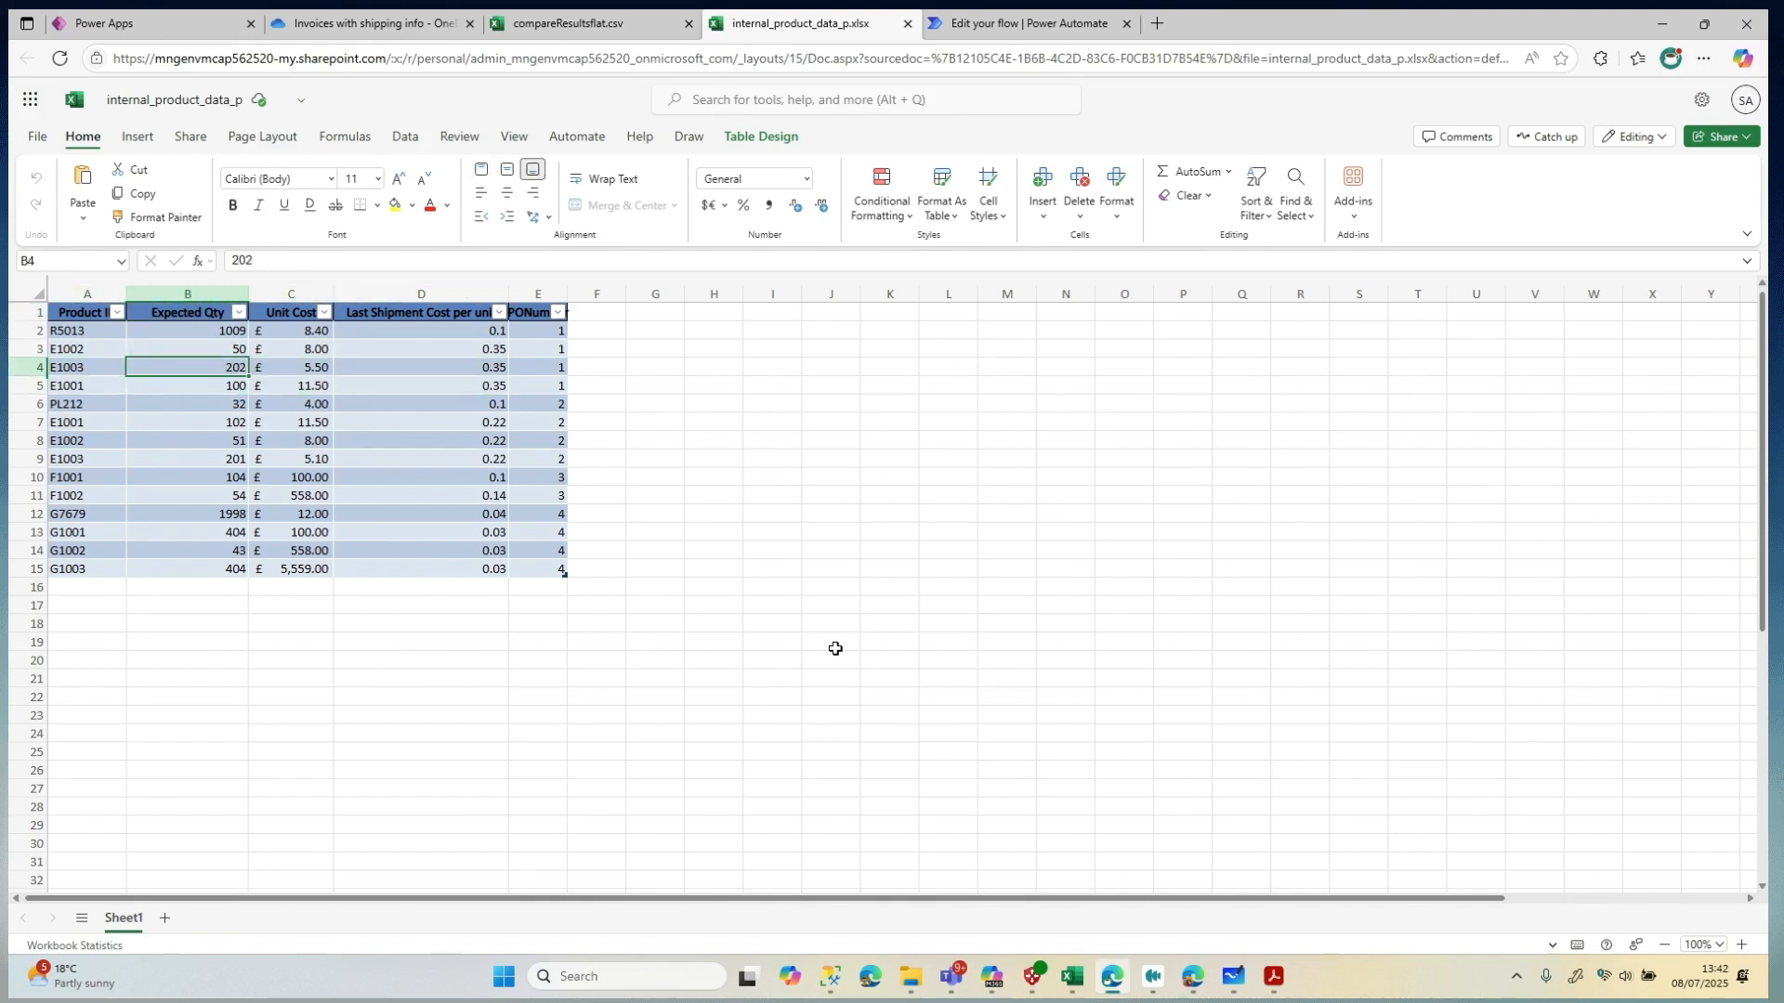
Bring up the sales invoice PDF in Acrobat and highlight the E1003 item code and its quantity
{"action": "left_click", "coordinate": [1273, 976]}
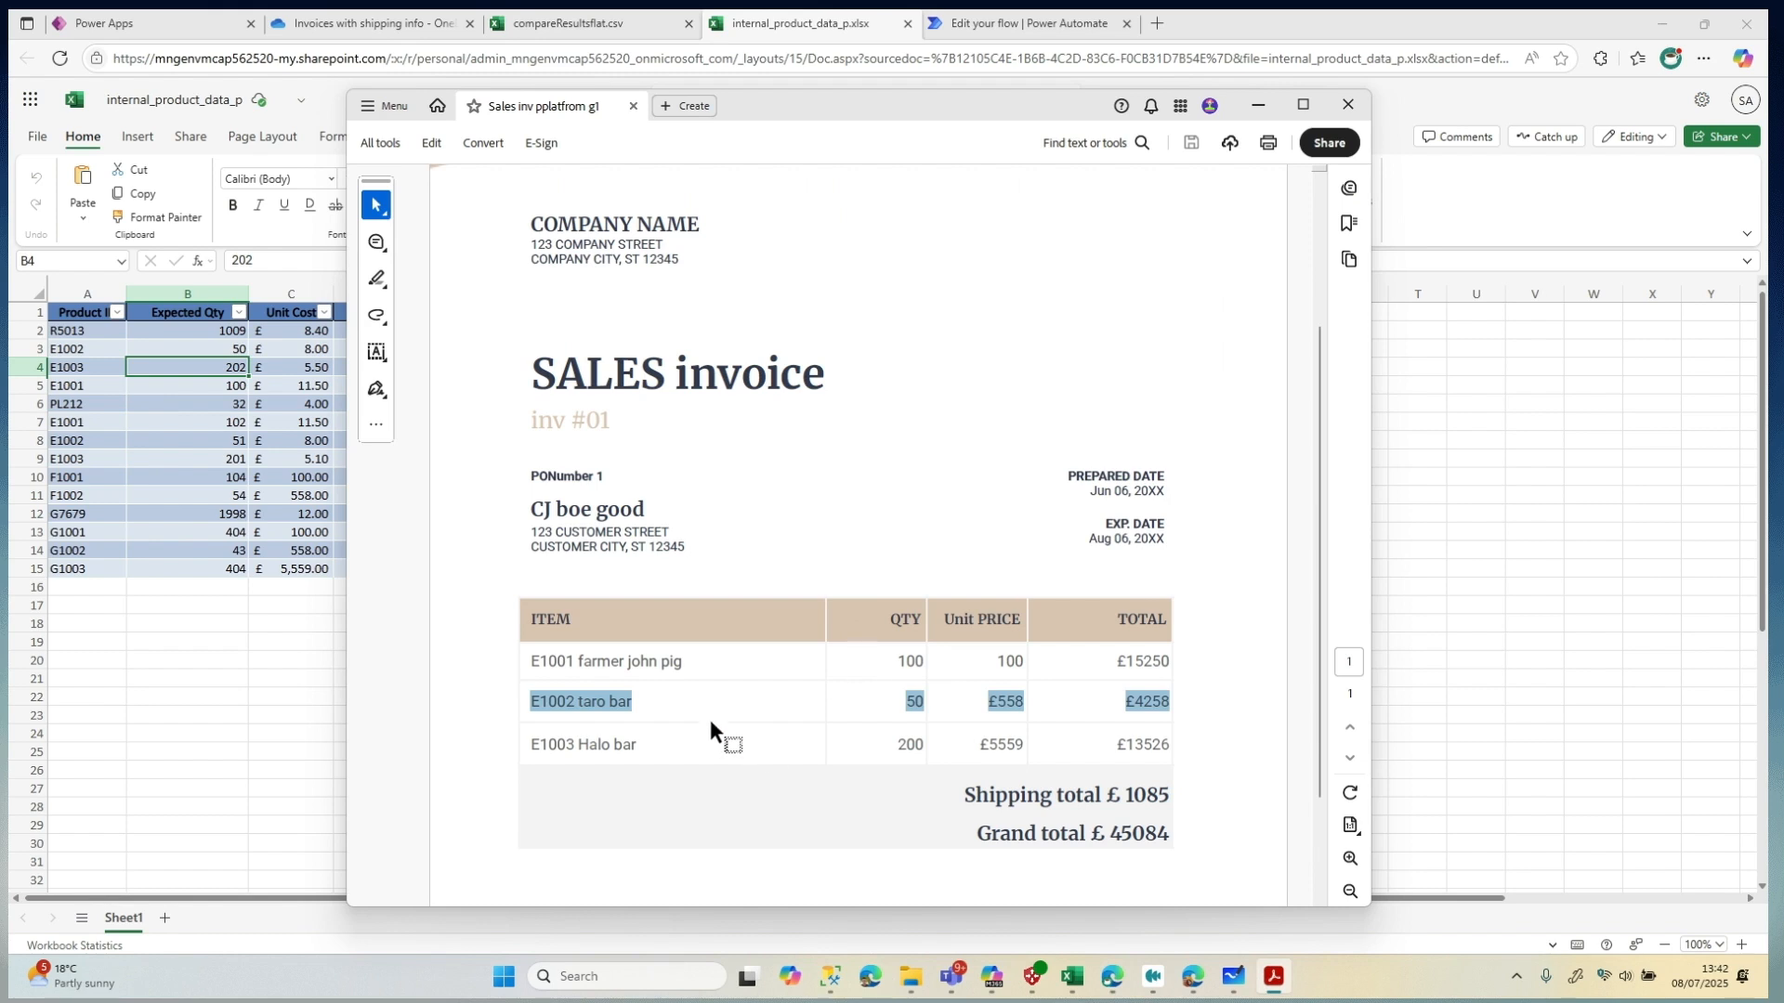
{"action": "double_click", "coordinate": [555, 743]}
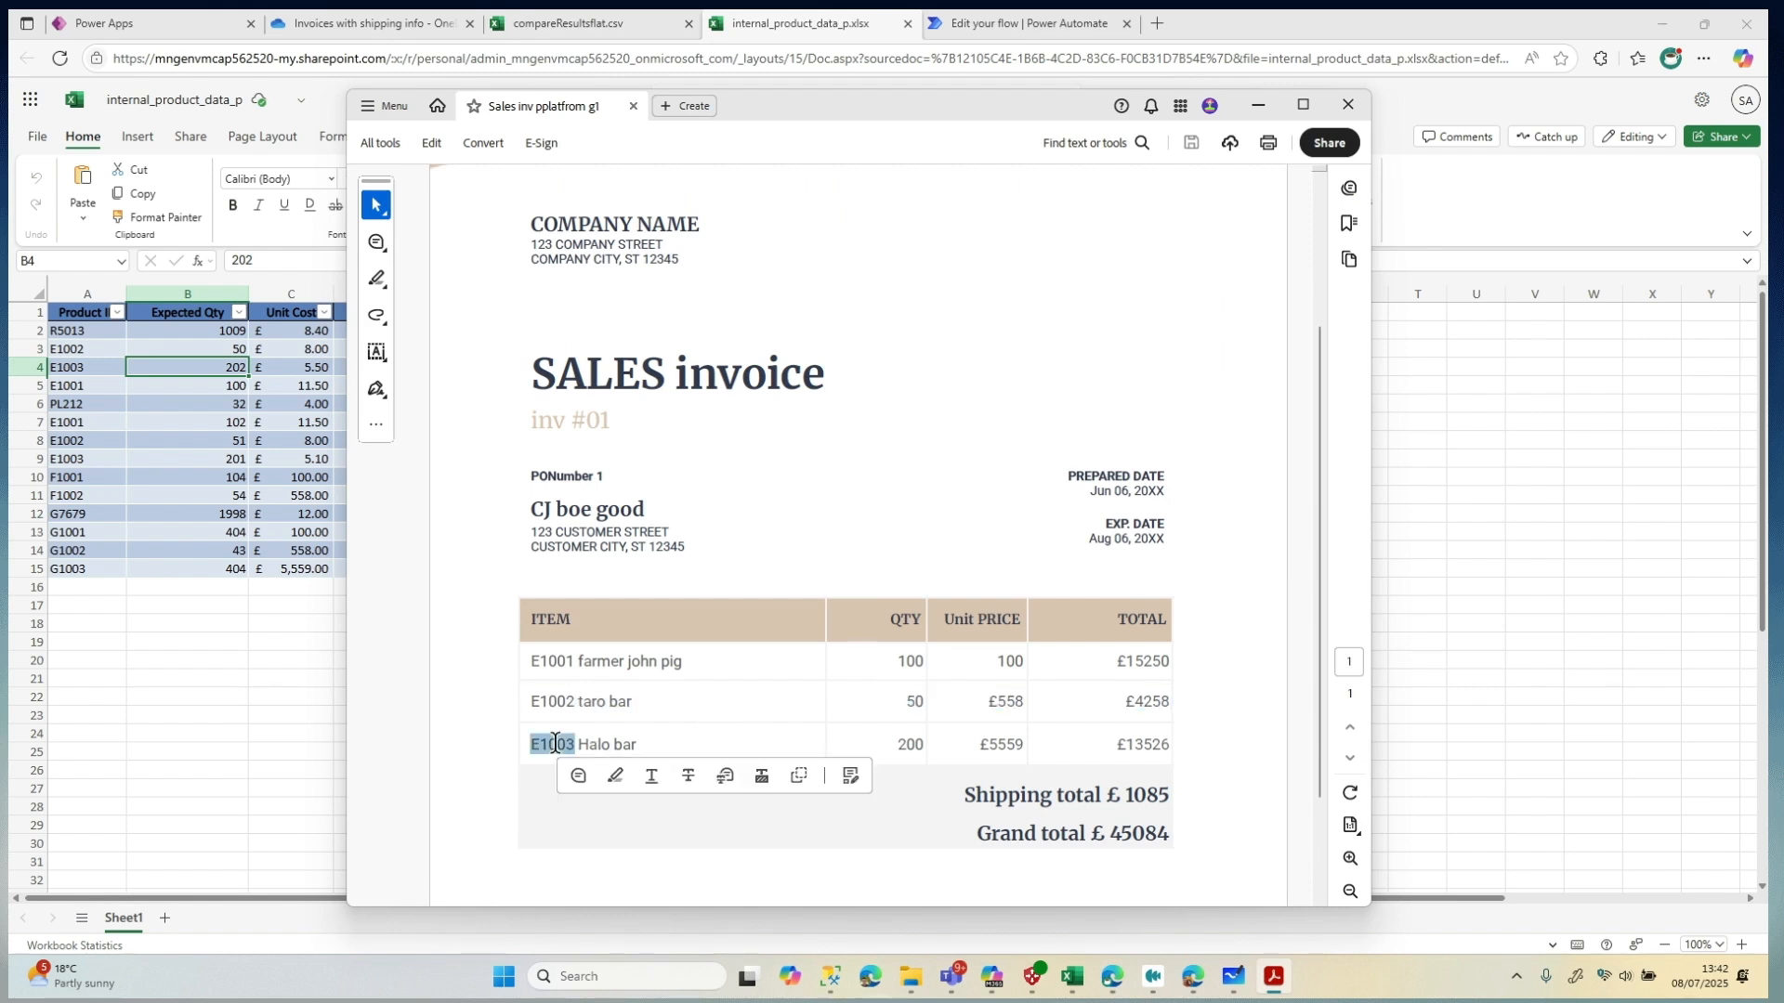
{"action": "double_click", "coordinate": [907, 744]}
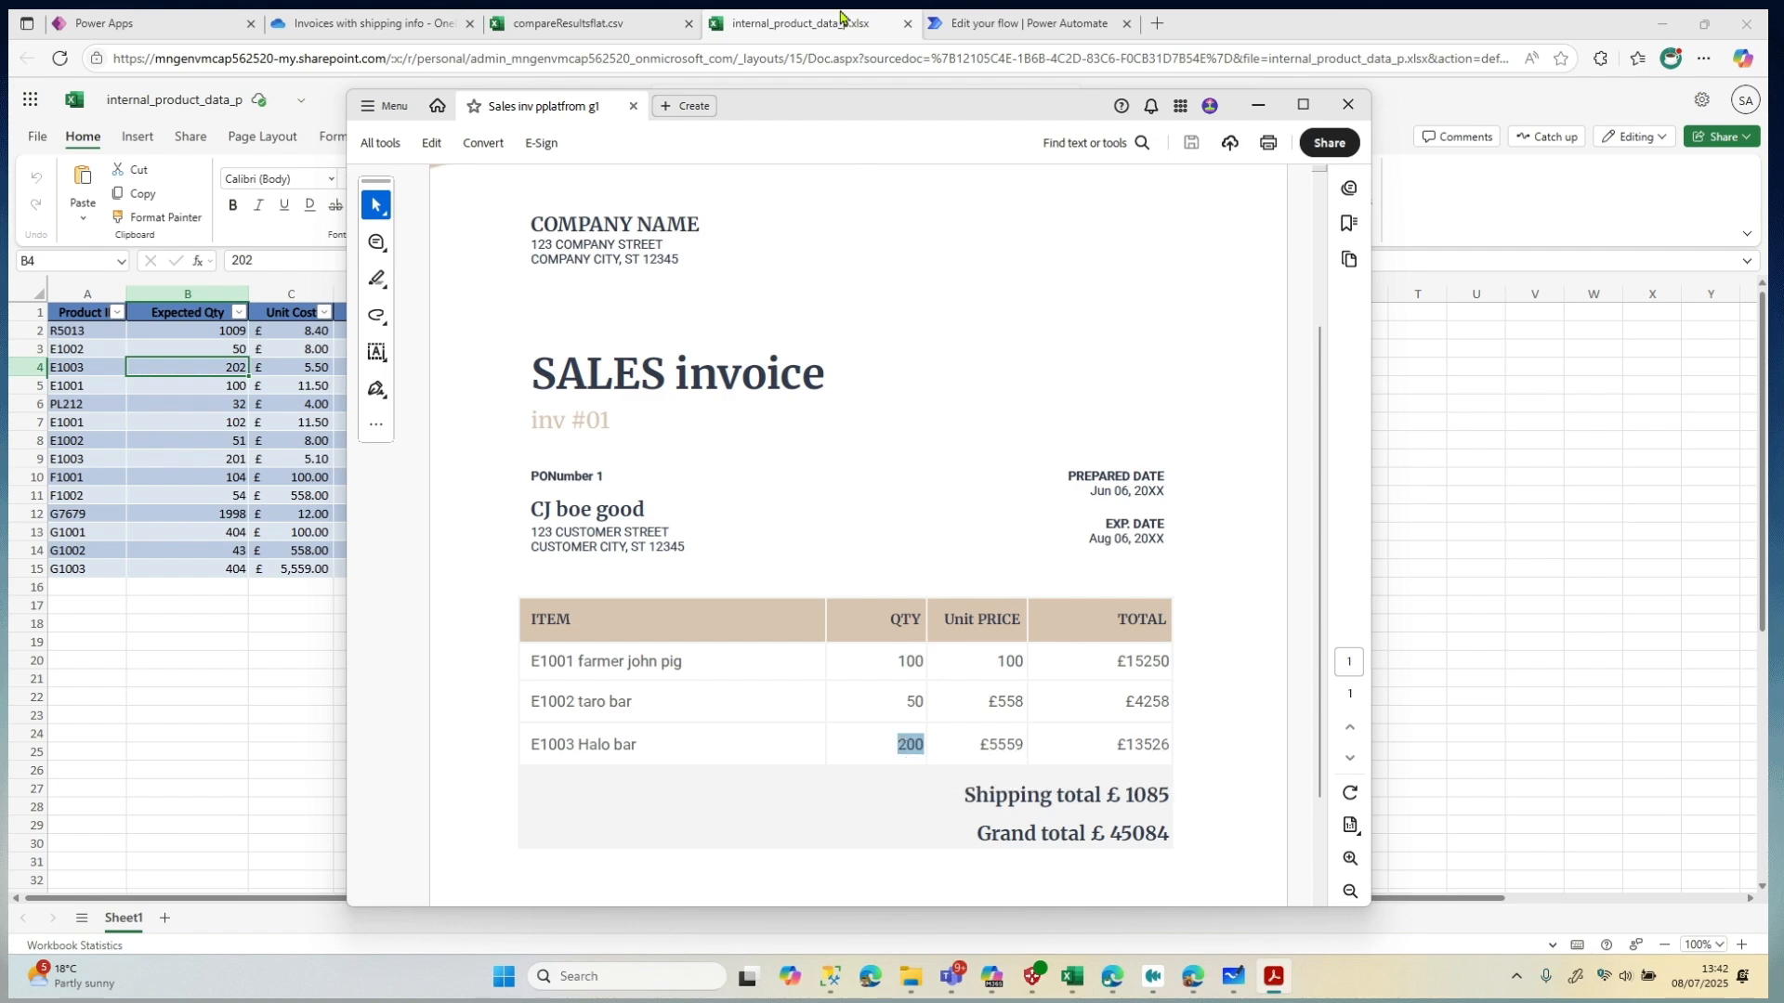
Recheck the results rows in compareResultsflat.csv, close the file, and return to the flow run in Power Automate
{"action": "left_click", "coordinate": [595, 23]}
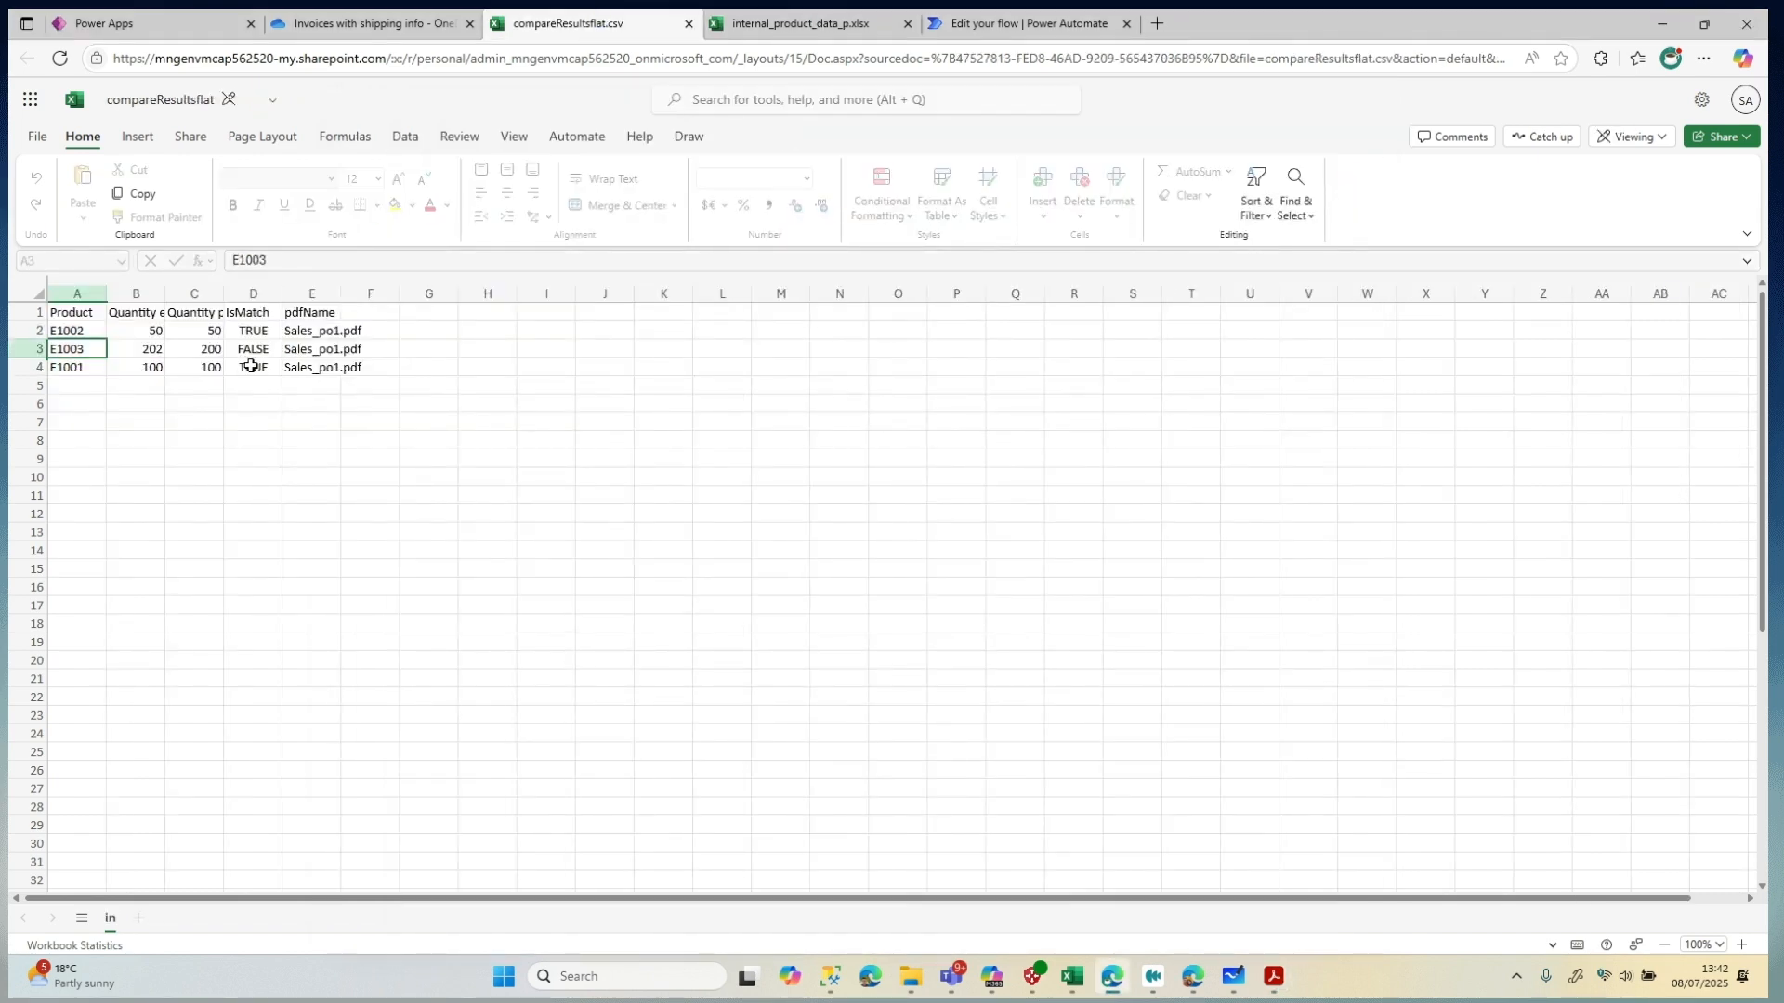
{"action": "left_click_drag", "start_coordinate": [329, 381], "coordinate": [42, 316]}
{"action": "left_click", "coordinate": [150, 349]}
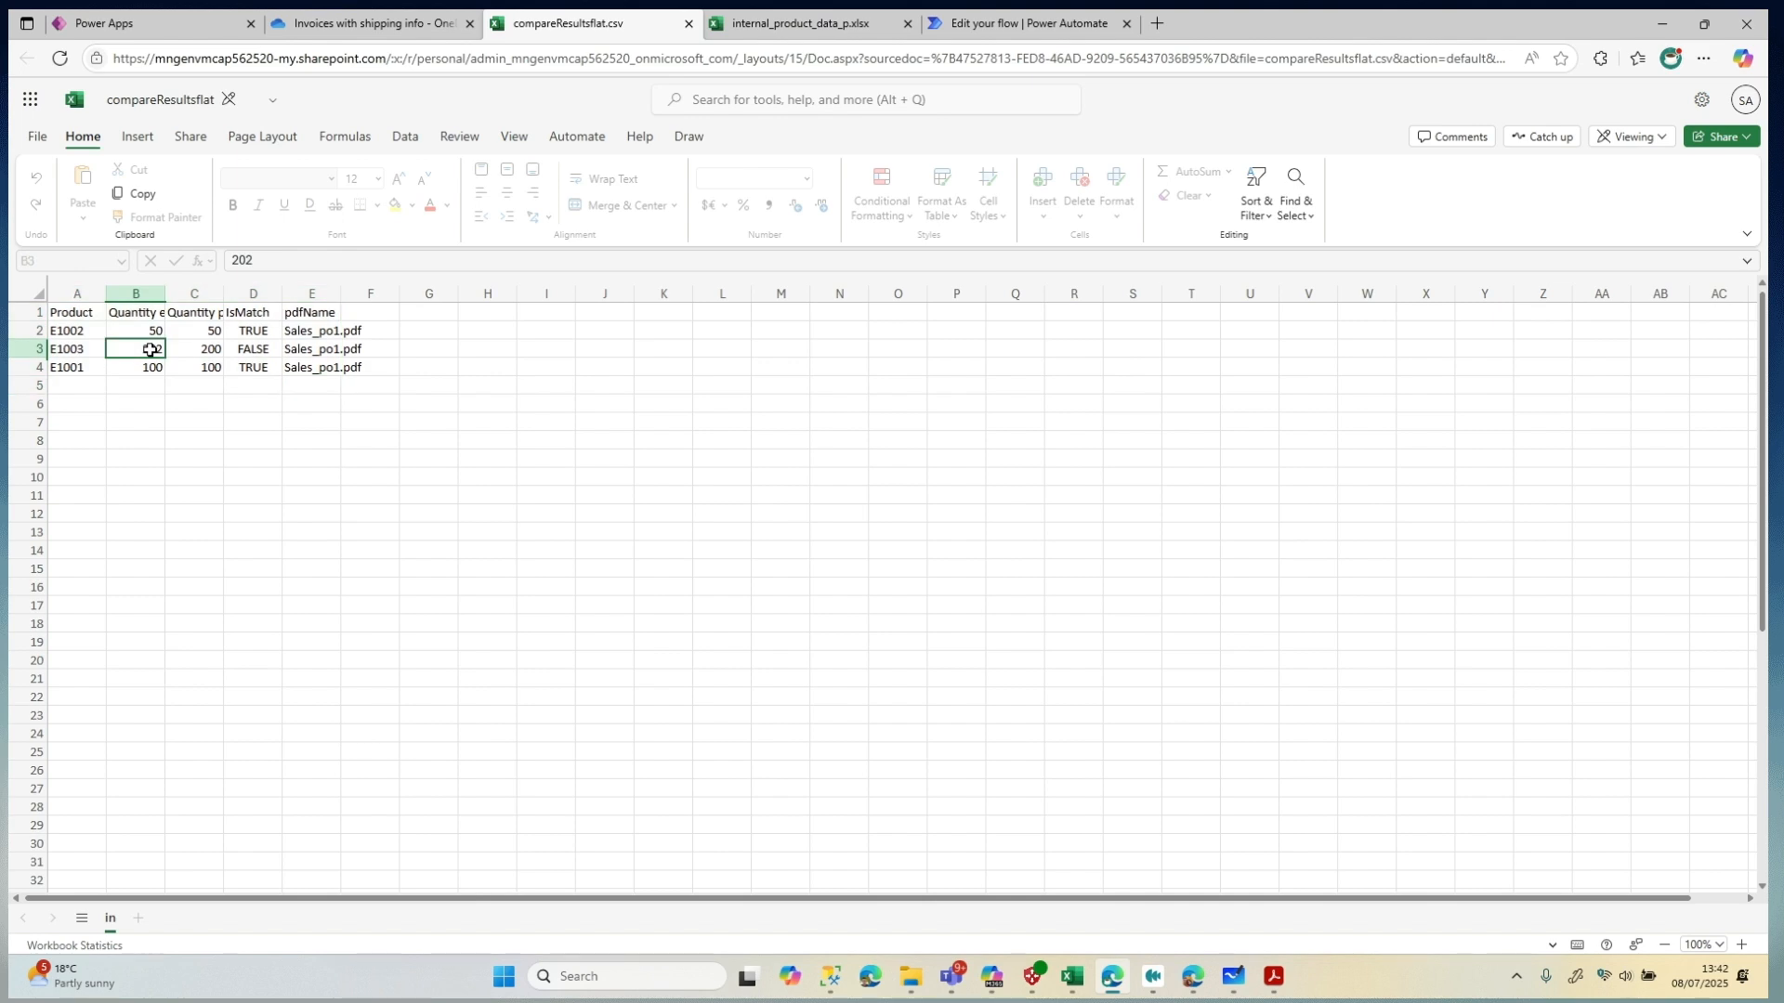
{"action": "left_click", "coordinate": [323, 370]}
{"action": "left_click", "coordinate": [688, 23]}
{"action": "left_click", "coordinate": [761, 23]}
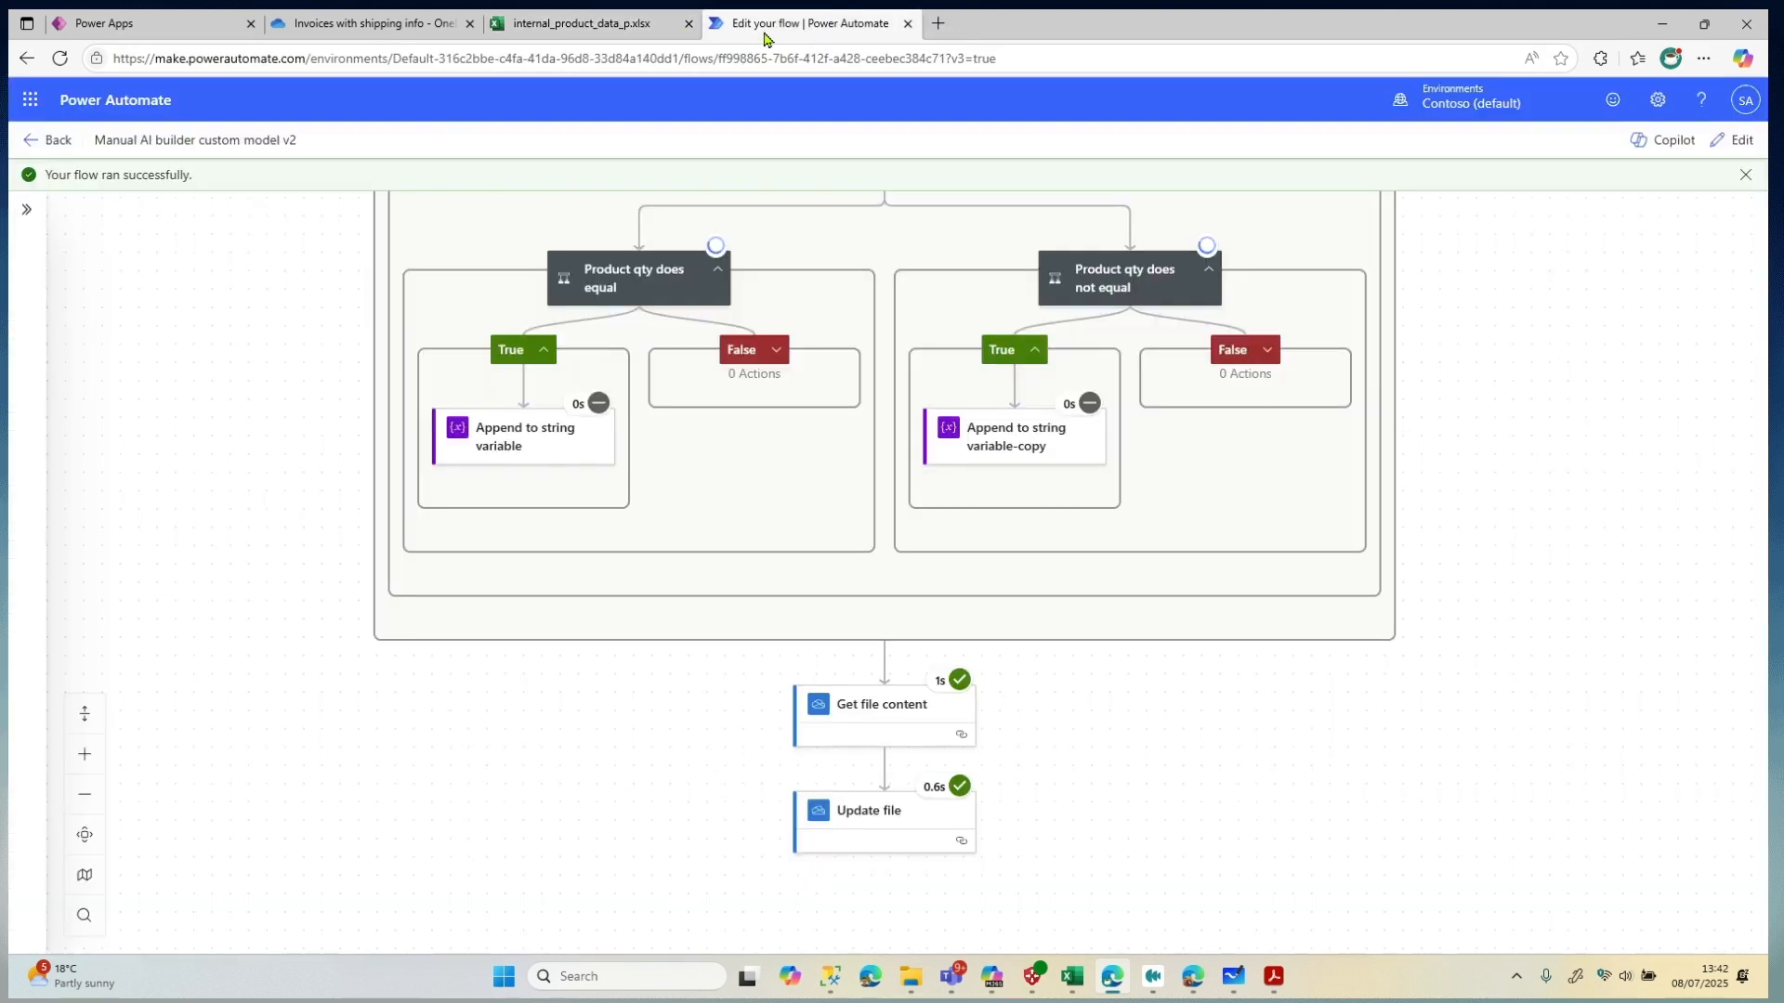
Run the Manual AI builder custom model v2 flow with Sales_po2.pdf as the file content and open the new run
{"action": "left_click", "coordinate": [79, 154]}
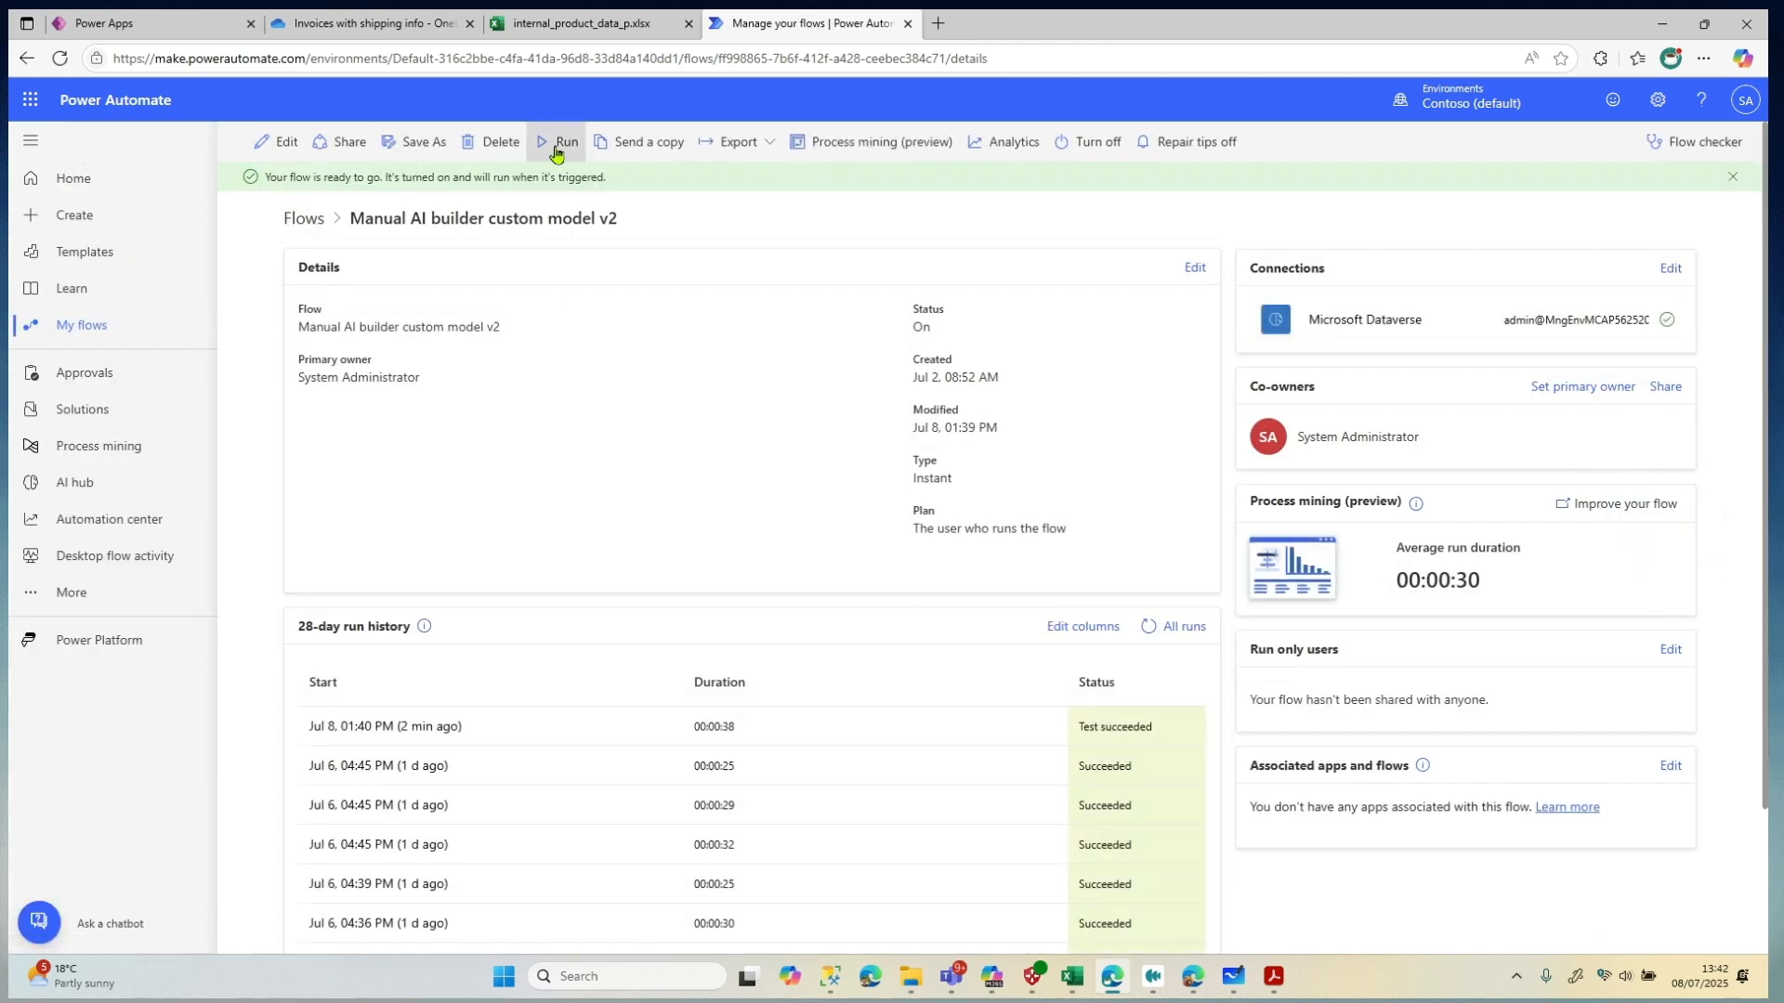
{"action": "left_click", "coordinate": [557, 149]}
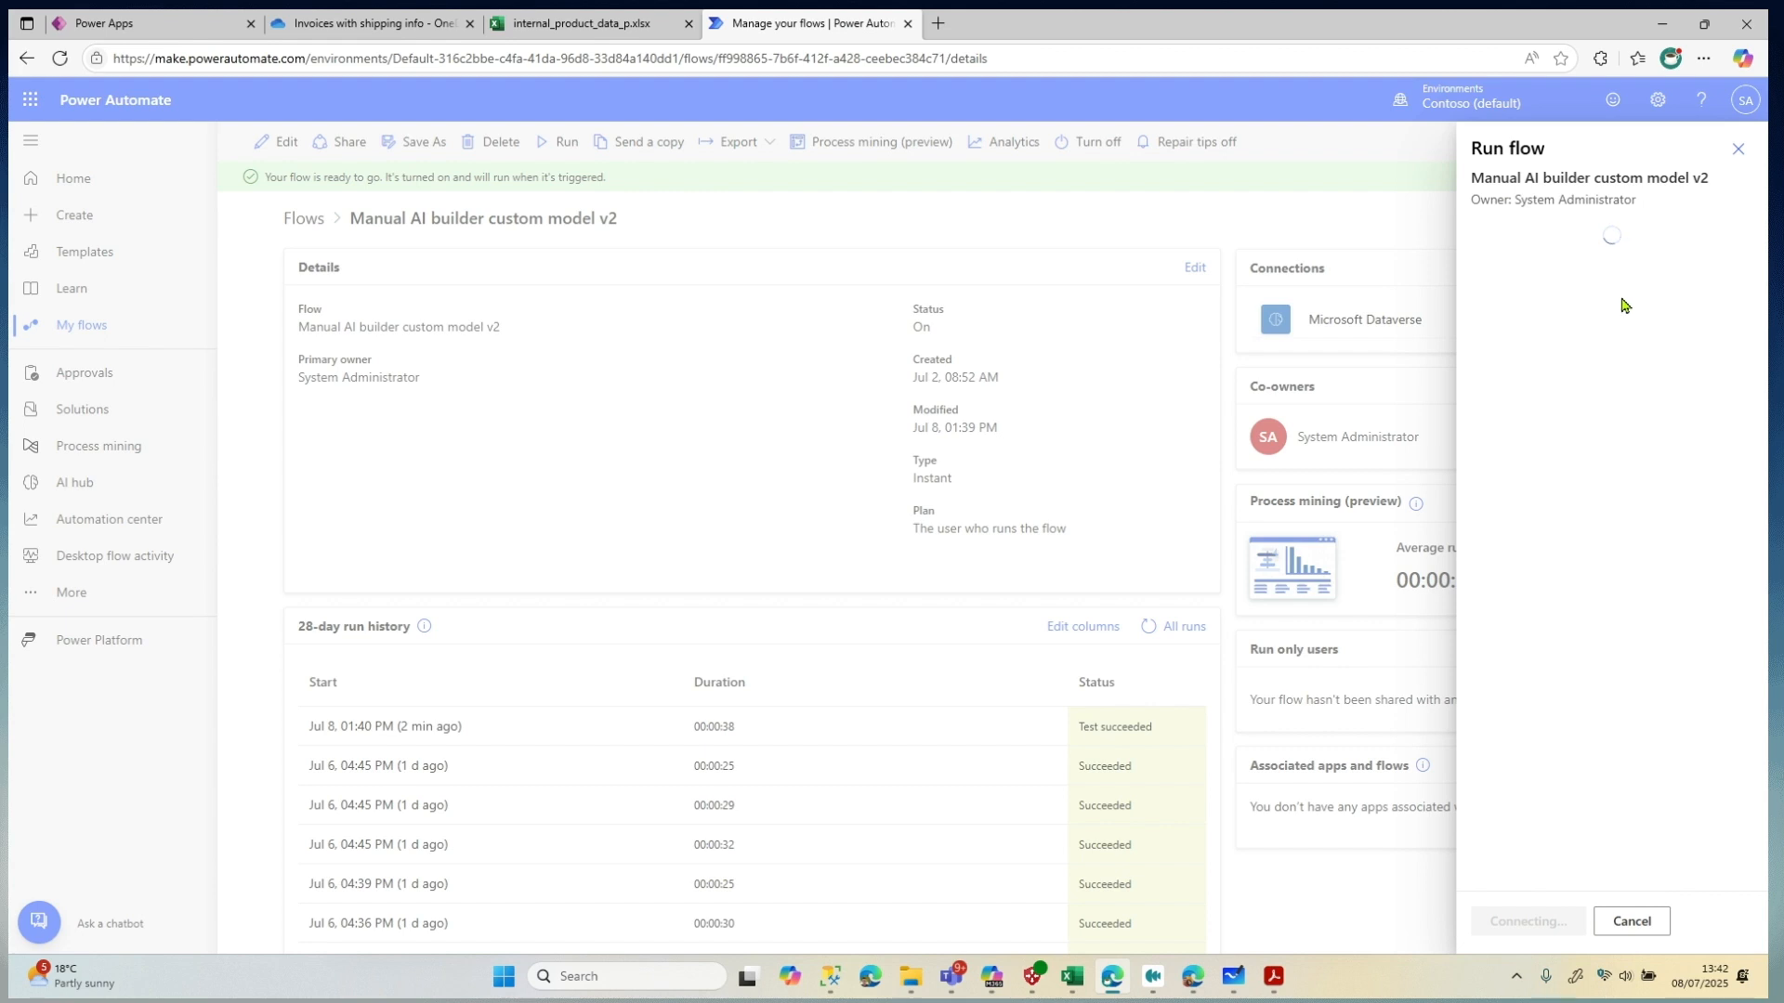
{"action": "left_click", "coordinate": [1706, 279]}
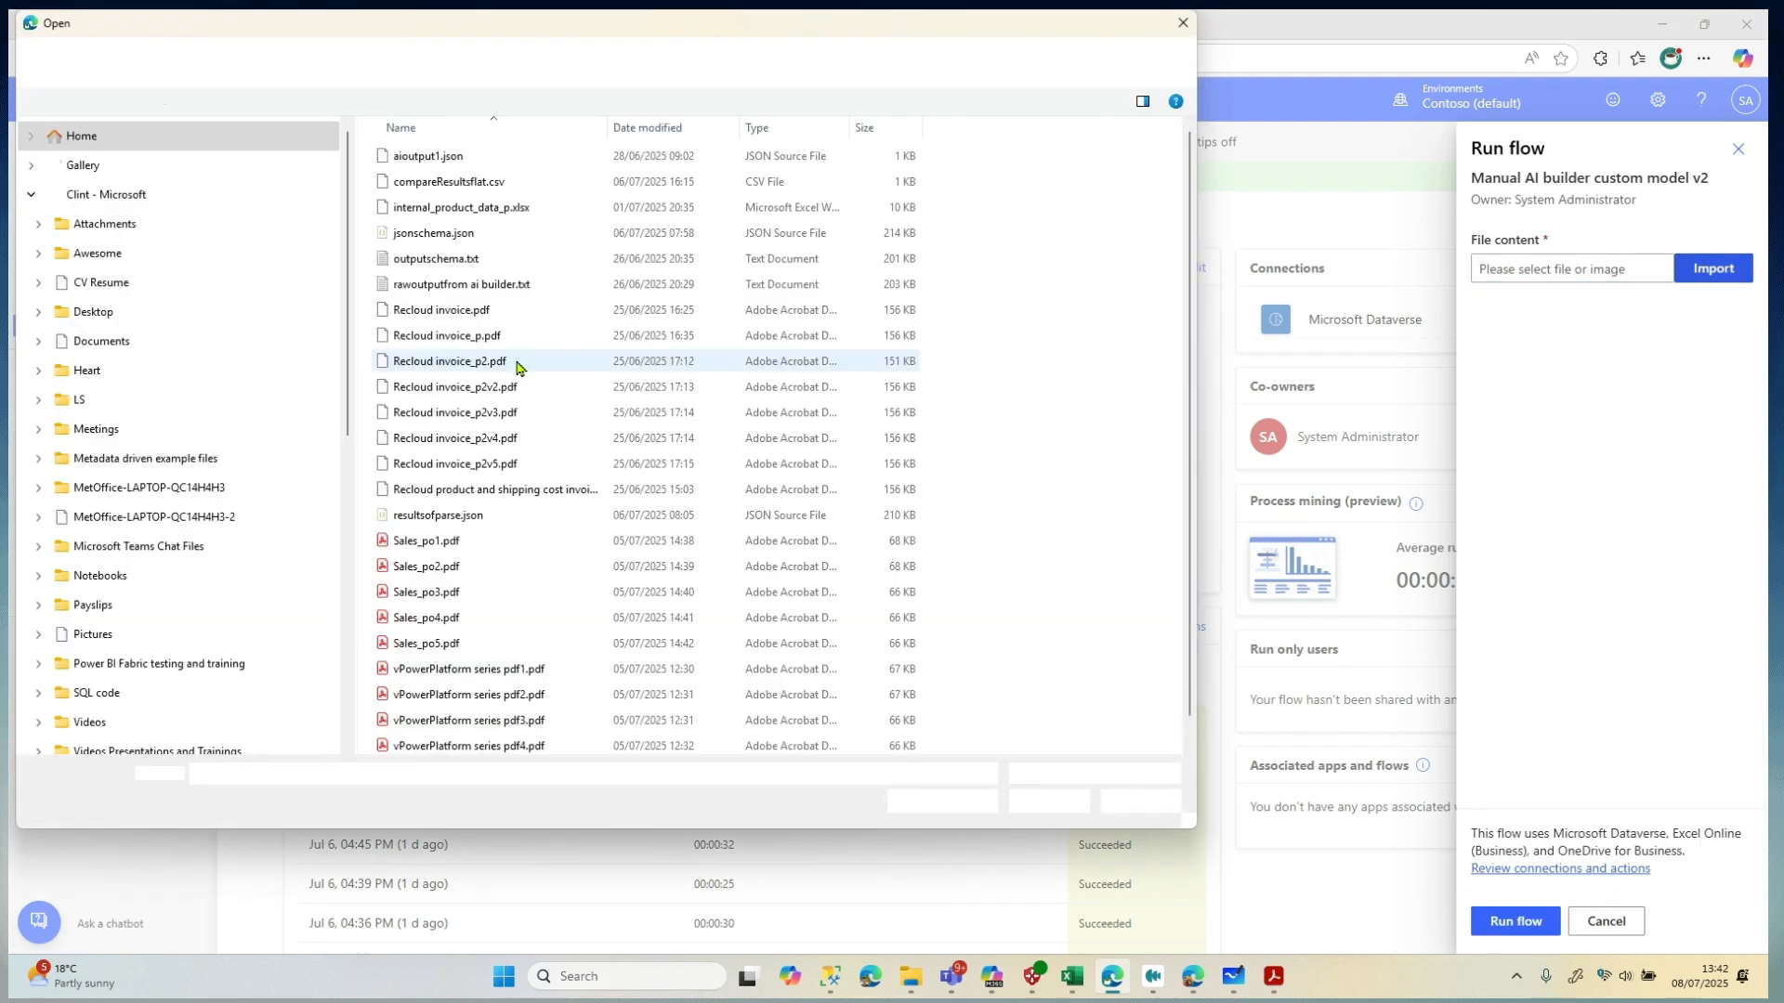
{"action": "left_click", "coordinate": [469, 568]}
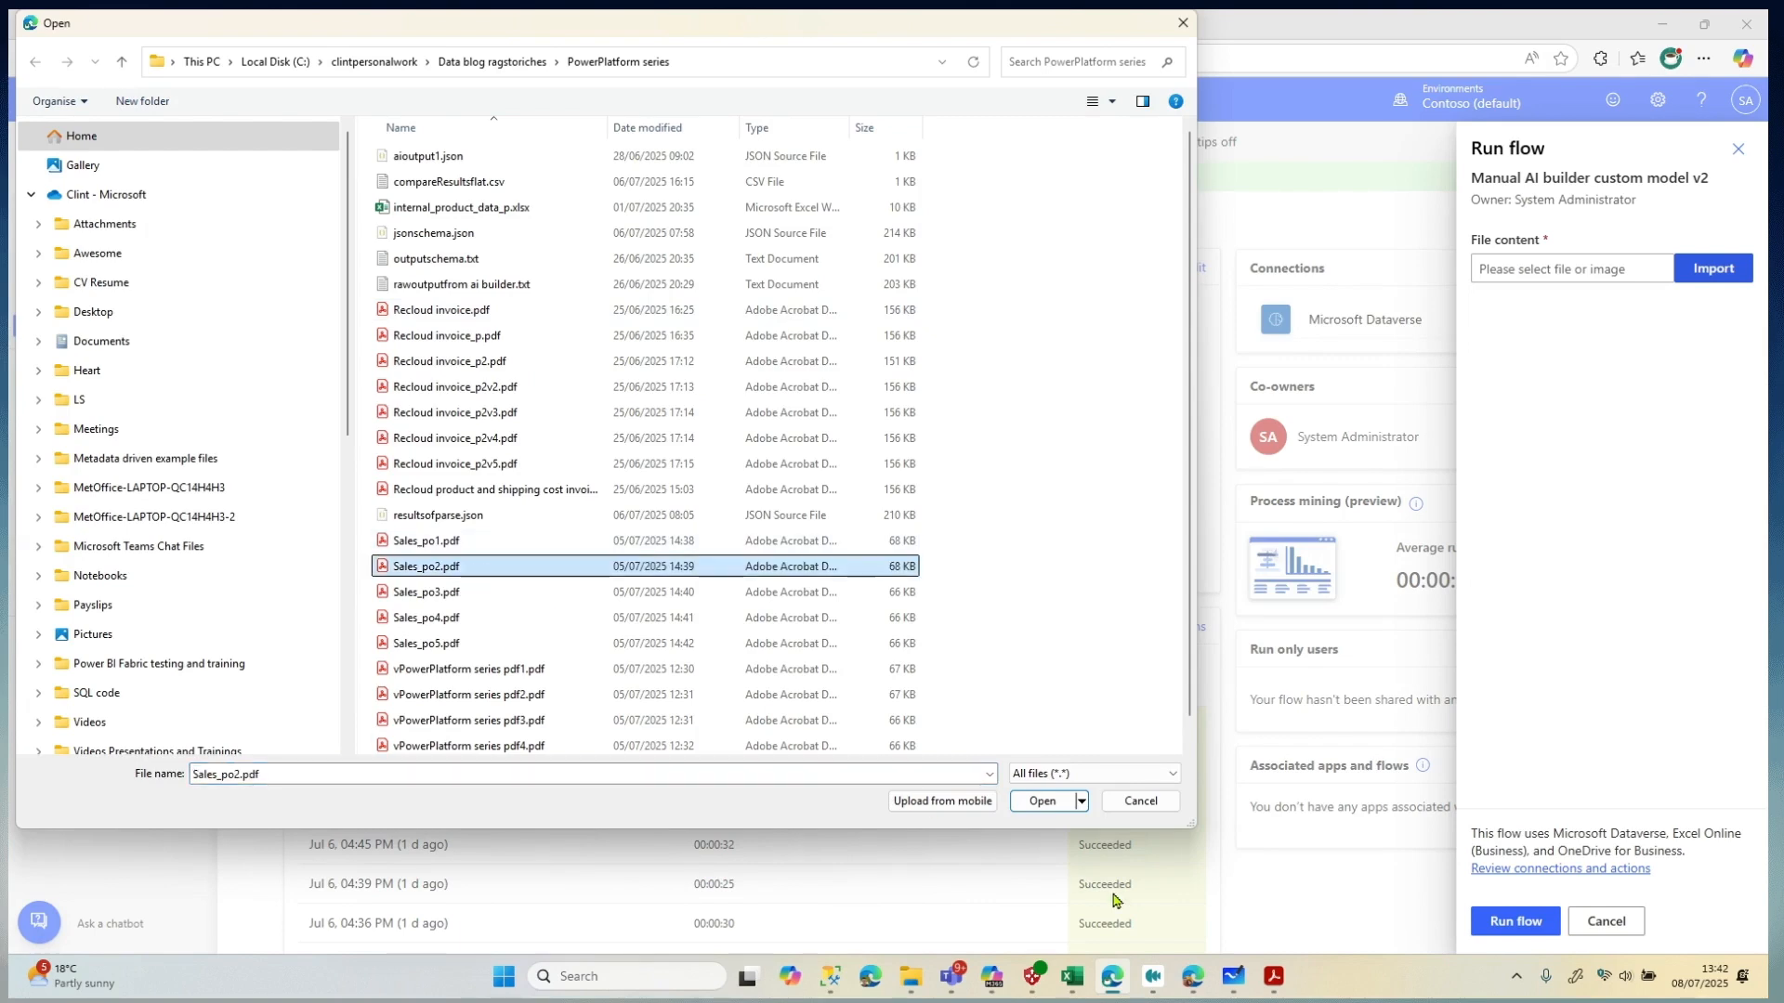
{"action": "left_click", "coordinate": [1042, 801]}
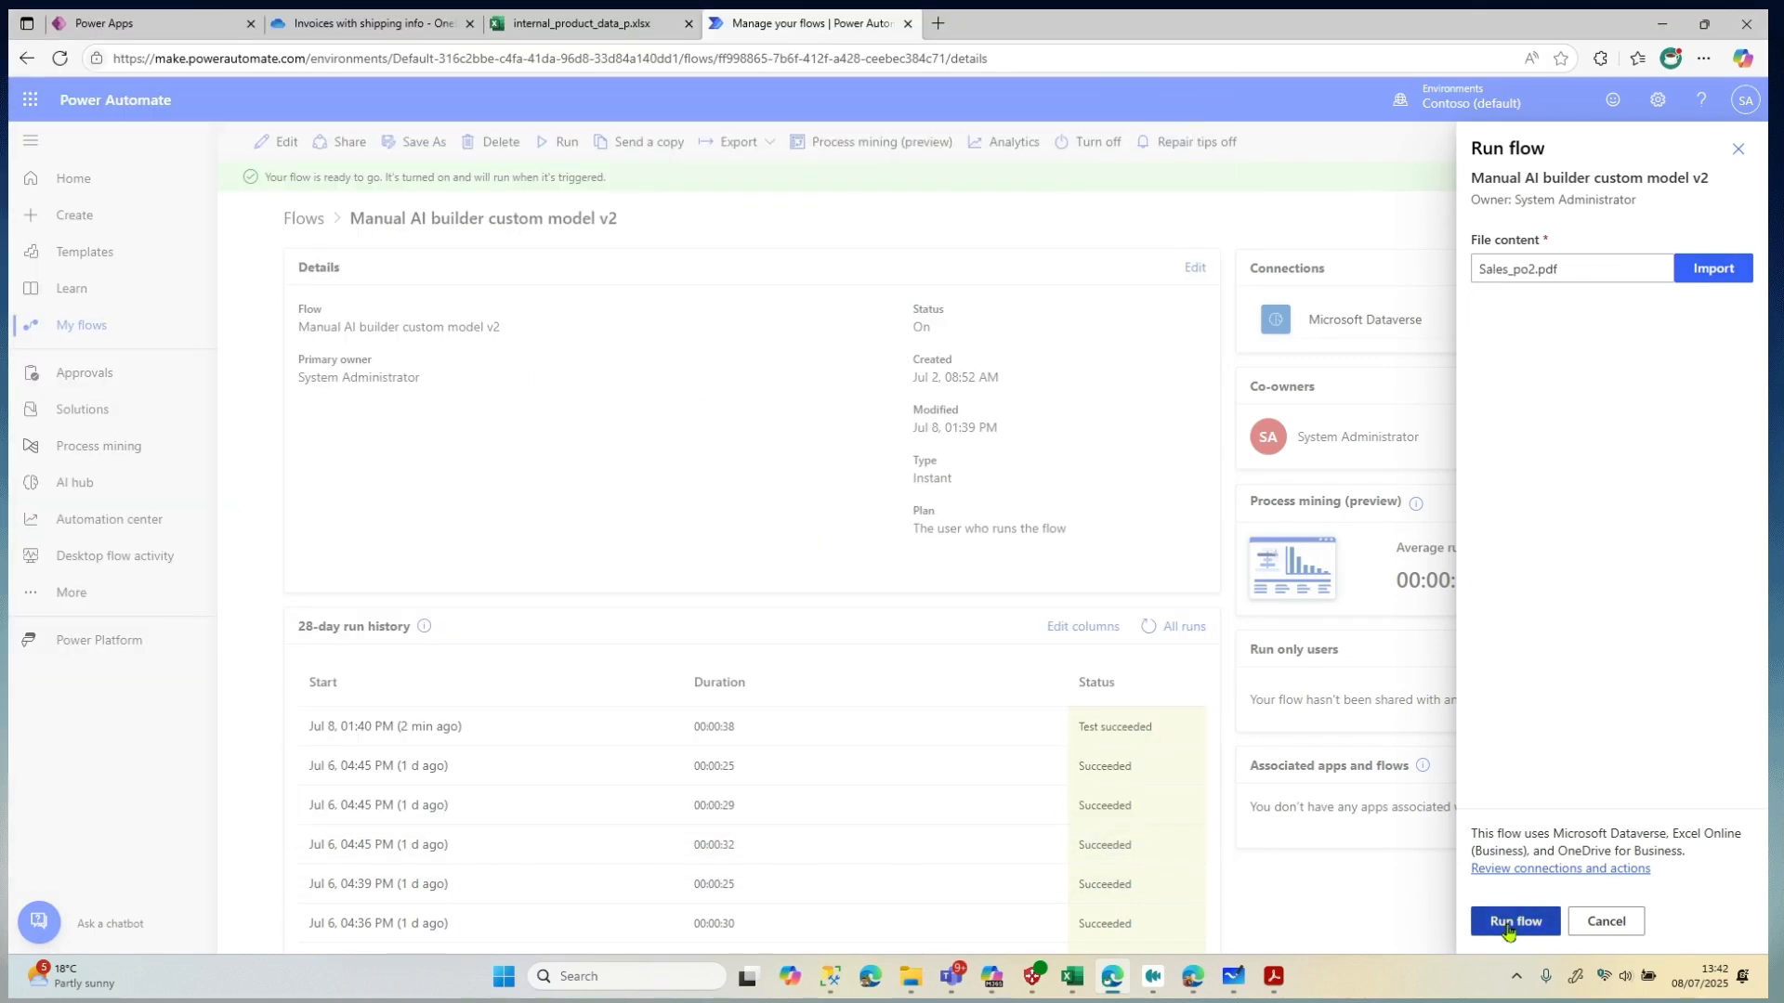
{"action": "left_click", "coordinate": [1509, 929]}
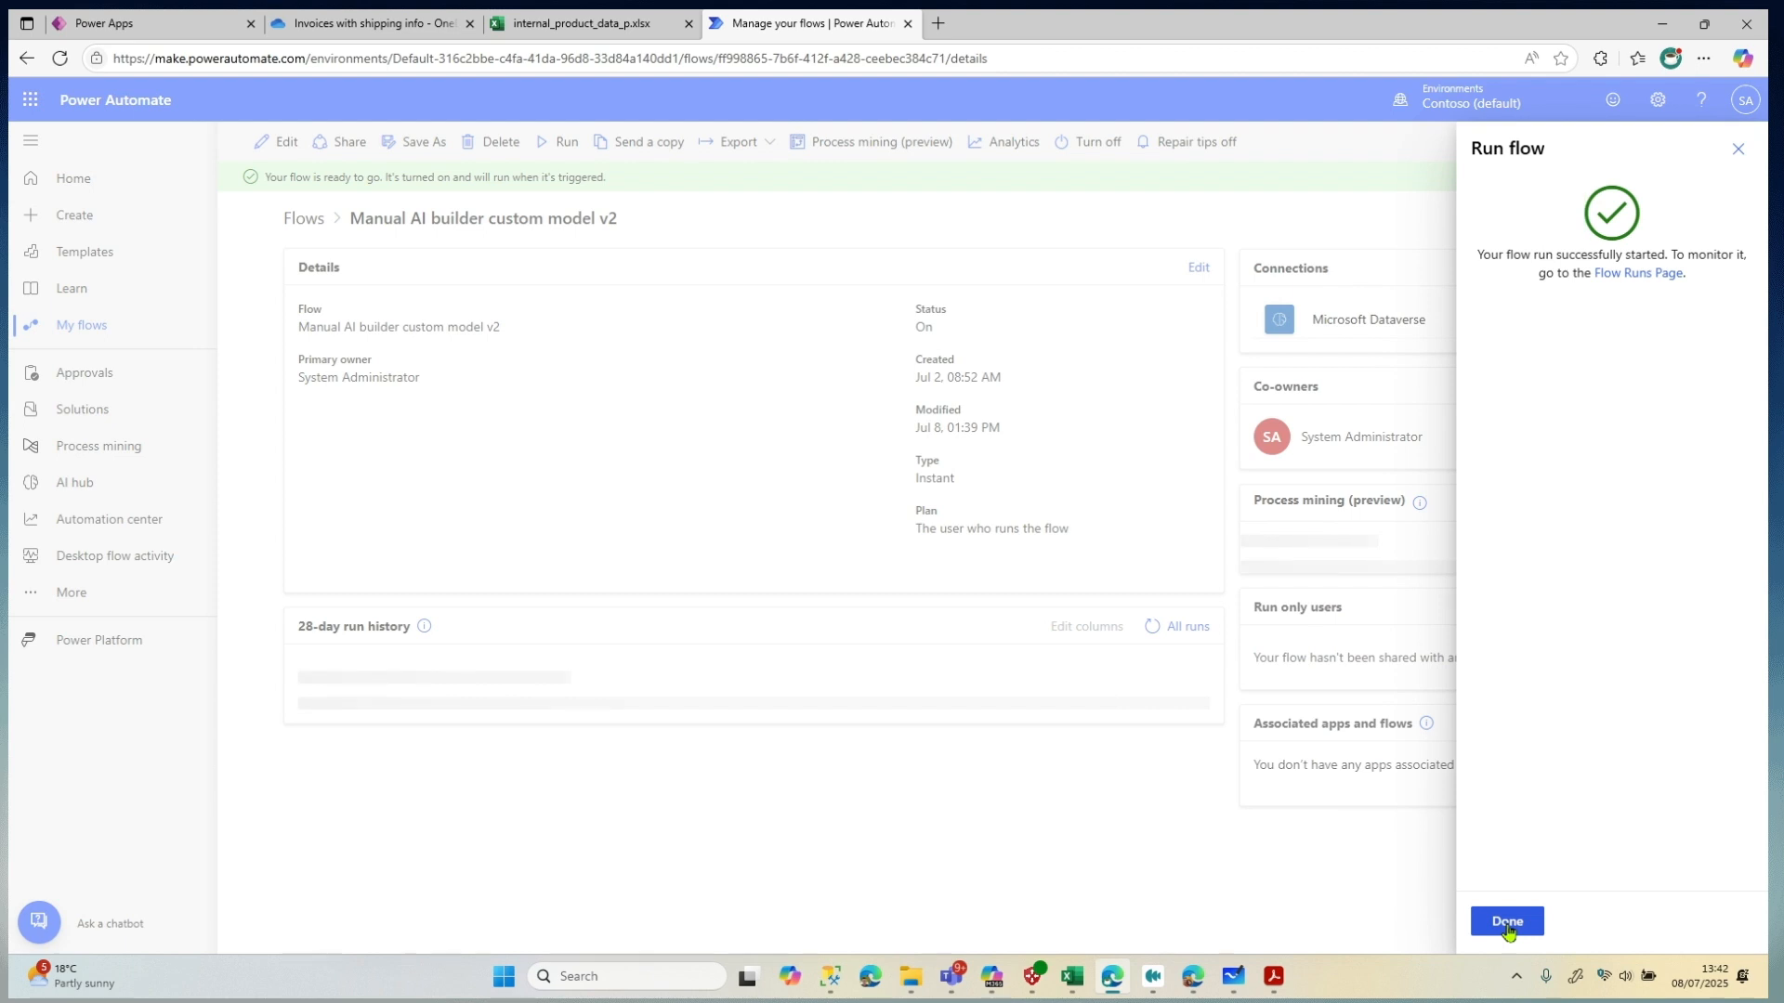
{"action": "left_click", "coordinate": [1507, 922]}
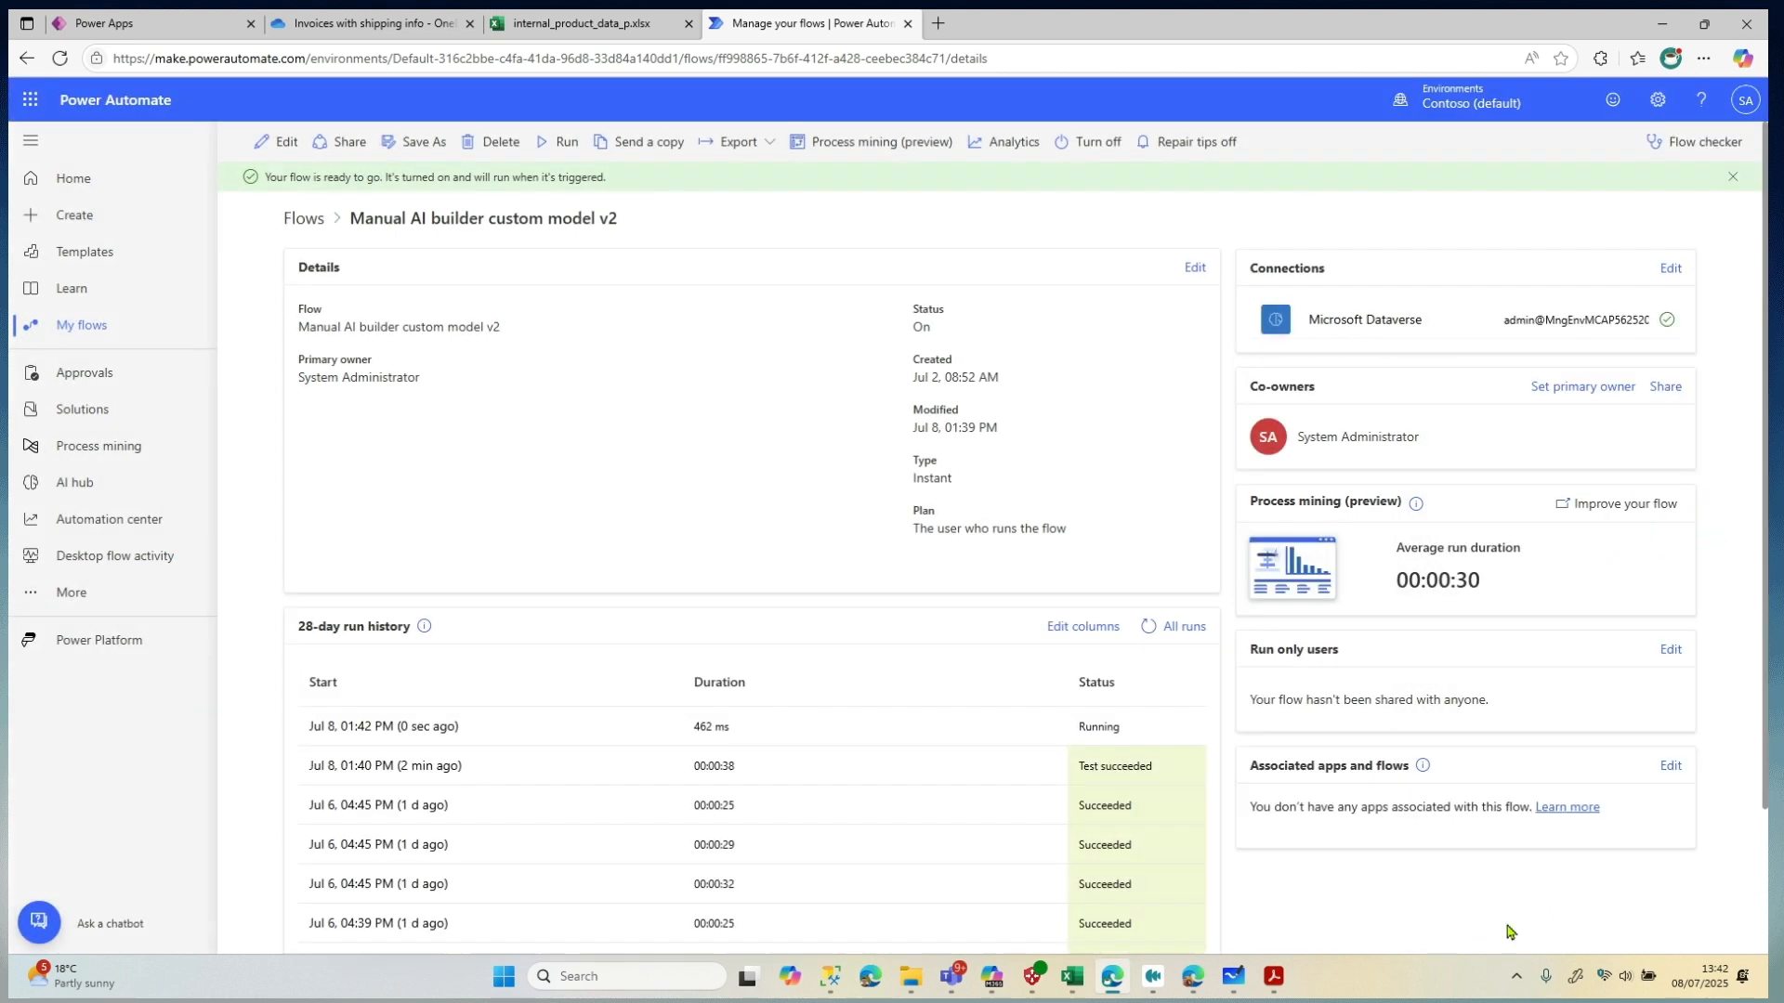
{"action": "left_click", "coordinate": [413, 727]}
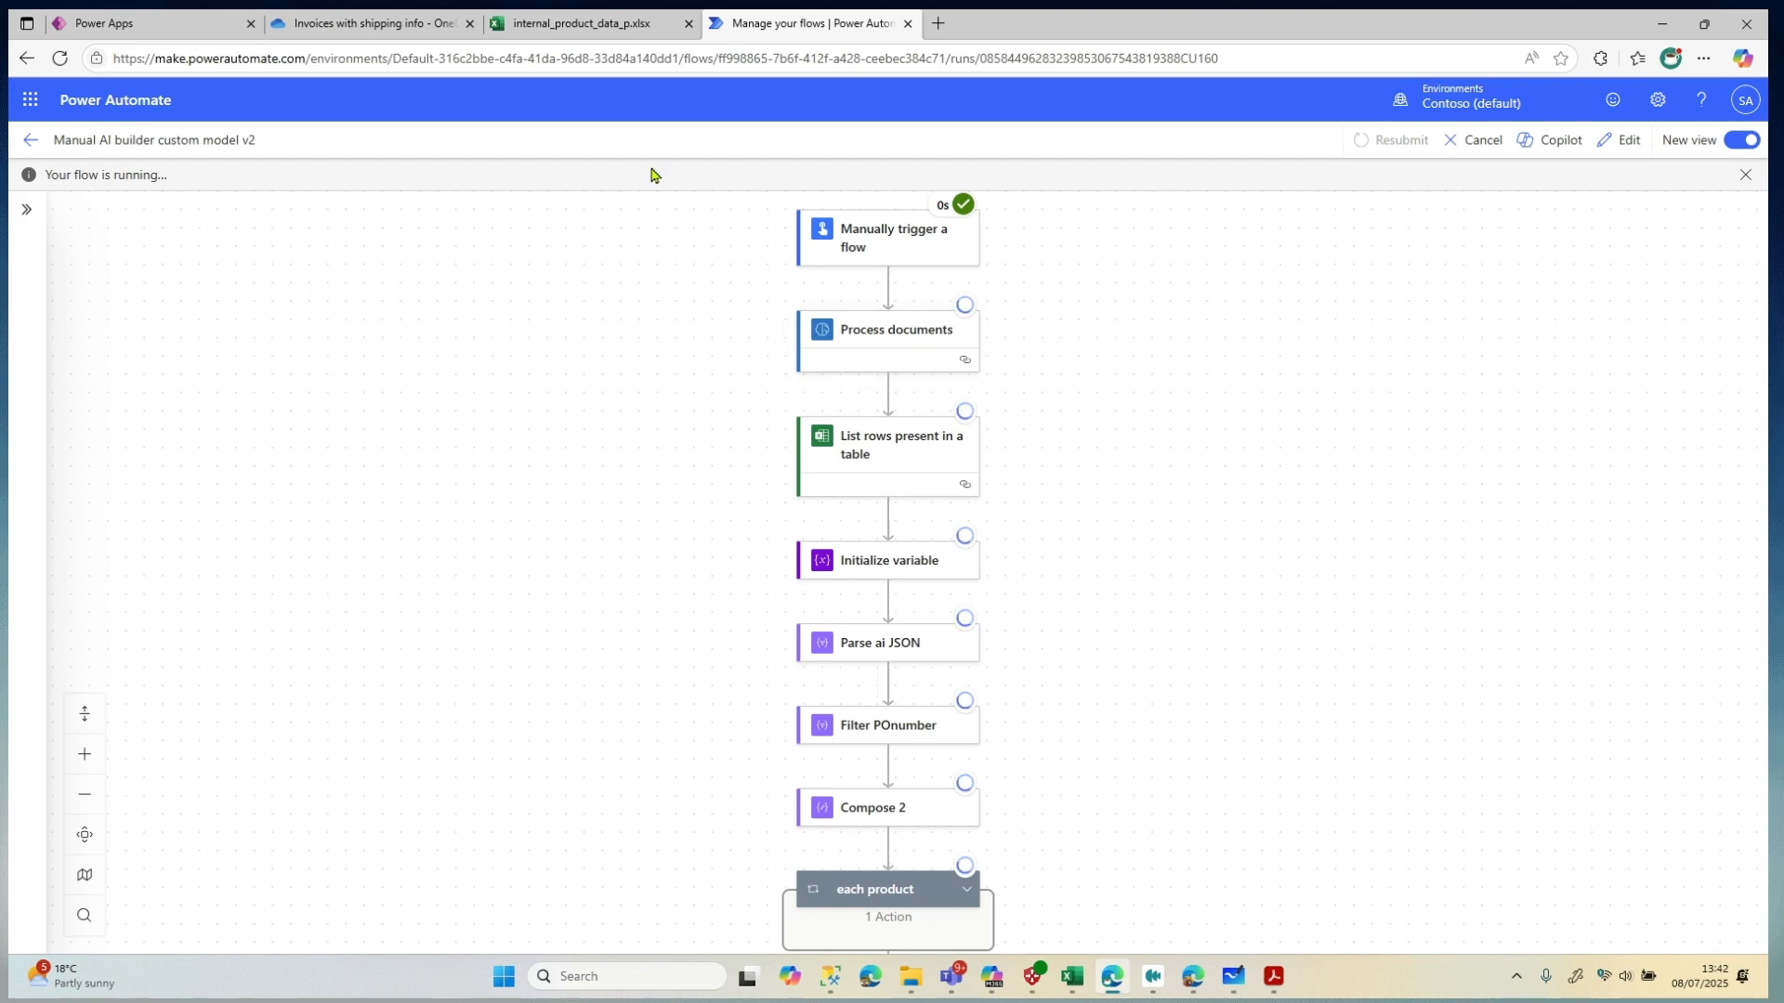
Switch to AI Builder in Power Apps and discard the open draft of the clintinvoiceprocesser model
{"action": "left_click", "coordinate": [154, 20]}
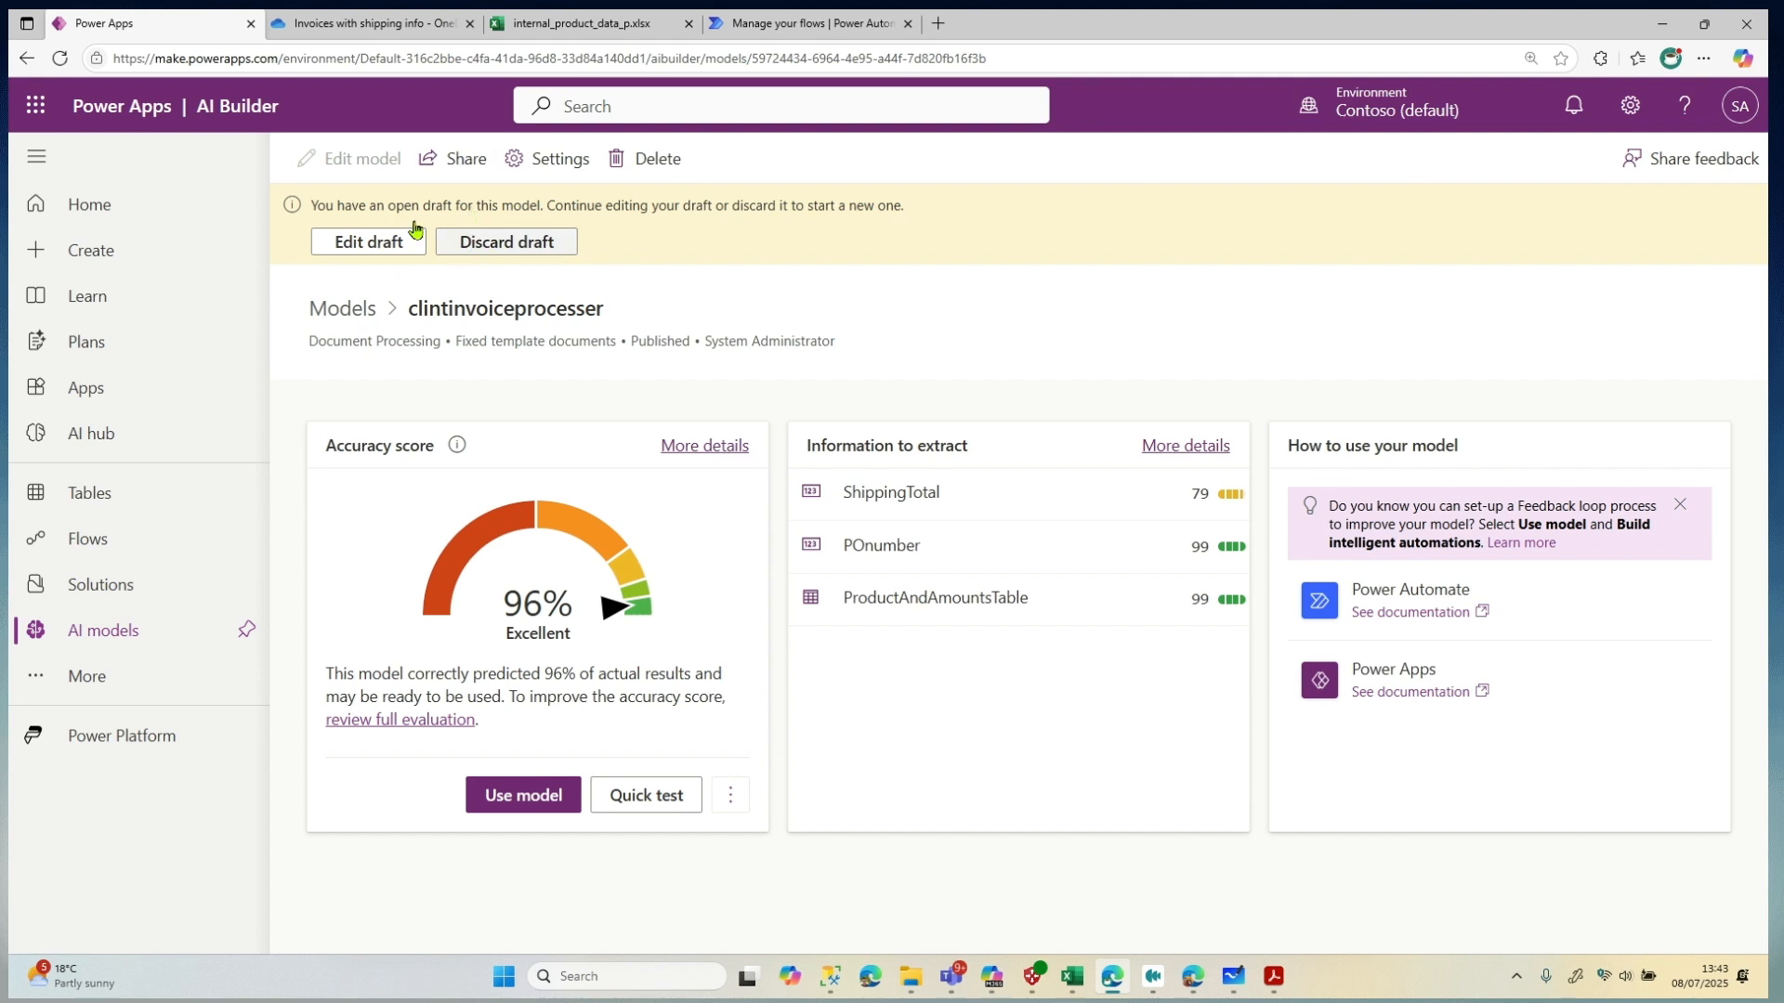
{"action": "left_click", "coordinate": [512, 246]}
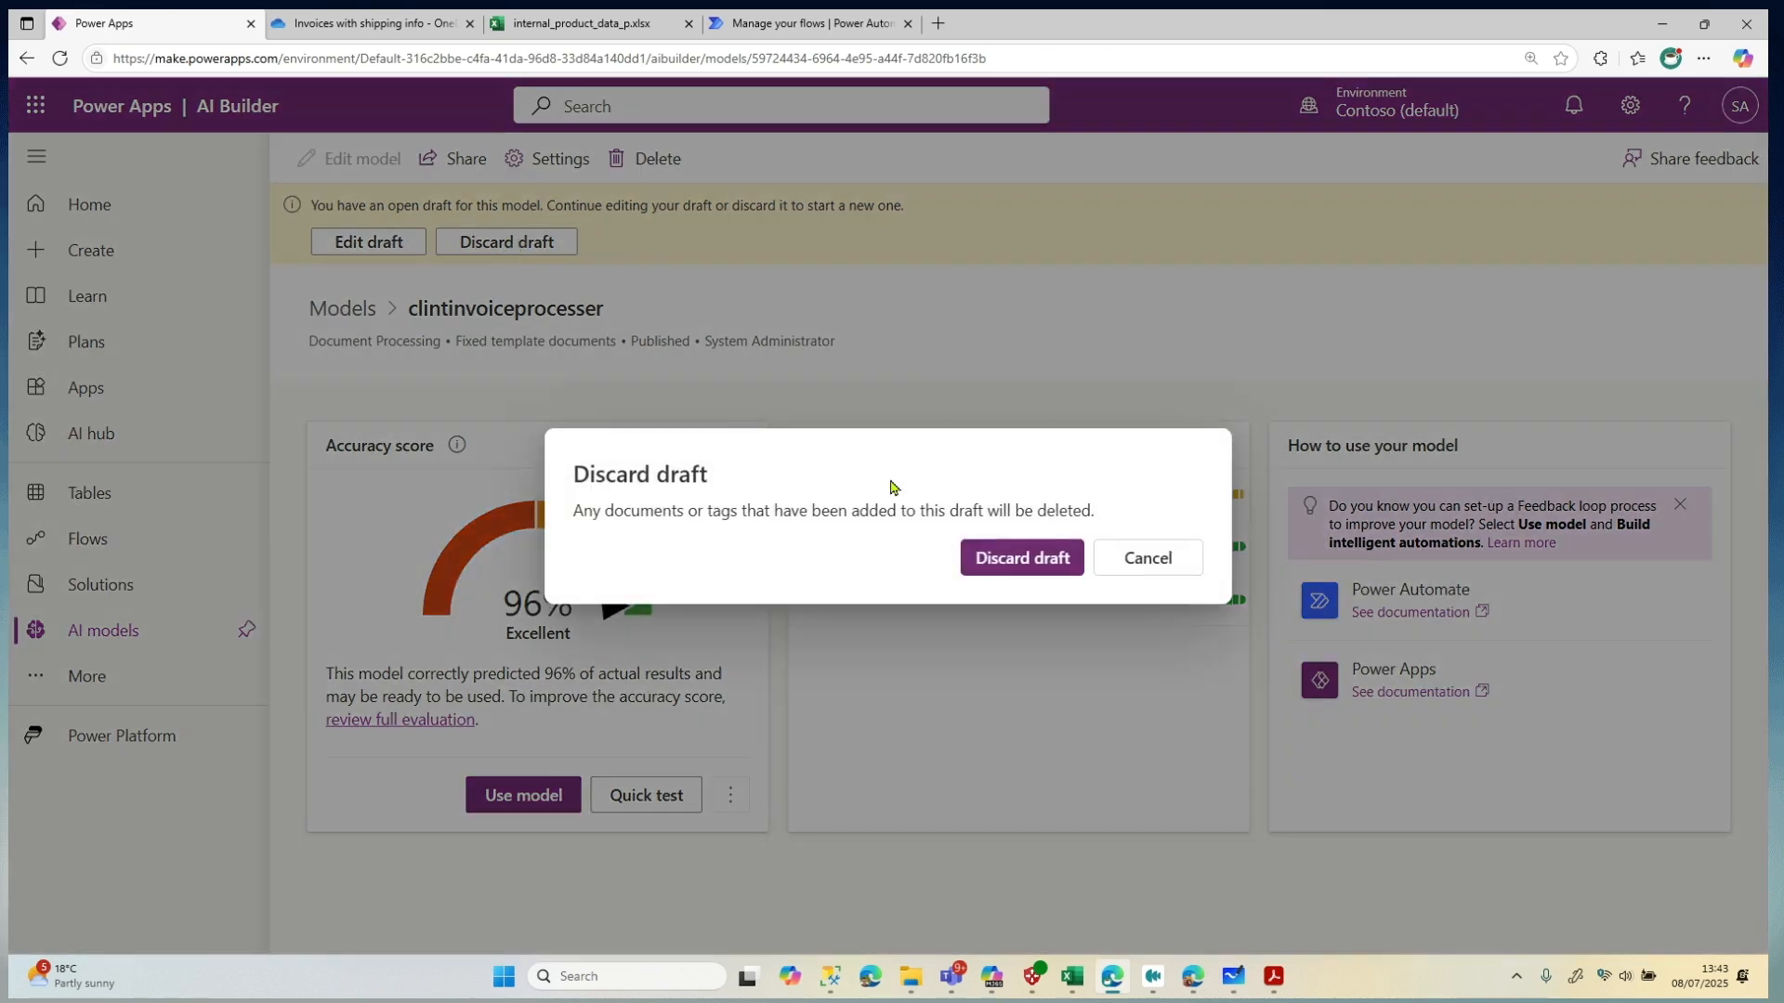
{"action": "left_click", "coordinate": [1061, 562]}
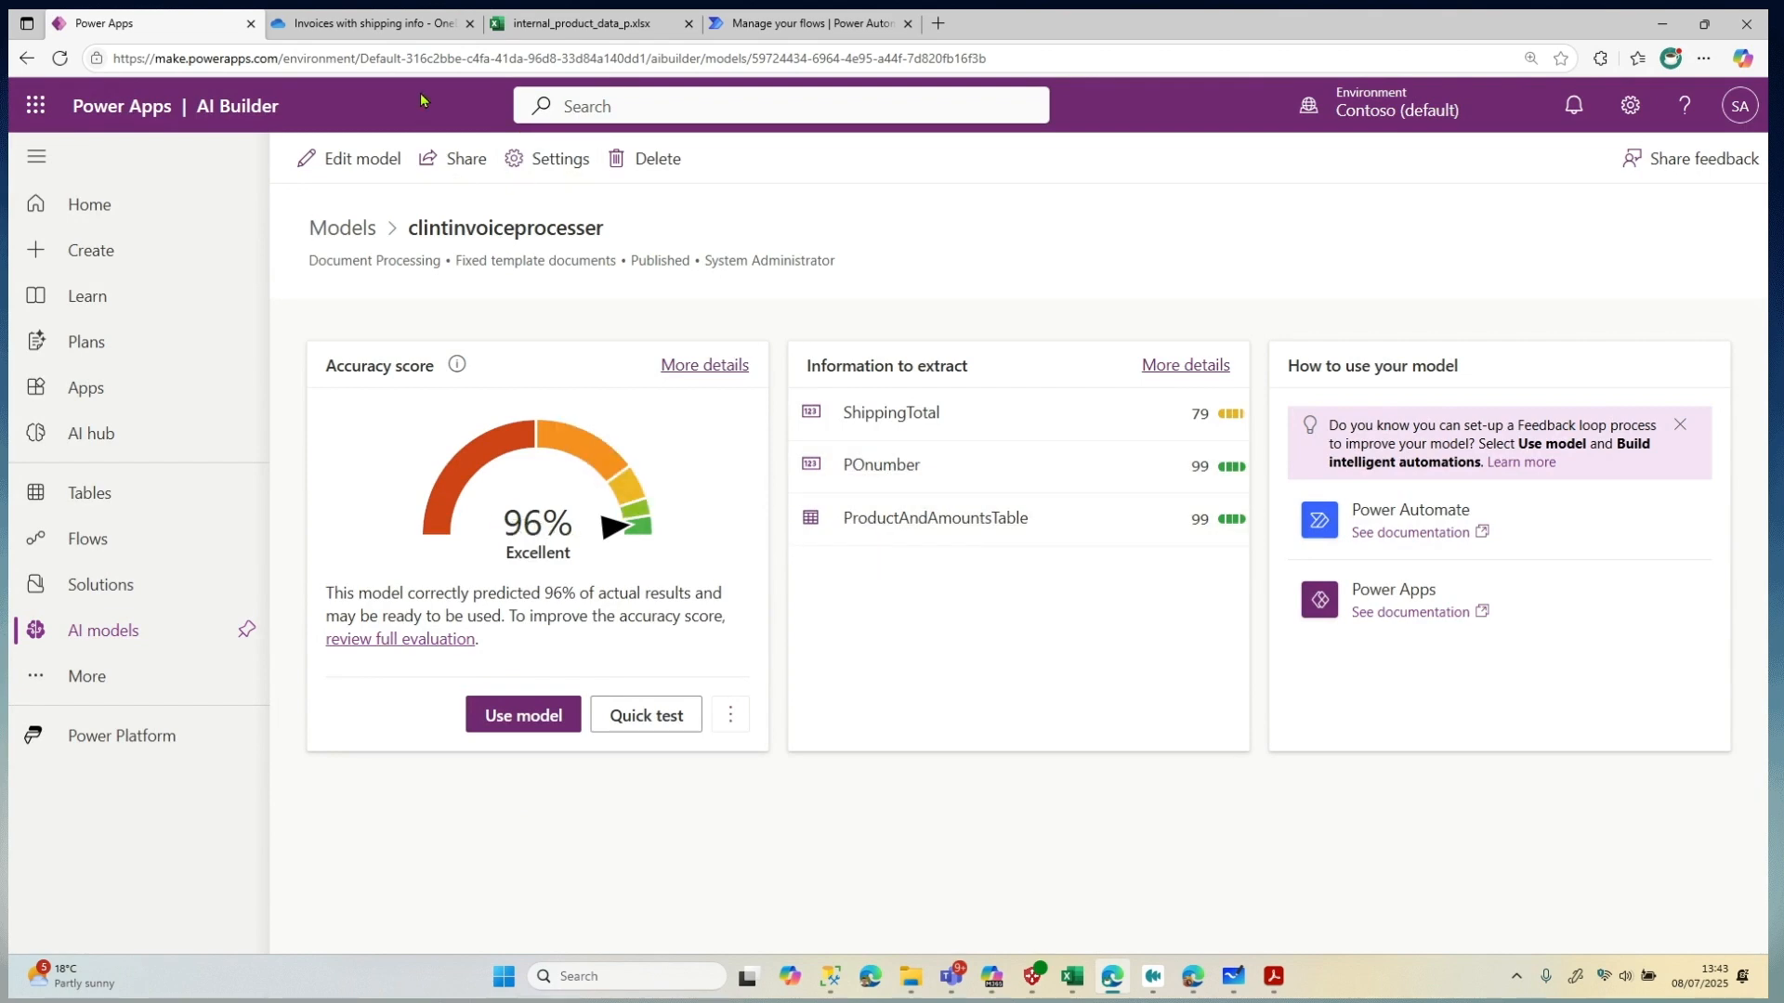
Expand the each product loop in the Sales_po2.pdf flow run and compare it with the PONumber rows in internal_product_data_p.xlsx
{"action": "left_click", "coordinate": [756, 37]}
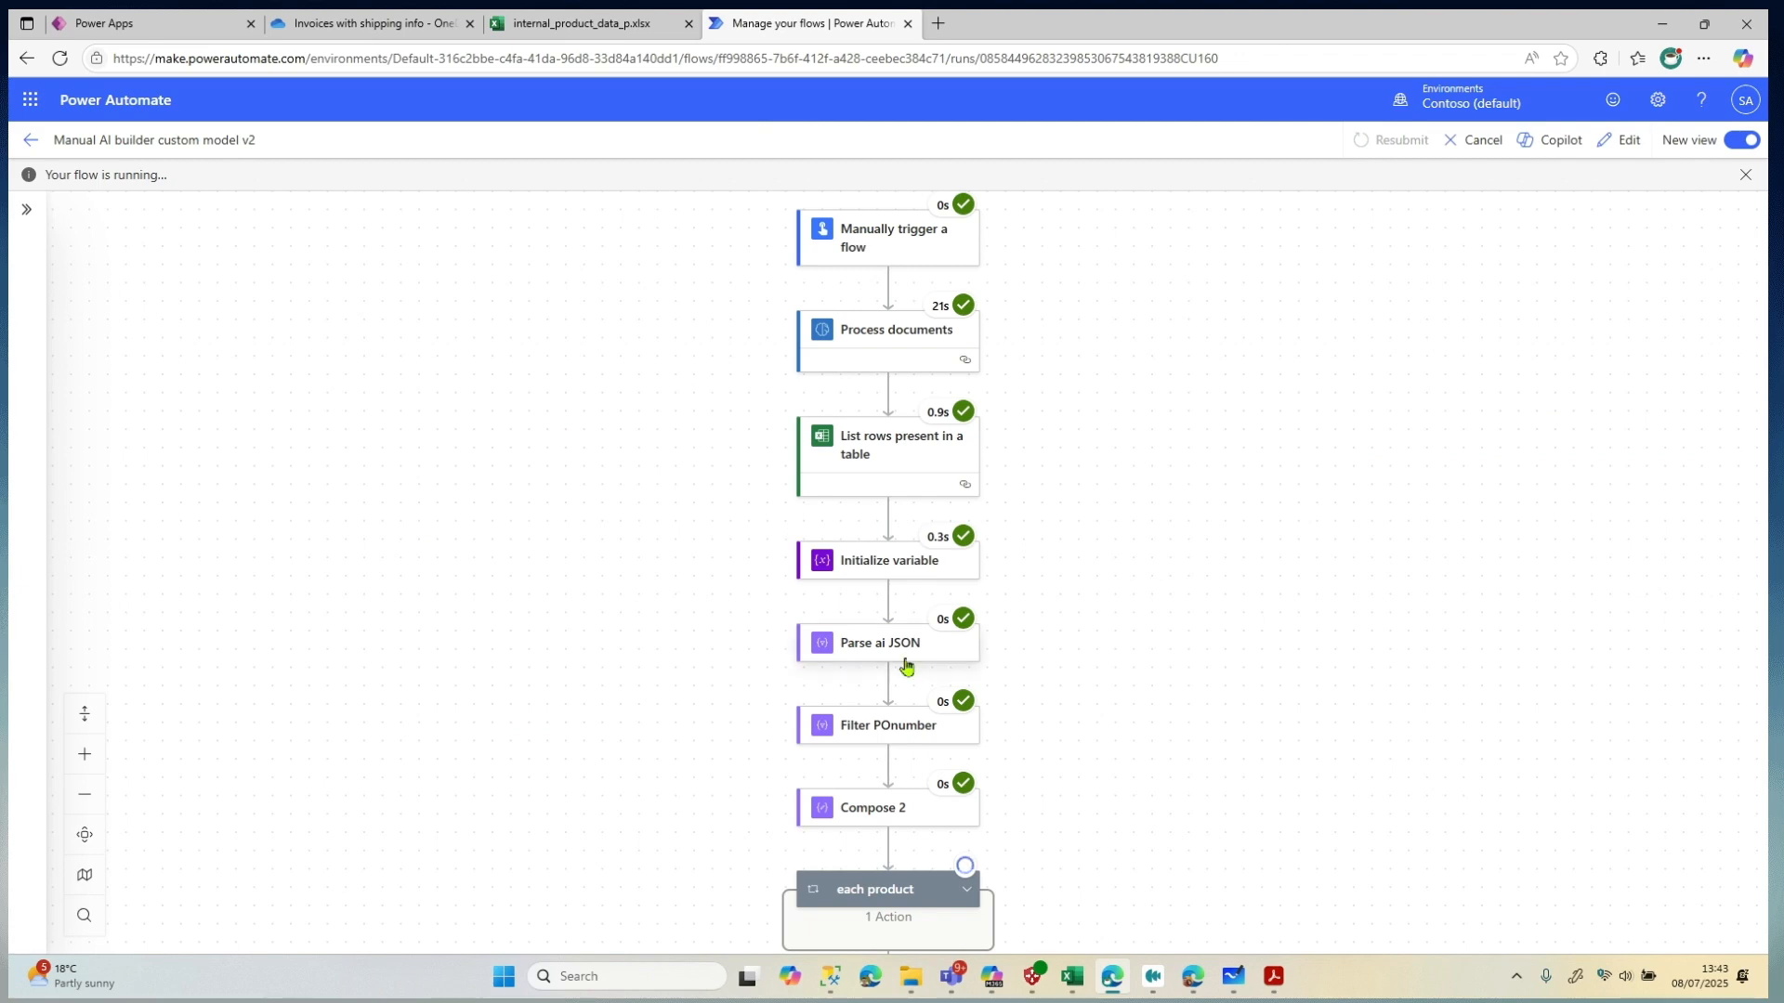
{"action": "scroll", "coordinate": [1075, 661], "scroll_direction": "down", "scroll_amount": 5}
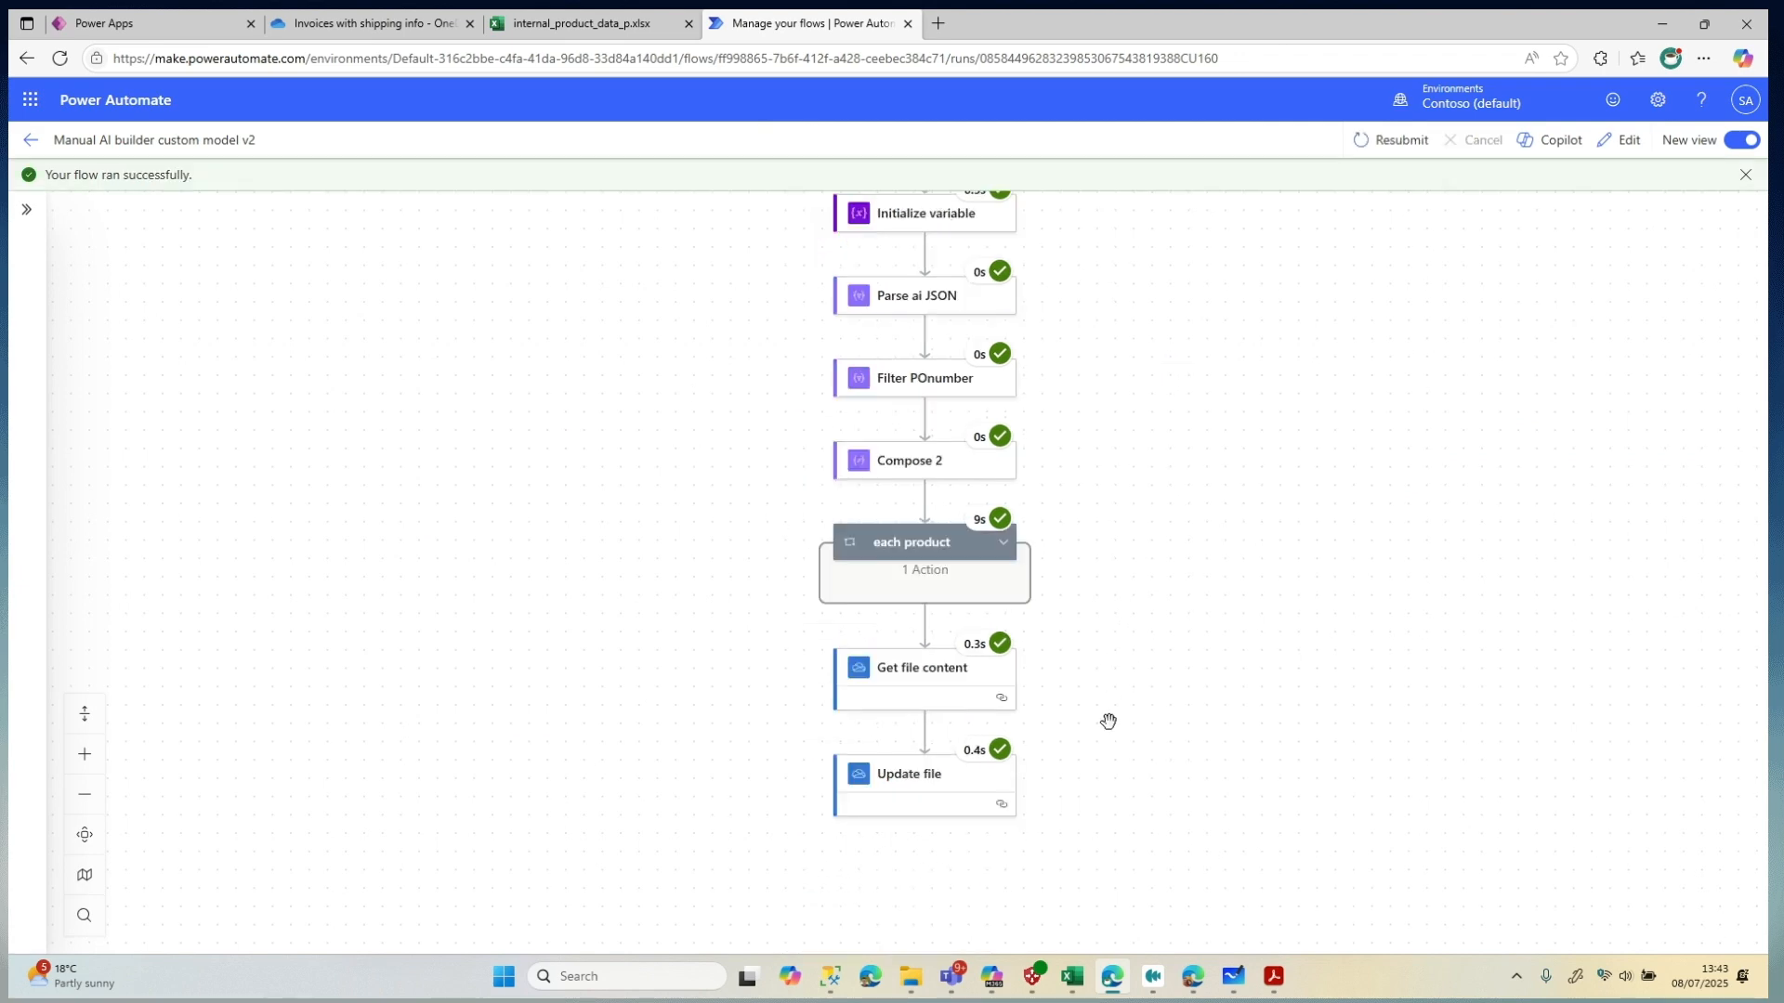
{"action": "scroll", "coordinate": [616, 430], "scroll_direction": "right", "scroll_amount": 3}
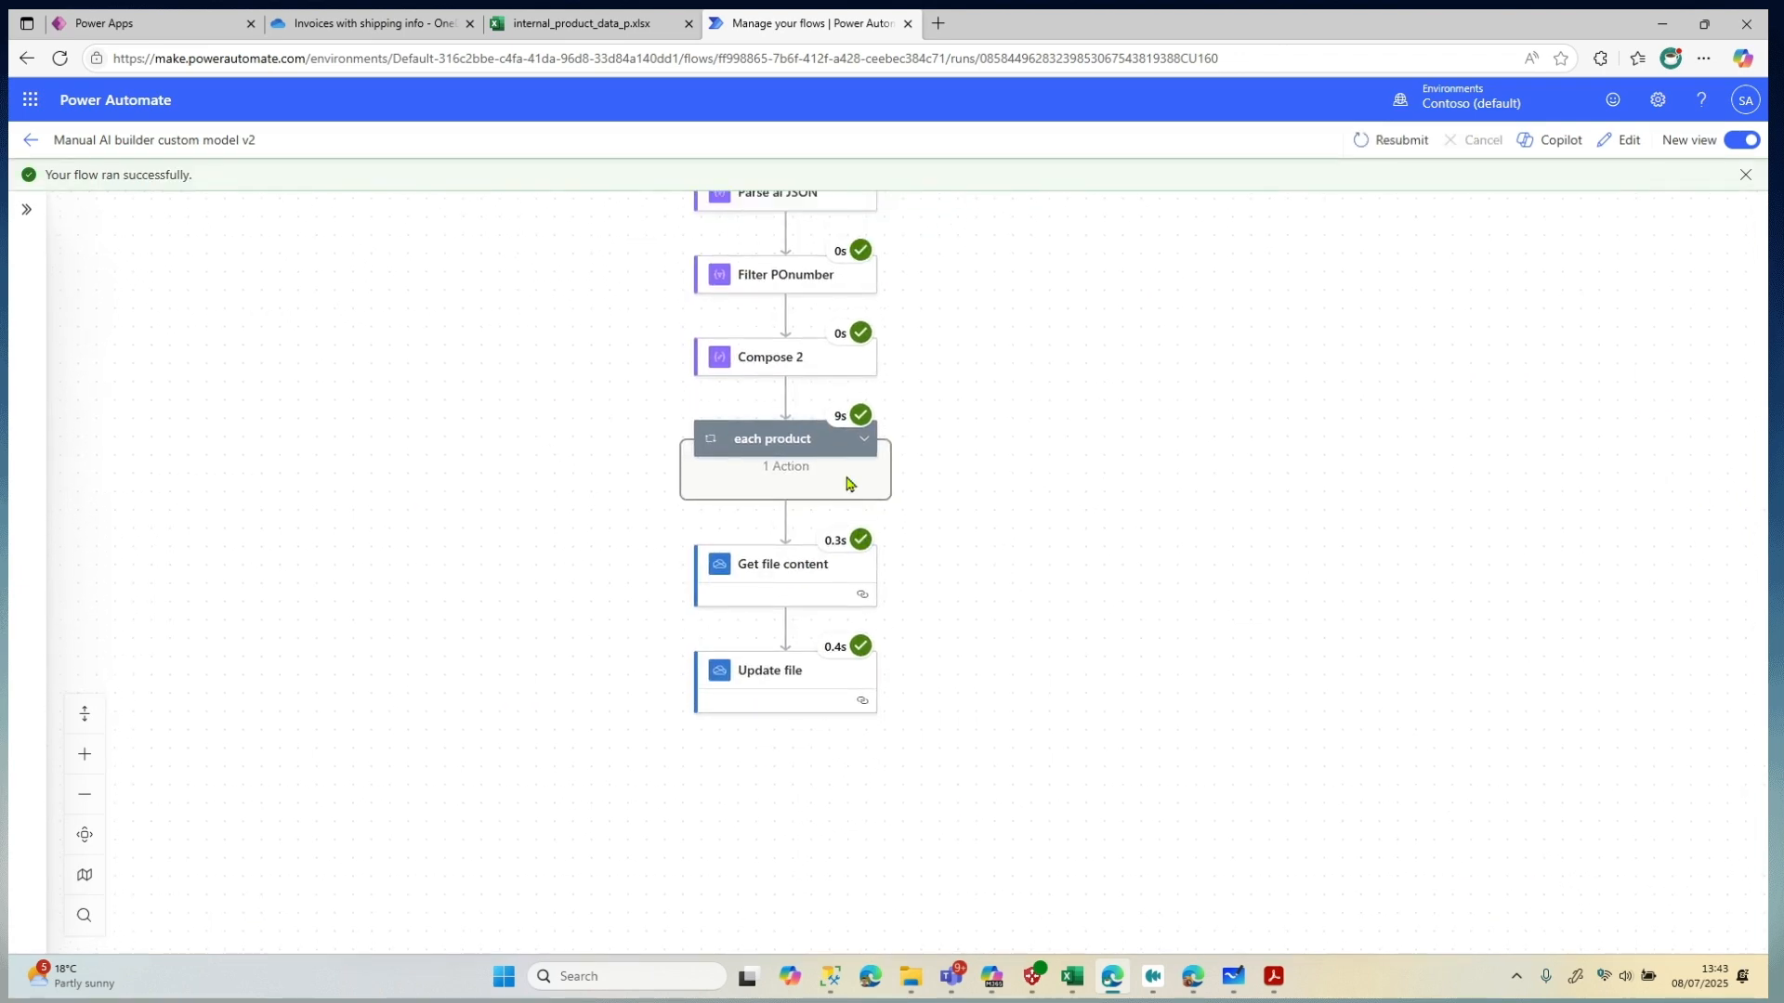
{"action": "left_click", "coordinate": [864, 435]}
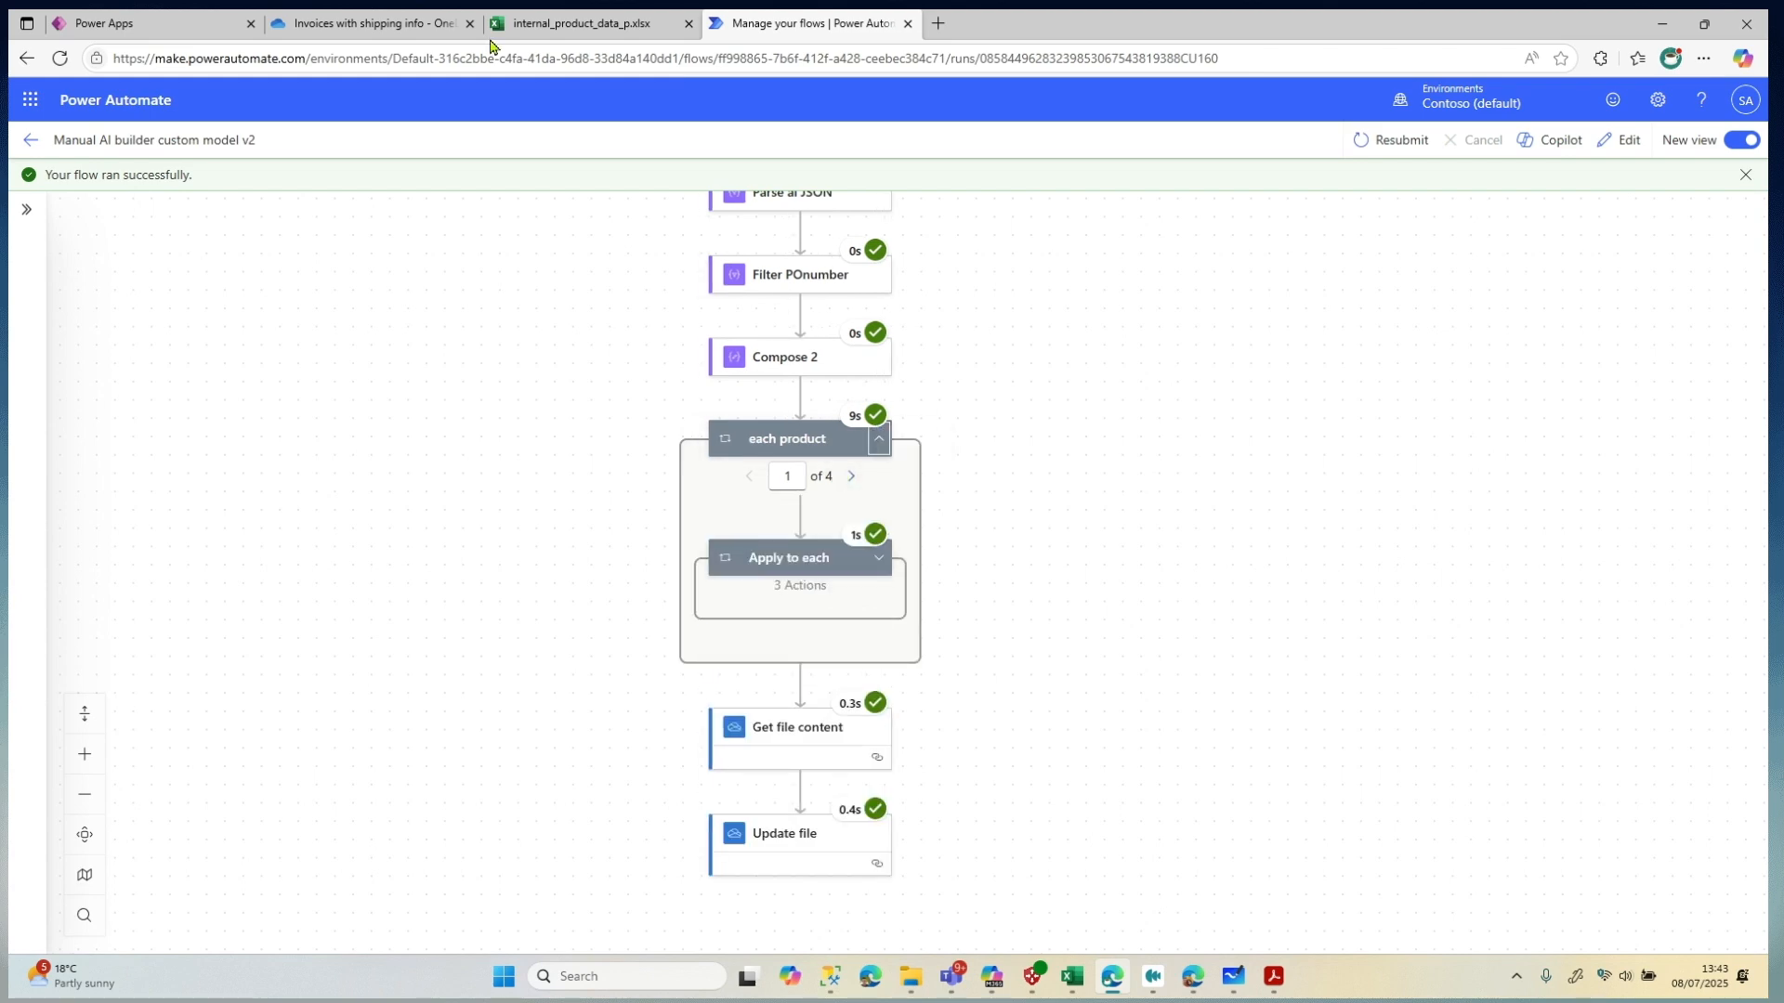
{"action": "left_click", "coordinate": [572, 26]}
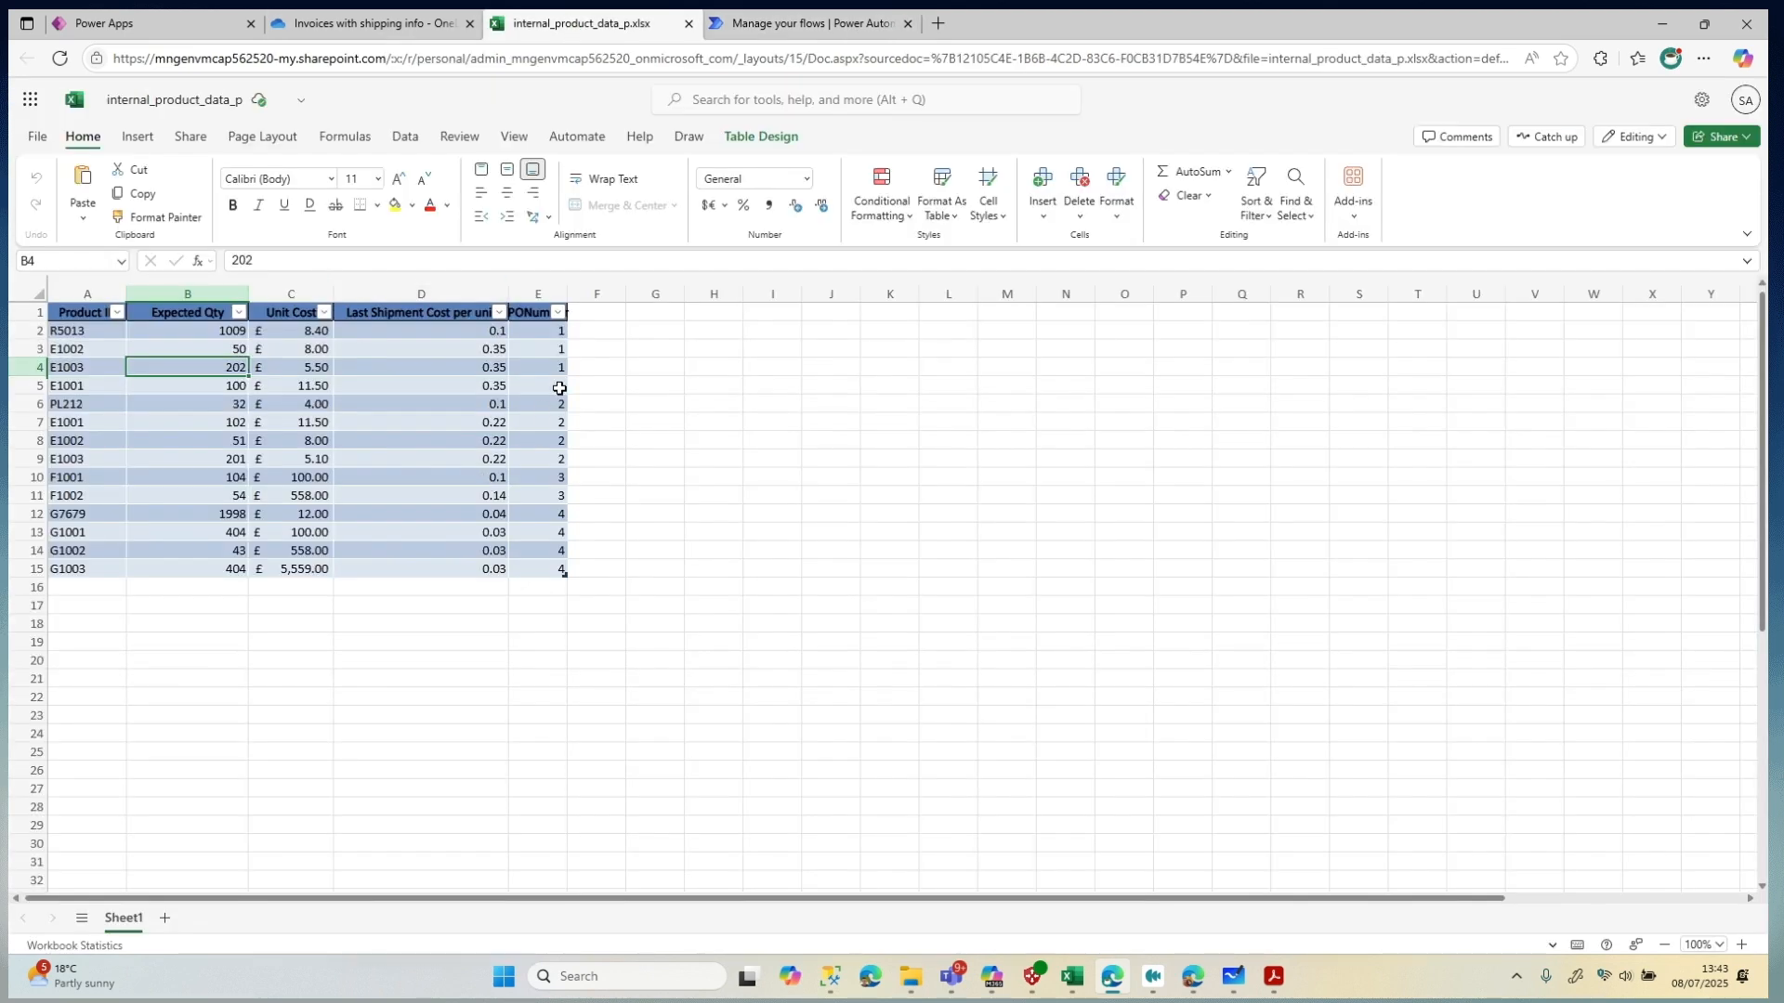
{"action": "left_click_drag", "start_coordinate": [555, 407], "coordinate": [552, 492]}
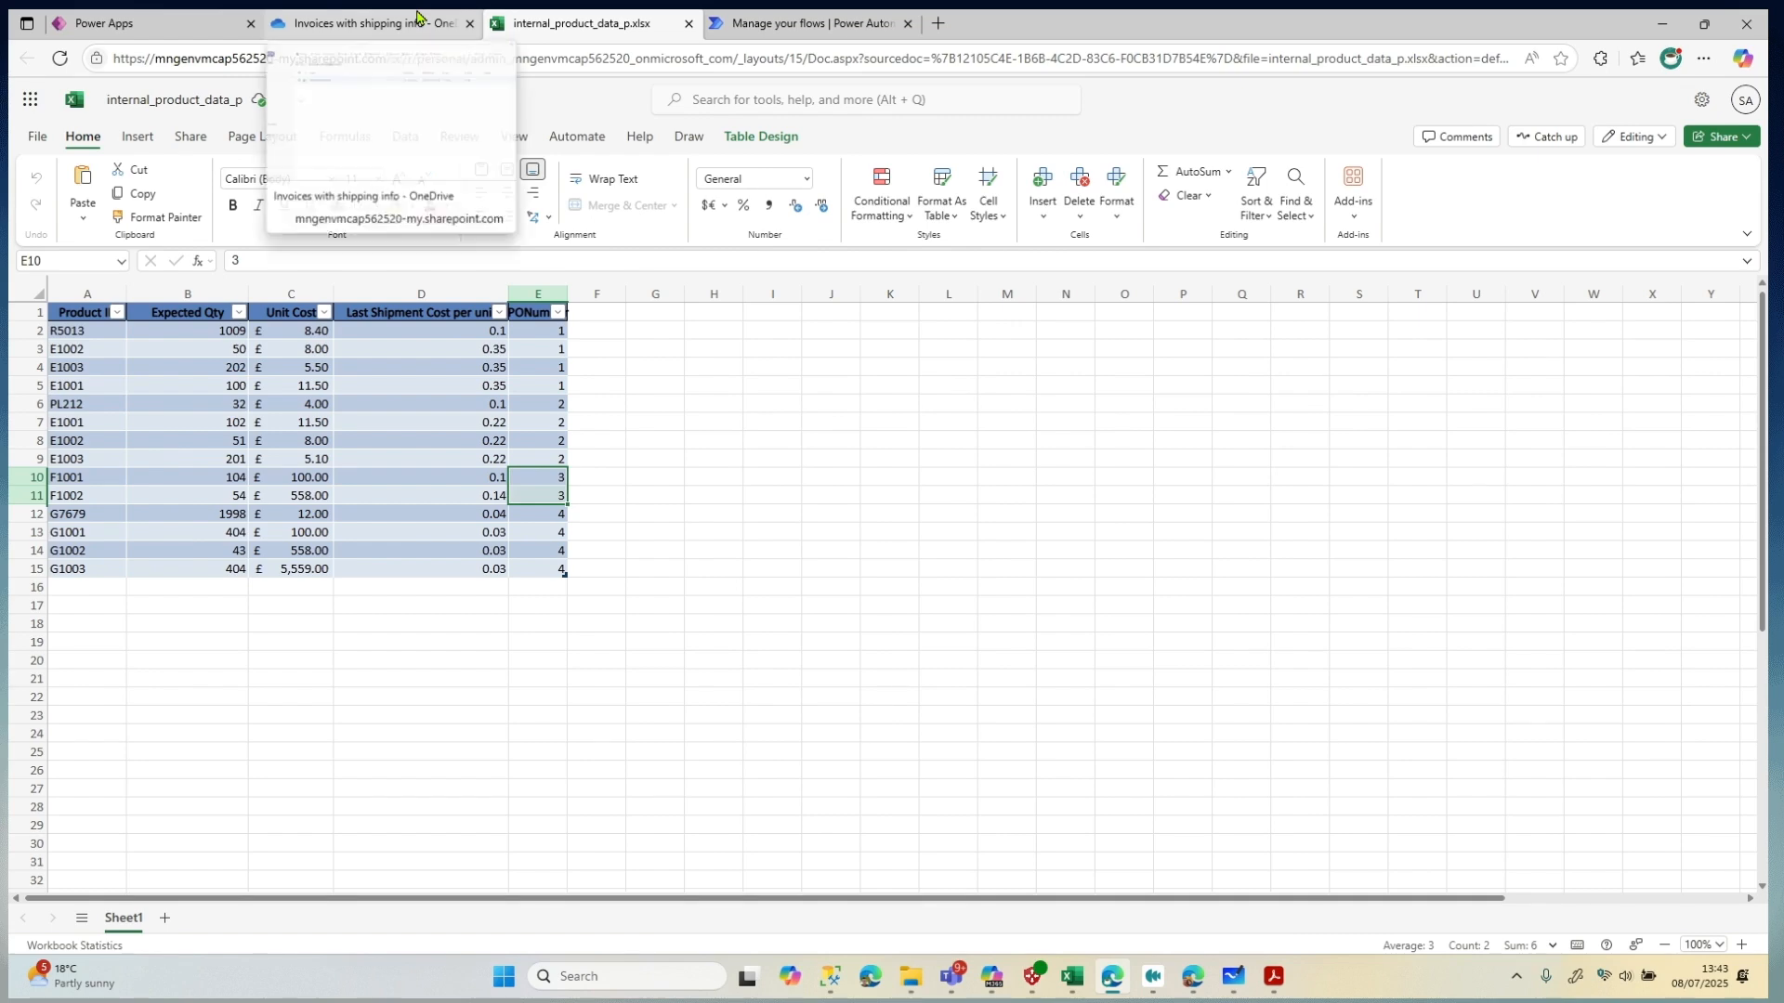
Return to the flow's details in Power Automate and run it with Sales_po3.pdf as the file content
{"action": "left_click", "coordinate": [801, 22]}
{"action": "left_click", "coordinate": [30, 141]}
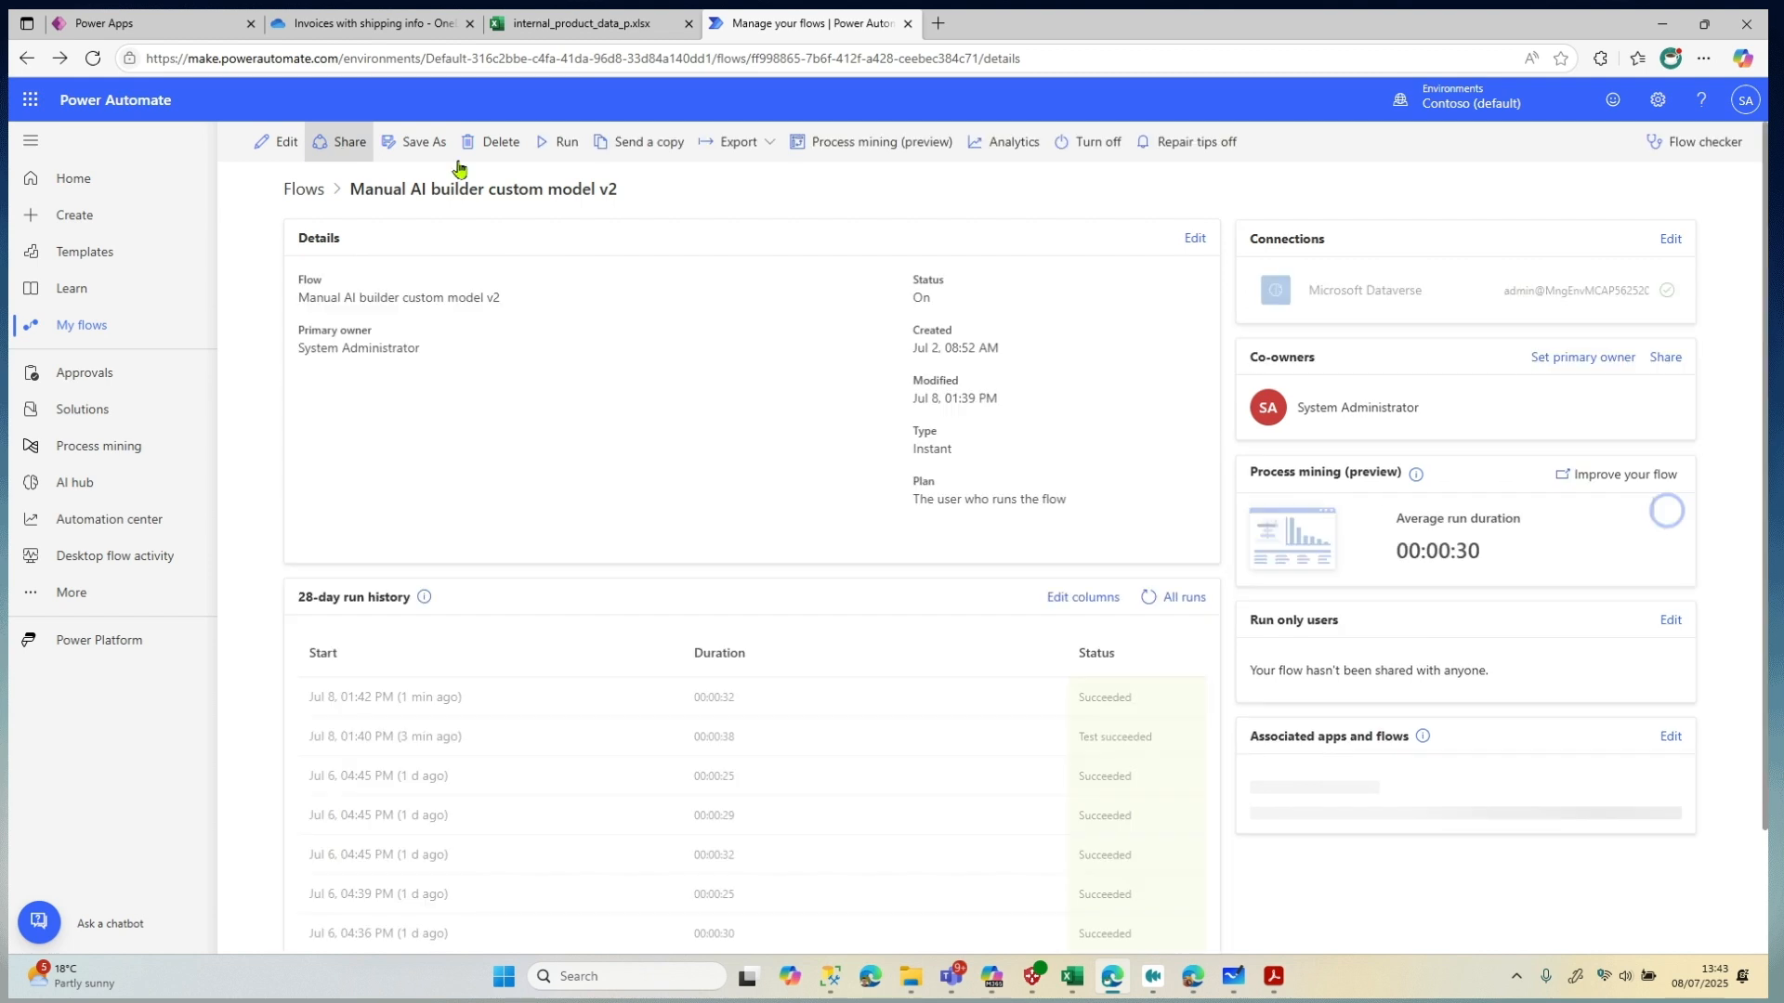
{"action": "left_click", "coordinate": [566, 143]}
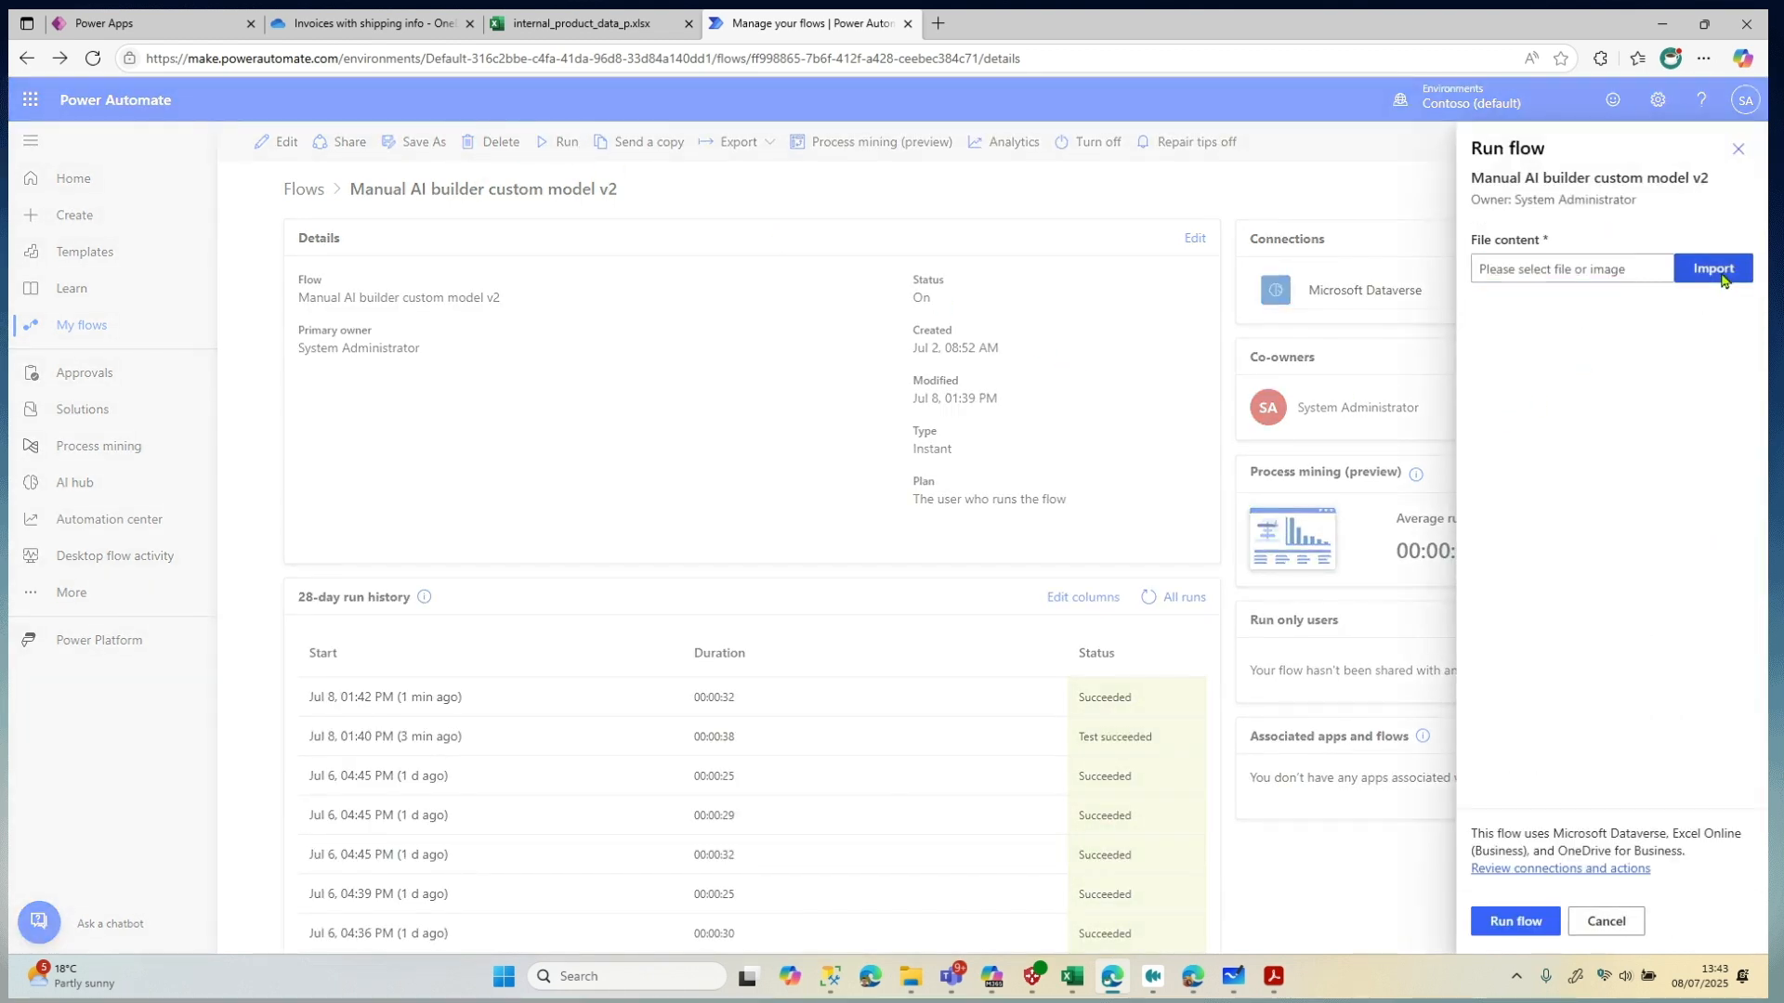
{"action": "left_click", "coordinate": [1713, 268]}
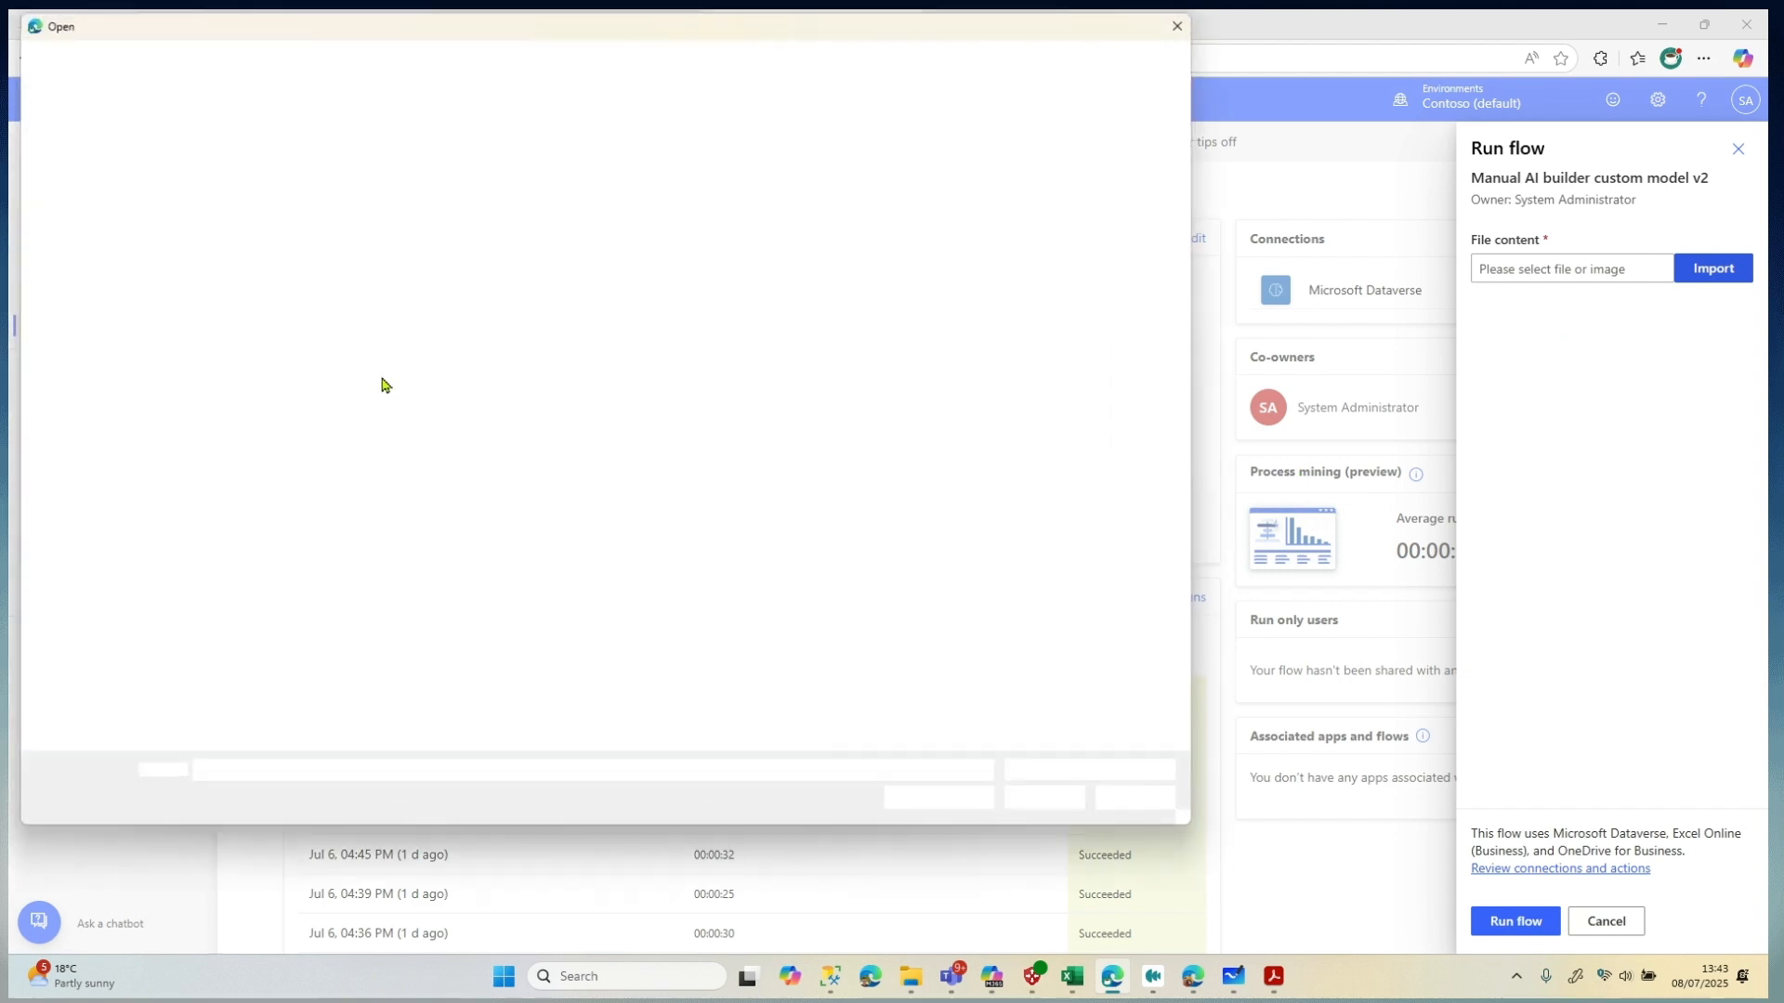
{"action": "double_click", "coordinate": [576, 592]}
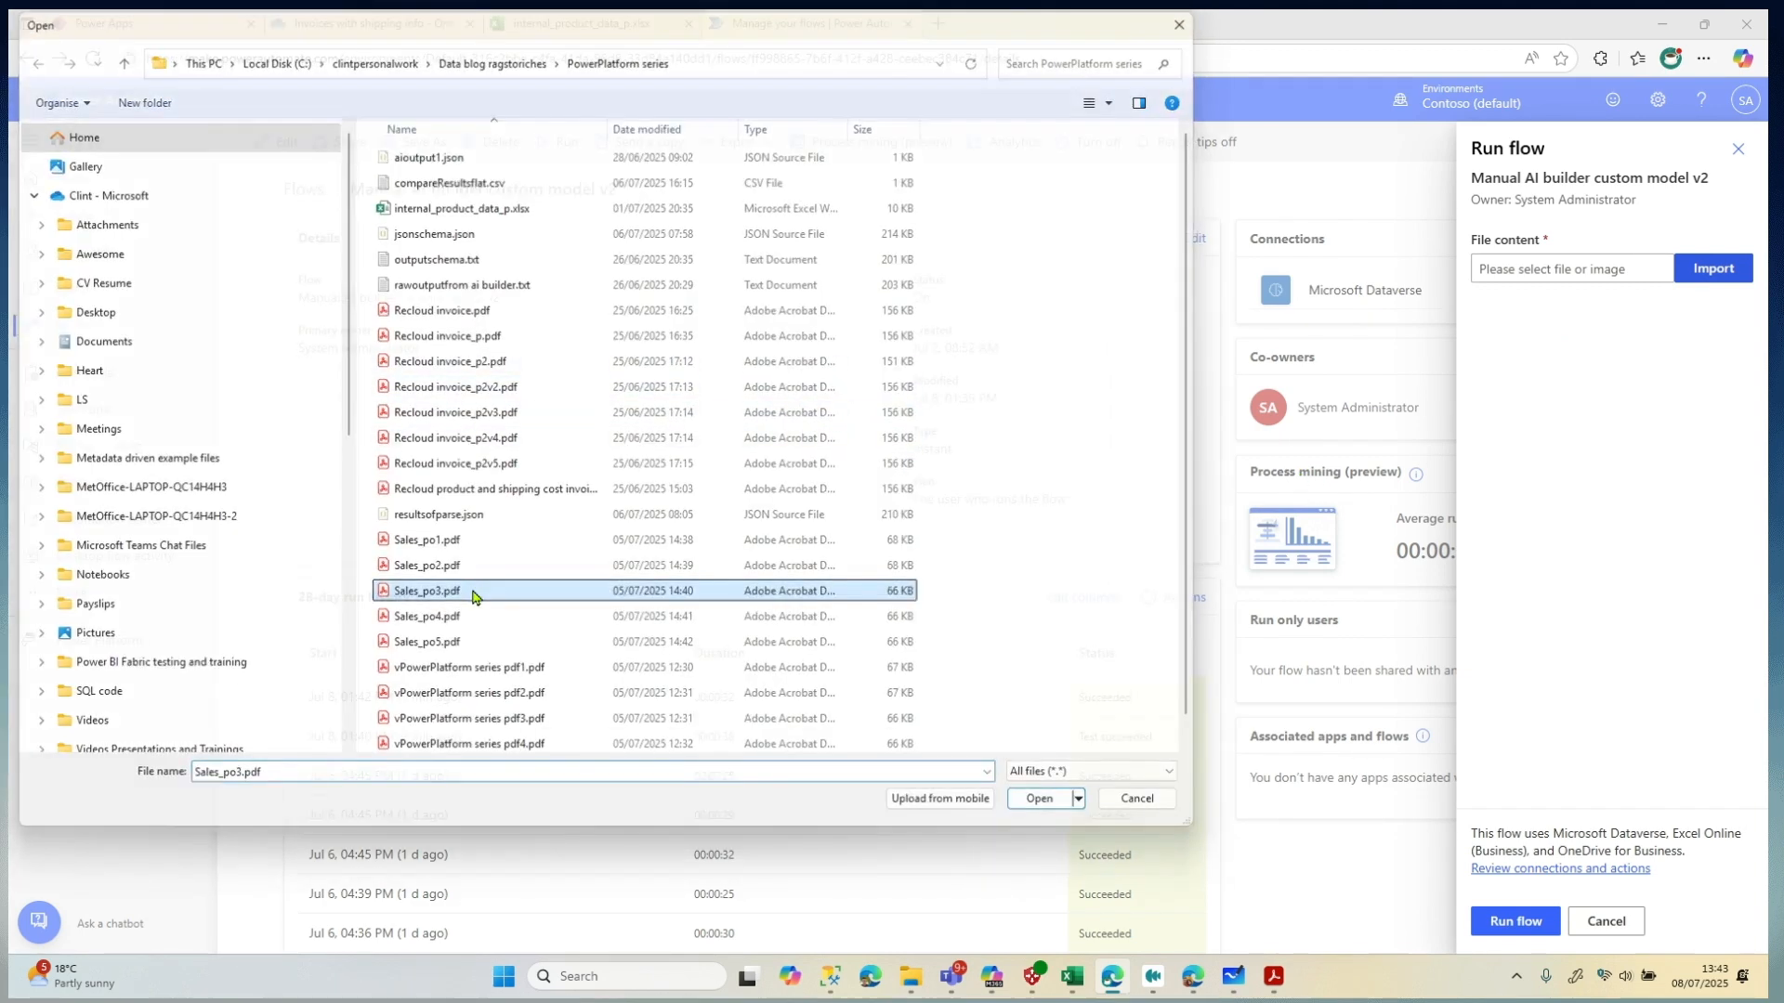
{"action": "left_click", "coordinate": [1505, 921]}
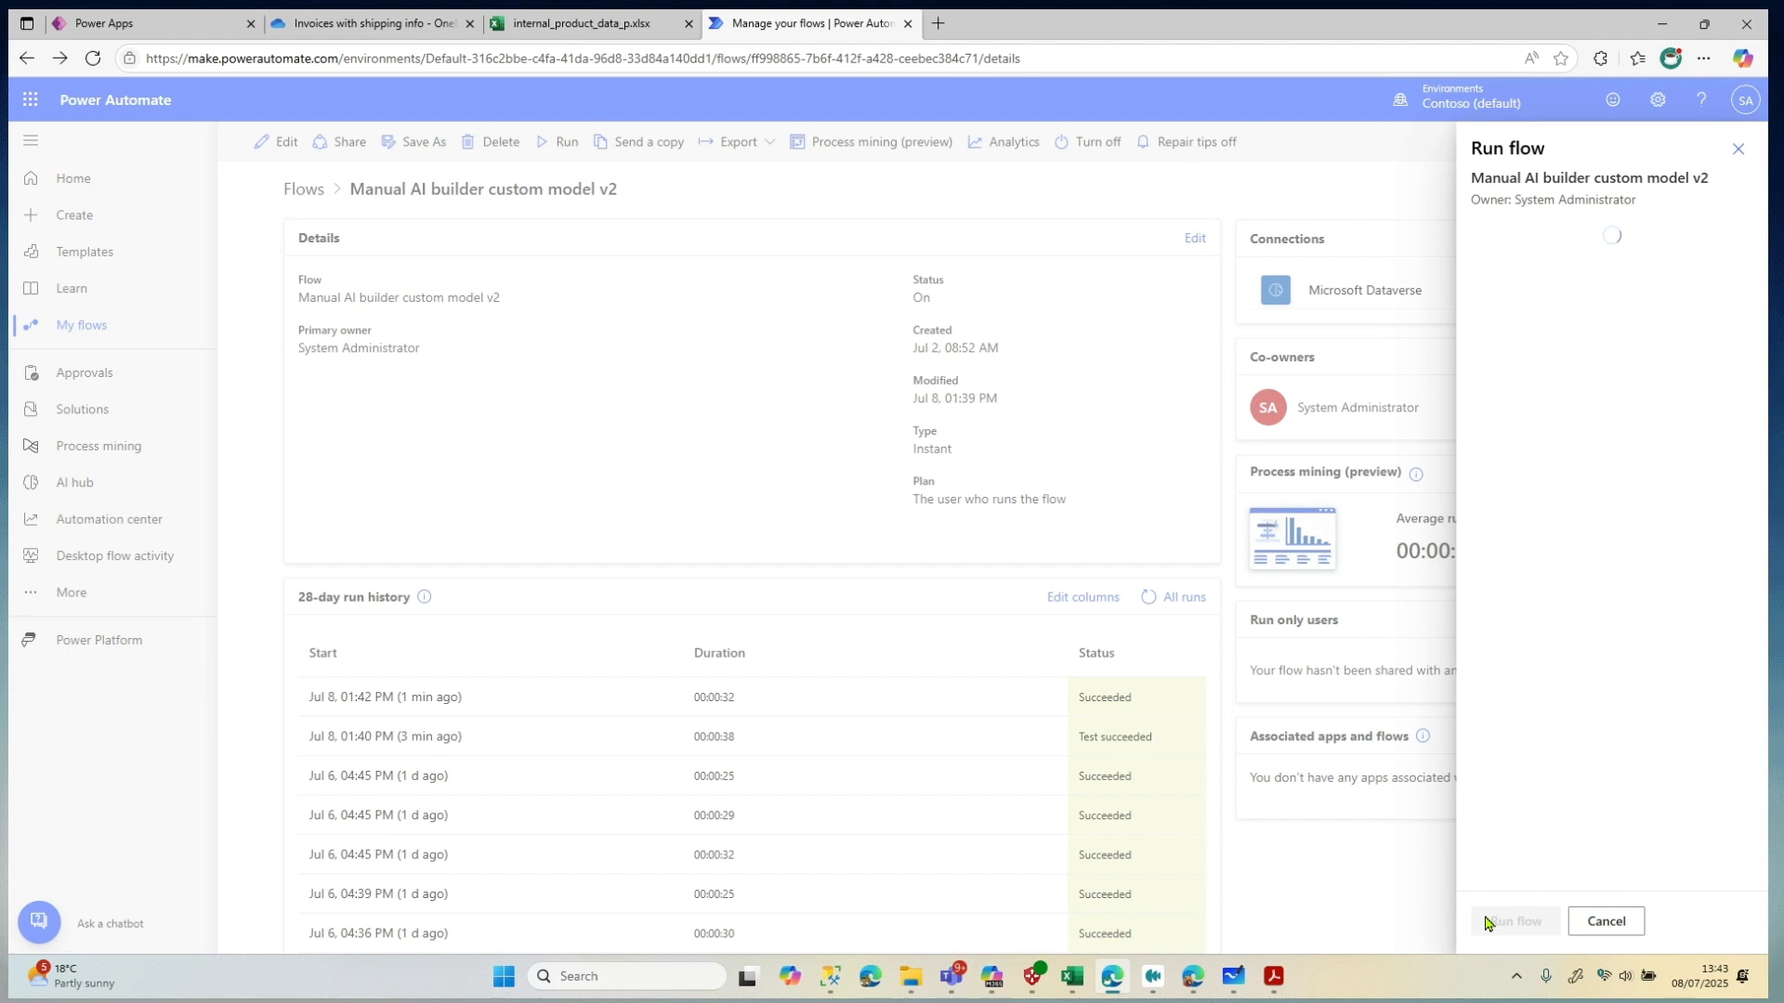
{"action": "left_click", "coordinate": [1505, 922]}
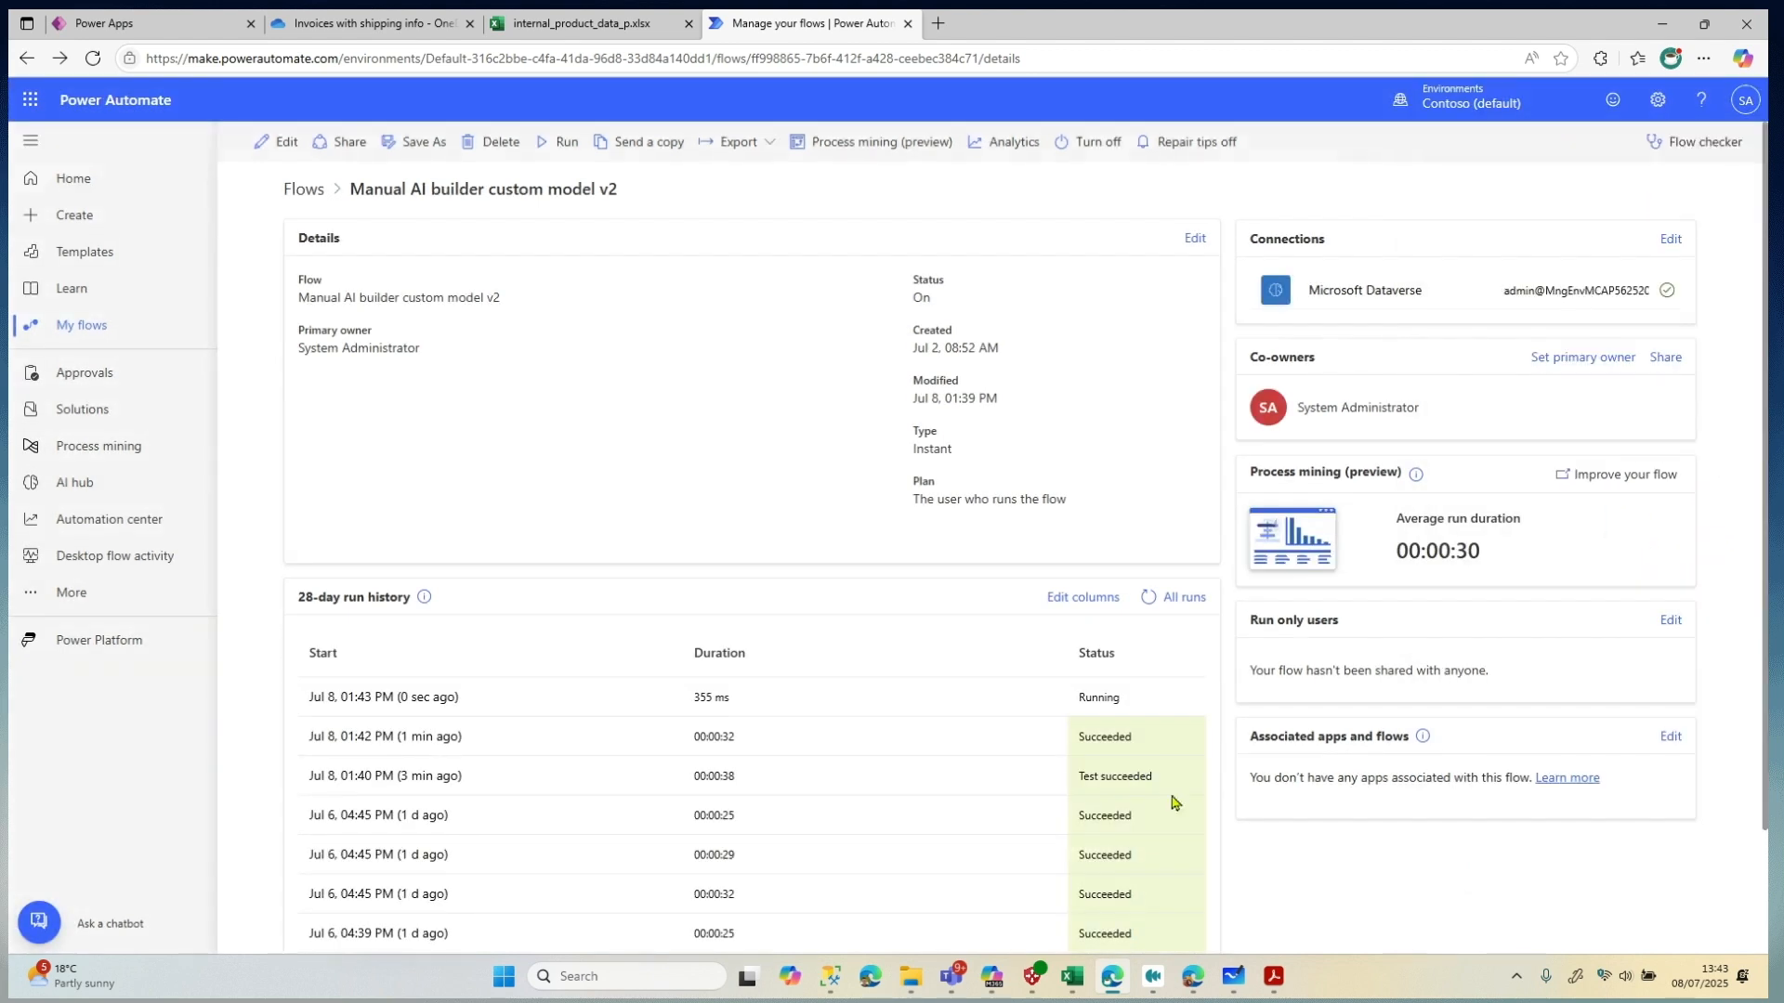
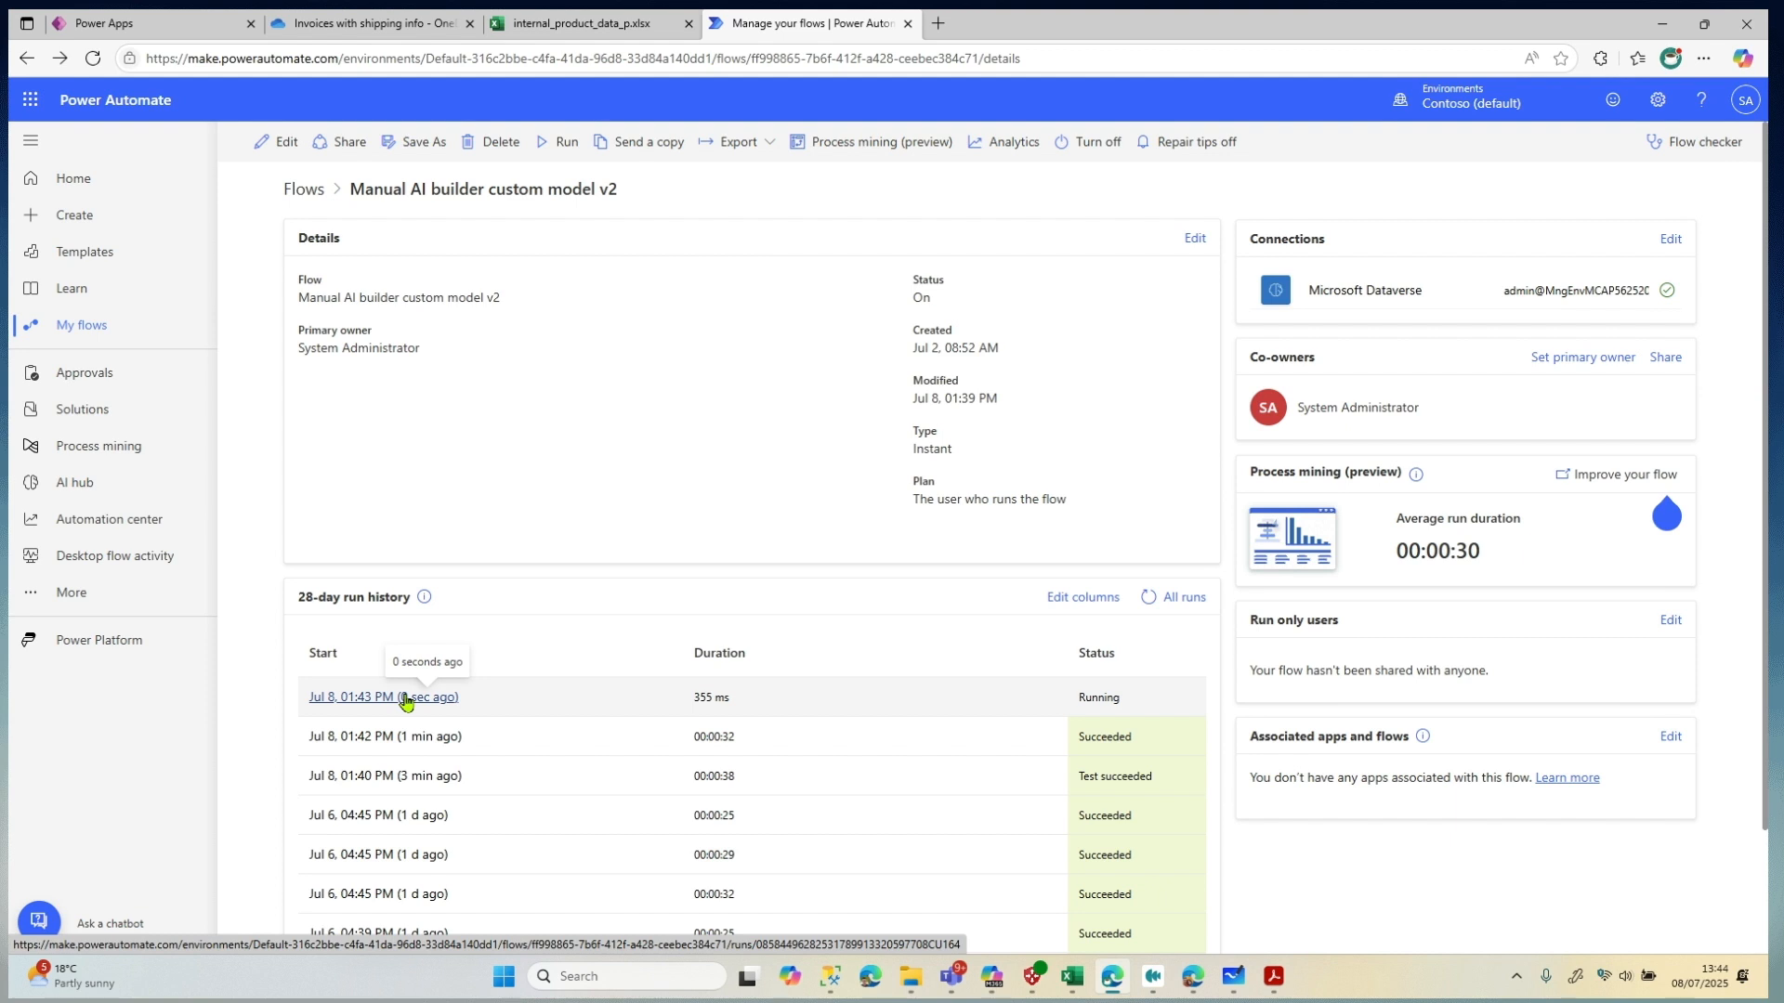
Open the latest run from the history and expand its each product and Apply to each loops
{"action": "left_click", "coordinate": [406, 698]}
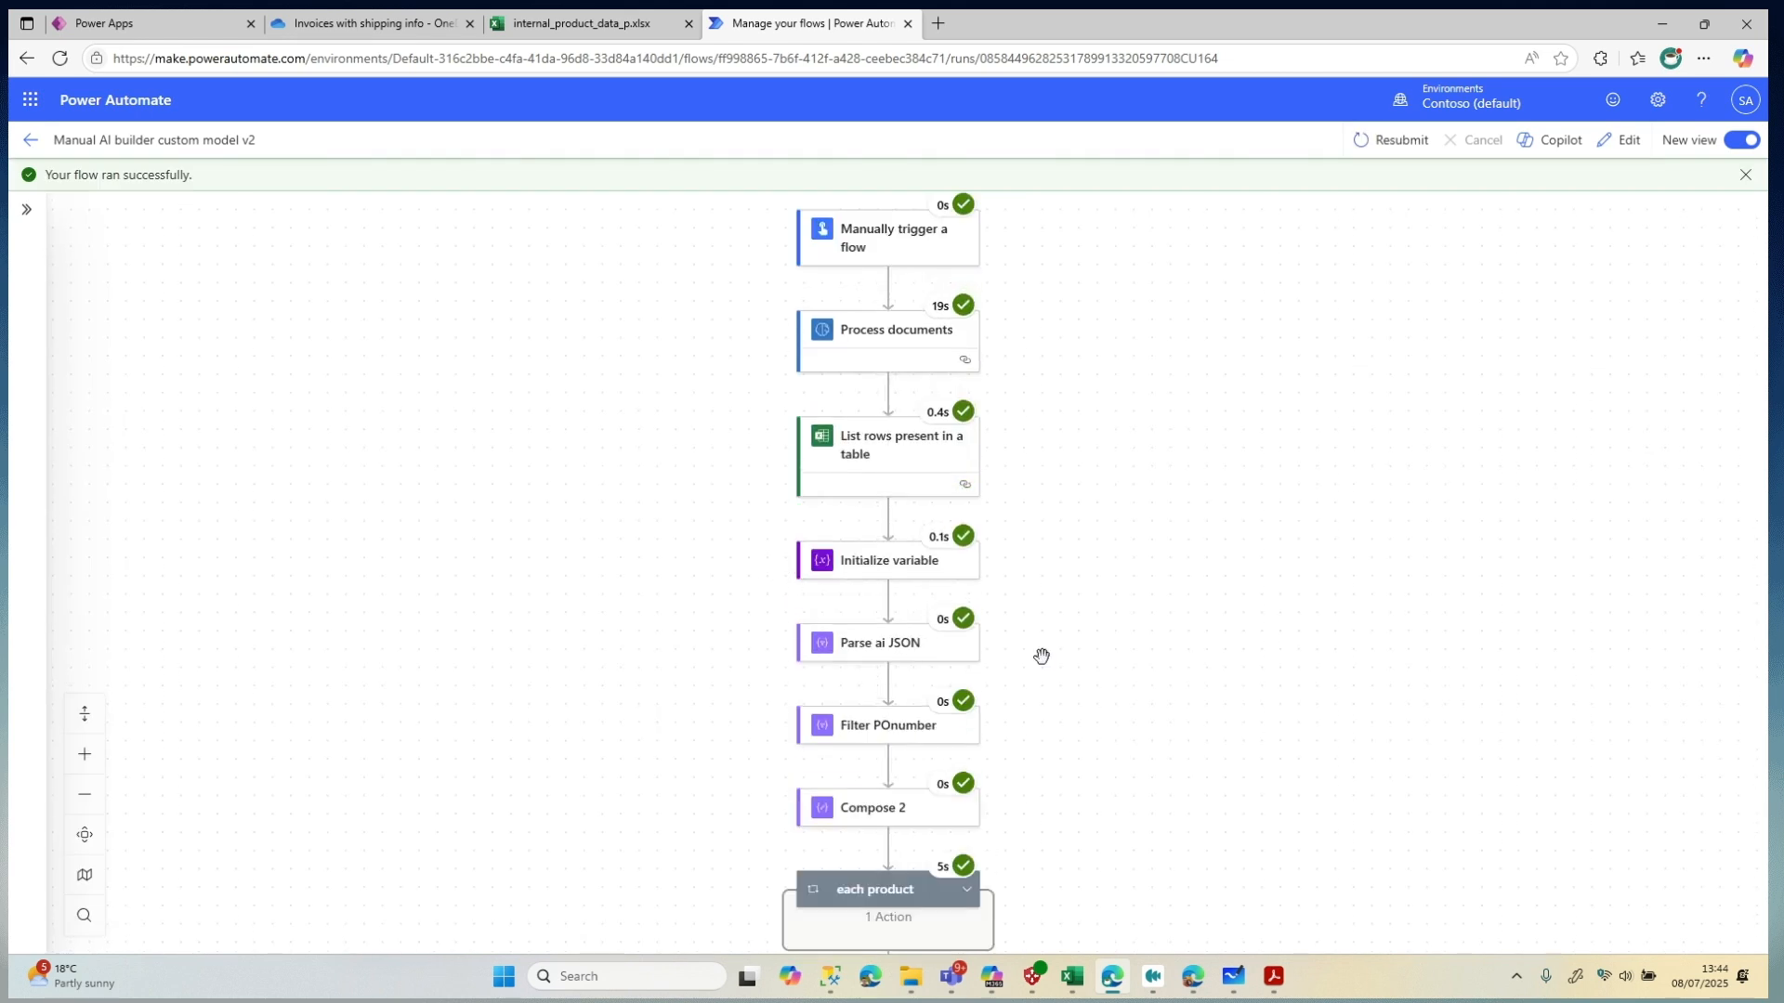
{"action": "scroll", "coordinate": [1100, 594], "scroll_direction": "down", "scroll_amount": 3}
{"action": "left_click_drag", "start_coordinate": [1094, 619], "coordinate": [1107, 399]}
{"action": "left_click", "coordinate": [1048, 360]}
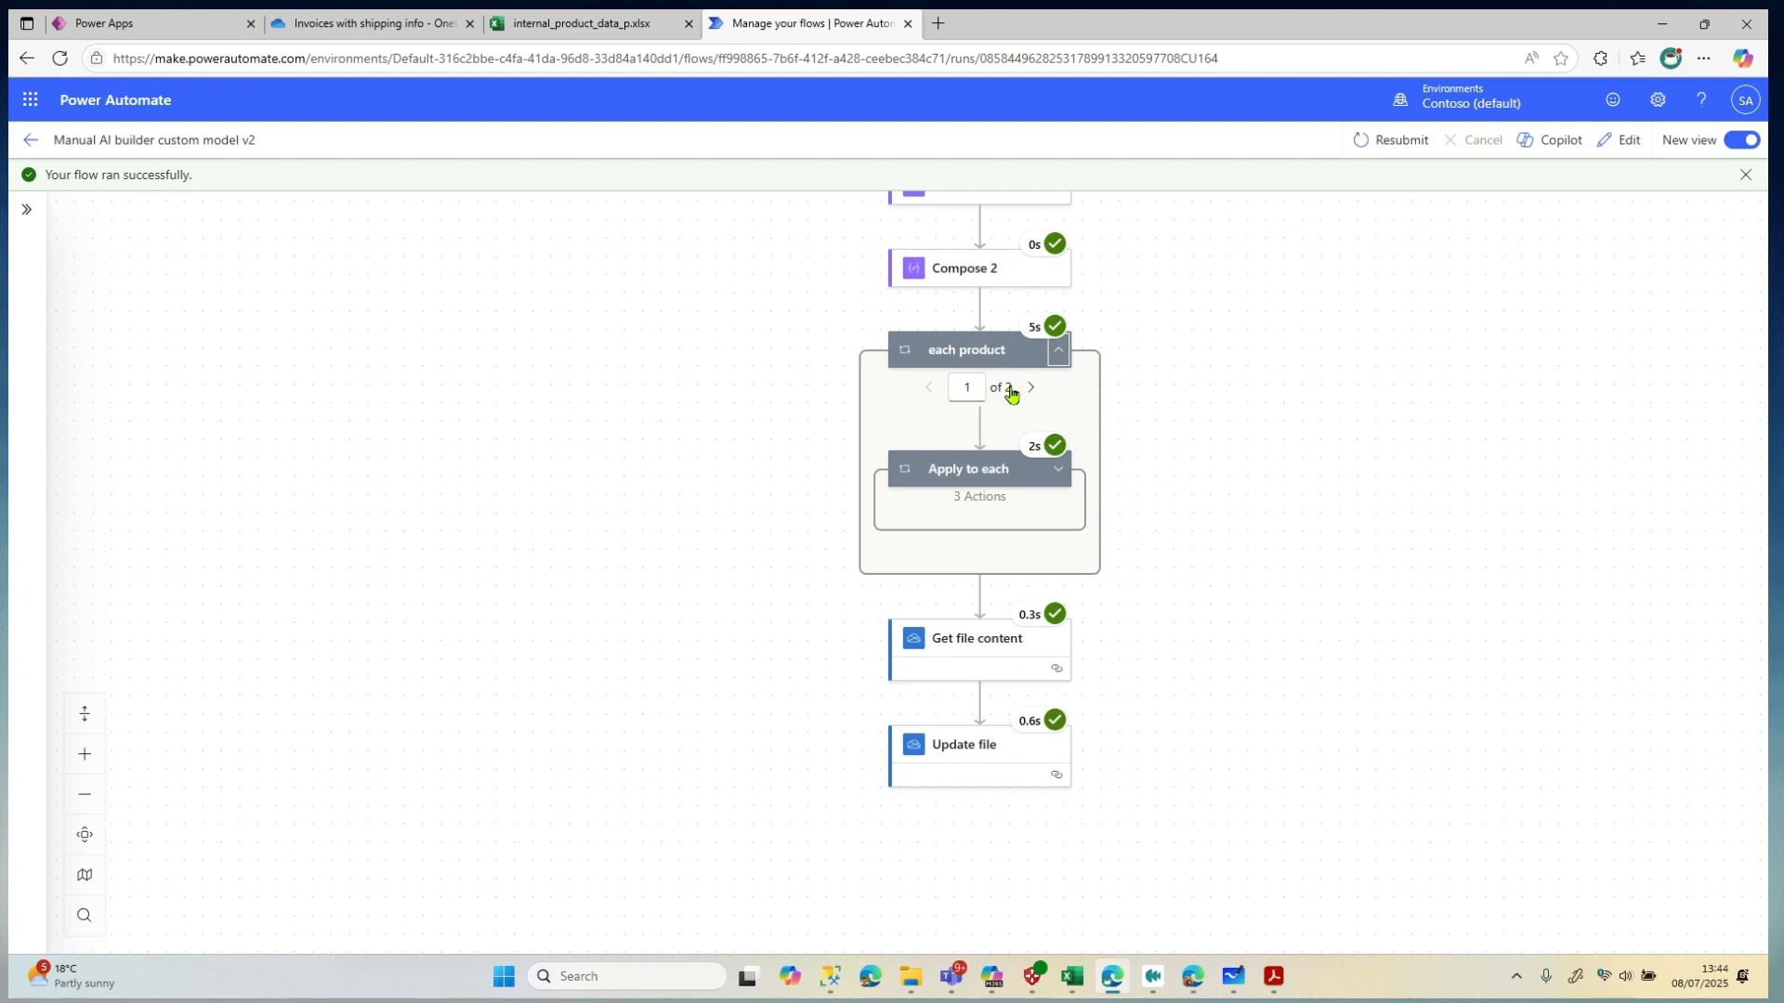
{"action": "left_click", "coordinate": [1058, 469]}
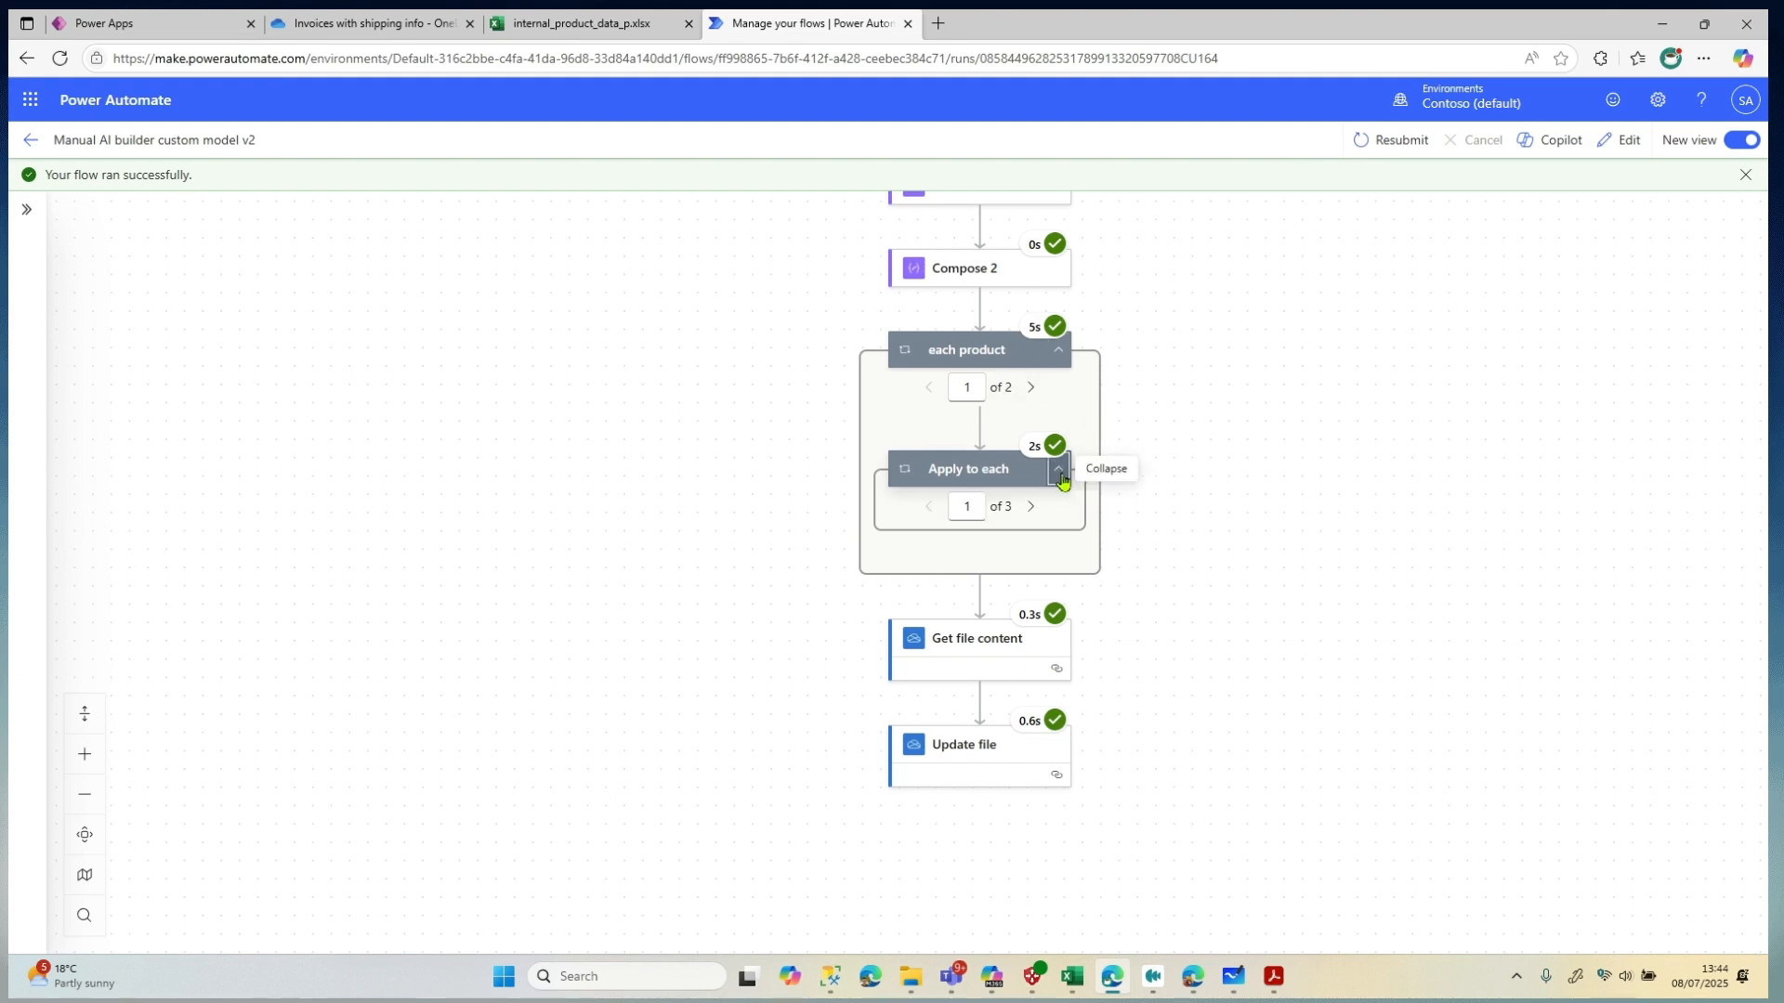
{"action": "left_click_drag", "start_coordinate": [1428, 549], "coordinate": [1158, 461]}
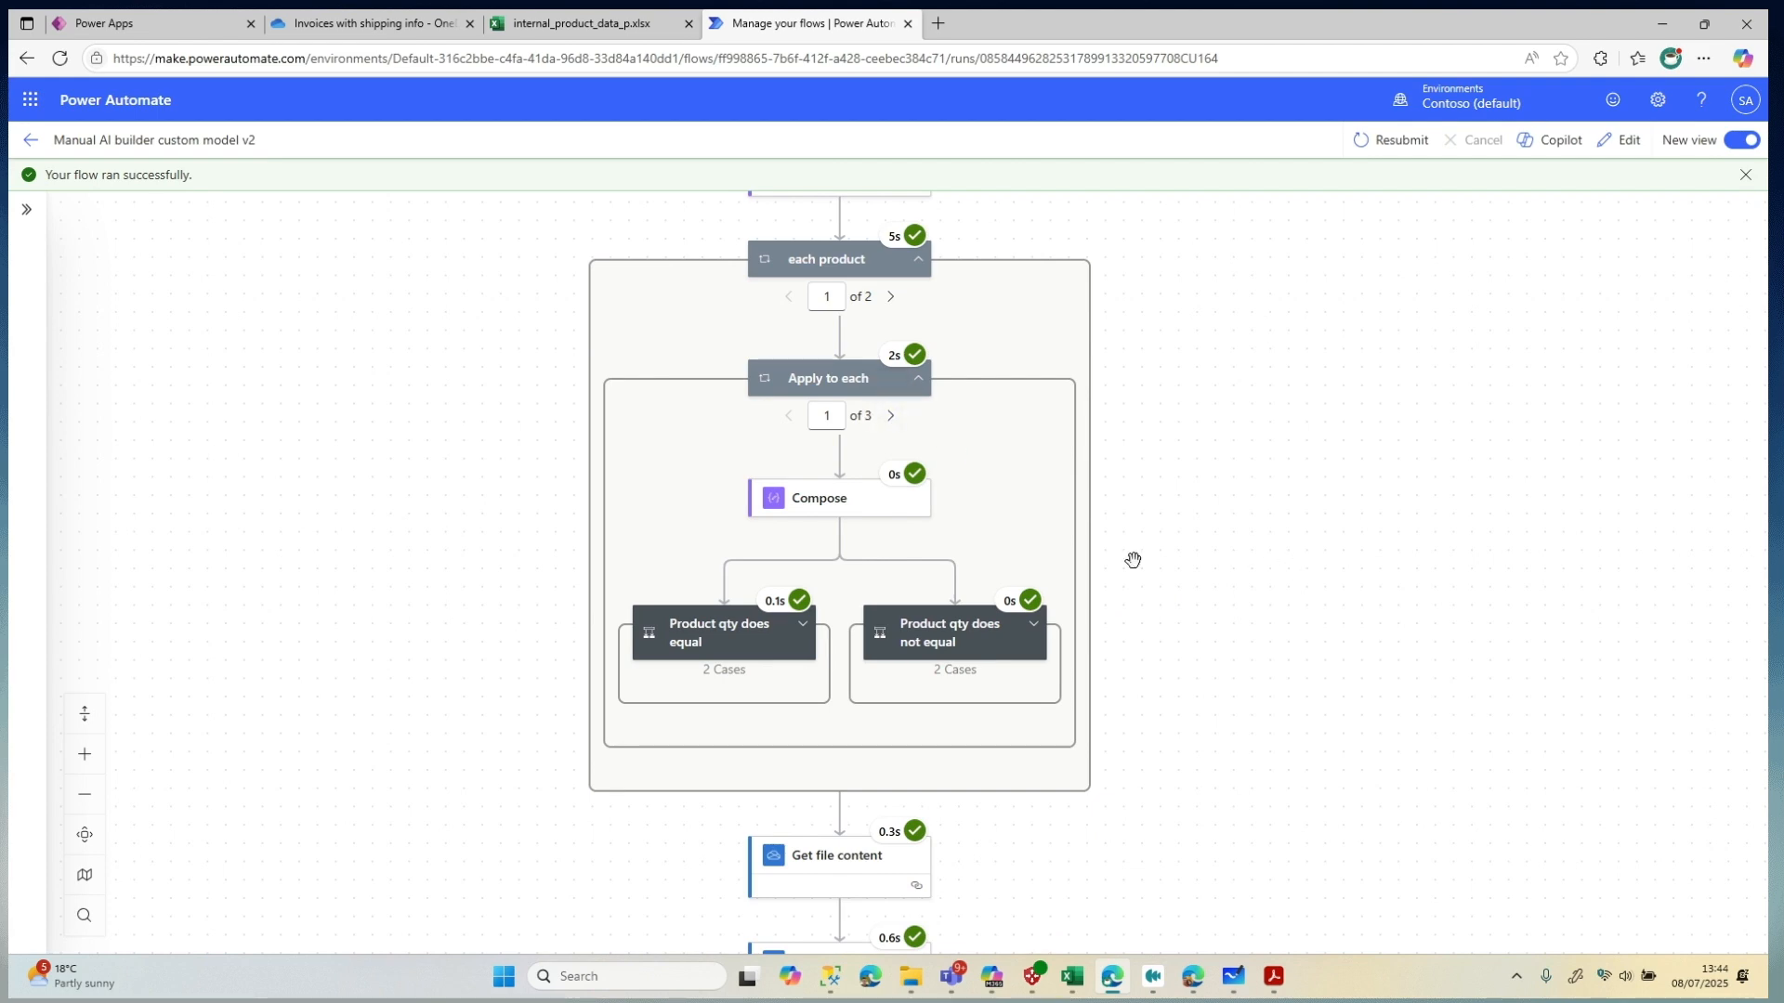
Switch to OneDrive and open compareResultsflat.csv from the Invoices with shipping info folder
{"action": "left_click", "coordinate": [418, 23]}
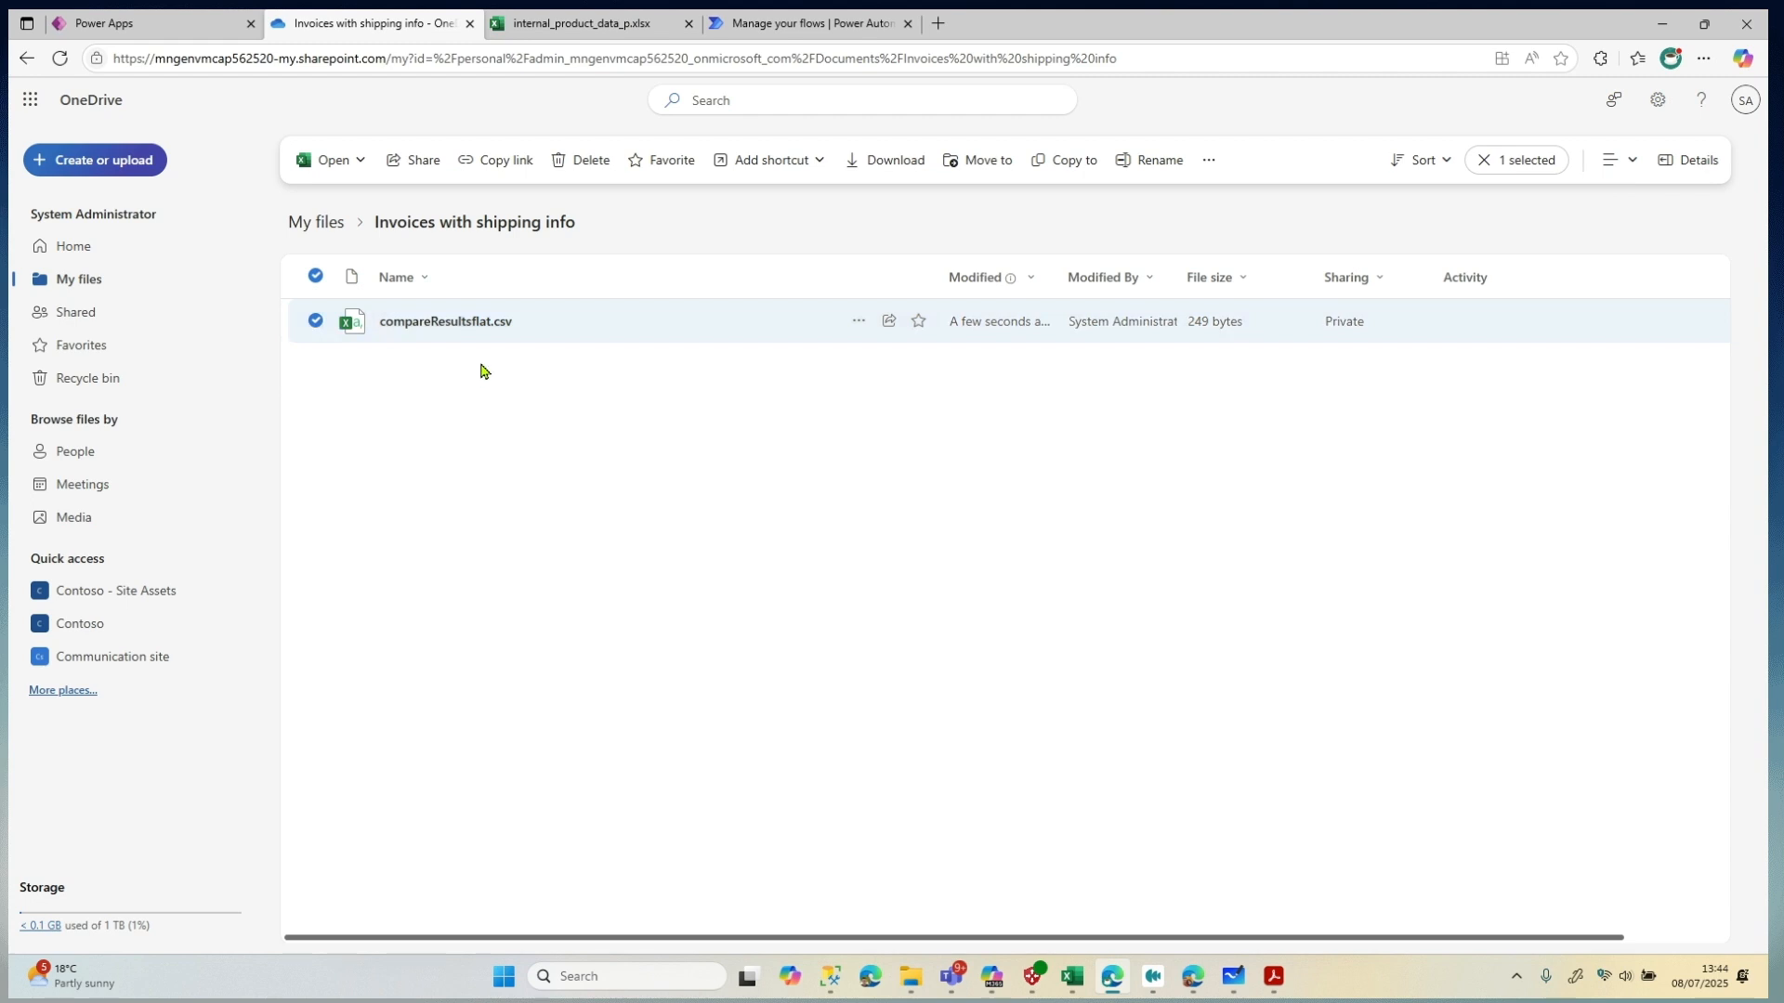
{"action": "left_click", "coordinate": [488, 368]}
{"action": "left_click", "coordinate": [476, 322]}
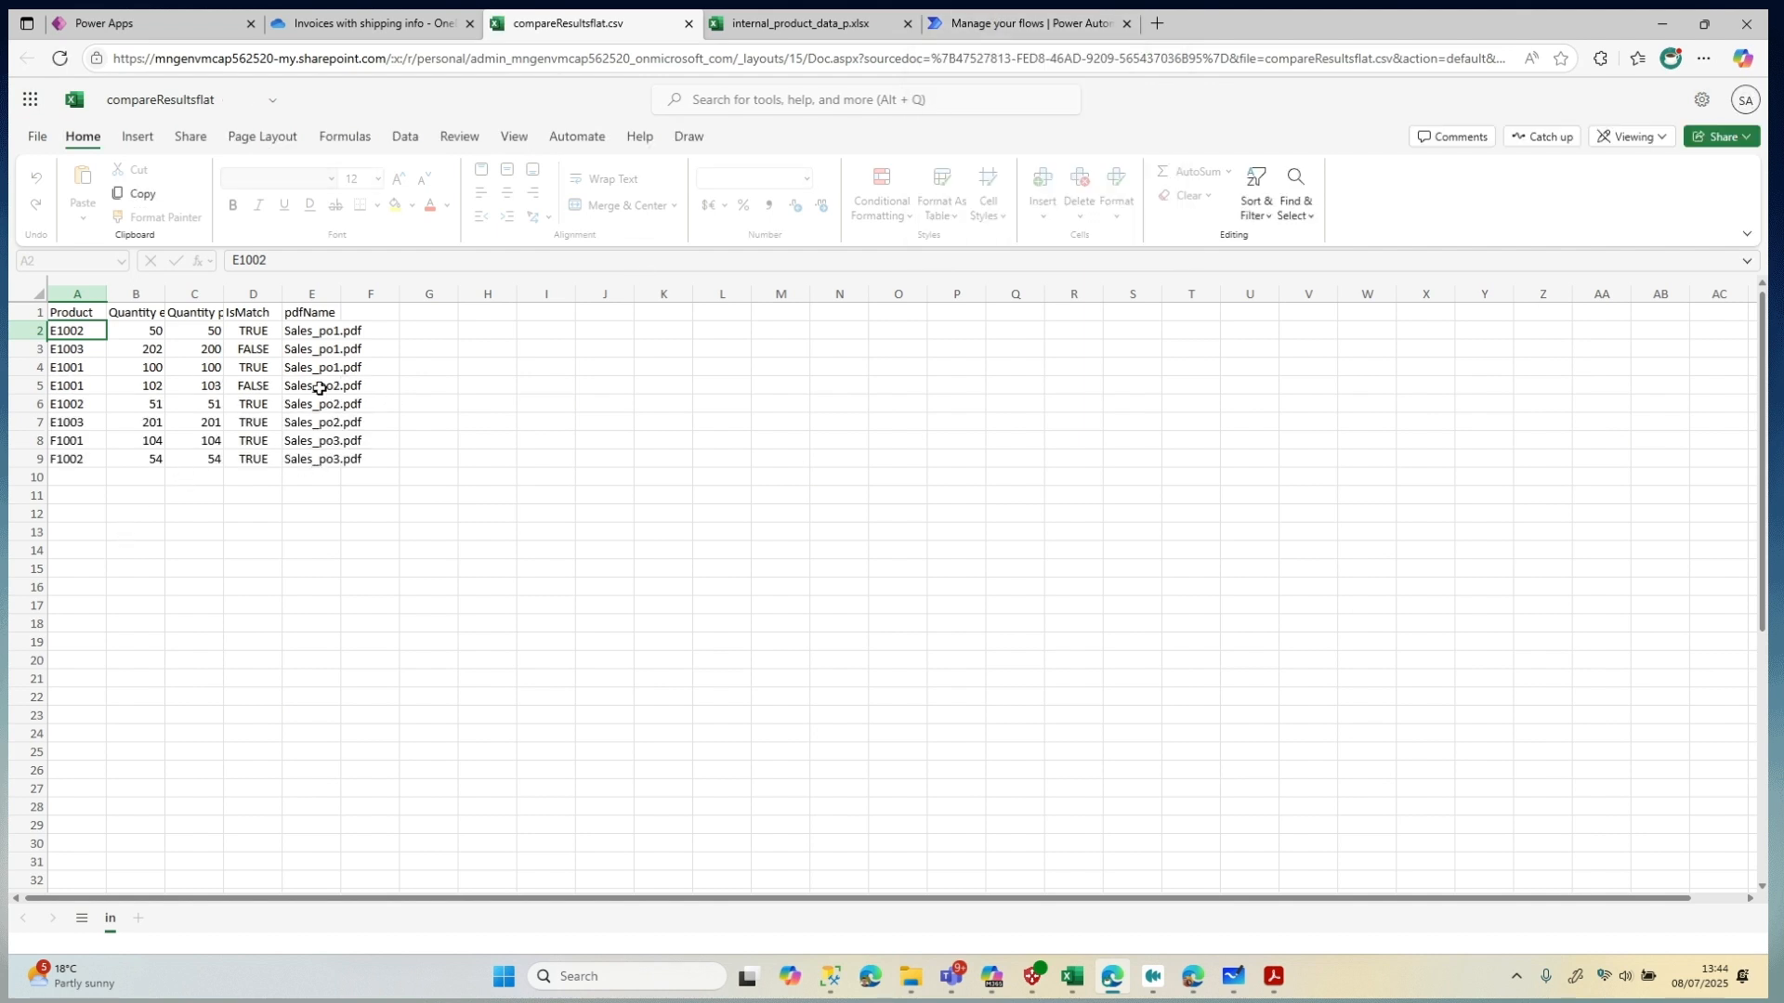
Examine which result rows belong to Sales_po1.pdf, Sales_po2.pdf and Sales_po3.pdf in the pdfName column
{"action": "left_click_drag", "start_coordinate": [343, 349], "coordinate": [336, 370]}
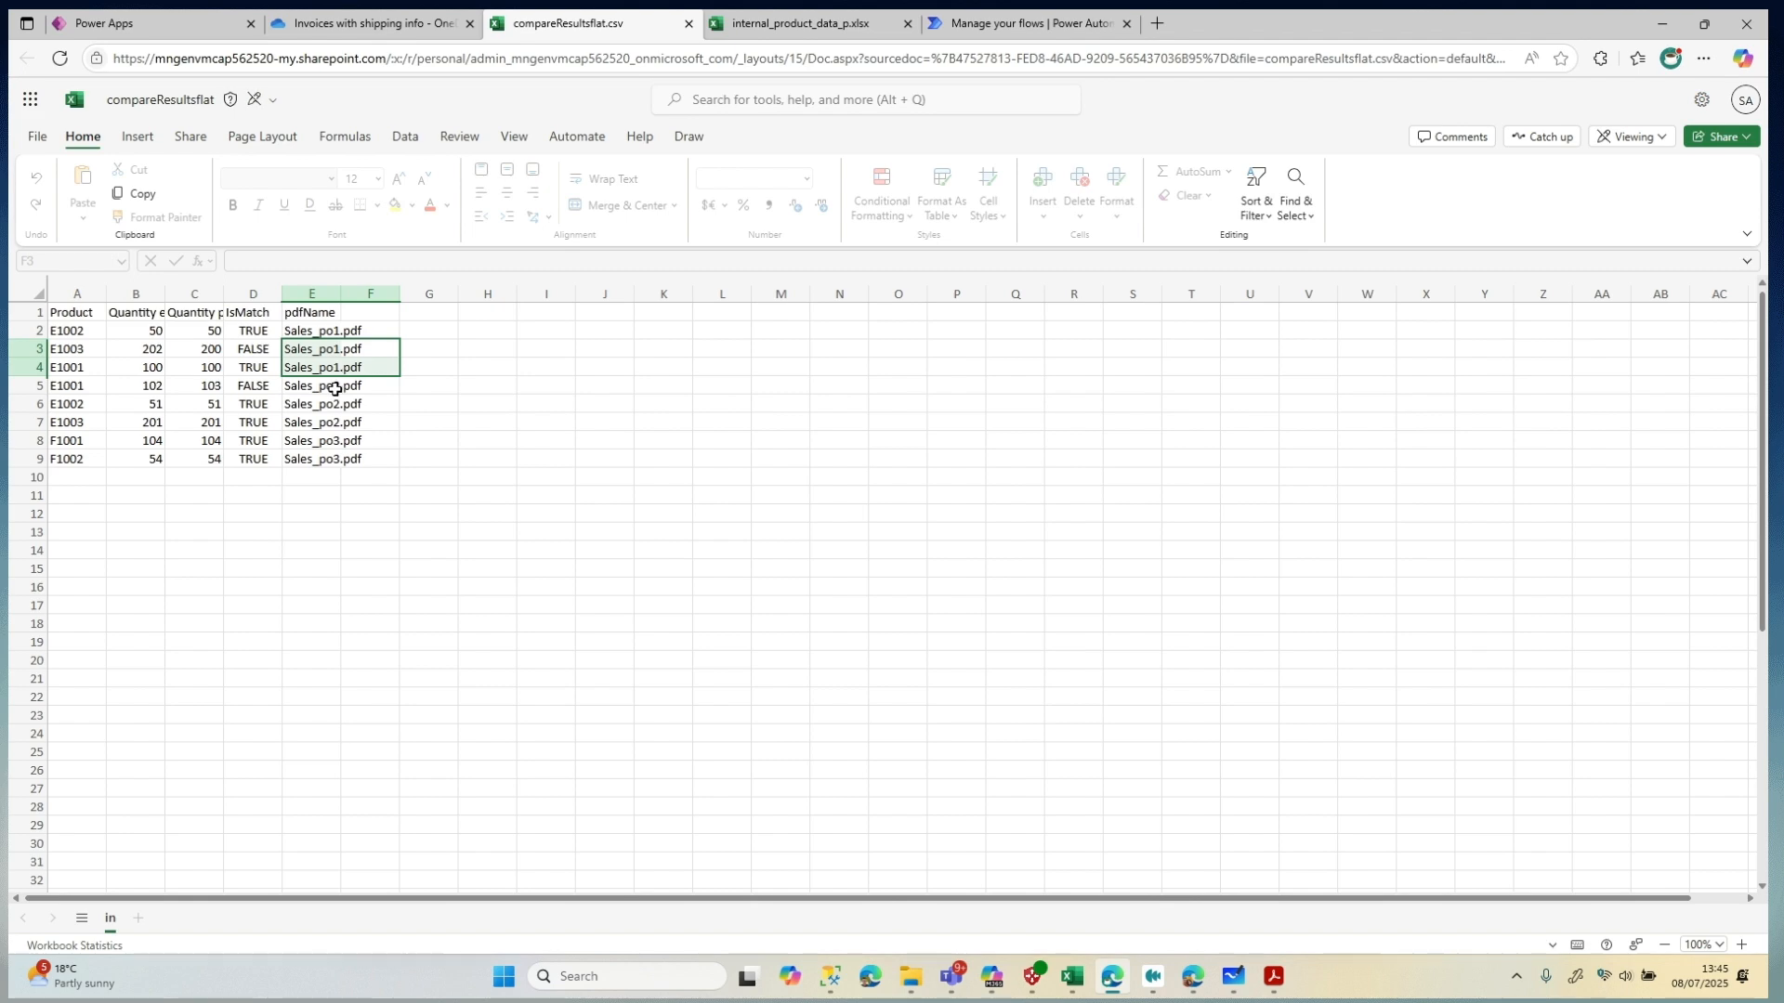
{"action": "left_click", "coordinate": [335, 389]}
{"action": "left_click_drag", "start_coordinate": [330, 390], "coordinate": [331, 459]}
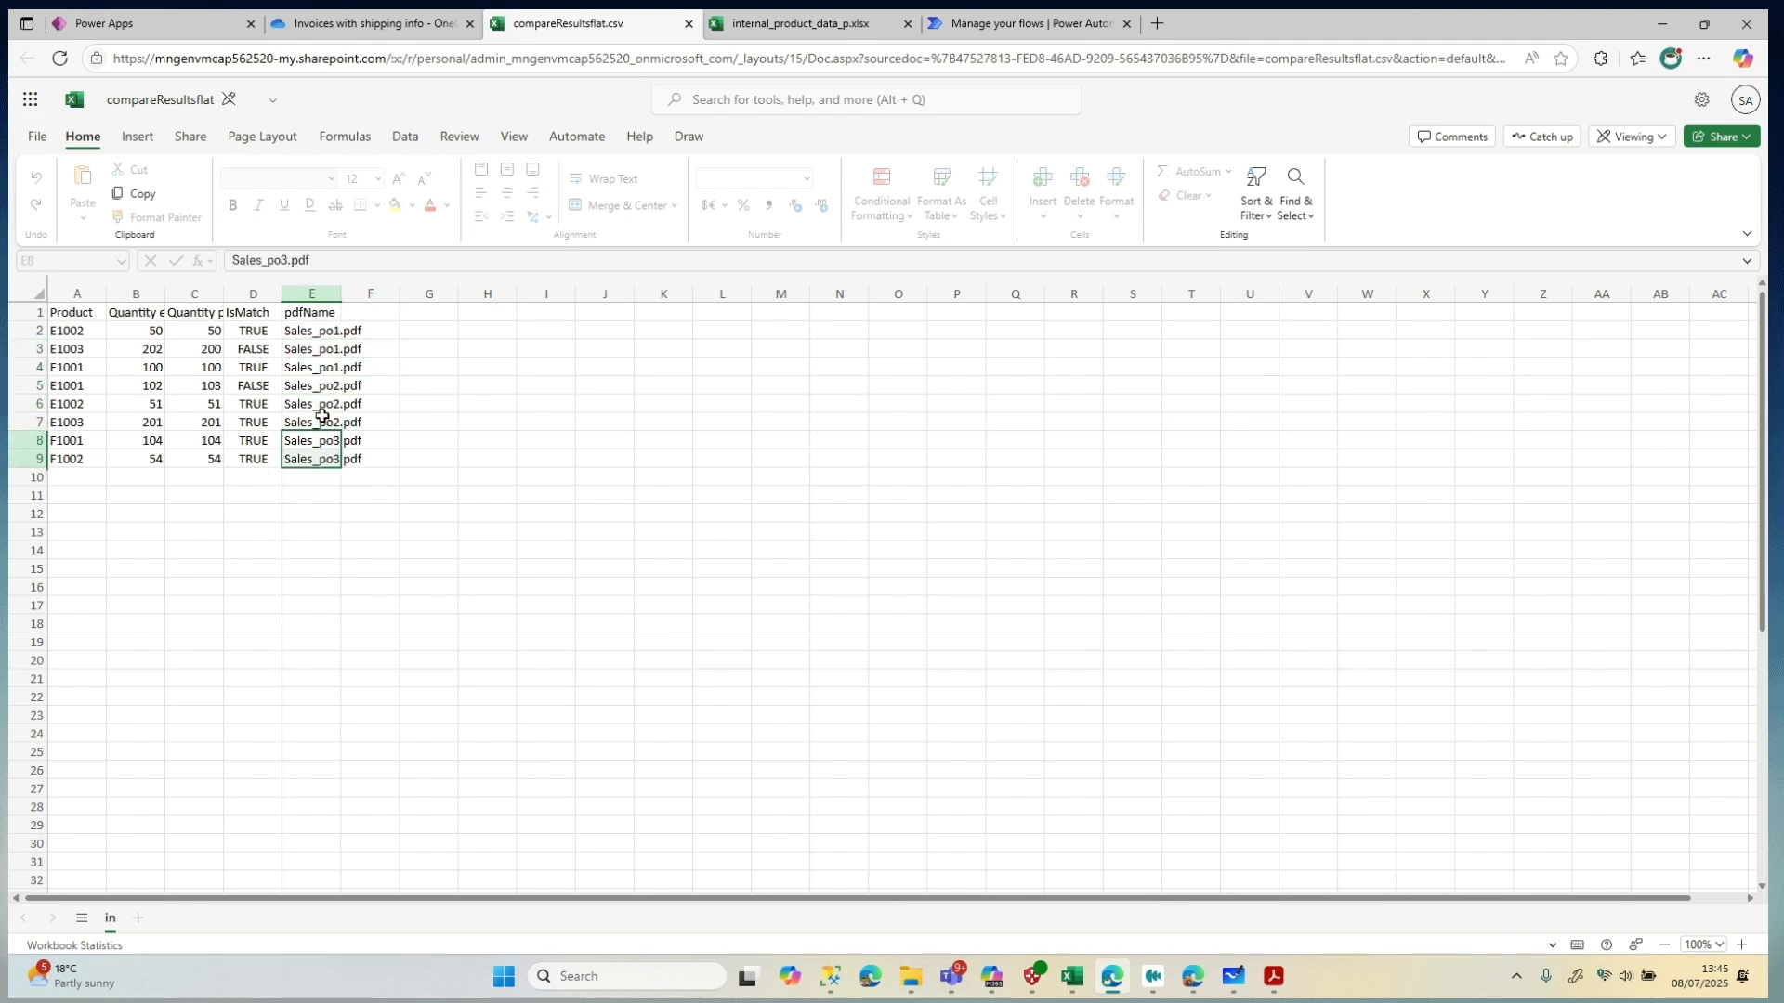
{"action": "left_click_drag", "start_coordinate": [332, 338], "coordinate": [321, 418]}
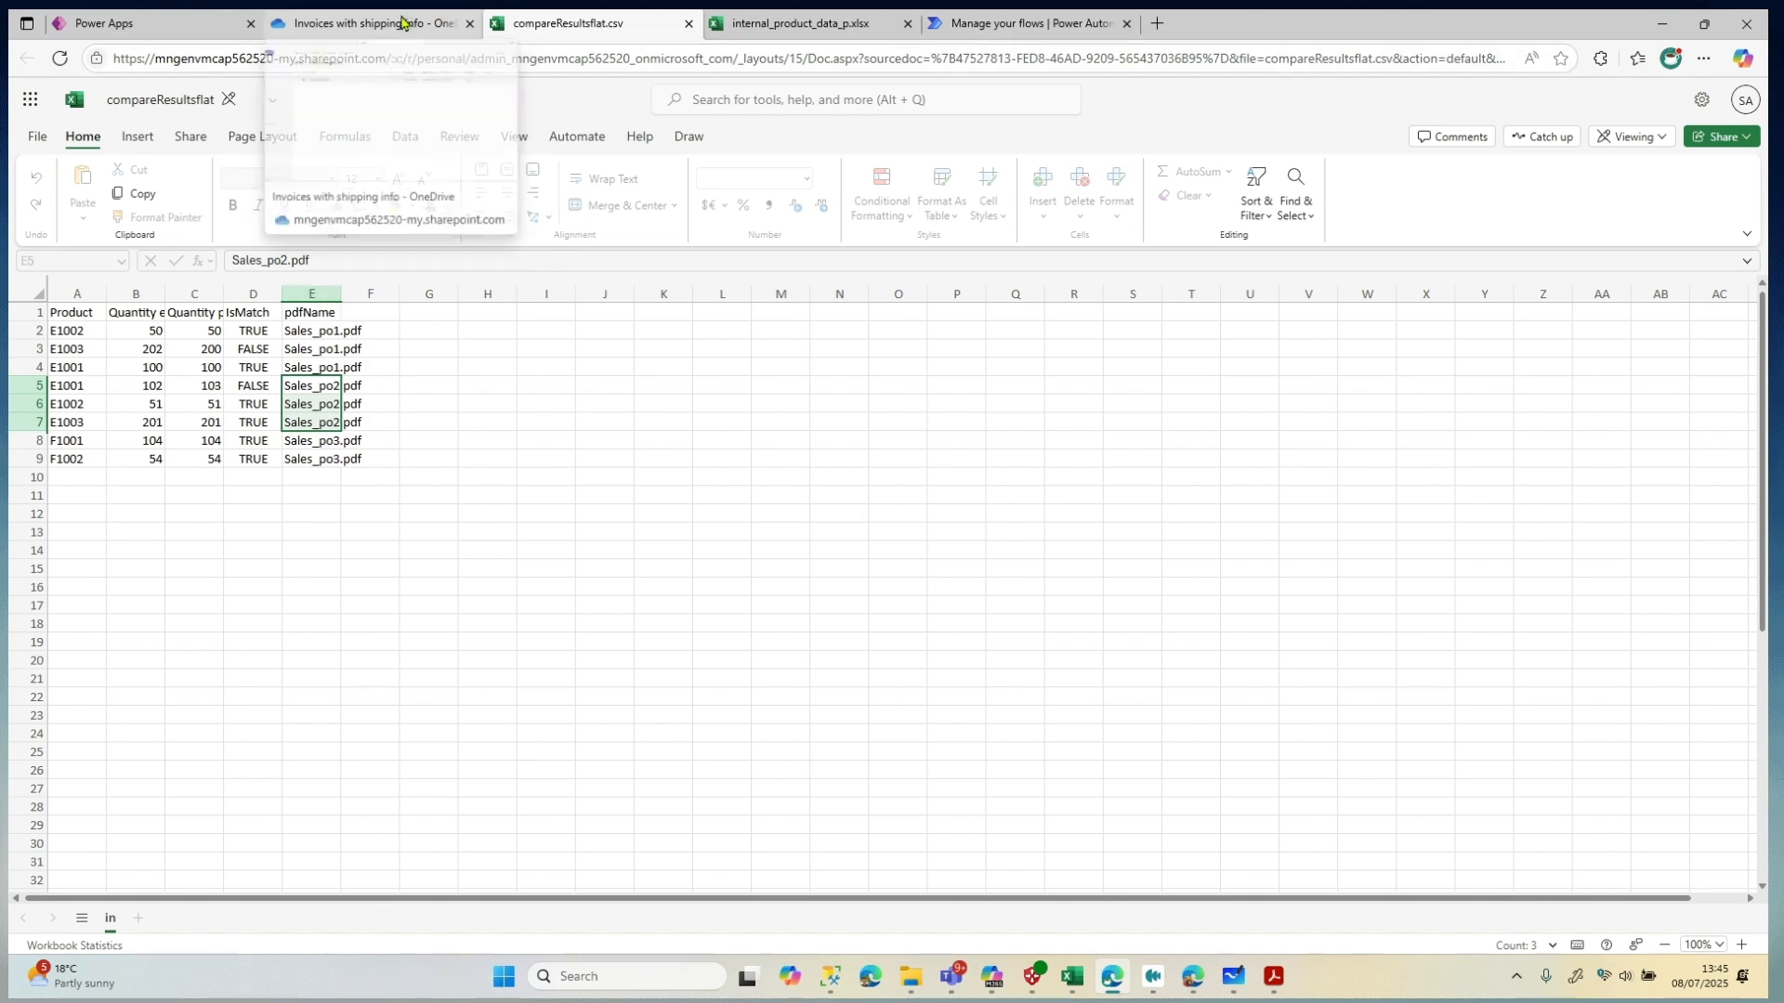
Switch to internal_product_data_p.xlsx and check the first product row of PONumber 1, R5013, and of PONumber 2, PL212
{"action": "left_click", "coordinate": [815, 21]}
{"action": "left_click_drag", "start_coordinate": [520, 333], "coordinate": [102, 390]}
{"action": "left_click", "coordinate": [74, 338]}
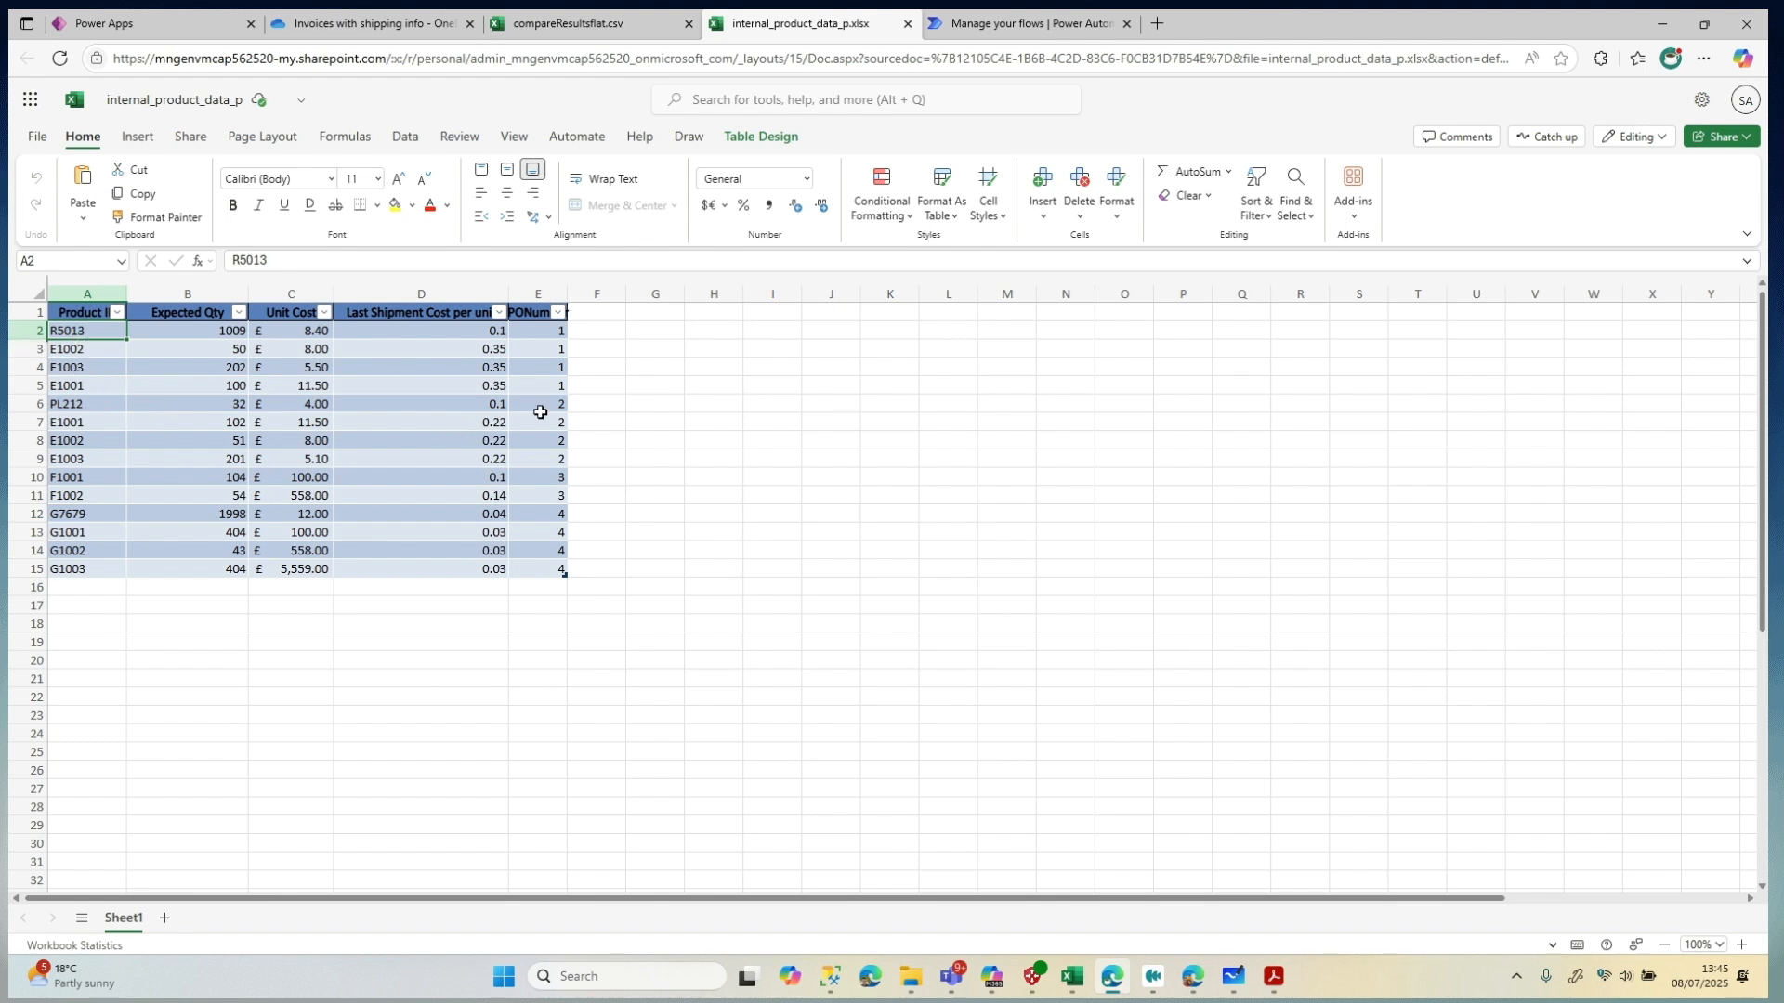
{"action": "left_click", "coordinate": [67, 401]}
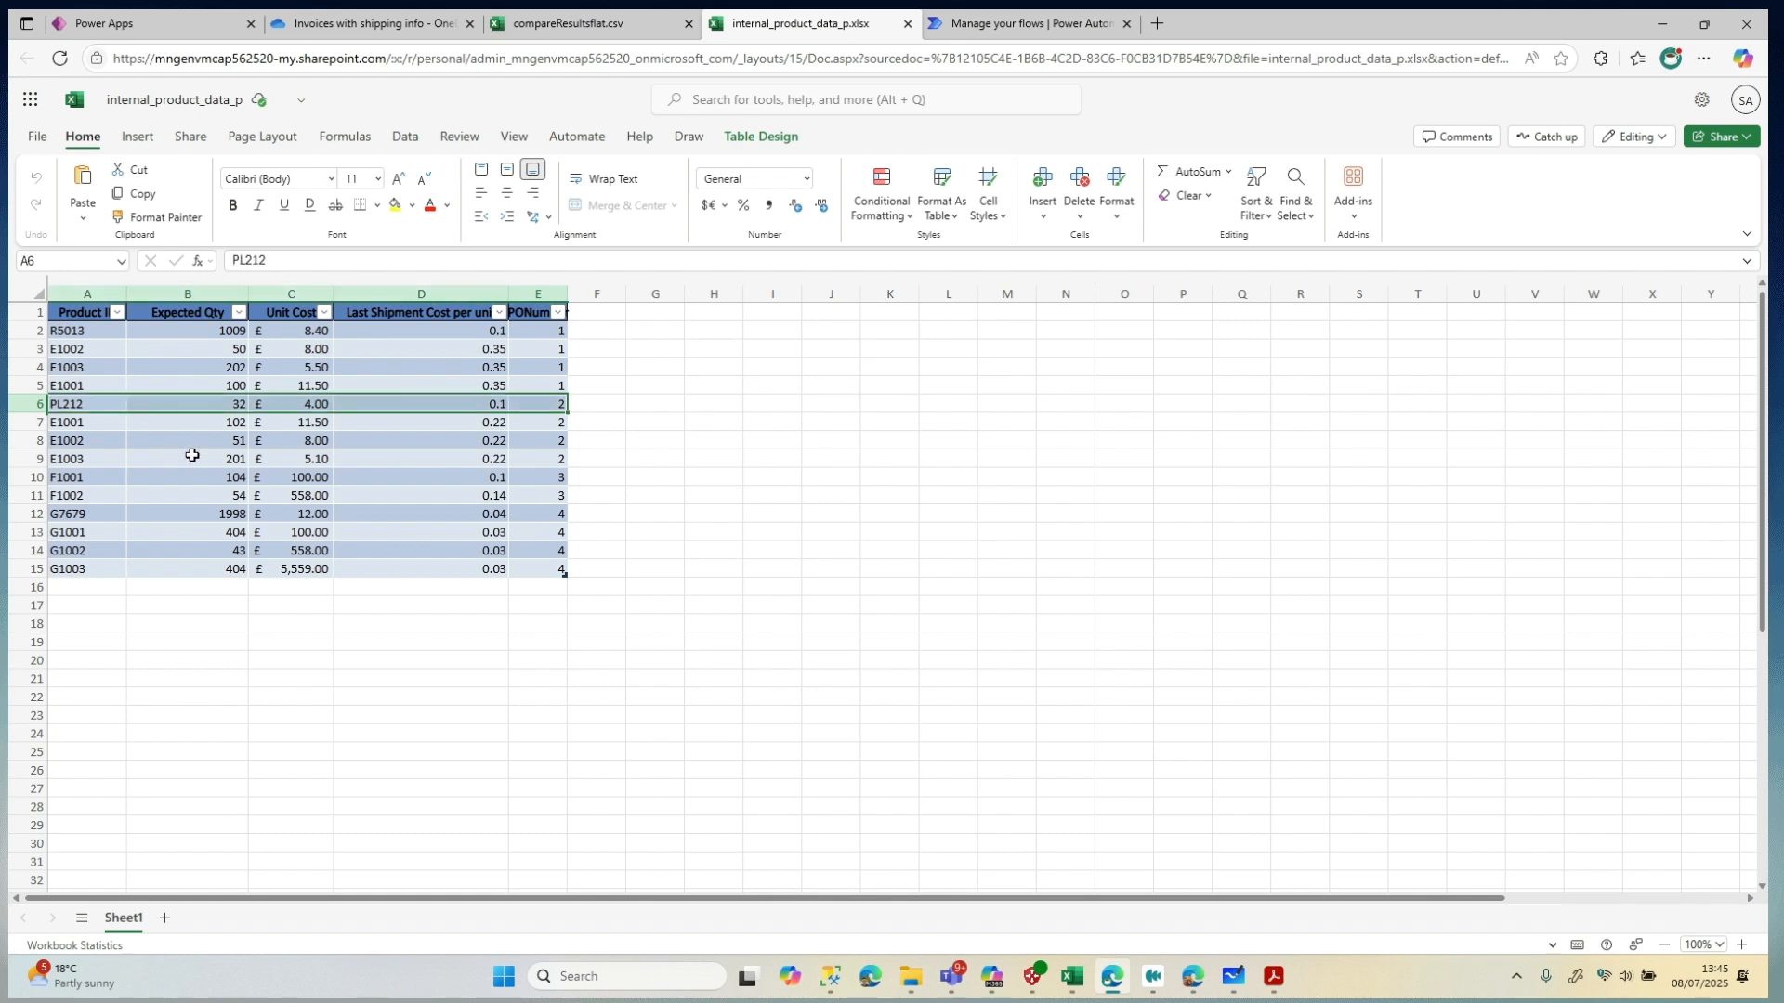
Switch to compareResultsflat.csv and check which product IDs the Product column lists
{"action": "left_click", "coordinate": [88, 405]}
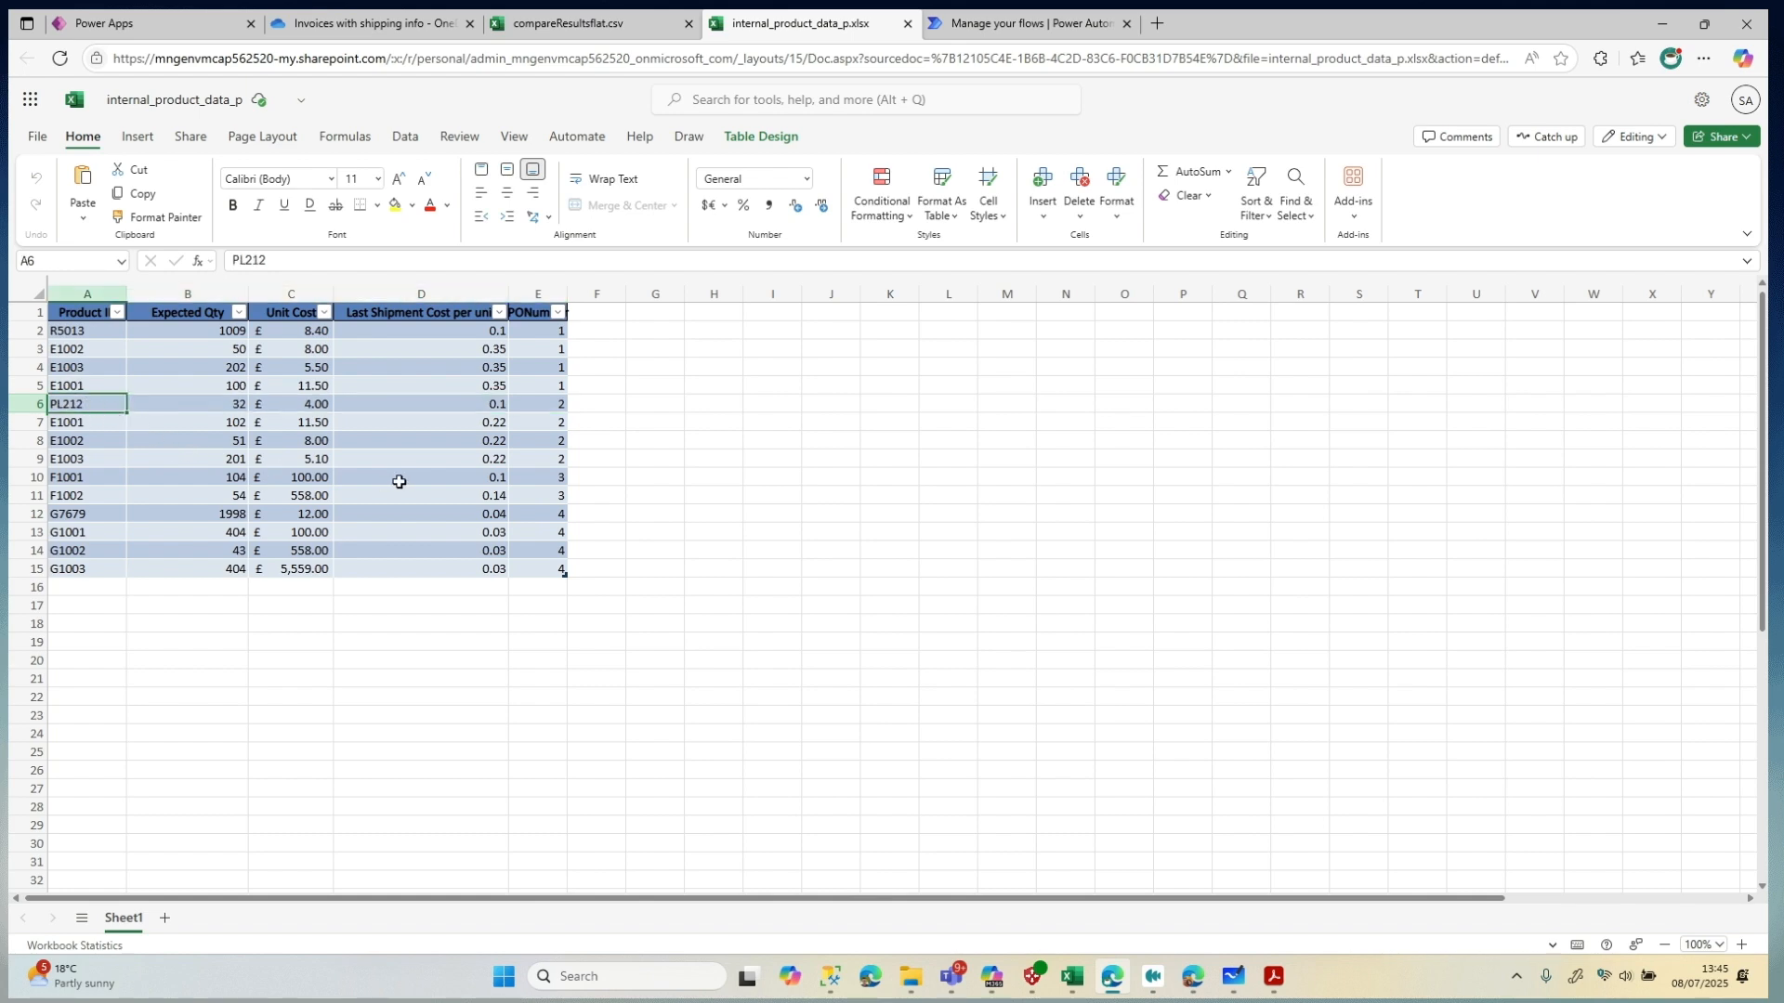
{"action": "left_click", "coordinate": [624, 57]}
{"action": "left_click", "coordinate": [624, 28]}
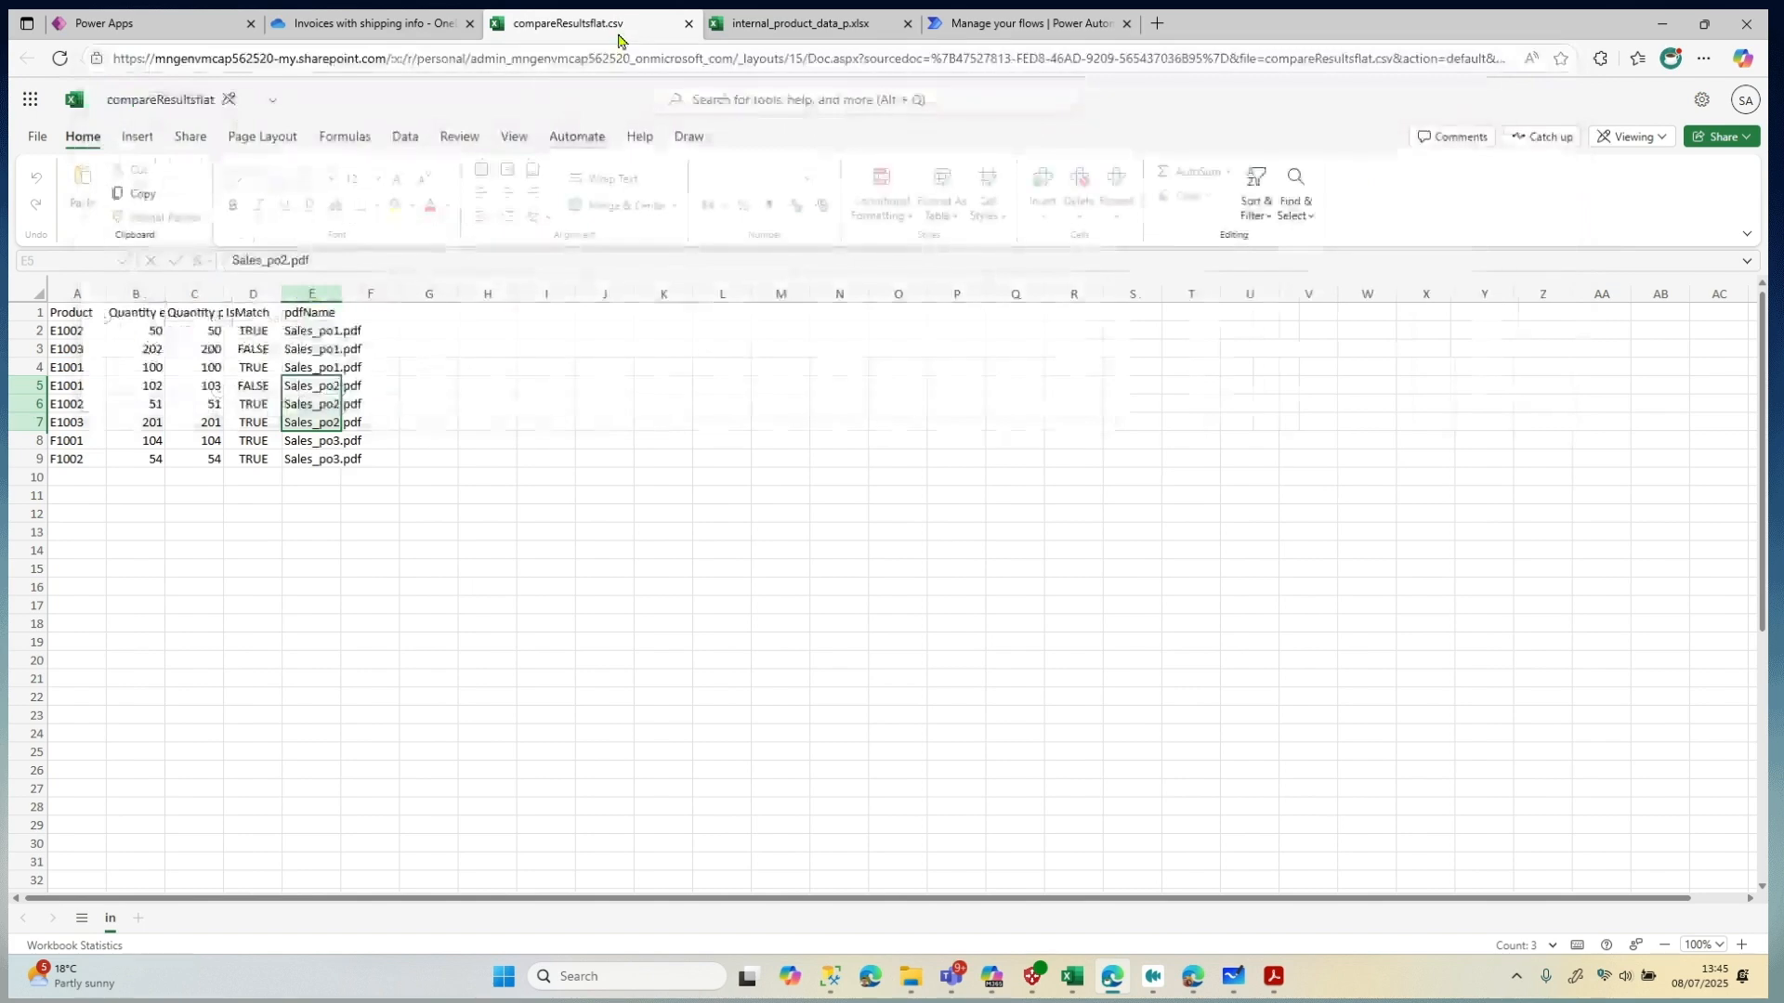
{"action": "left_click", "coordinate": [144, 514]}
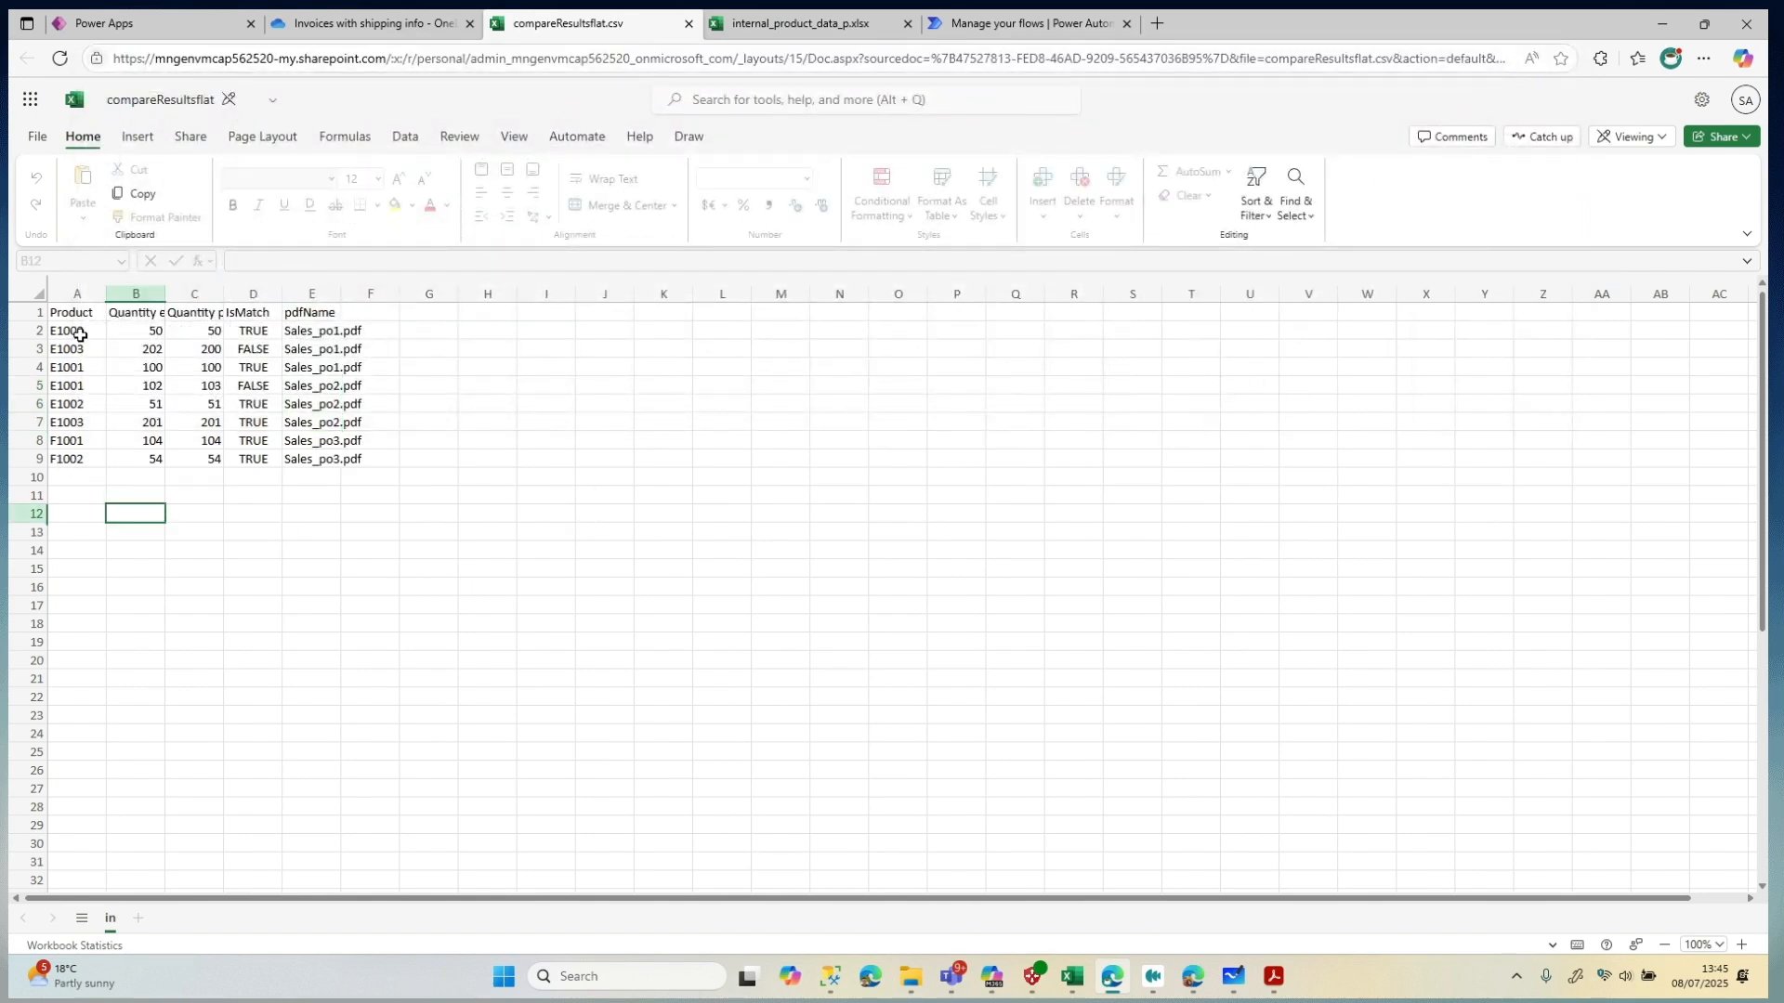
{"action": "left_click_drag", "start_coordinate": [58, 331], "coordinate": [40, 442]}
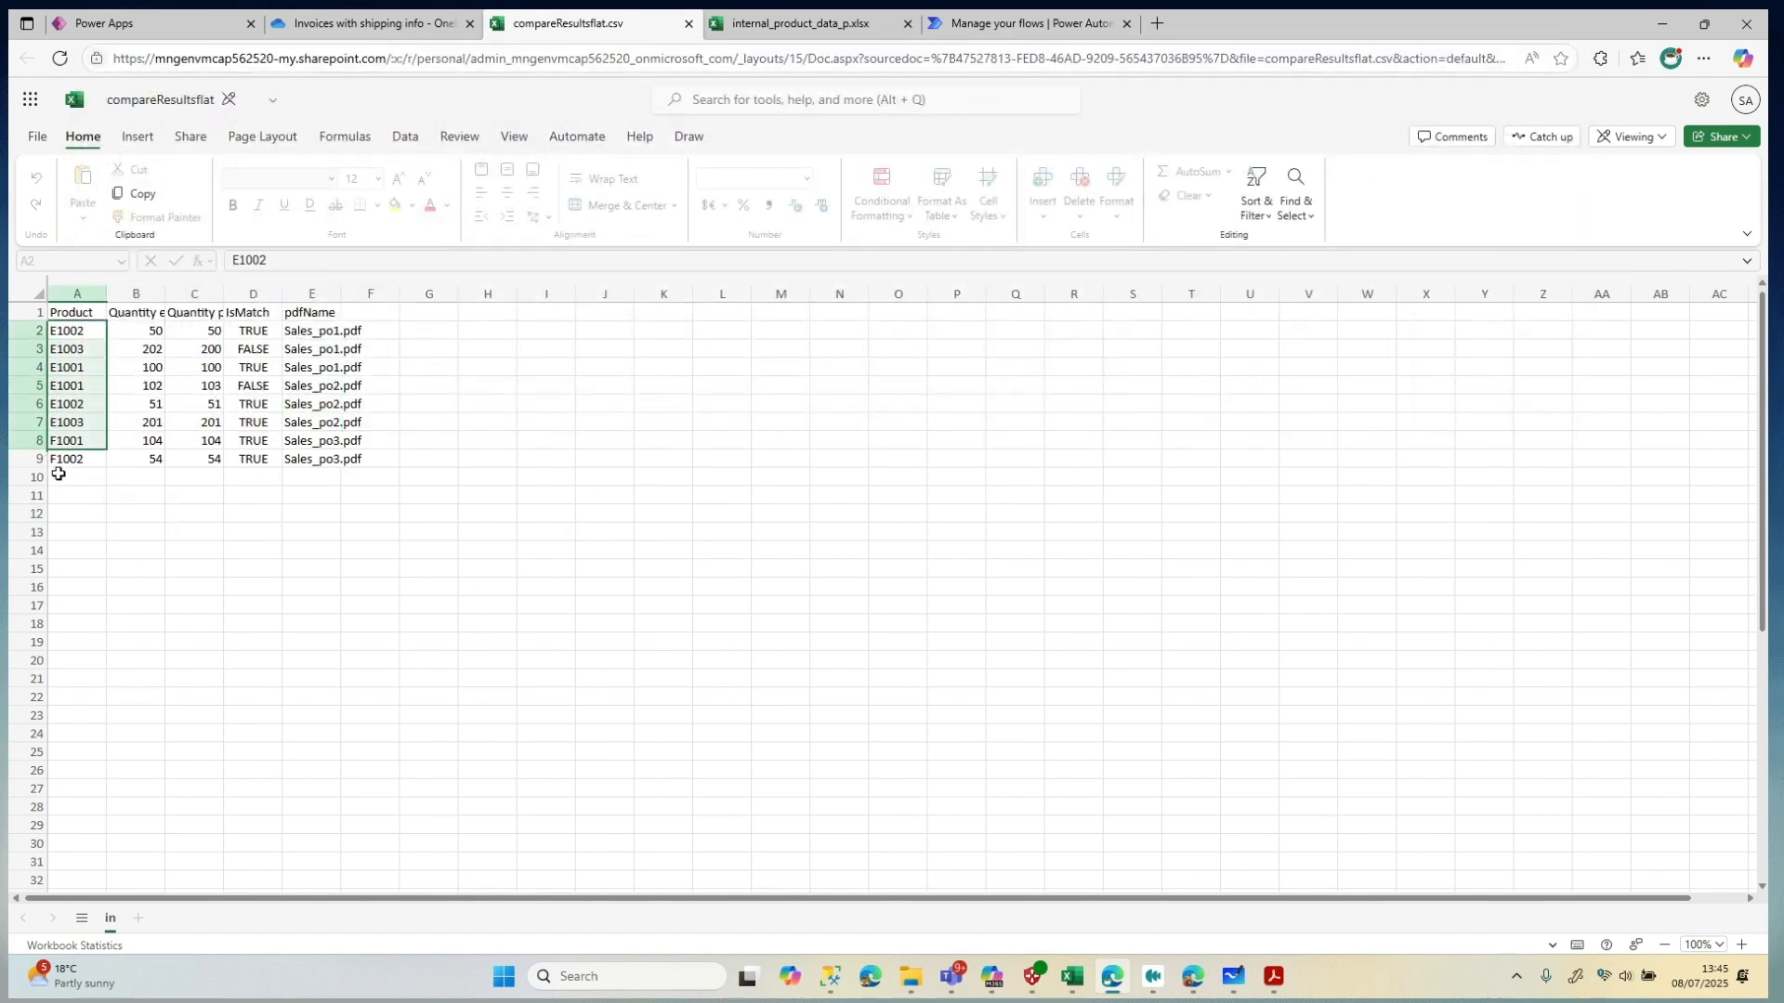
{"action": "left_click", "coordinate": [58, 476]}
{"action": "left_click", "coordinate": [149, 479]}
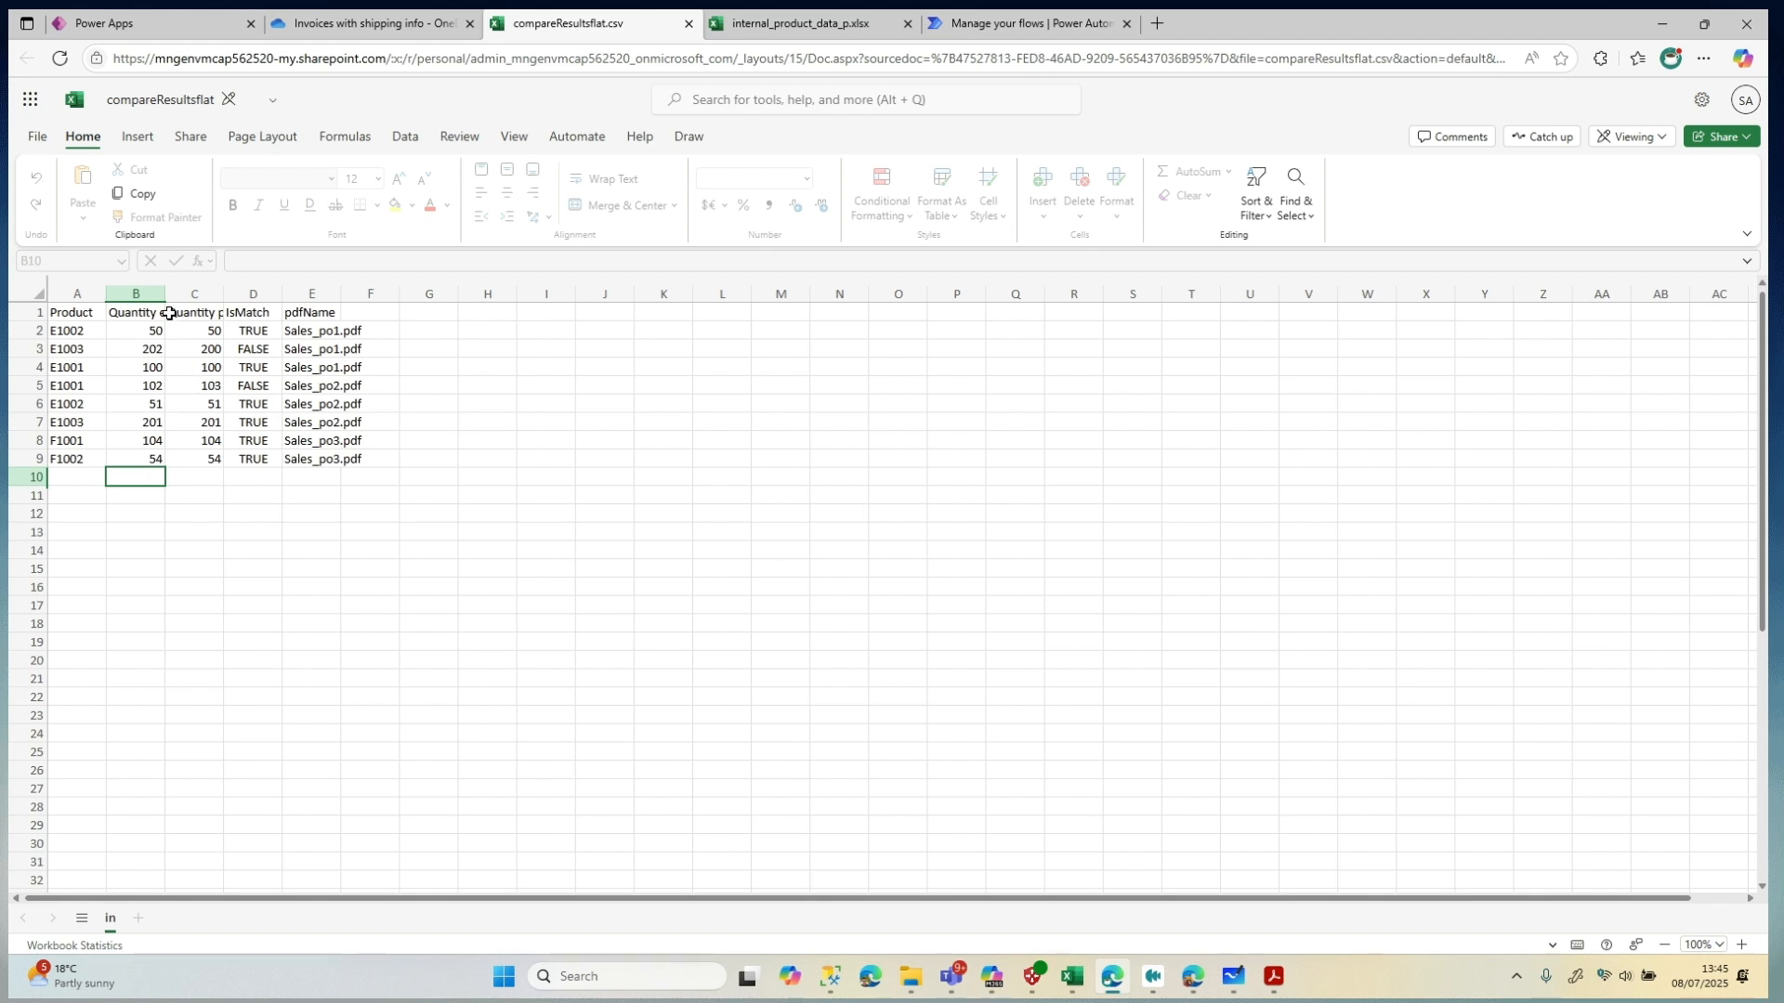
Widen the Quantity excel column in compareResultsflat.csv and compare it with Expected Qty in internal_product_data_p.xlsx
{"action": "left_click_drag", "start_coordinate": [166, 296], "coordinate": [201, 295]}
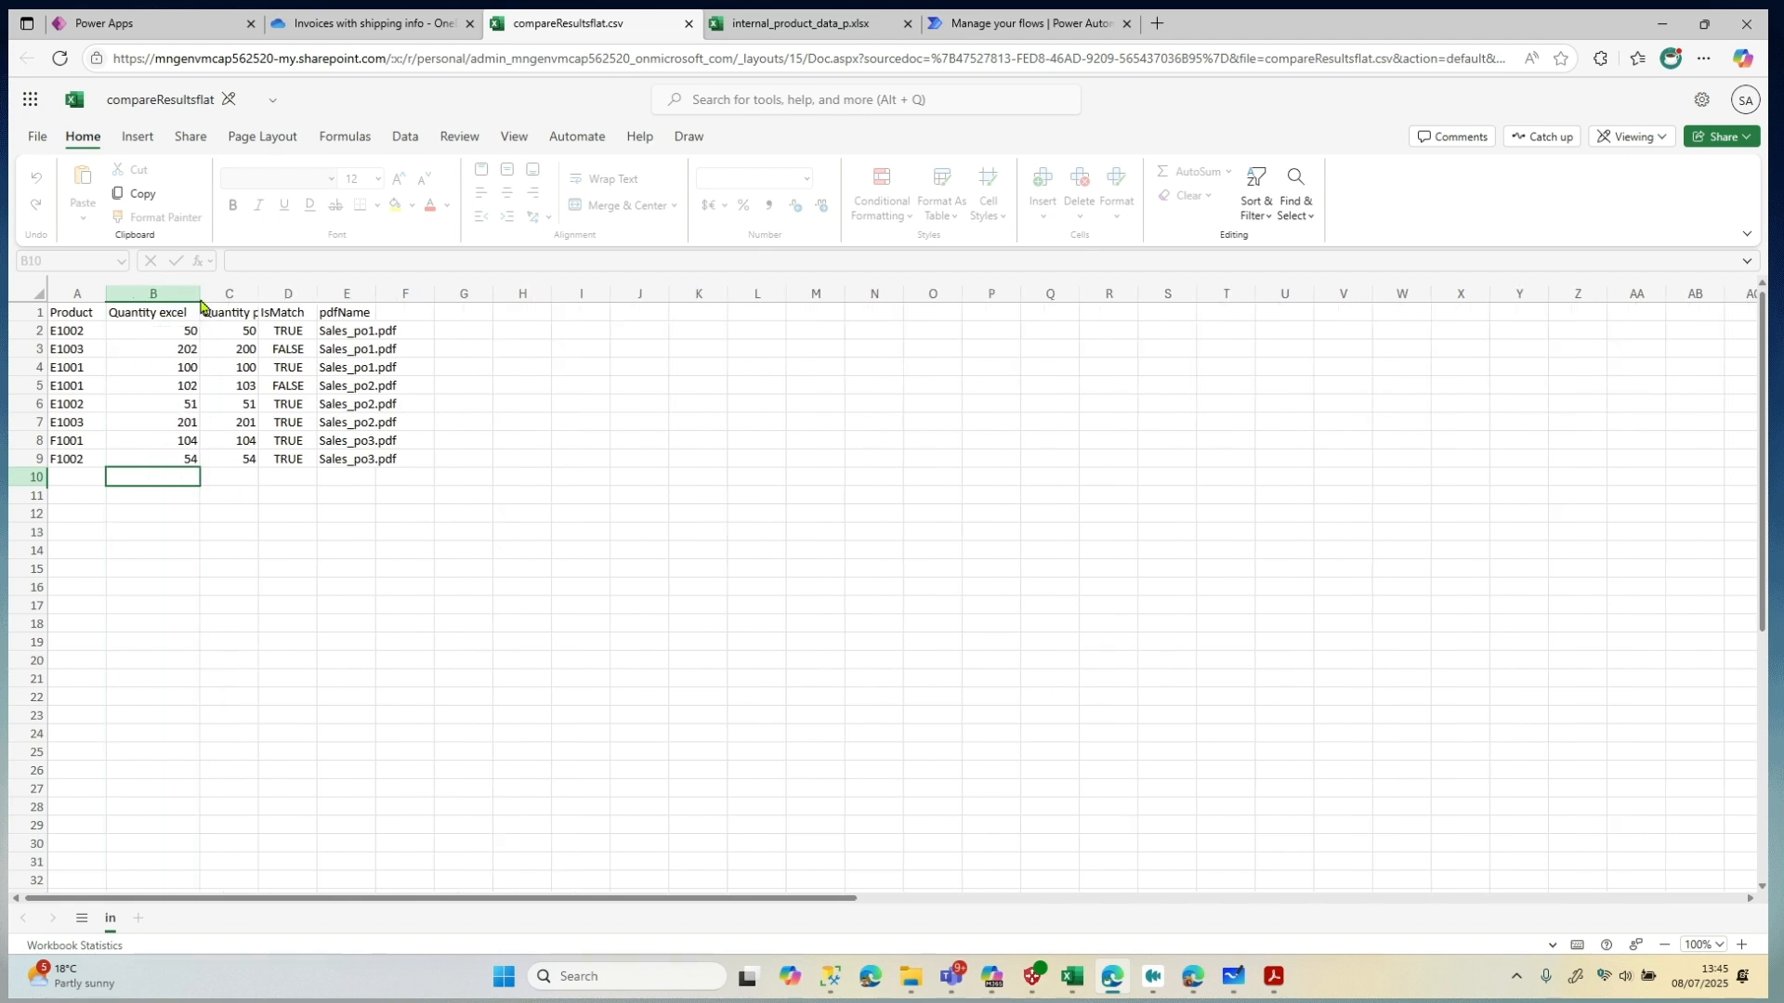
{"action": "left_click", "coordinate": [754, 28]}
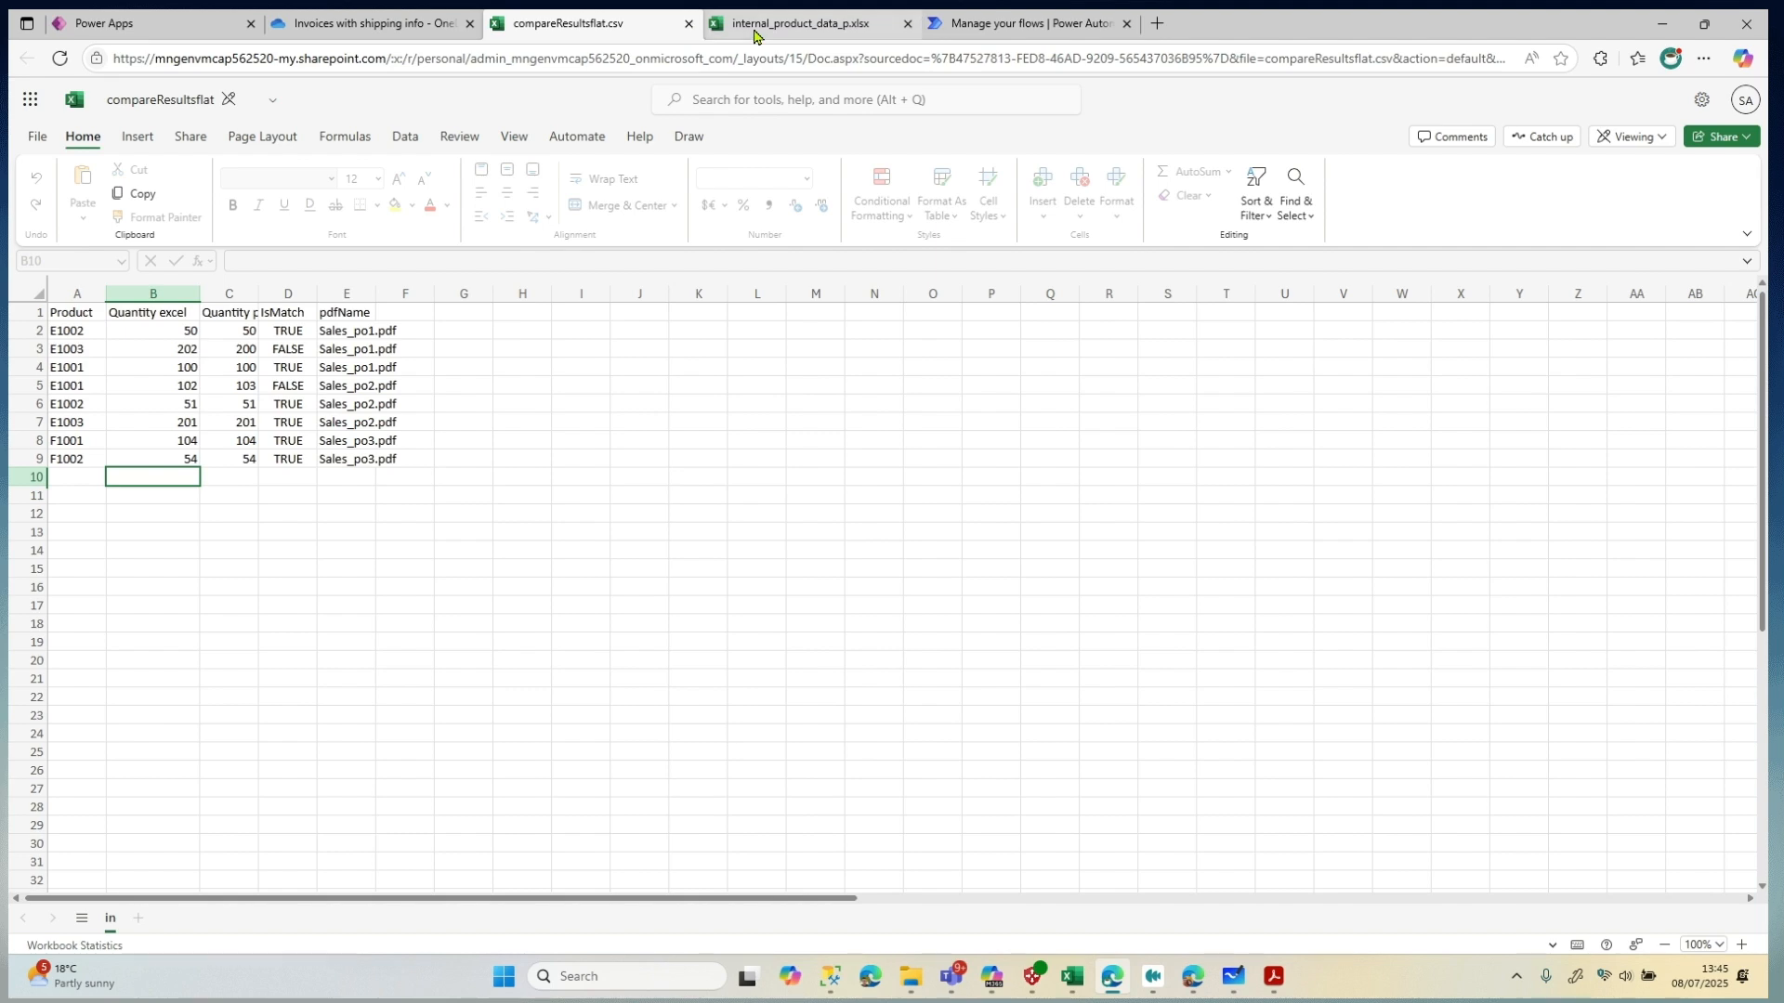
{"action": "left_click", "coordinate": [227, 339]}
{"action": "left_click", "coordinate": [594, 28]}
{"action": "left_click", "coordinate": [243, 468]}
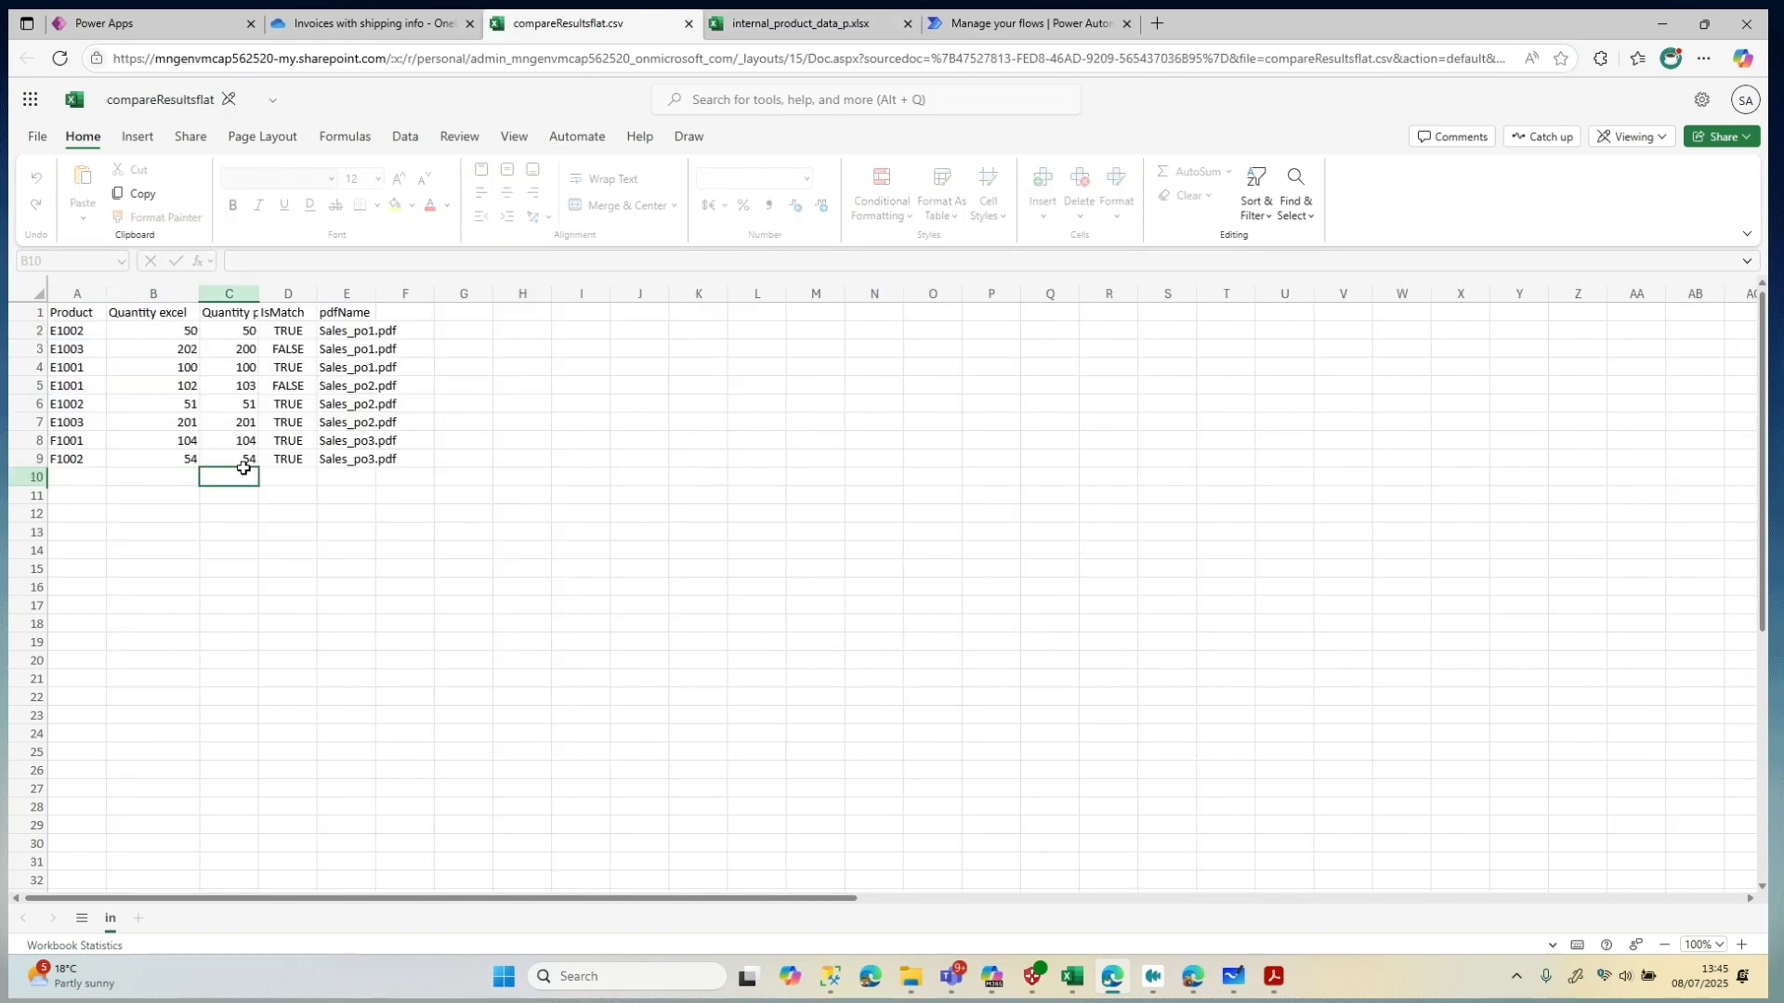
Switch to the Power Automate flow run and inspect the run results of the Update file and Get file content actions
{"action": "left_click", "coordinate": [1026, 23]}
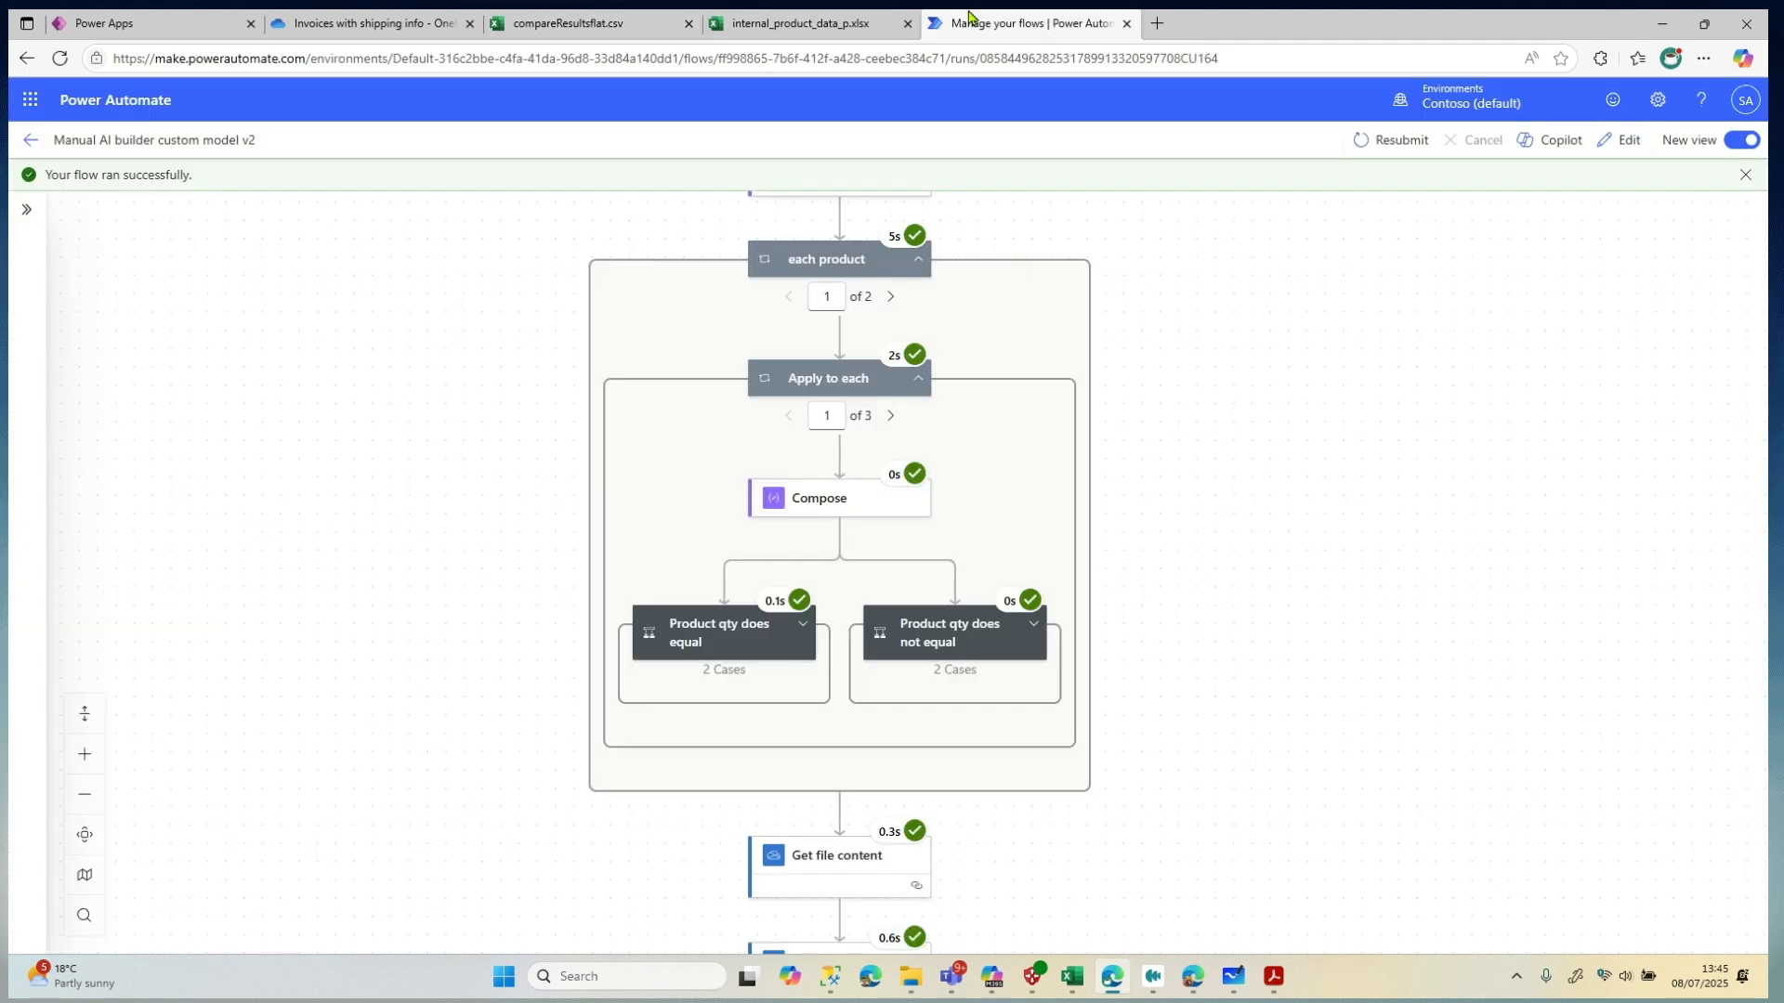
{"action": "scroll", "coordinate": [1337, 396], "scroll_direction": "down", "scroll_amount": 1}
{"action": "scroll", "coordinate": [1223, 561], "scroll_direction": "down", "scroll_amount": 5}
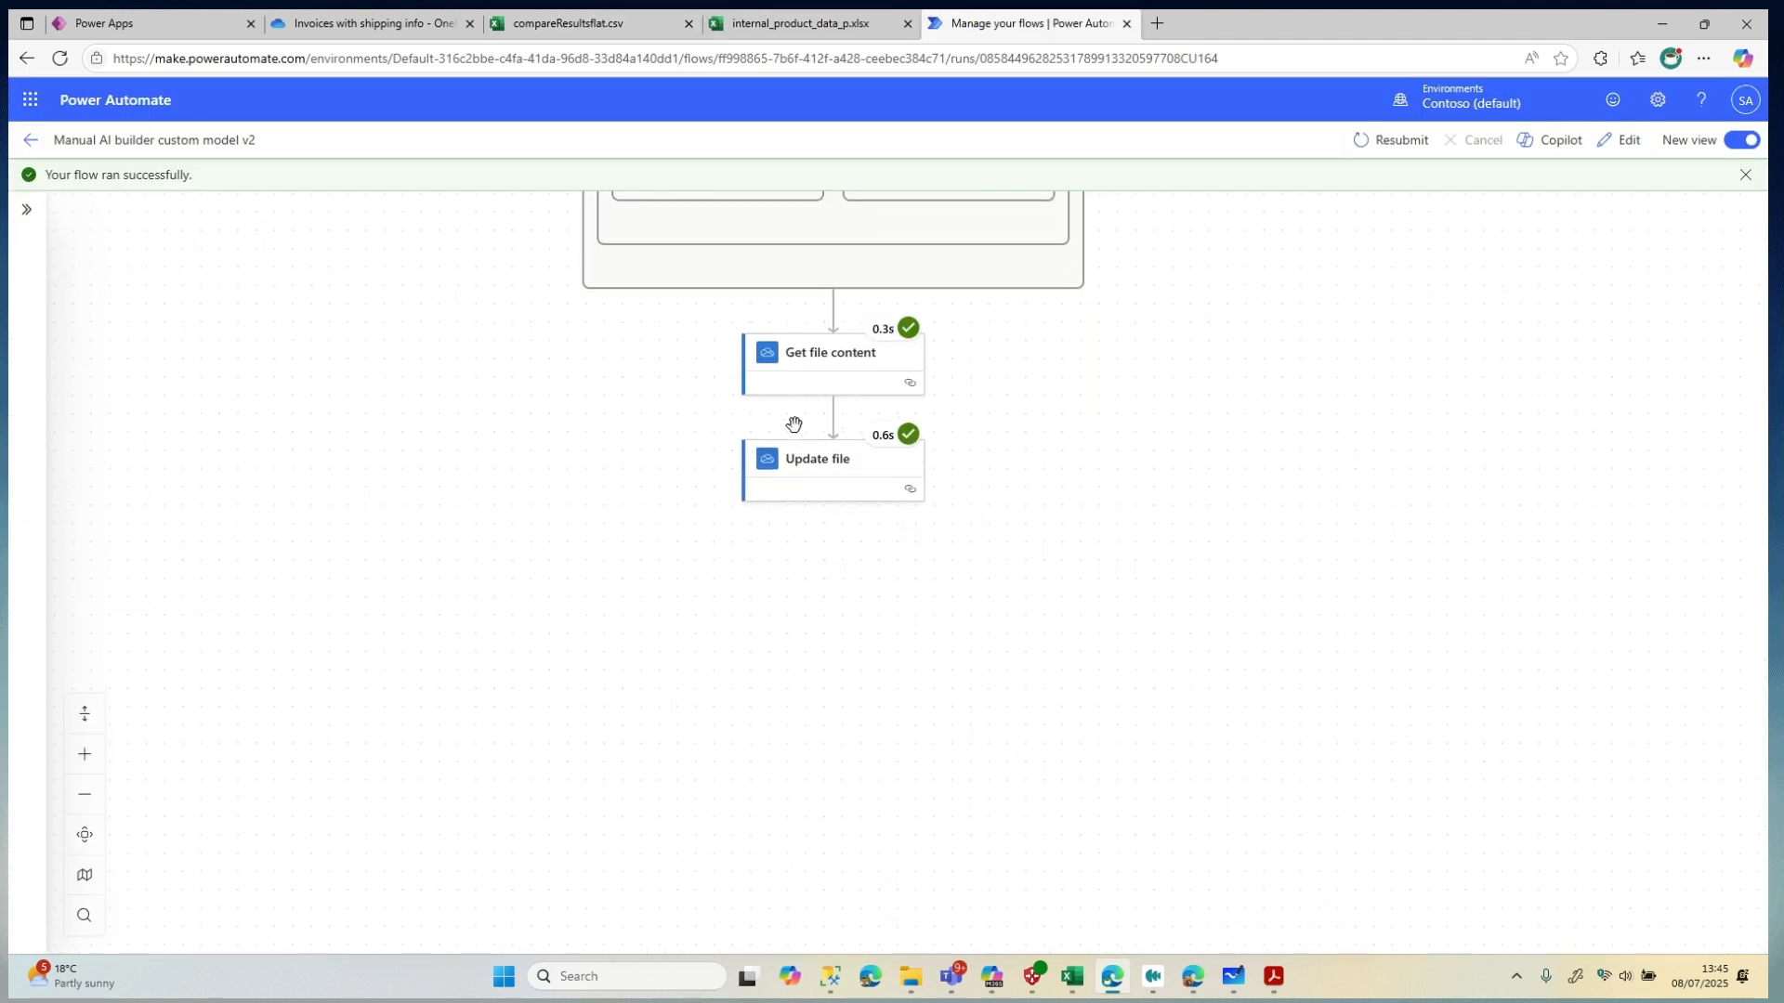
{"action": "left_click", "coordinate": [848, 464]}
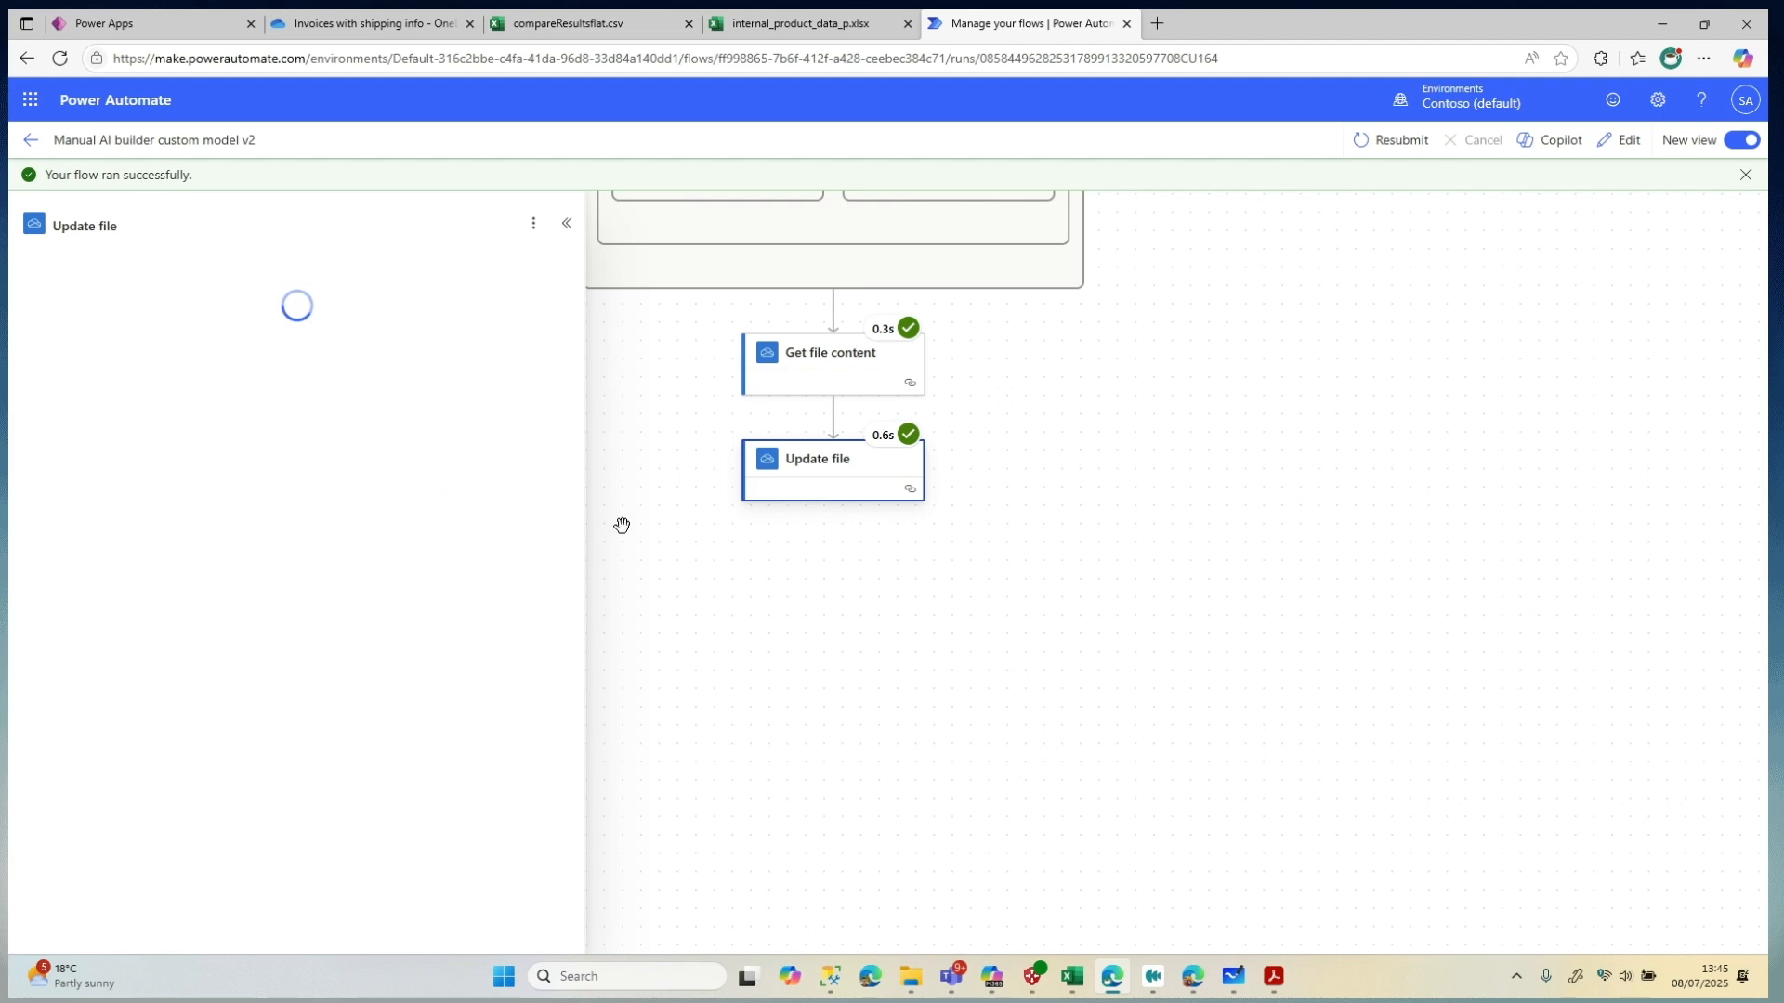
{"action": "left_click", "coordinate": [781, 355]}
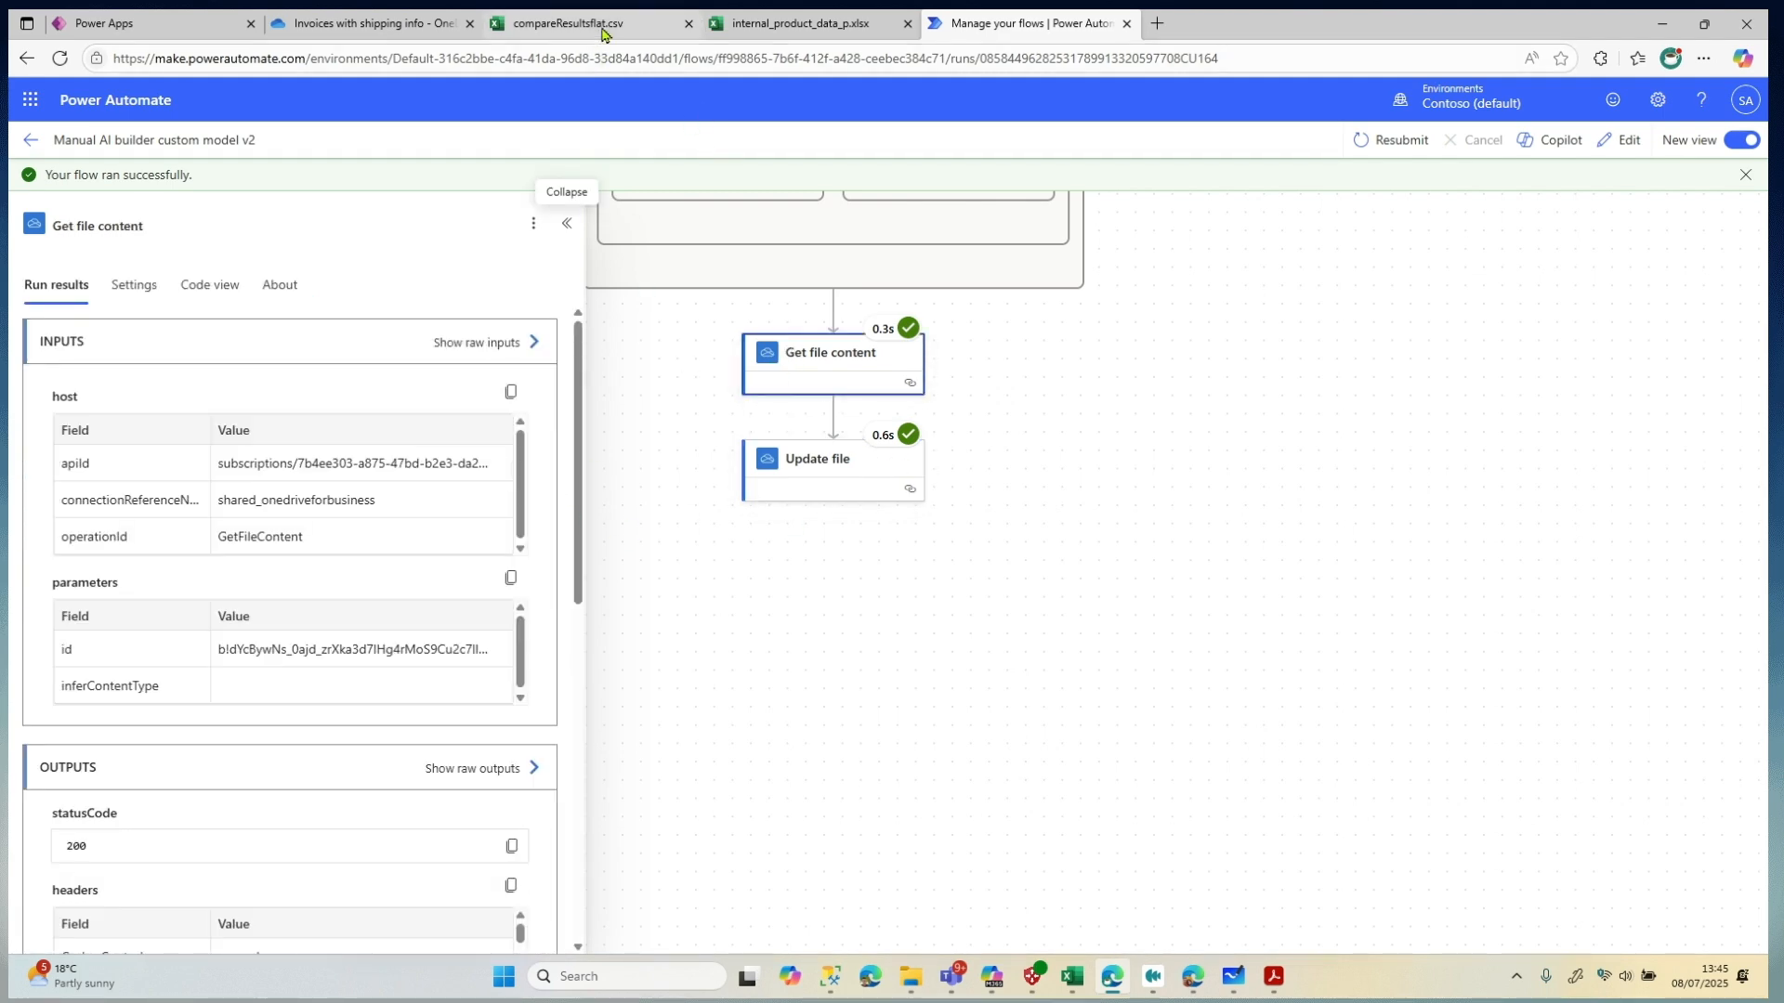
Open the flow for editing and check the compareResultsflat.csv path in the Get file content and Update file actions
{"action": "left_click", "coordinate": [1627, 142]}
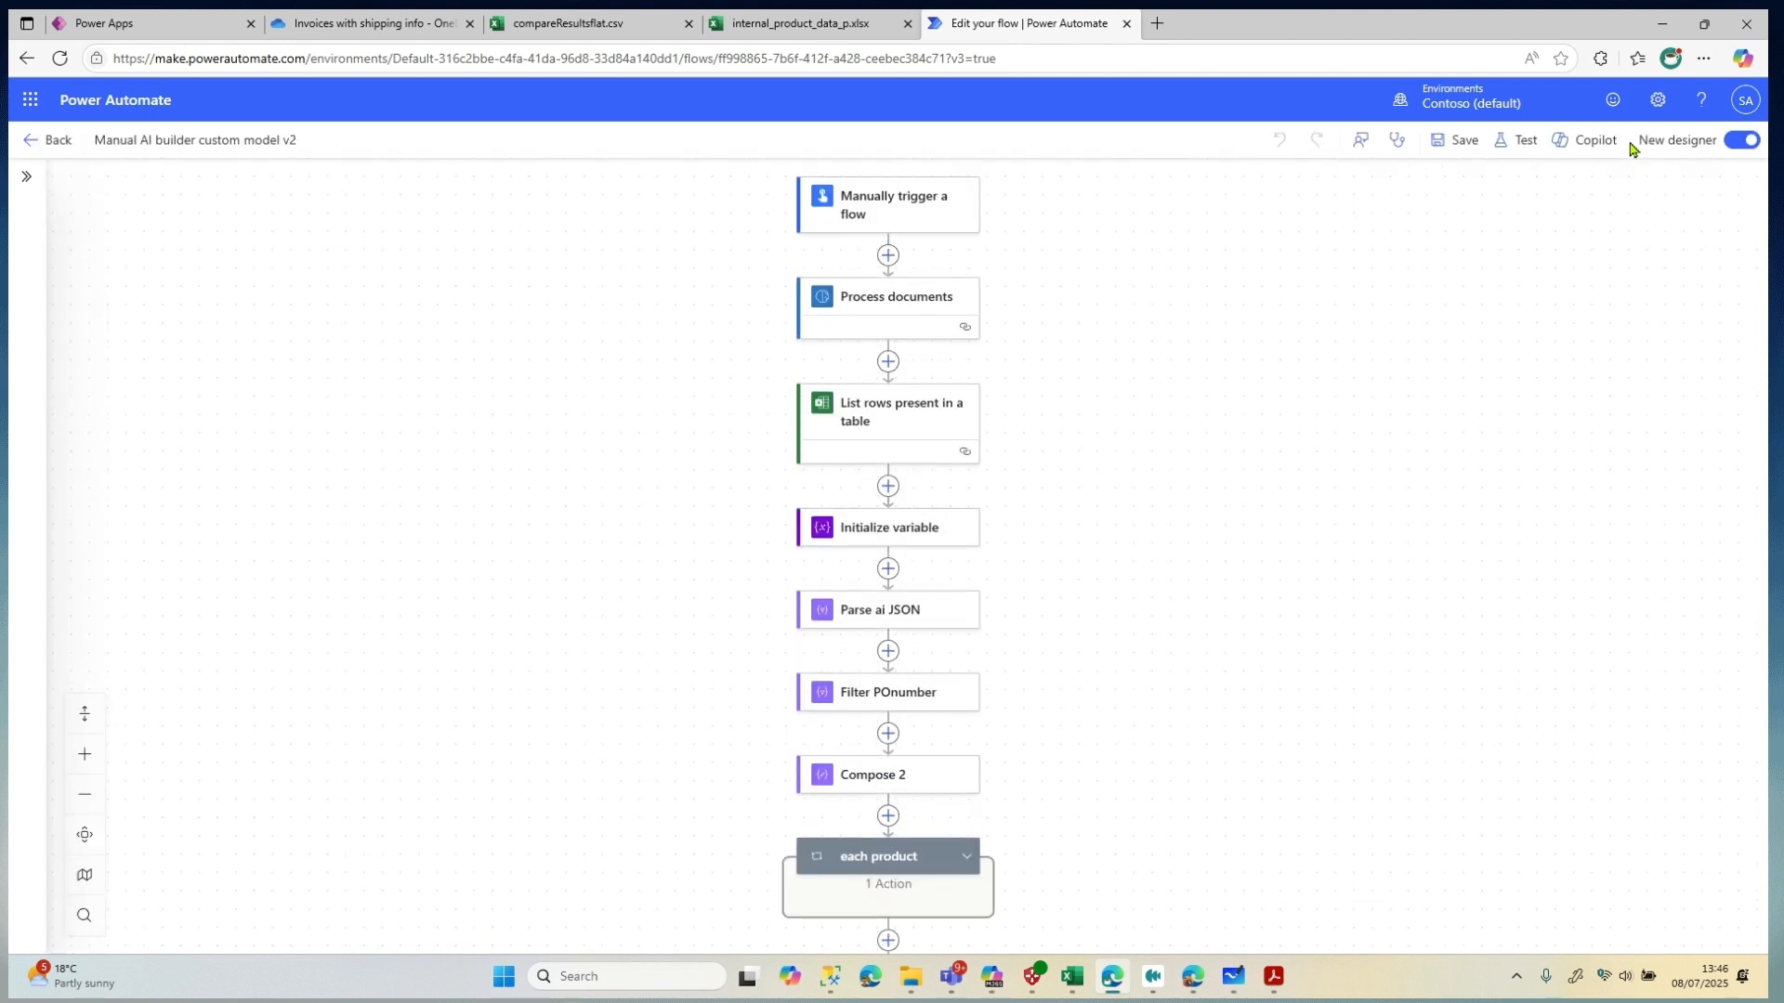
{"action": "left_click_drag", "start_coordinate": [1238, 684], "coordinate": [1222, 402]}
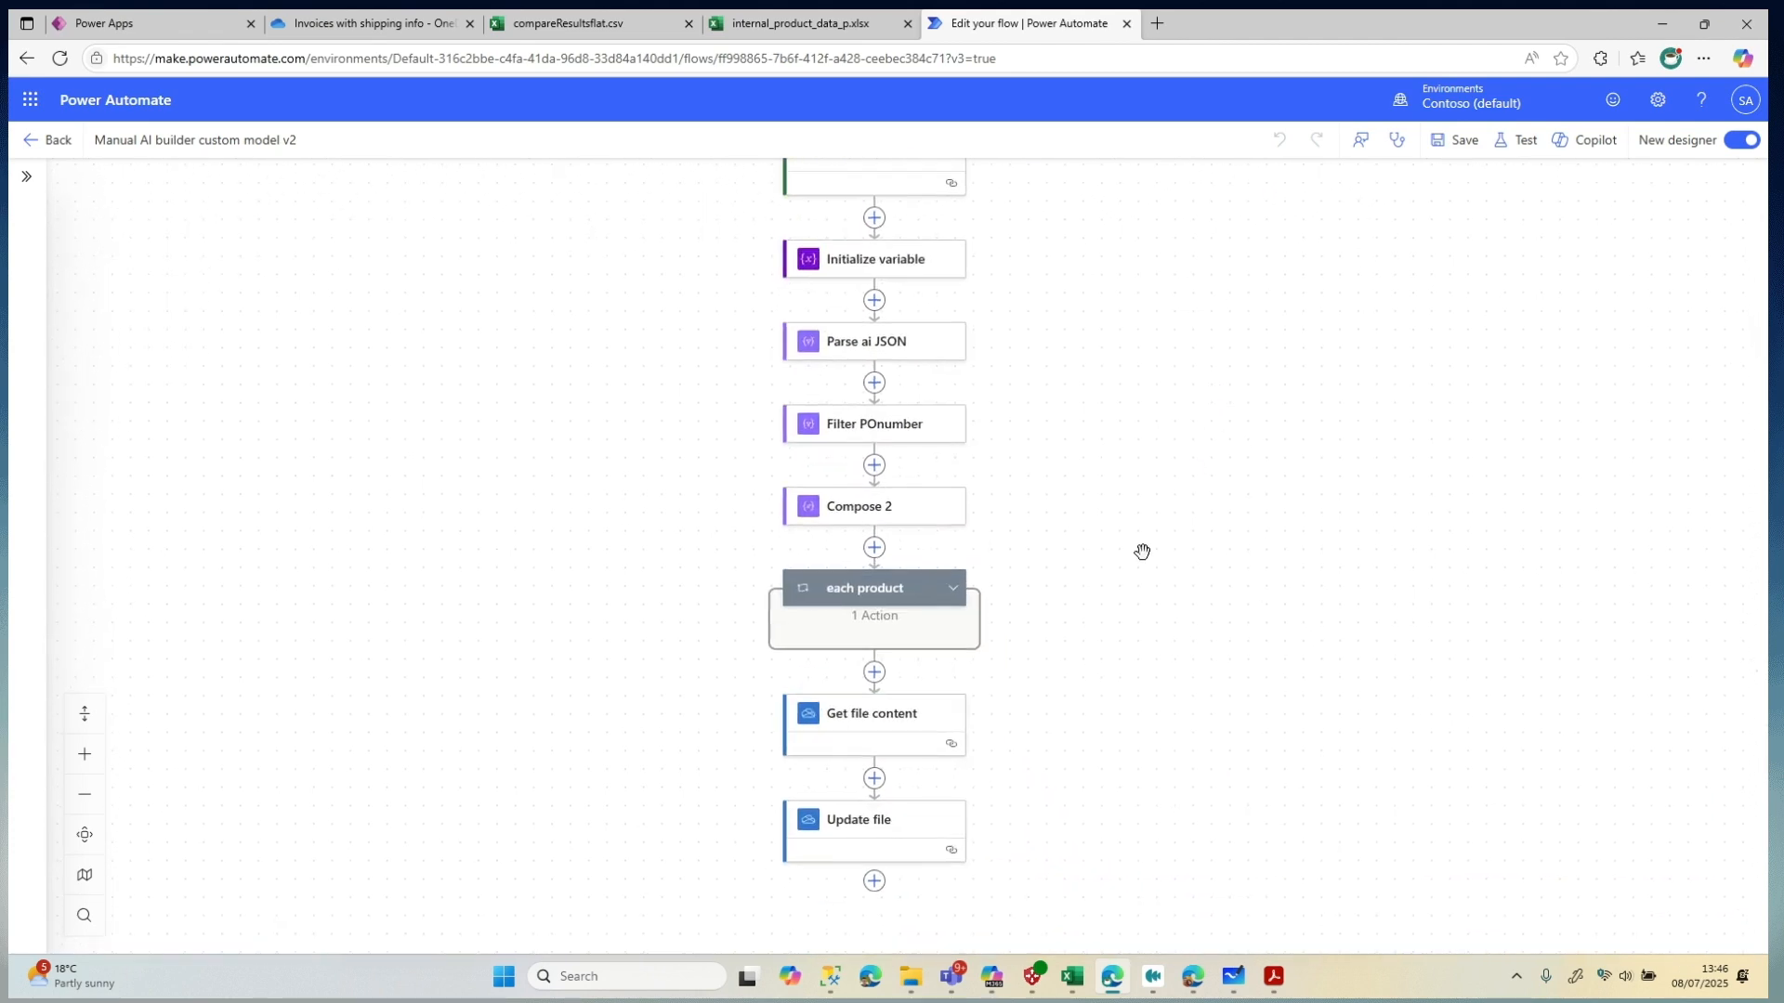
{"action": "left_click_drag", "start_coordinate": [1139, 645], "coordinate": [1093, 493]}
{"action": "left_click", "coordinate": [868, 587]}
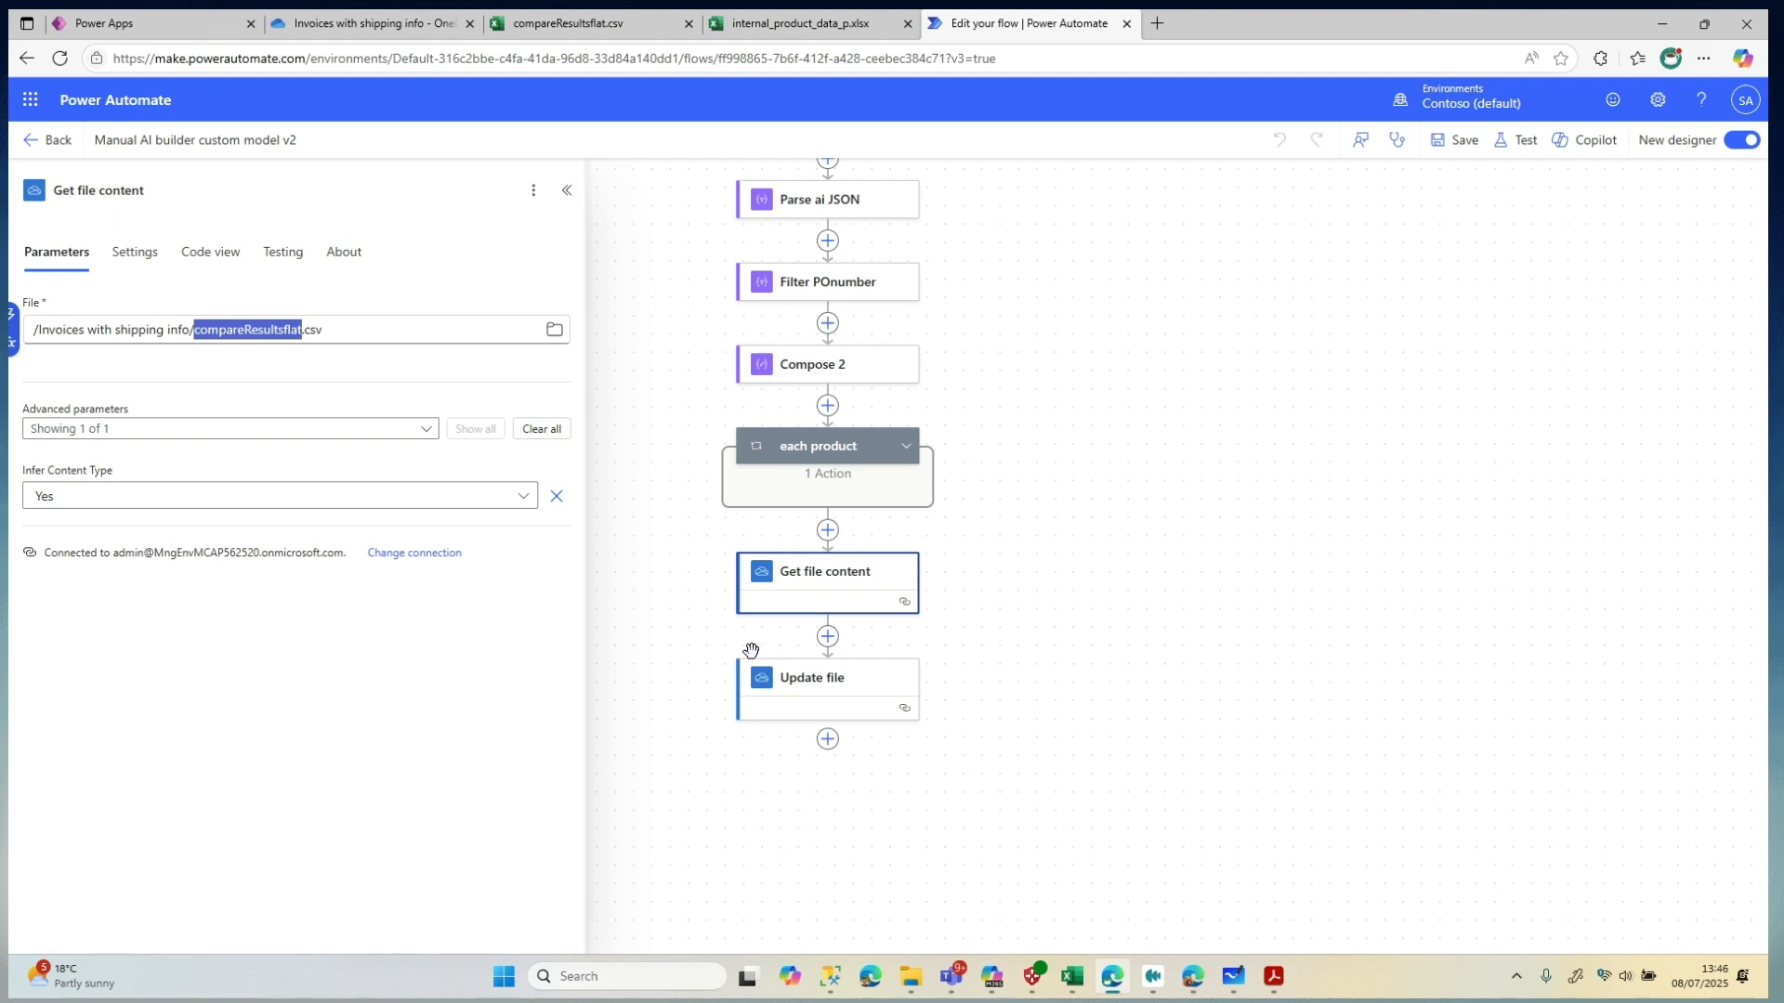
{"action": "left_click", "coordinate": [807, 685]}
{"action": "double_click", "coordinate": [257, 328]}
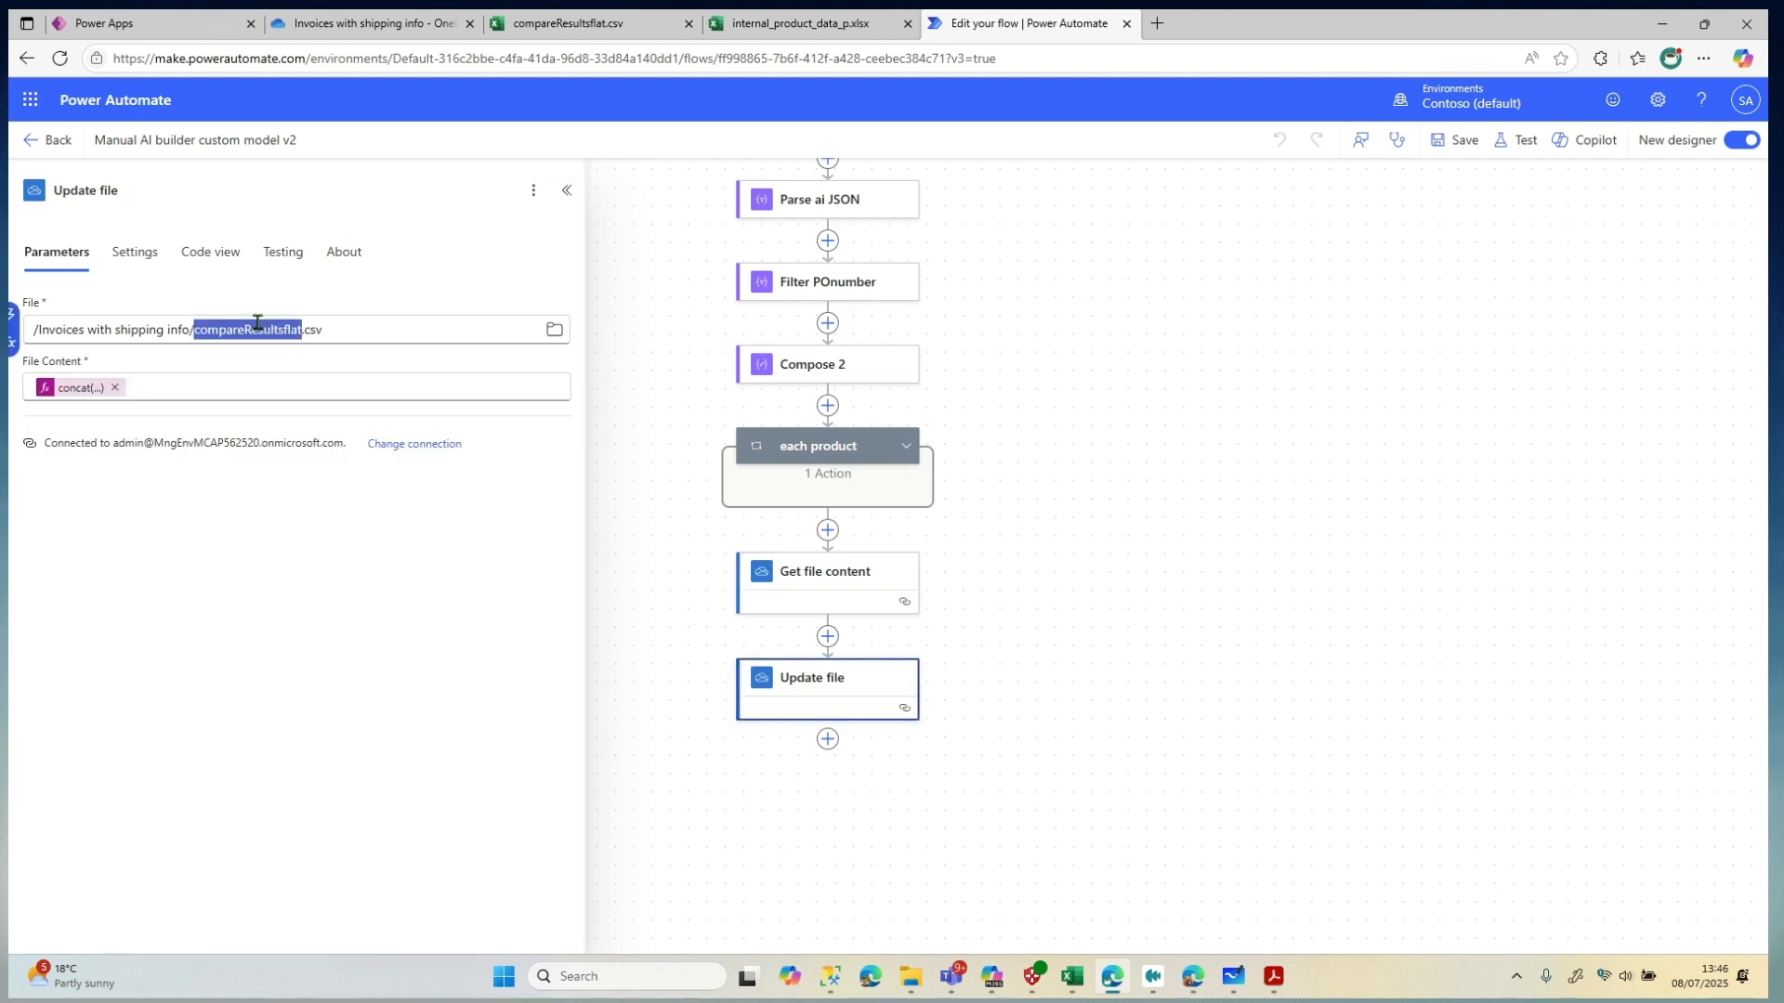
{"action": "left_click", "coordinate": [973, 483]}
{"action": "left_click_drag", "start_coordinate": [1044, 453], "coordinate": [1074, 533]}
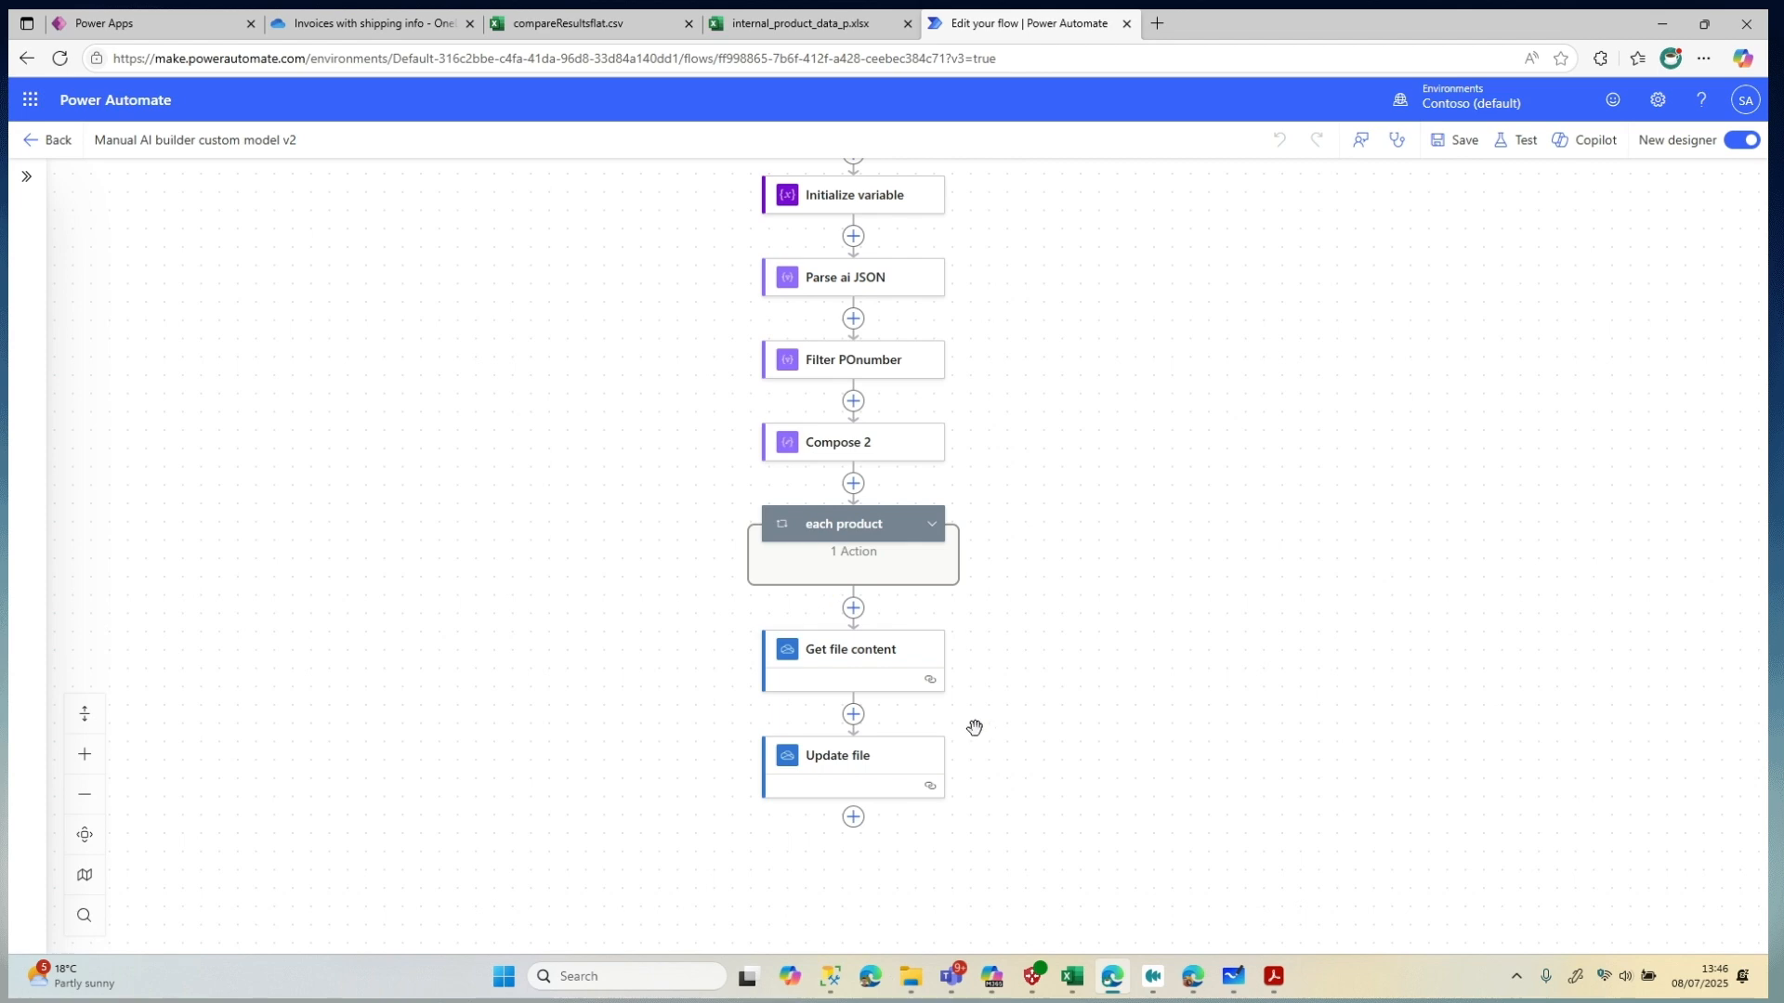
Switch to compareResultsflat.csv and examine the header row and the F1001 and F1002 rows from Sales_po3.pdf
{"action": "left_click", "coordinate": [594, 28]}
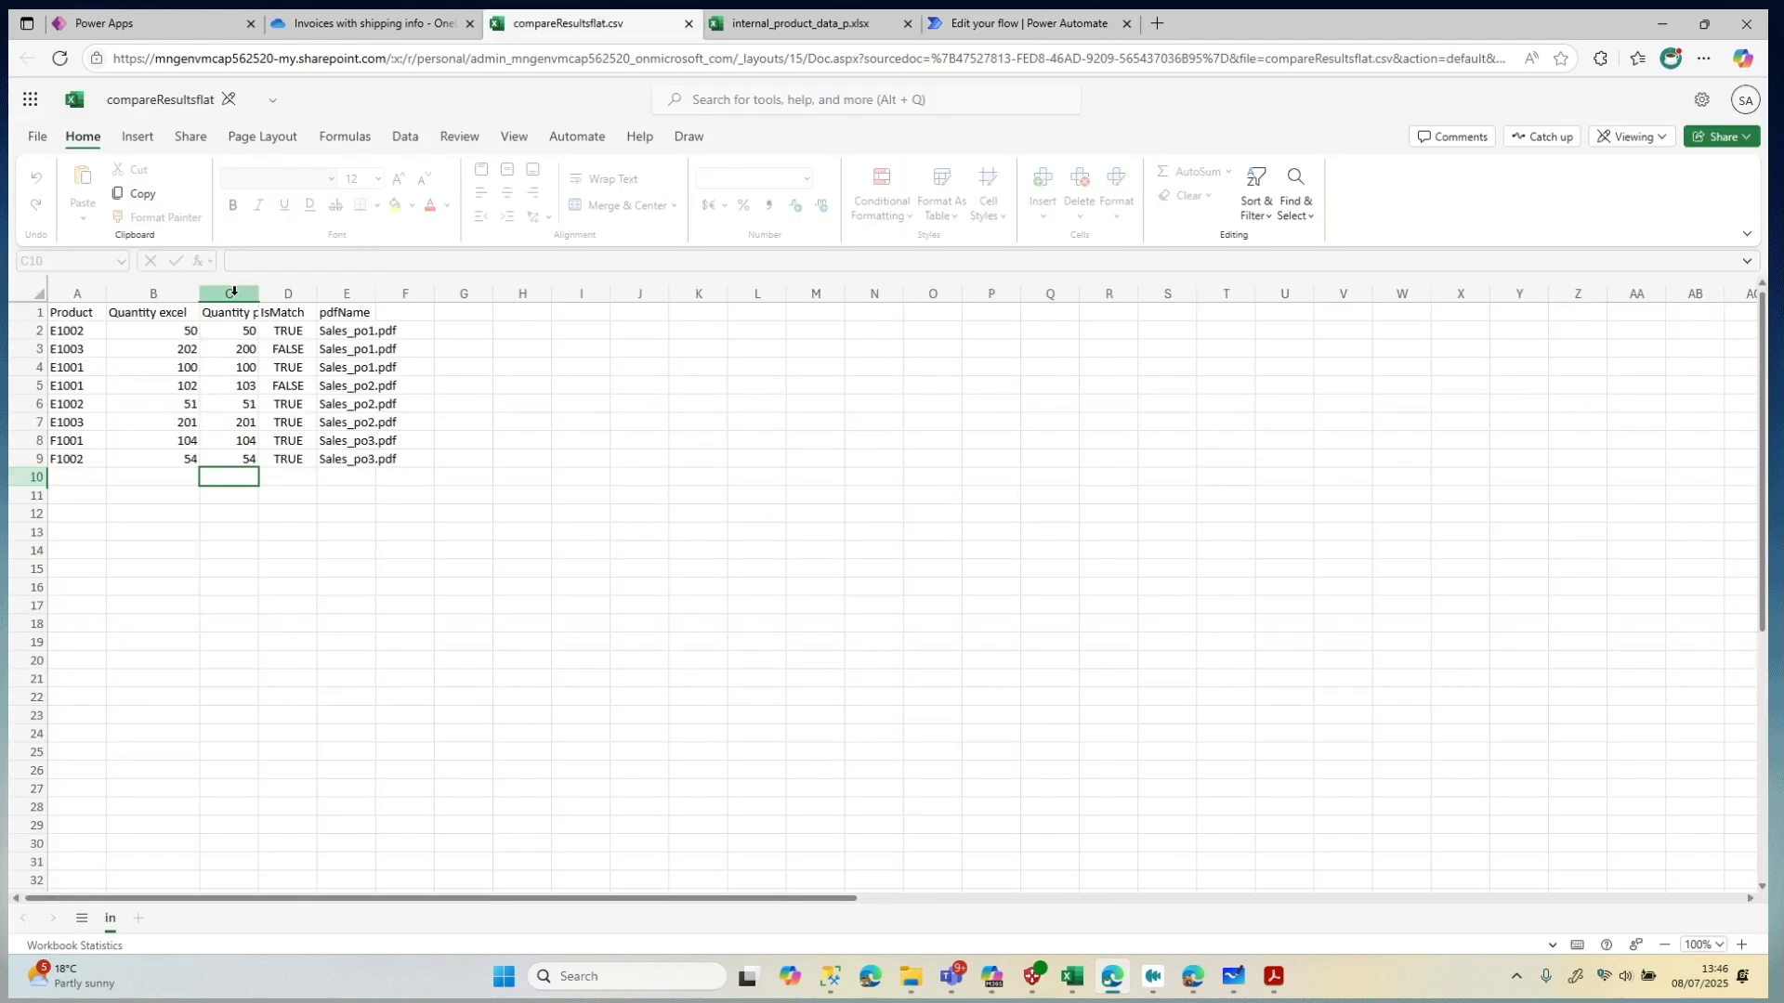
{"action": "left_click_drag", "start_coordinate": [63, 311], "coordinate": [336, 312]}
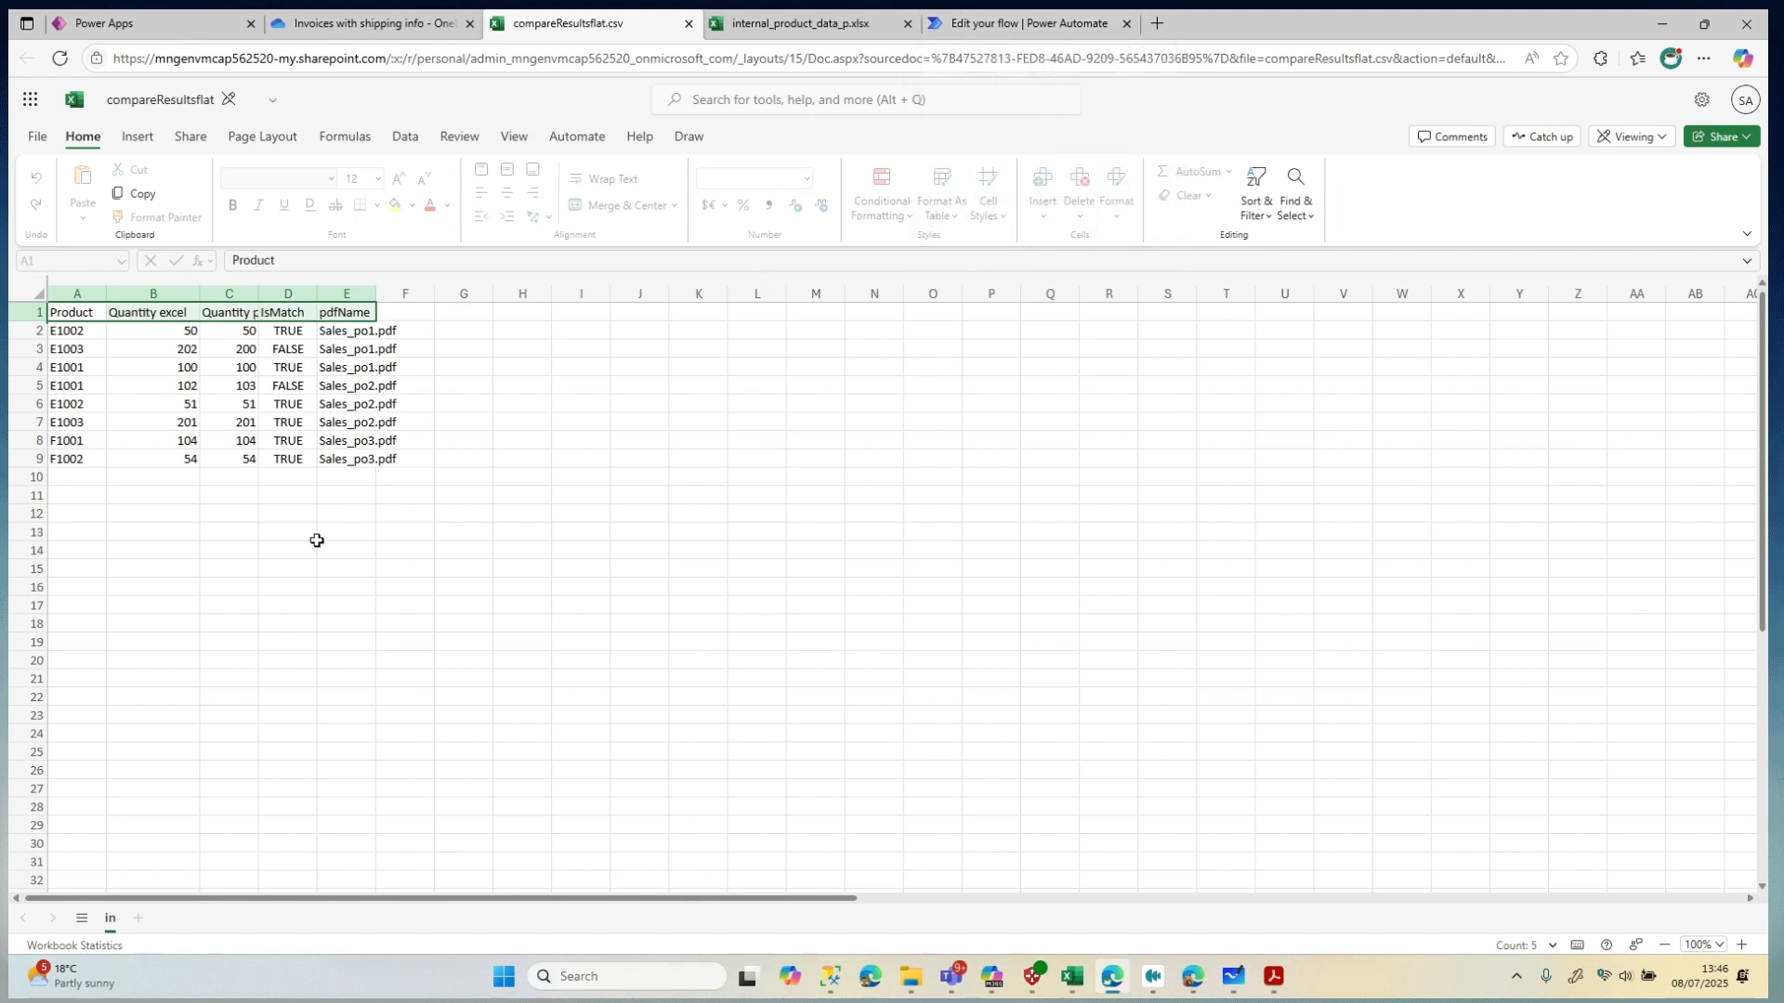
{"action": "left_click", "coordinate": [228, 587]}
{"action": "left_click_drag", "start_coordinate": [293, 465], "coordinate": [41, 443]}
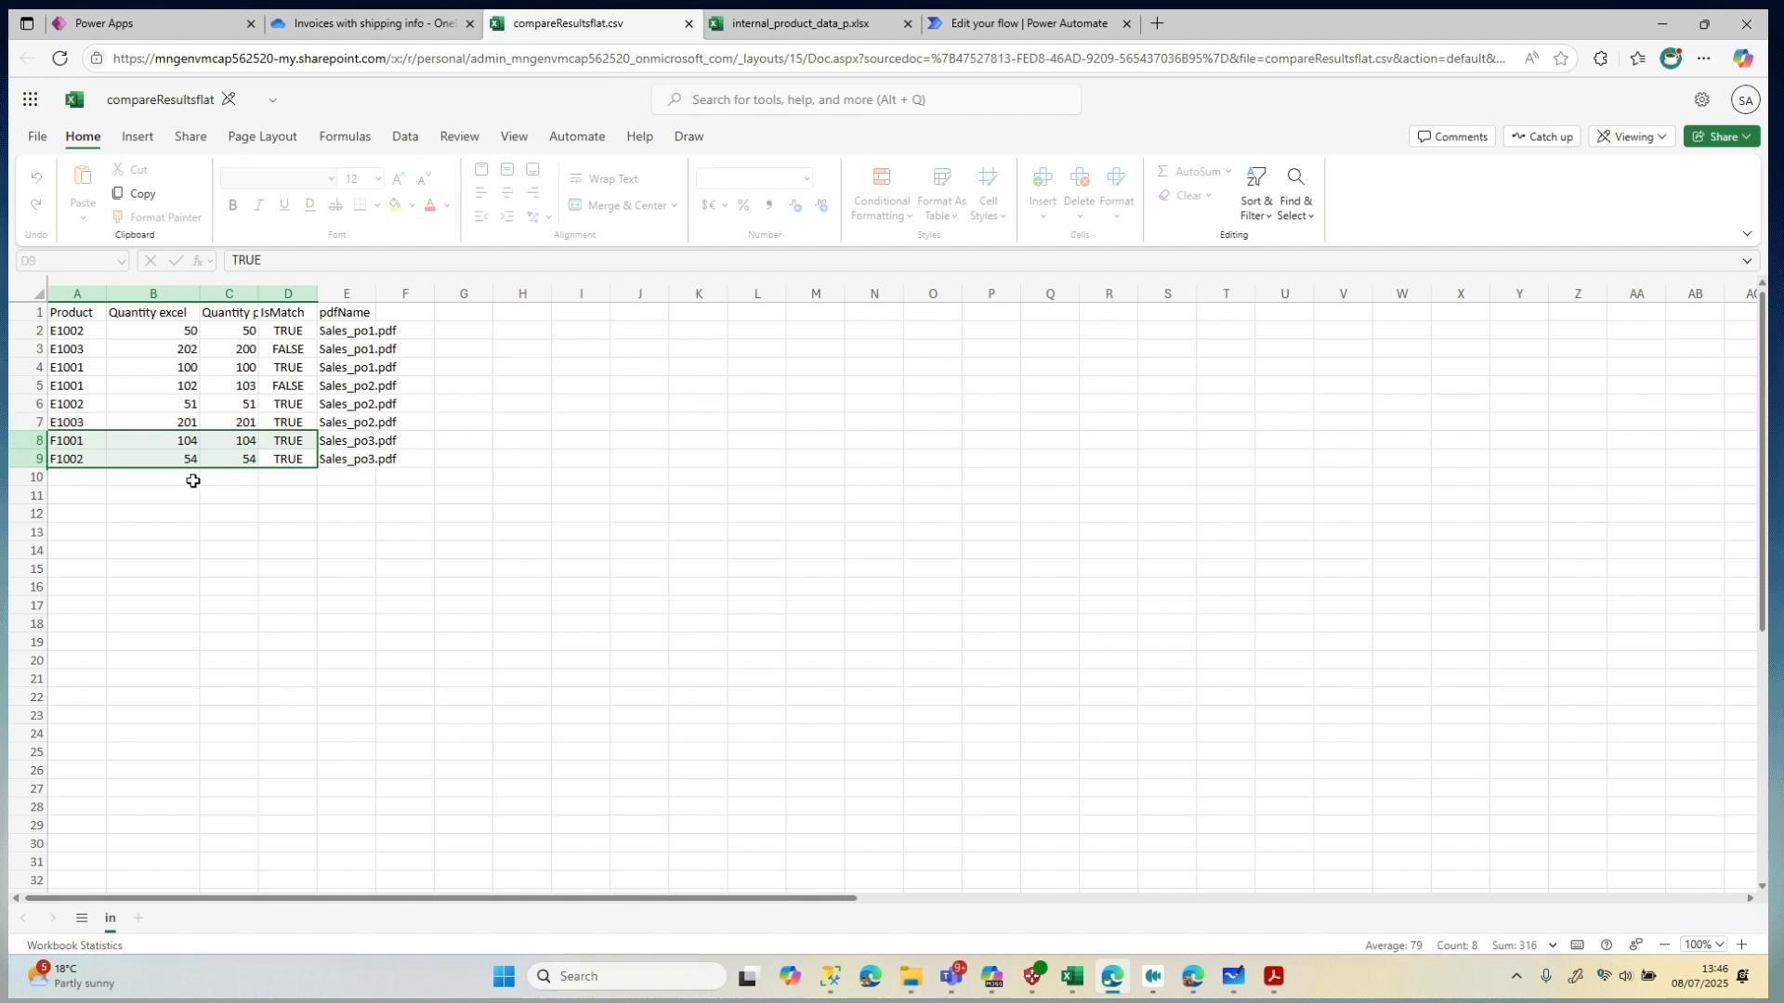
{"action": "left_click", "coordinate": [343, 459]}
{"action": "left_click", "coordinate": [354, 442]}
{"action": "left_click", "coordinate": [351, 458]}
{"action": "left_click", "coordinate": [358, 443]}
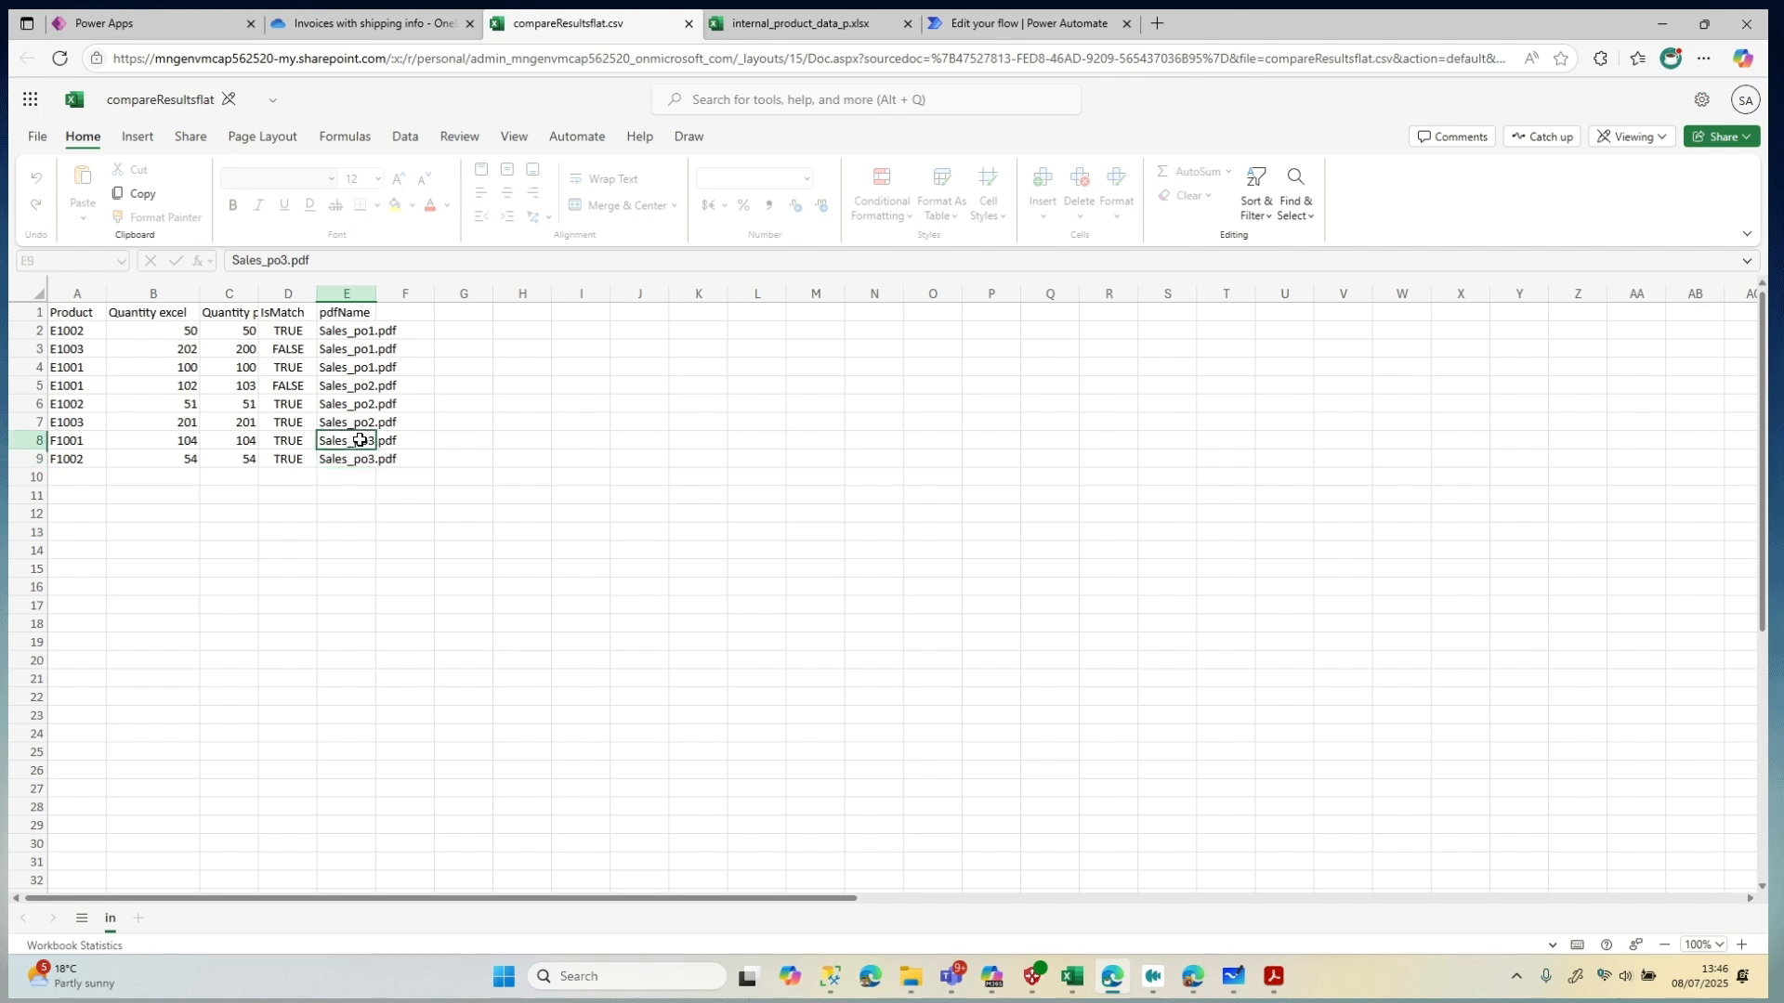
Switch to Acrobat and check item F1003 c3 and its quantity in the PONumber 3 sales invoice
{"action": "left_click", "coordinate": [1270, 977]}
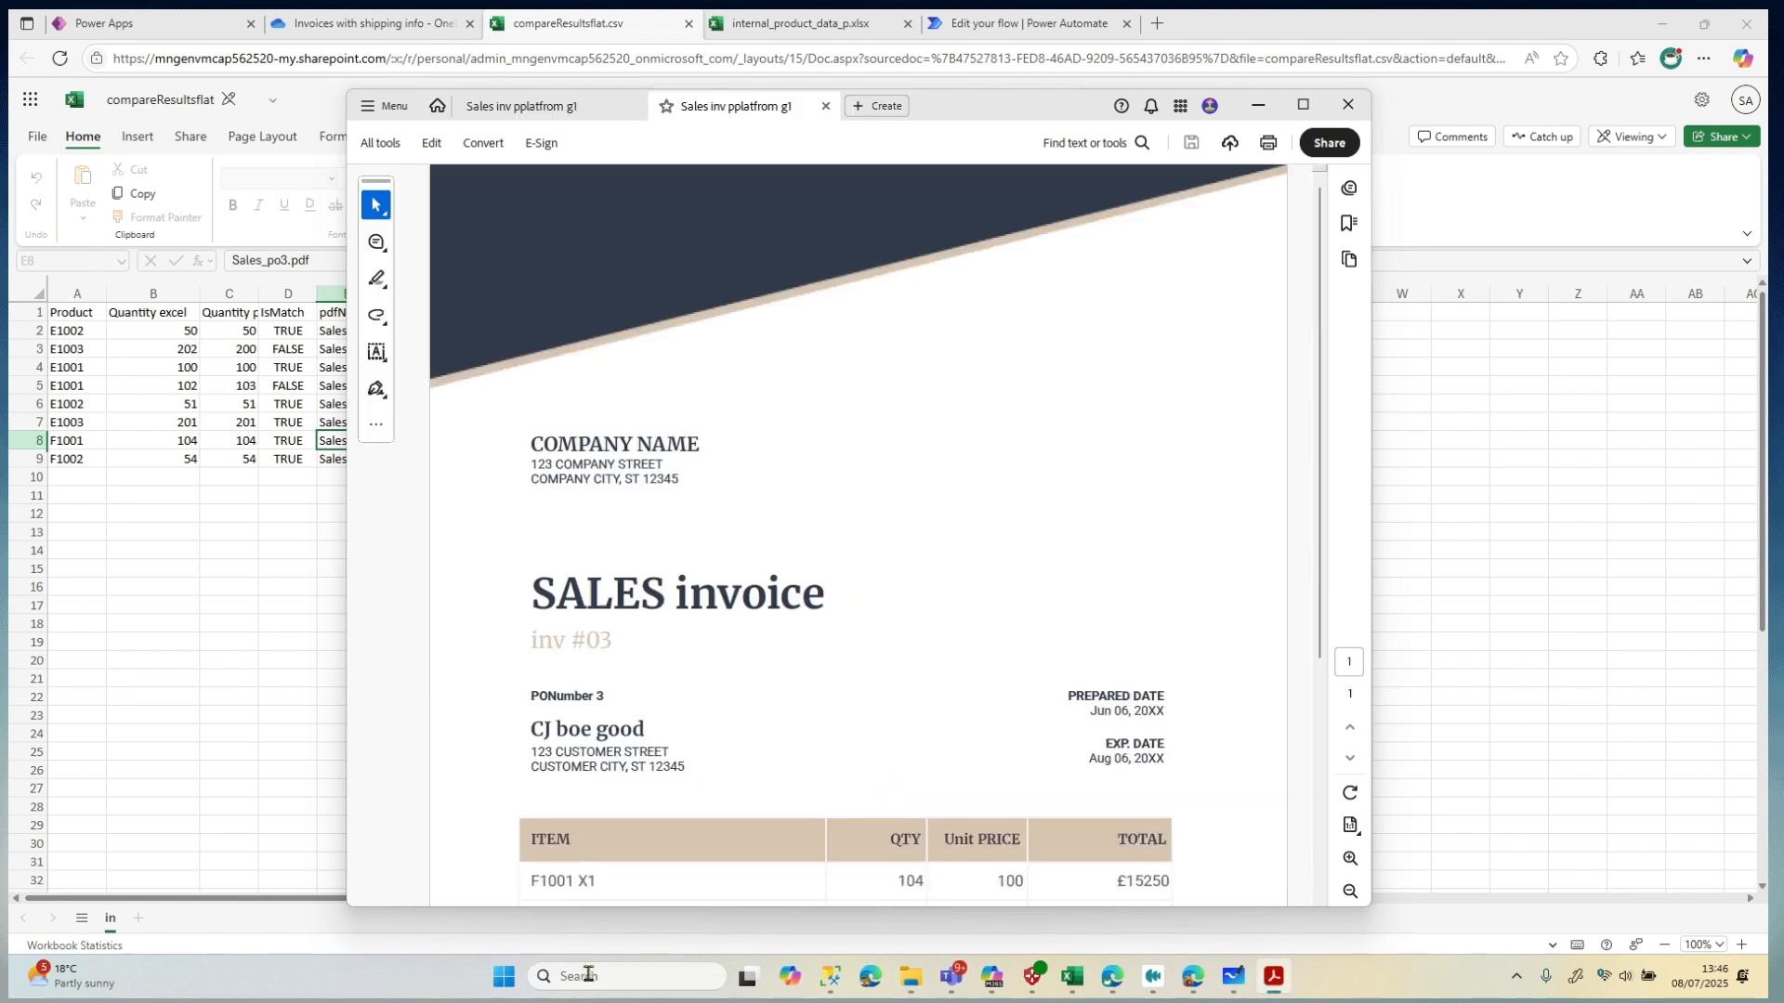
{"action": "scroll", "coordinate": [908, 864], "scroll_direction": "down", "scroll_amount": 2}
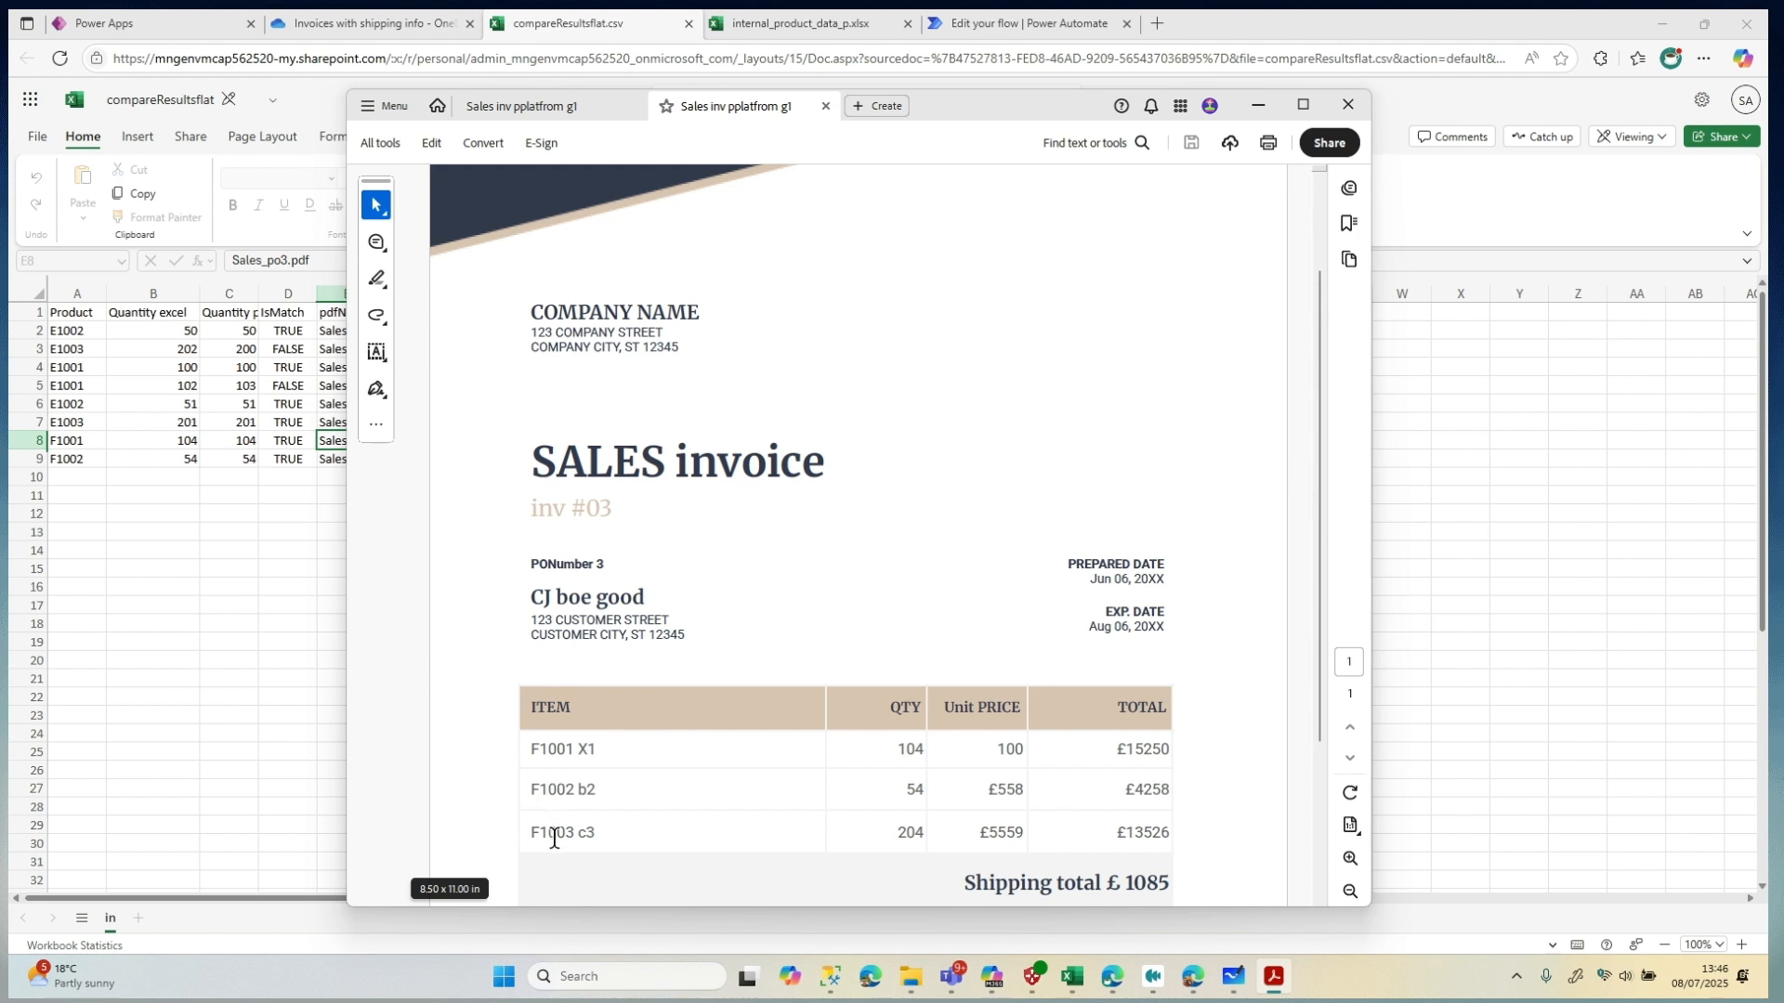
{"action": "left_click_drag", "start_coordinate": [553, 830], "coordinate": [576, 831]}
{"action": "left_click_drag", "start_coordinate": [898, 795], "coordinate": [940, 840]}
{"action": "left_click", "coordinate": [902, 834]}
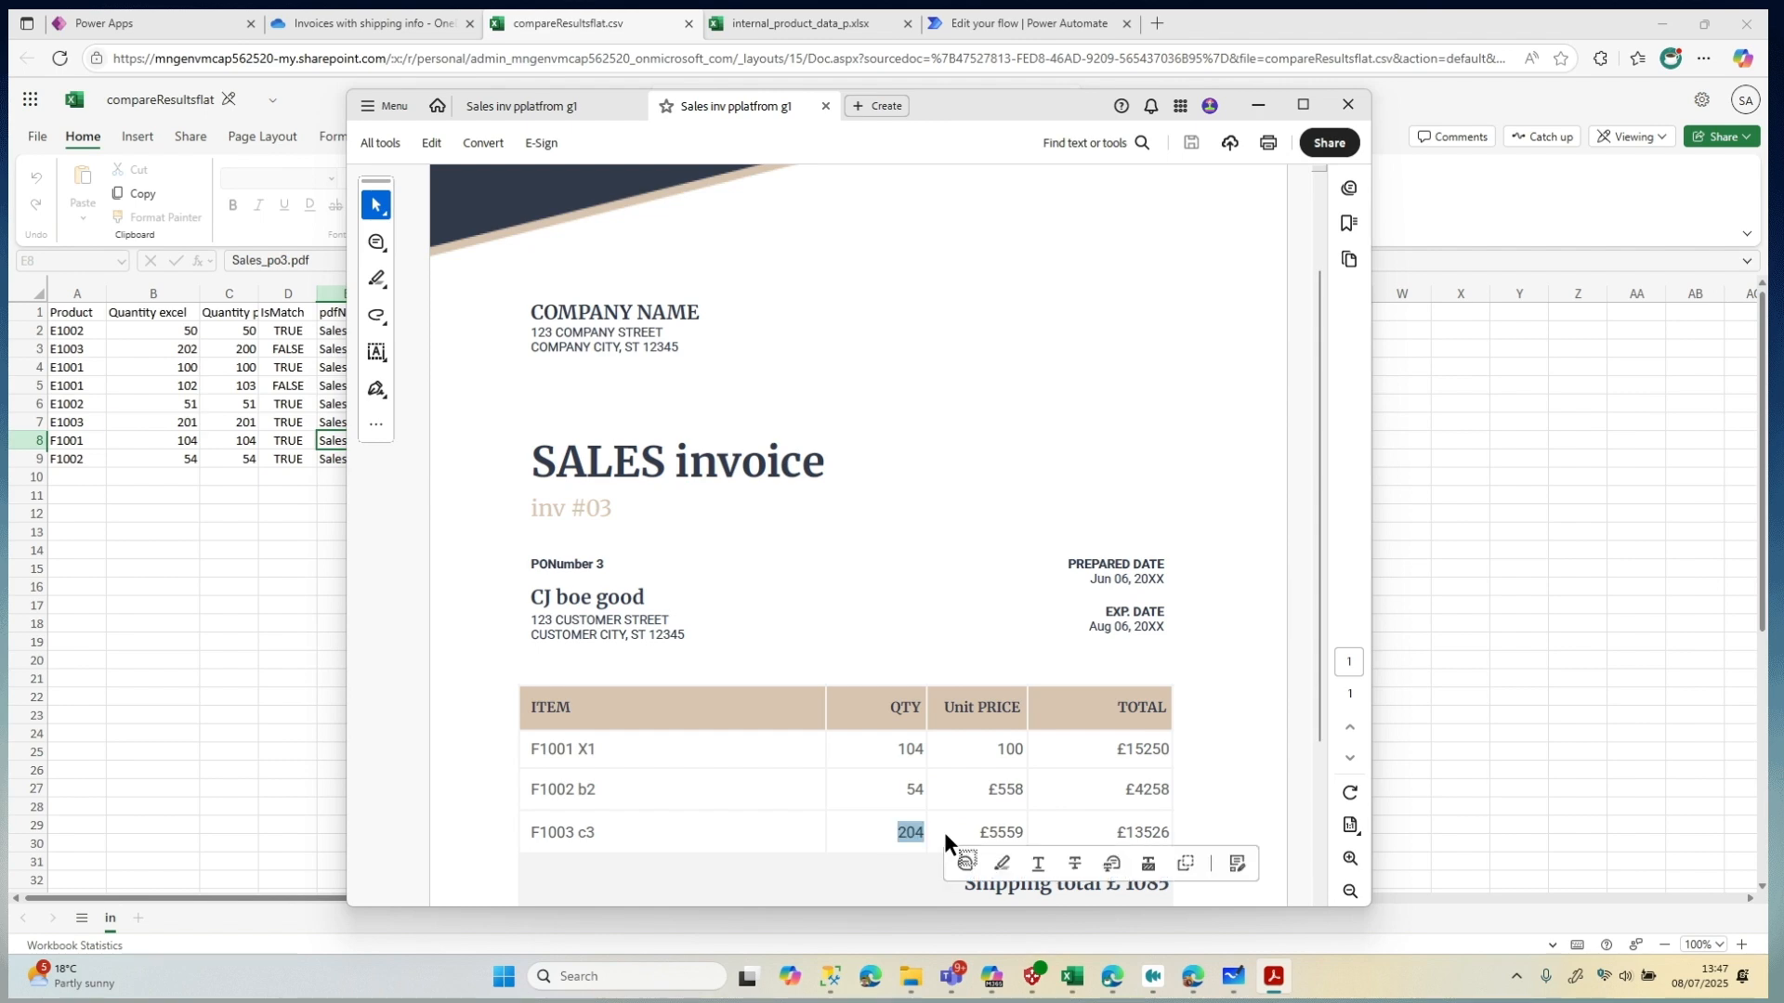
Check the PONumber 3 rows F1001 and F1002 in internal_product_data_p.xlsx and return to compareResultsflat.csv
{"action": "left_click", "coordinate": [799, 23]}
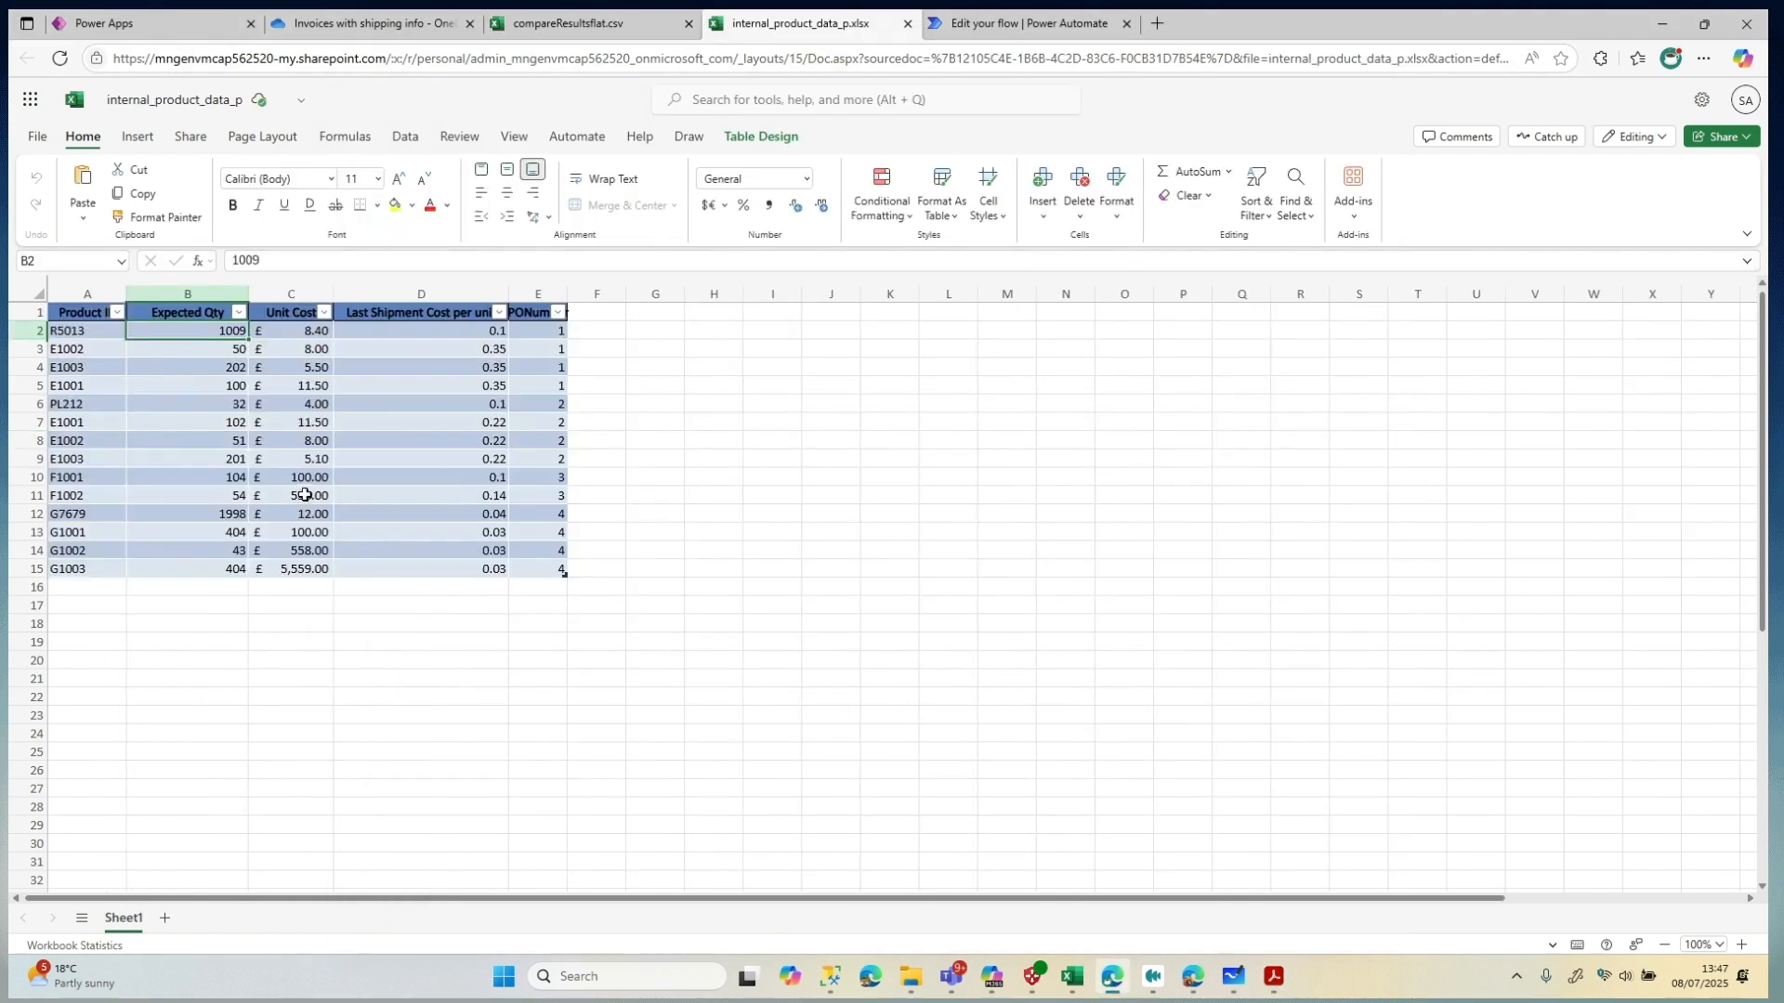
{"action": "left_click_drag", "start_coordinate": [78, 477], "coordinate": [533, 496]}
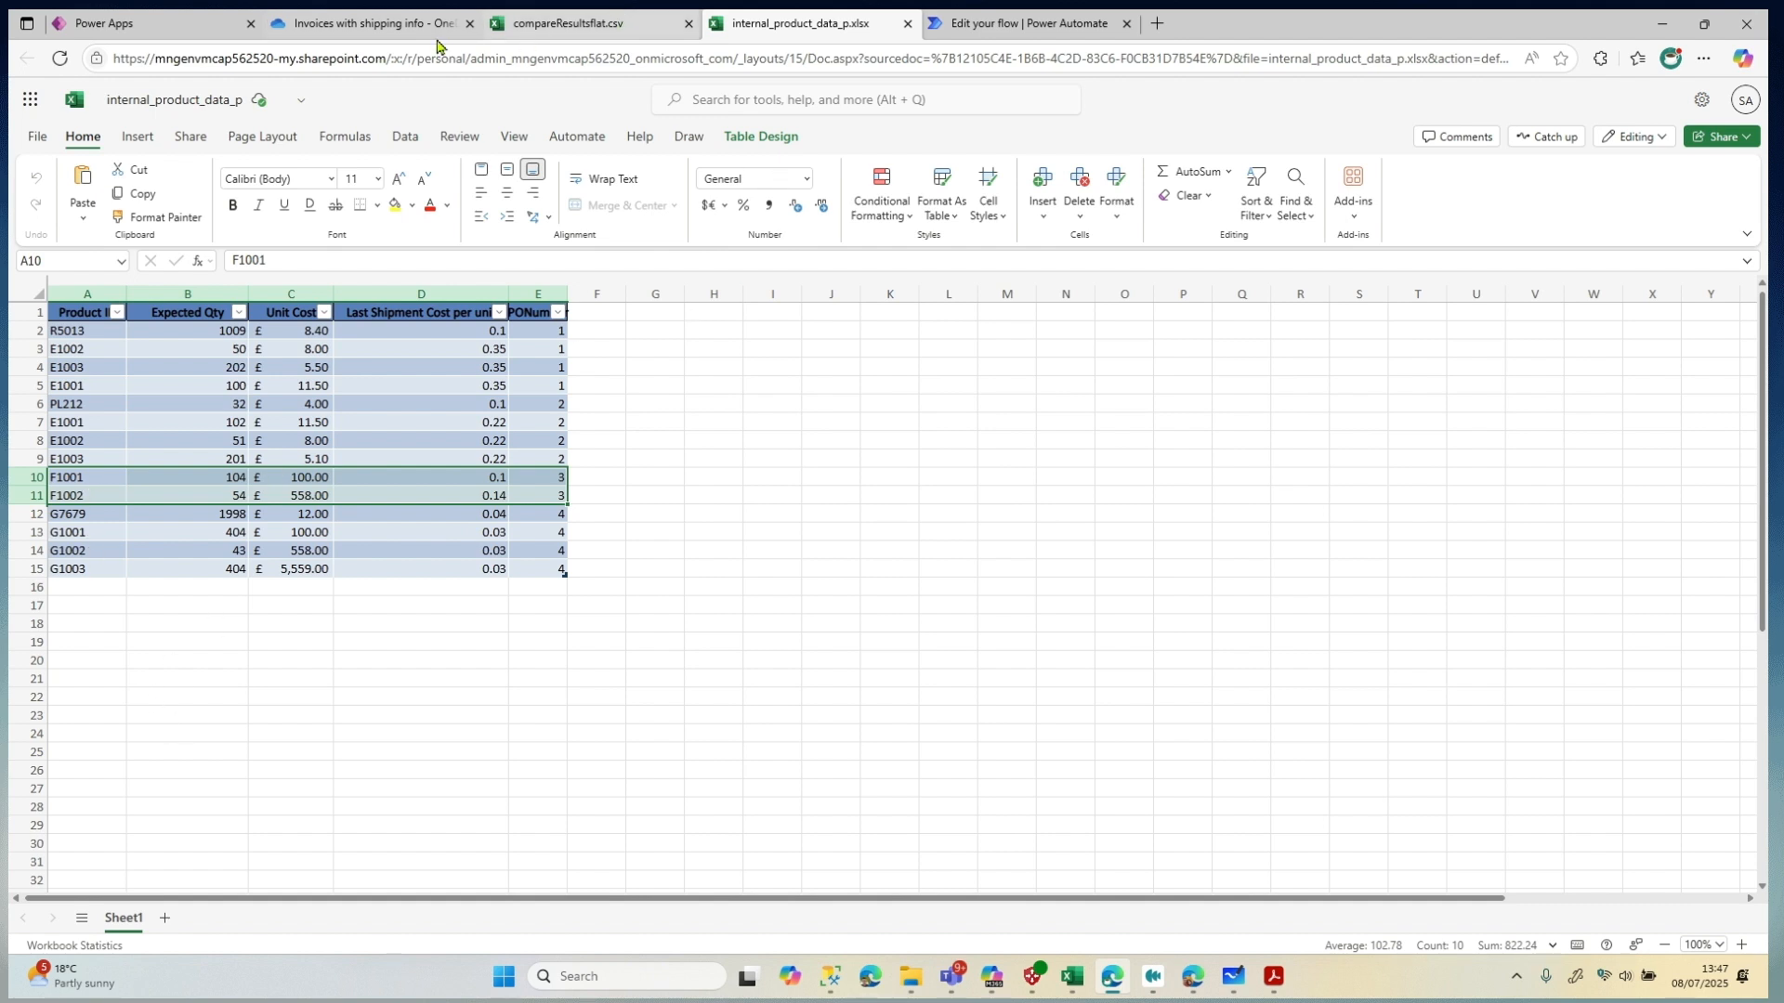
{"action": "left_click", "coordinate": [628, 34]}
{"action": "left_click", "coordinate": [314, 491]}
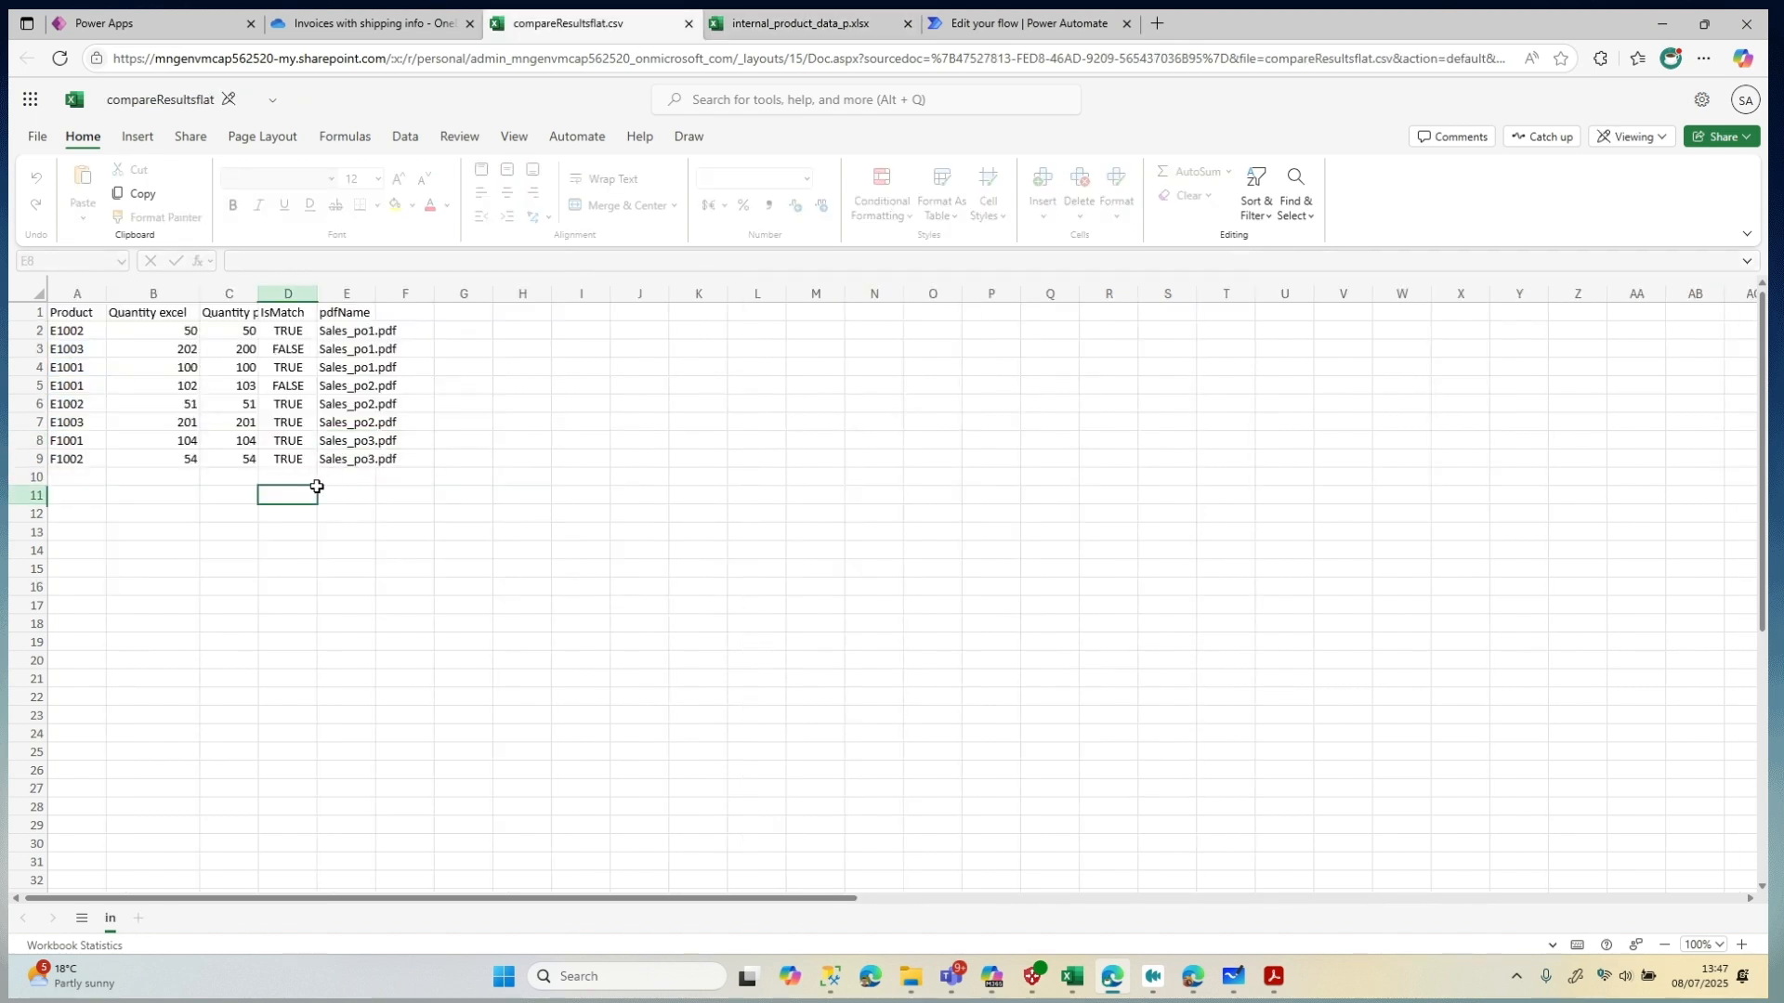
Check the product and quantity cells directly below the F1002 row in compareResultsflat.csv for an F1003 entry
{"action": "left_click", "coordinate": [223, 476]}
{"action": "left_click", "coordinate": [94, 483]}
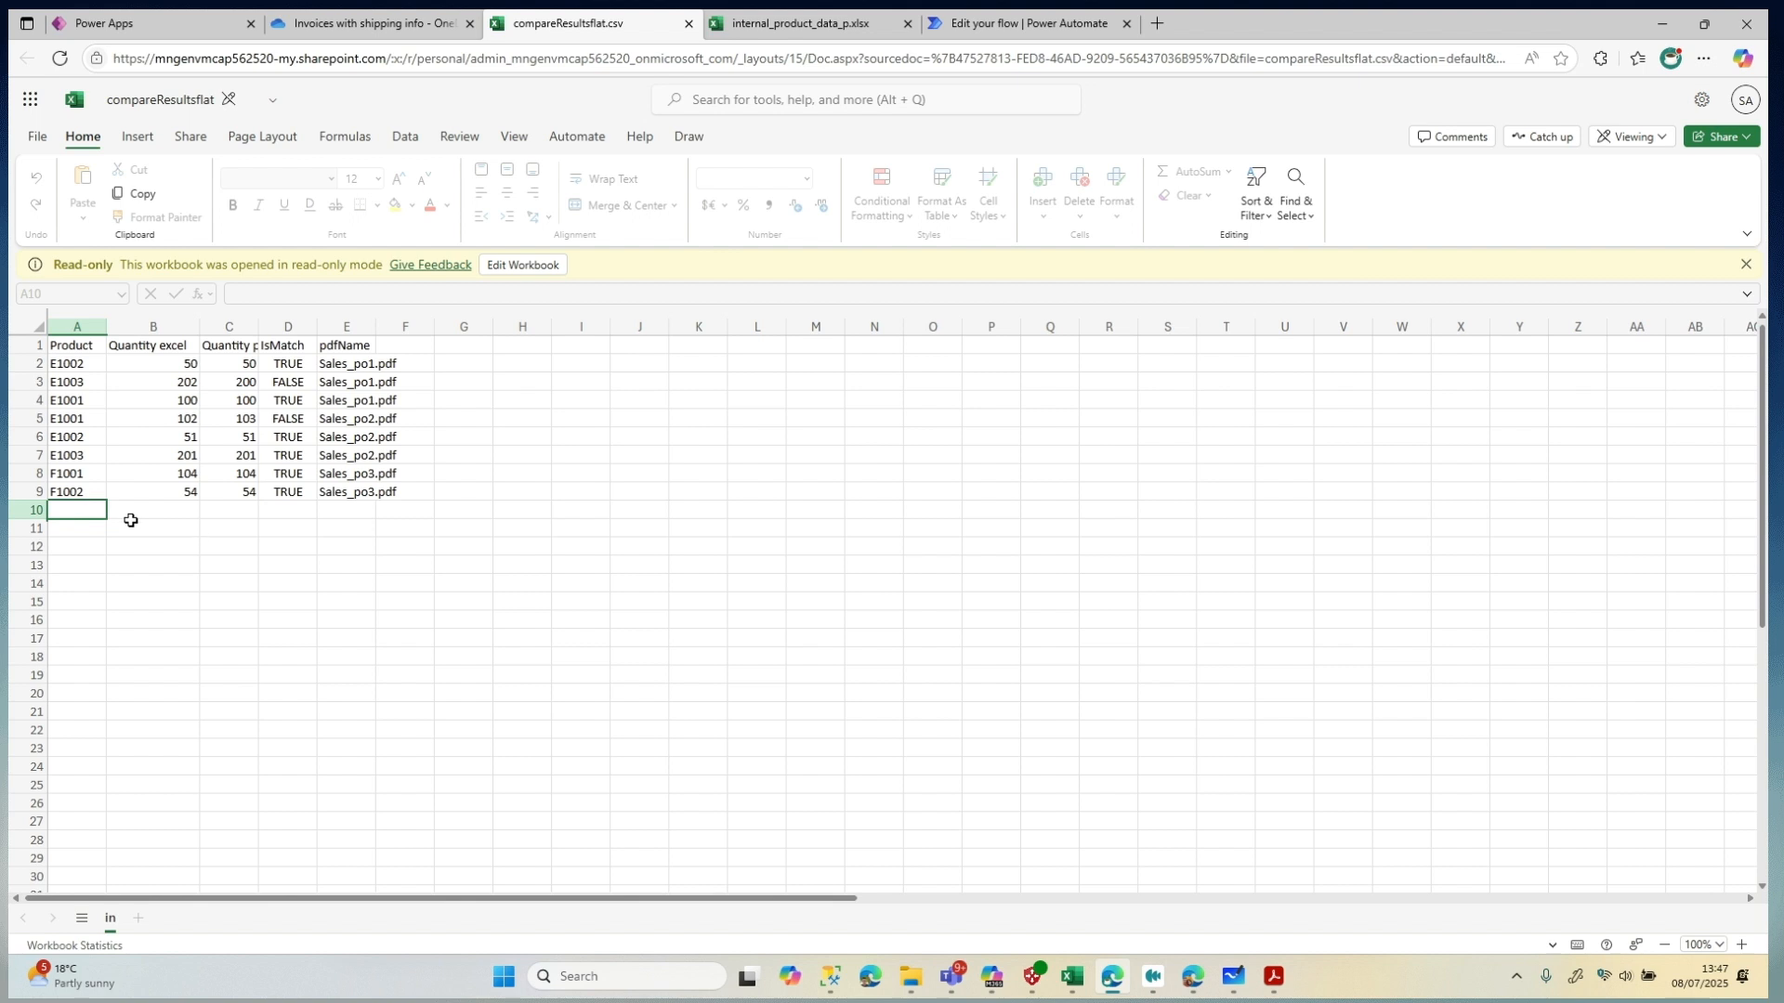
{"action": "left_click", "coordinate": [166, 505]}
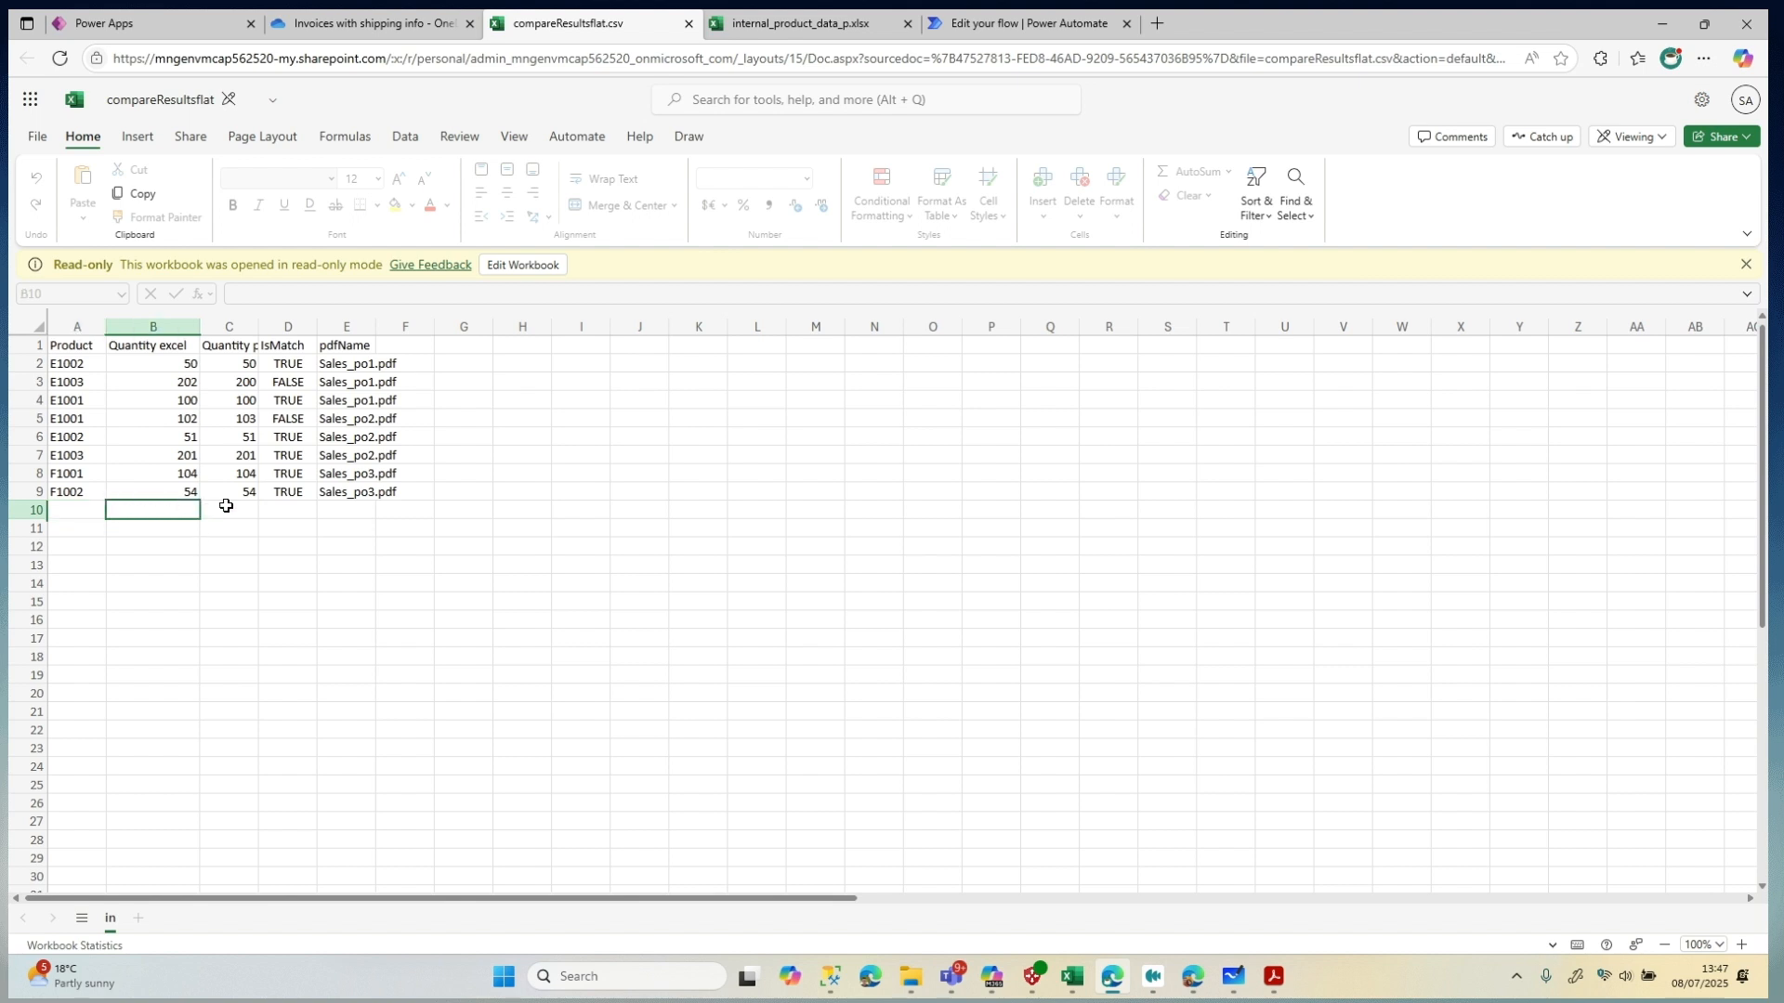
{"action": "left_click", "coordinate": [226, 505]}
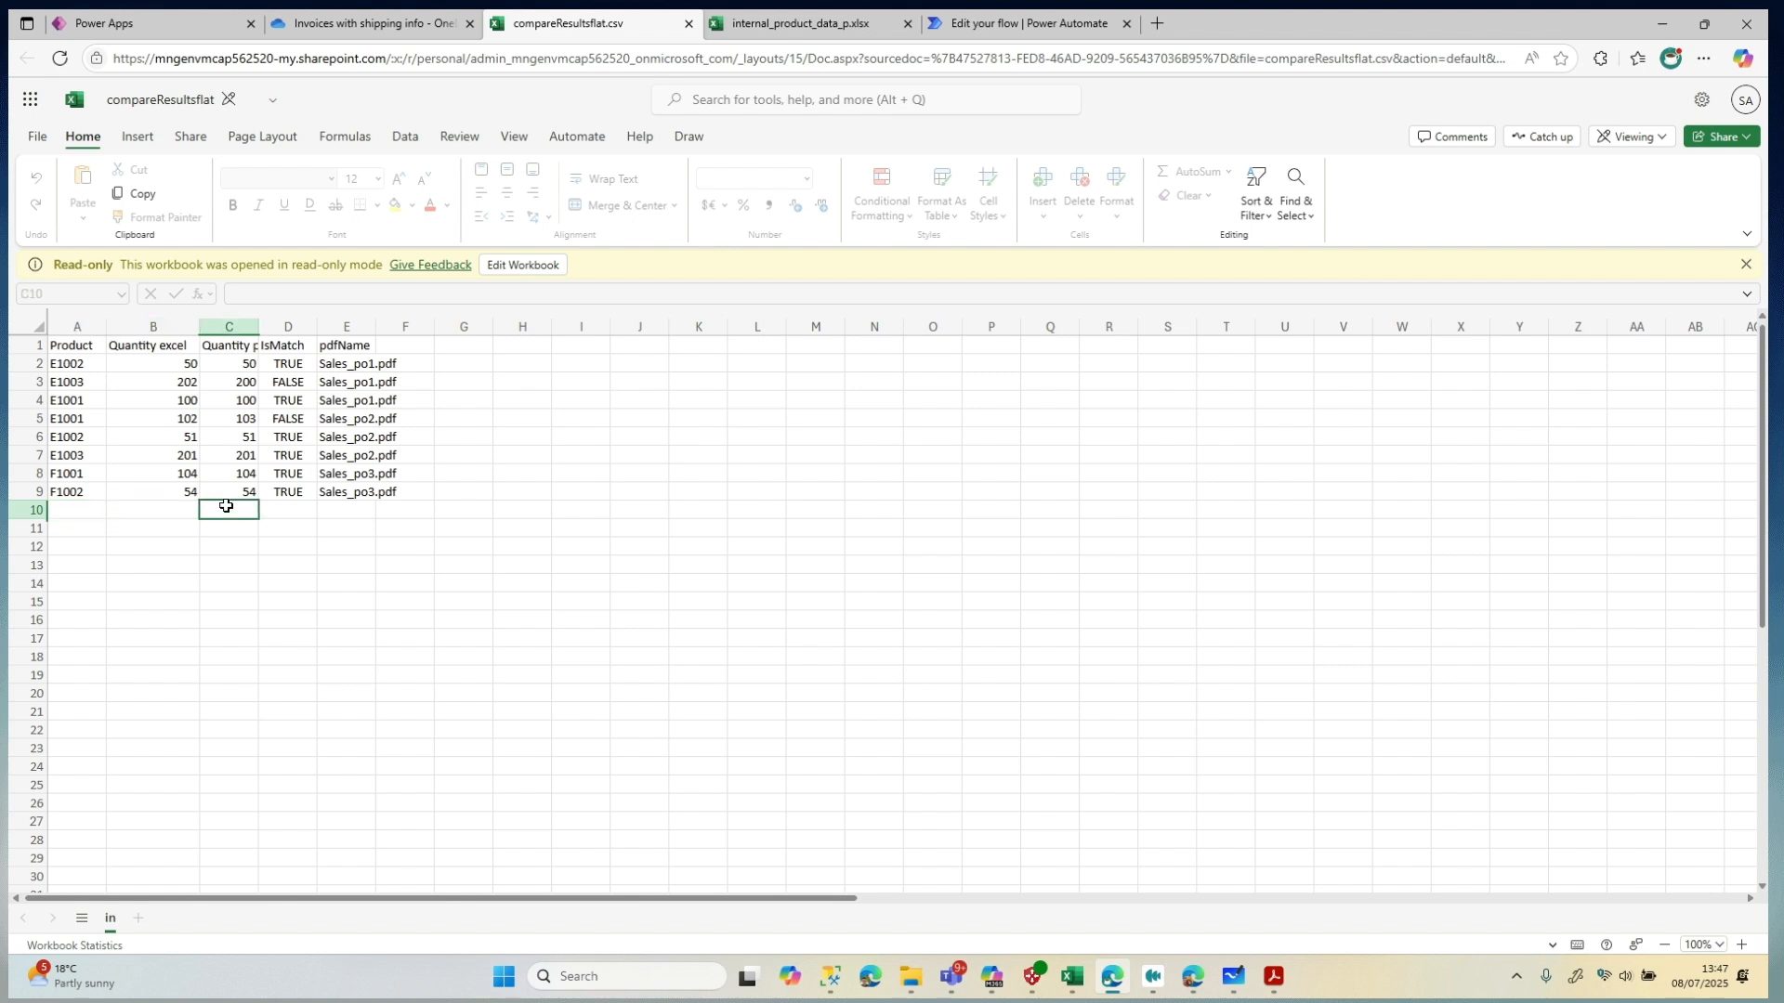
{"action": "left_click", "coordinate": [178, 512]}
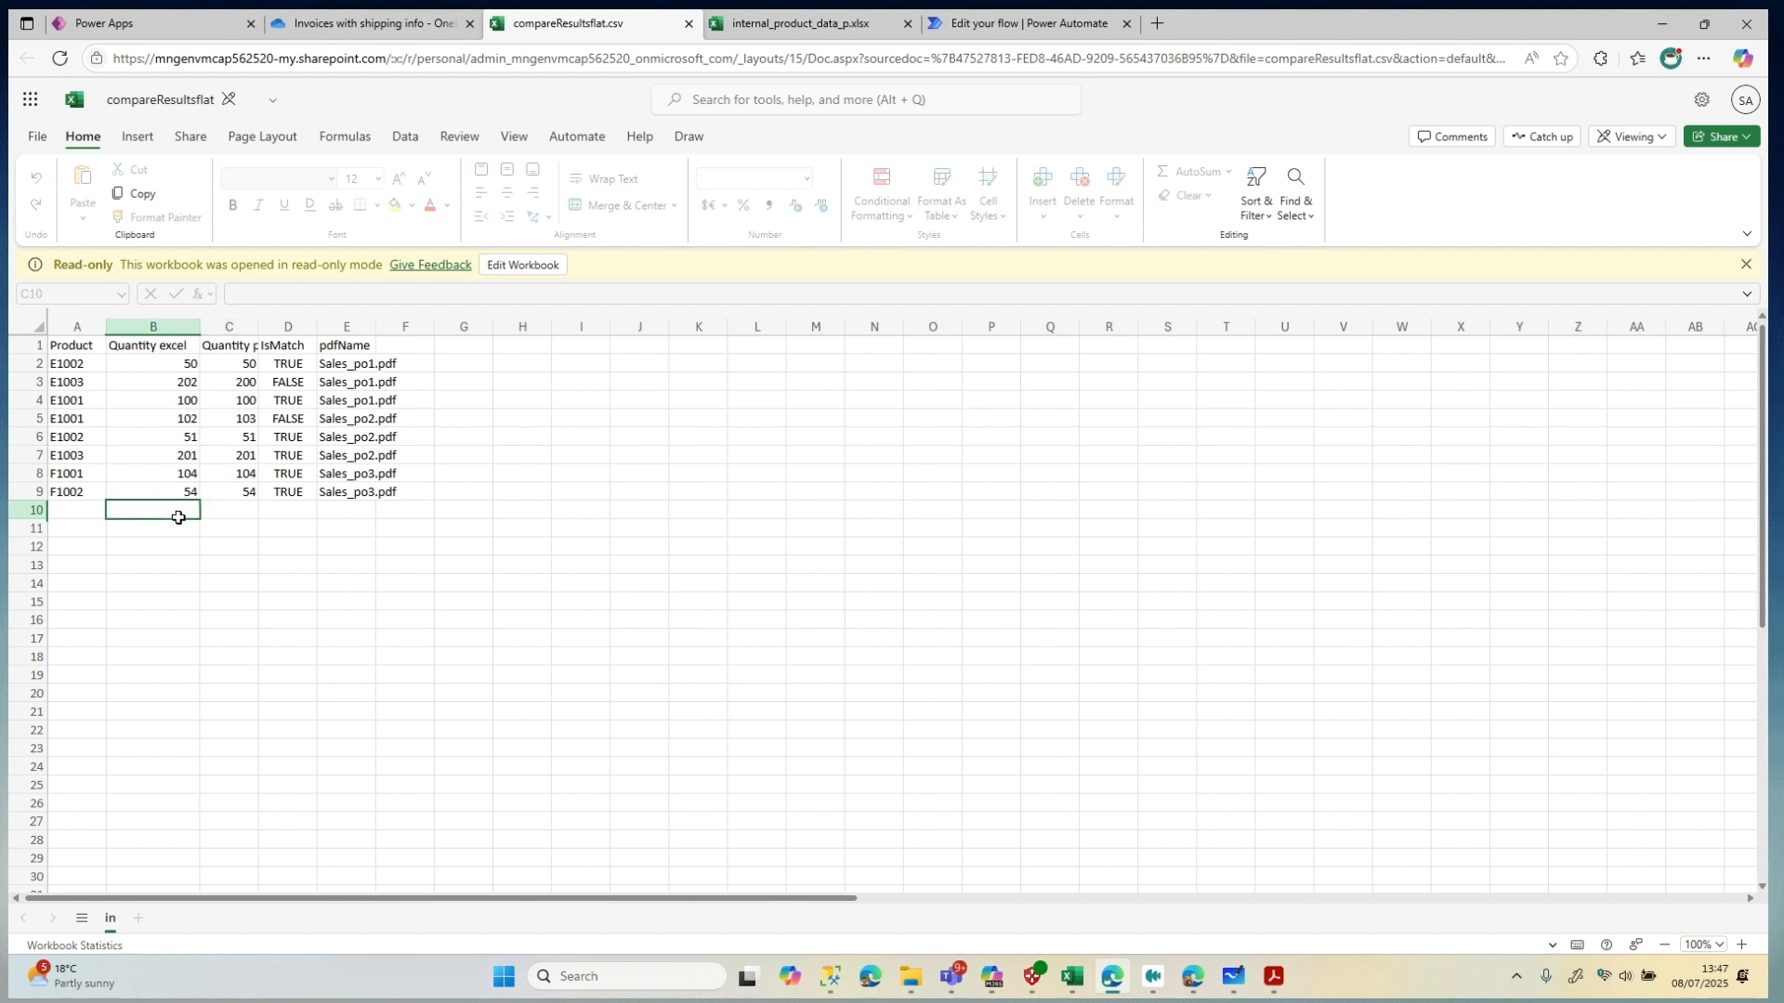
{"action": "left_click", "coordinate": [224, 515]}
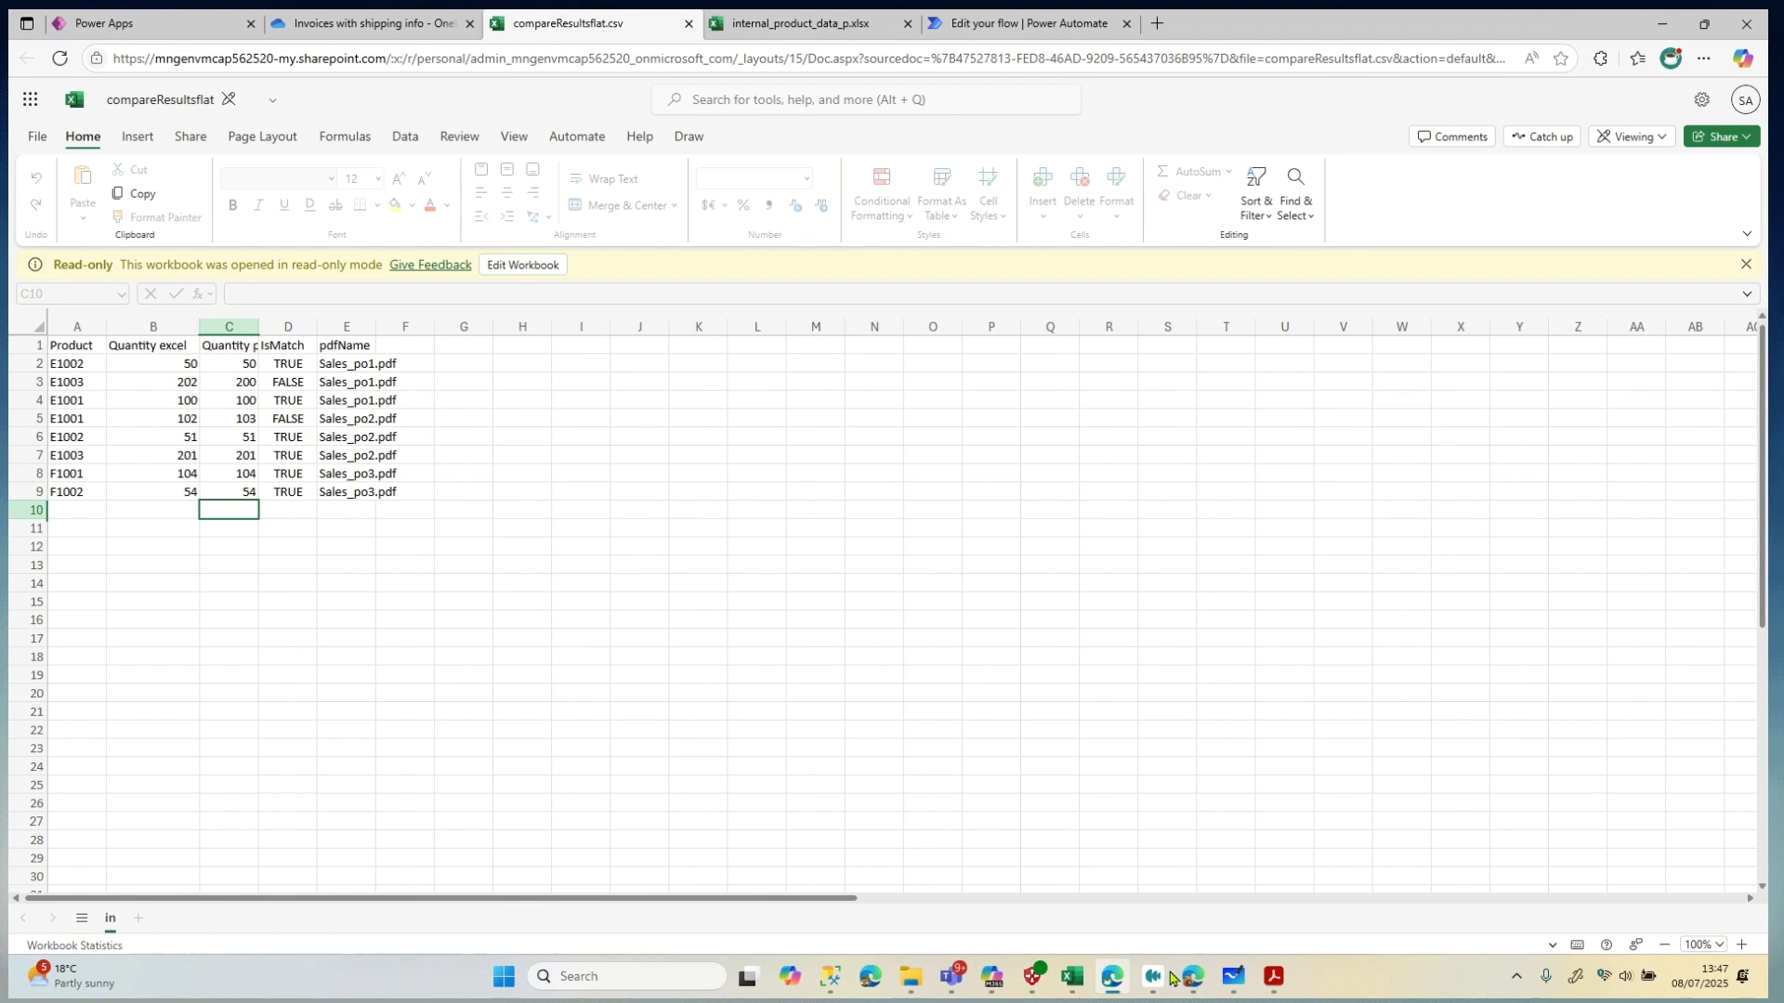
Recheck the F1003 c3 quantity in the Acrobat invoice against the Quantity excel cells below F1002 in compareResultsflat.csv
{"action": "left_click", "coordinate": [1276, 984]}
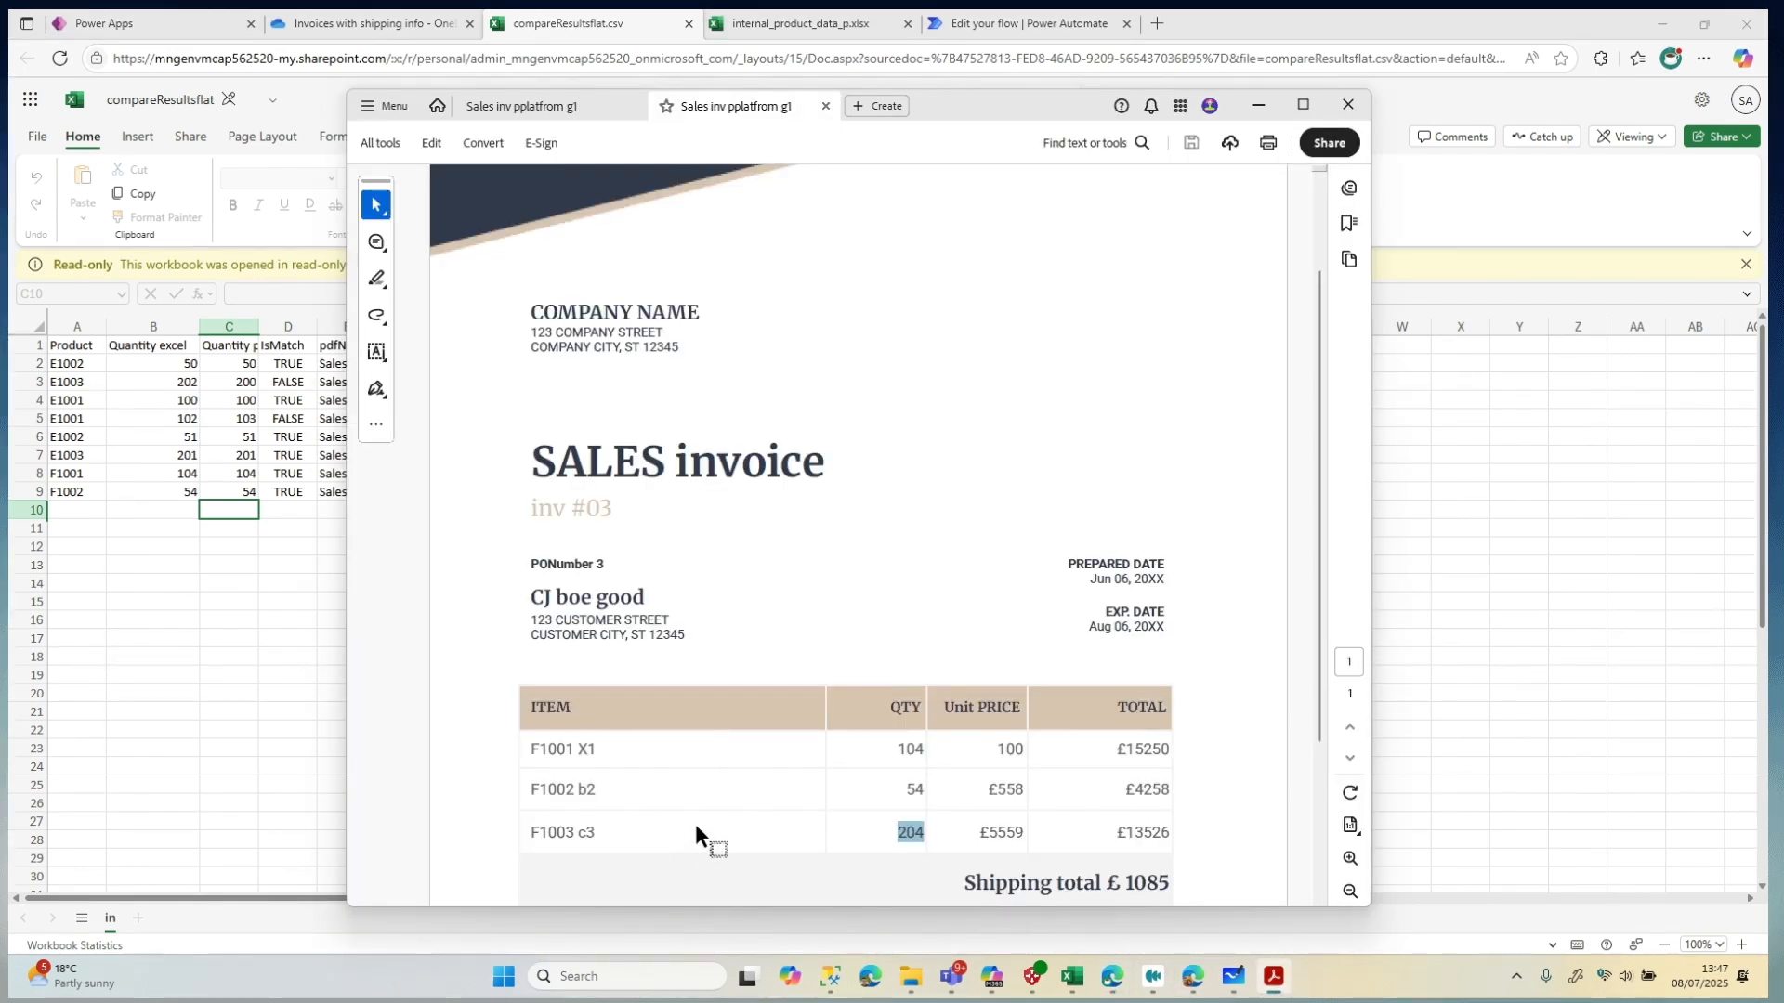
{"action": "left_click", "coordinate": [917, 843]}
{"action": "left_click", "coordinate": [176, 531]}
{"action": "left_click", "coordinate": [182, 507]}
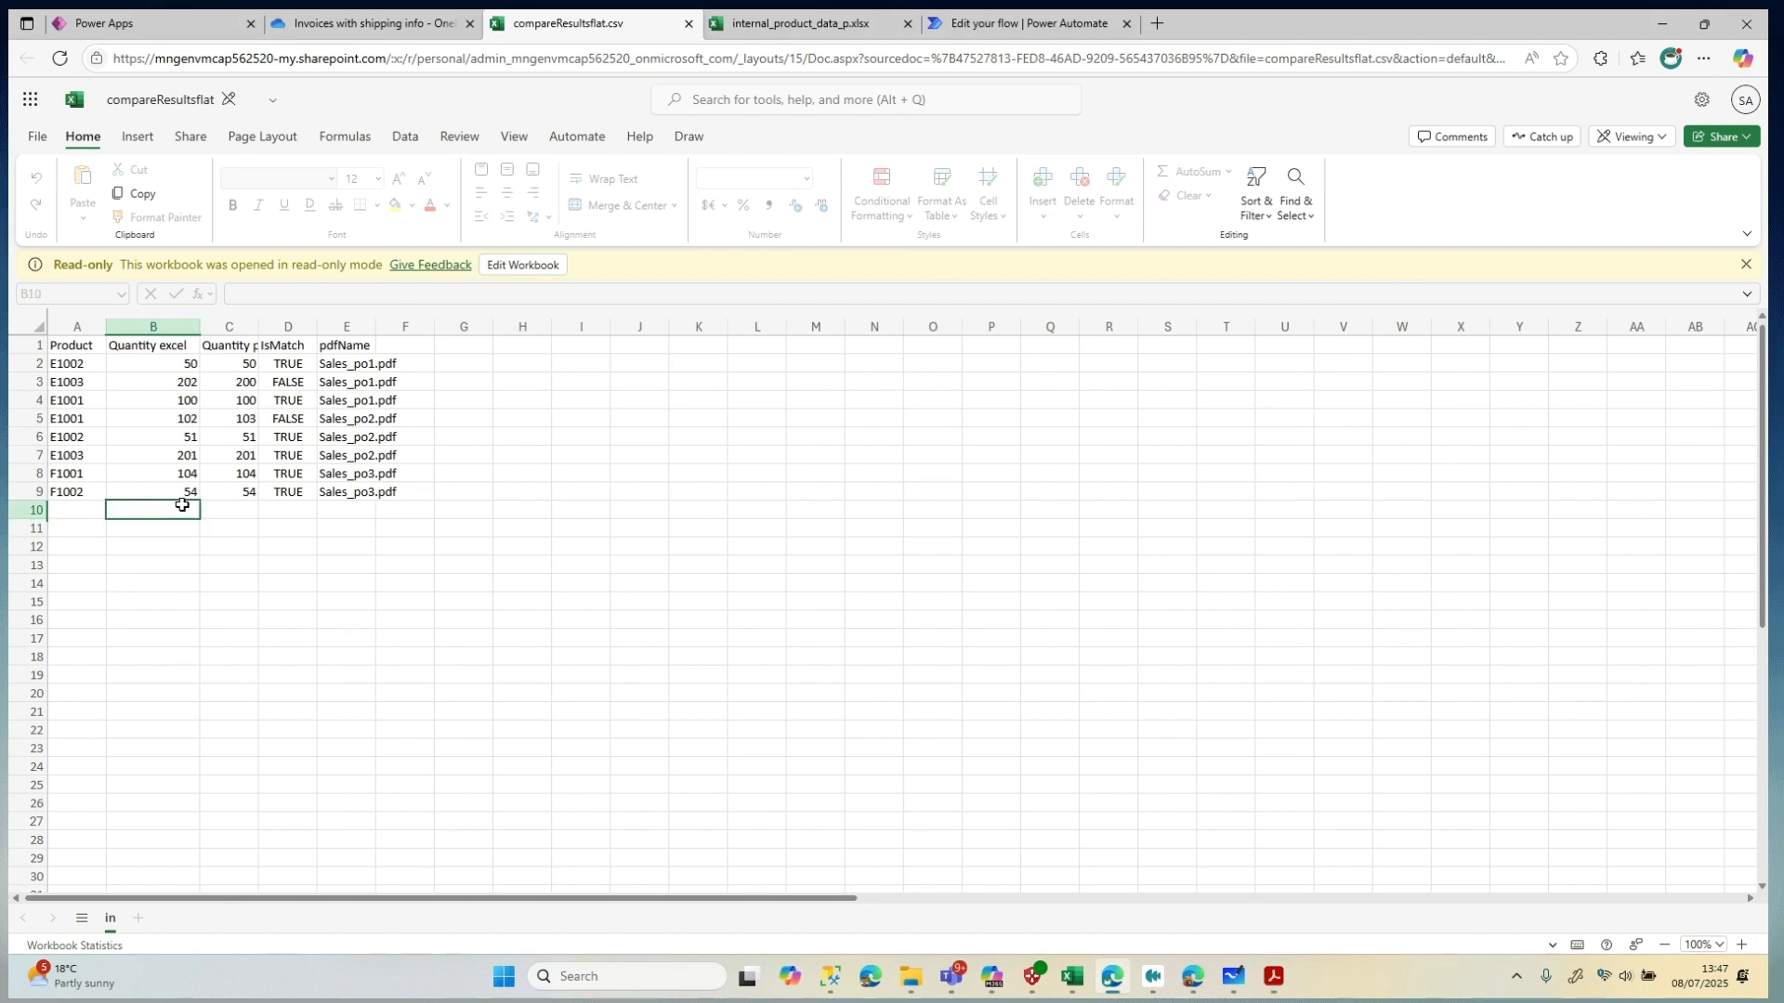
{"action": "left_click", "coordinate": [183, 530]}
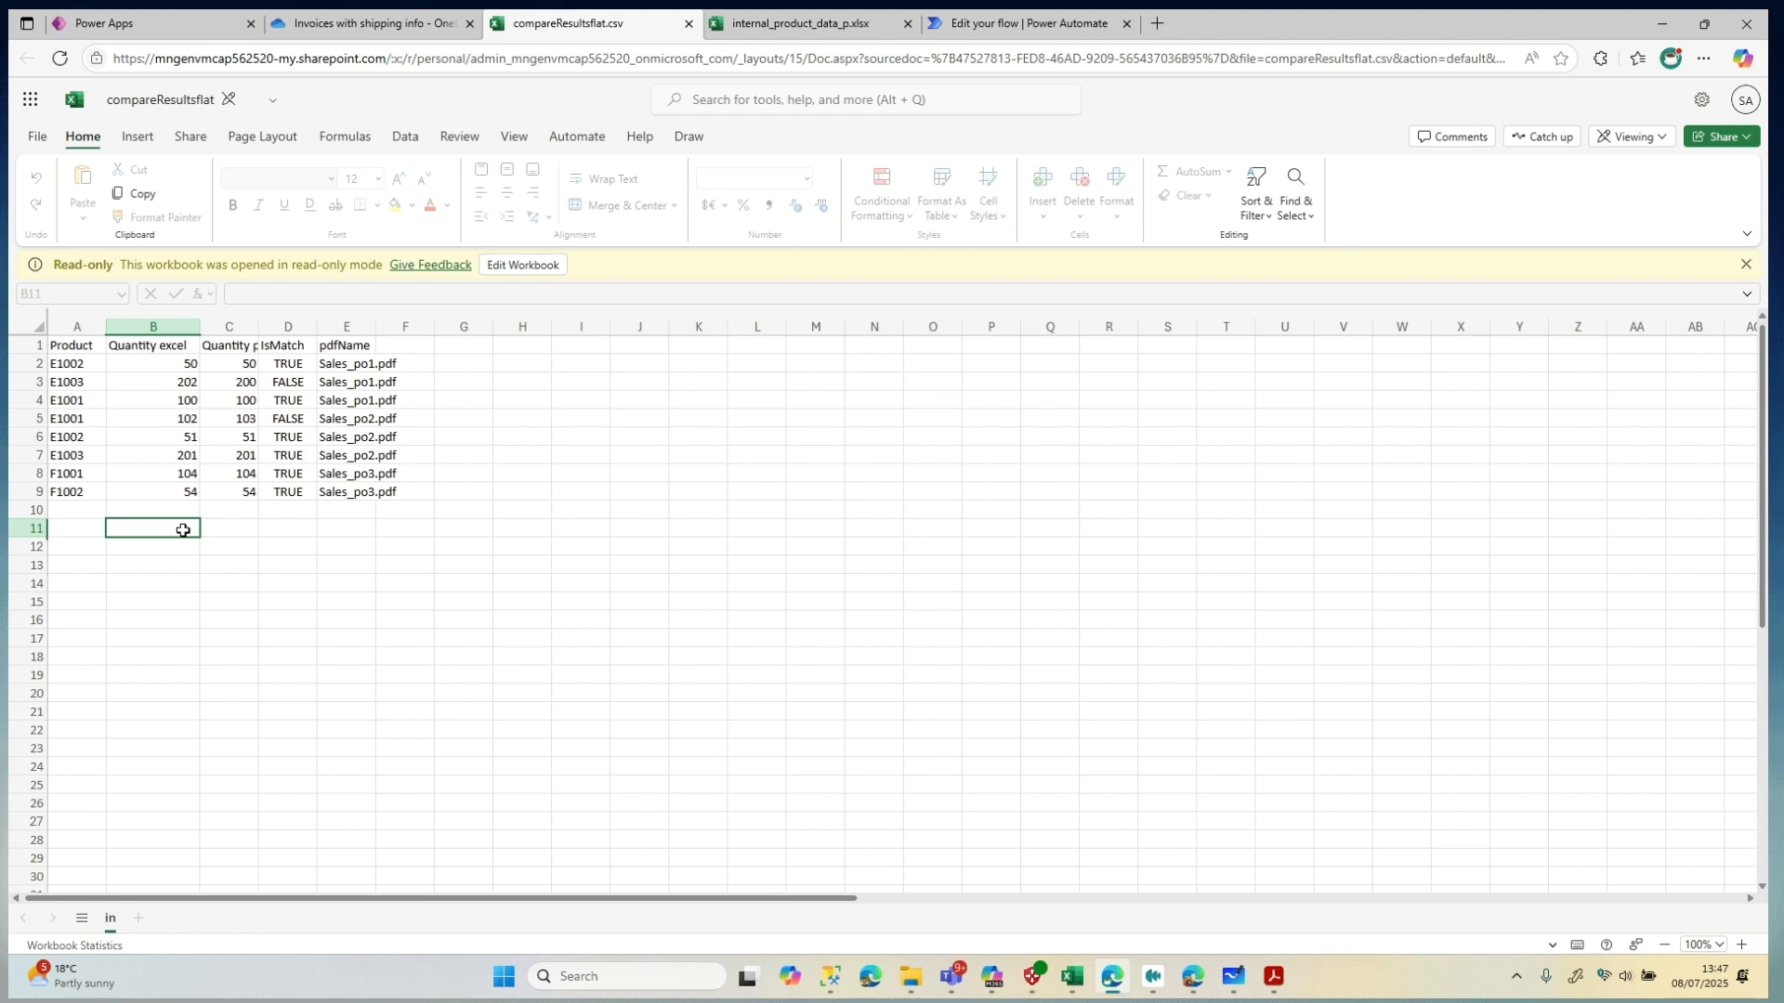
Review the IsMatch values of all product rows, from E1002 down to F1002, in compareResultsflat.csv
{"action": "left_click_drag", "start_coordinate": [294, 371], "coordinate": [275, 484]}
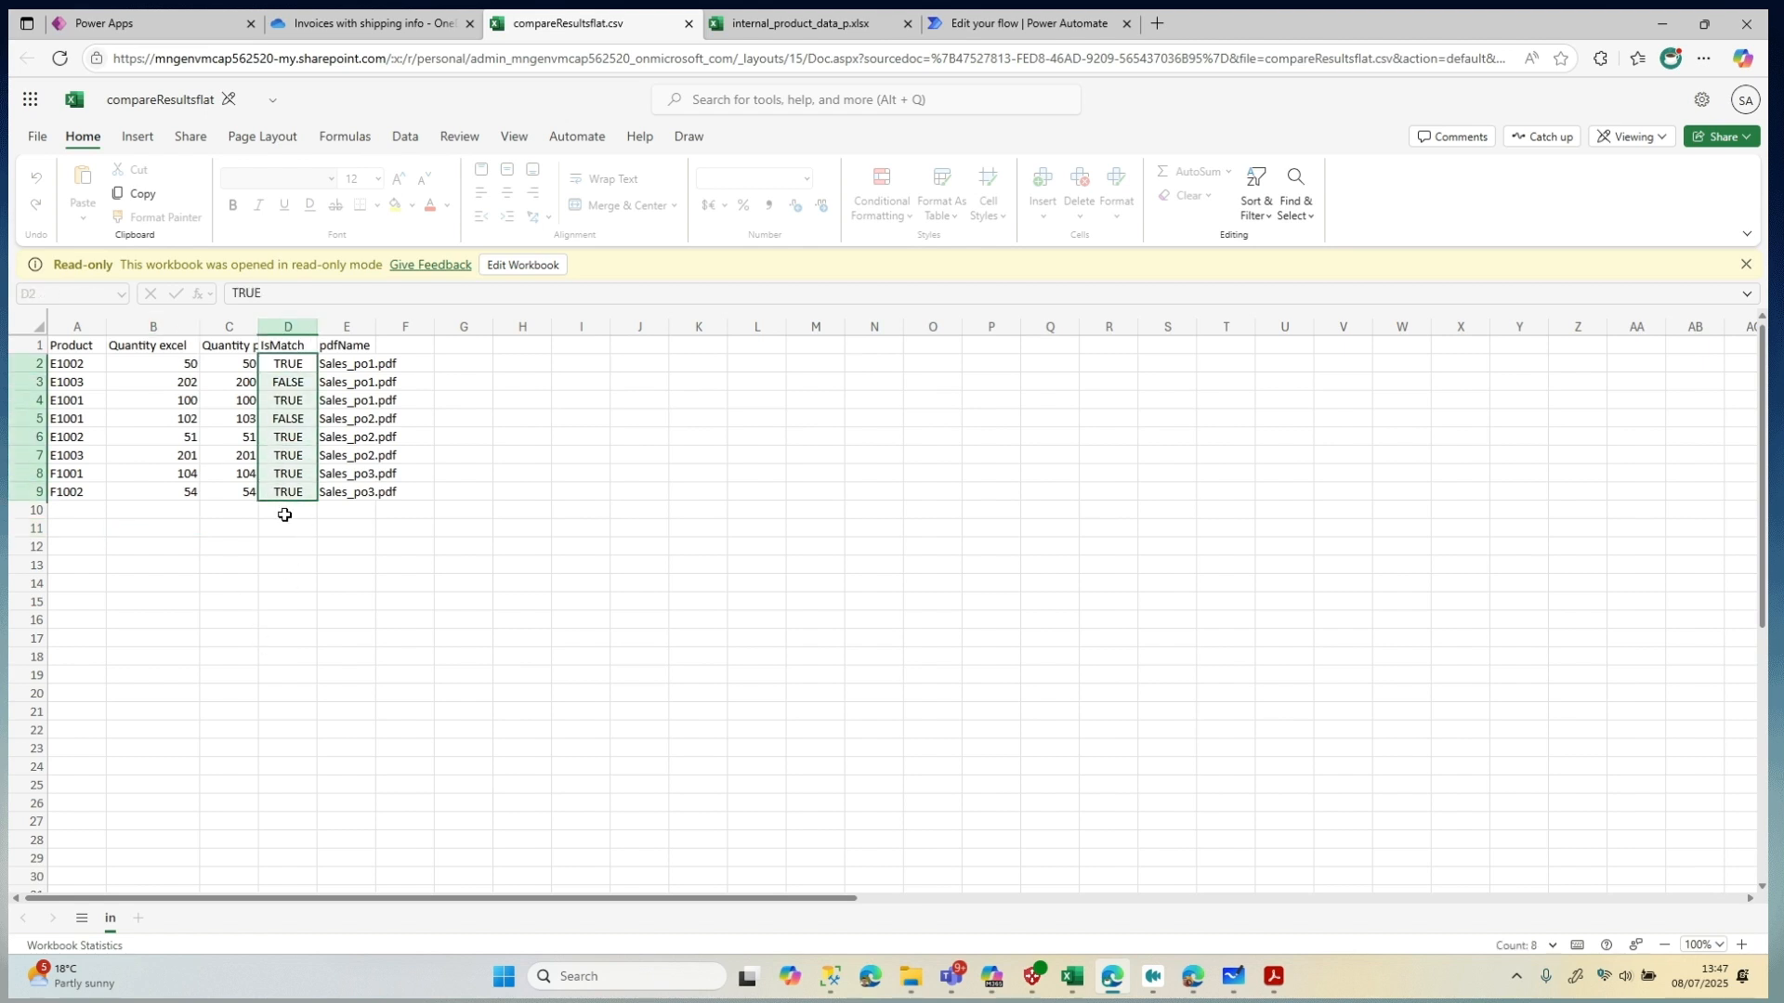
{"action": "left_click", "coordinate": [285, 515]}
{"action": "left_click", "coordinate": [292, 366]}
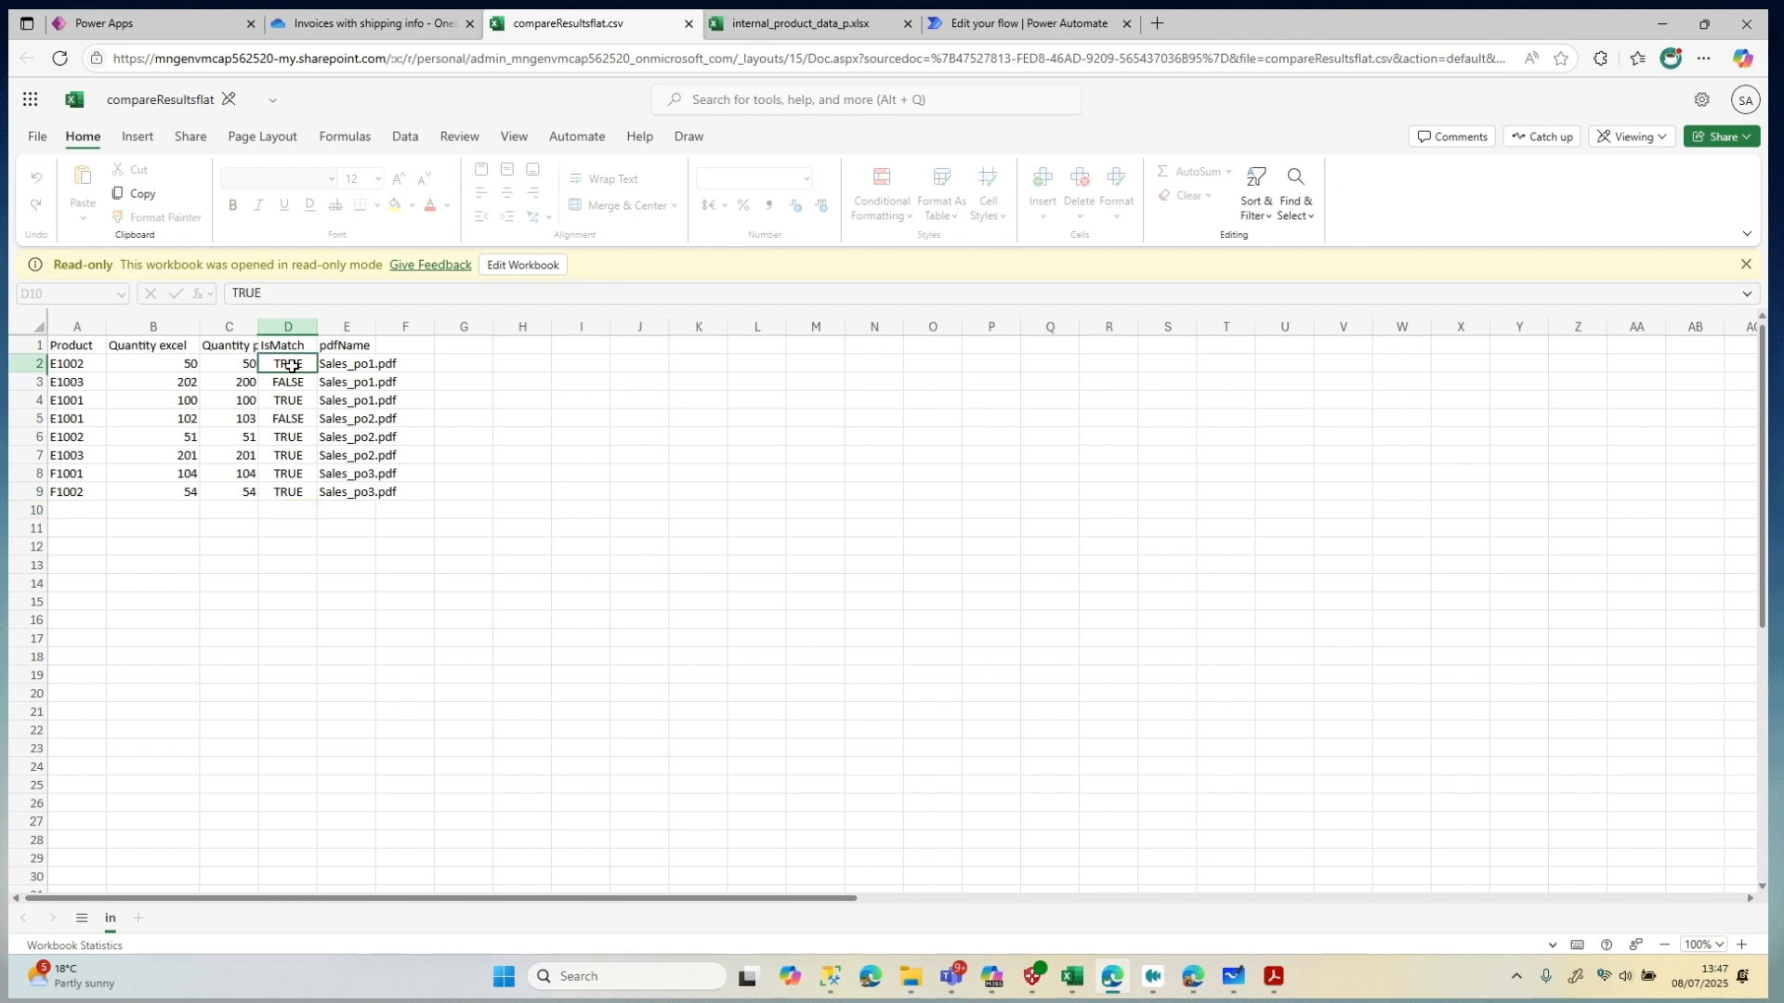
Return to the Power Automate flow, expand the each product and Apply to each loops, and inspect the Product qty does equal condition
{"action": "left_click", "coordinate": [992, 23]}
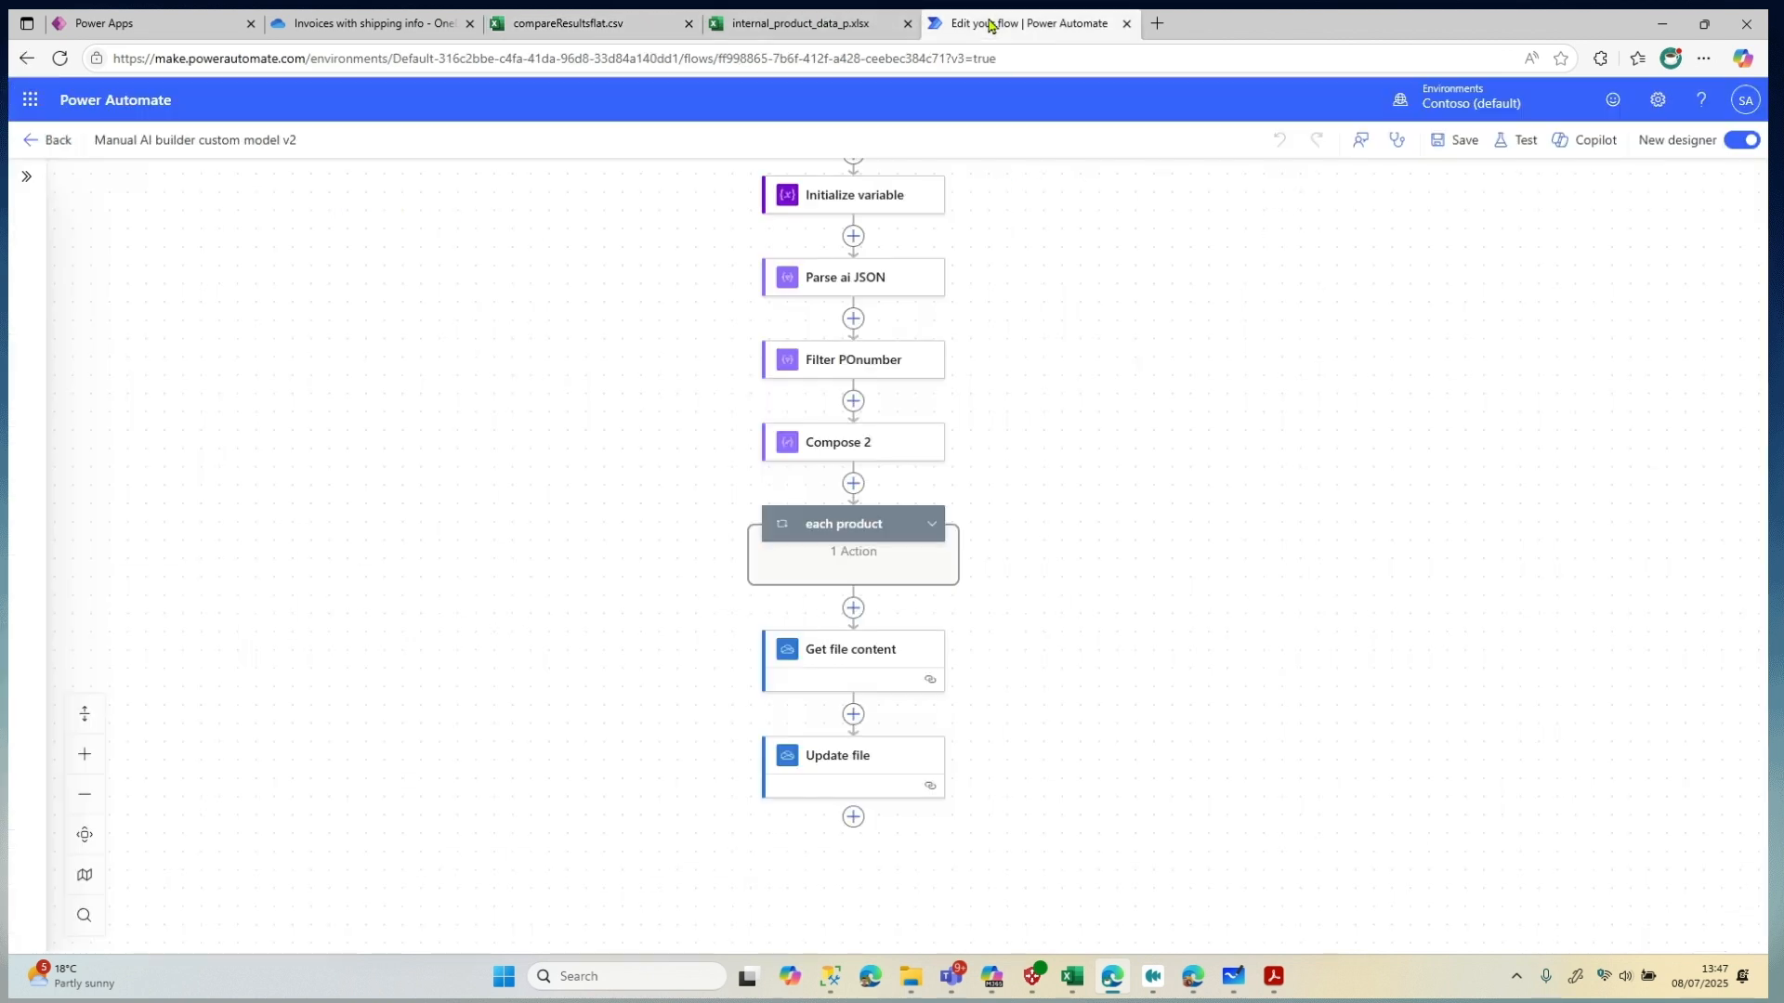
{"action": "left_click", "coordinate": [932, 523]}
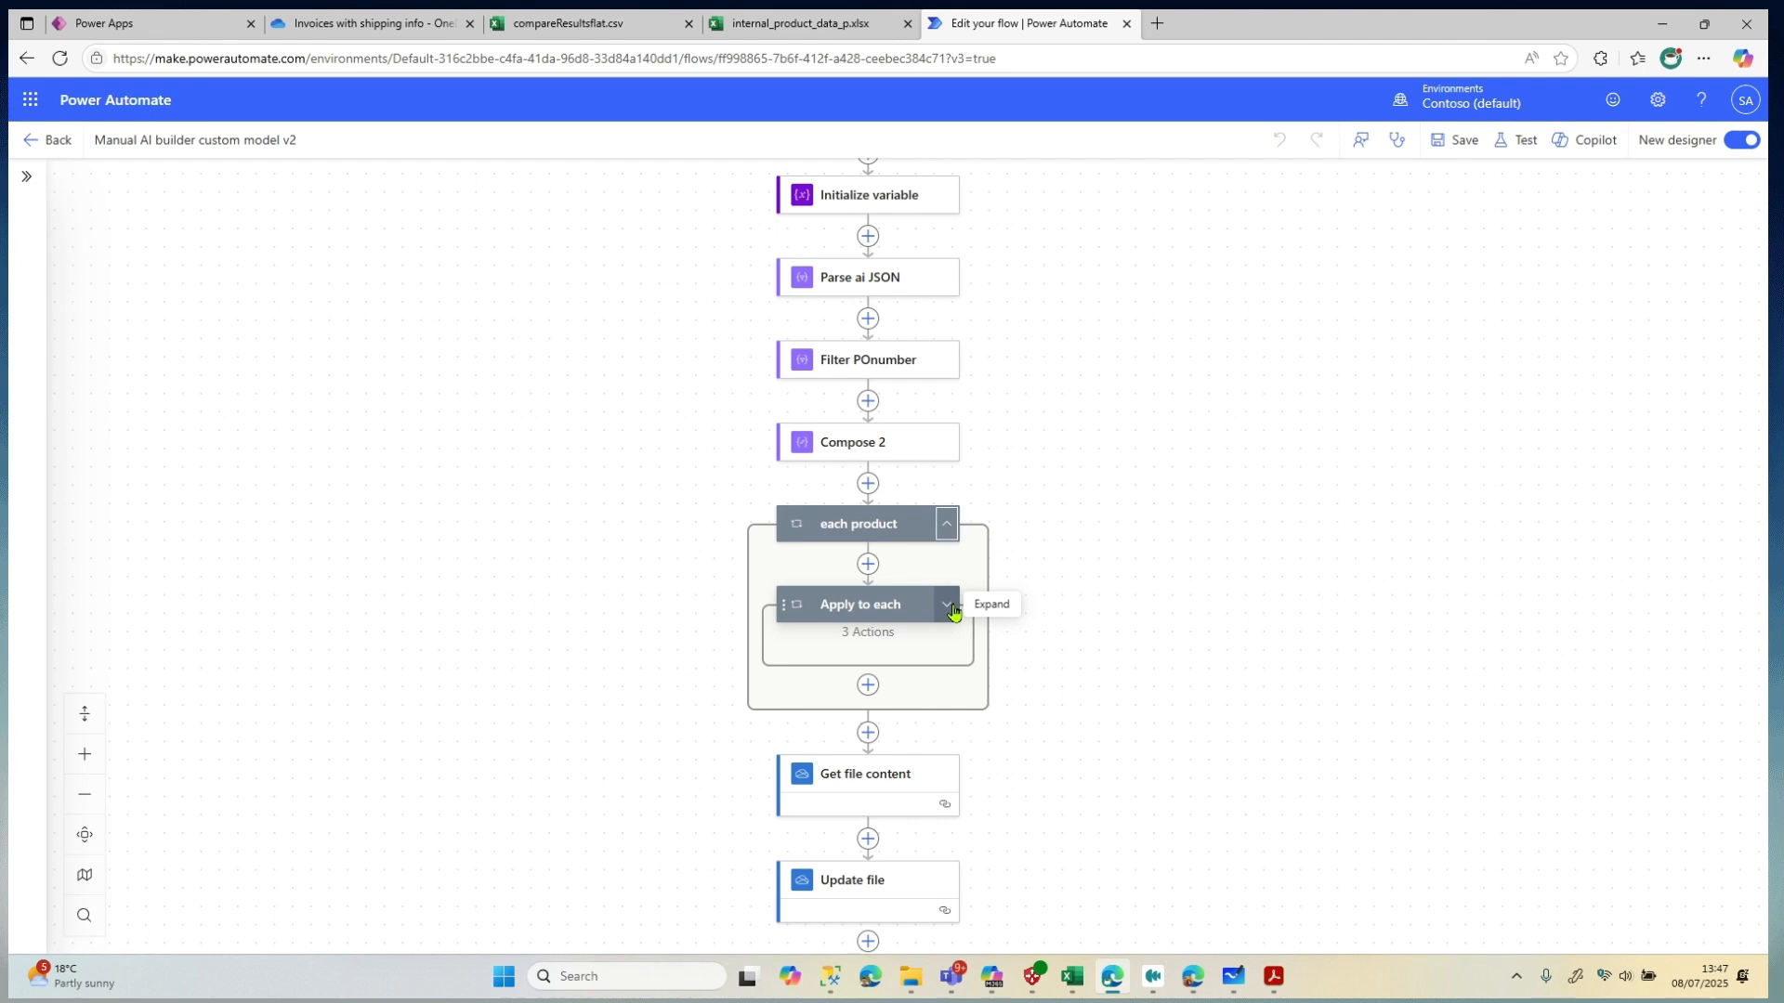
{"action": "left_click", "coordinate": [1101, 821]}
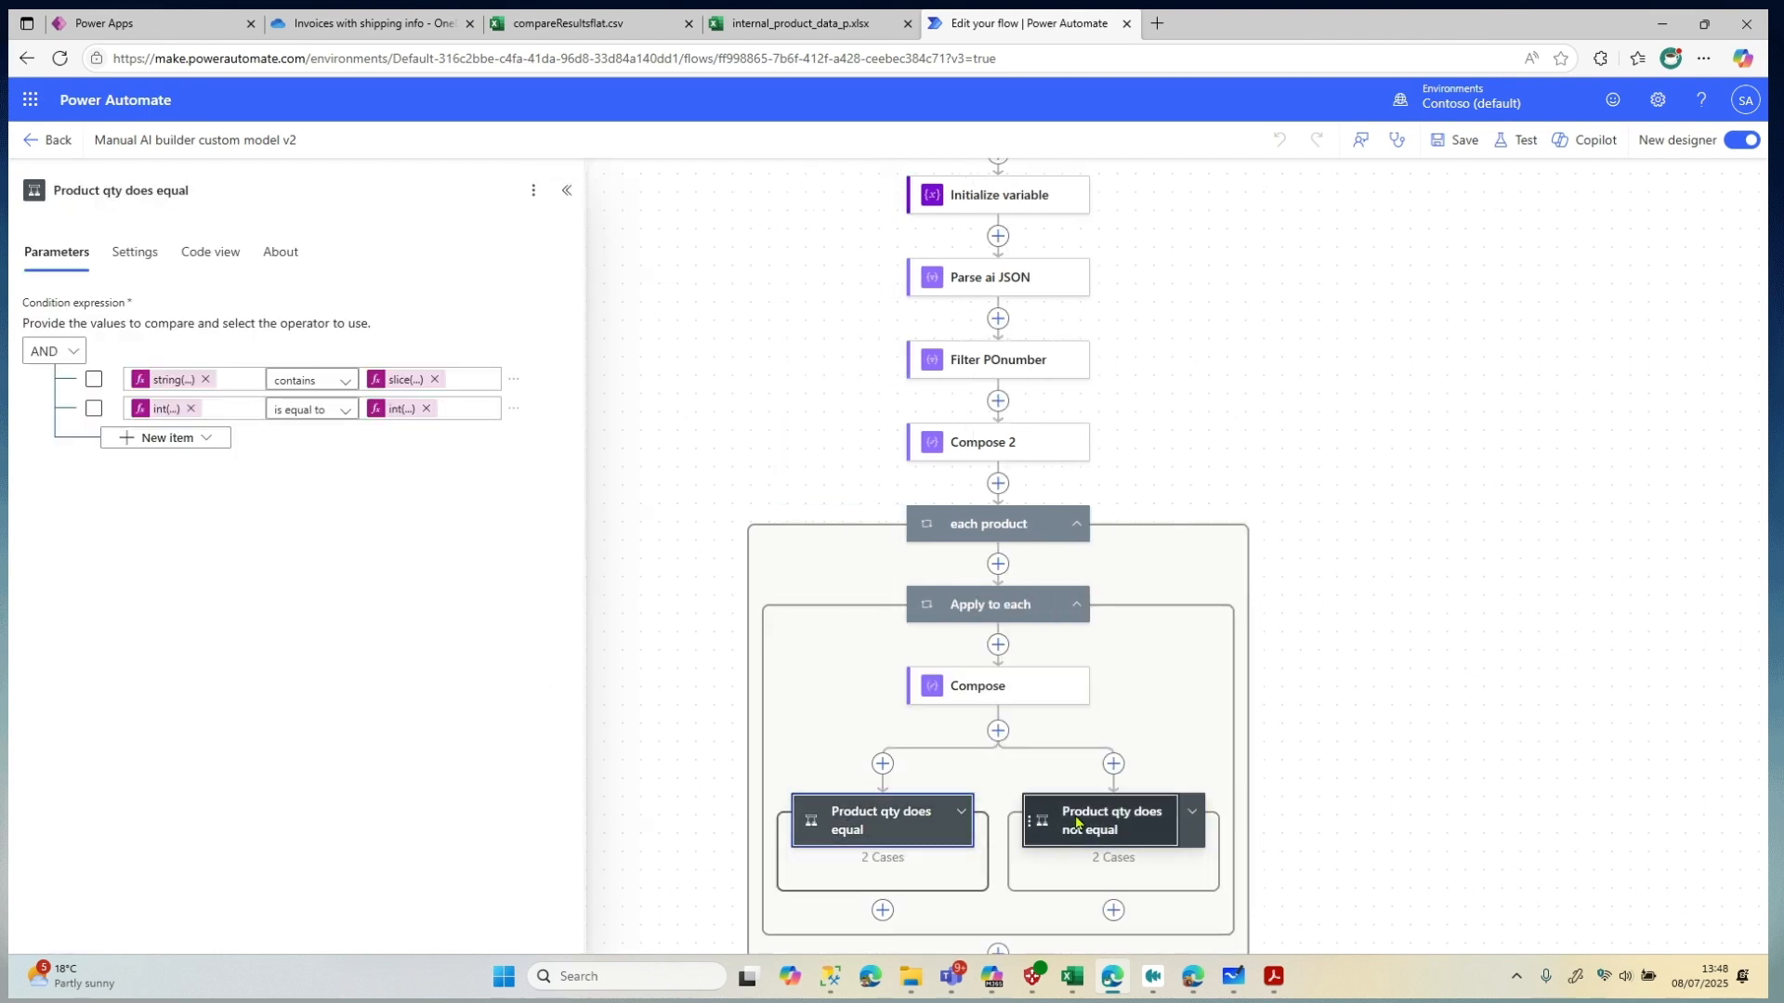
{"action": "left_click", "coordinate": [864, 829]}
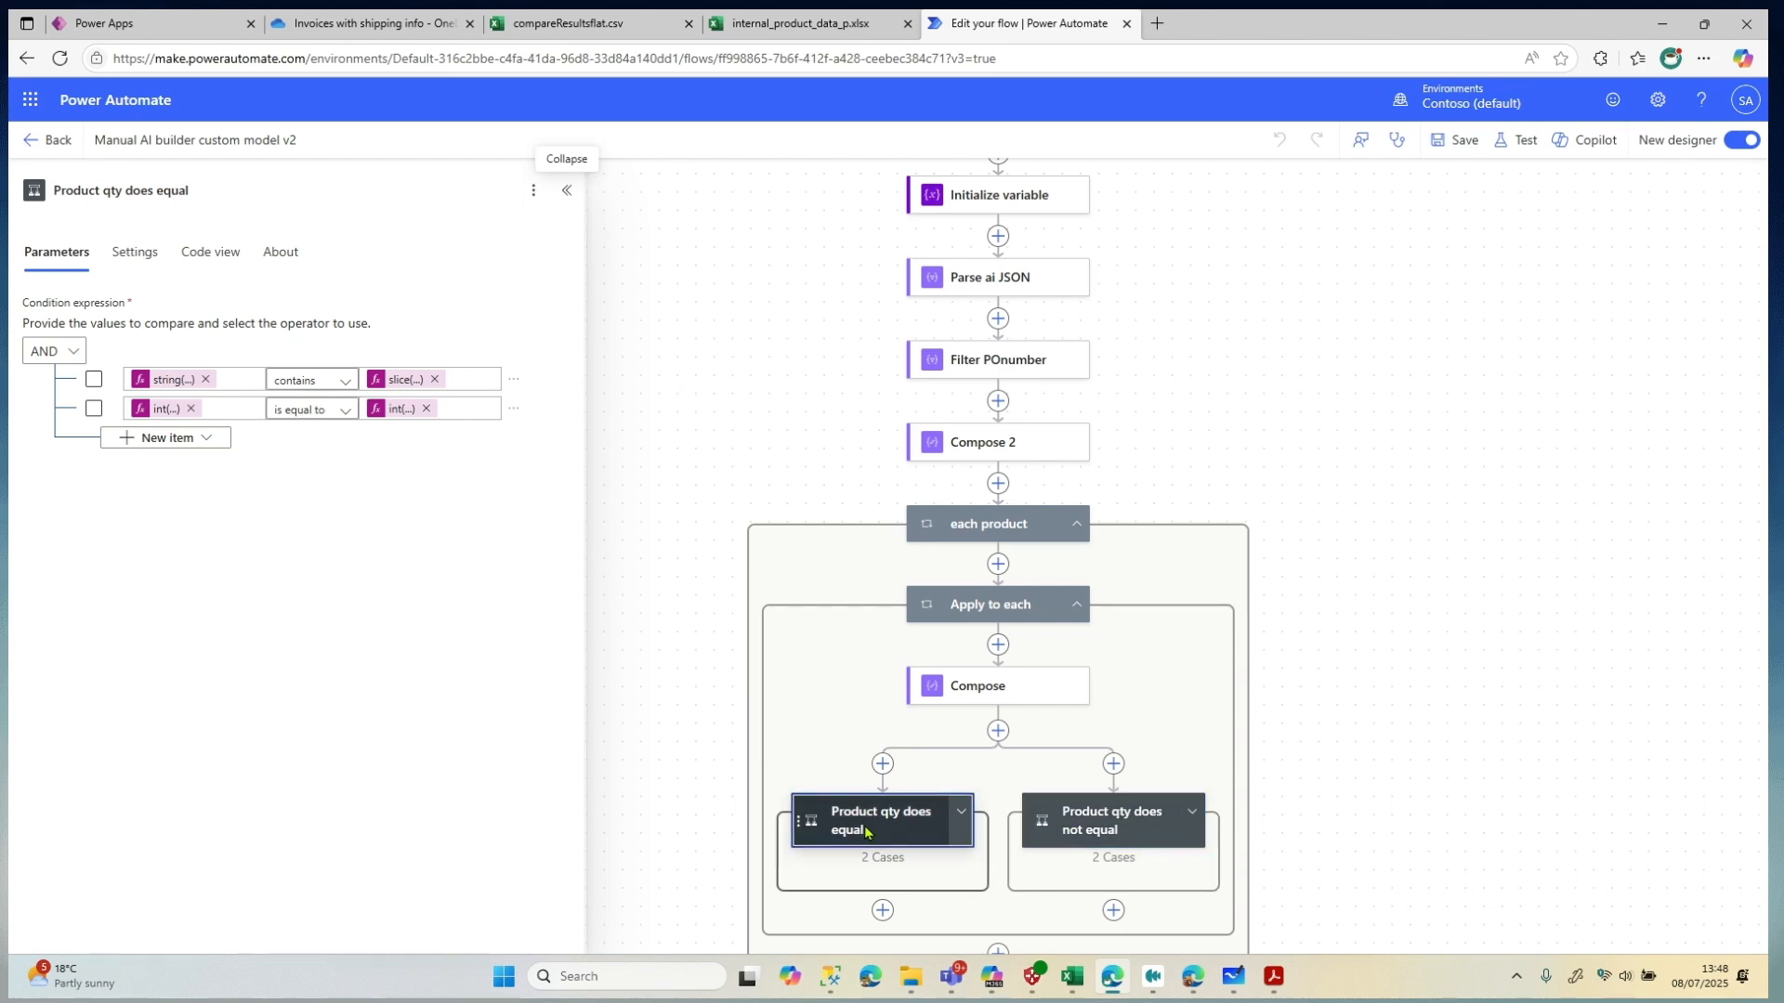
Open the Process documents action near the flow's start and check its AI model, form type and form input
{"action": "scroll", "coordinate": [944, 557], "scroll_direction": "up", "scroll_amount": 2}
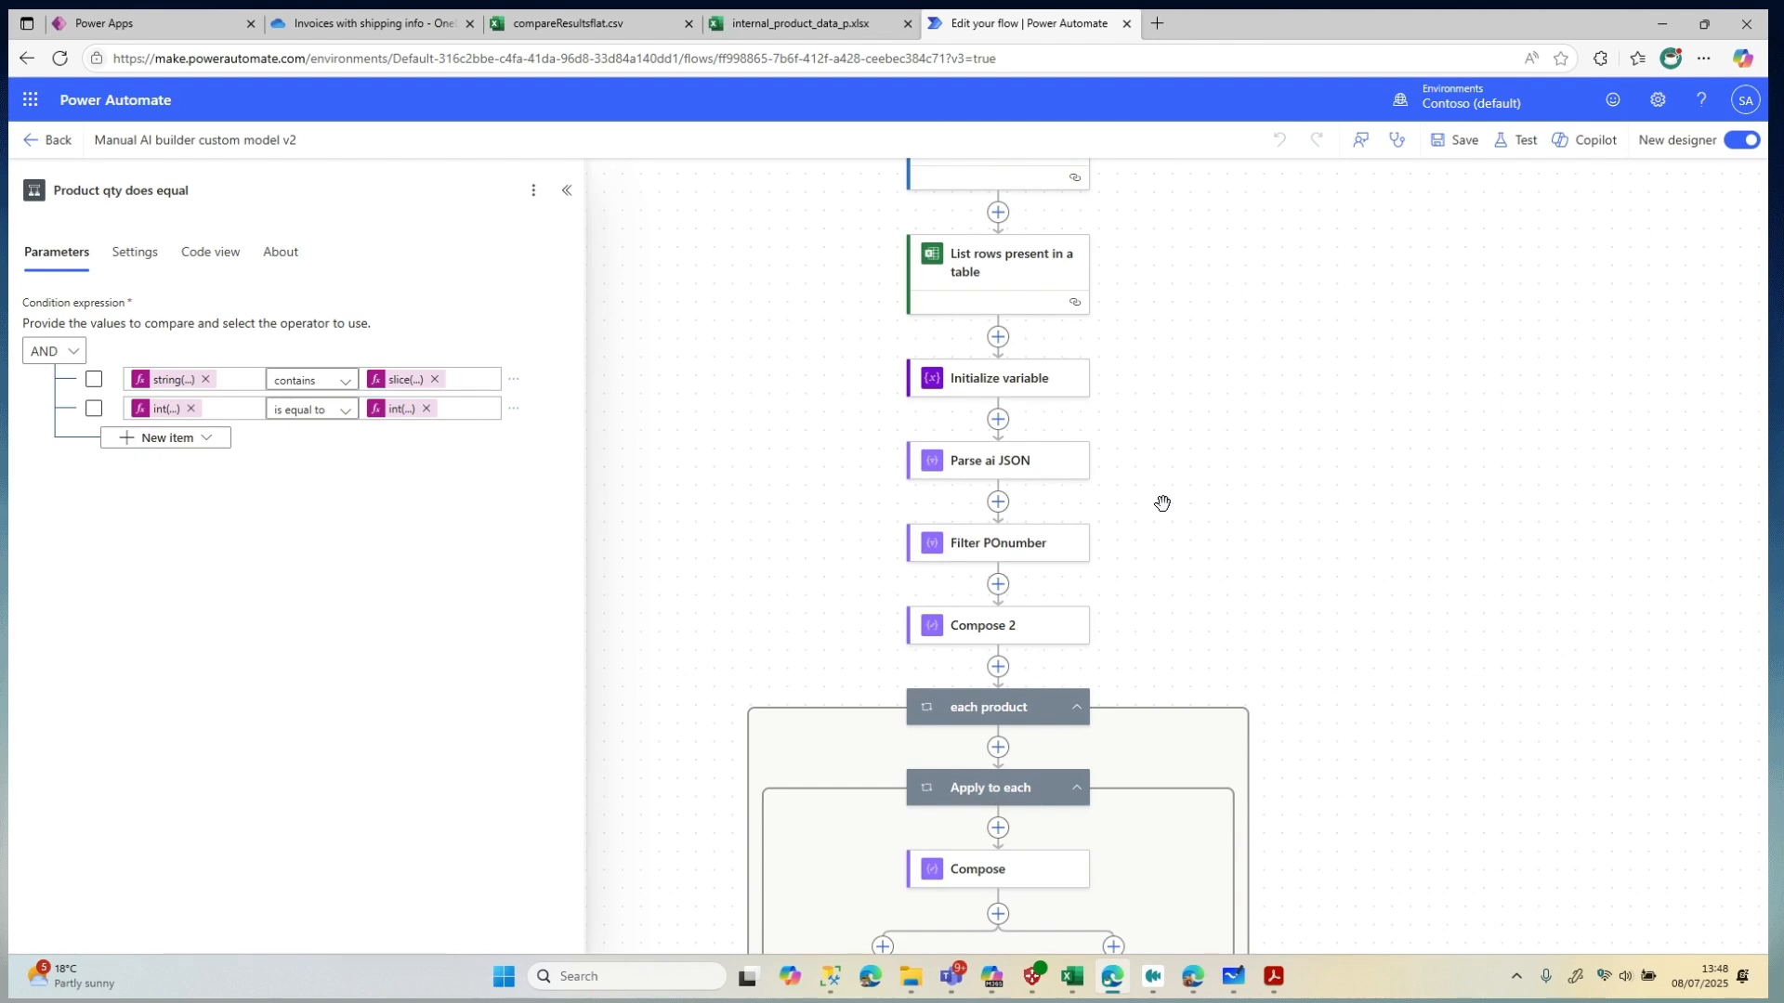
{"action": "scroll", "coordinate": [1163, 503], "scroll_direction": "up", "scroll_amount": 2}
{"action": "left_click", "coordinate": [1018, 351]}
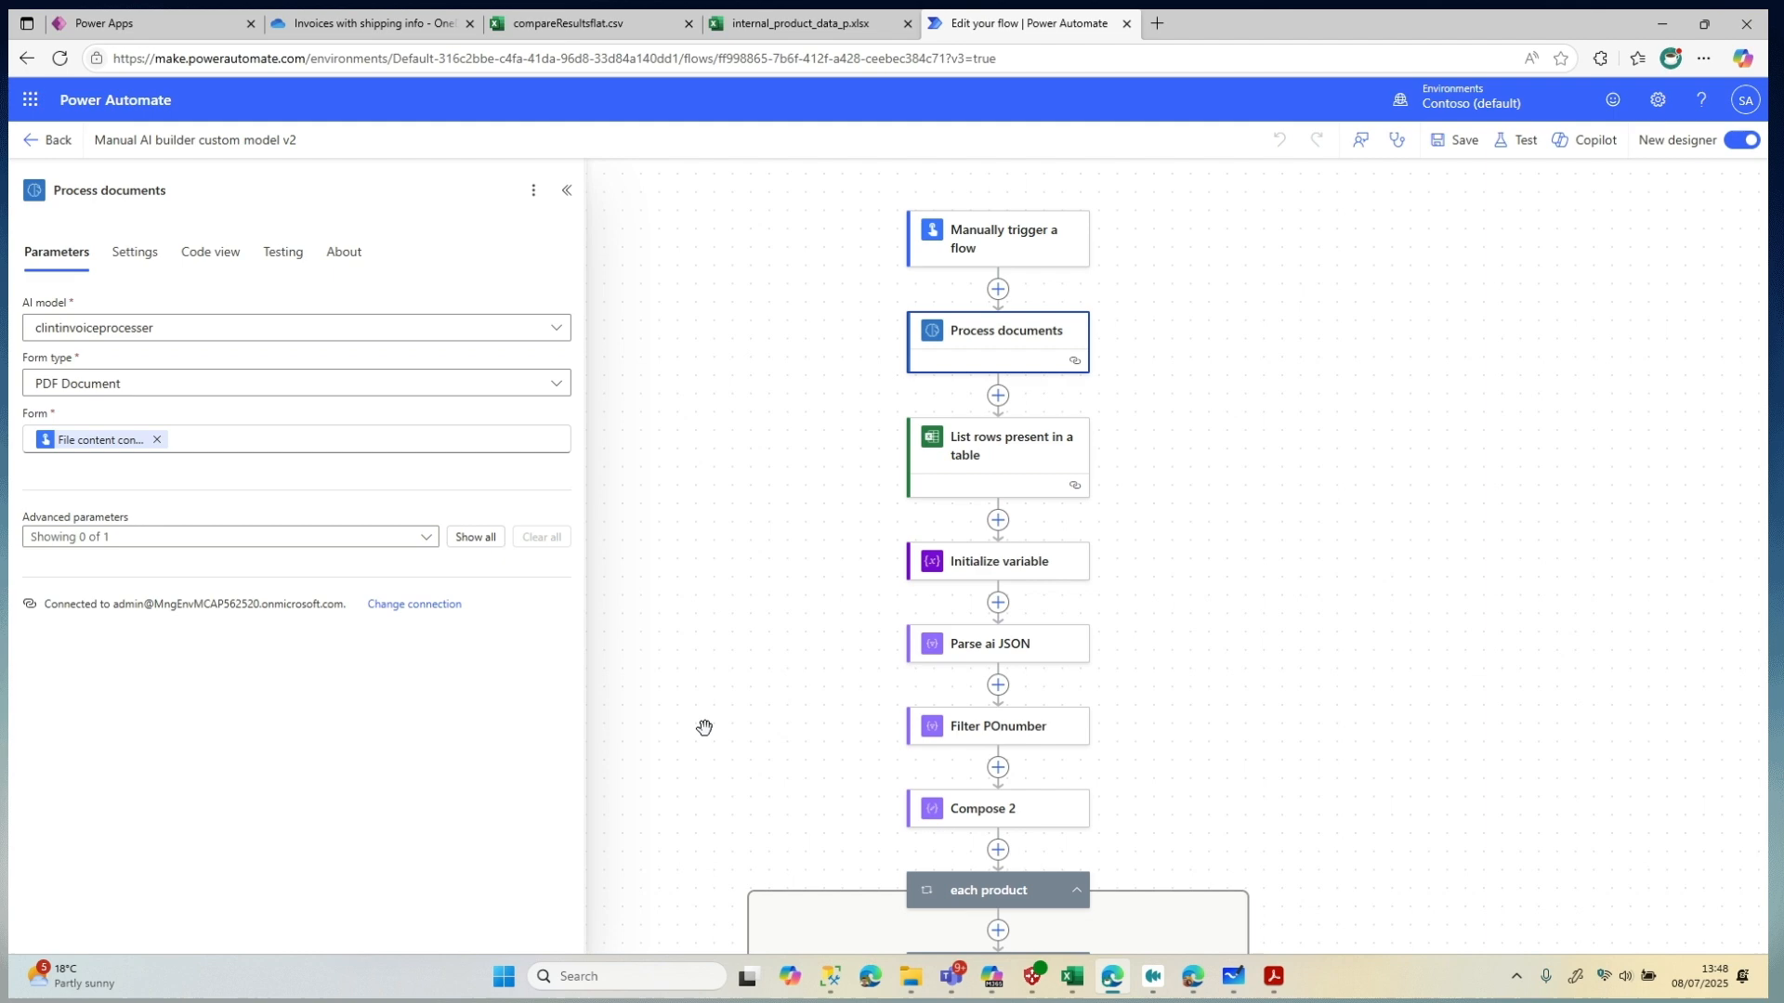
{"action": "left_click", "coordinate": [1156, 977]}
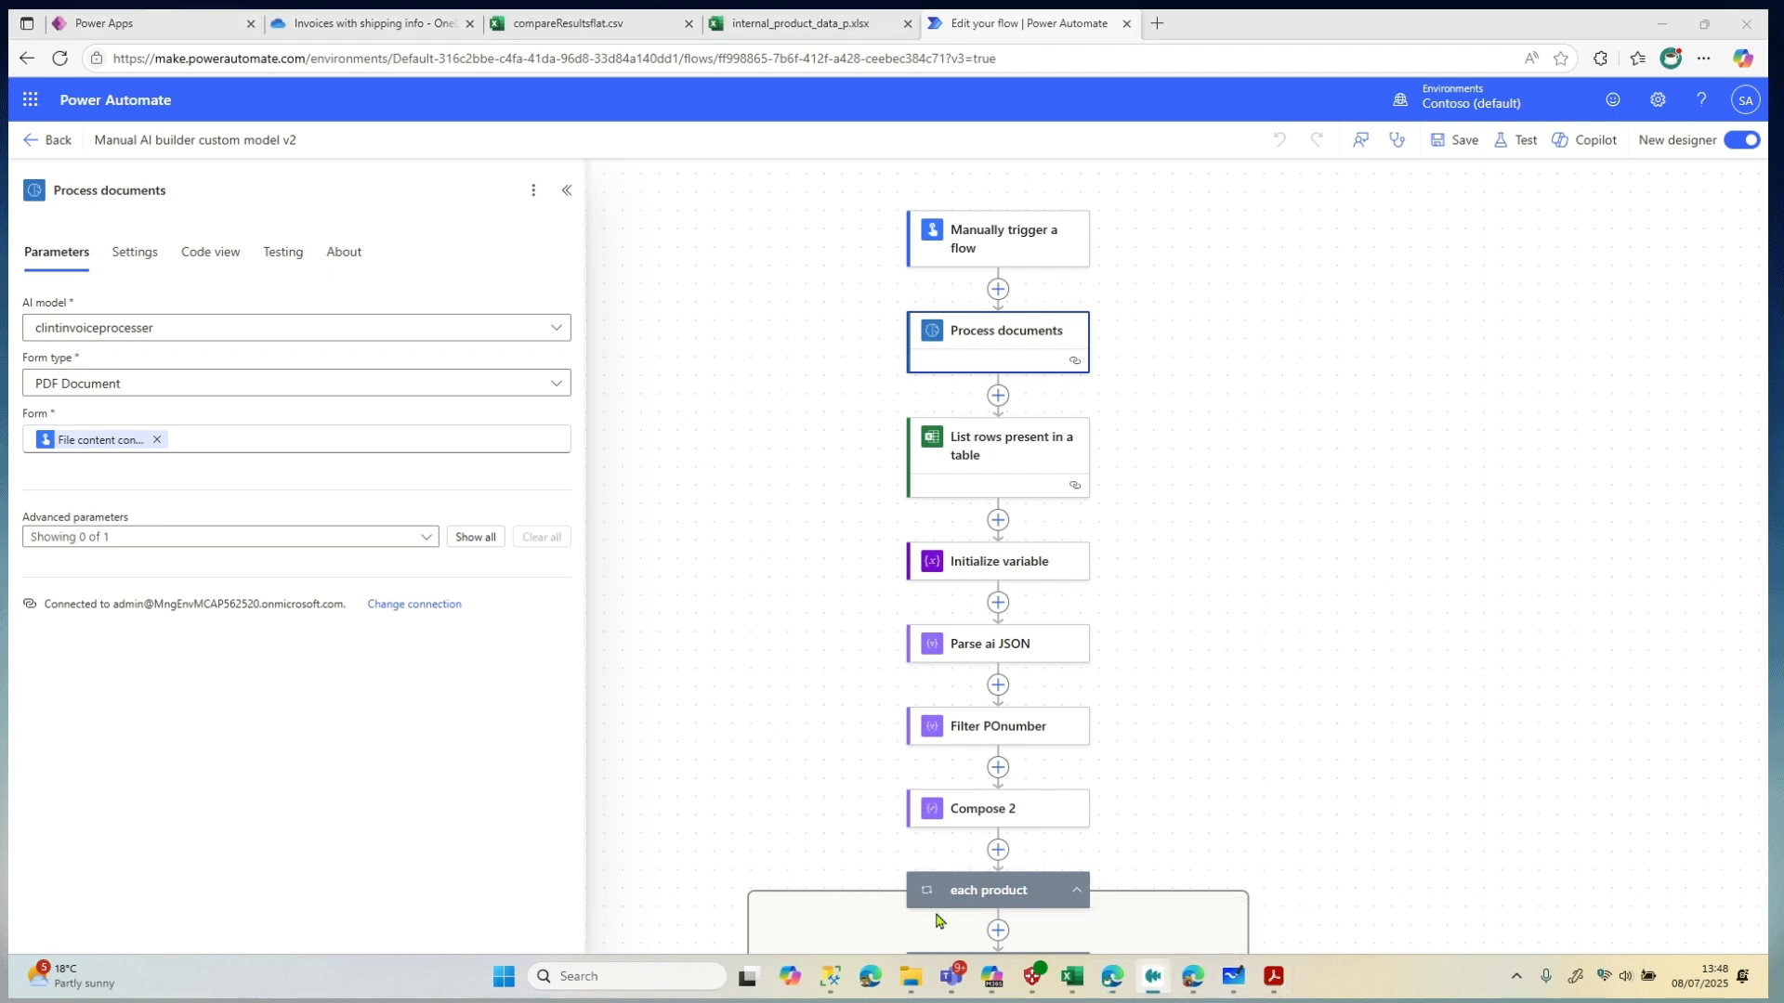